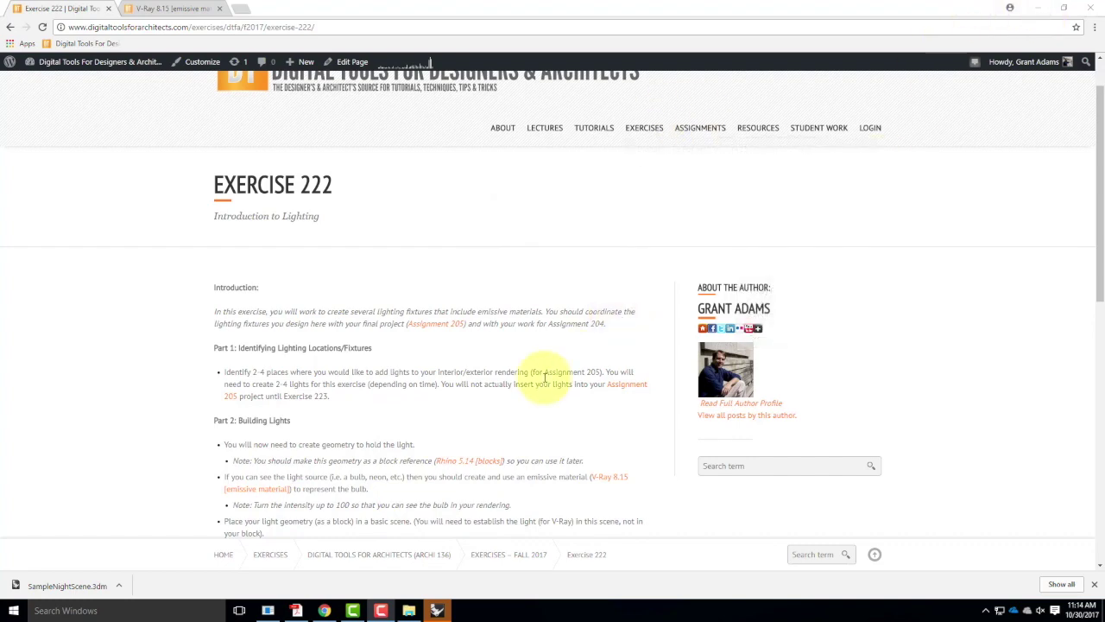
Review the Exercise 222 light-building instructions, switch to Rhinoceros and look over the sample night scene
scroll(546, 389, "down", 2)
scroll(544, 378, "down", 1)
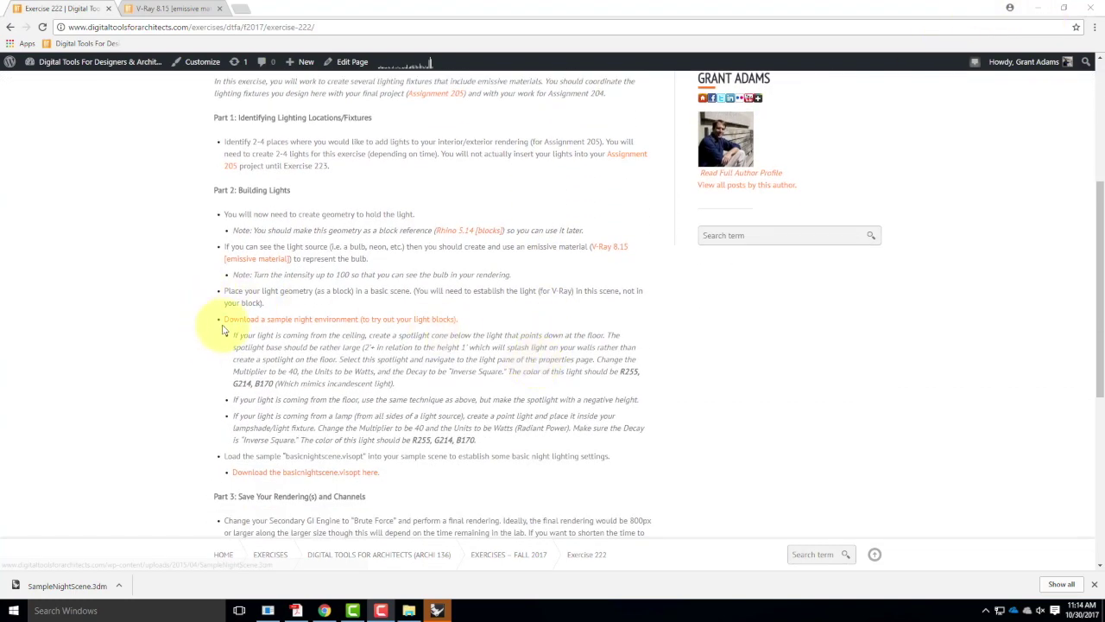
scroll(293, 345, "up", 2)
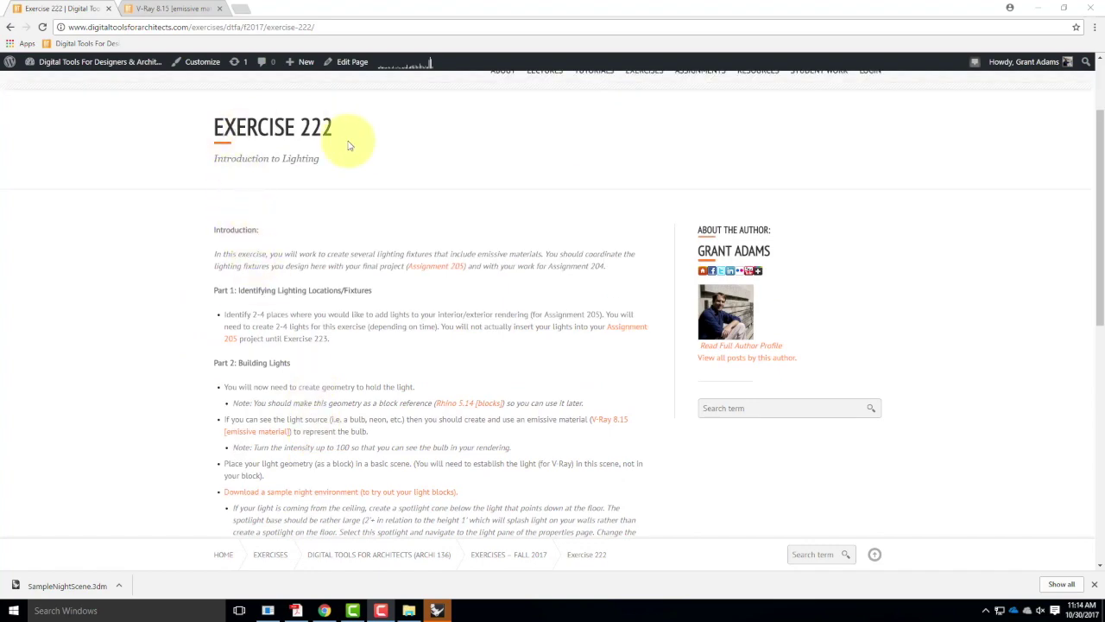
scroll(351, 341, "down", 2)
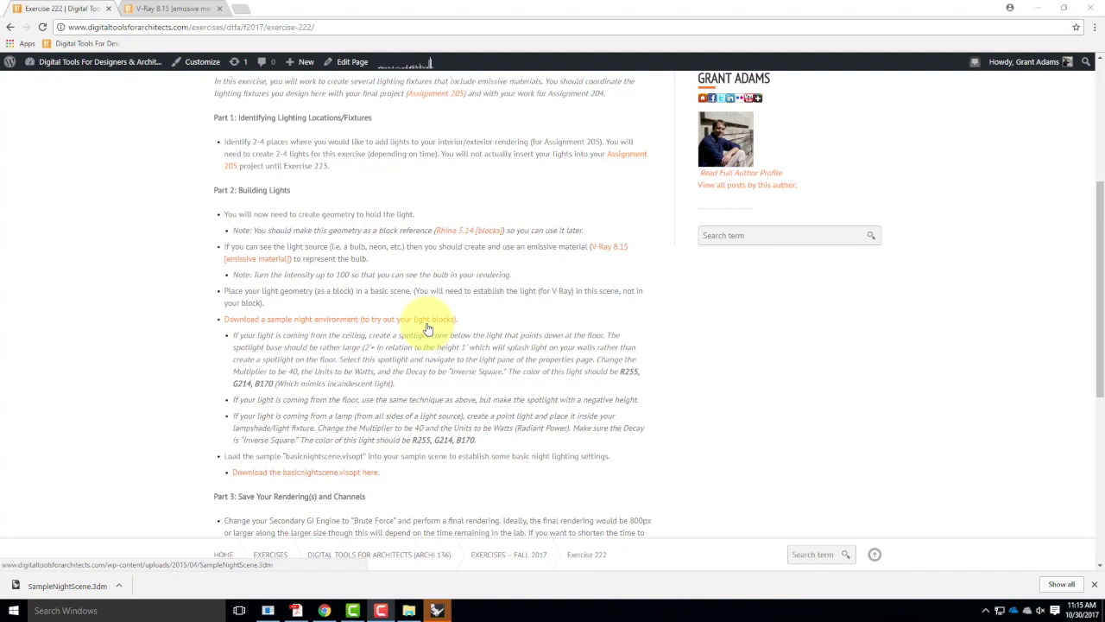
left_click(1040, 7)
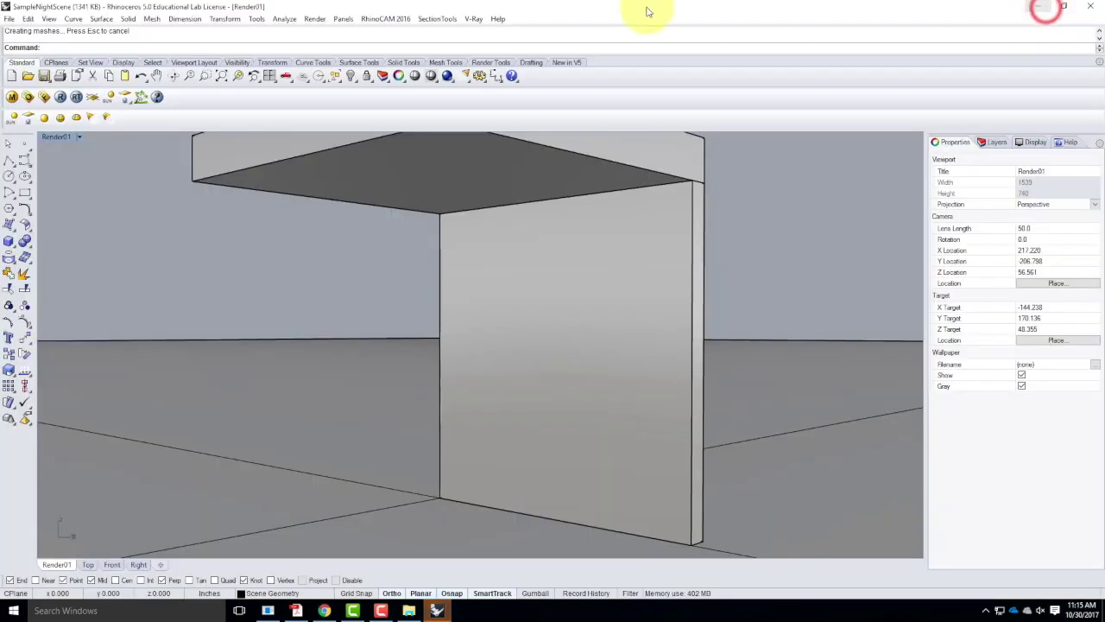
scroll(553, 285, "down", 3)
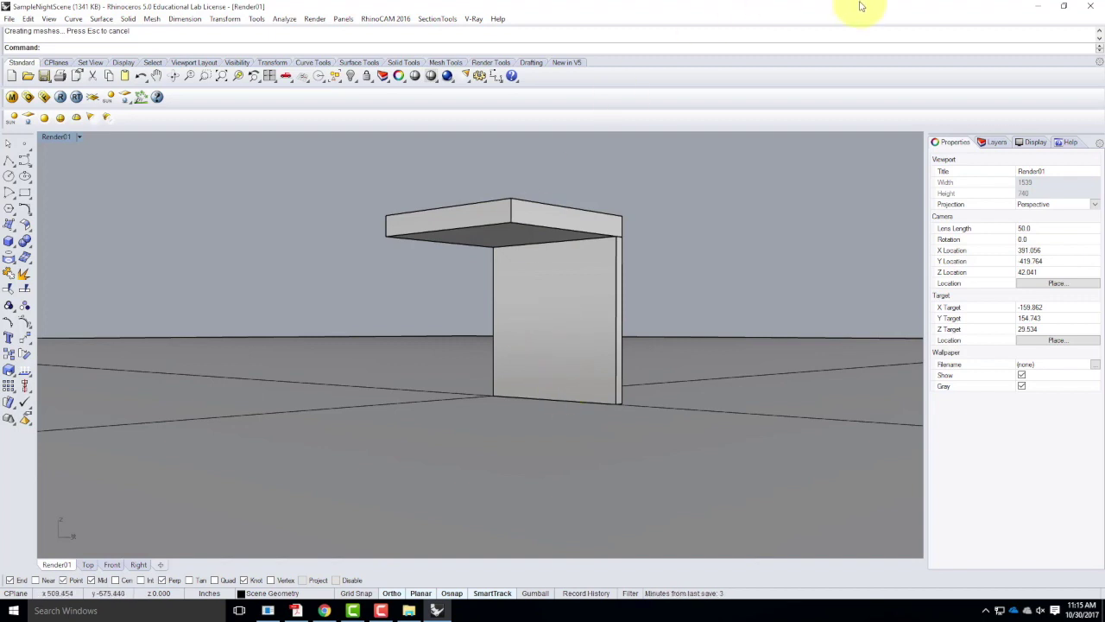
Launch a second Rhinoceros session with the Large Objects - Inches template and dismiss the V-Ray bug-report prompt
left_click(1038, 8)
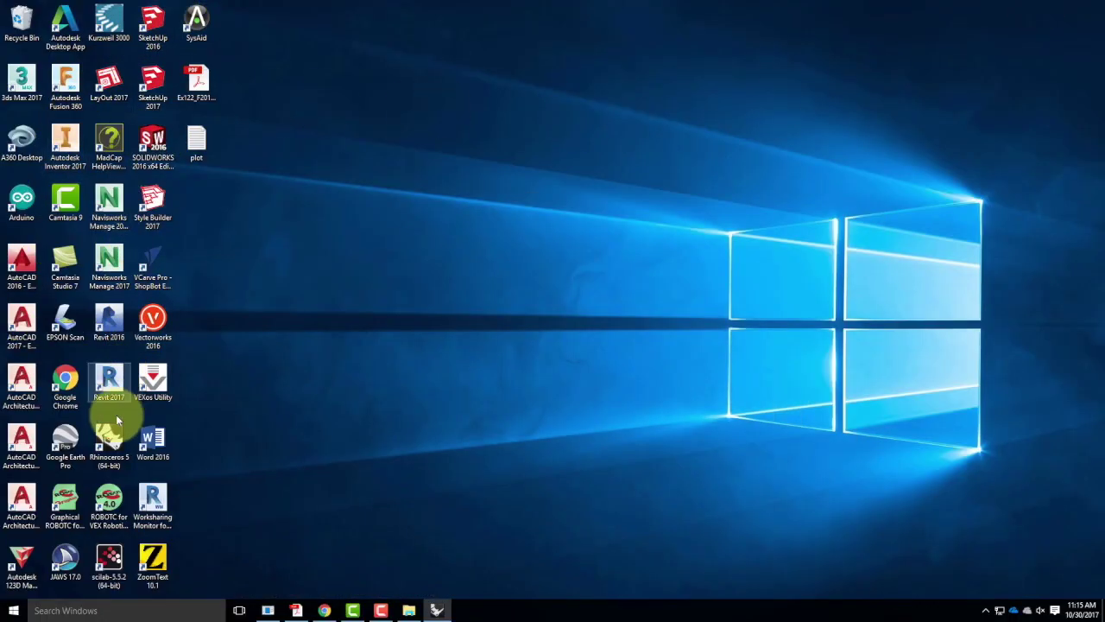
left_click(108, 442)
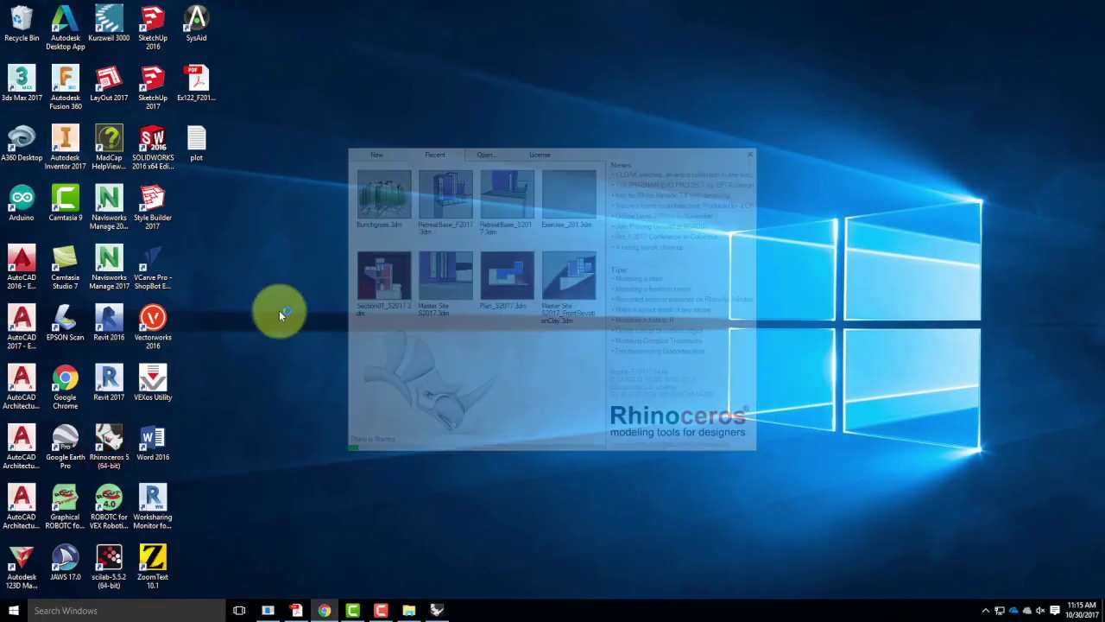
left_click(376, 154)
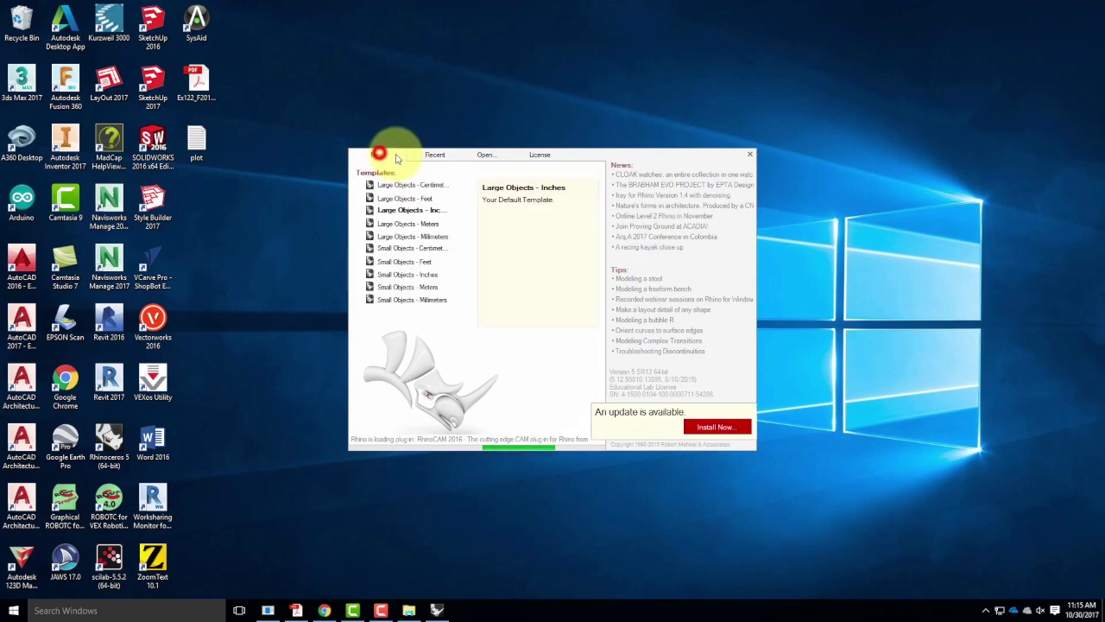
left_click(397, 210)
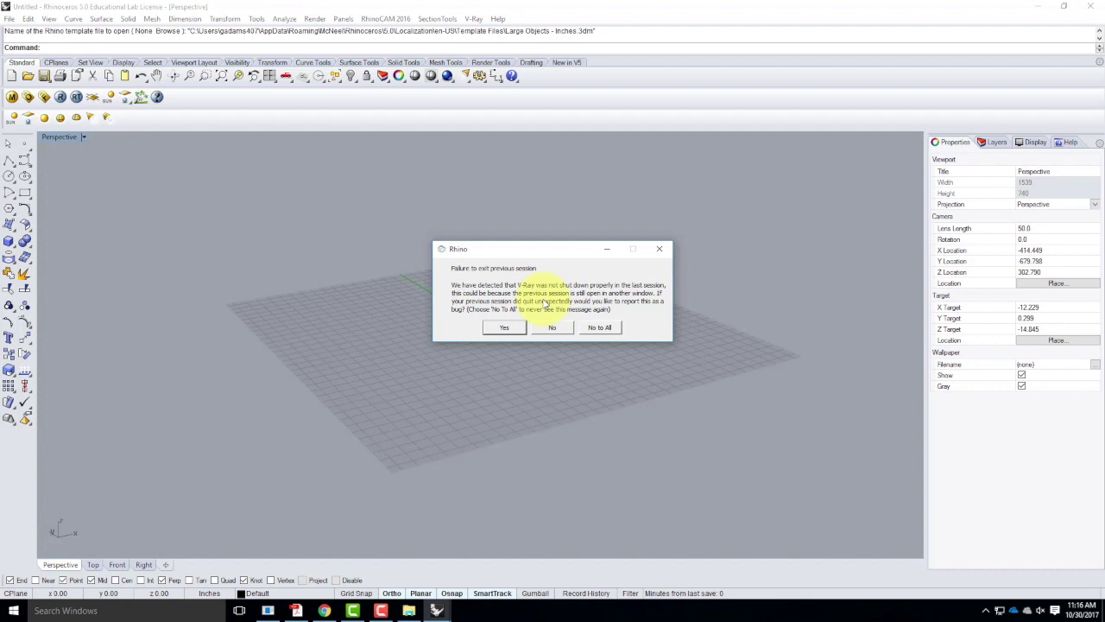
left_click(659, 252)
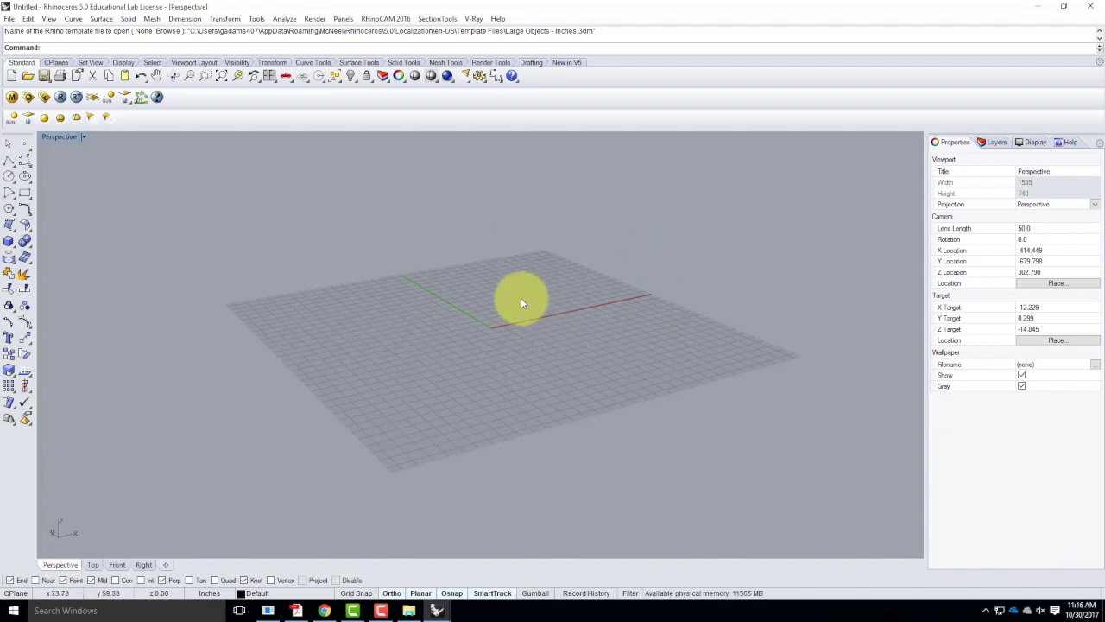
Draw a circle centred on the origin (0,0) with a diameter of 4 inches
scroll(521, 302, "up", 3)
scroll(493, 329, "up", 4)
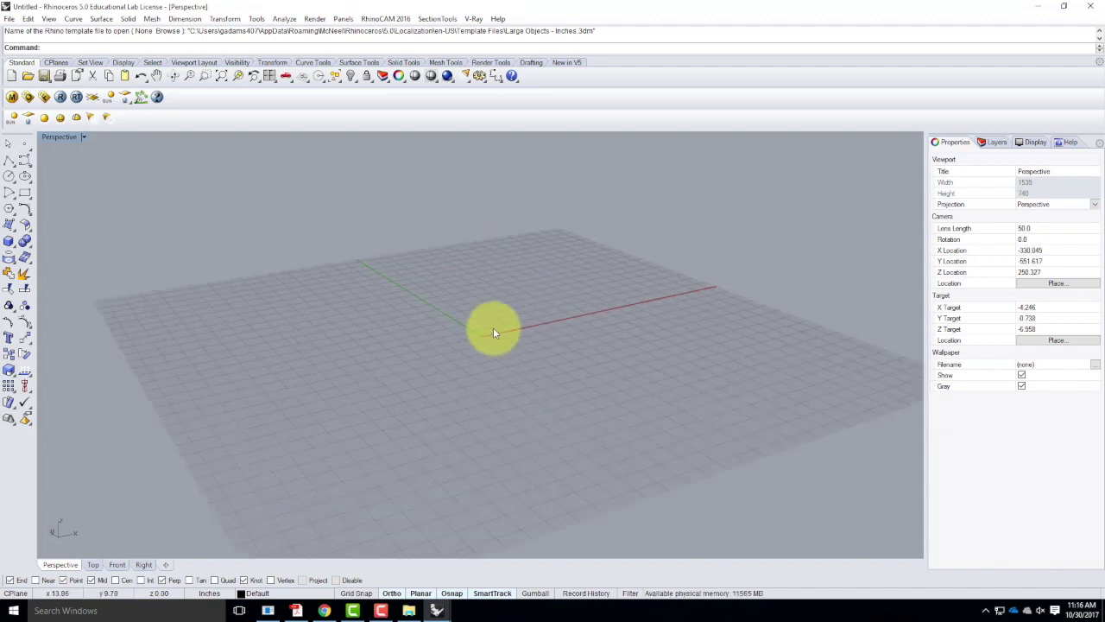
scroll(561, 313, "up", 2)
right_click_drag(599, 306, 447, 351)
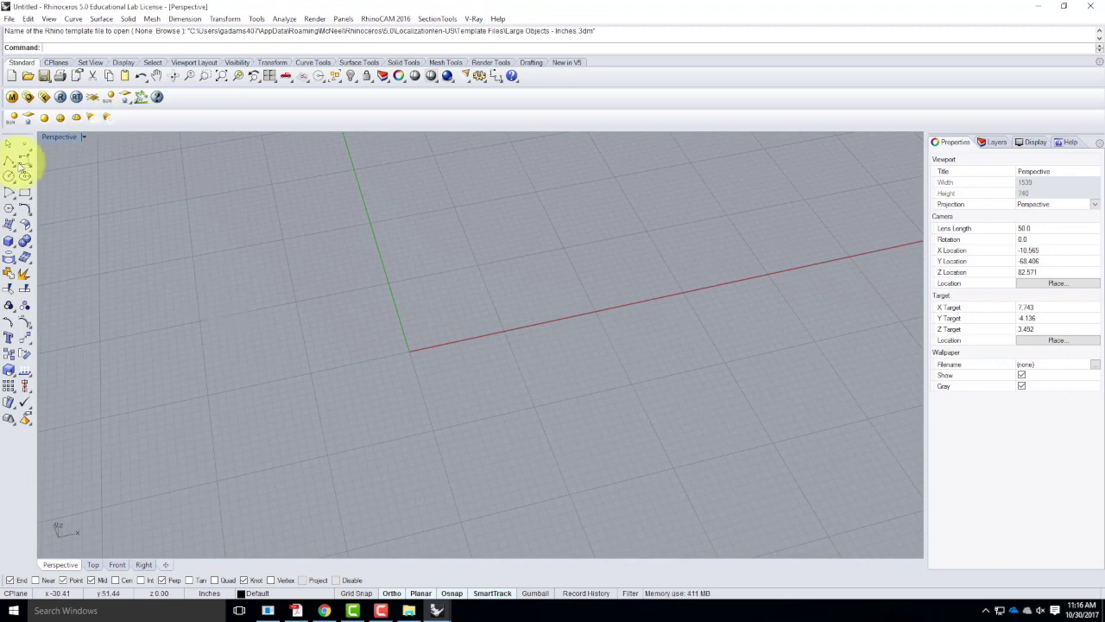
left_click(9, 177)
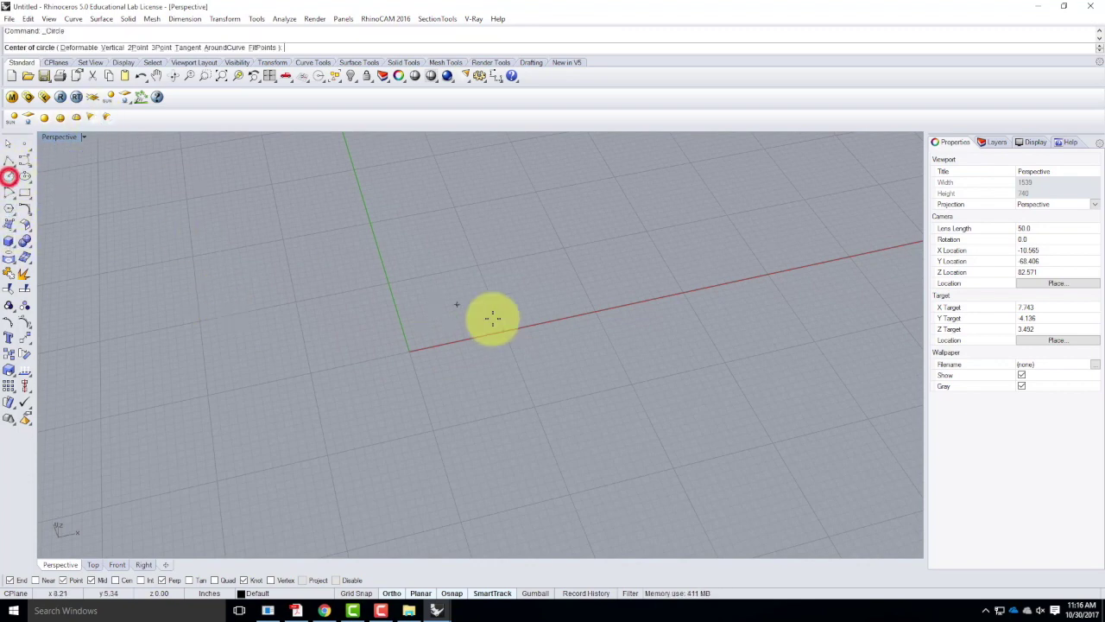
type("0")
key("Return")
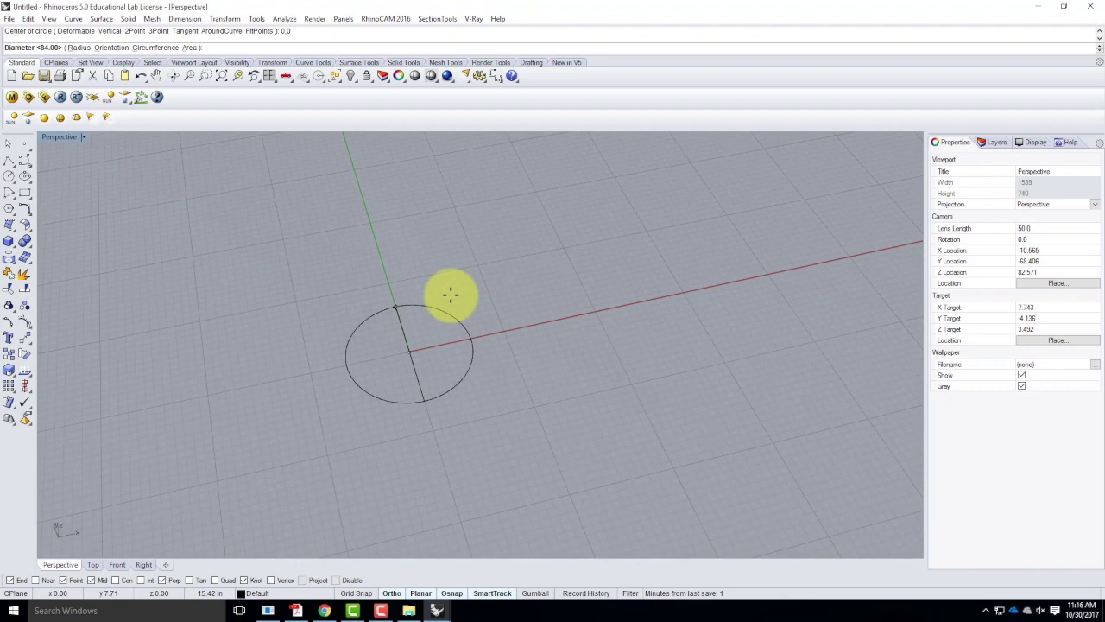
type("\"")
key("Return")
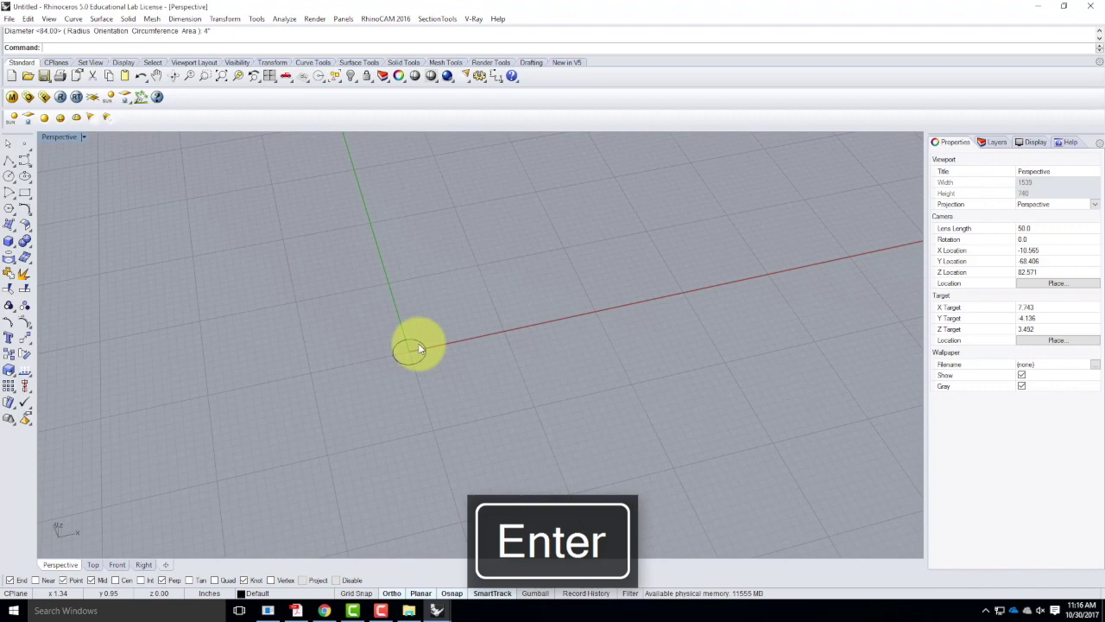
Offset the 4-inch circle outward by 1 inch
scroll(427, 348, "up", 3)
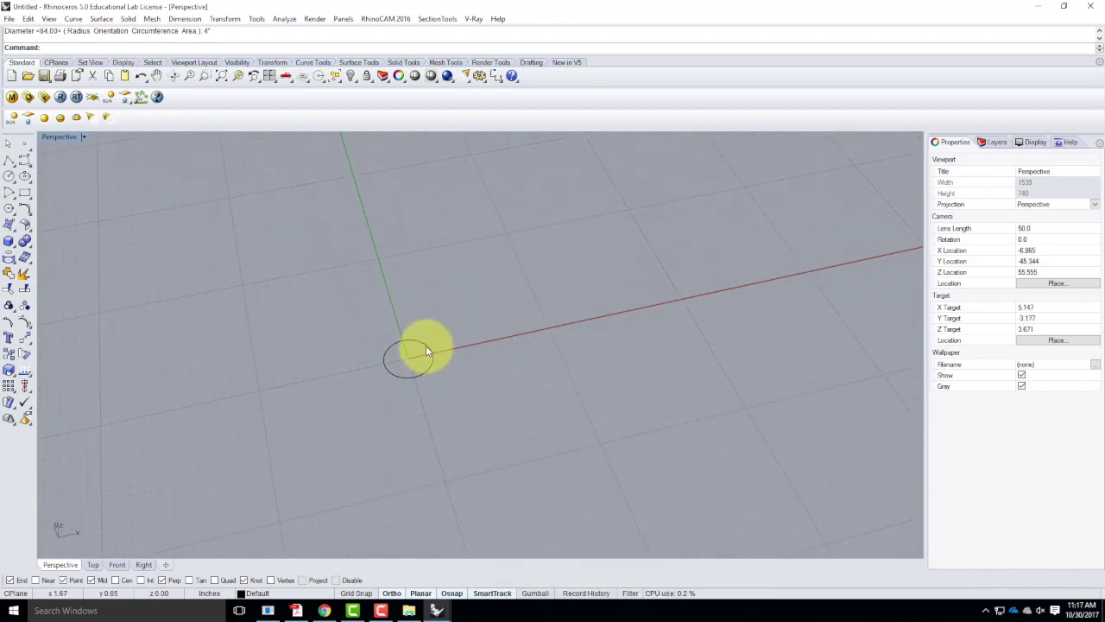
left_click(427, 348)
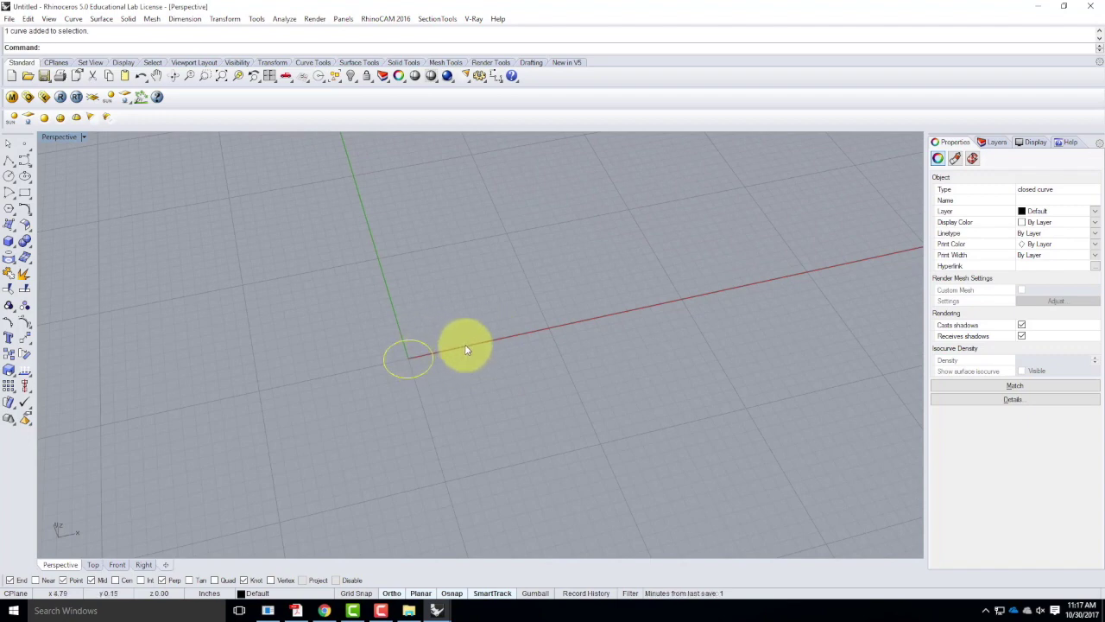
type("Of")
key("Return")
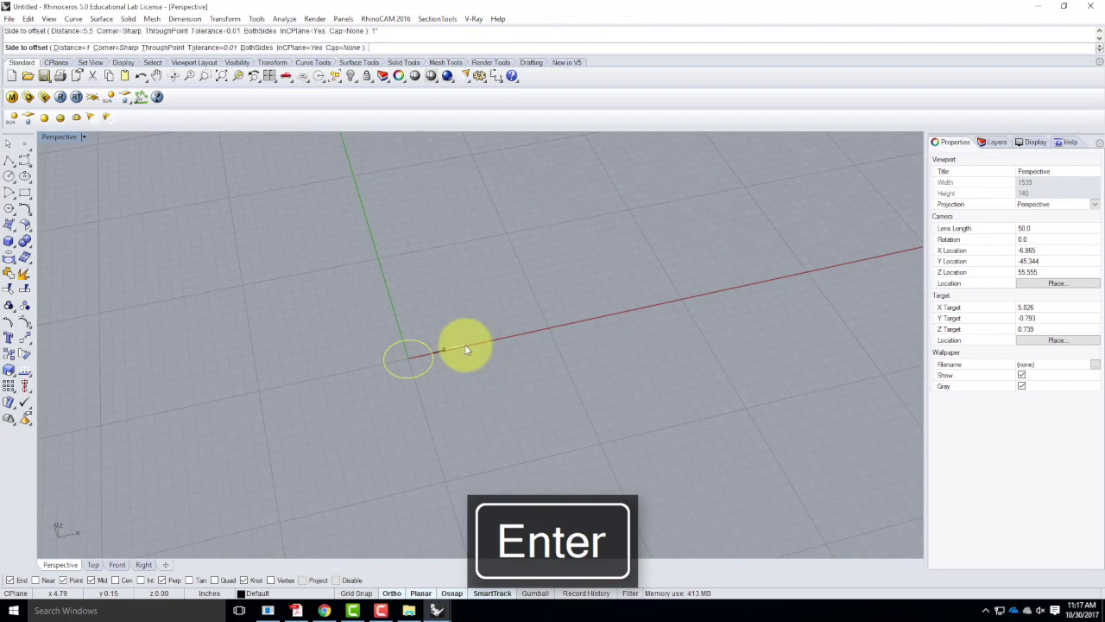
left_click(465, 347)
Extrude the two concentric circles together 0.25 inch downward as a solid ring
left_click(473, 396)
left_click_drag(474, 396, 424, 365)
type("Ex")
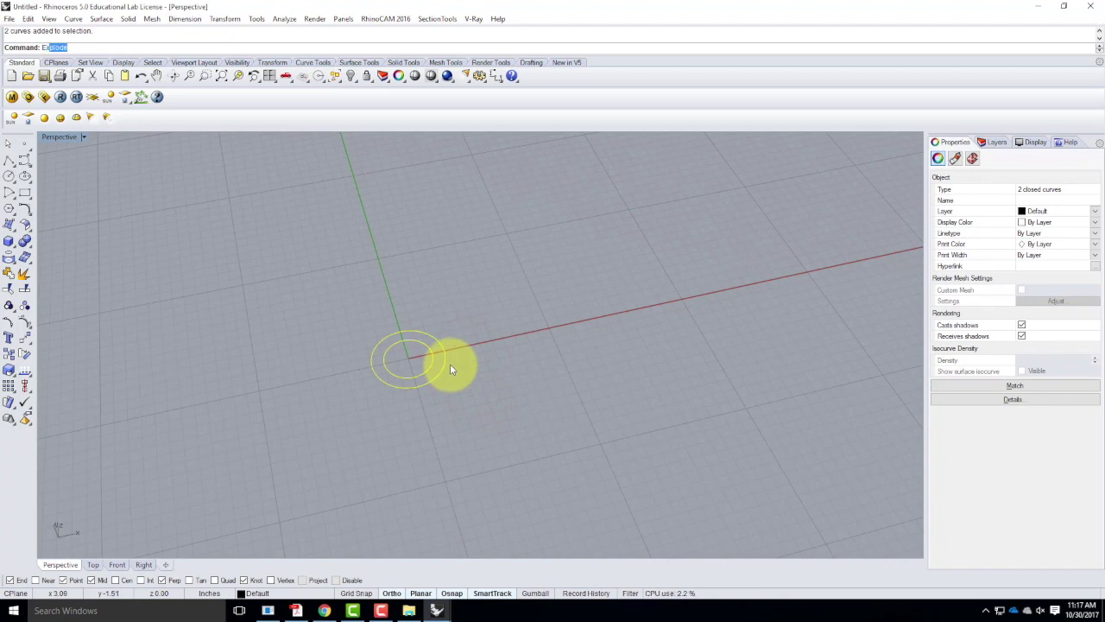
type("t")
key("Return")
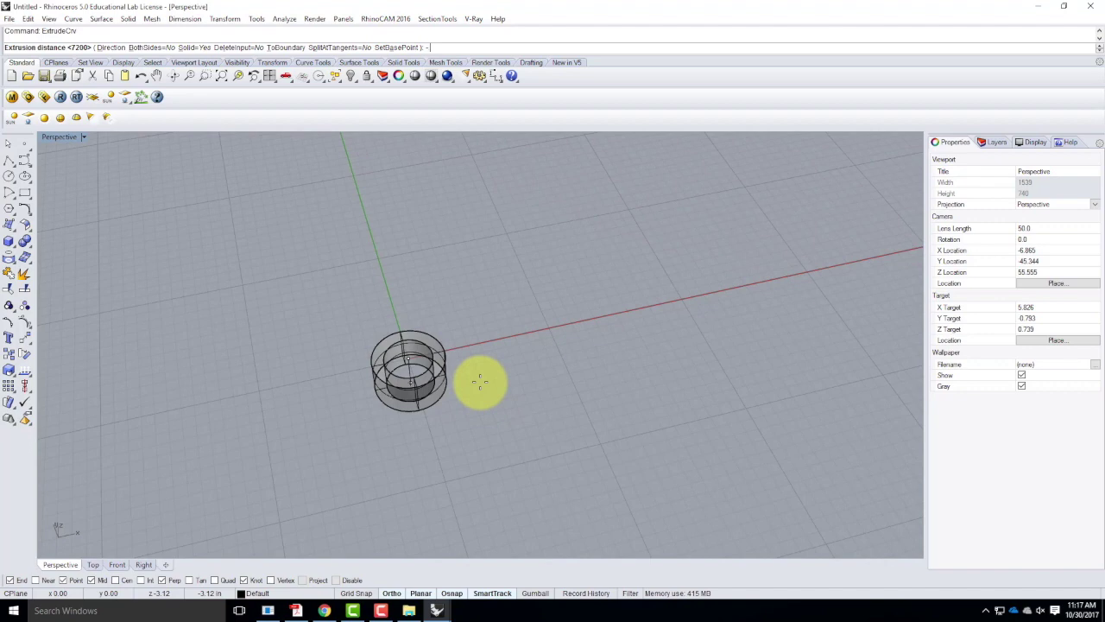
type("-2")
key("Return")
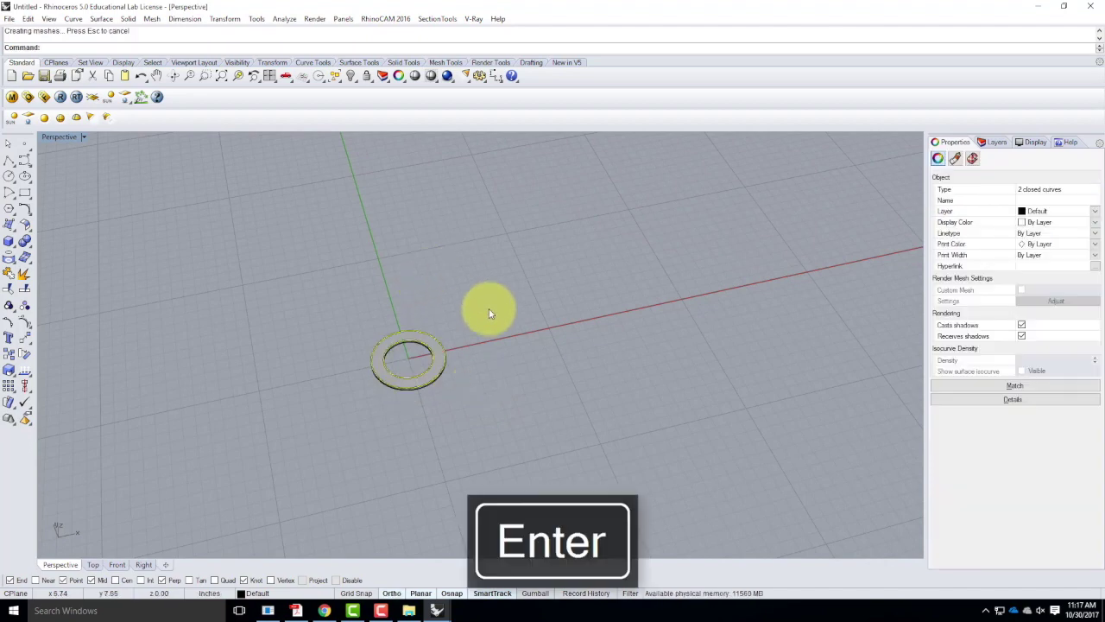
Create an ellipsoid by diameter filling the ring's inner opening, 4 inches across, with its third axis reaching 0.25 inch down
right_click_drag(503, 450, 399, 364)
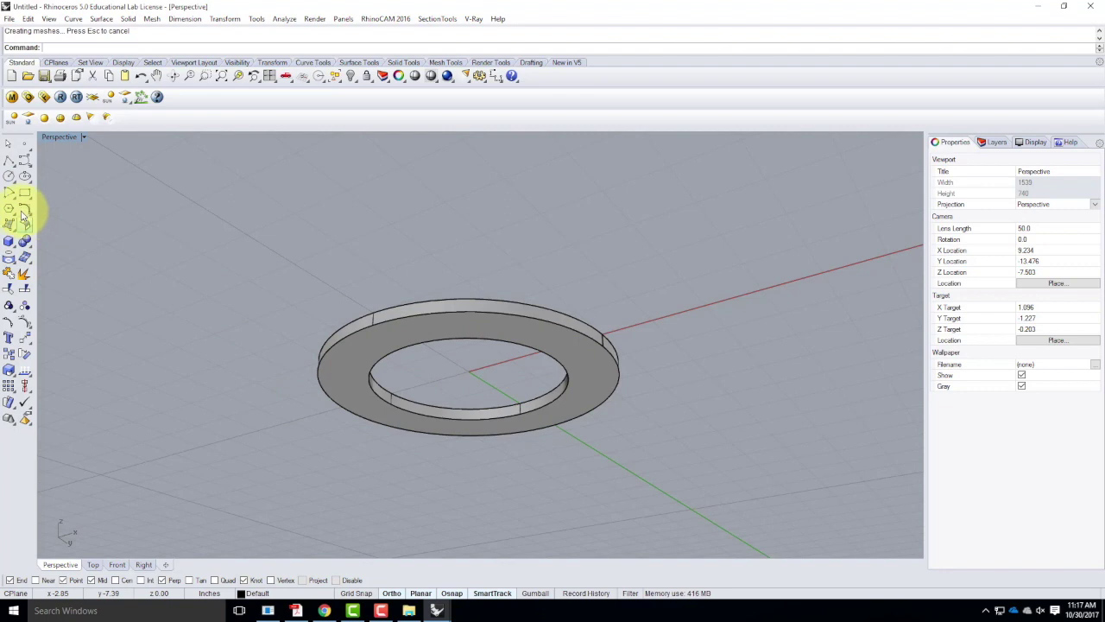
left_click(28, 243)
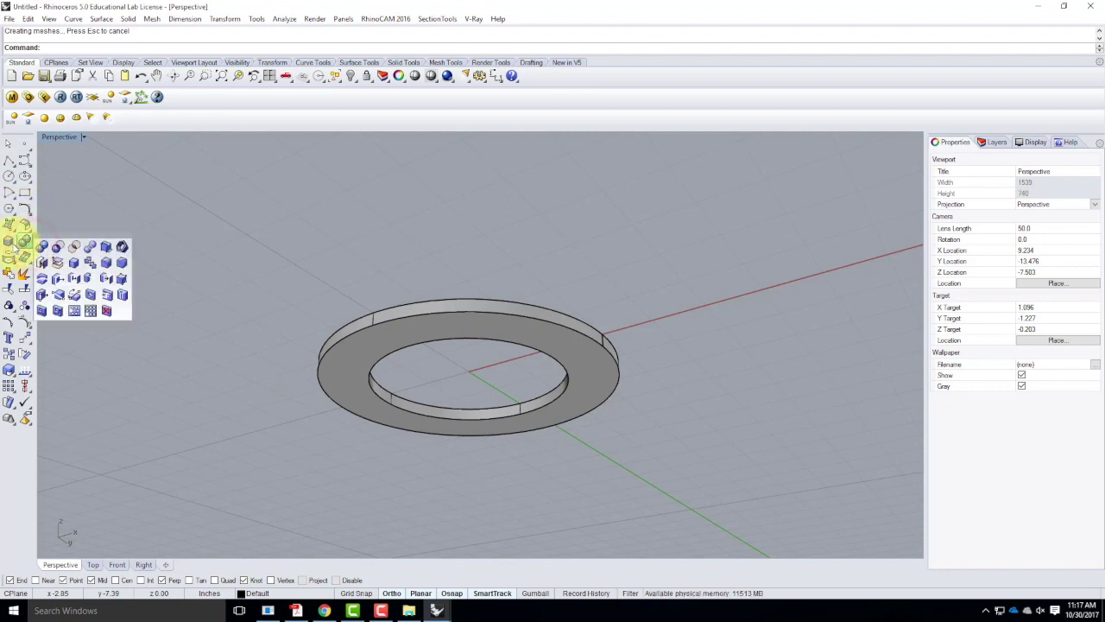
left_click(12, 244)
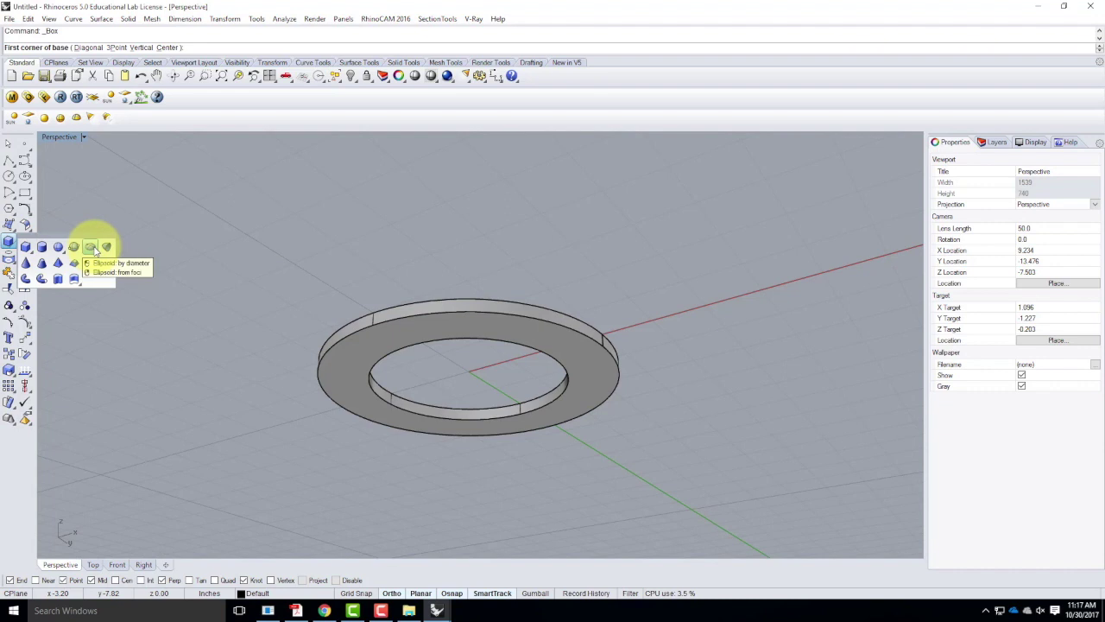
left_click(91, 248)
left_click(397, 396)
right_click_drag(395, 391, 515, 380)
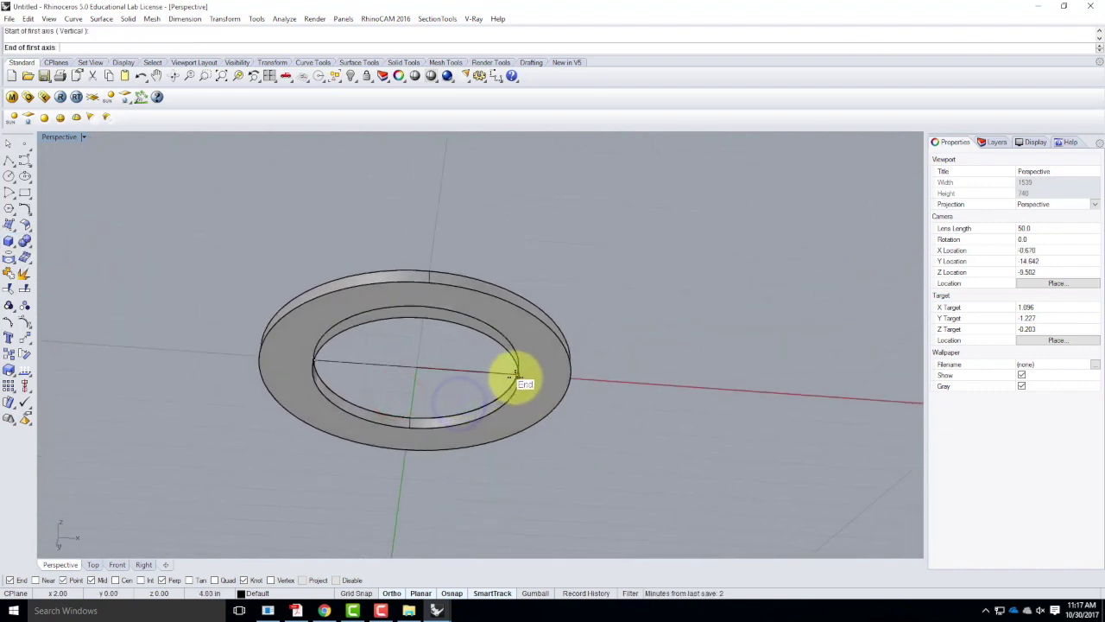
left_click(516, 377)
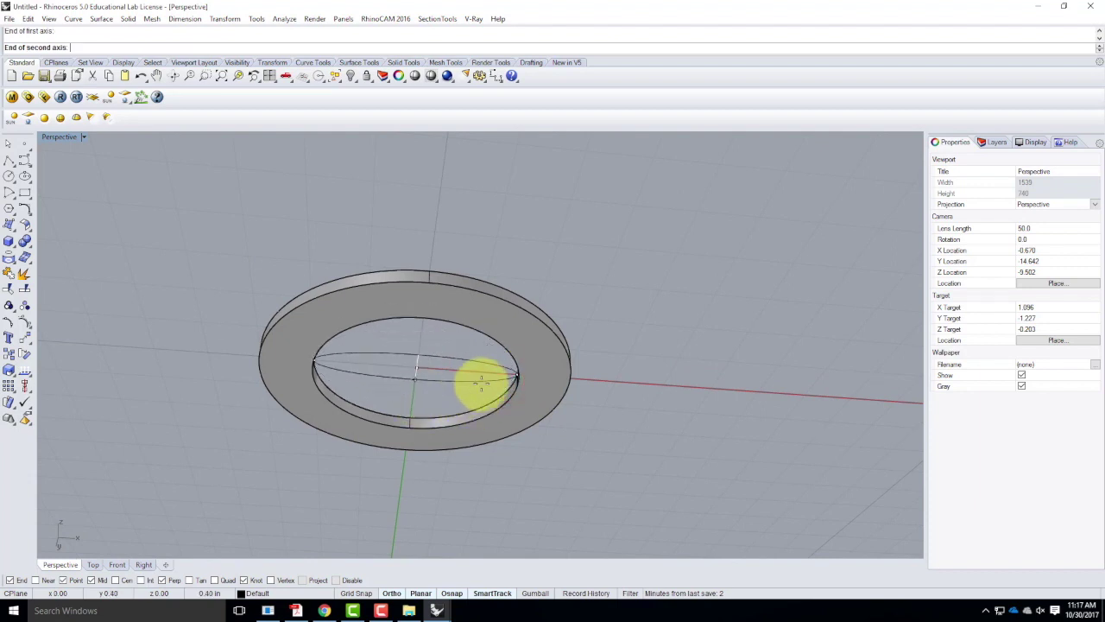
left_click(411, 421)
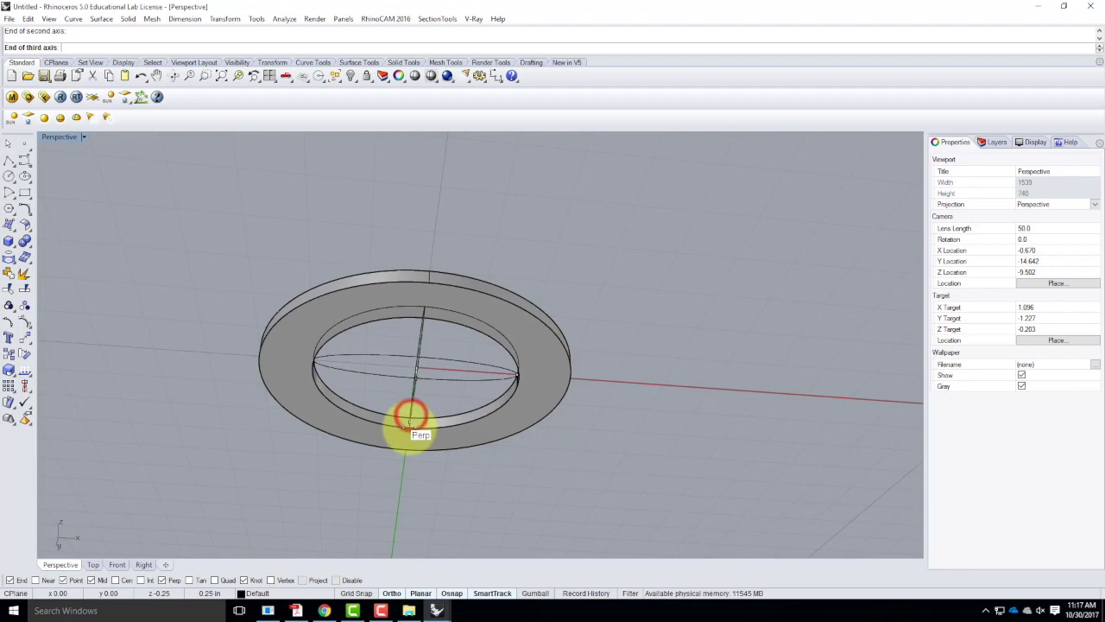
left_click(410, 427)
Trim away the upper half of the ellipsoid above the ring, using the ring and ellipsoid as cutting objects
right_click_drag(597, 380, 535, 485)
scroll(584, 354, "up", 5)
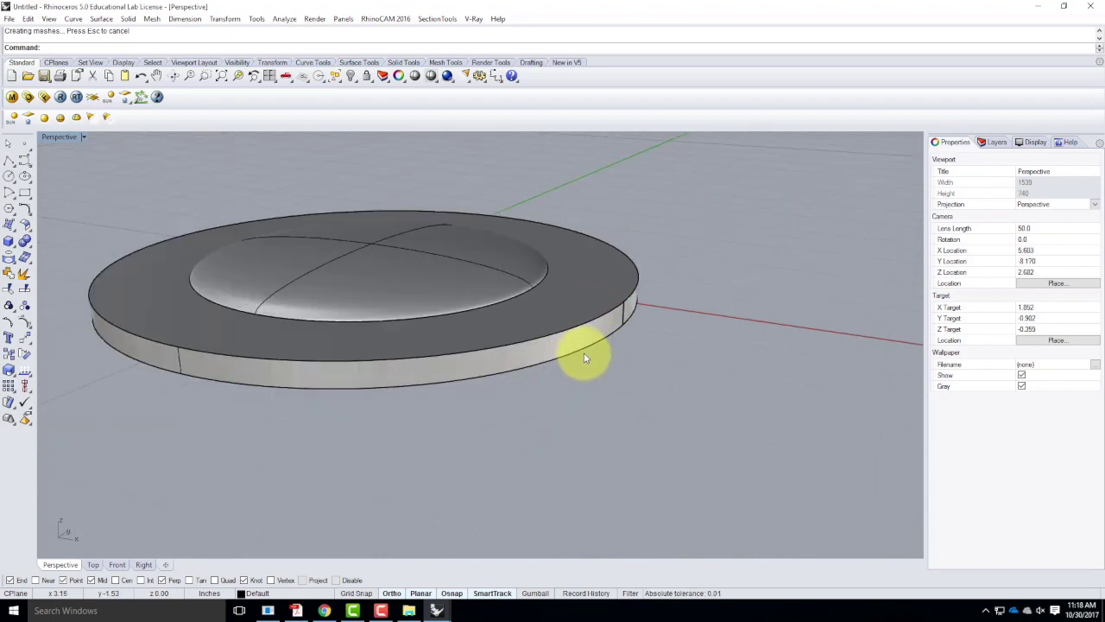
key("Escape")
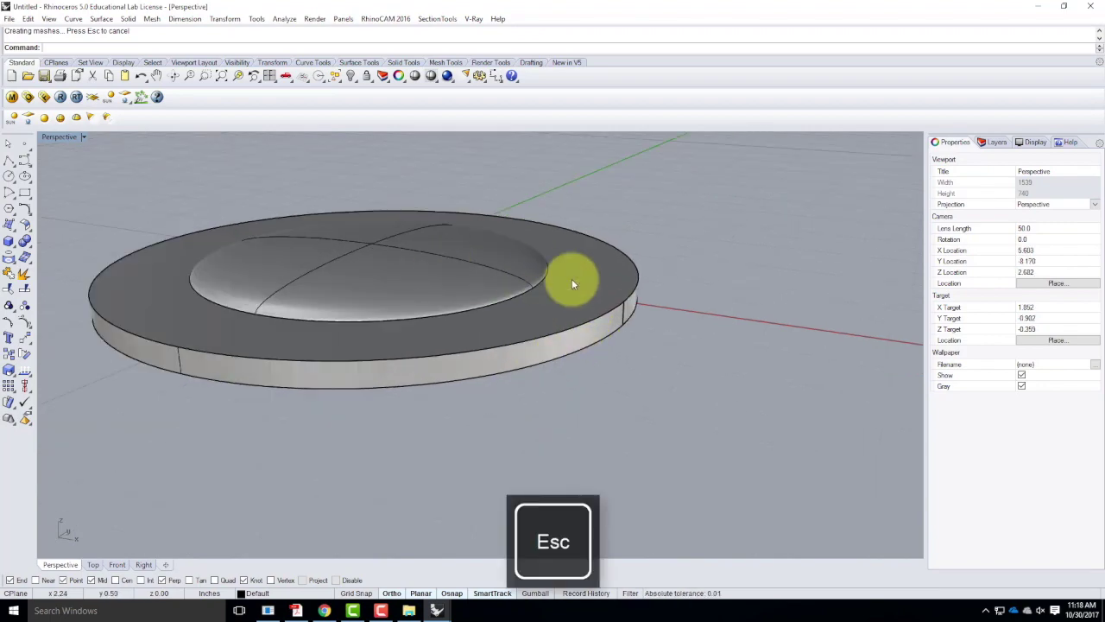
key("Return")
left_click_drag(613, 388, 444, 284)
key("Return")
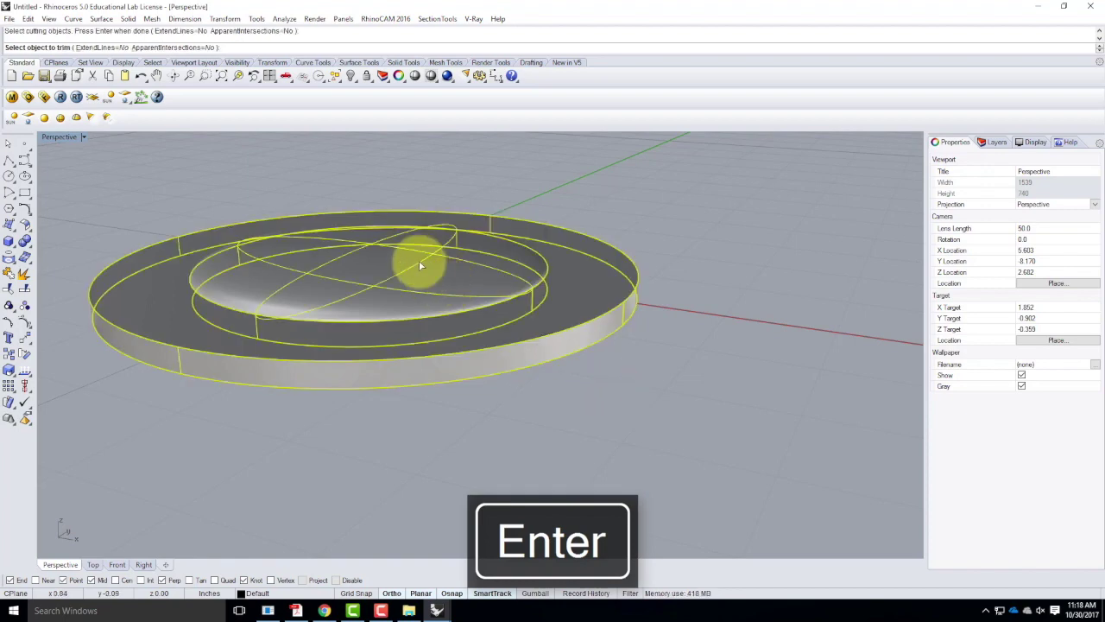
left_click(345, 256)
right_click_drag(270, 259, 373, 337)
left_click(213, 267)
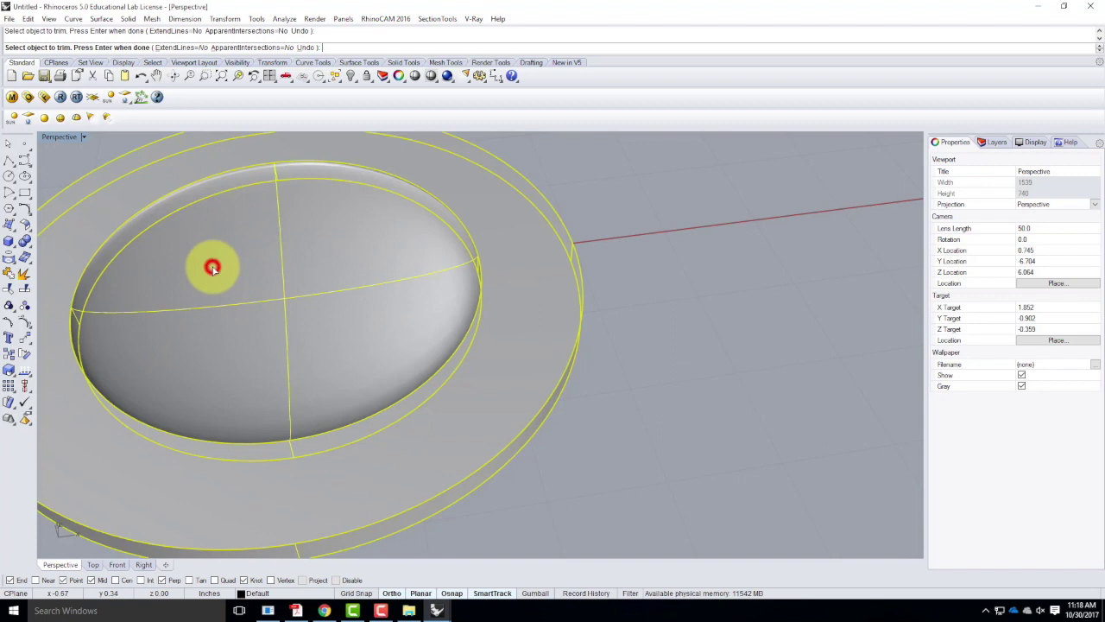
scroll(558, 241, "down", 4)
key("Escape")
Try to chamfer the ring's lower outer edge between its bottom and outer side surfaces with a 0.125 inch distance
mouse_move(636, 368)
right_mouse_down()
mouse_move(599, 230)
mouse_move(584, 331)
mouse_move(498, 307)
right_mouse_up()
scroll(509, 306, "up", 5)
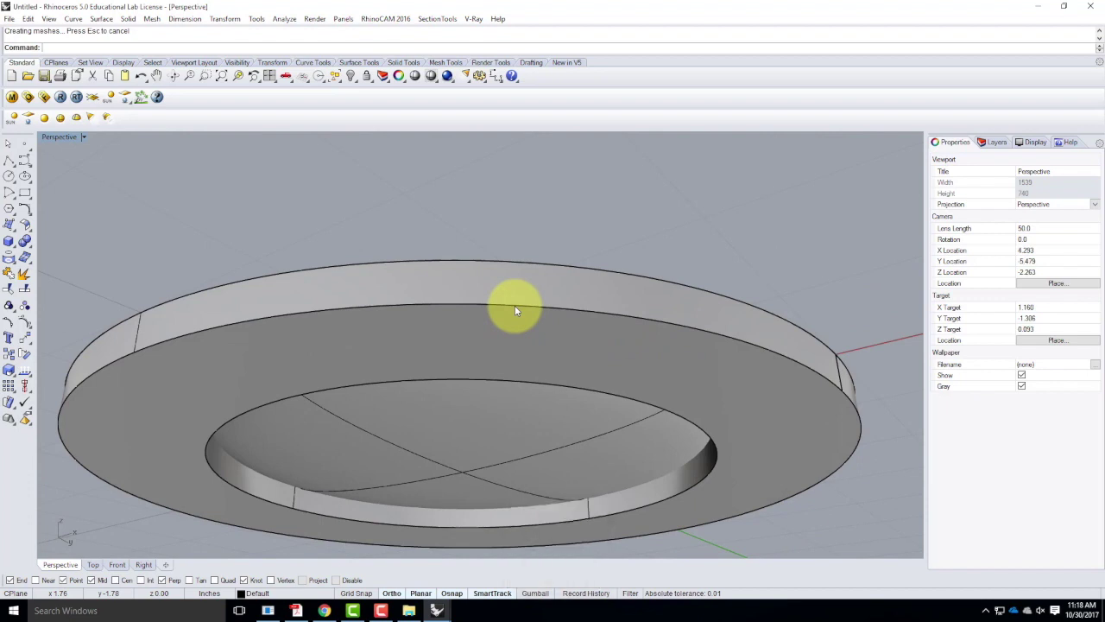
type("Cham")
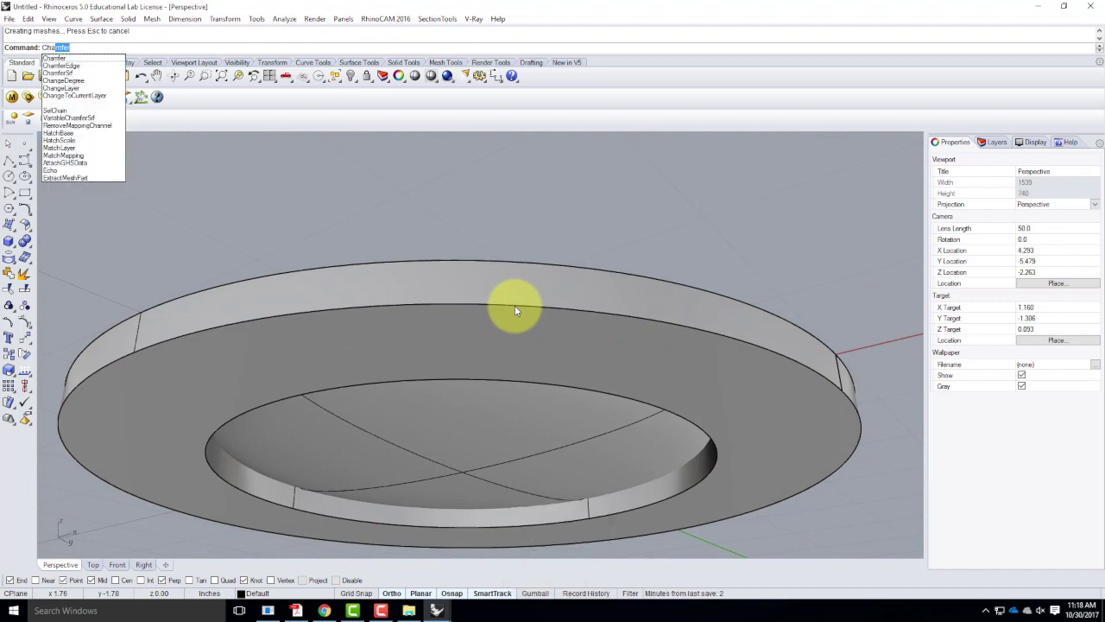
type("f")
key("BackSpace")
type("mferS")
key("Return")
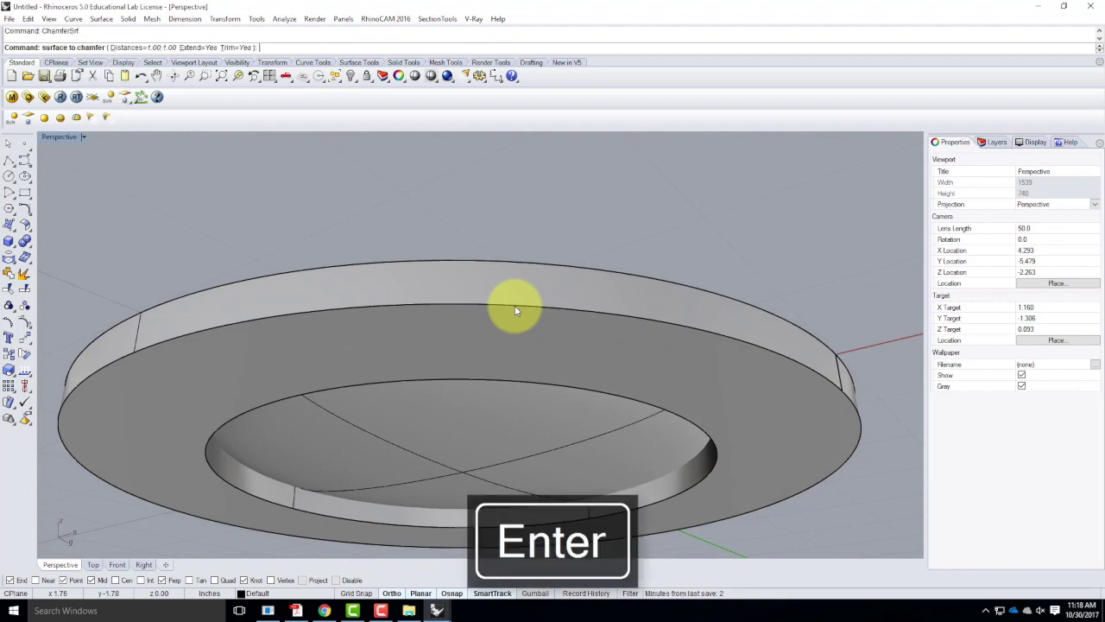
type("d=Yes Trim=Yes ):")
key("Return")
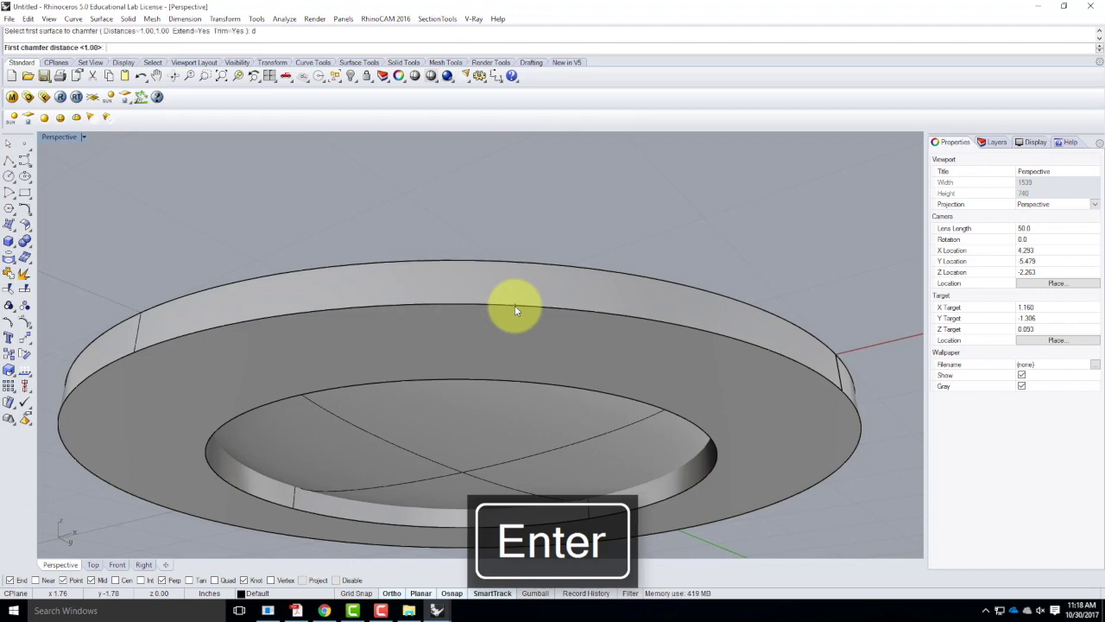
type(".125")
key("Return")
key("Return")
left_click(497, 324)
left_click(498, 287)
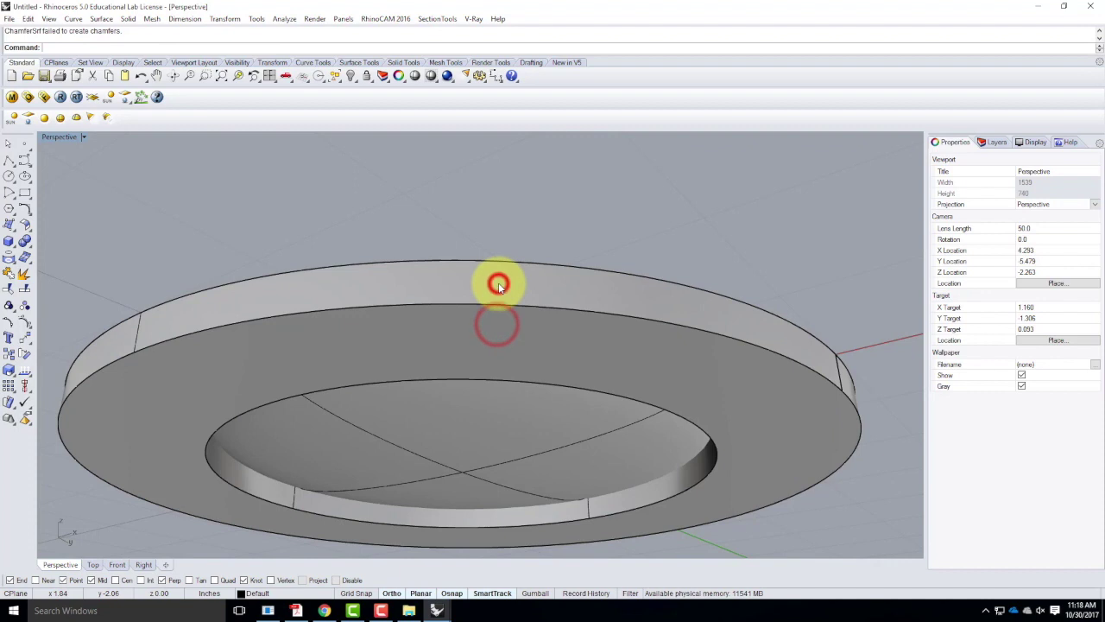
right_click_drag(481, 313, 662, 338)
key("Escape")
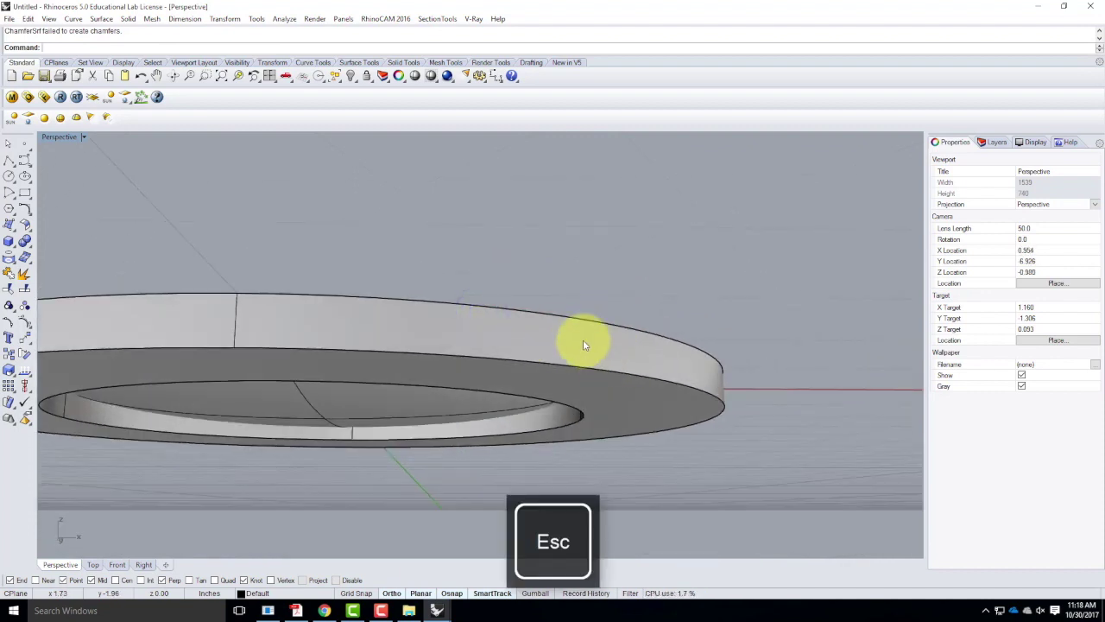
scroll(582, 339, "down", 4)
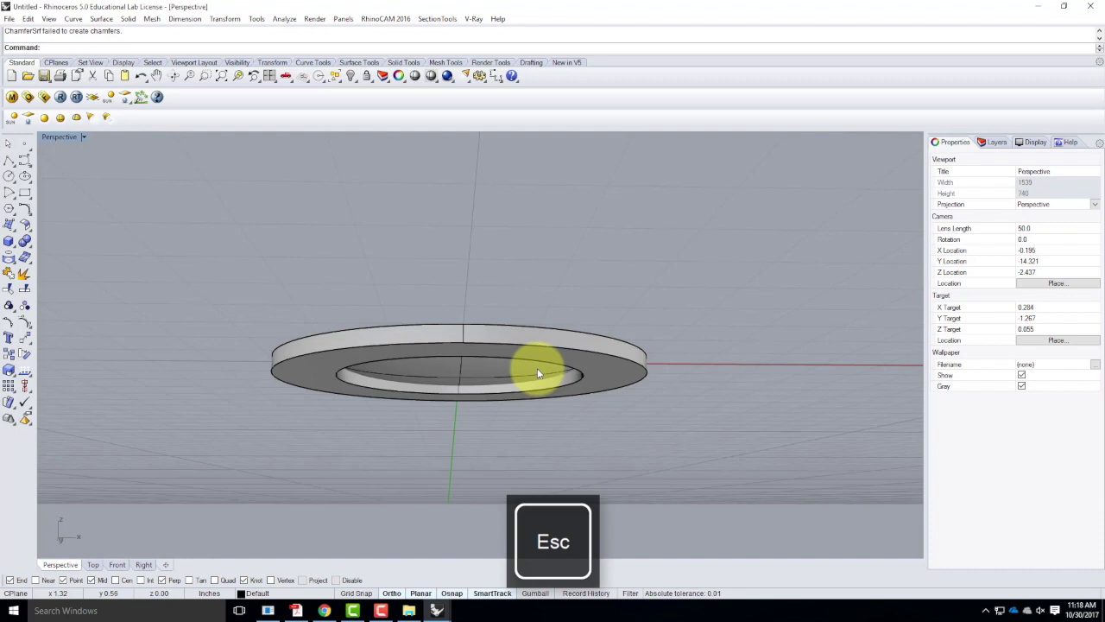
mouse_move(313, 305)
right_mouse_down()
mouse_move(476, 314)
mouse_move(433, 383)
mouse_move(446, 361)
right_mouse_up()
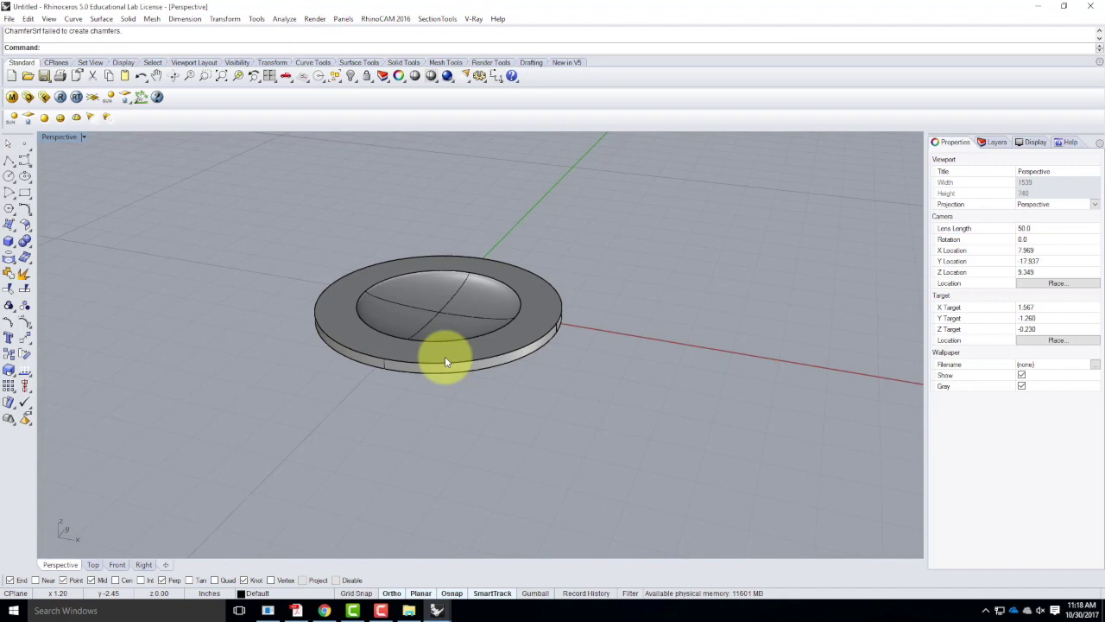
right_click_drag(578, 336, 579, 299)
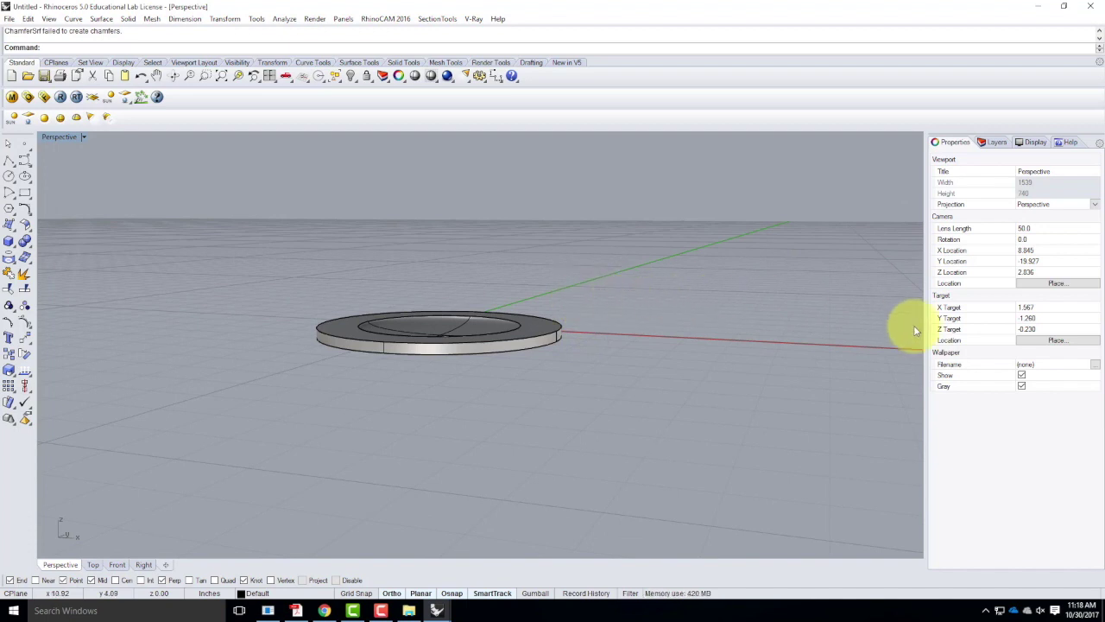
Rename the Default layer to 4" Can Light
left_click(997, 142)
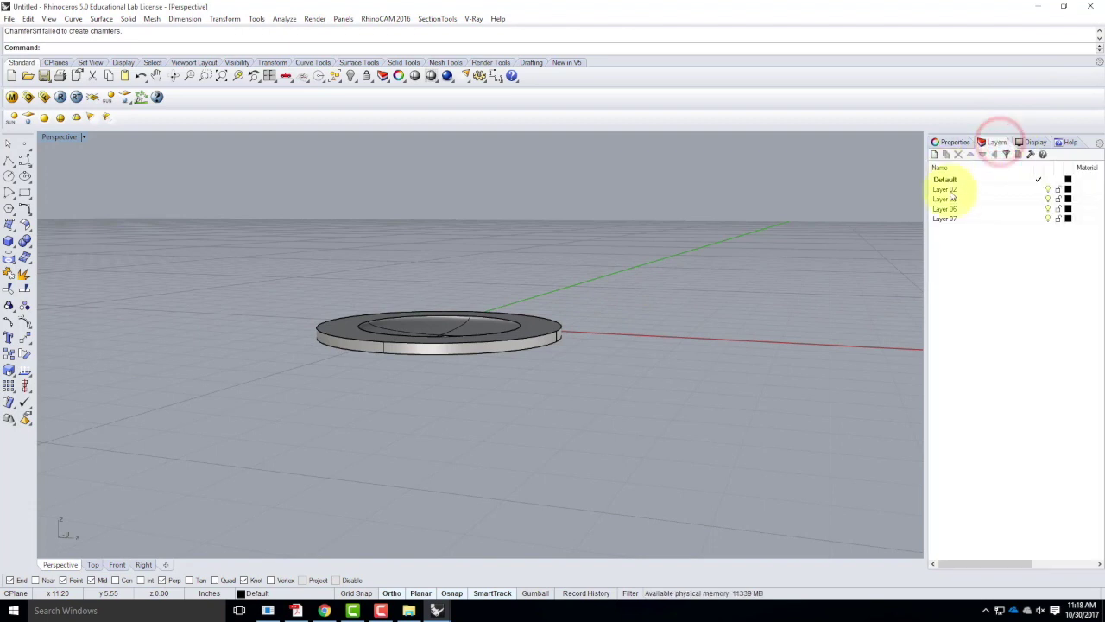
left_click(950, 179)
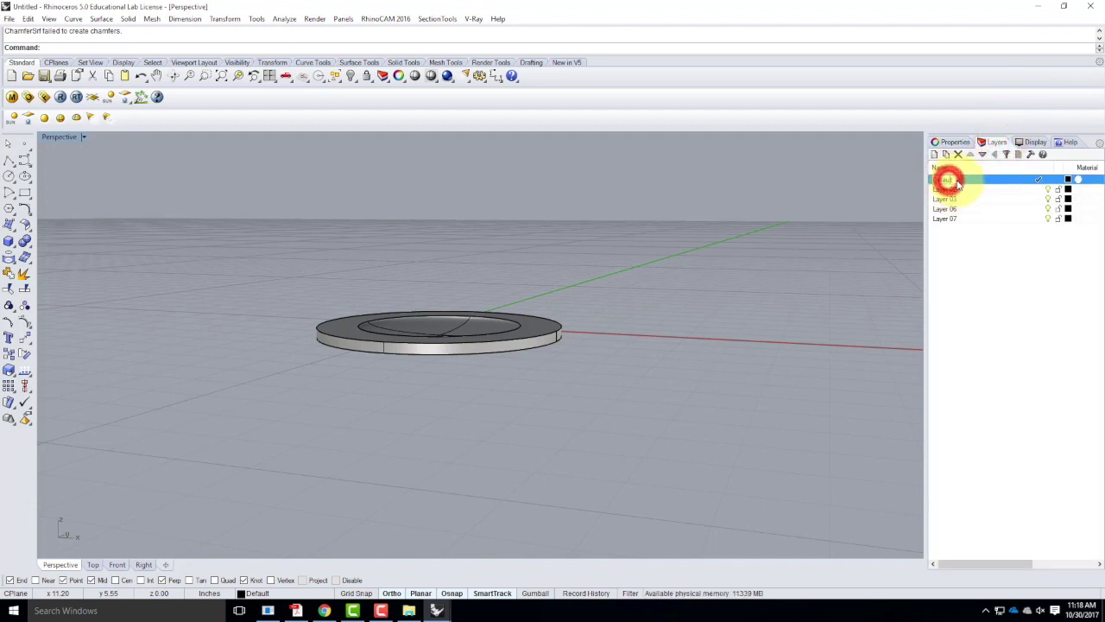
left_click(955, 180)
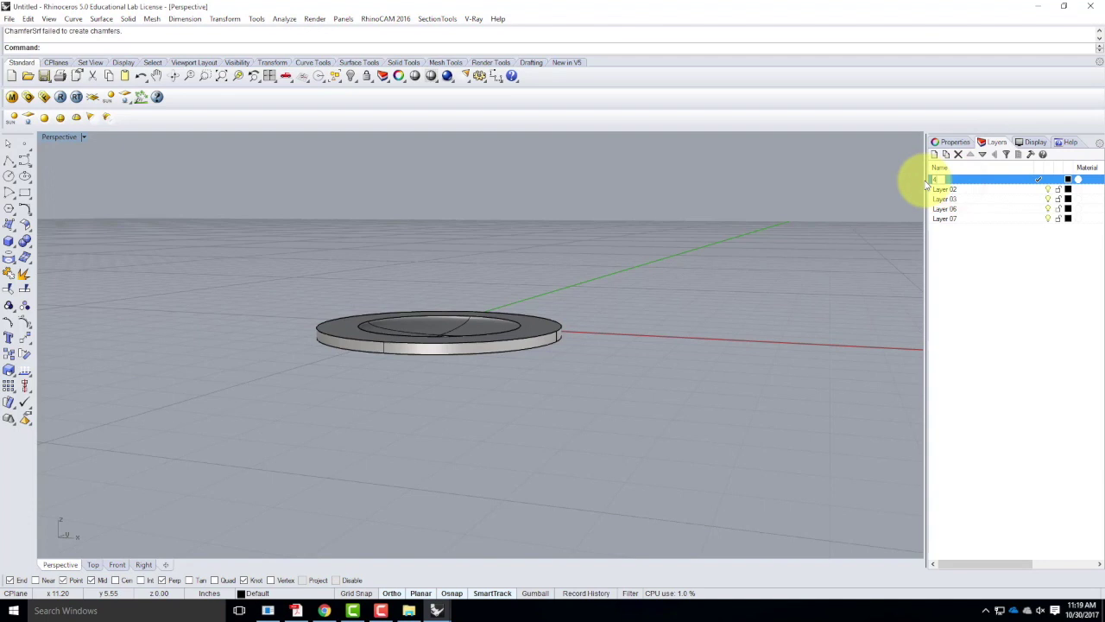
type("4\" Can Light")
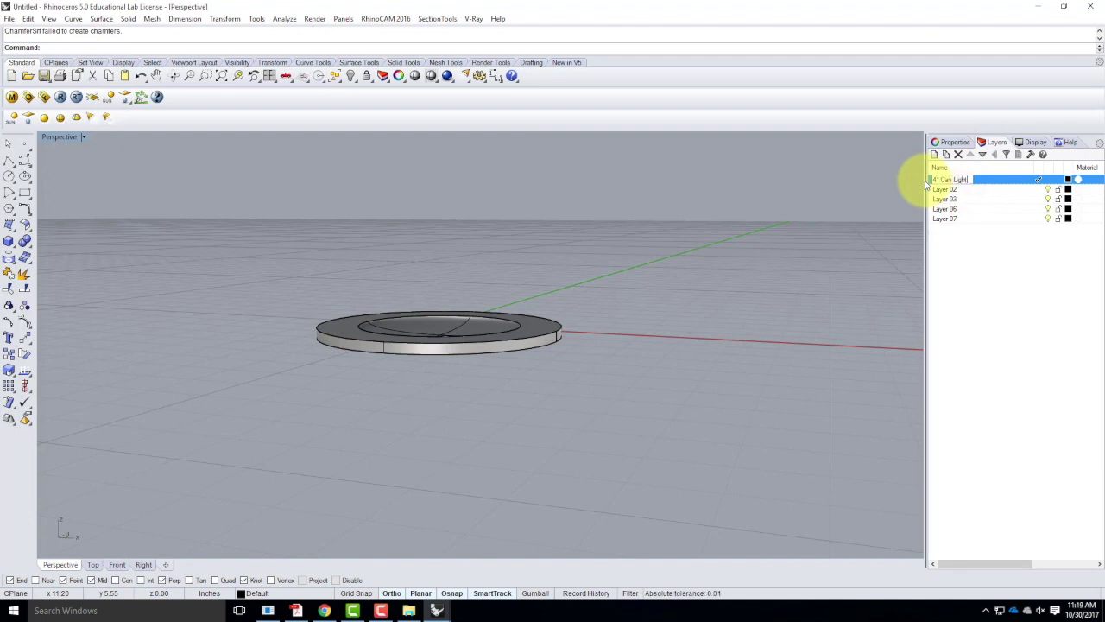
left_click(988, 254)
Nest Layer 02 under the 4" Can Light layer and rename it CL4 - Trim
left_click(955, 190)
left_click_drag(954, 195, 943, 180)
left_click(962, 189)
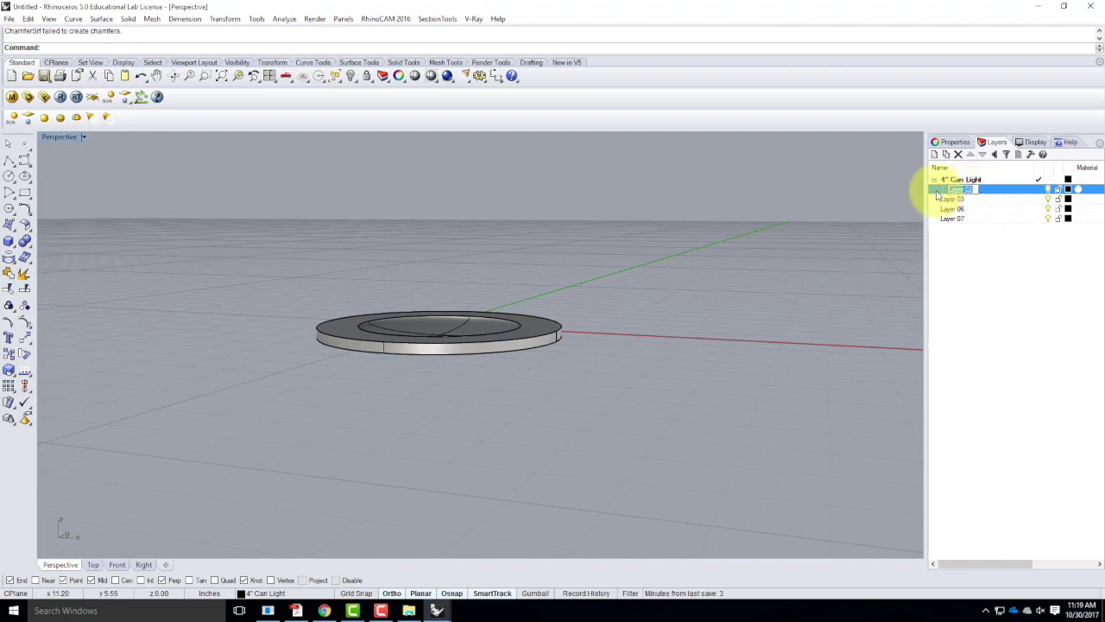
type("CL4 - Trim")
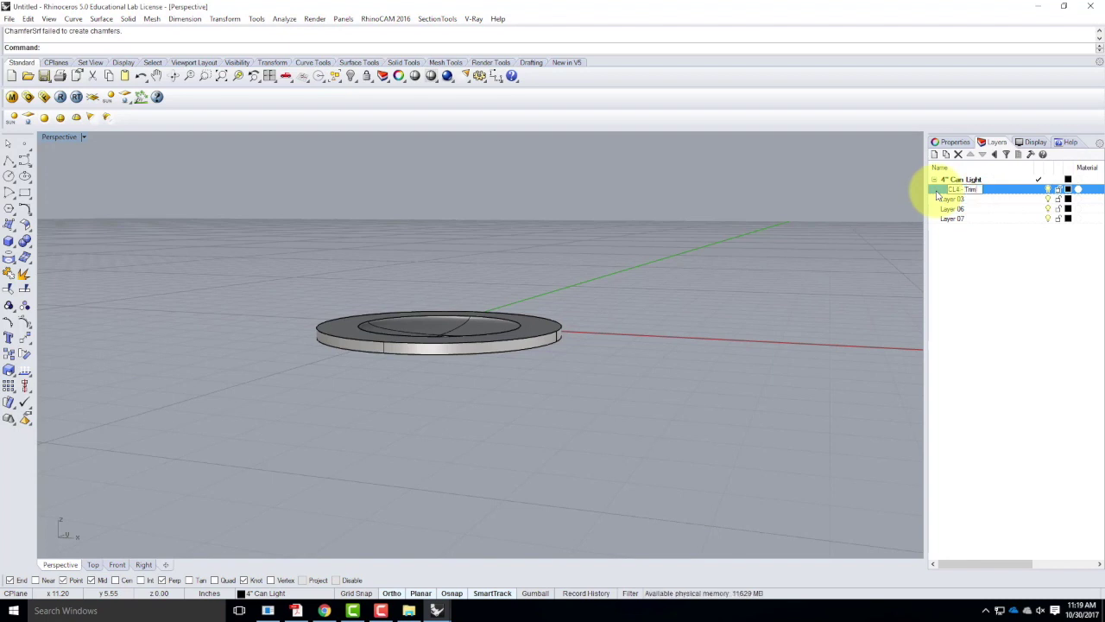
left_click(967, 249)
Rename Layer 03 to CL4 - Bulb and nest it under the 4" Can Light layer
left_click(954, 200)
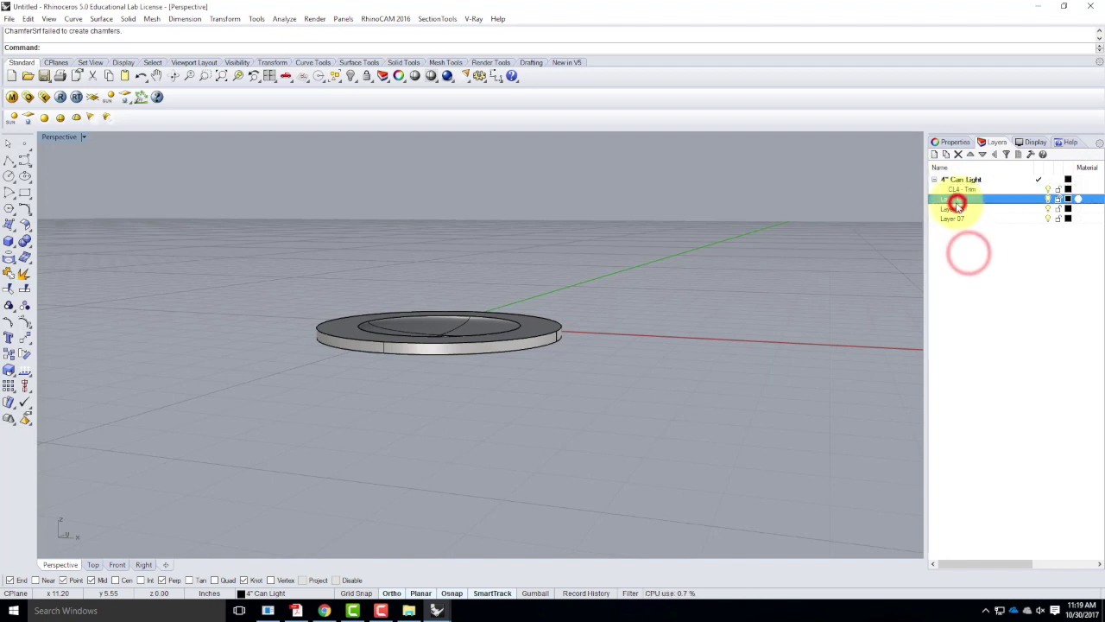
left_click(952, 199)
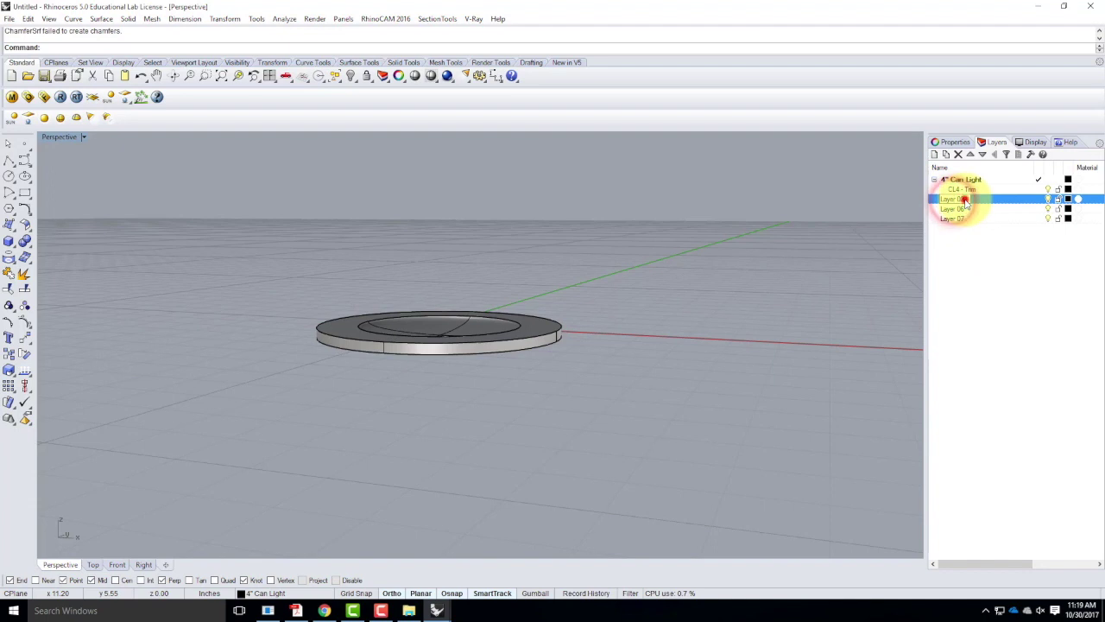
left_click(967, 198)
type("CL4 -")
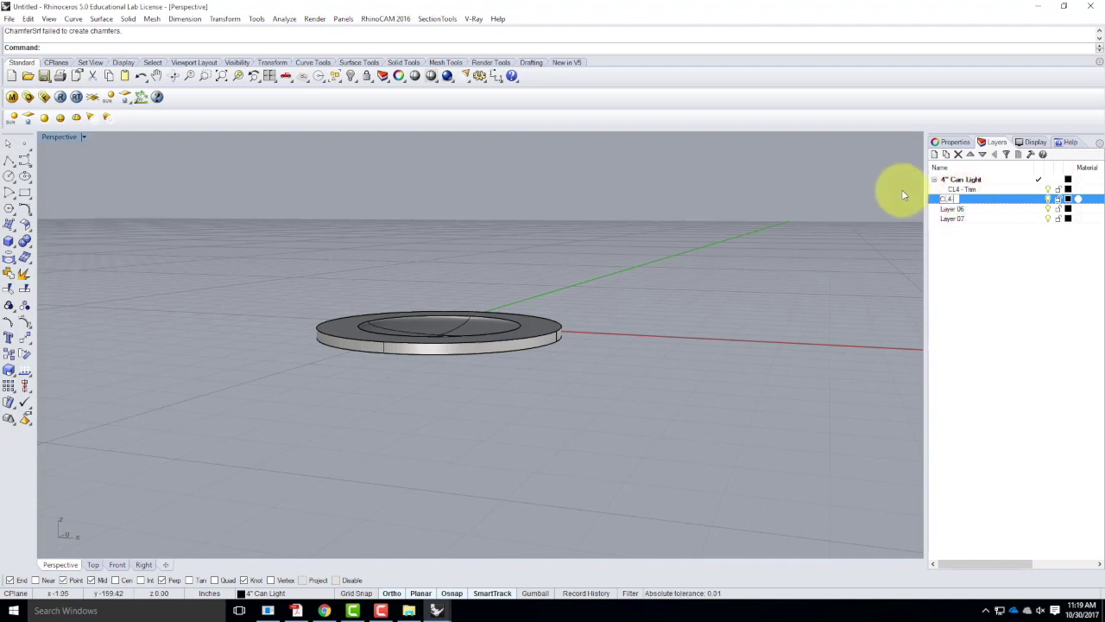
key("BackSpace")
type("- Bulb")
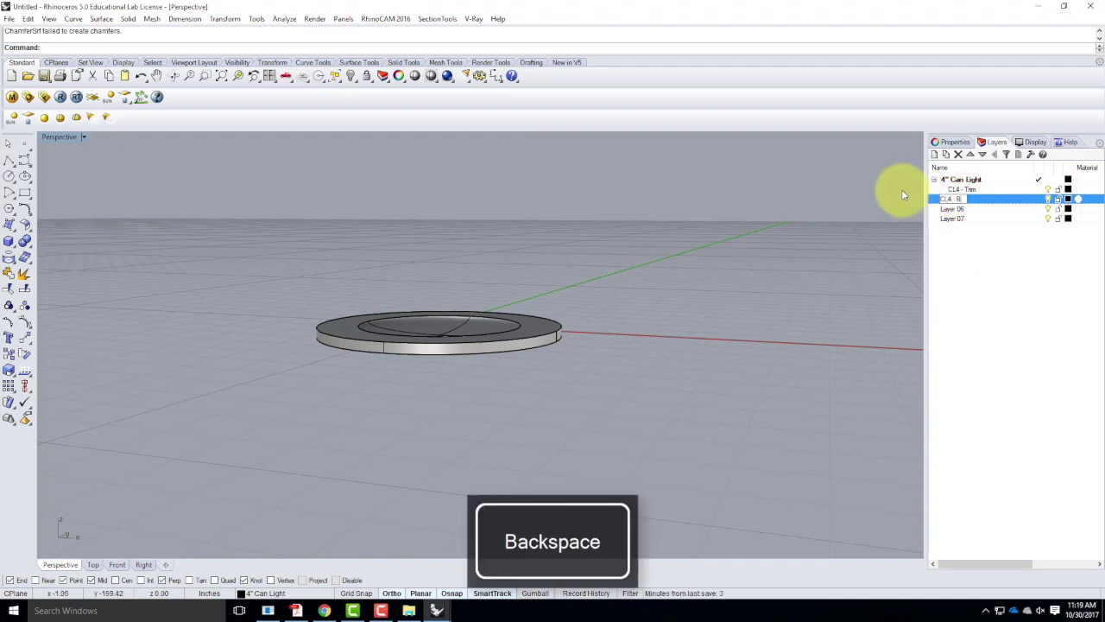
left_click(965, 266)
left_click(953, 200)
left_click_drag(952, 200, 944, 182)
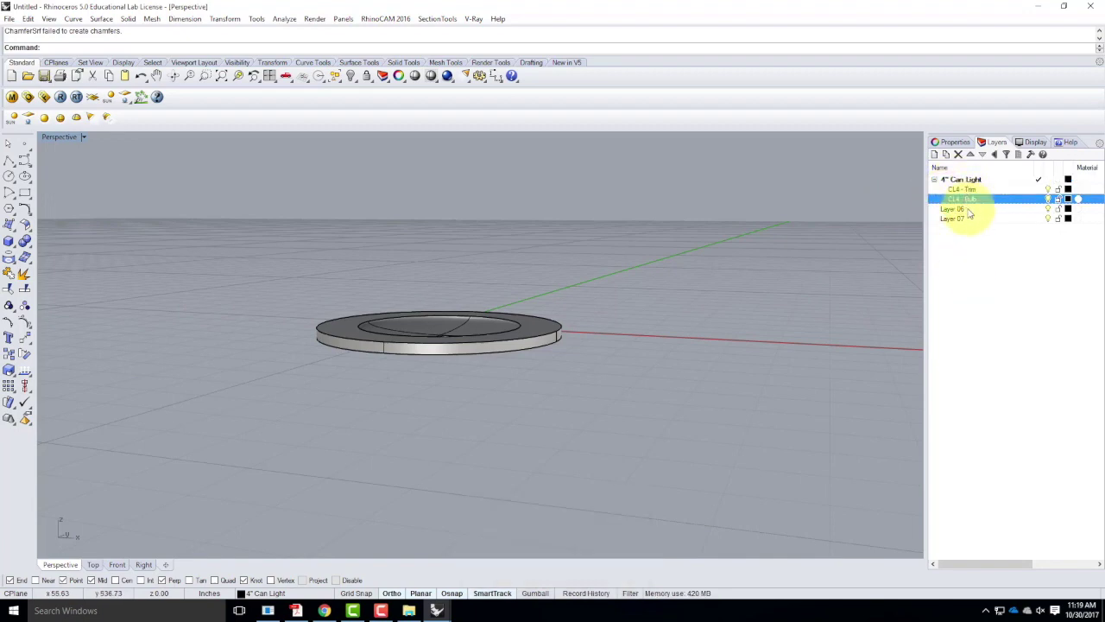
Move the ring solid to the CL4 - Trim layer
right_click_drag(511, 333, 510, 267)
left_click(531, 351)
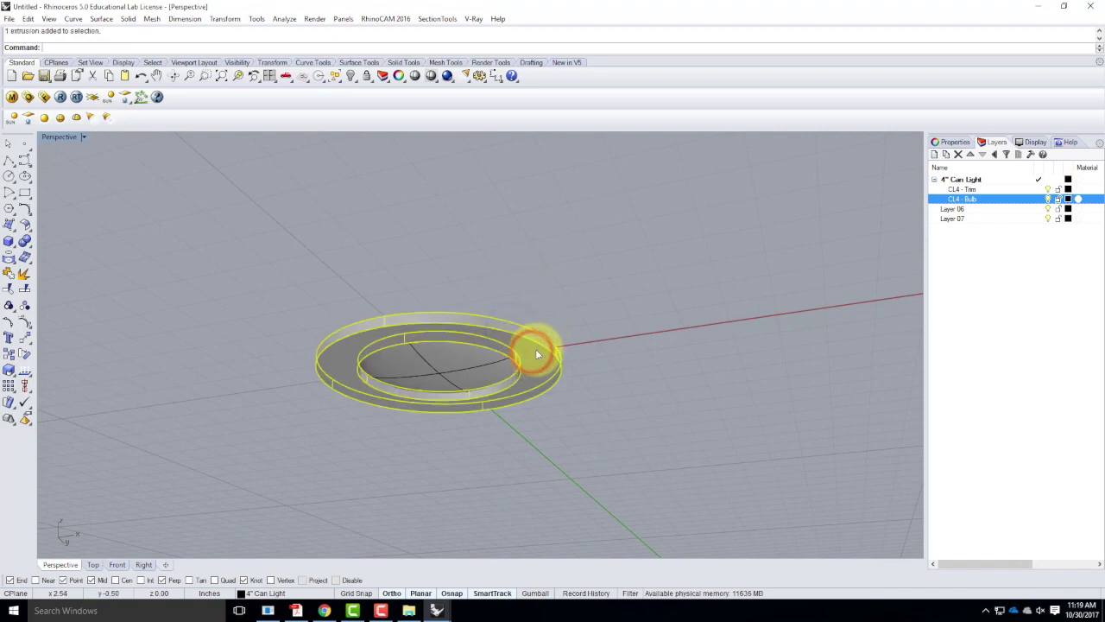
right_click(979, 189)
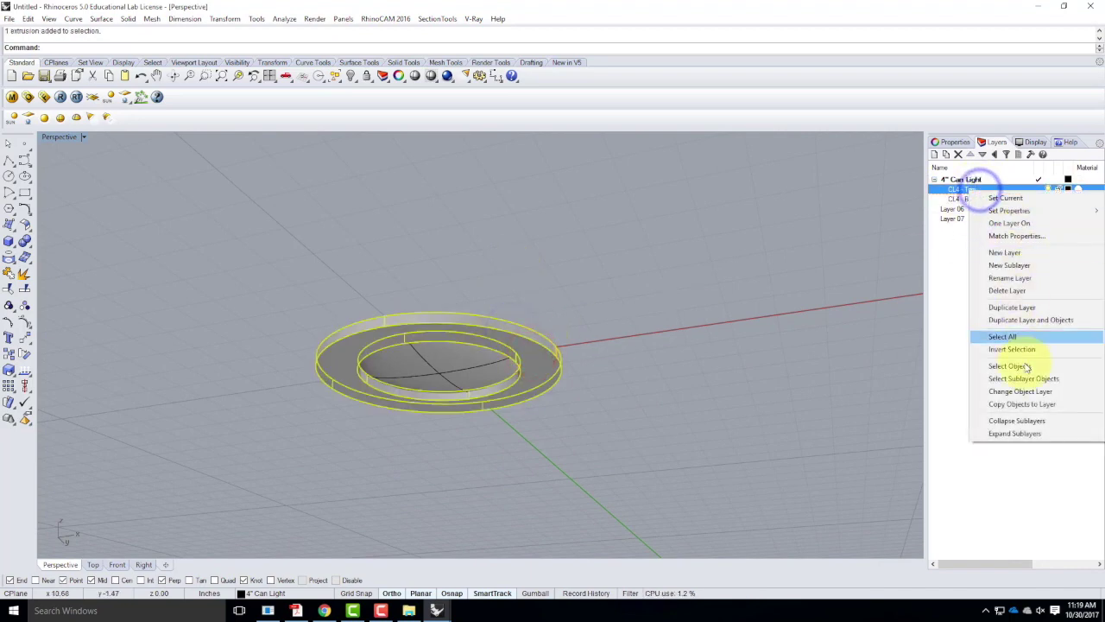
left_click(1020, 393)
left_click(662, 387)
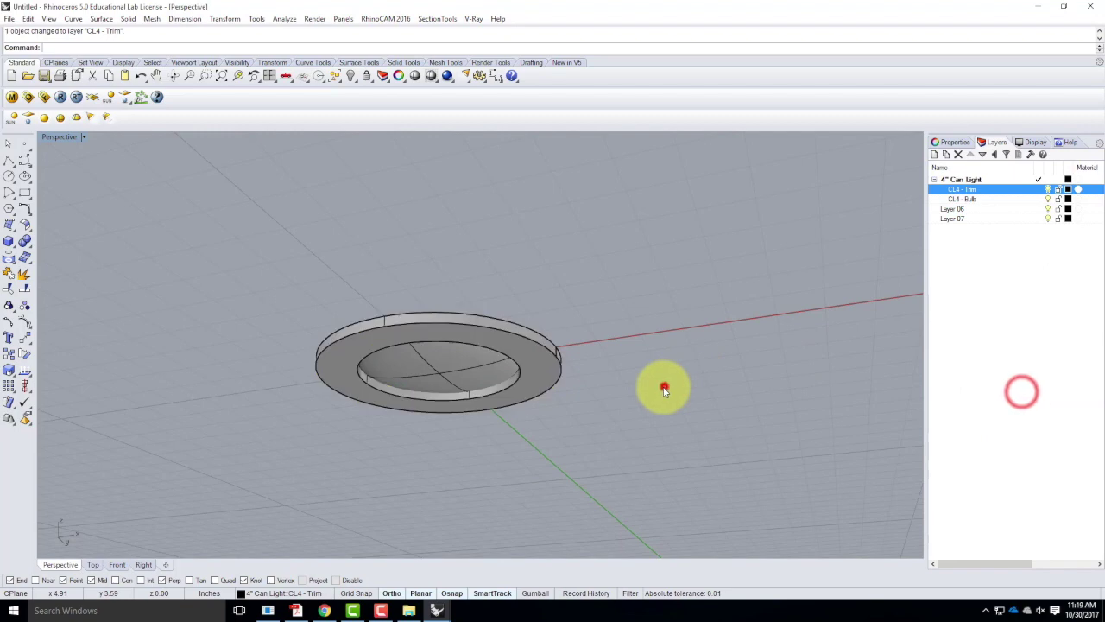
Move the curved lens surface inside the ring to the CL4 - Bulb layer
left_click(463, 373)
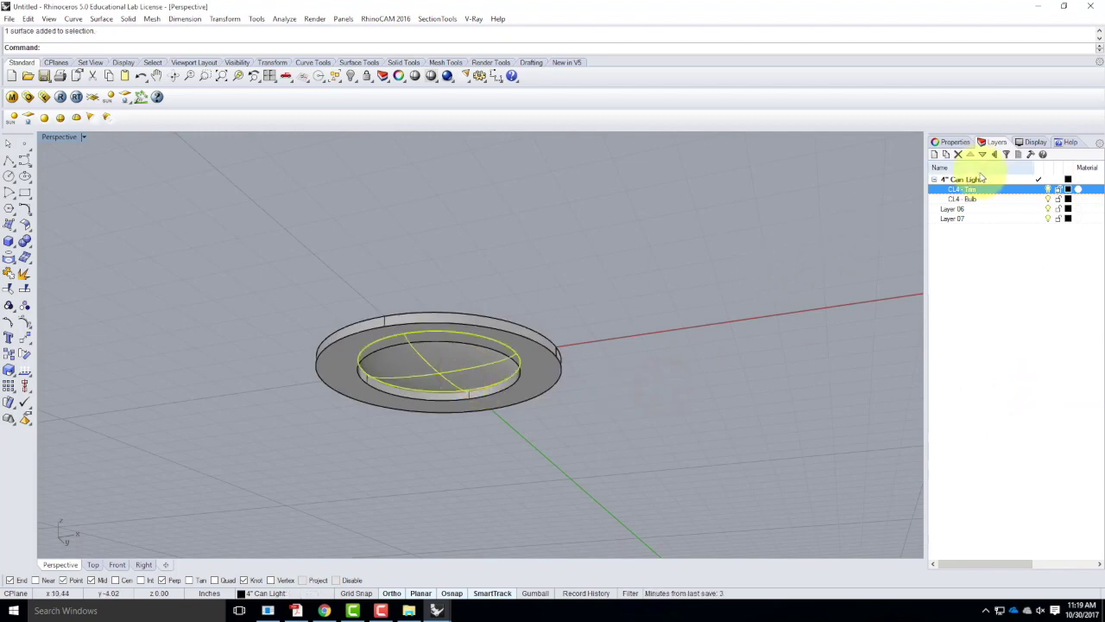
right_click(989, 199)
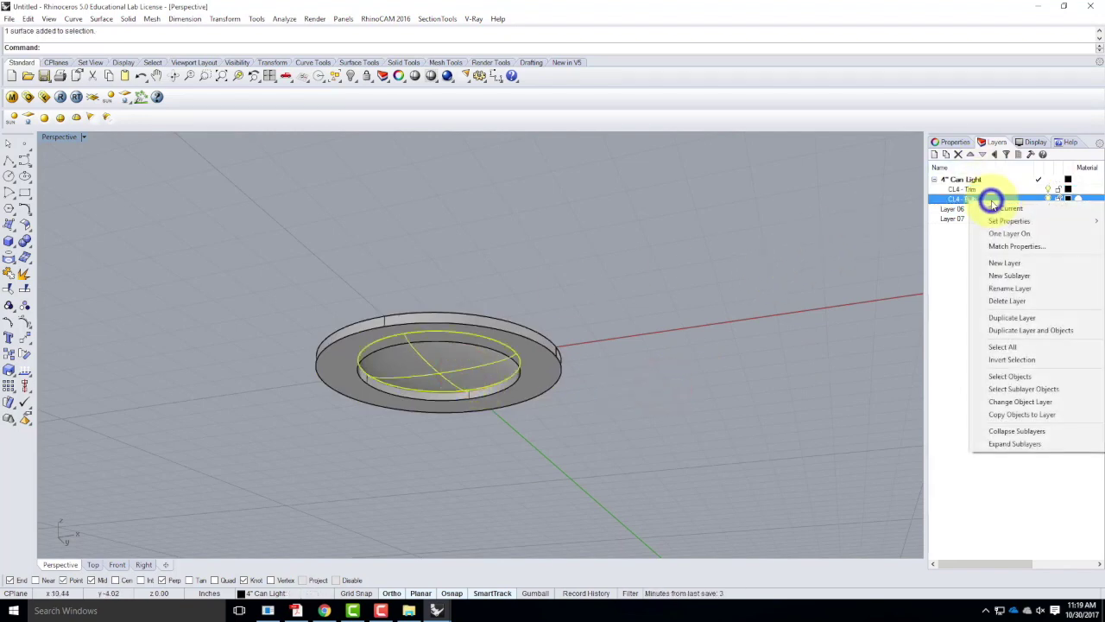
left_click(1019, 402)
Delete the unused layers Layer 06 and Layer 07
left_click(950, 209)
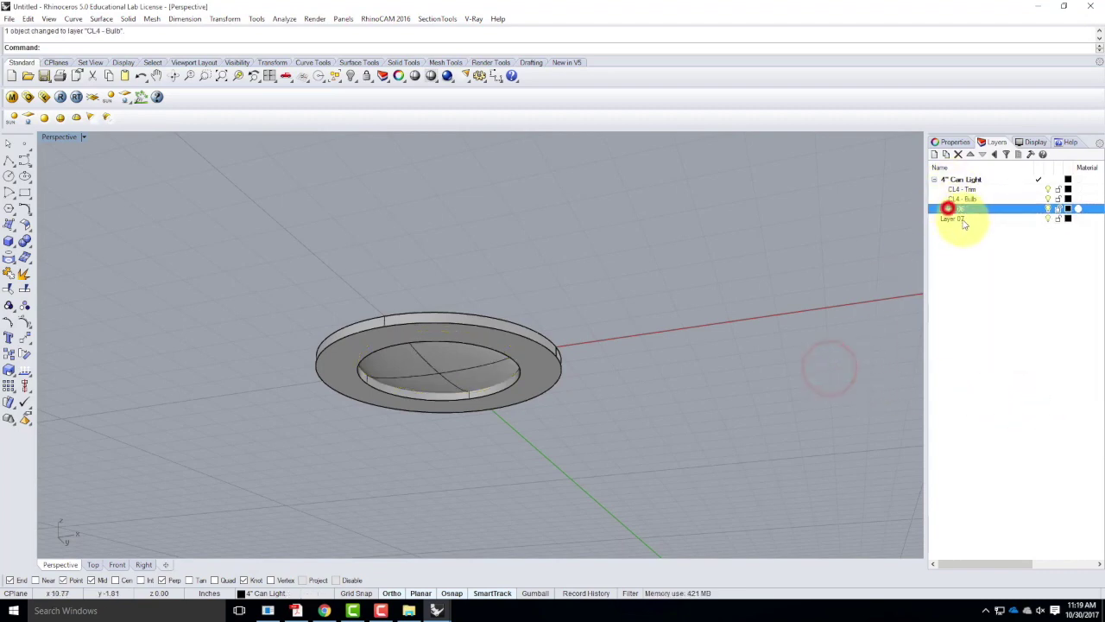
left_click(957, 218, "shift")
left_click(957, 154)
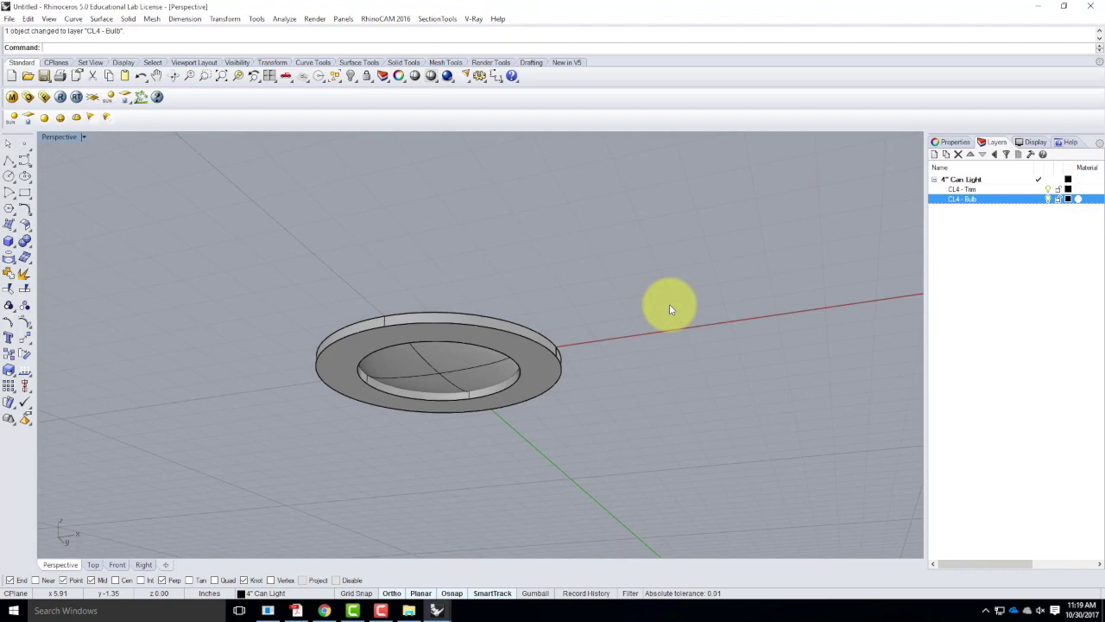
Purge the unused scene materials in the V-Ray material editor
left_click(12, 98)
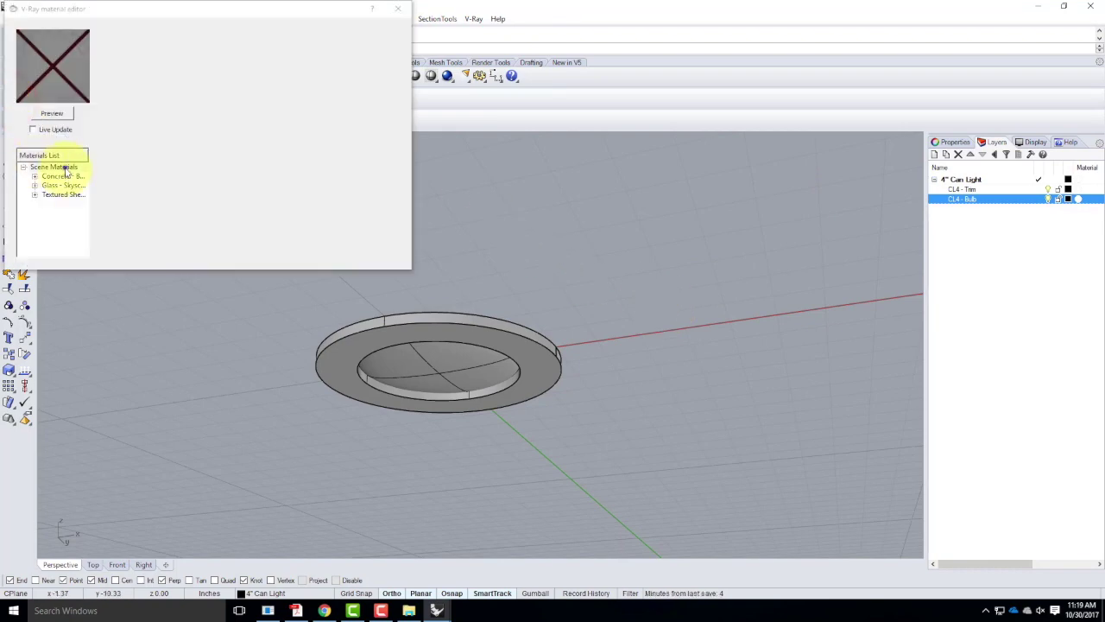
right_click(63, 168)
left_click(86, 213)
Load Porcelain White.vismat from the Porcelain folder of V-Ray Materials in Resources as a scene material
left_click(60, 170)
right_click(57, 168)
left_click(76, 186)
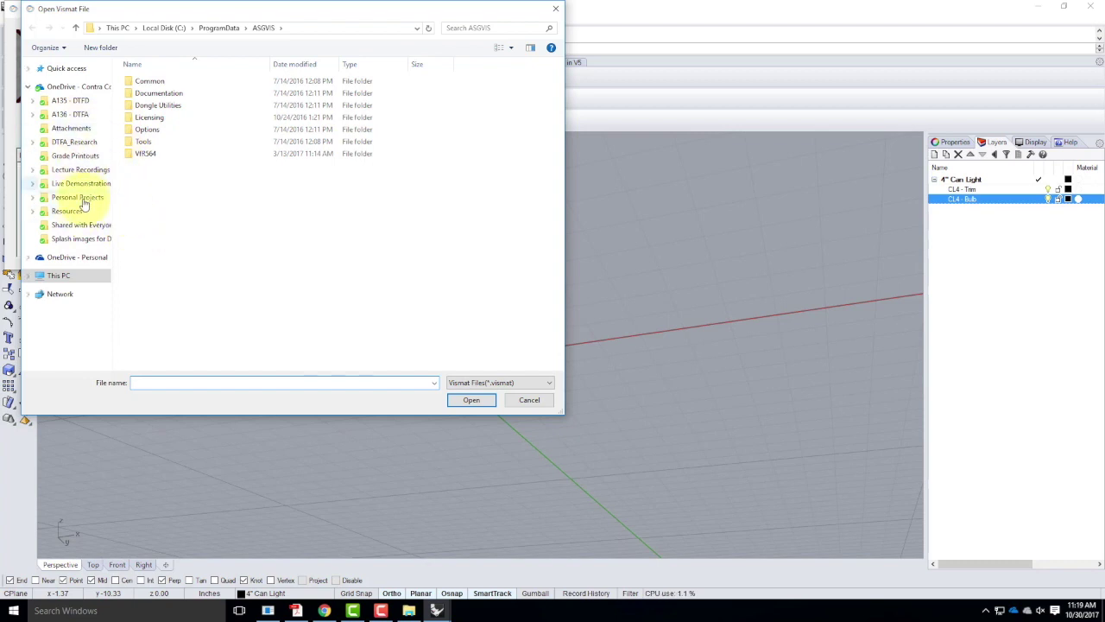
left_click(66, 211)
left_click(152, 188)
left_click(152, 188)
double_click(155, 110)
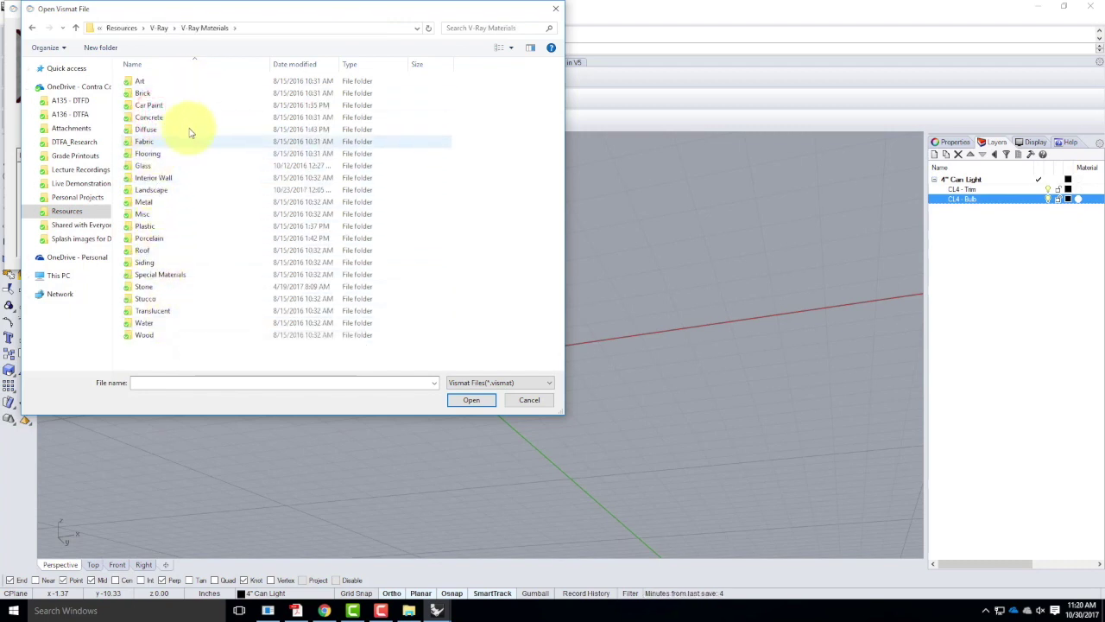
double_click(155, 237)
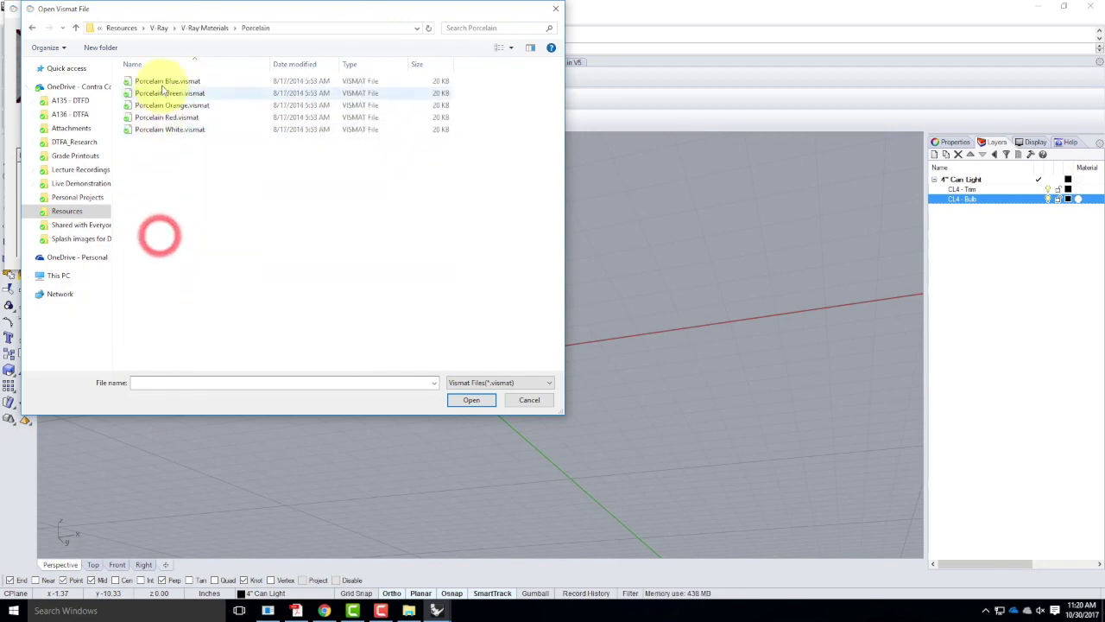
double_click(166, 130)
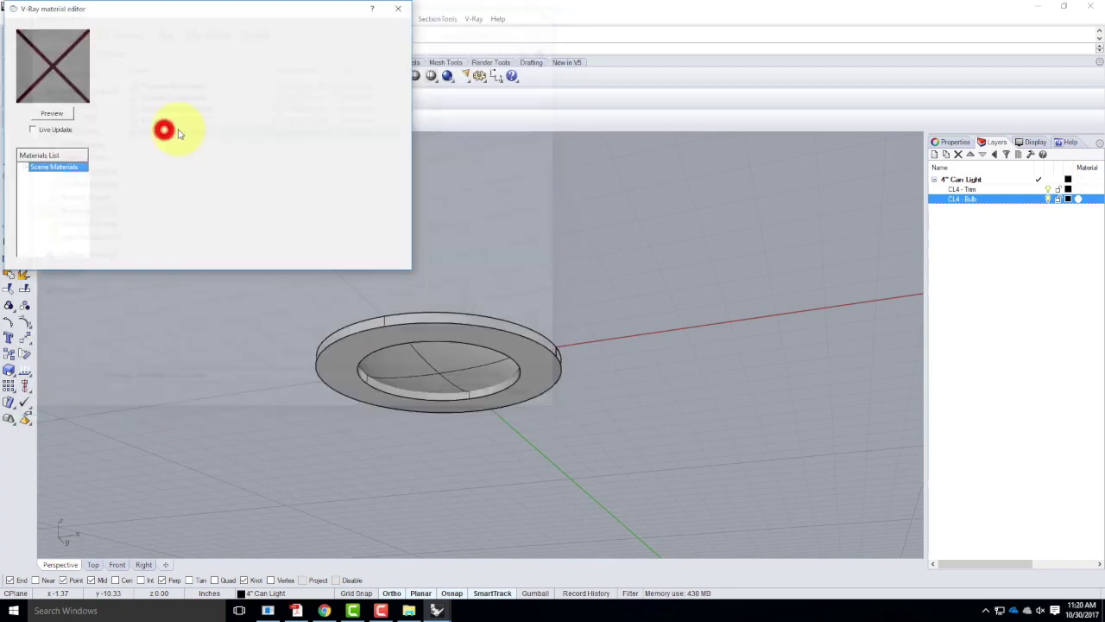
Apply the Porcelain White material to the CL4 - Trim layer and close the V-Ray material editor
left_click(62, 177)
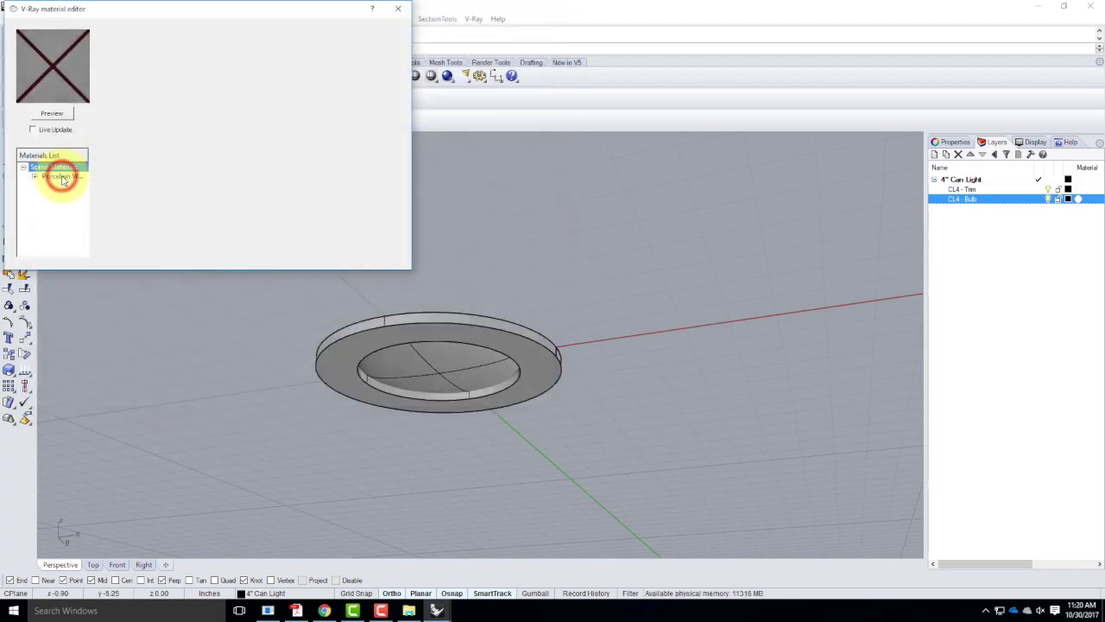
right_click(60, 176)
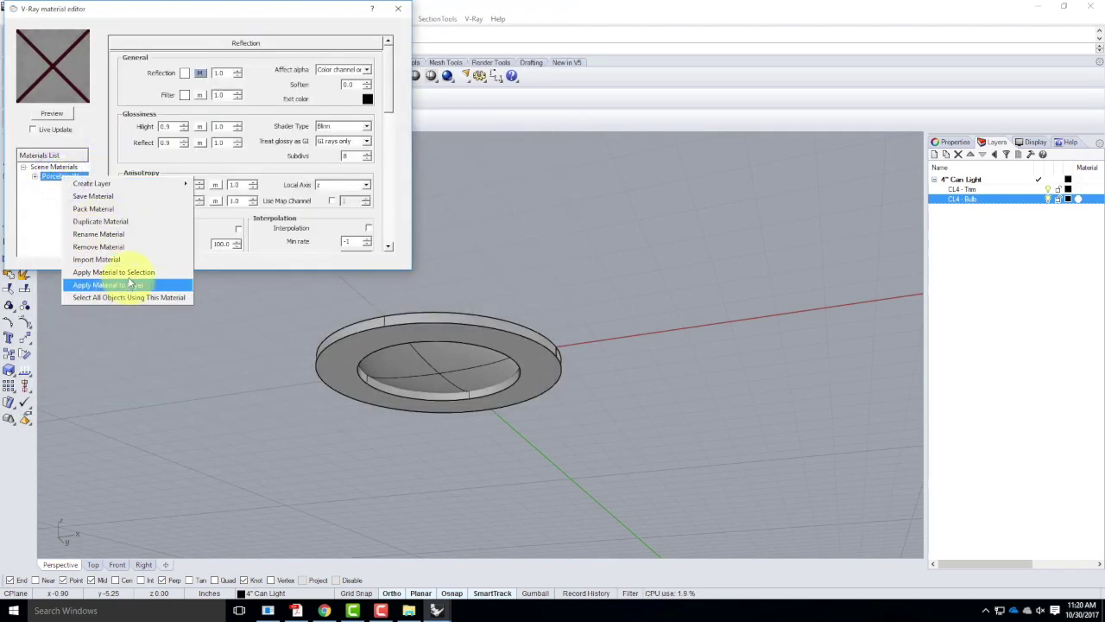
left_click(131, 283)
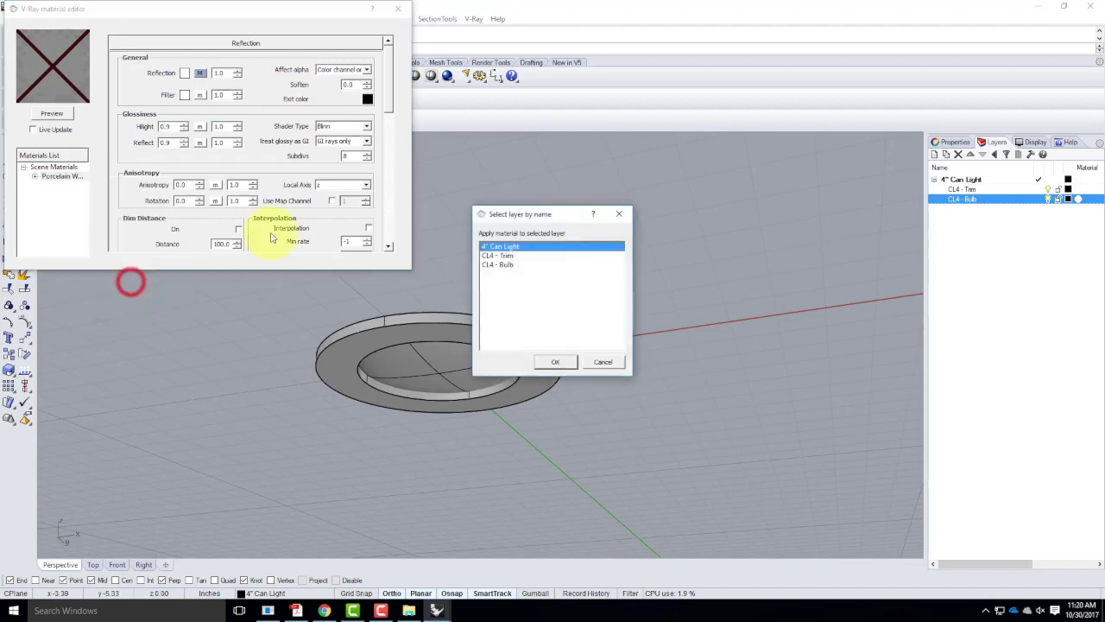
left_click(523, 256)
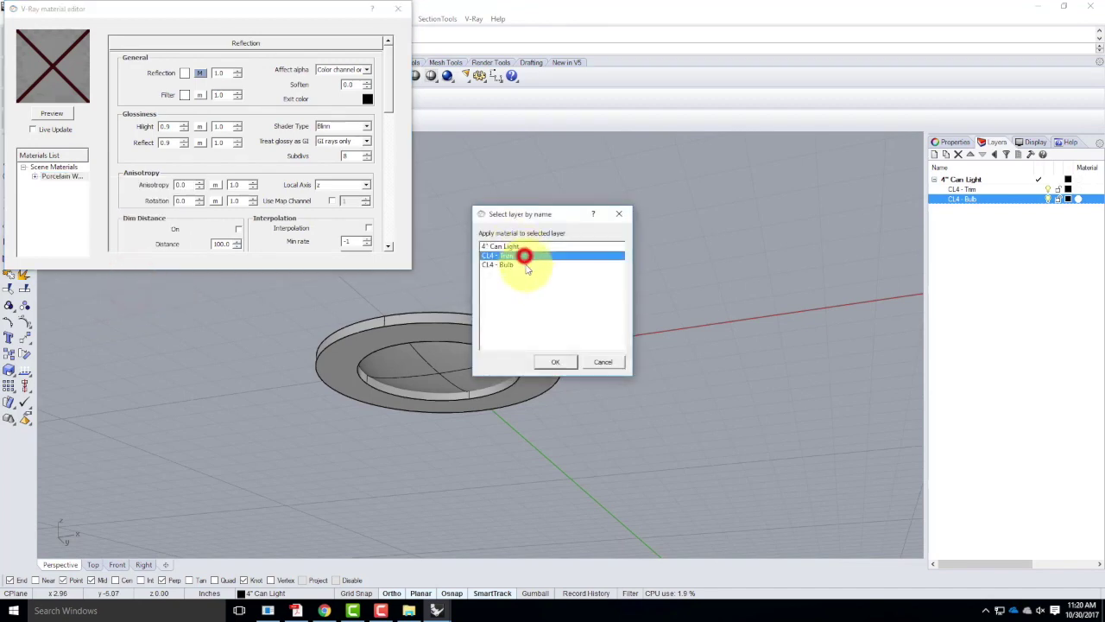
left_click(557, 360)
left_click(402, 10)
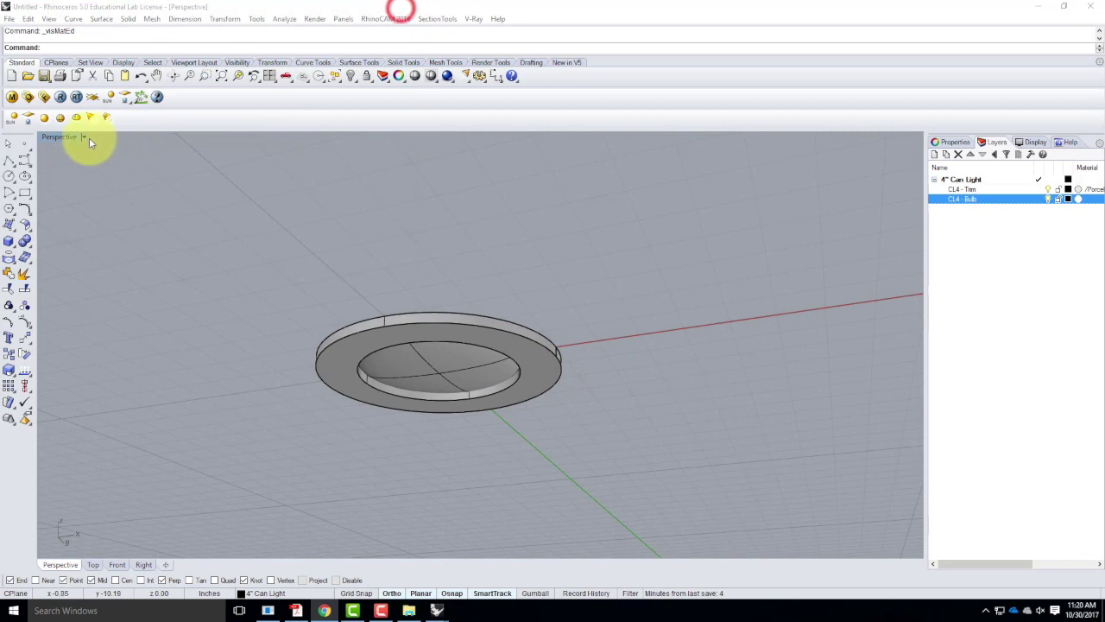
Display the Perspective view in Rendered mode and select the curved lens surface inside the trim ring
left_click(82, 135)
left_click(87, 191)
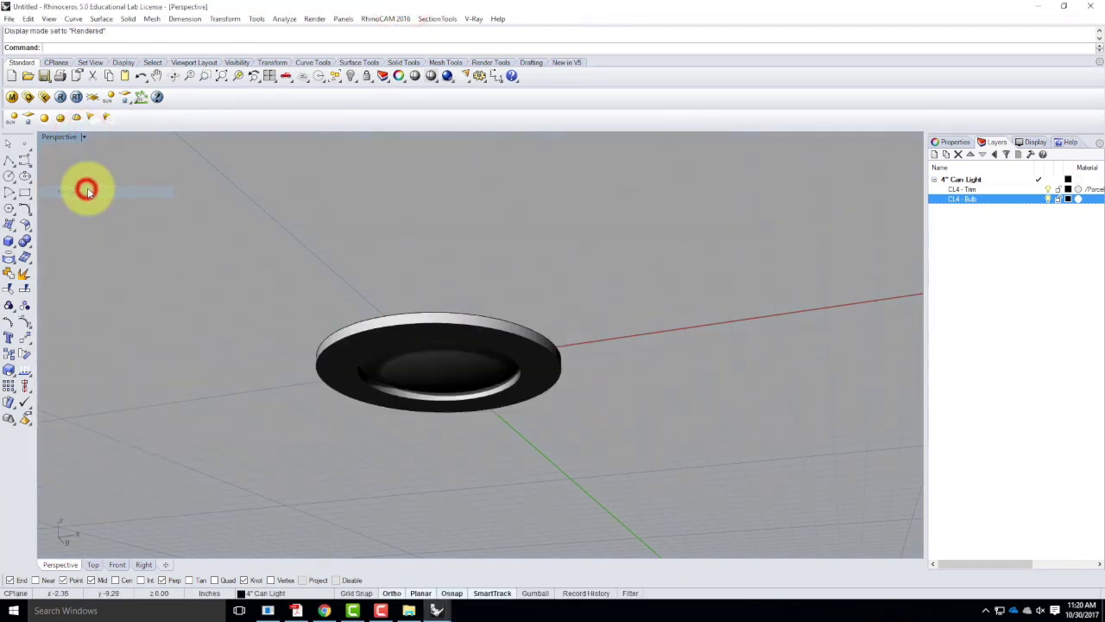
right_click_drag(607, 296, 580, 250)
left_click(460, 392)
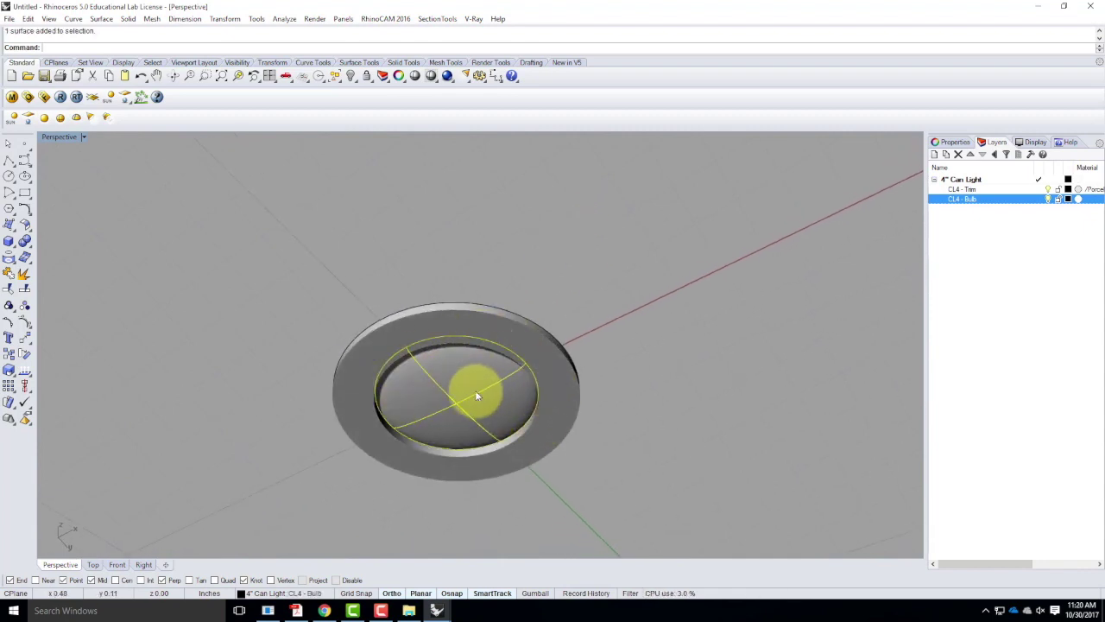
mouse_move(586, 254)
right_mouse_down()
mouse_move(602, 360)
mouse_move(592, 258)
right_mouse_up()
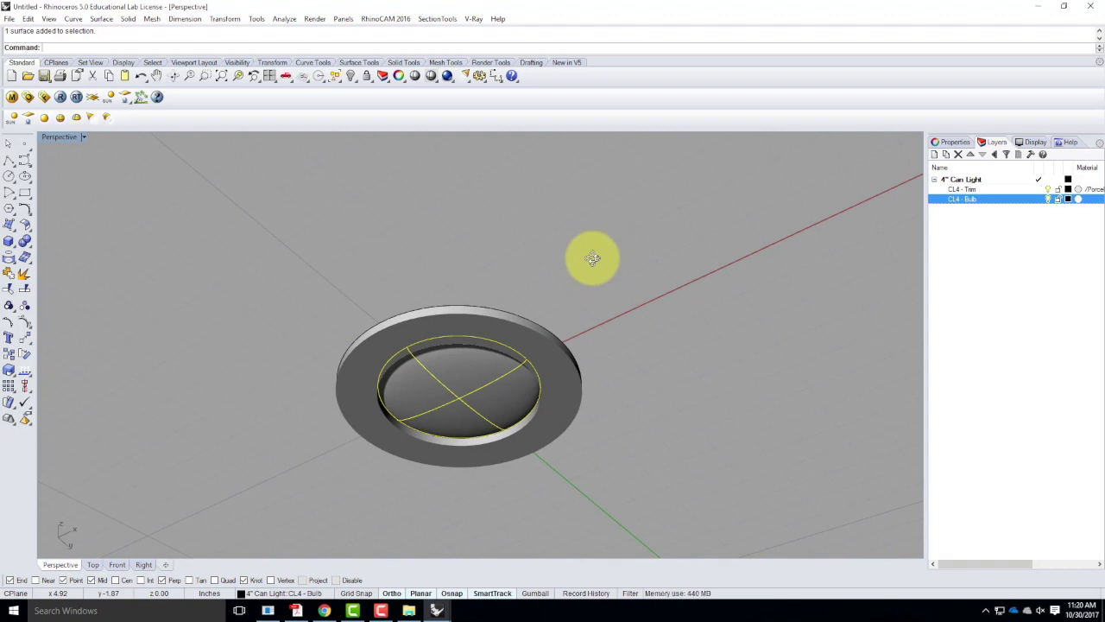
right_click_drag(254, 216, 292, 229)
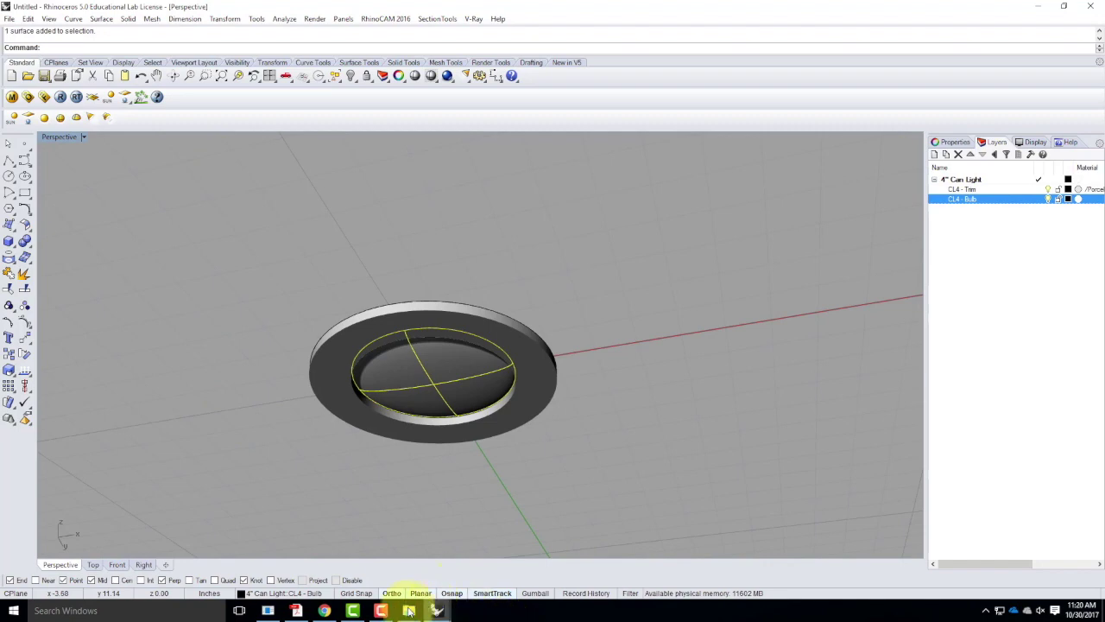
Switch to Chrome and examine the incandescent bulb settings in the V-Ray 8.15 [emissive material] tutorial, then return to Rhino
left_click(327, 612)
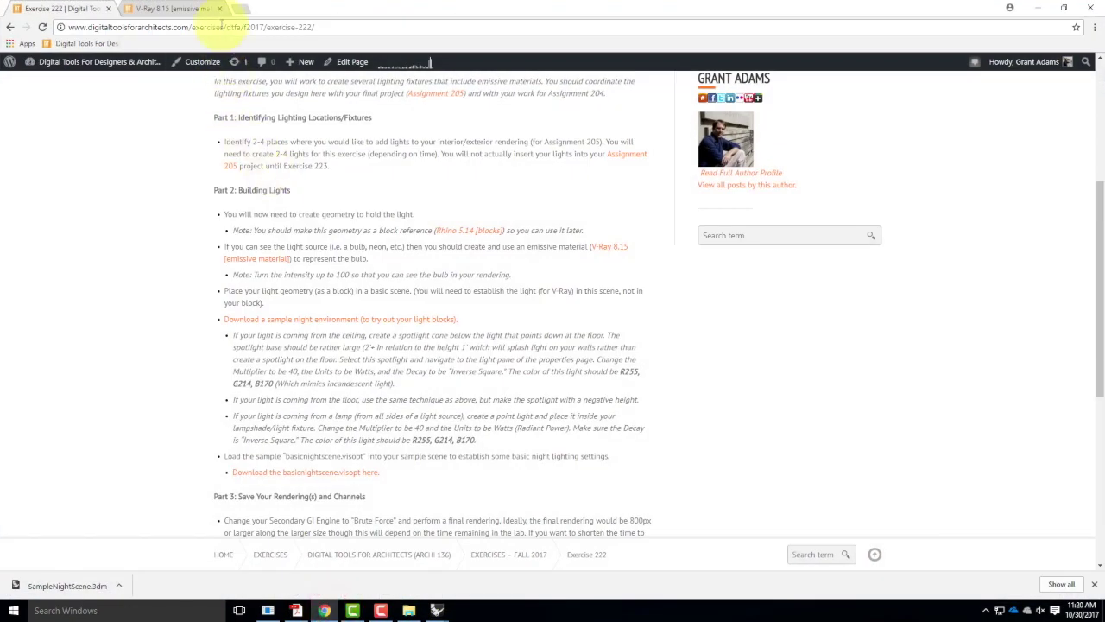
left_click(213, 10)
scroll(644, 442, "down", 1)
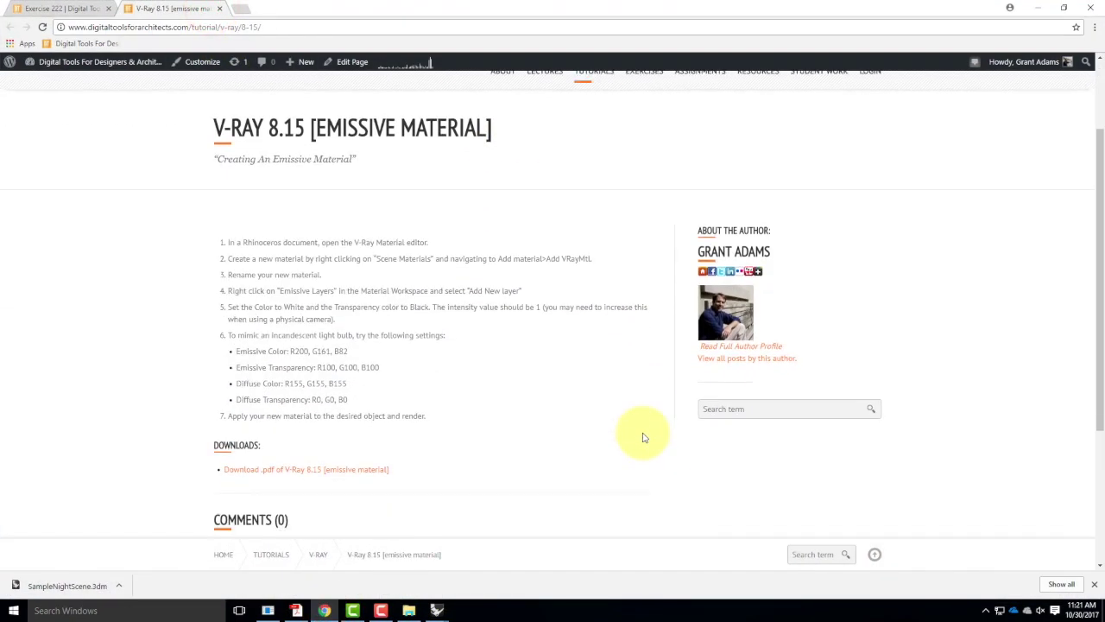
left_click_drag(234, 350, 366, 406)
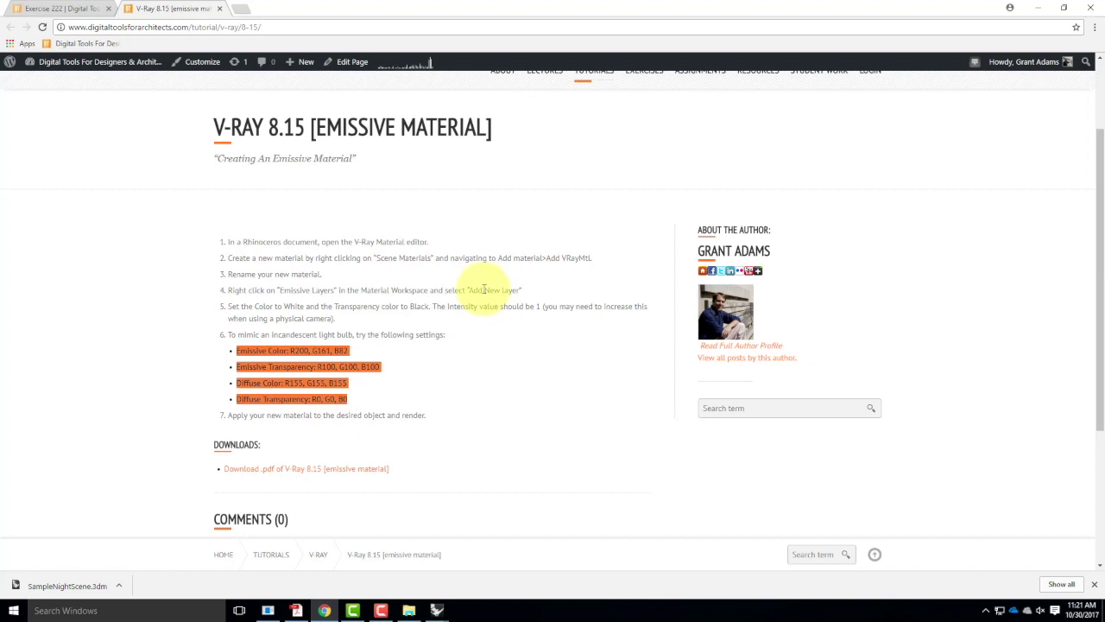
left_click(1038, 7)
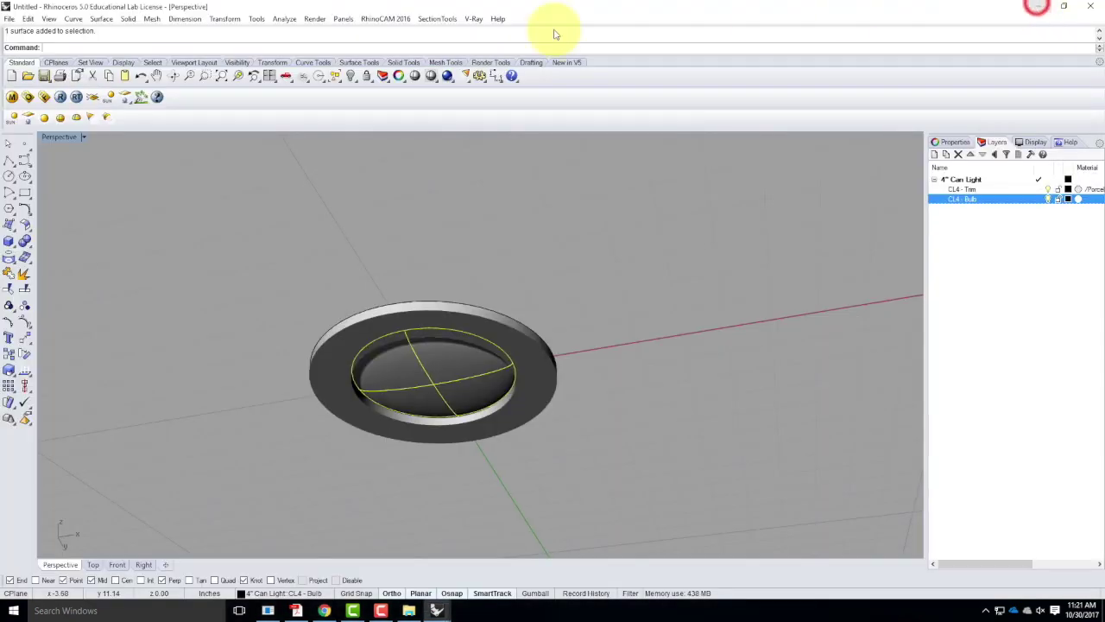
Create a Standard scene material in the V-Ray material editor and name it LightBulb
left_click(12, 96)
left_click_drag(152, 15, 296, 106)
left_click(205, 260)
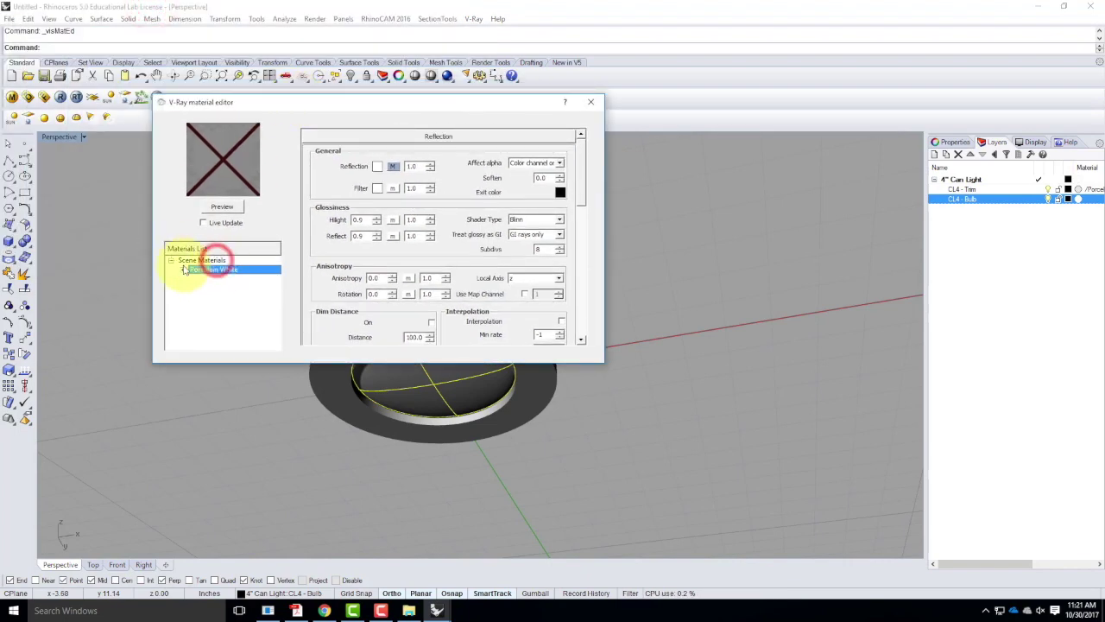
right_click(205, 260)
mouse_move(234, 267)
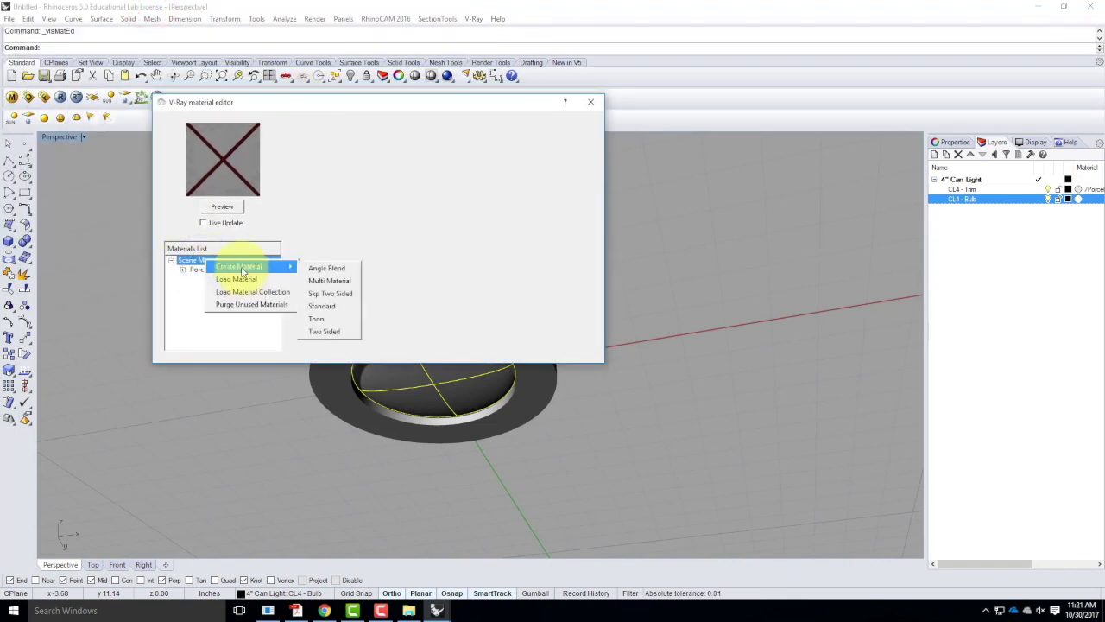
left_click(331, 308)
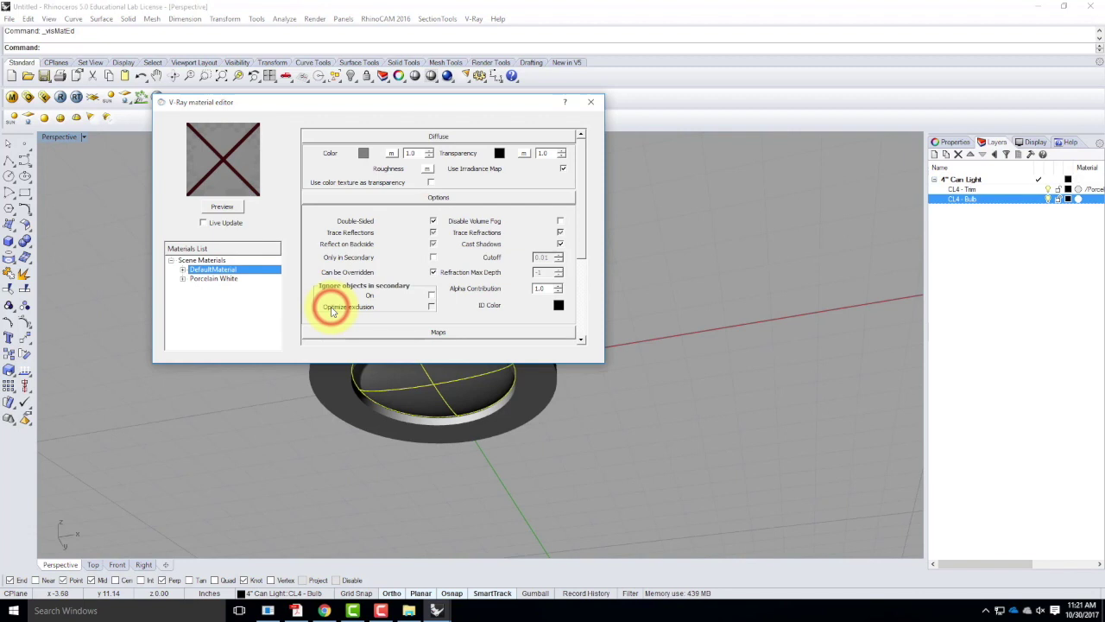
double_click(210, 269)
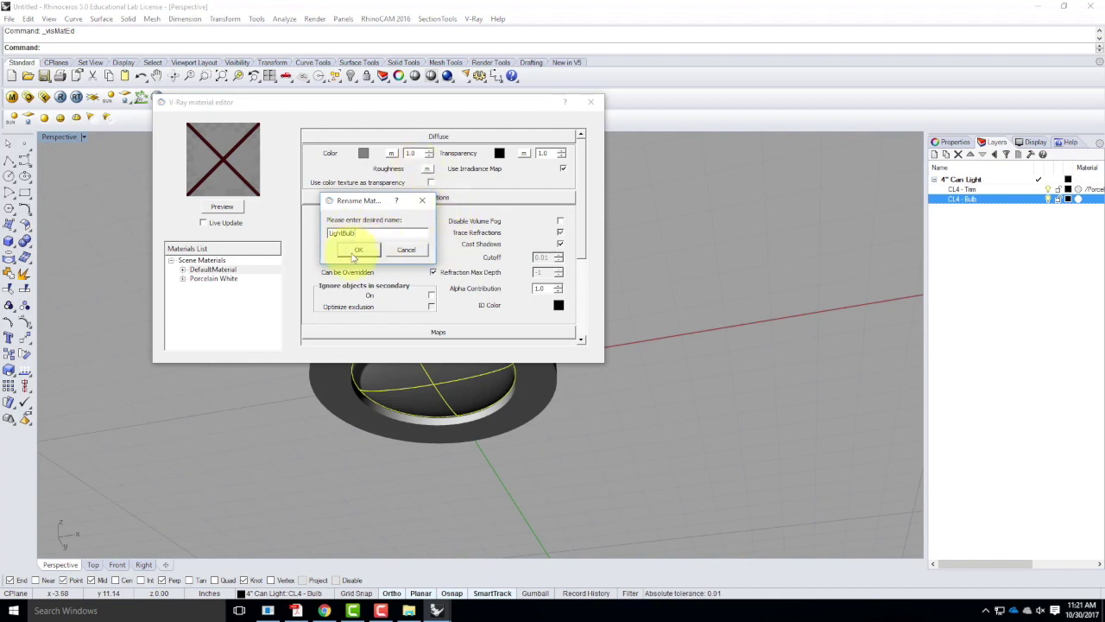
left_click(362, 250)
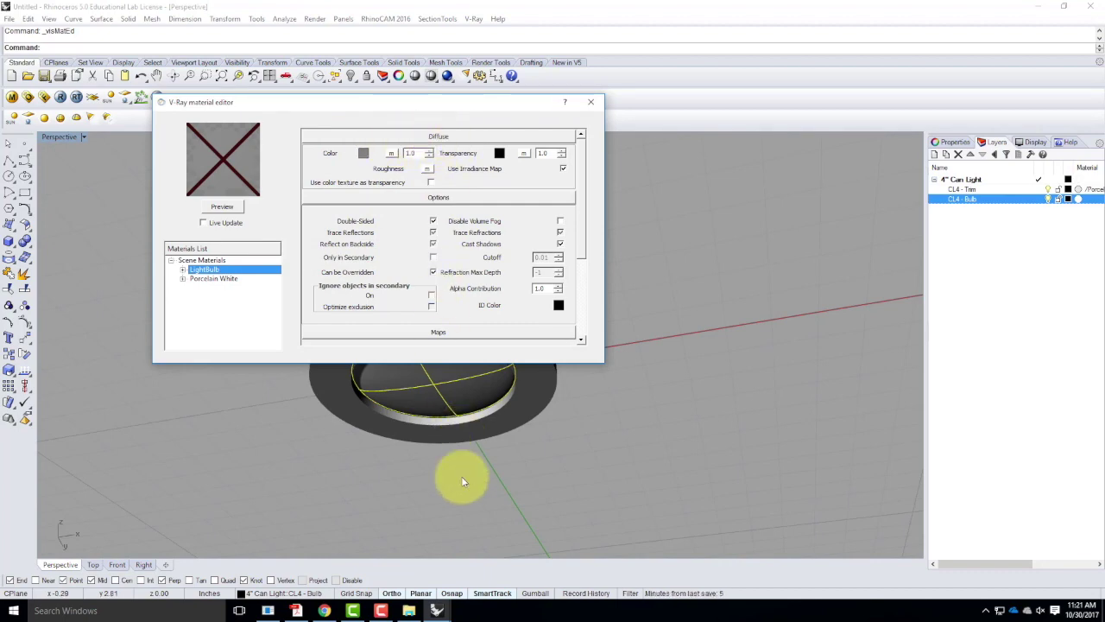
Check the V-Ray 8.15 page in Chrome, return to the untitled Rhino model, and set LightBulb's diffuse color to R155, G155, B155
left_click(324, 610)
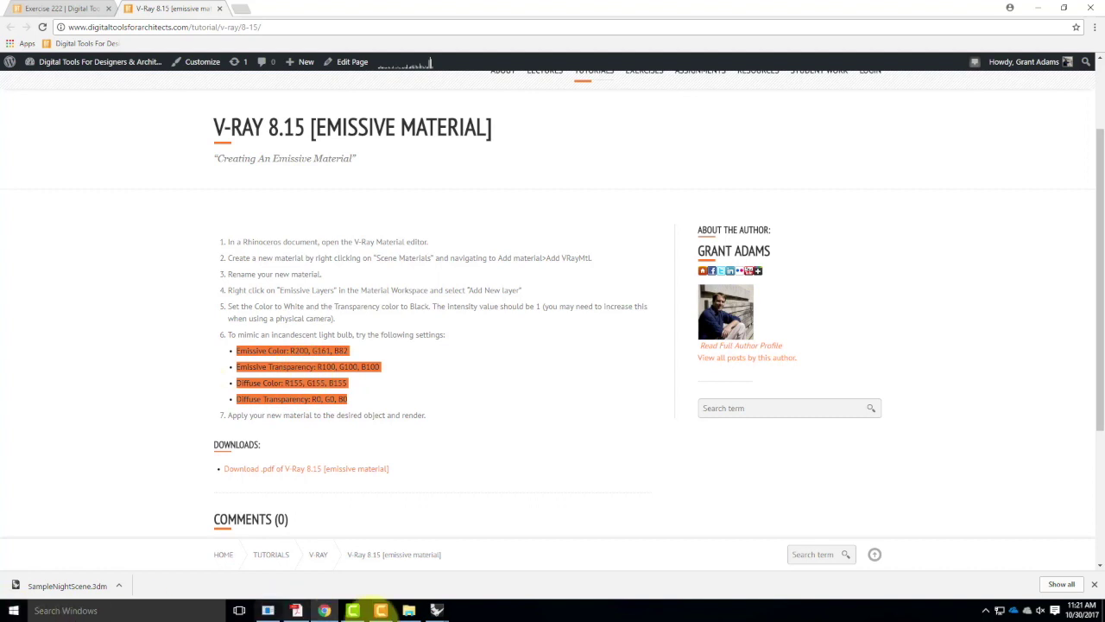
mouse_move(441, 606)
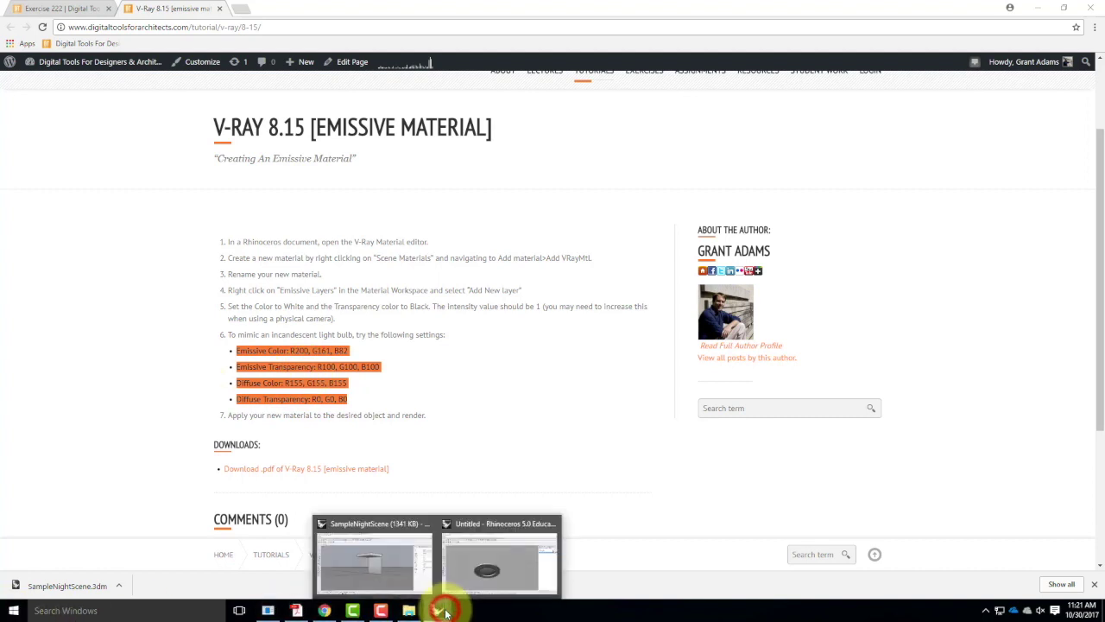
left_click(480, 565)
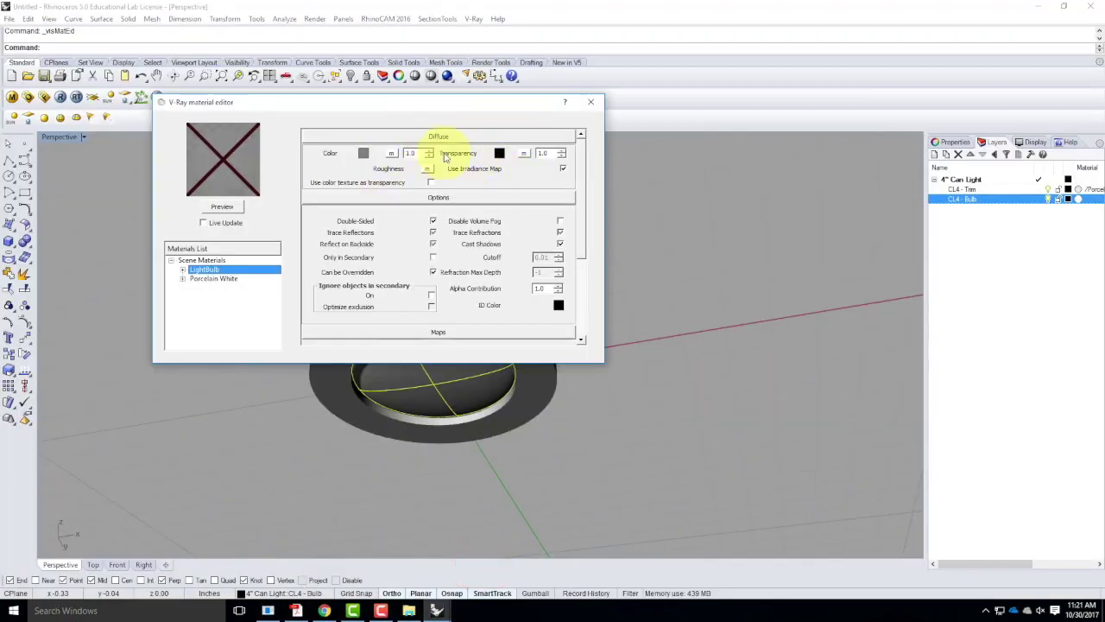
left_click(363, 154)
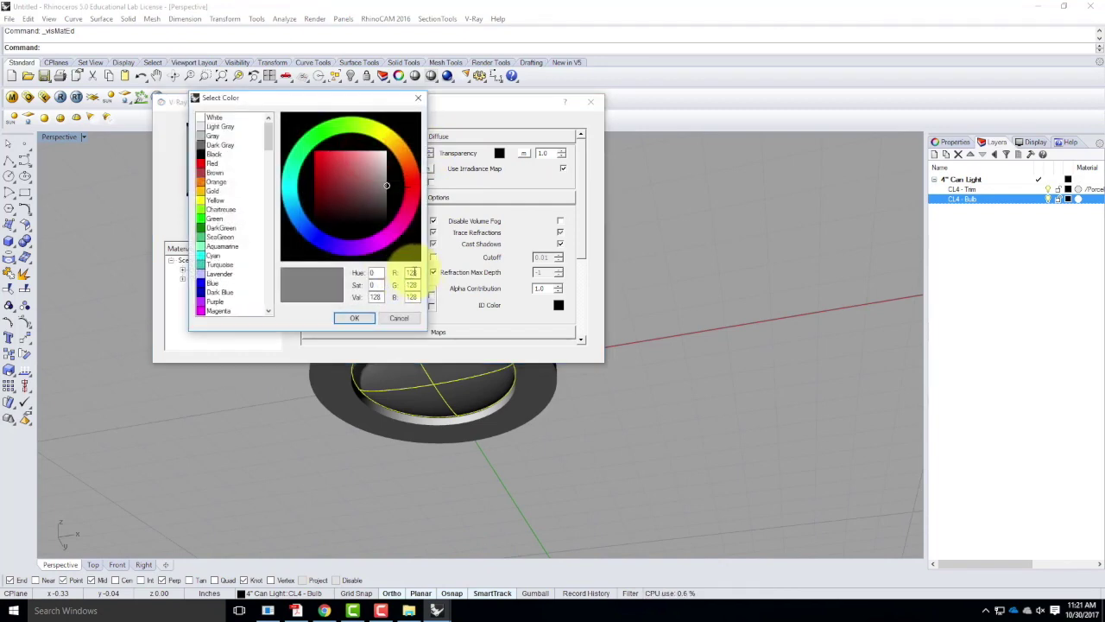
type("155")
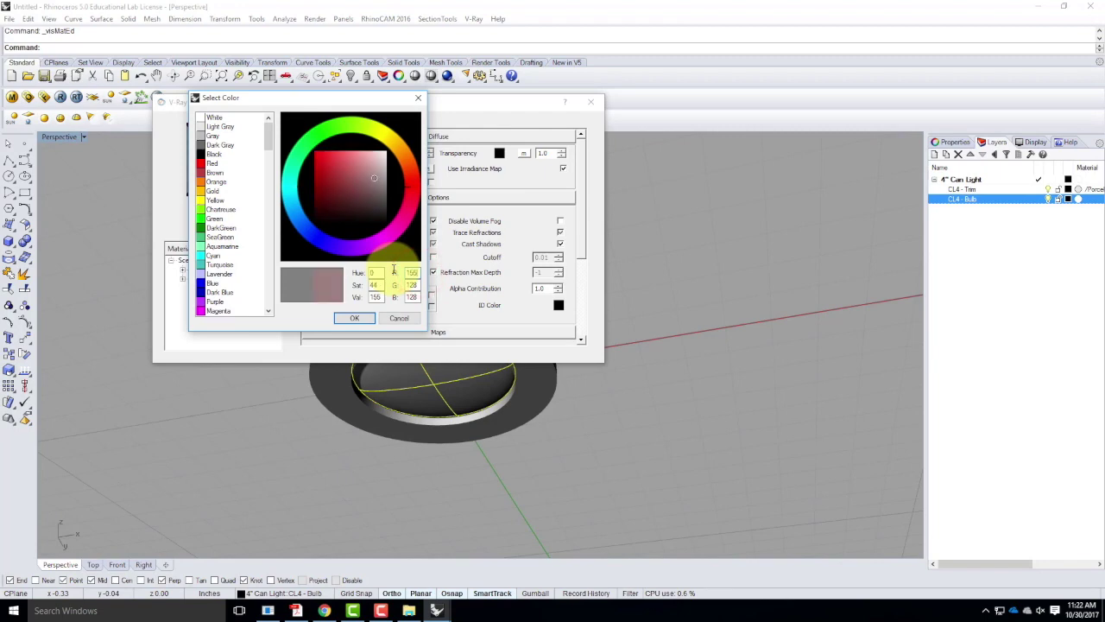
key("Tab")
type("155")
key("Tab")
type("15")
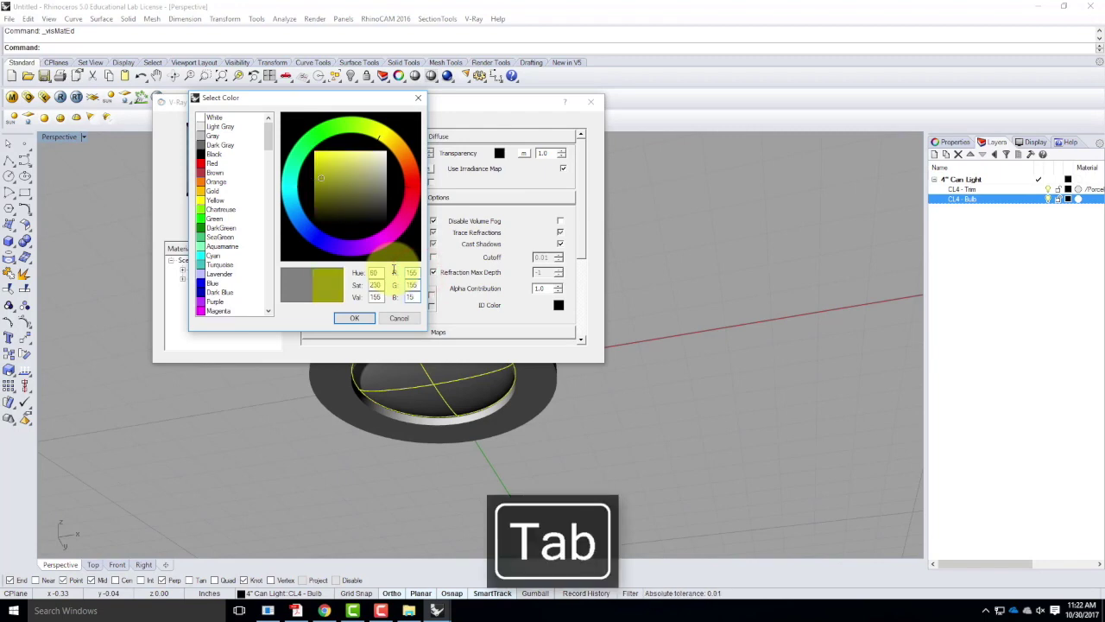
type("5")
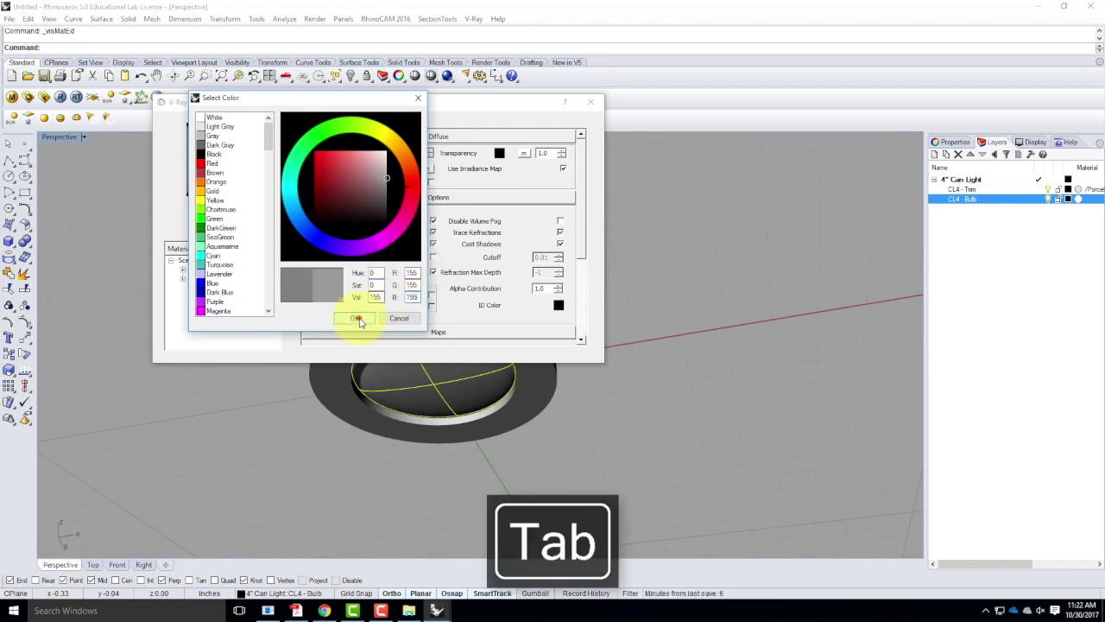
left_click(357, 319)
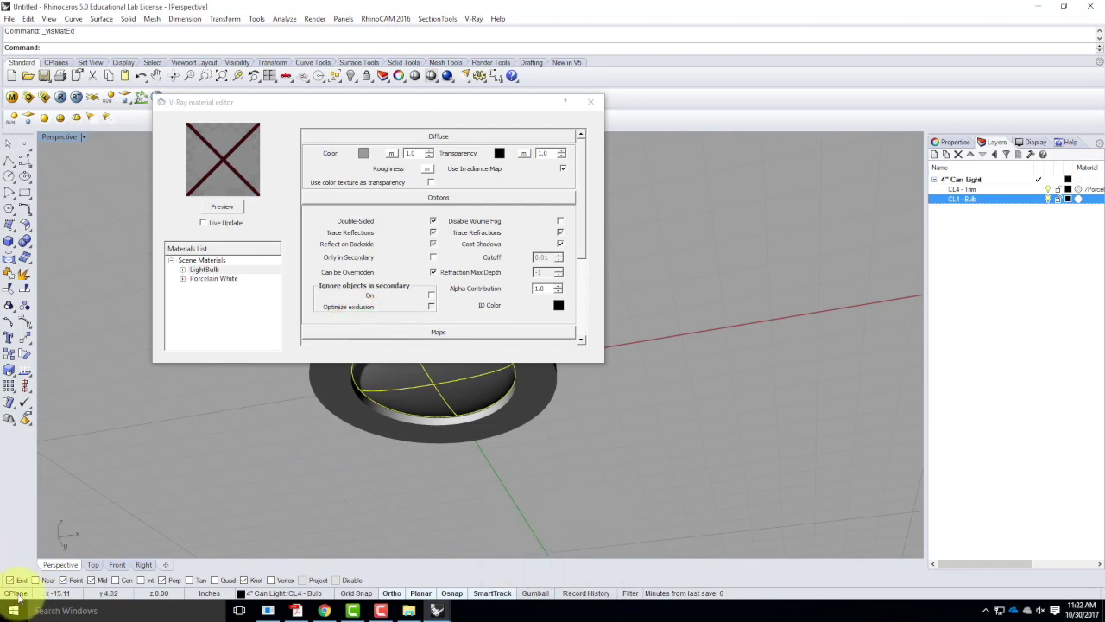
Consult the tutorial in Chrome again and, in Rhino, set LightBulb's diffuse transparency to black (R0, G0, B0)
left_click(323, 610)
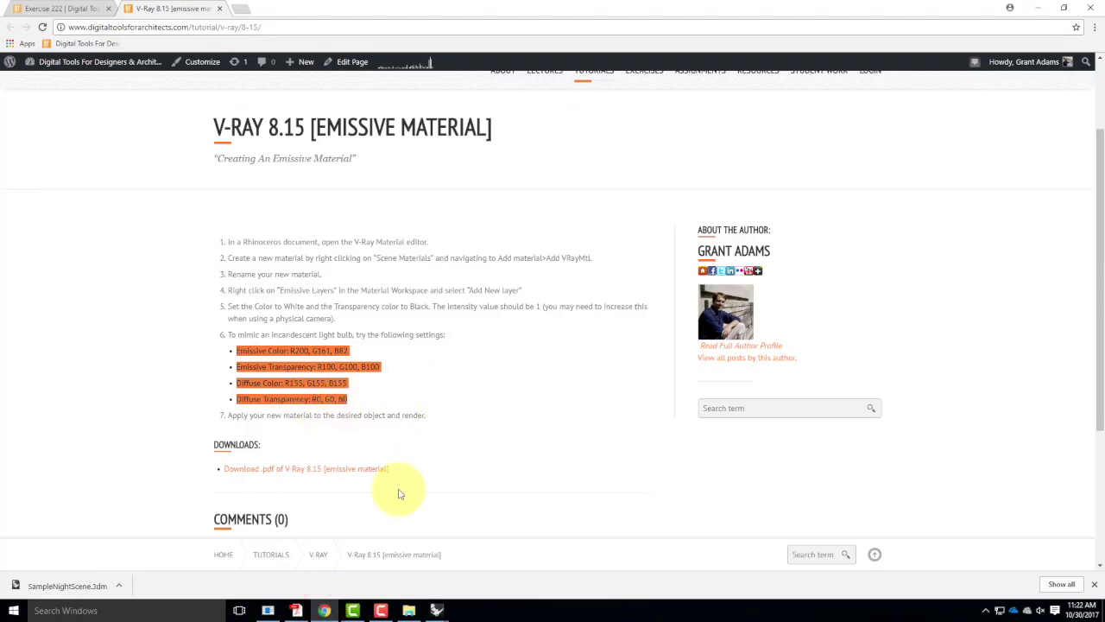
mouse_move(437, 607)
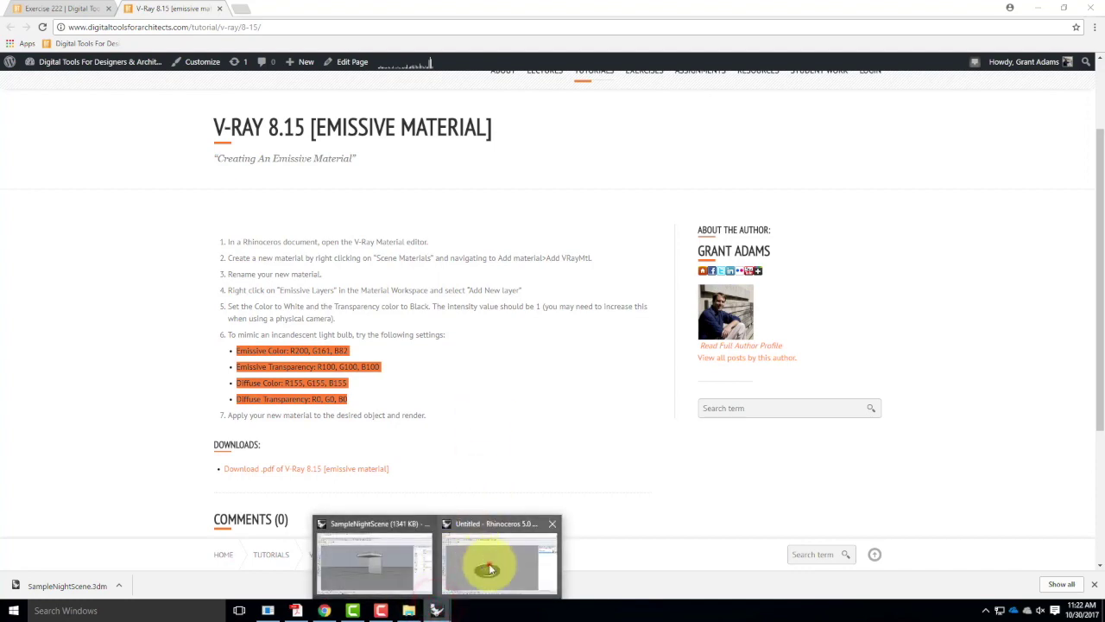
left_click(490, 567)
left_click(499, 153)
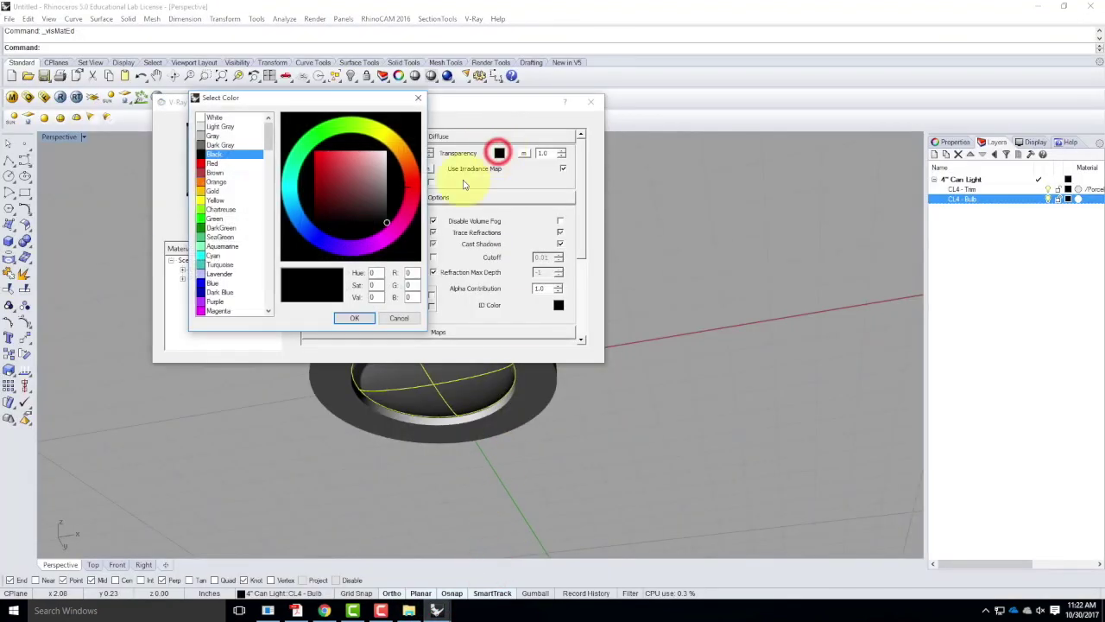
left_click(359, 319)
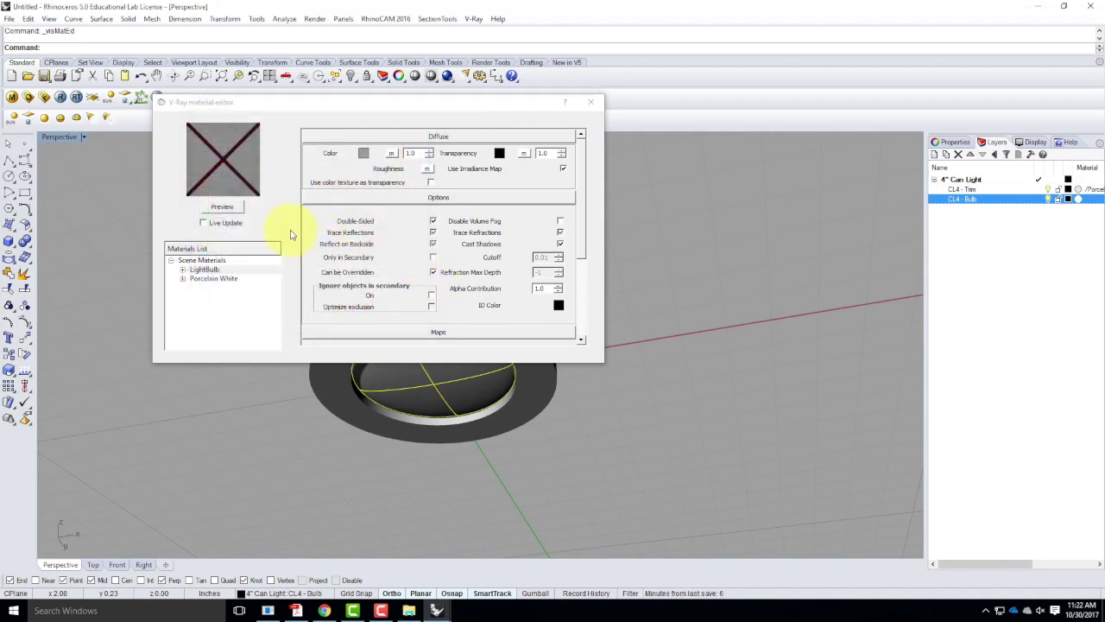
Add an Emissive layer to the LightBulb material
right_click(207, 271)
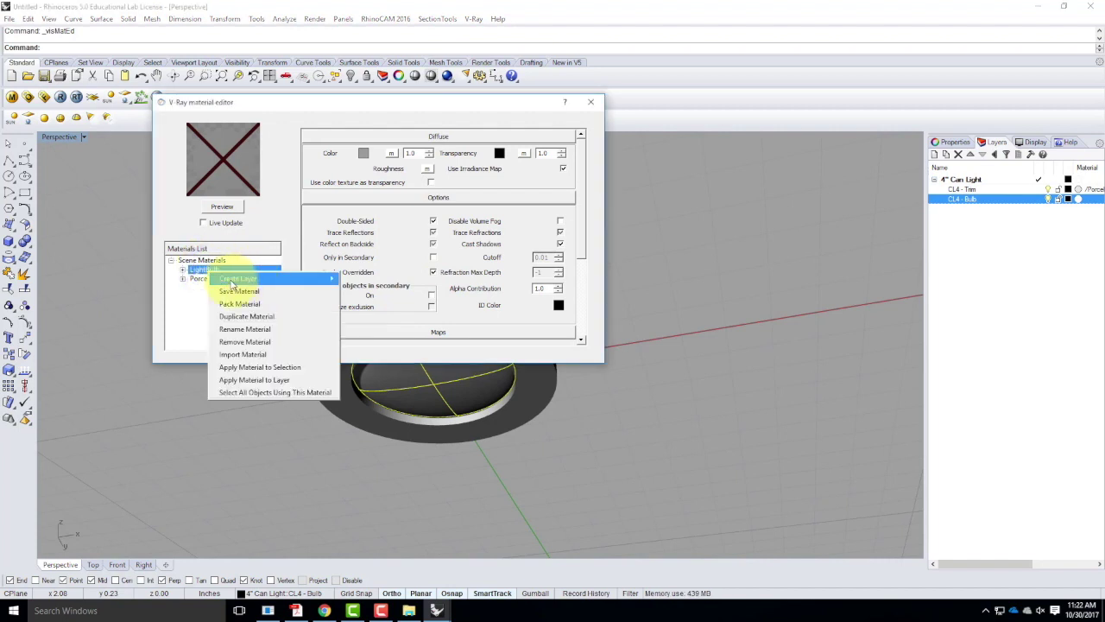
mouse_move(233, 280)
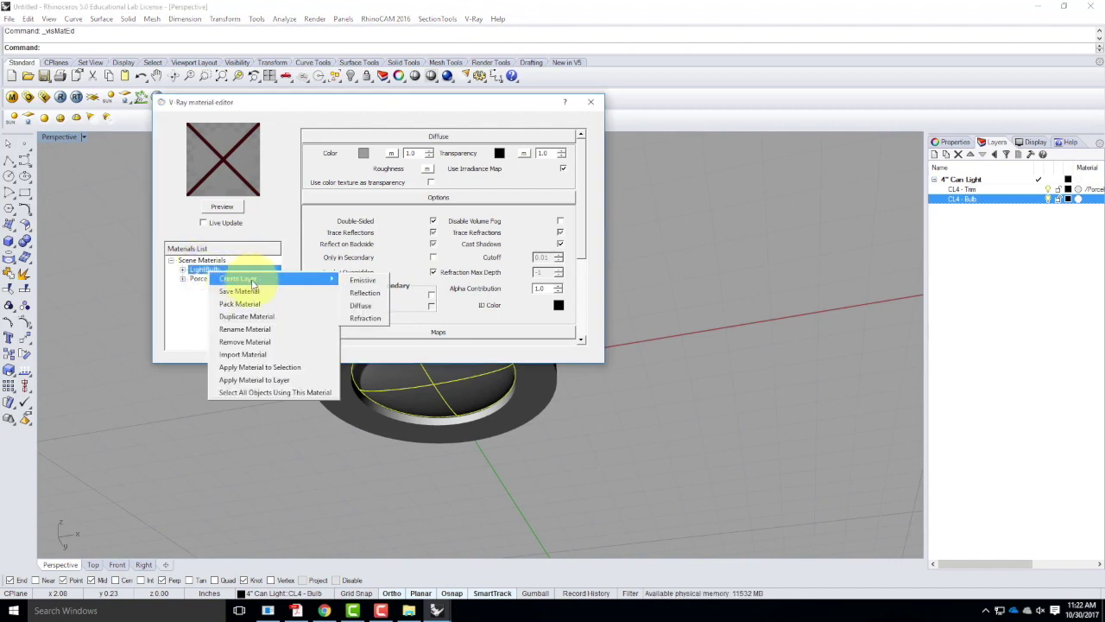
left_click(365, 281)
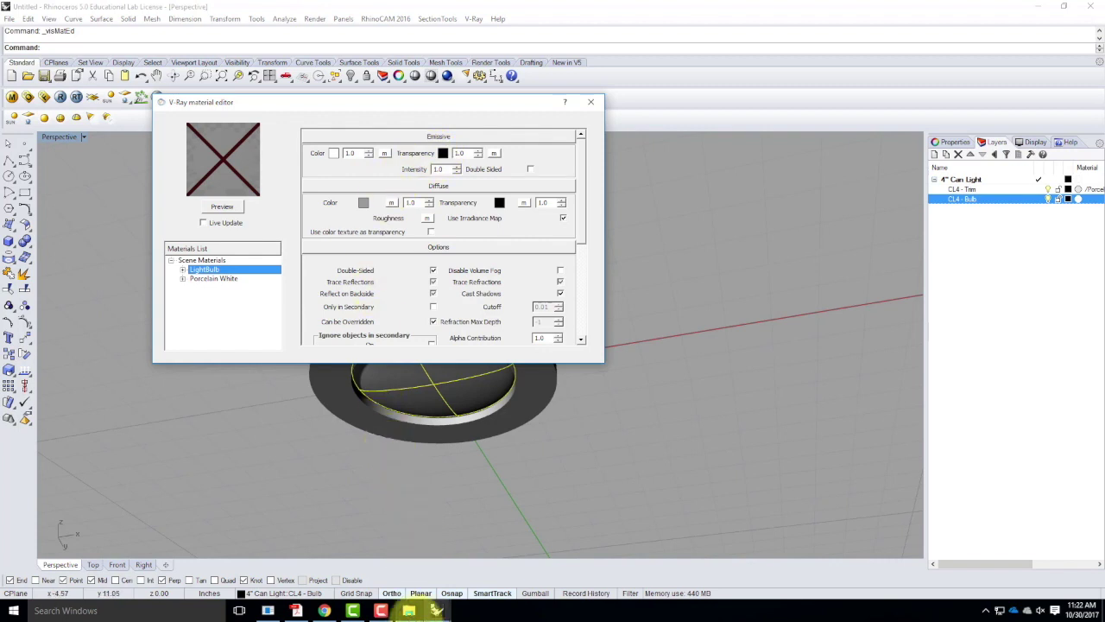
Look up the emissive color and transparency values on the V-Ray 8.15 page in Chrome and return to the untitled Rhino model
left_click(324, 610)
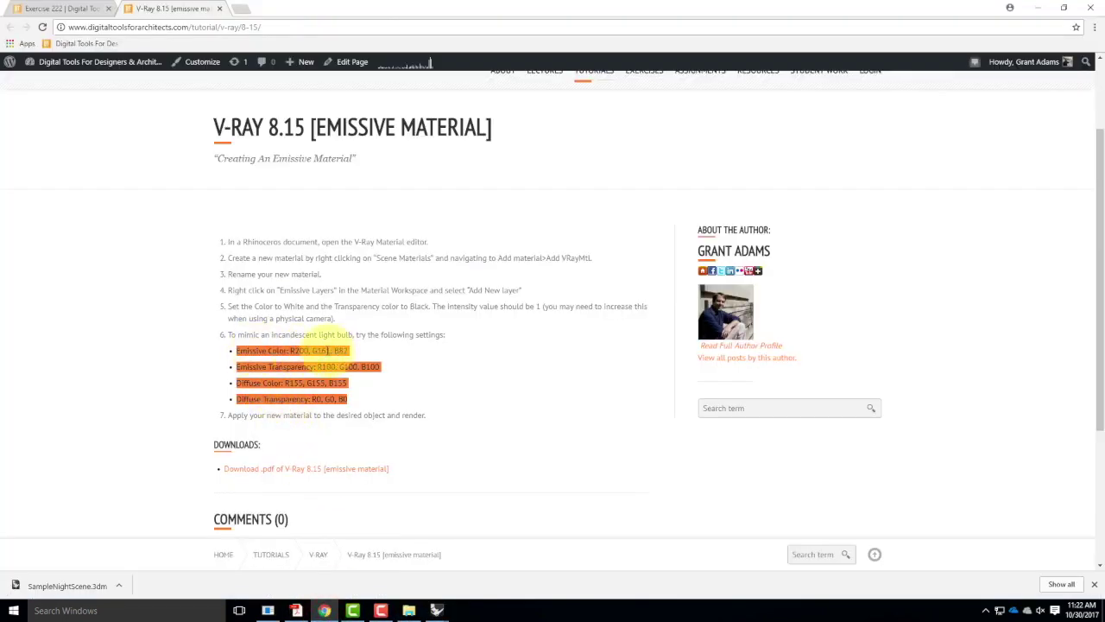
left_click(436, 610)
left_click(459, 568)
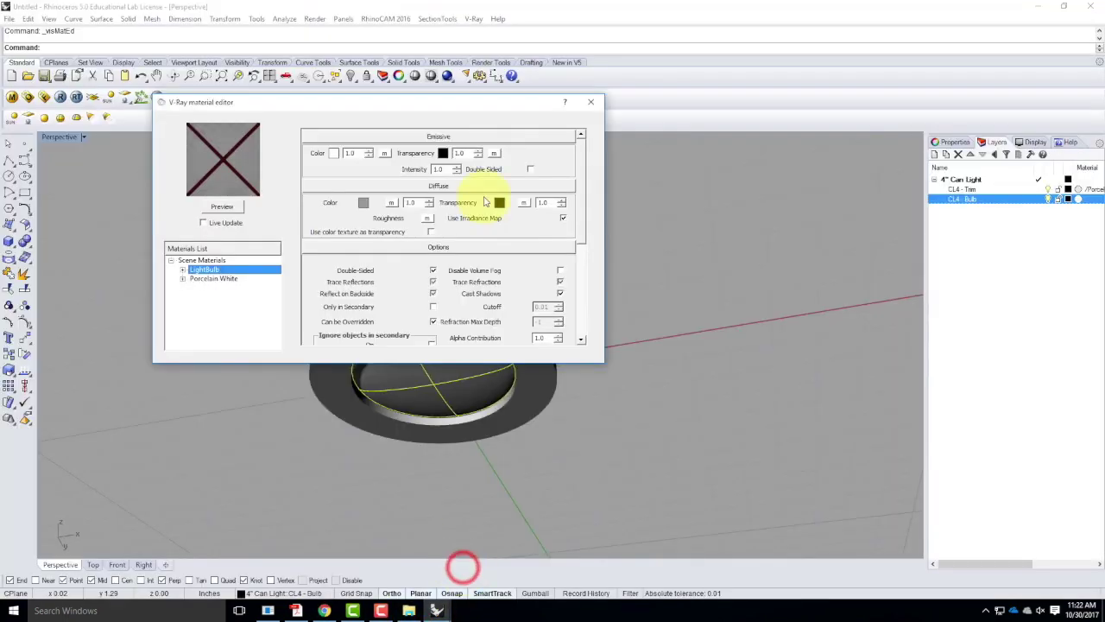
Set the LightBulb material's emissive color to R200, G161, B82
left_click(334, 153)
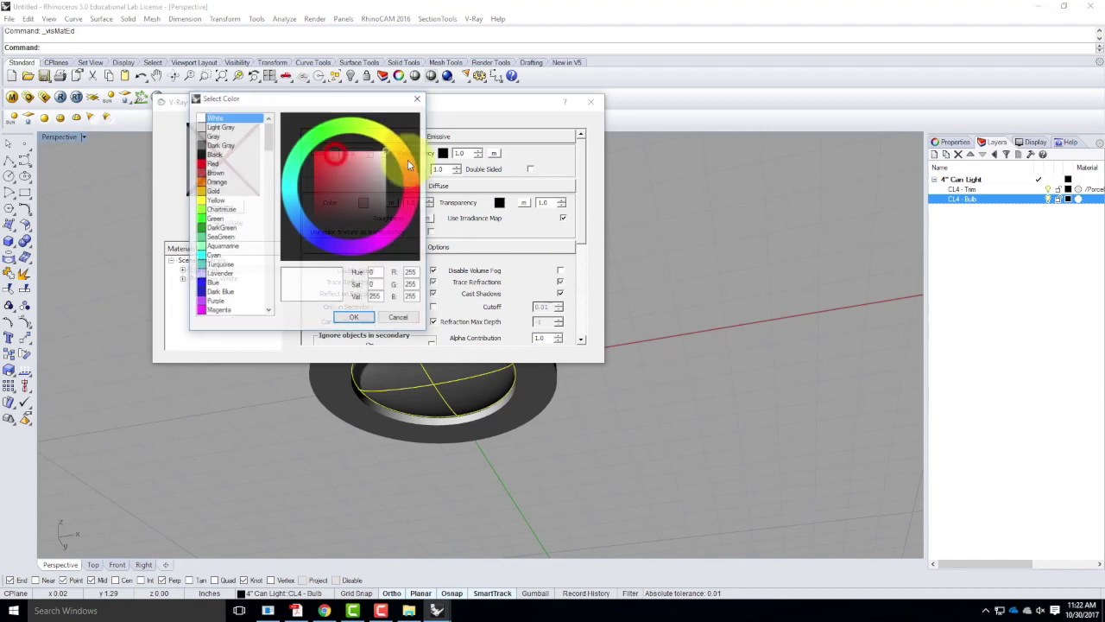
double_click(412, 272)
type("0")
key("Tab")
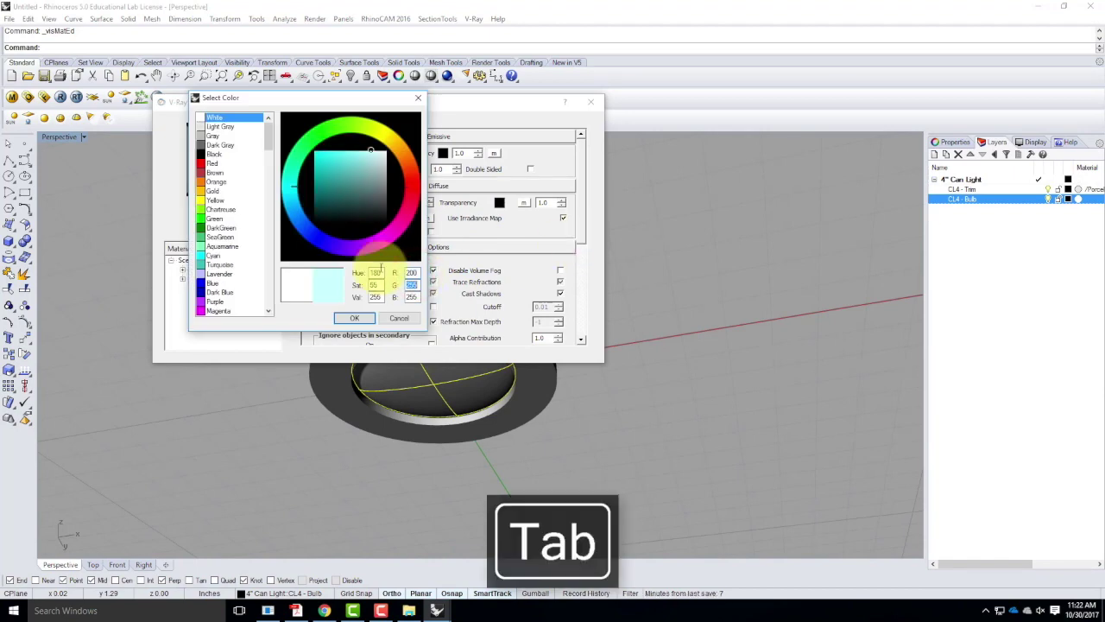
type("161")
key("Tab")
type("8")
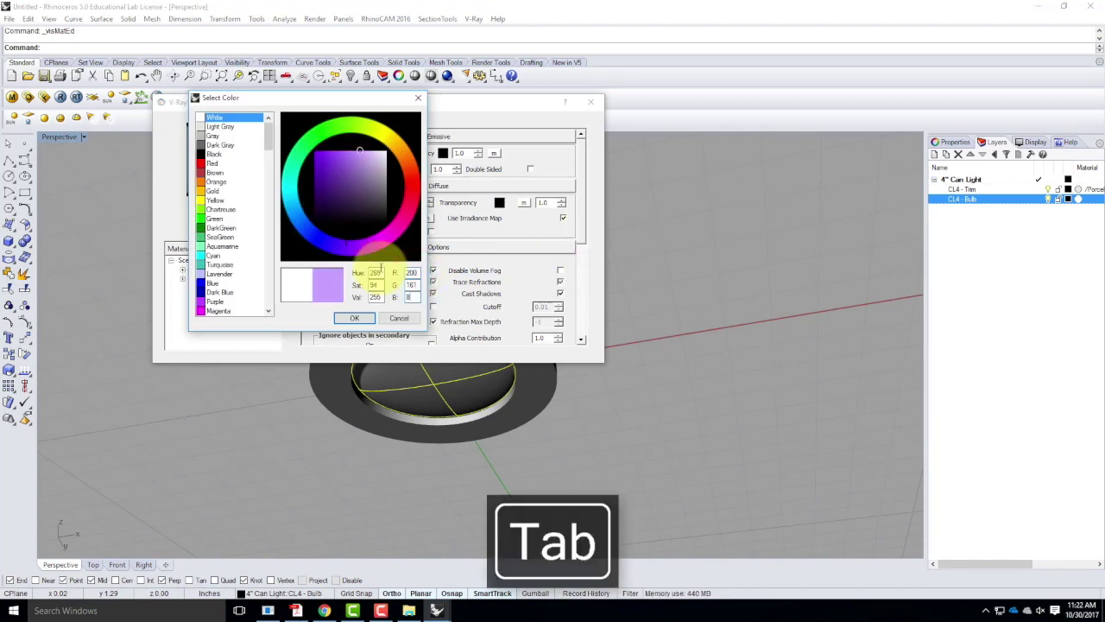
type("2")
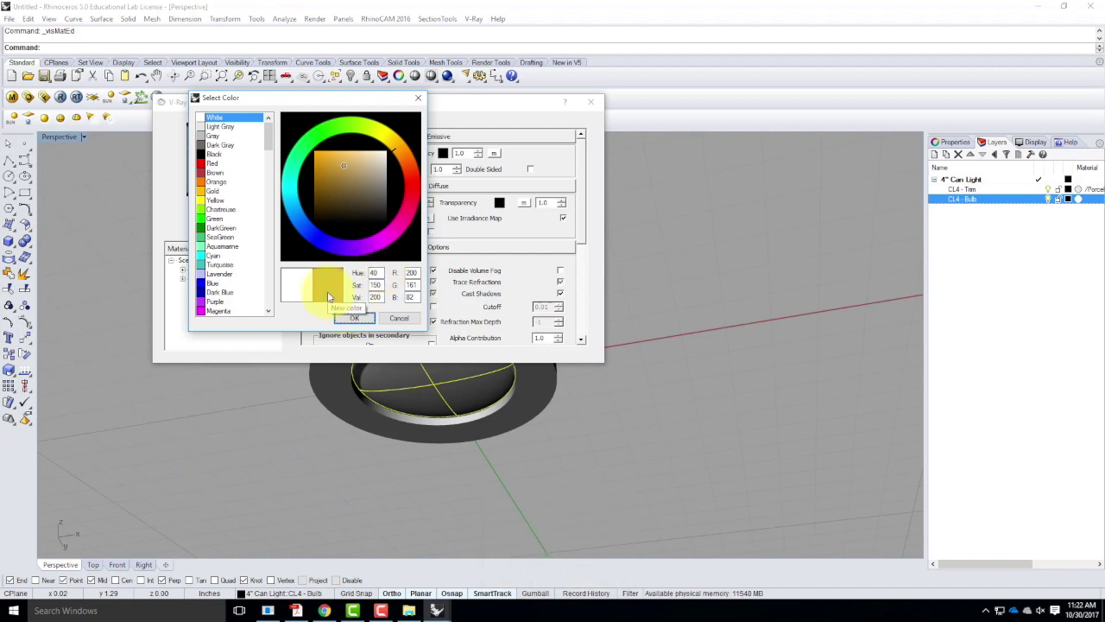
left_click(354, 318)
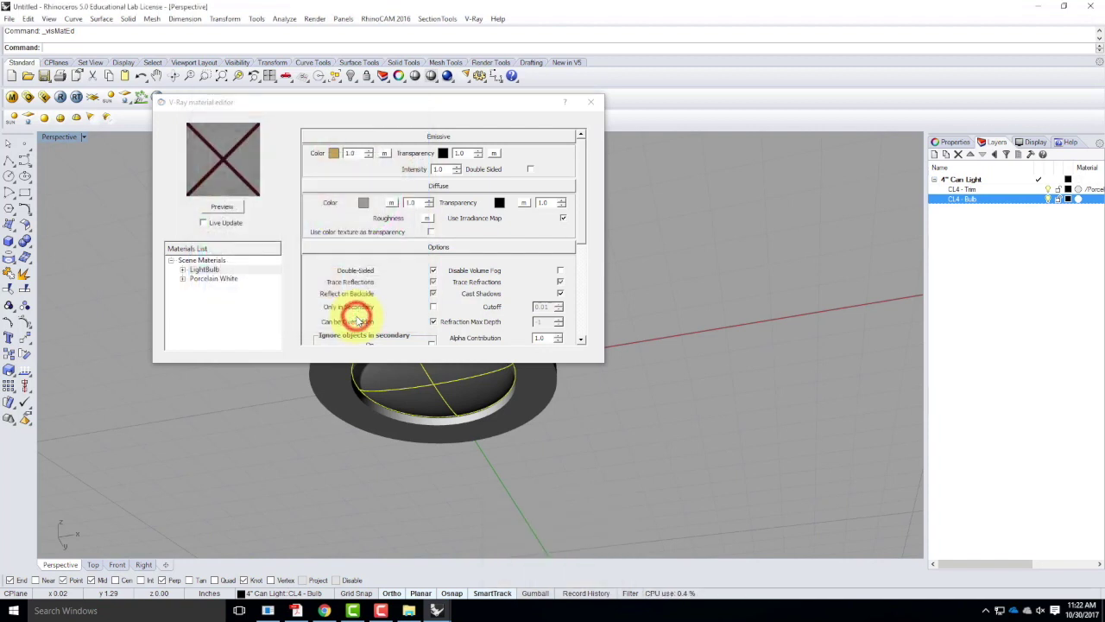
Recheck the V-Ray 8.15 page in Chrome and, in the untitled Rhino model, set LightBulb's emissive transparency to R100, G100, B100
left_click(442, 152)
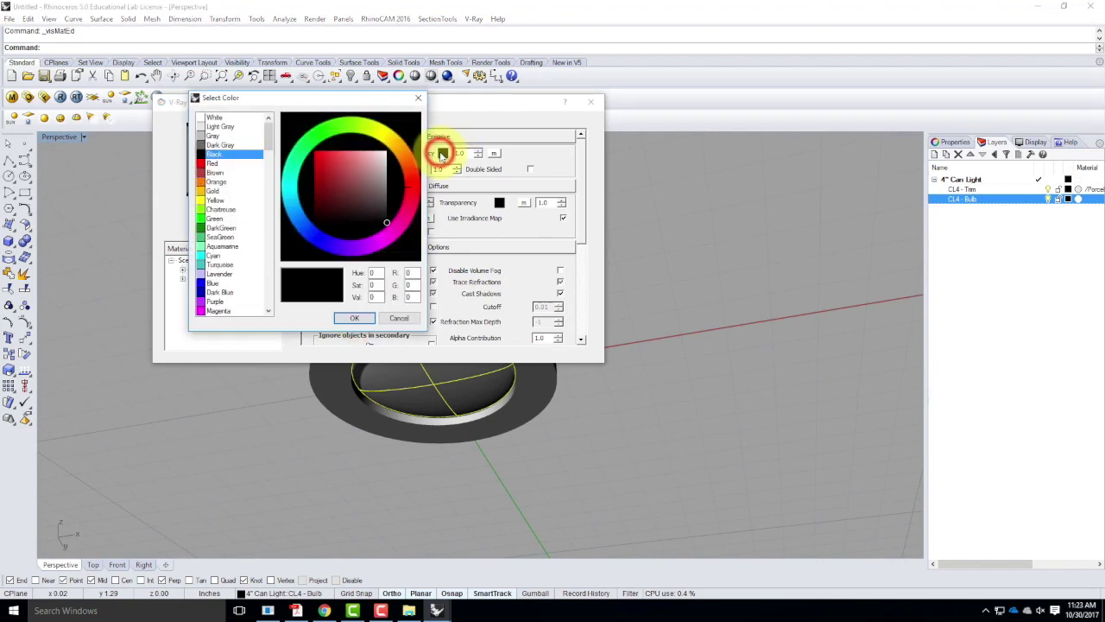
left_click(324, 611)
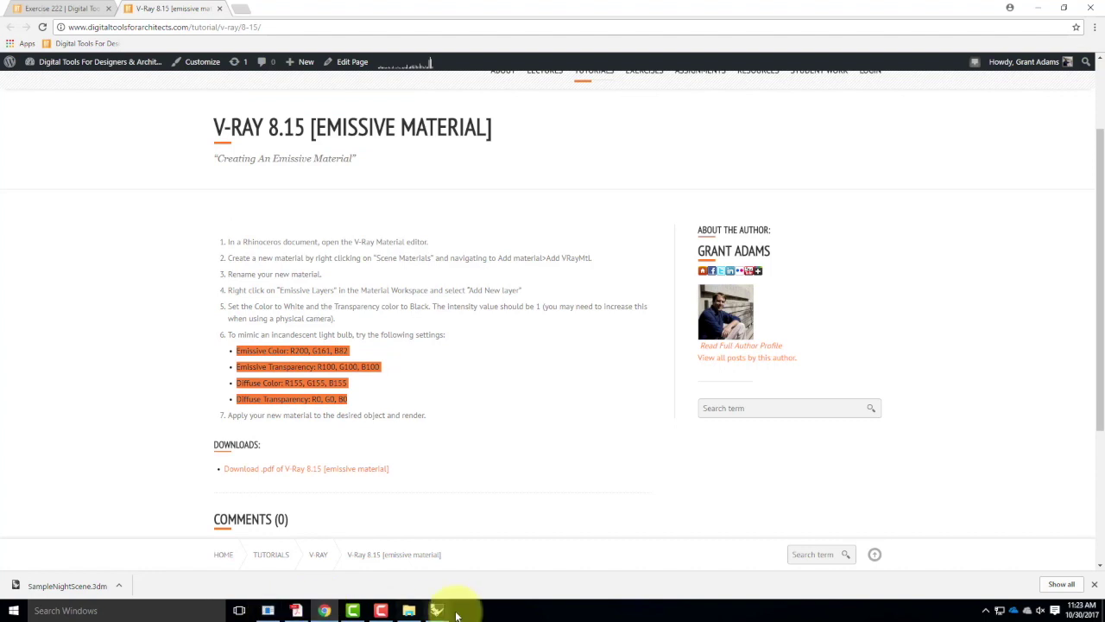
mouse_move(441, 611)
left_click(481, 542)
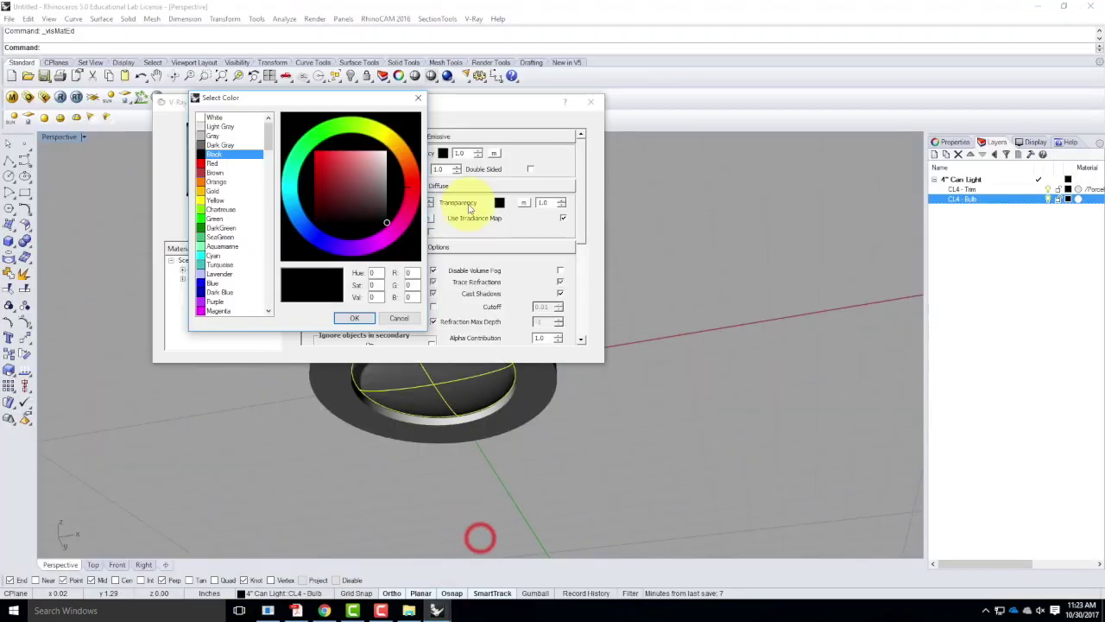
left_click(411, 273)
type("100")
key("Tab")
type("10")
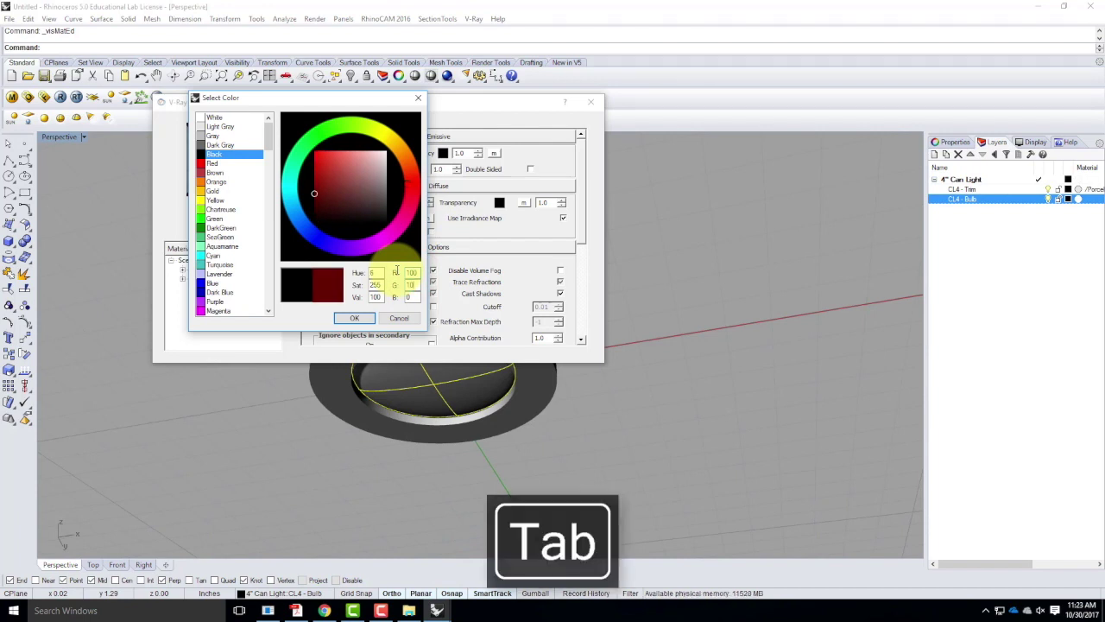
type("0")
key("Tab")
type("100")
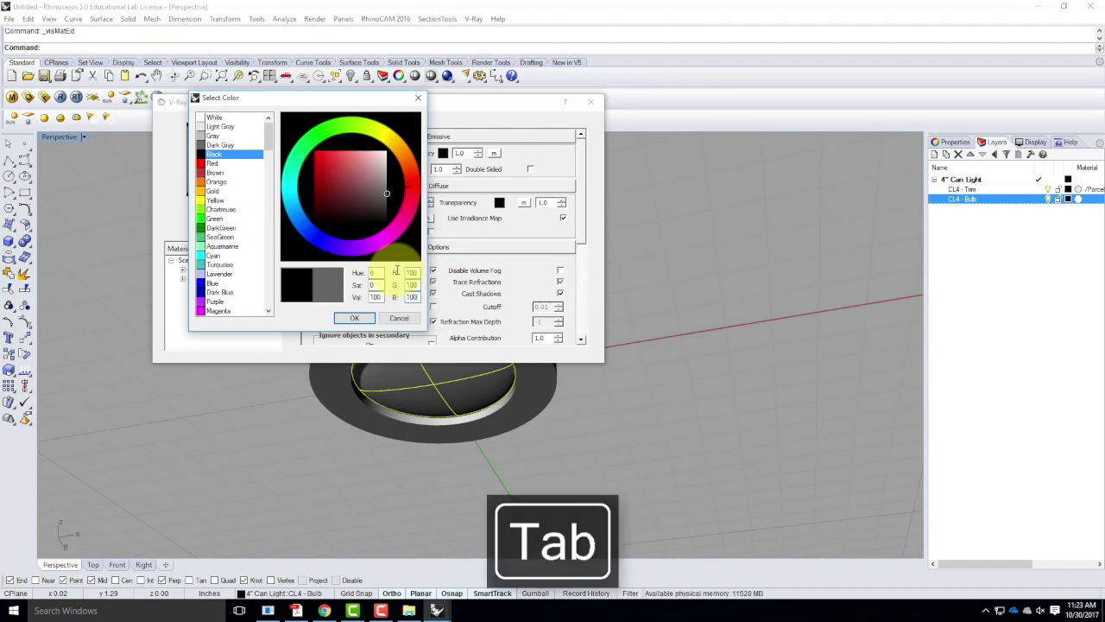
left_click(353, 319)
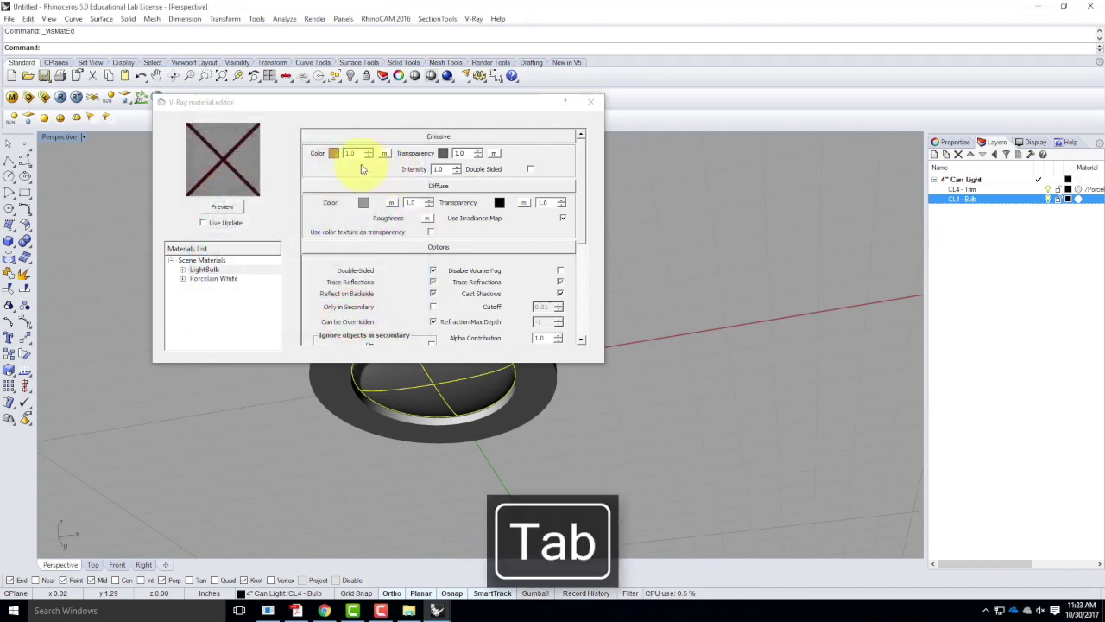
Preview the LightBulb material while raising its emissive intensity to 10, 20 and finally 100
left_click(223, 208)
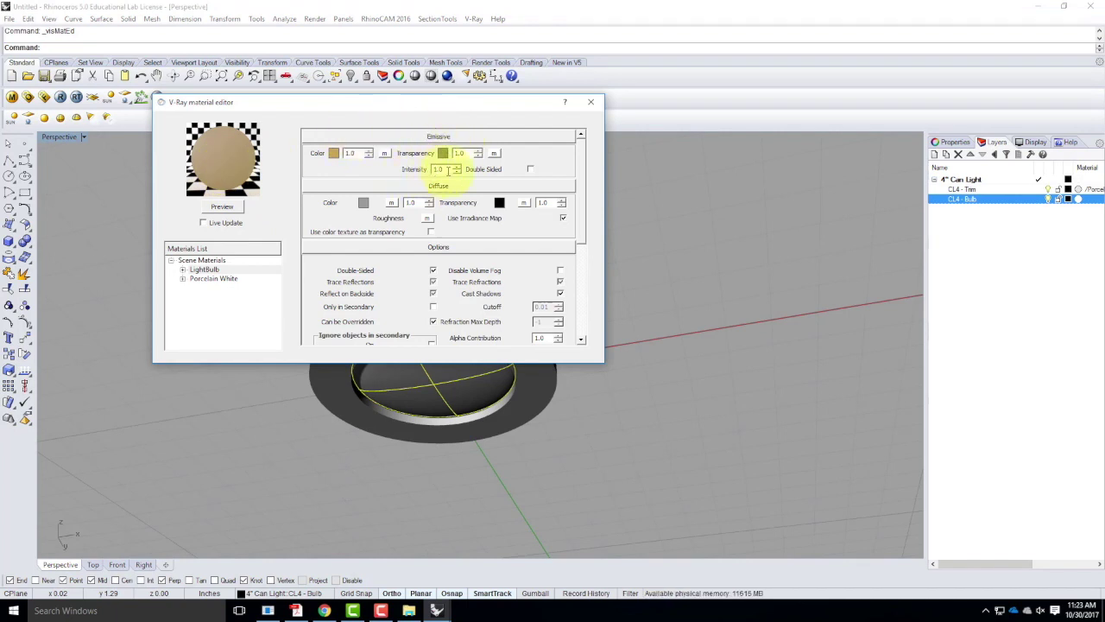
double_click(438, 169)
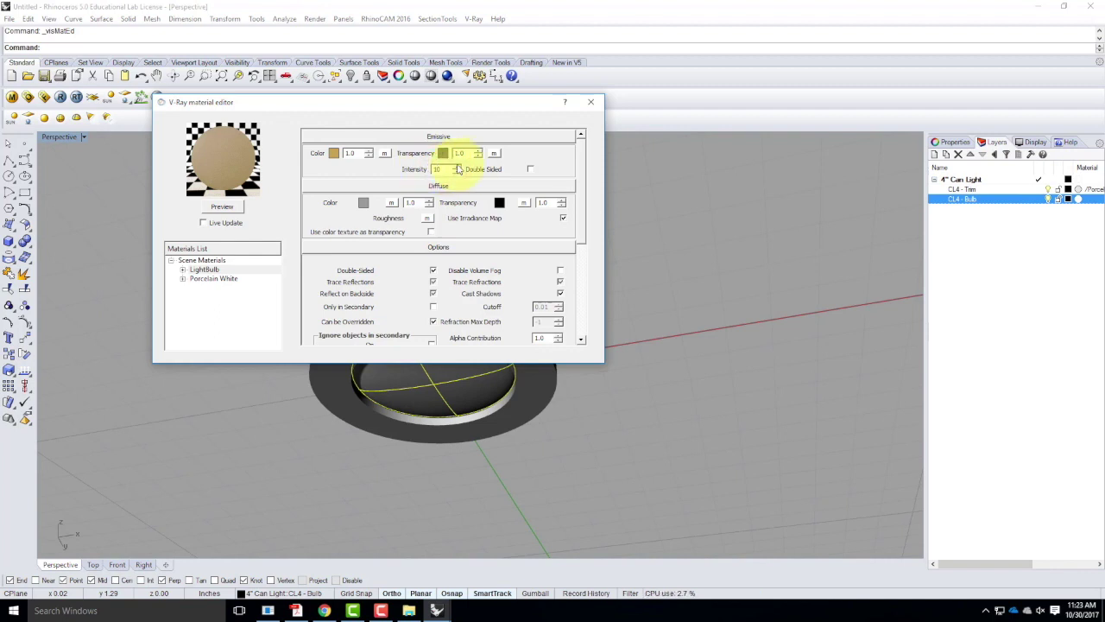
left_click(229, 212)
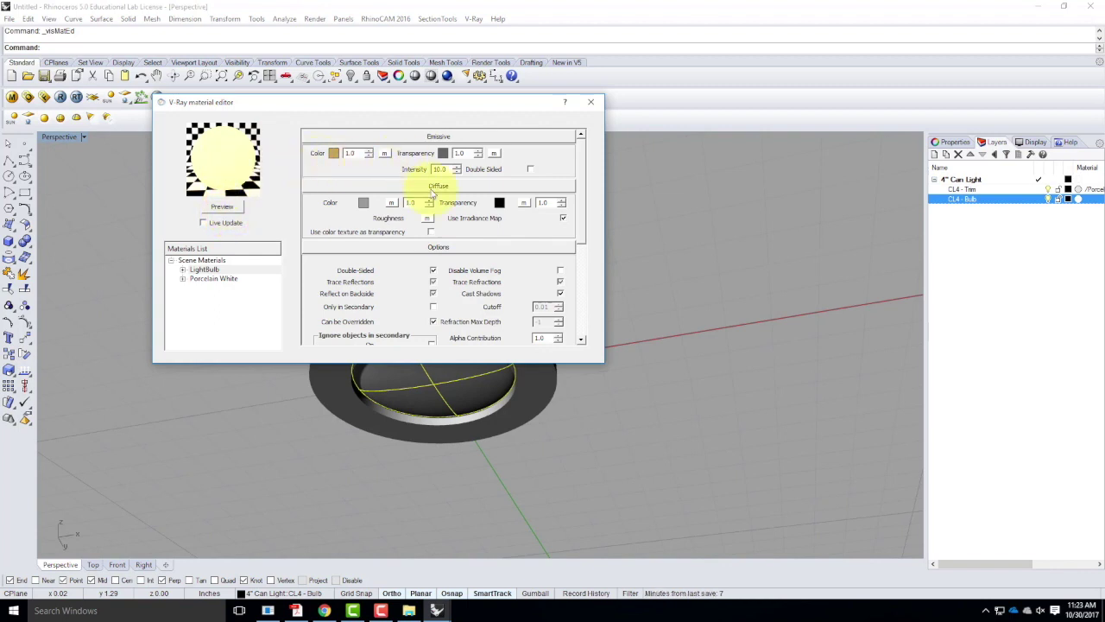
type("20")
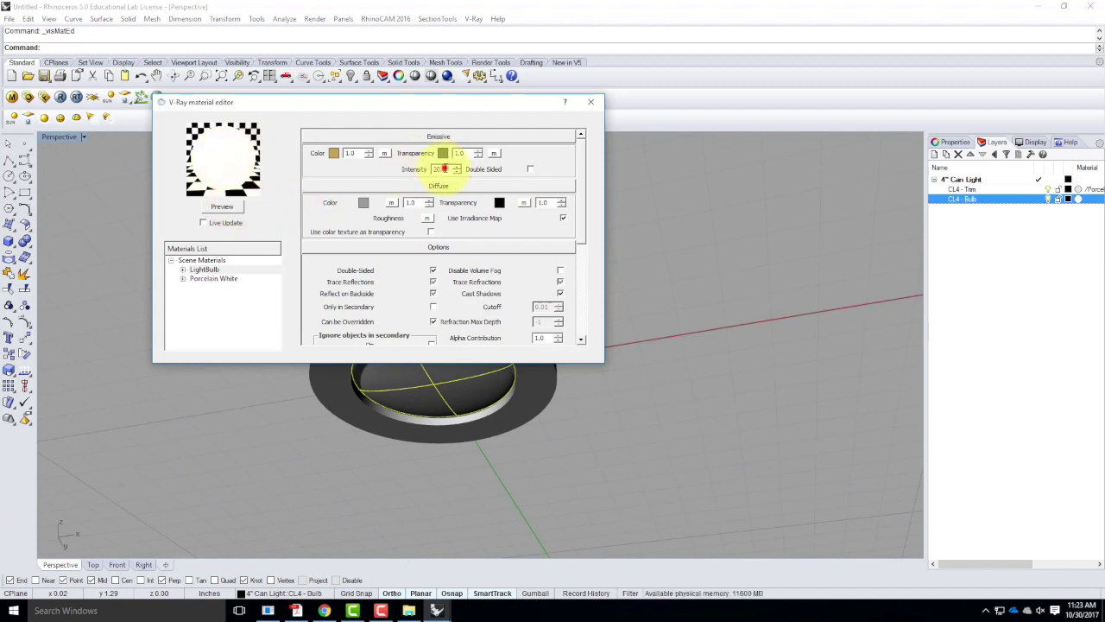
type("100.0")
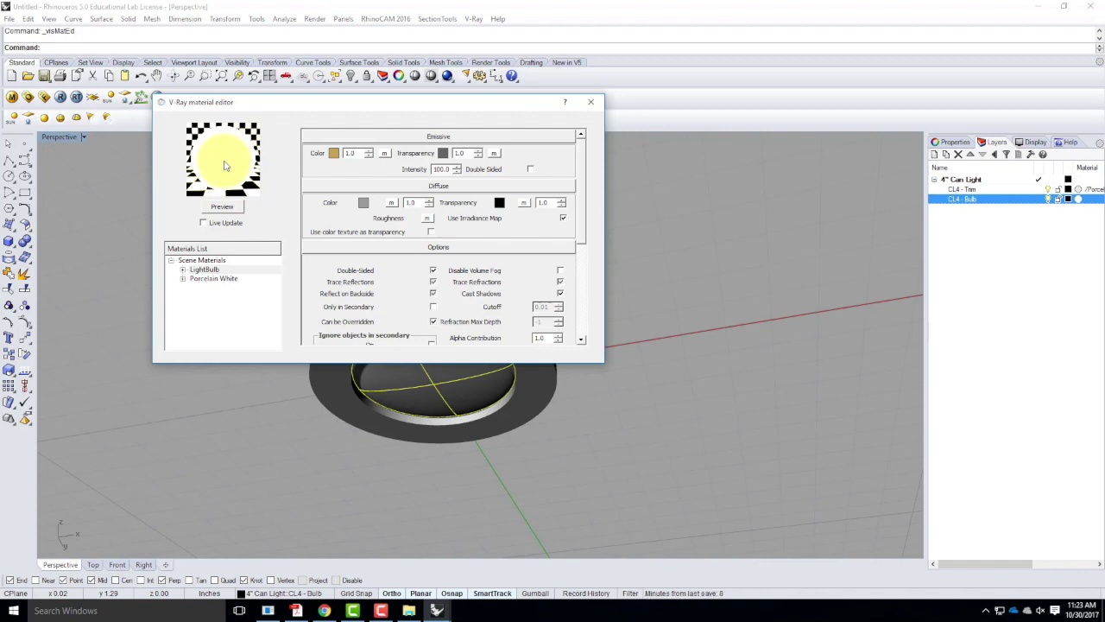
Apply the LightBulb material to the CL4 - Bulb layer, return to the untitled Rhino model and close the material editor
right_click(202, 270)
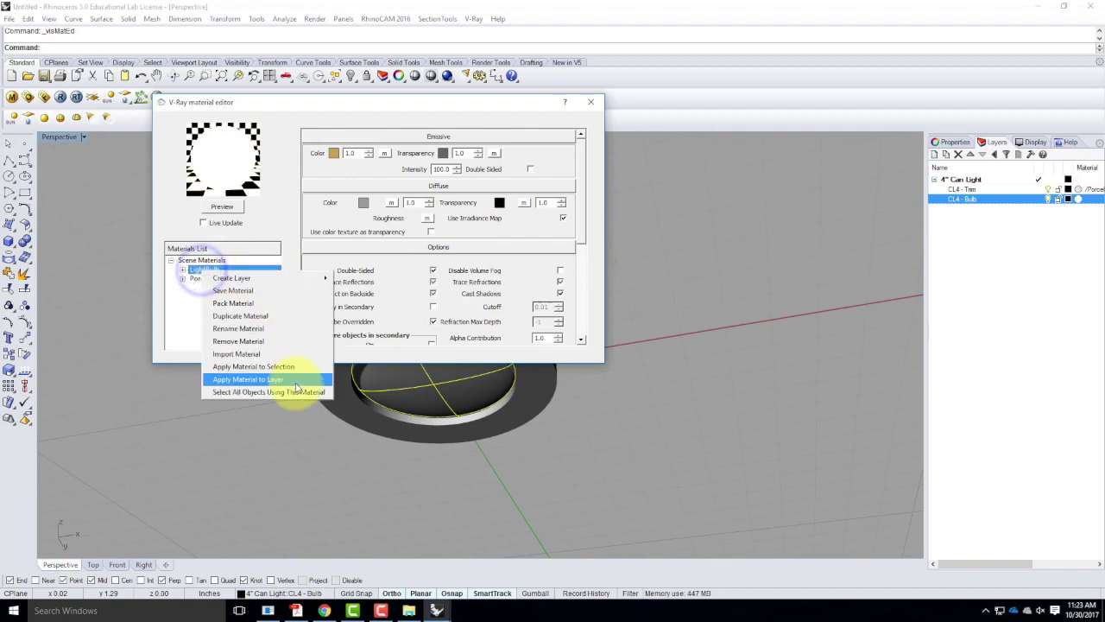
left_click(261, 379)
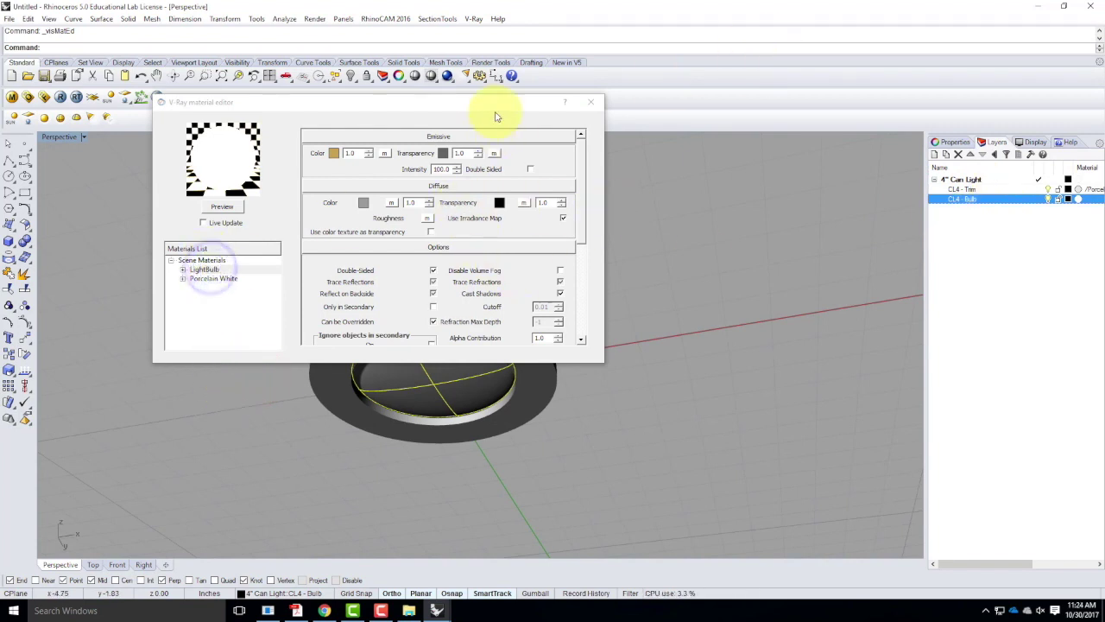
left_click(438, 611)
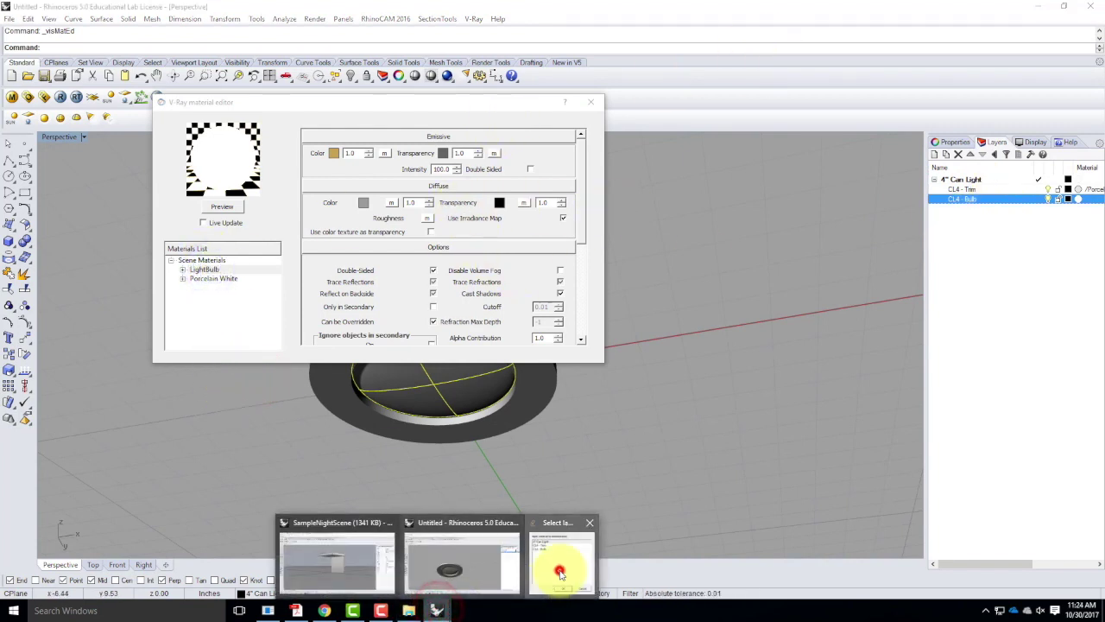
left_click(558, 568)
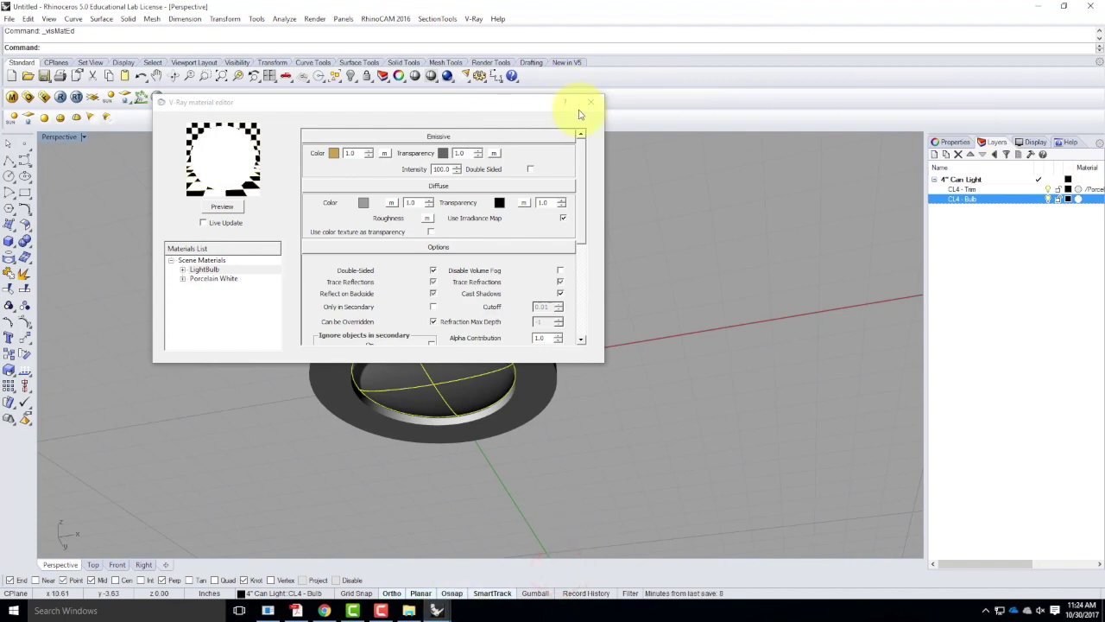
left_click(1041, 7)
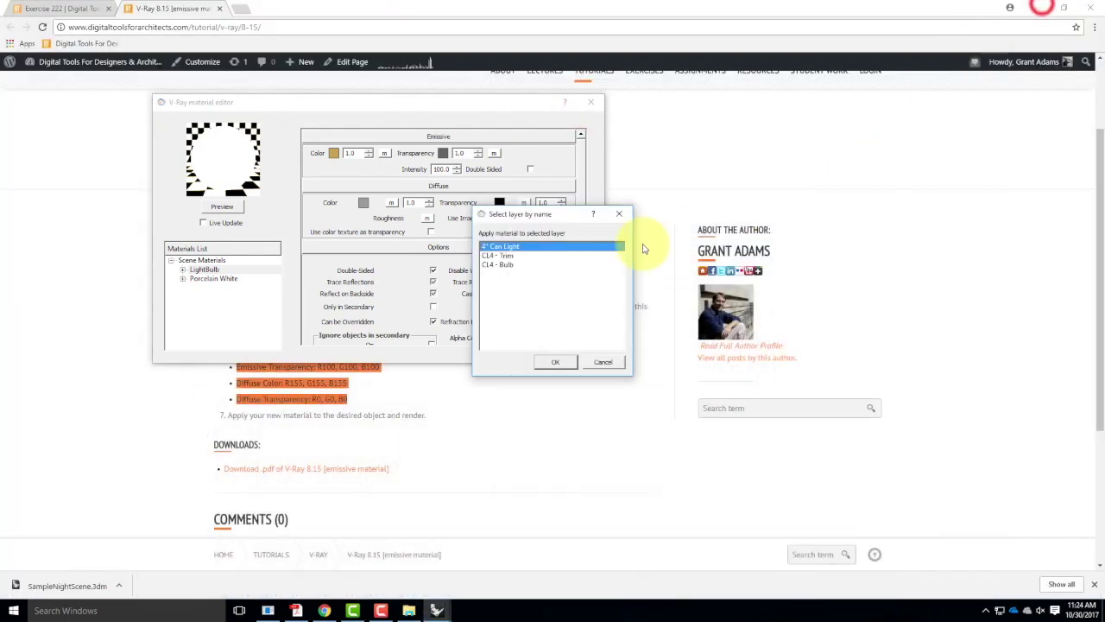
left_click(499, 264)
left_click(555, 361)
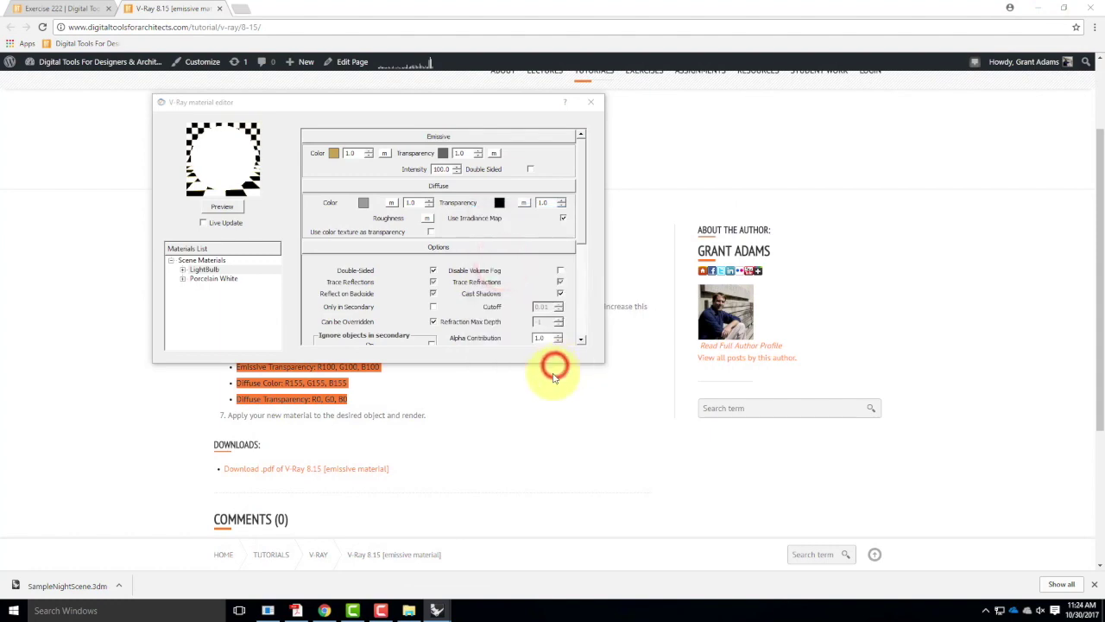
mouse_move(438, 610)
left_click(498, 559)
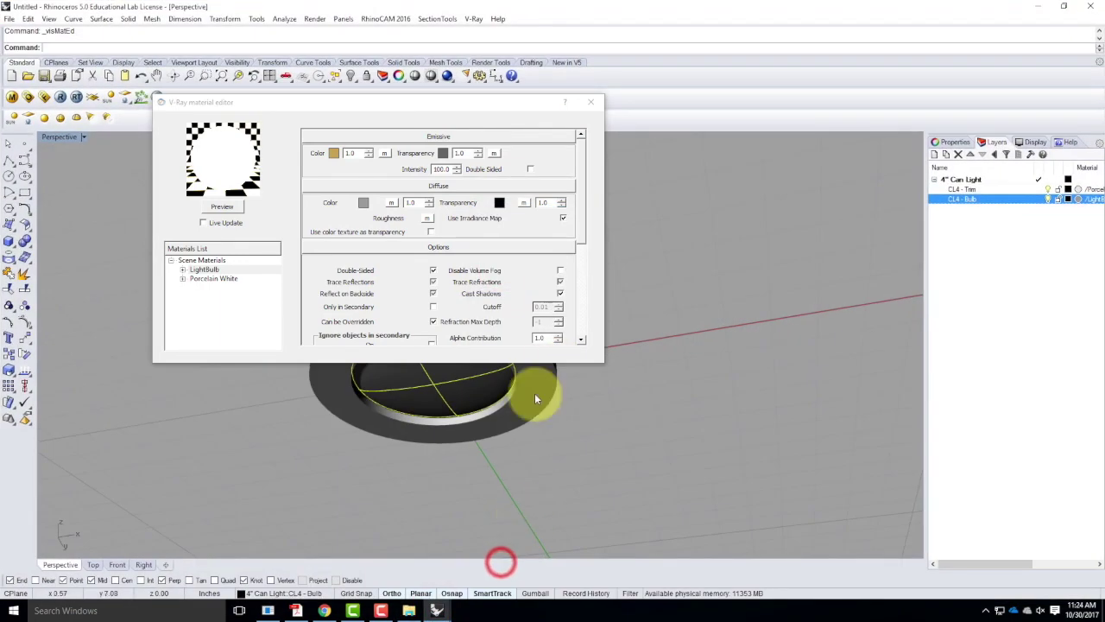
left_click(590, 102)
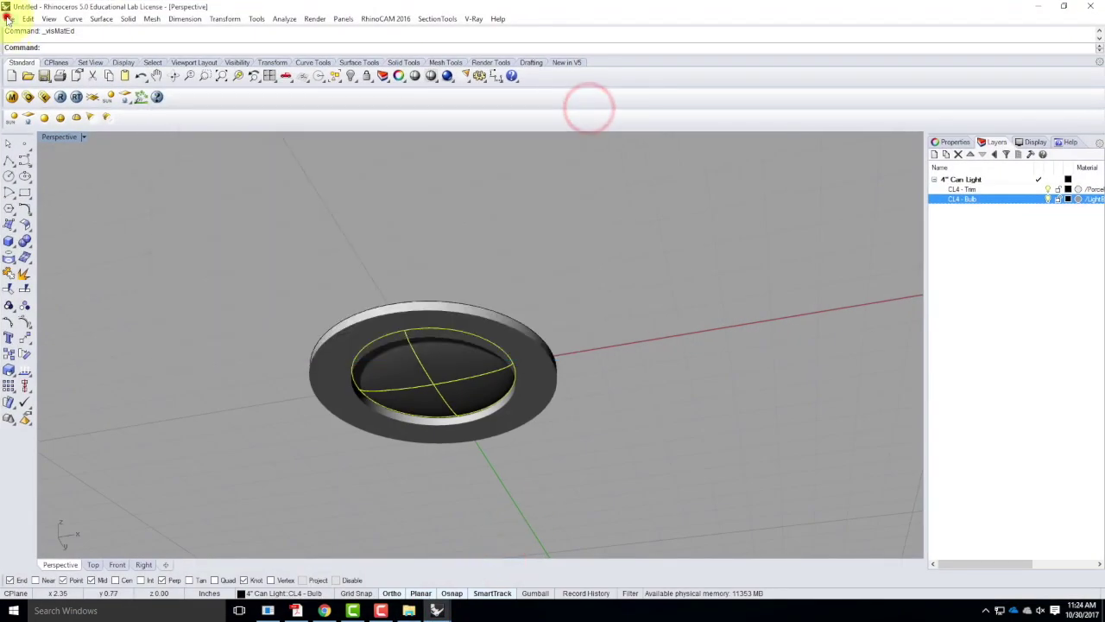
Start saving the model under a new name and create a Lighting folder inside Rhino Blocks
left_click(7, 19)
left_click(39, 111)
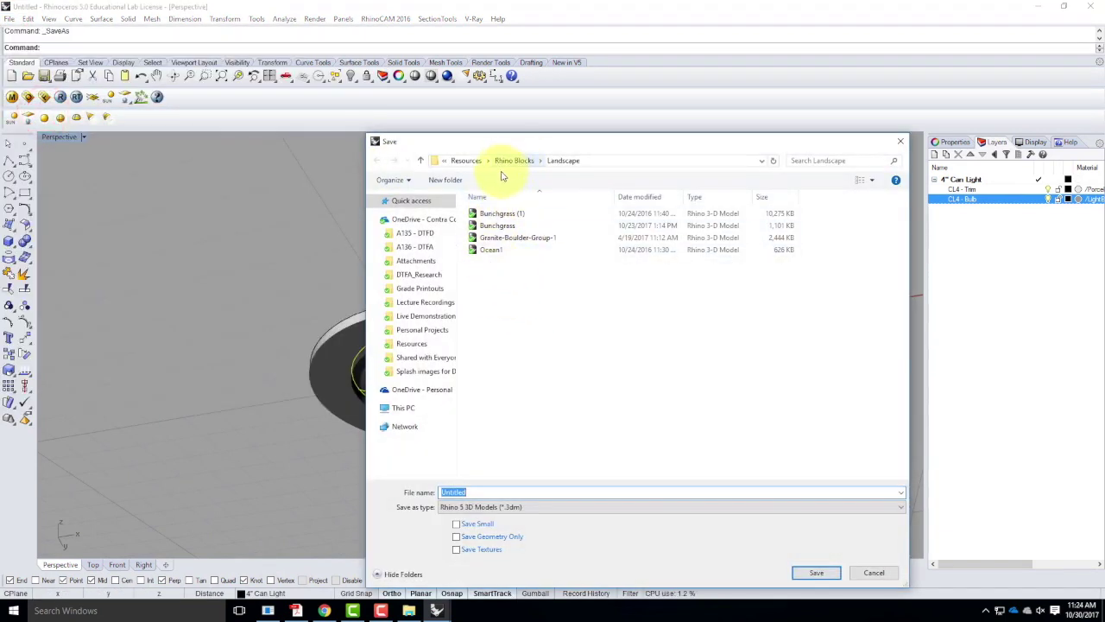
left_click(511, 160)
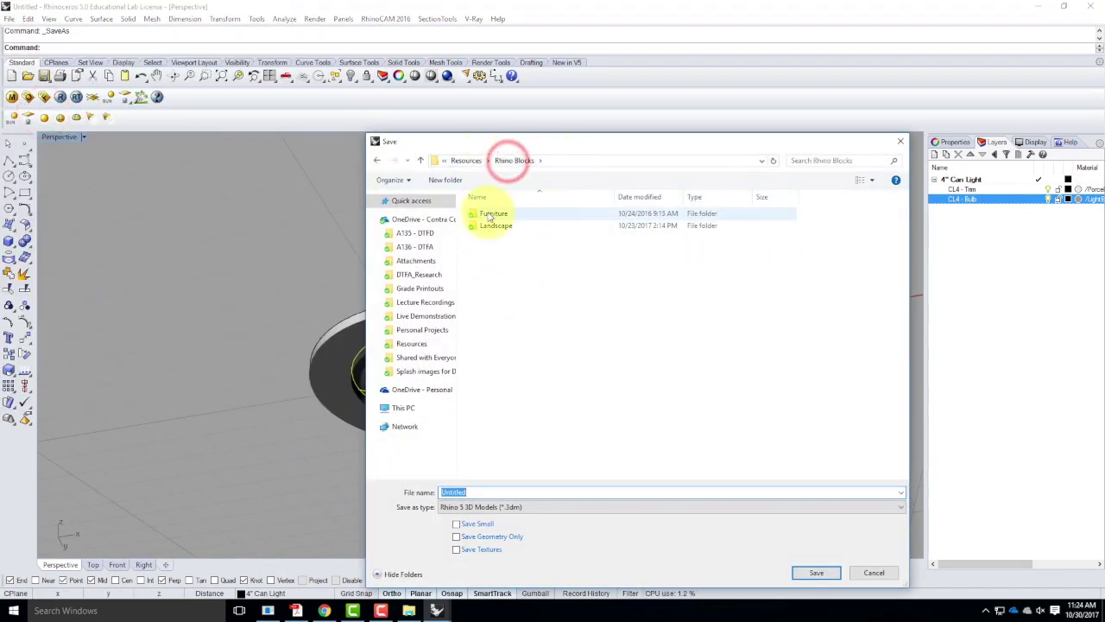
left_click(445, 179)
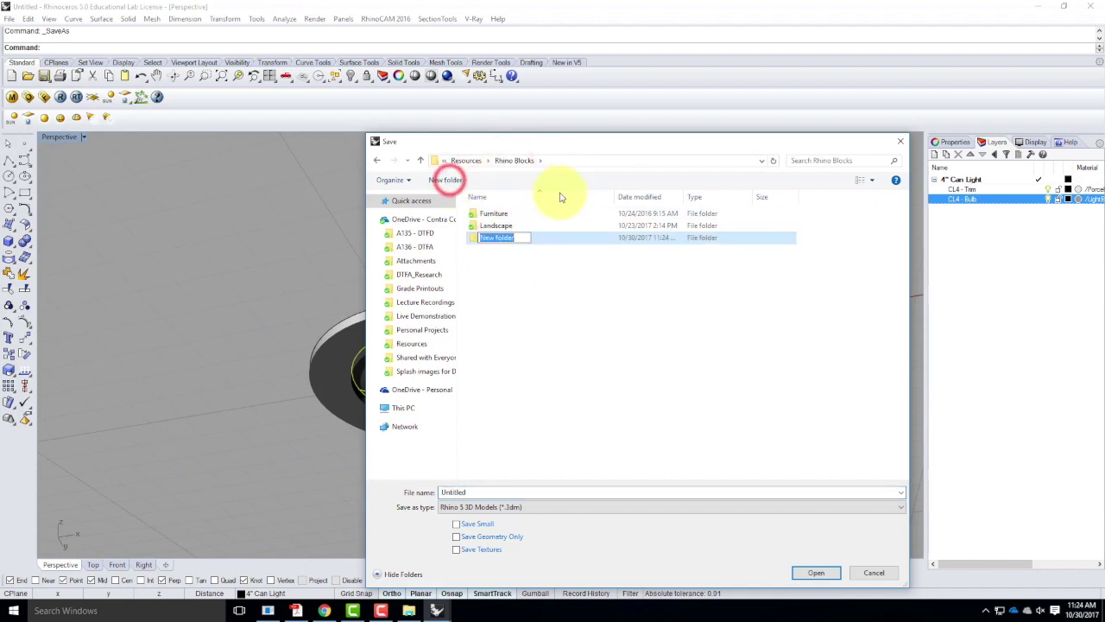
type("Lighting")
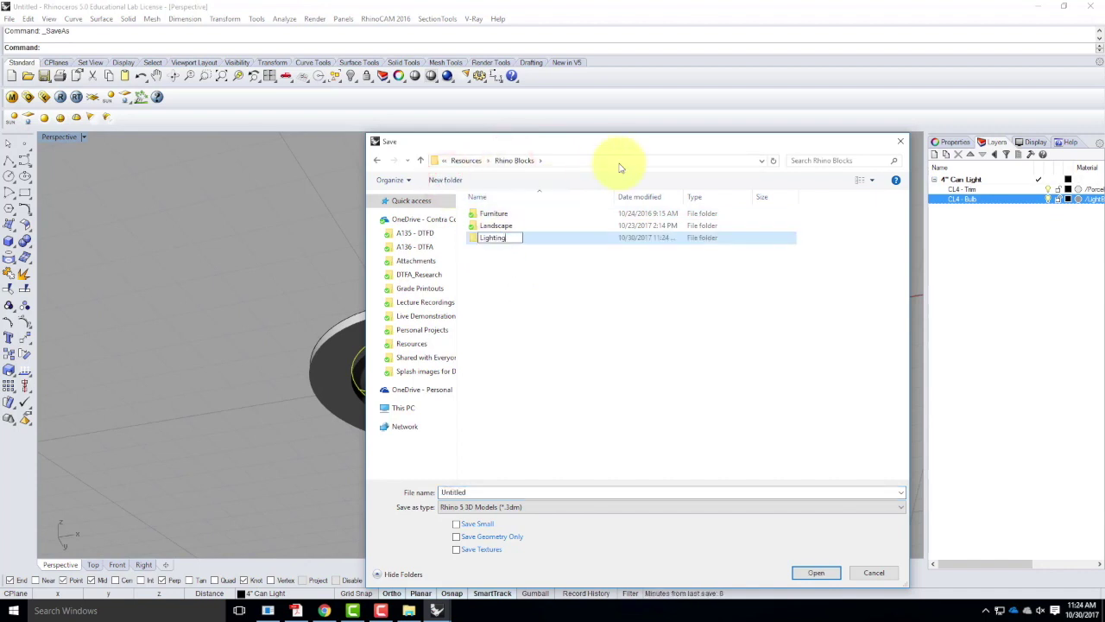
left_click(537, 243)
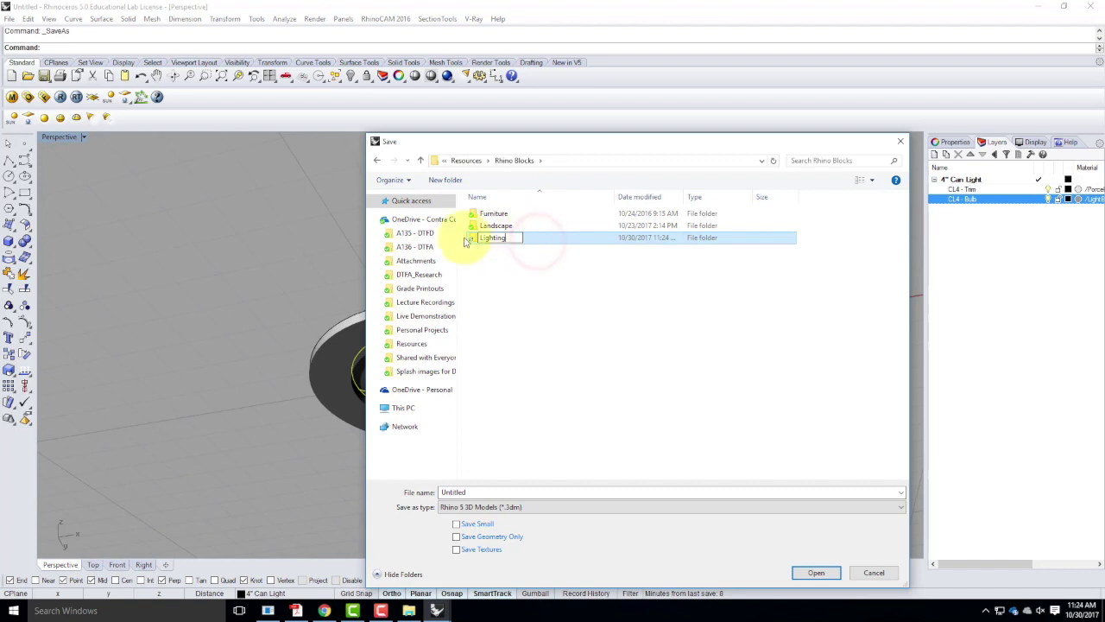
Save the model in the Lighting folder as 4inch Can Light in Rhino 5 format
double_click(476, 240)
double_click(475, 492)
type("4inch Can Light")
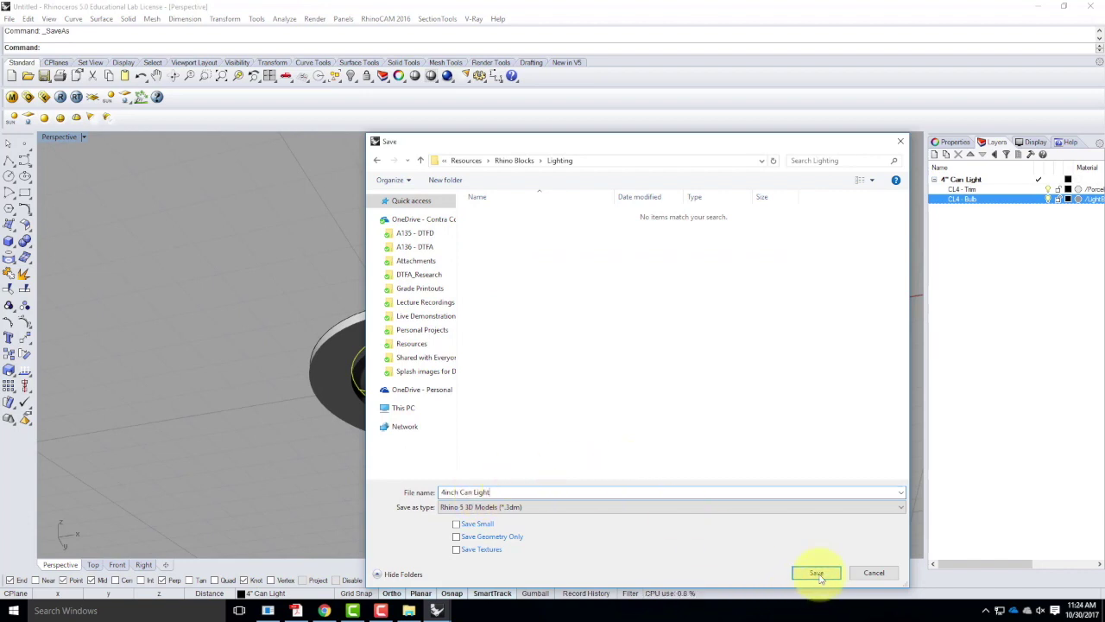
left_click(817, 574)
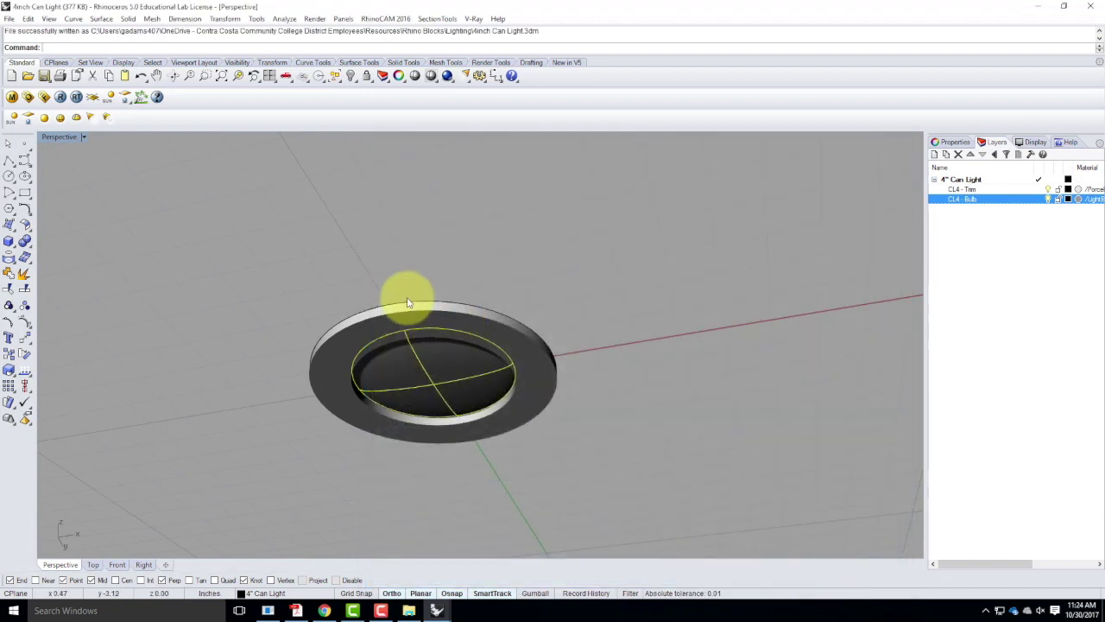
Orbit the can light to view it from above and save the file again
right_click_drag(450, 251, 440, 340)
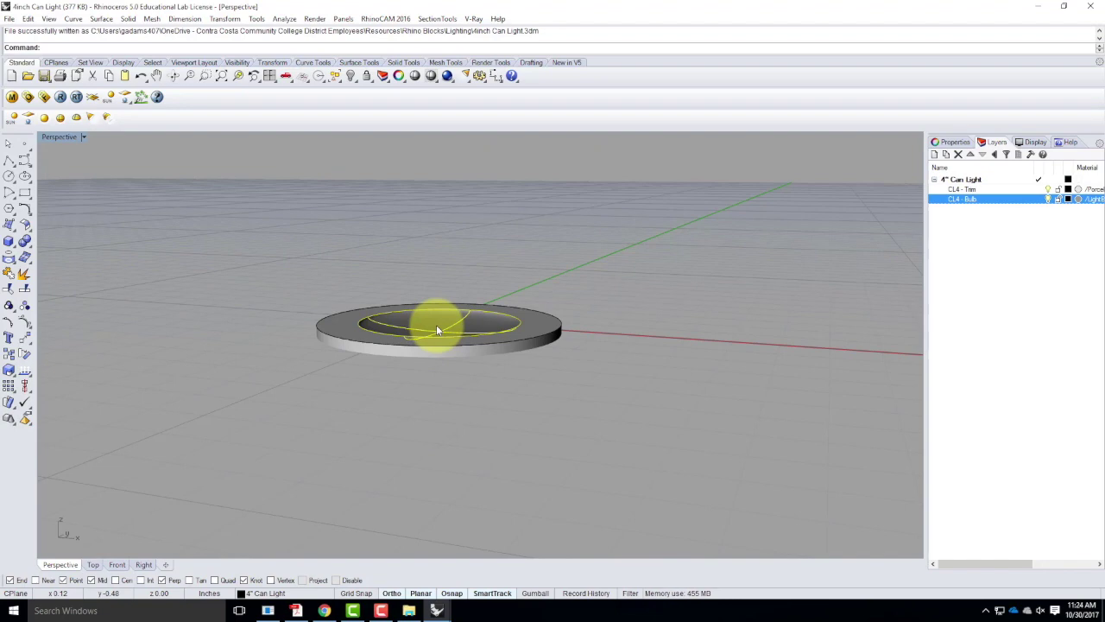
left_click(8, 19)
left_click(25, 73)
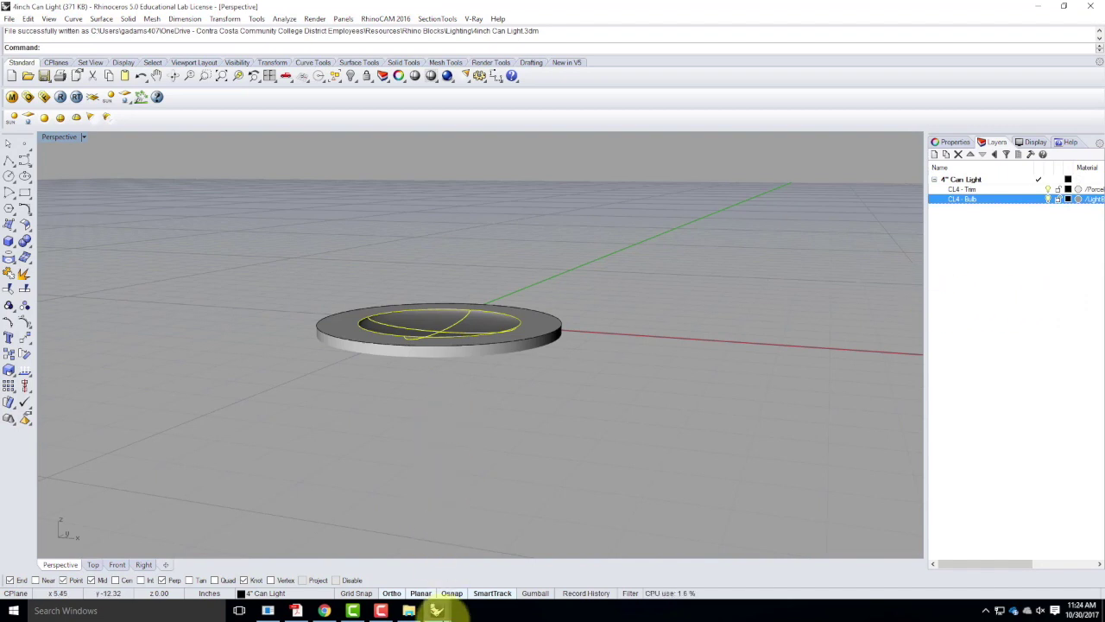
Switch to the SampleNightScene model in Rhino and frame the underside of the overhanging roof slab in the Render01 view
left_click(438, 611)
left_click(394, 566)
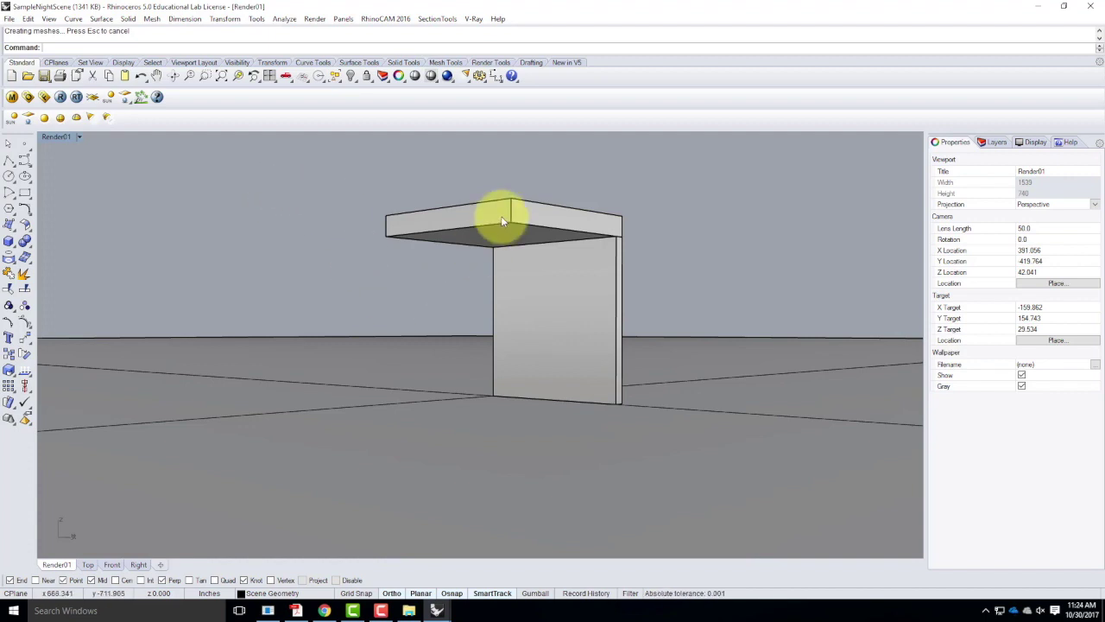
mouse_move(545, 279)
right_mouse_down()
mouse_move(551, 259)
mouse_move(551, 269)
right_mouse_up()
scroll(539, 206, "up", 4)
scroll(543, 338, "down", 2)
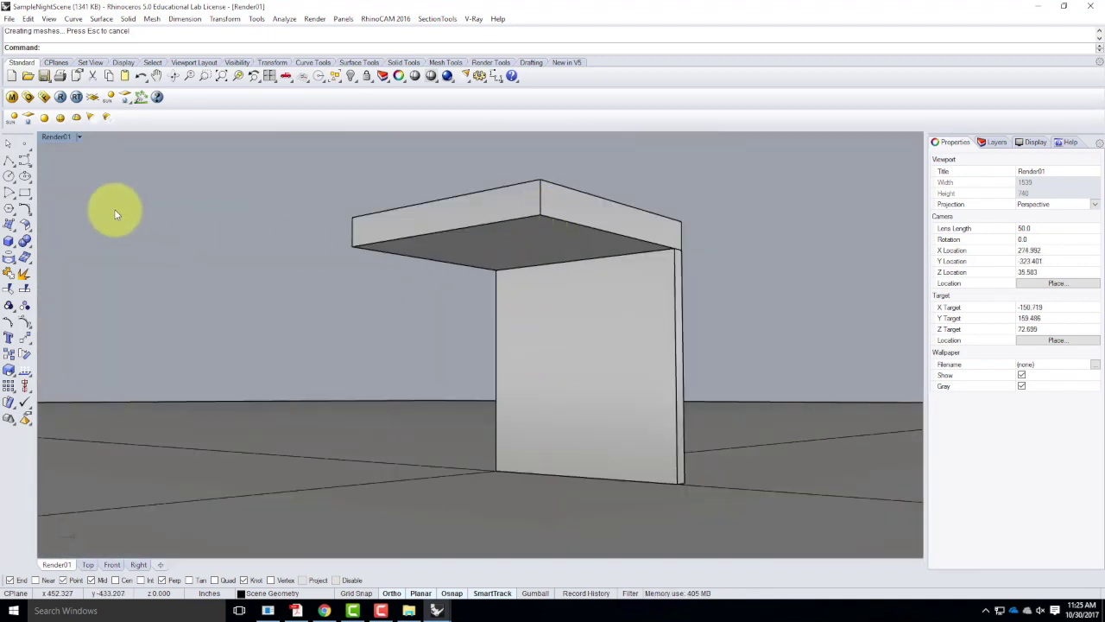
Draw a diagonal polyline across the roof slab's underside, from the wall corner to the opposite outer corner
left_click(10, 159)
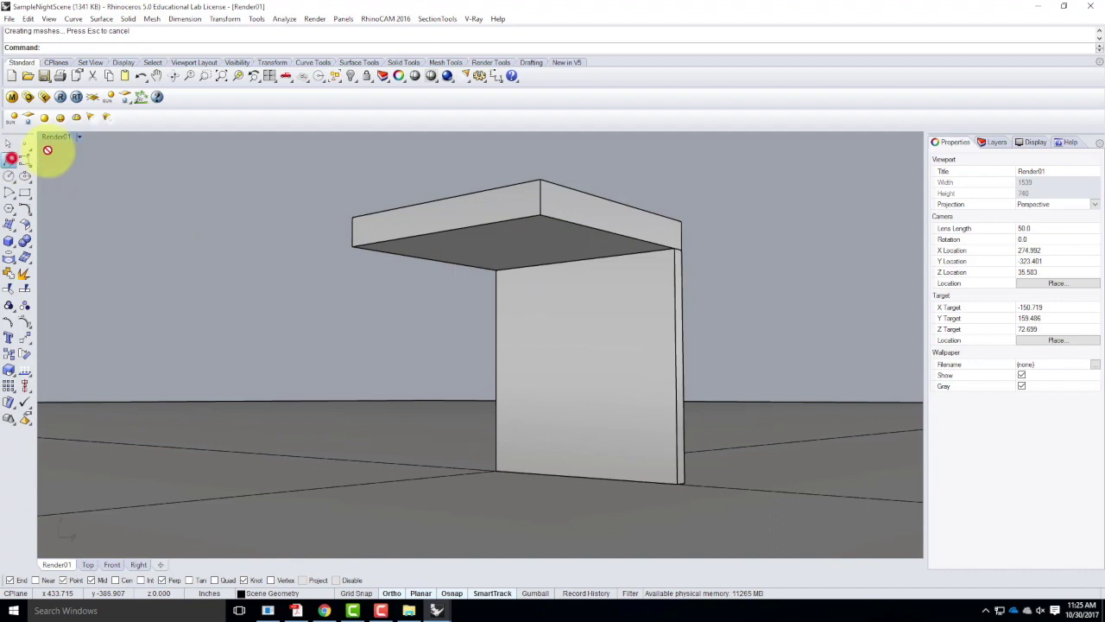
left_click(497, 273)
left_click(540, 214)
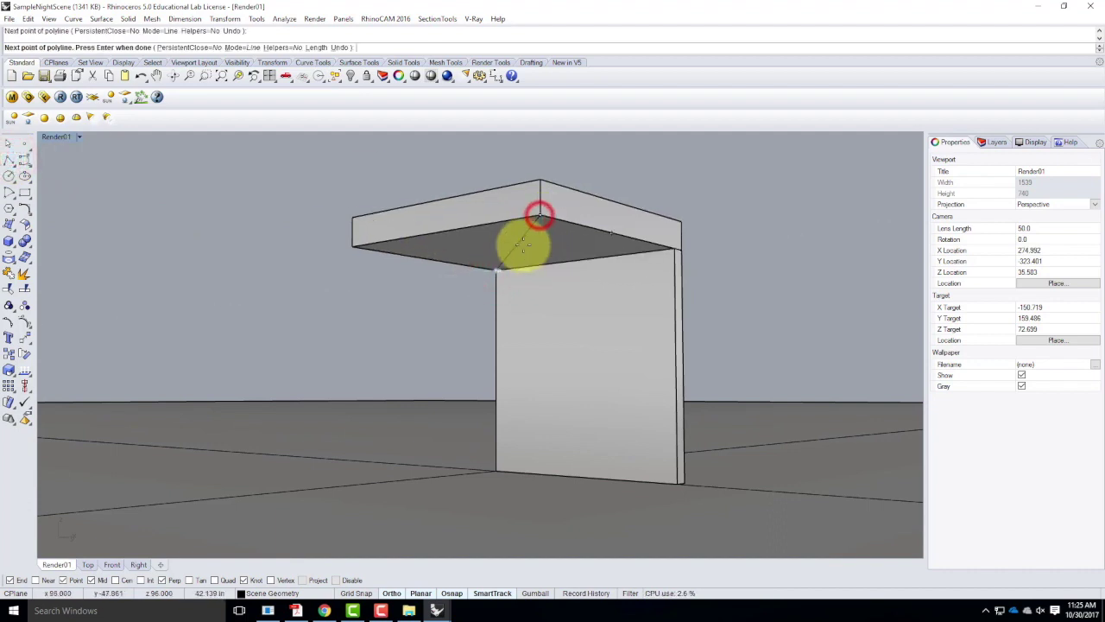
key("Return")
scroll(544, 249, "up", 3)
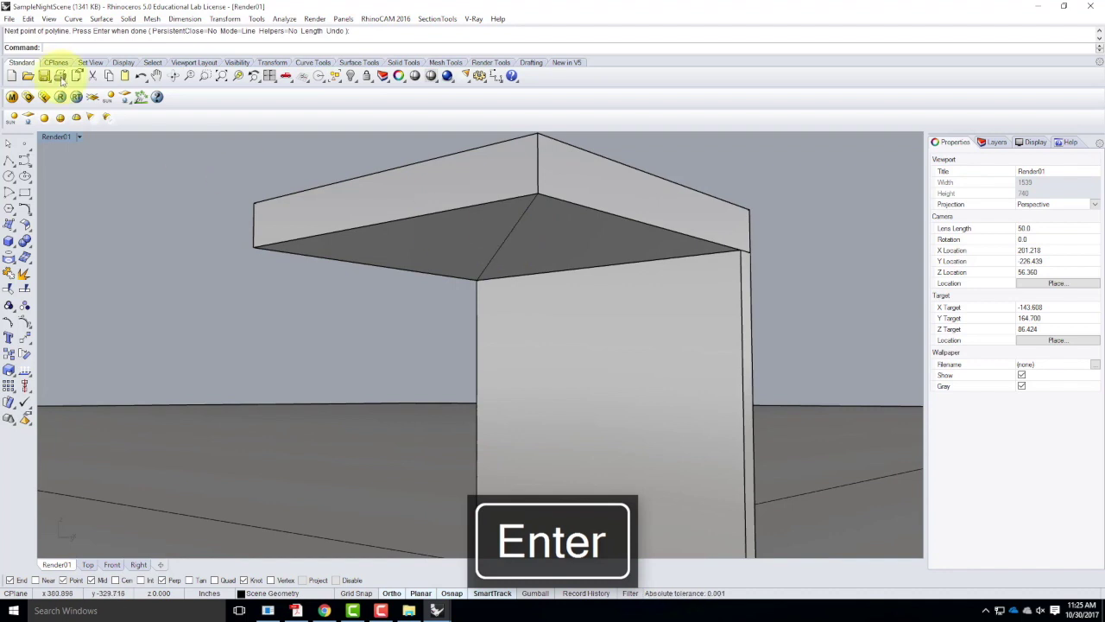
Start a block insertion and pick the 4inch Can Light file from the Lighting folder inside Resources > Rhino Blocks
left_click(28, 18)
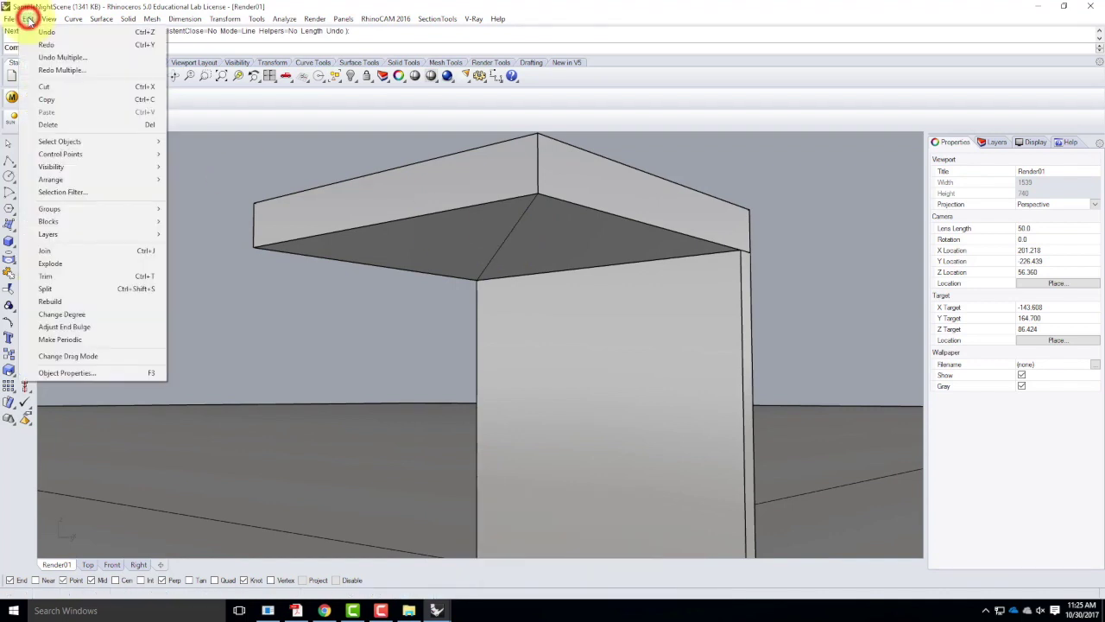
mouse_move(66, 221)
left_click(204, 235)
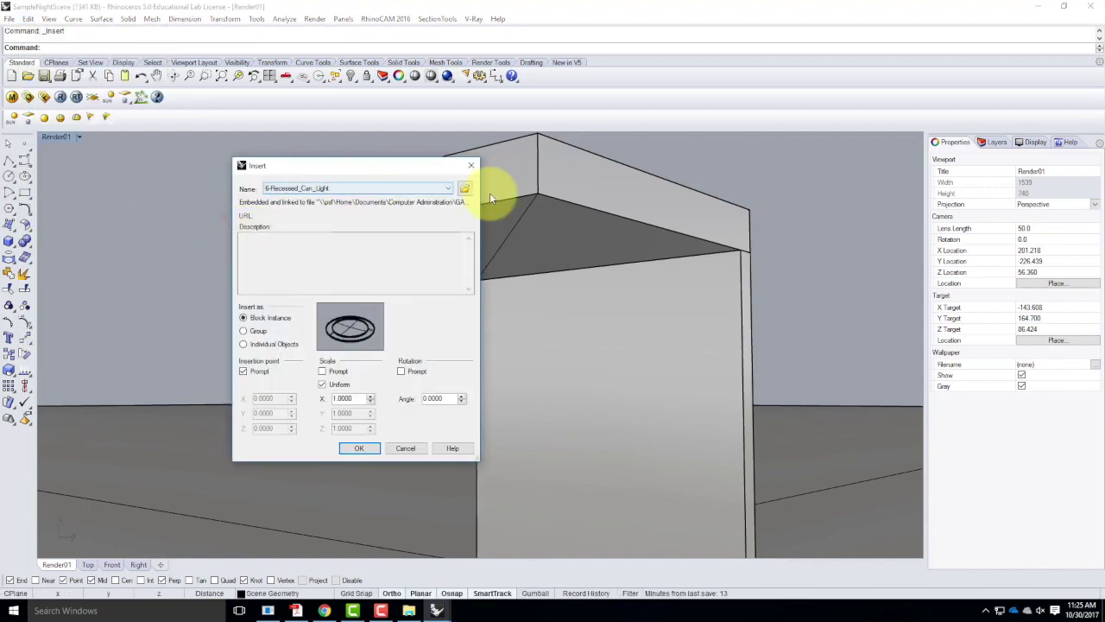
left_click(465, 189)
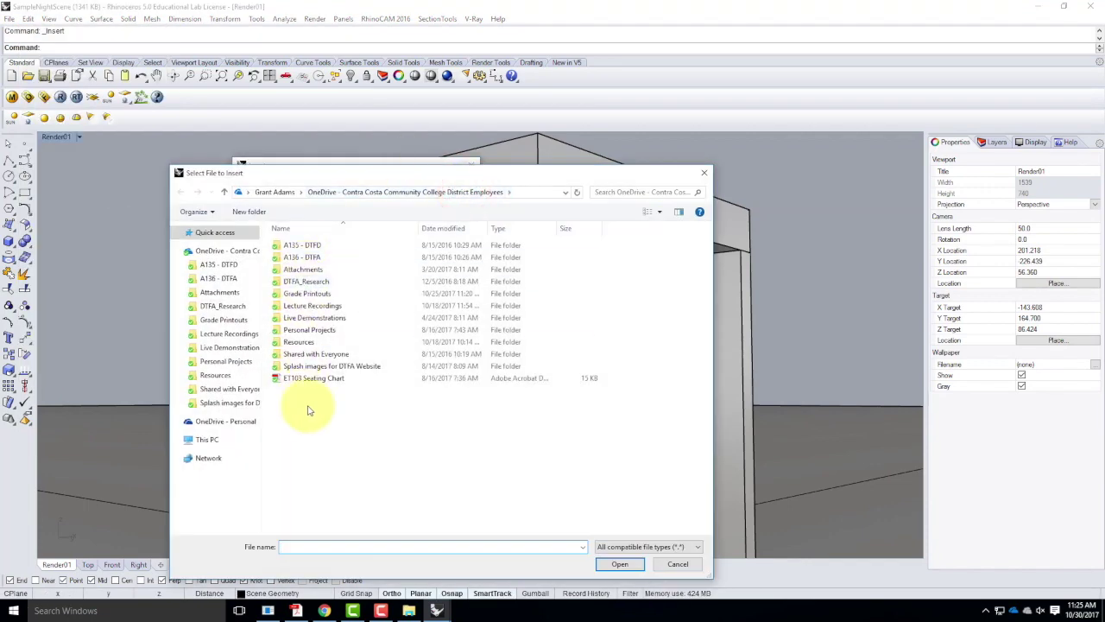
left_click(215, 376)
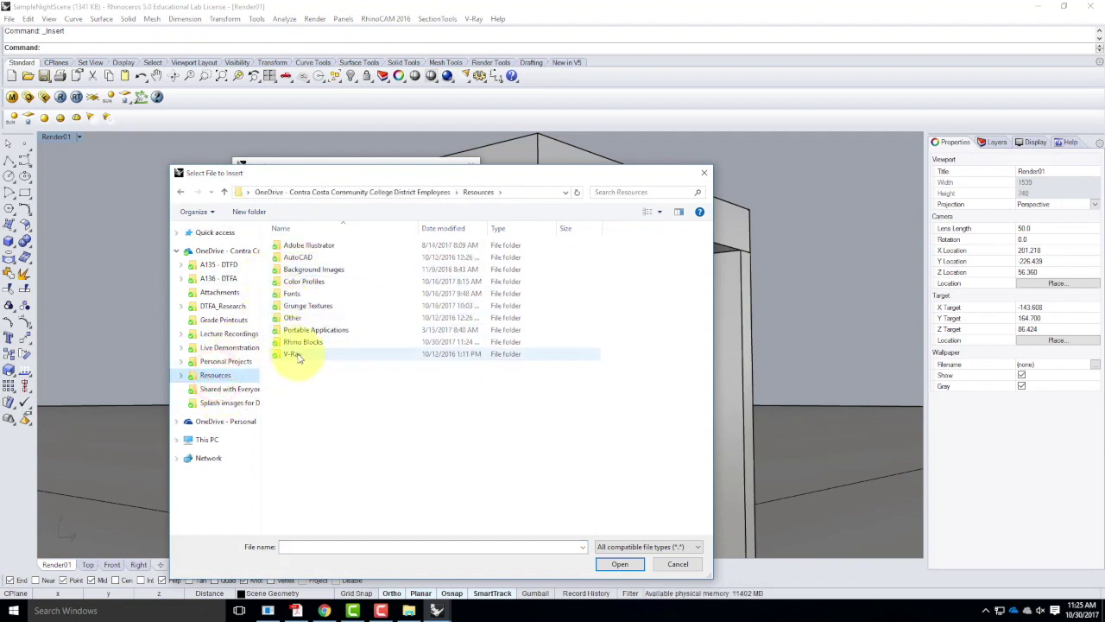
double_click(300, 342)
double_click(296, 269)
left_click(310, 245)
left_click(633, 566)
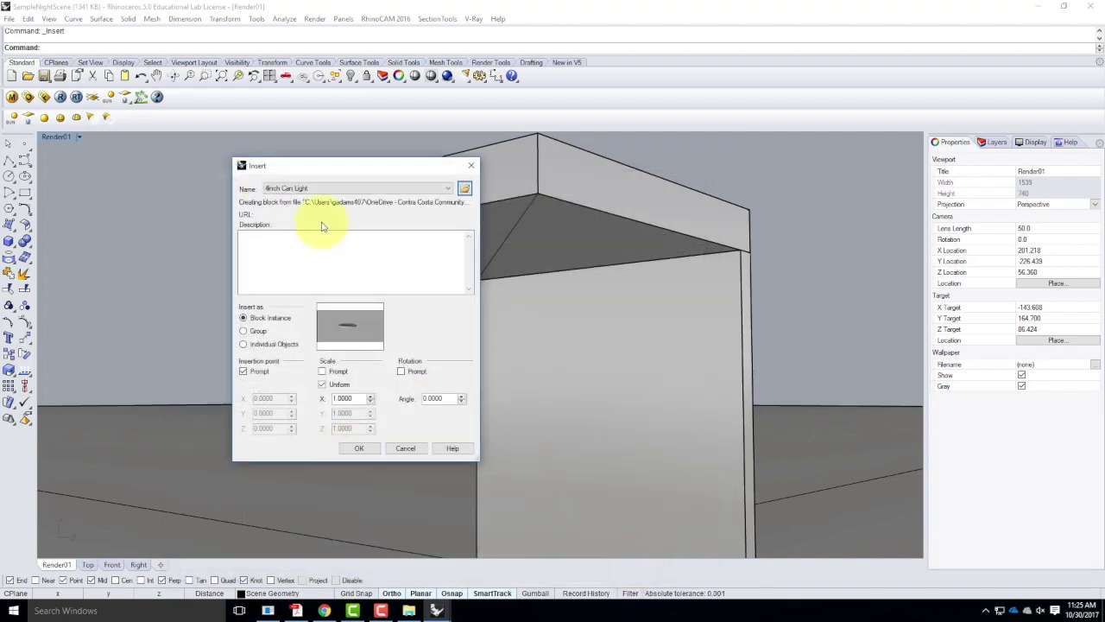
Insert the can light as a linked block with Reference layer style, settle the material name conflicts for all, and place it at the diagonal's midpoint
left_click(365, 448)
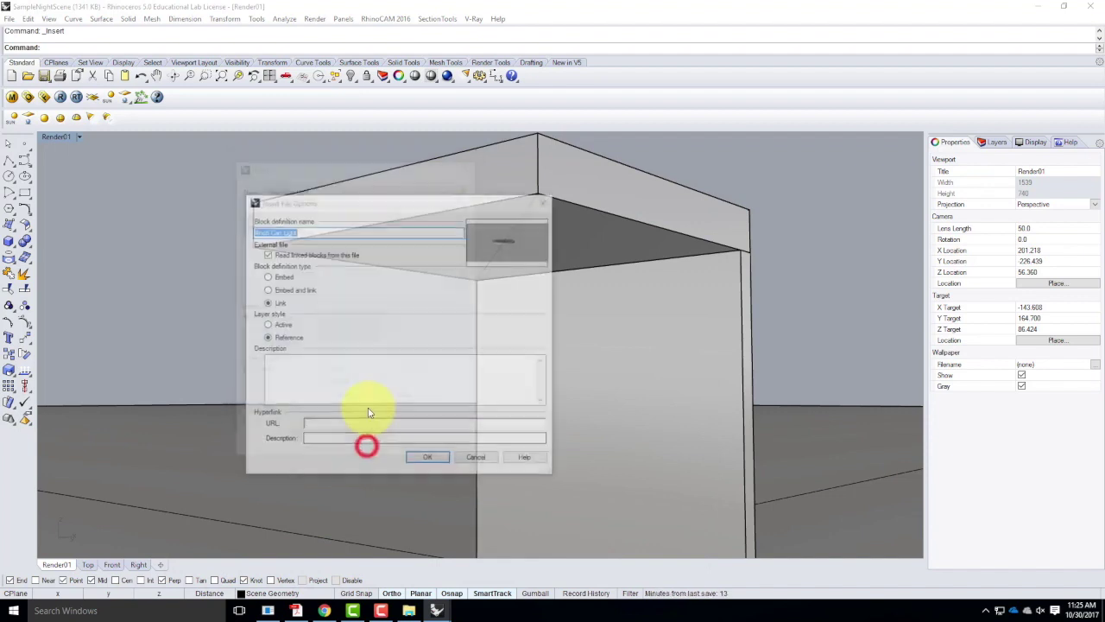
left_click_drag(278, 205, 148, 181)
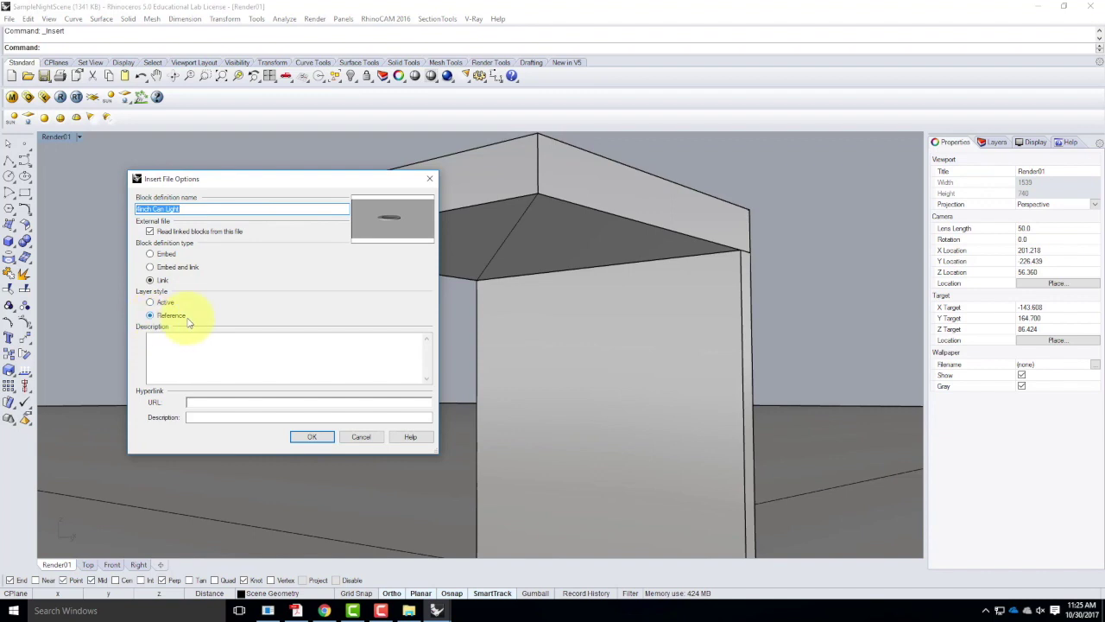
left_click(312, 436)
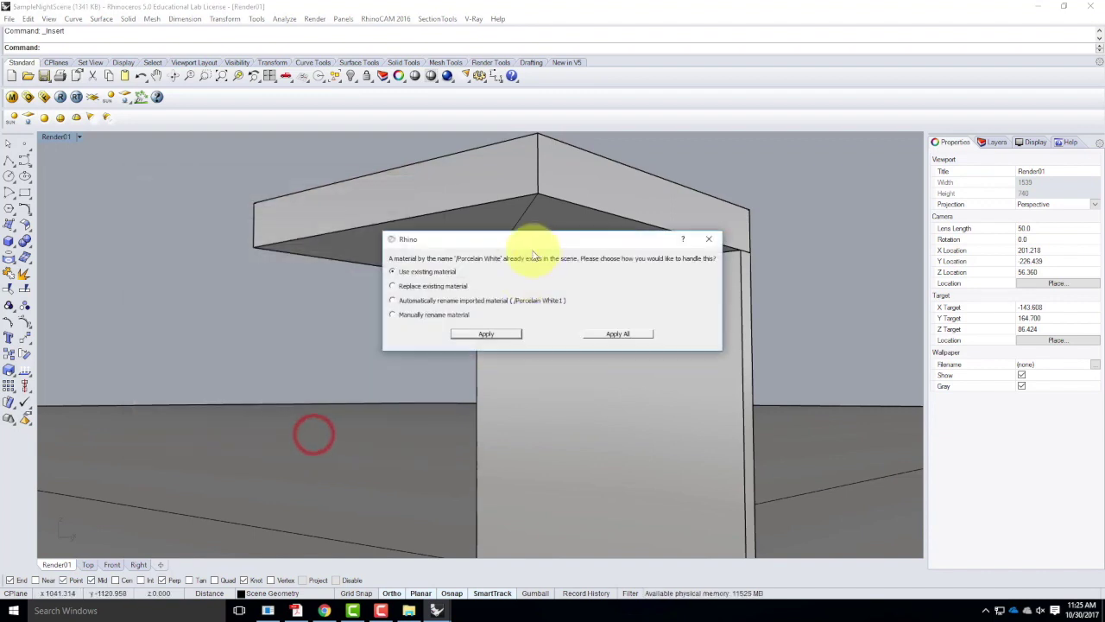
left_click(406, 293)
left_click(640, 335)
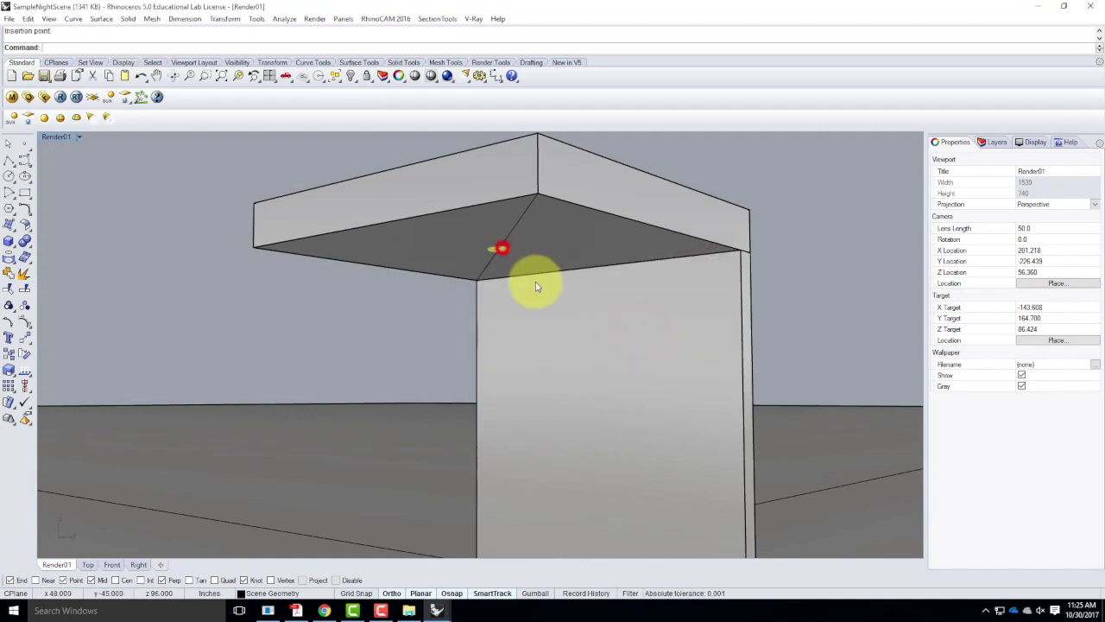
scroll(510, 255, "up", 4)
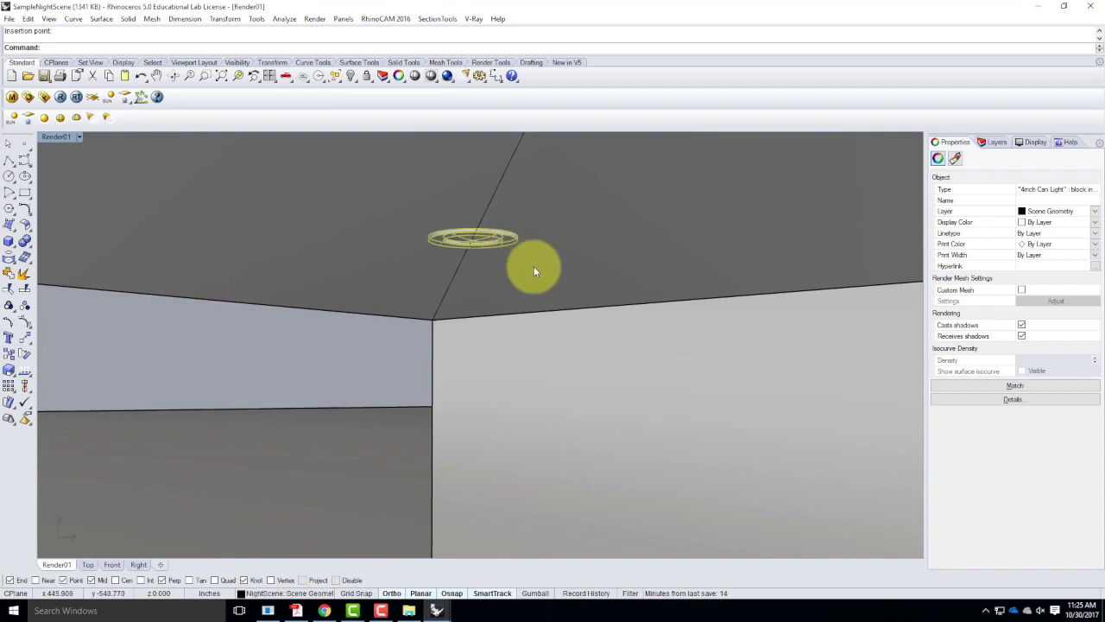
scroll(533, 268, "up", 2)
key("Escape")
Inspect the can light on the slab's underside up close in Rendered display mode and return to Shaded
scroll(493, 302, "down", 5)
right_click_drag(445, 373, 444, 367)
scroll(425, 393, "down", 5)
scroll(431, 251, "up", 5)
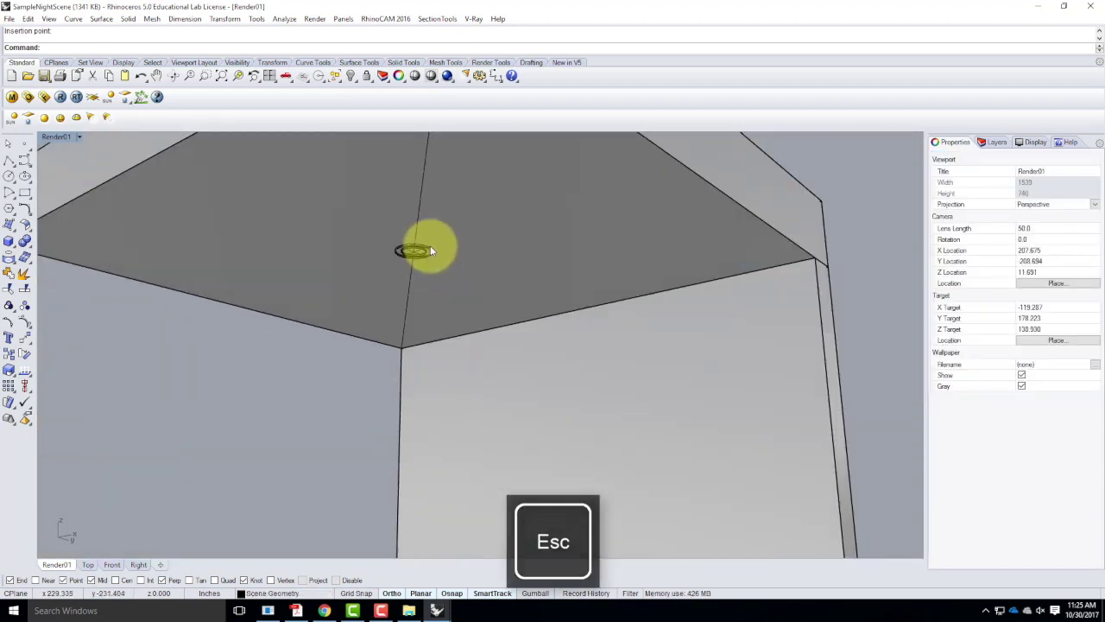
scroll(430, 247, "up", 3)
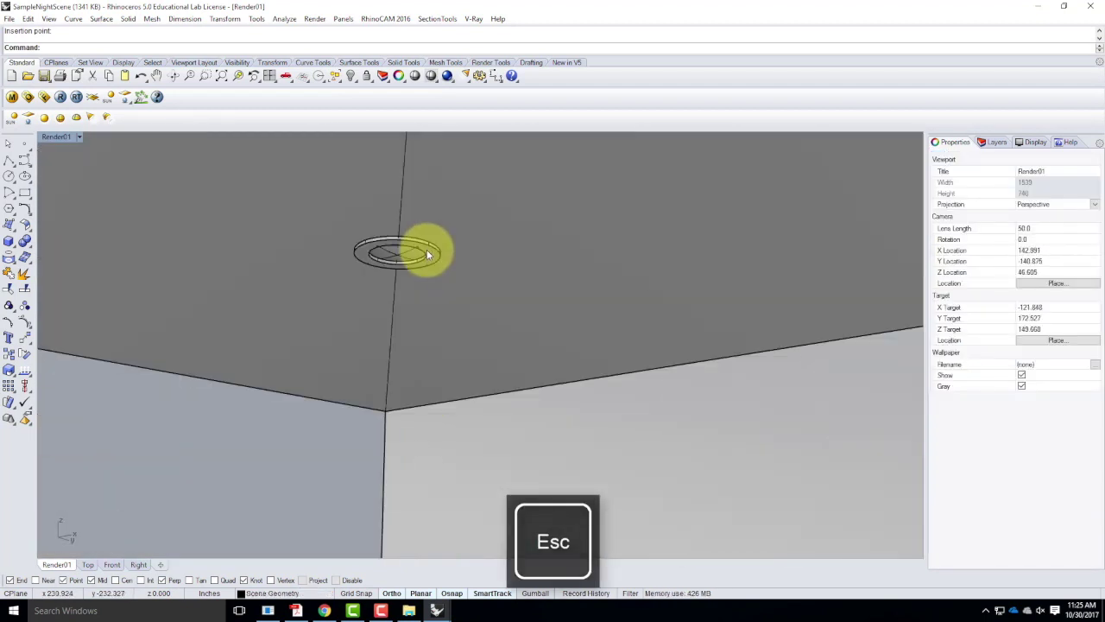
left_click(76, 138)
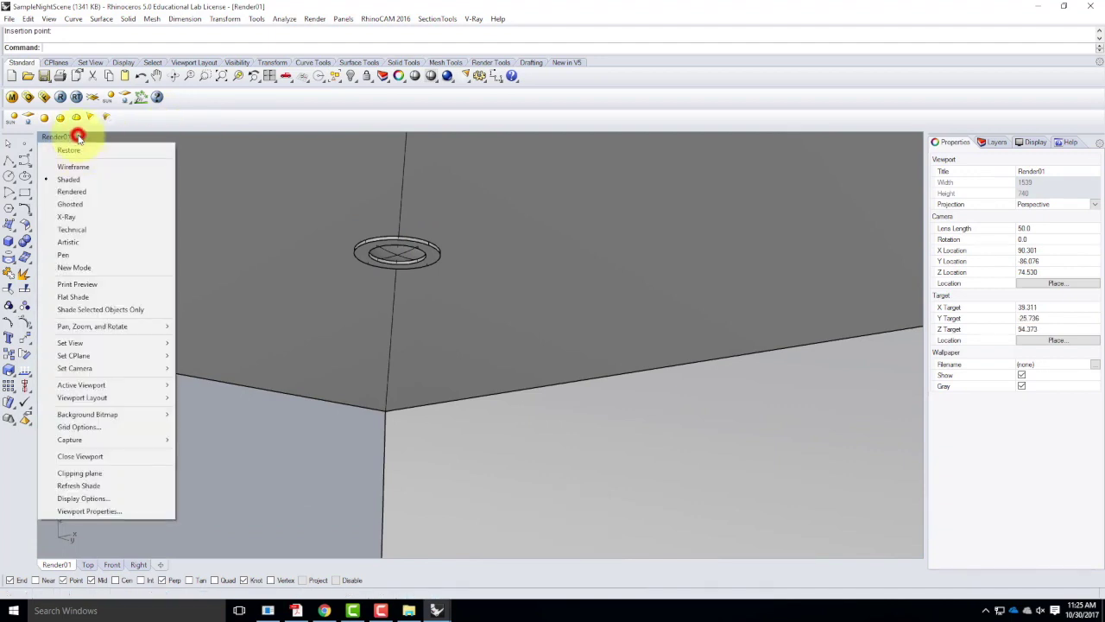
left_click(79, 196)
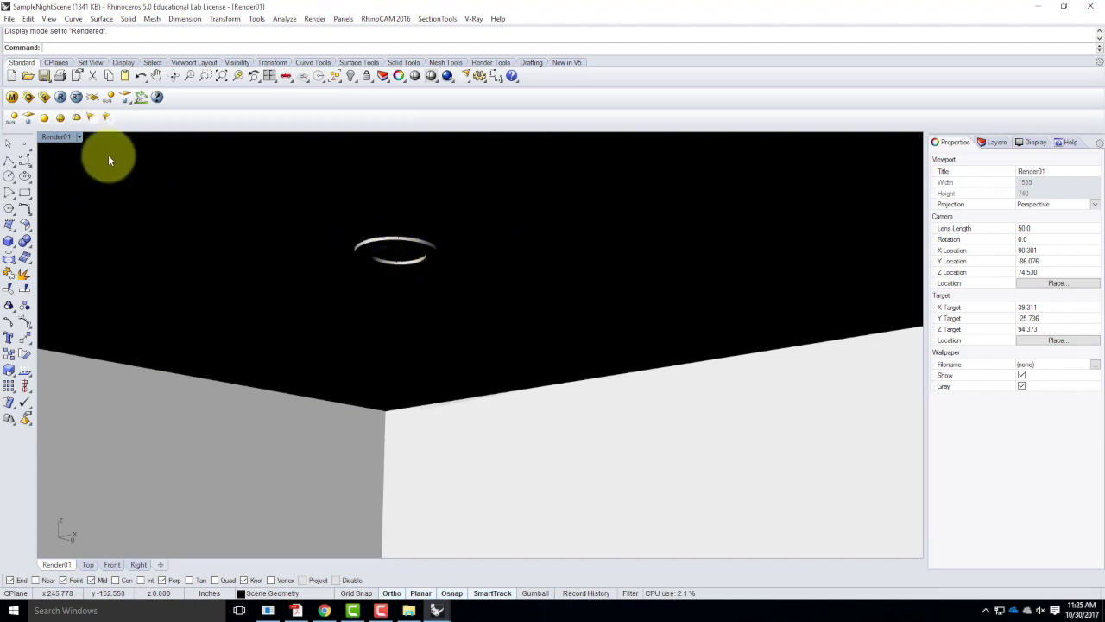
left_click(78, 138)
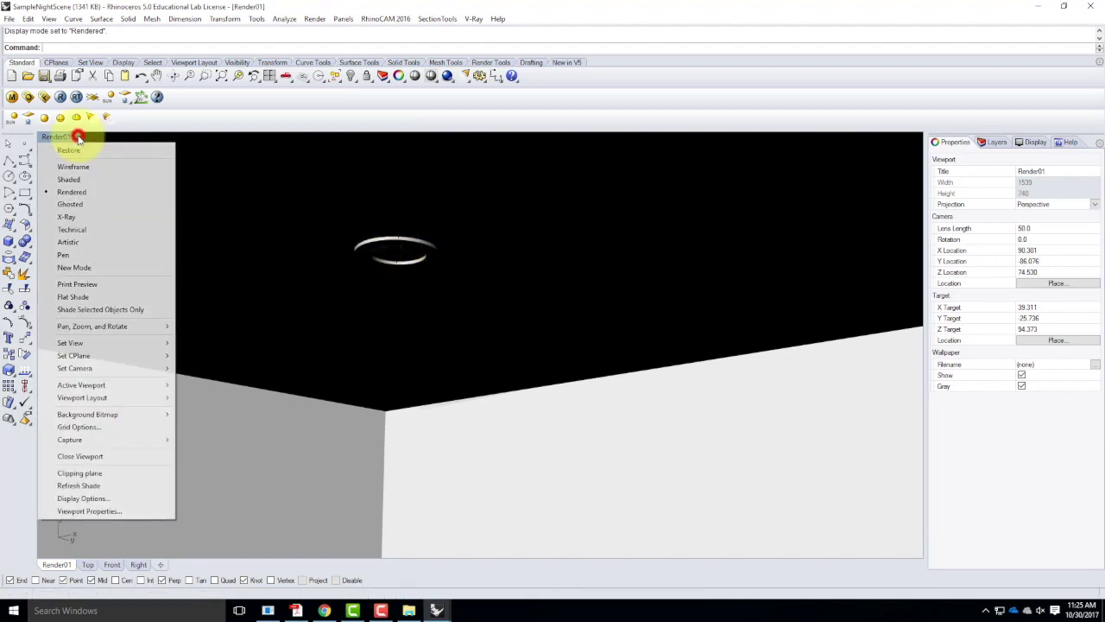
left_click(81, 180)
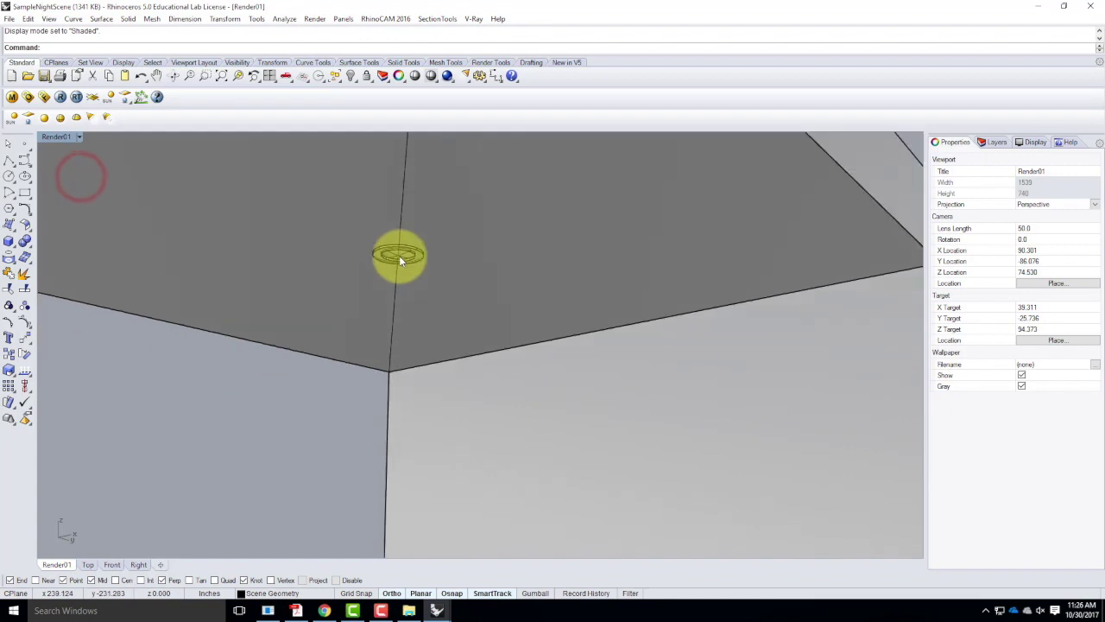
Render the view of the slab's underside with V-Ray, then close the frame buffer and progress window
mouse_move(404, 250)
right_mouse_down()
mouse_move(402, 281)
mouse_move(437, 305)
mouse_move(446, 328)
mouse_move(460, 286)
right_mouse_up()
right_click_drag(440, 361, 437, 272)
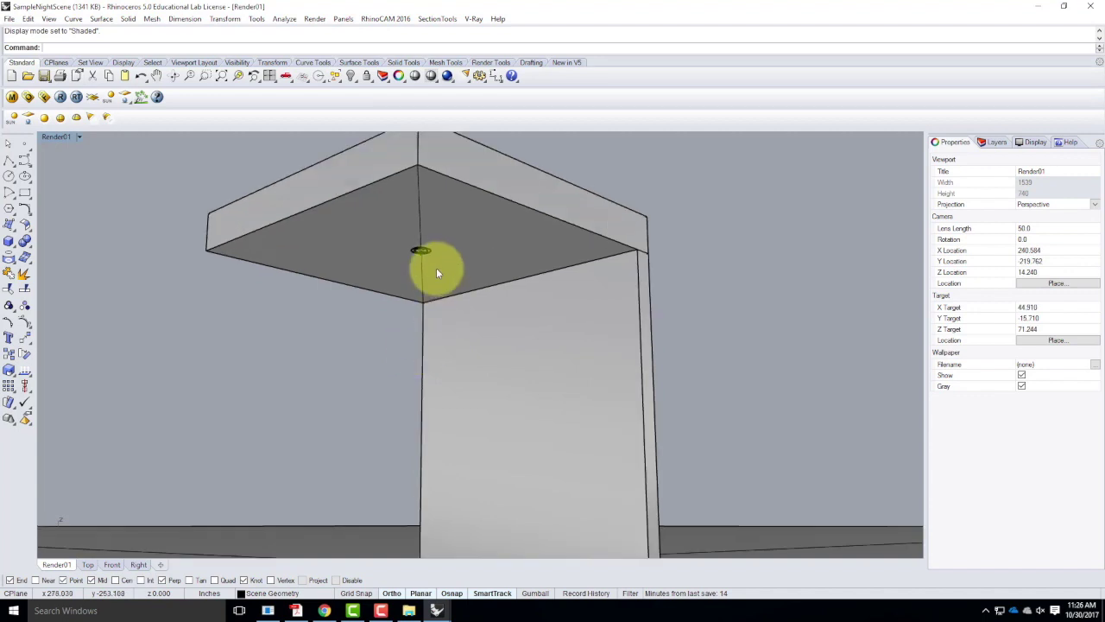
left_click(60, 96)
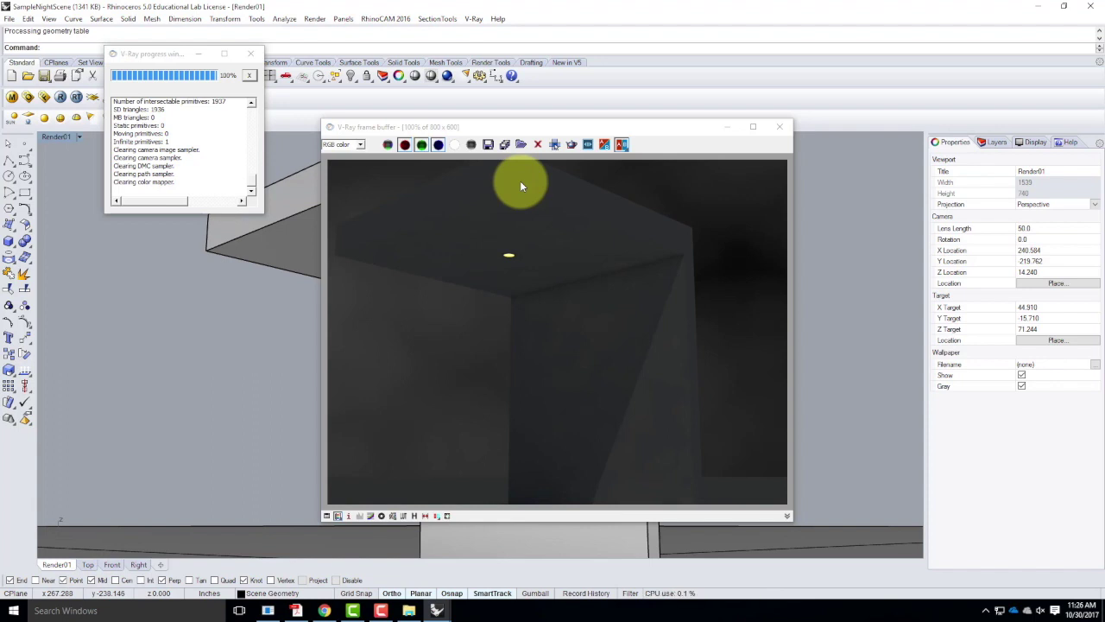
left_click(780, 126)
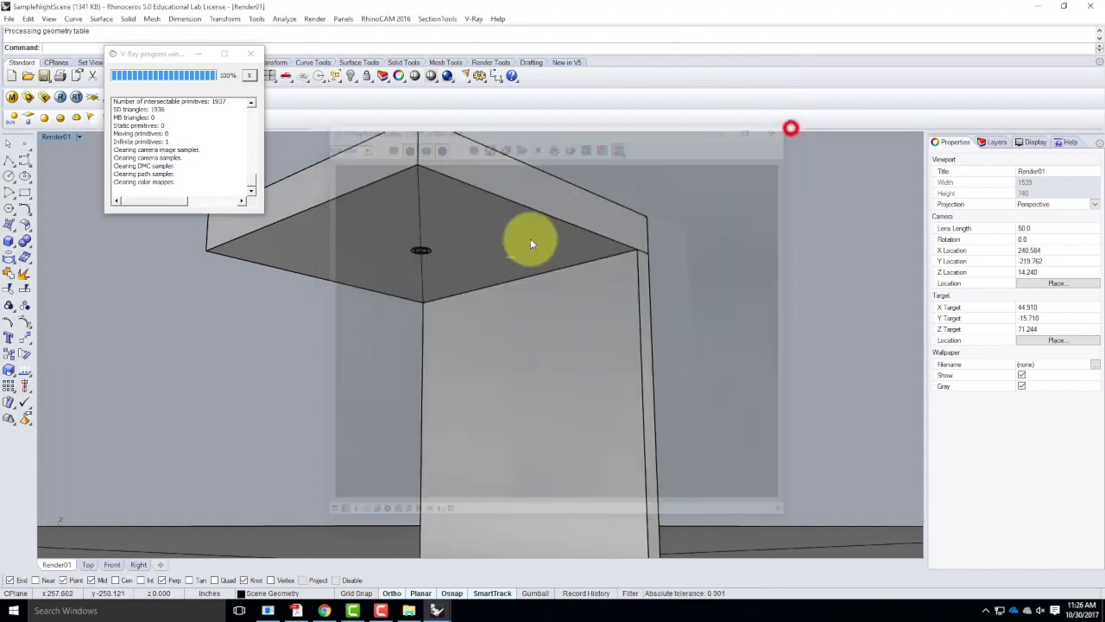
right_click_drag(417, 252, 469, 239)
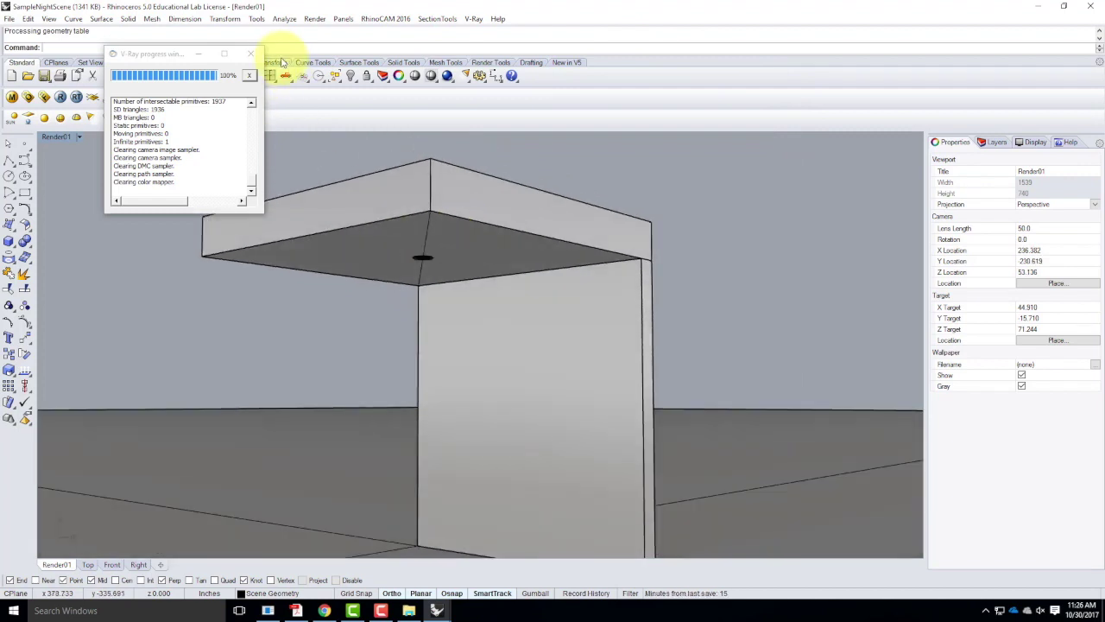
left_click(252, 52)
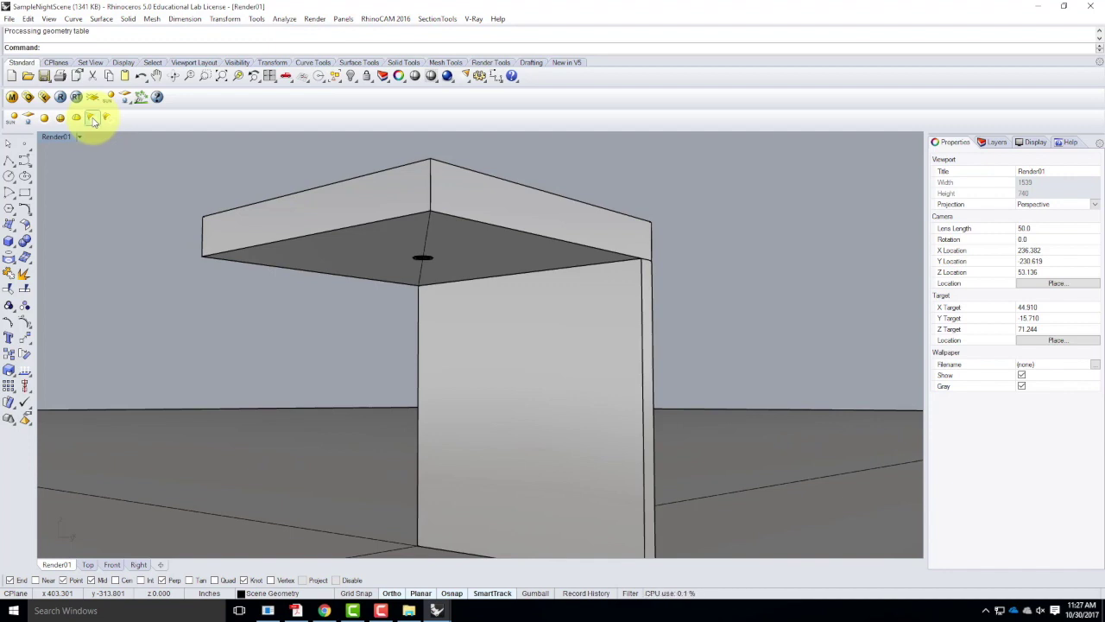
Create a V-Ray spotlight with its cone base at the slab's lower outer corner, radius 1' and apex 1' straight above
left_click(92, 118)
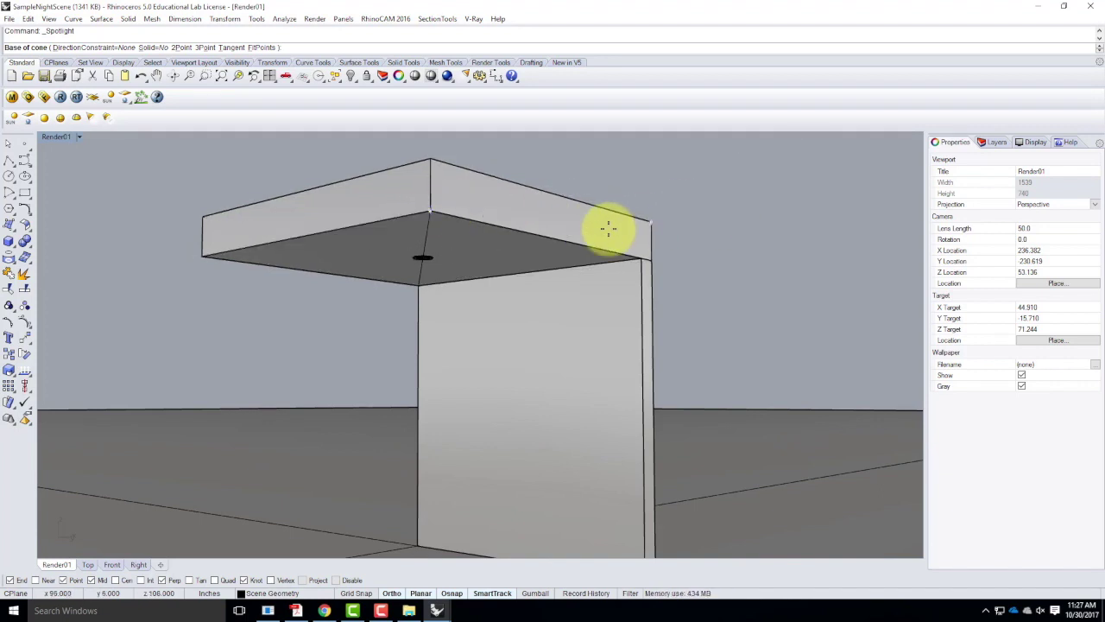
left_click(429, 210)
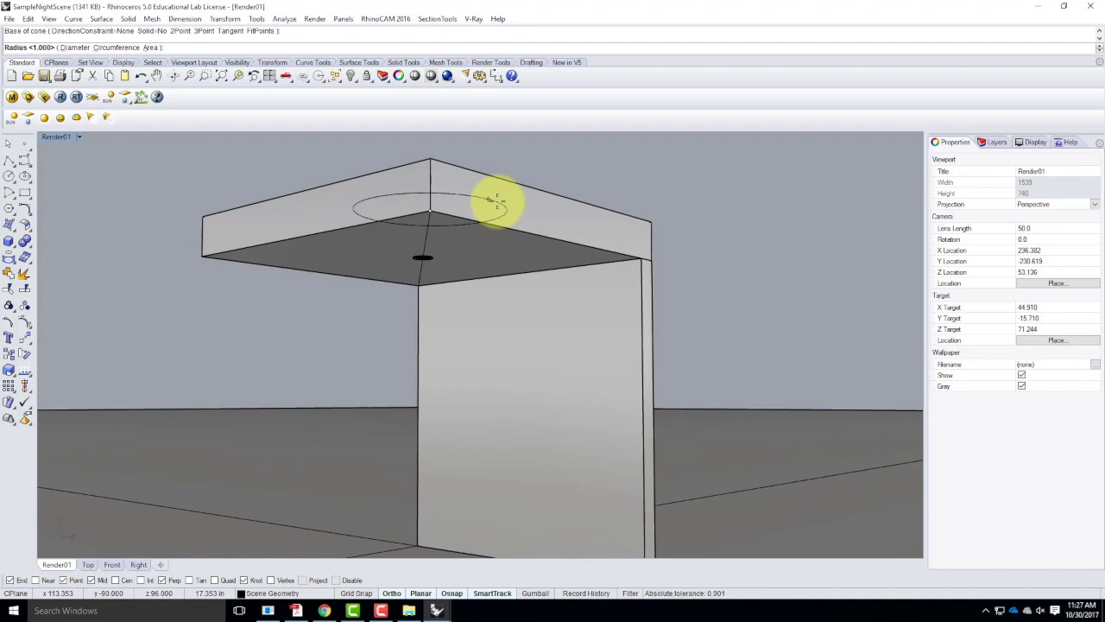
type("1")
key("Return")
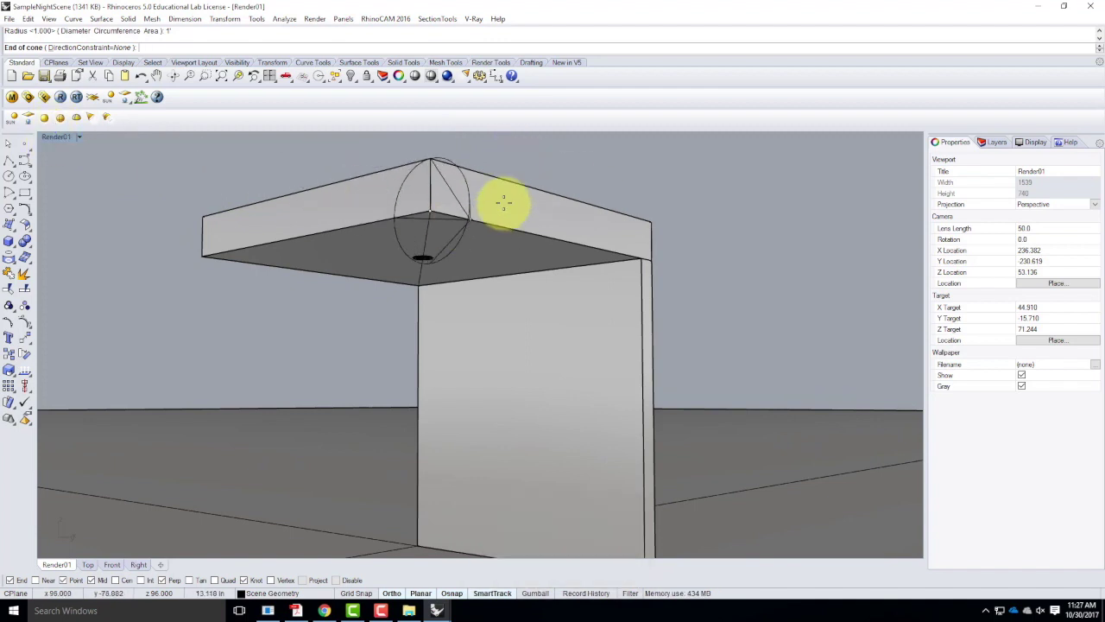
double_click(56, 136)
scroll(285, 427, "down", 15)
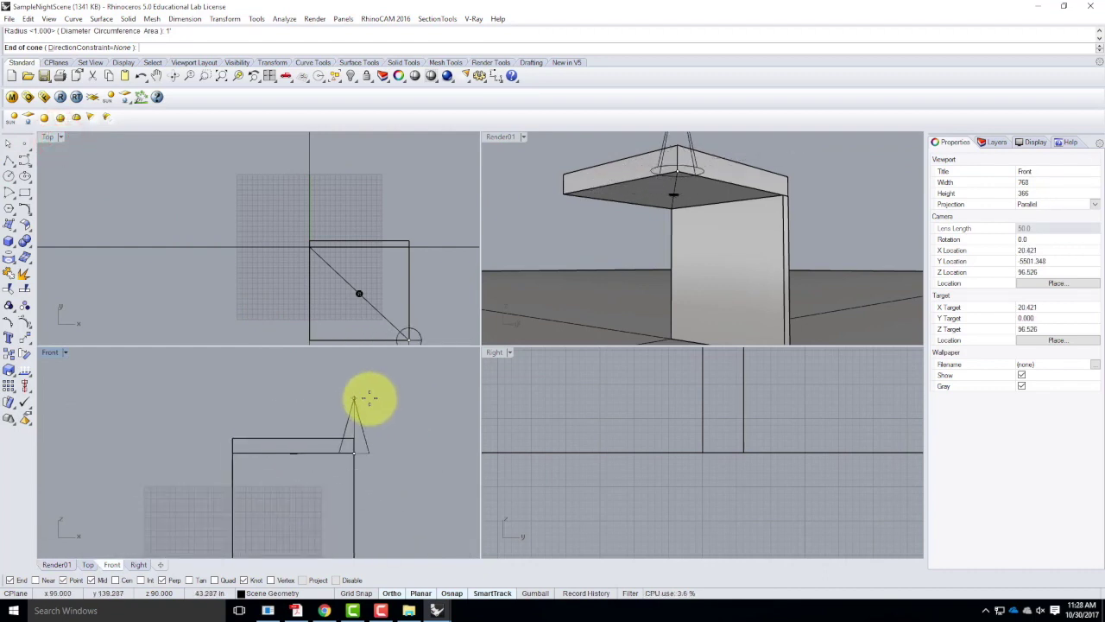
type("1'")
key("Return")
left_click(326, 378)
Select the spotlight and move it down about 13.4 inches so its apex sits just below the slab's underside
right_click_drag(733, 229, 593, 234)
left_click(572, 264)
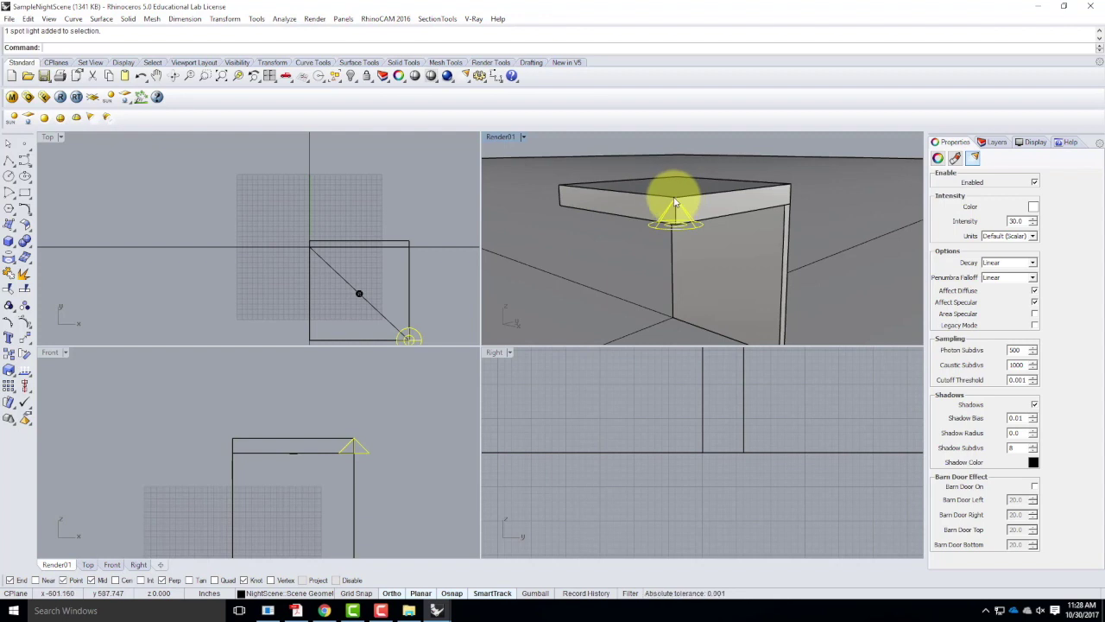
type("move")
key("Return")
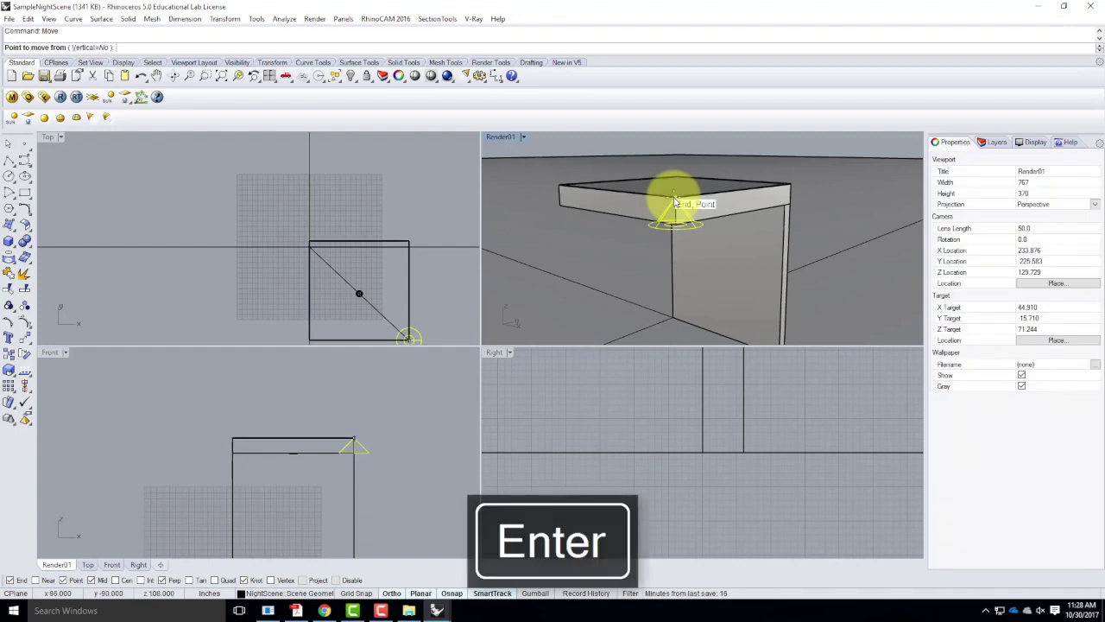
scroll(350, 461, "up", 3)
left_click(427, 414)
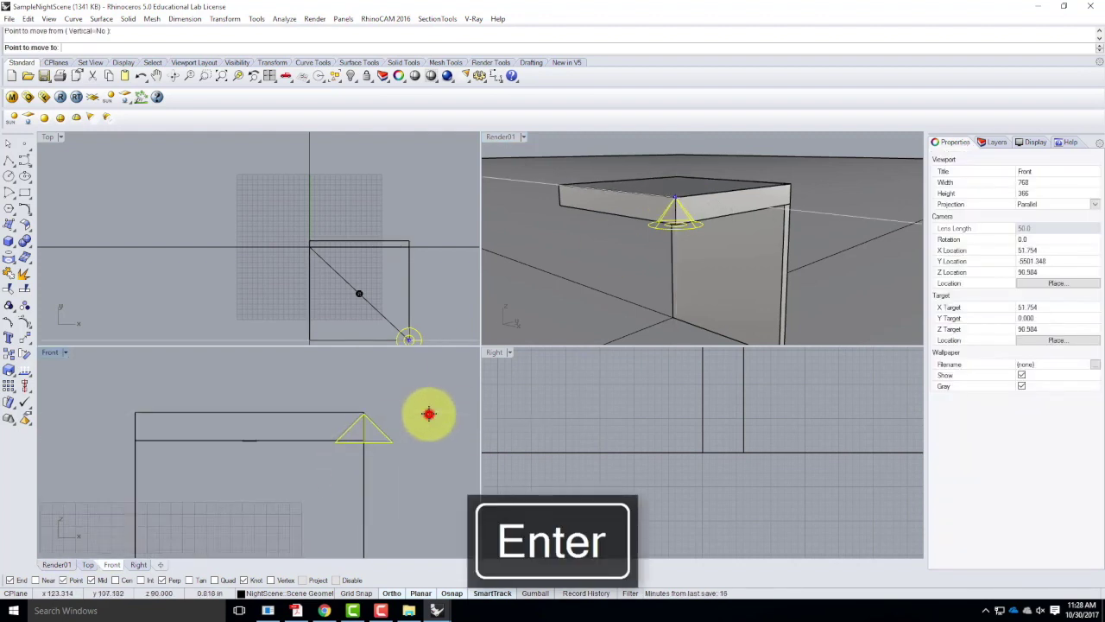
left_click(427, 443)
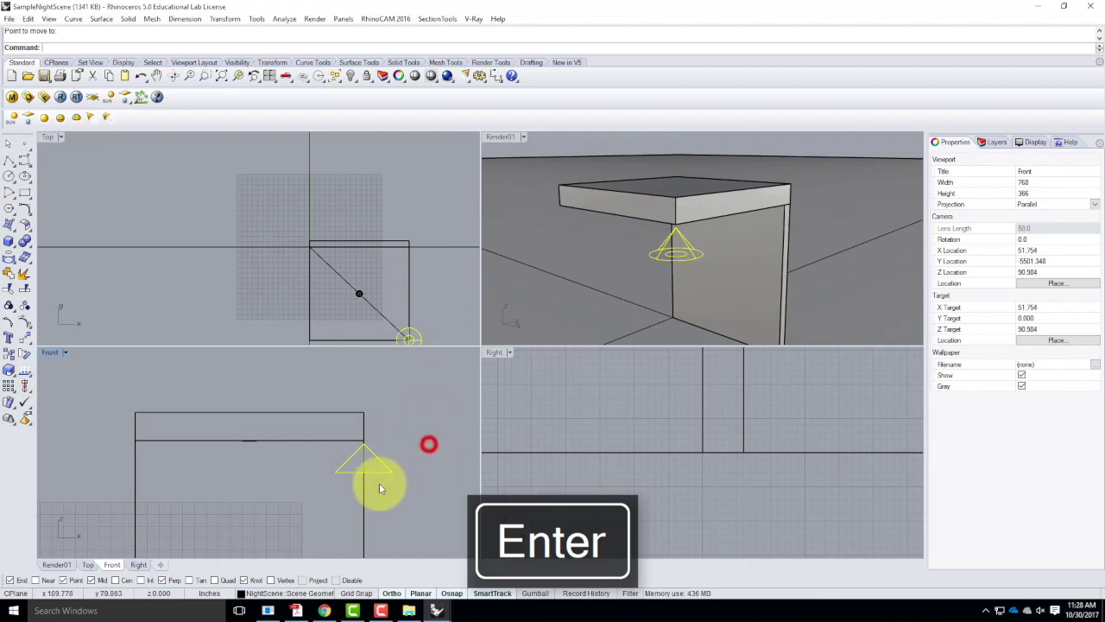
Move the spotlight sideways and then back along the slab until it is centred directly beneath the can light
right_click(382, 494)
left_click(289, 506)
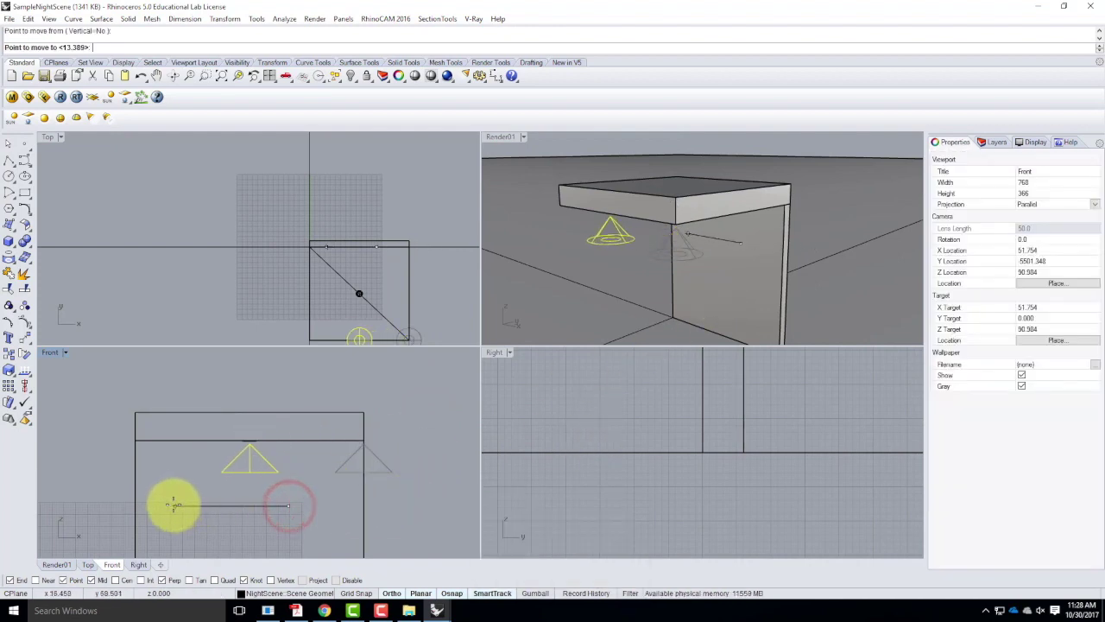
left_click(173, 505)
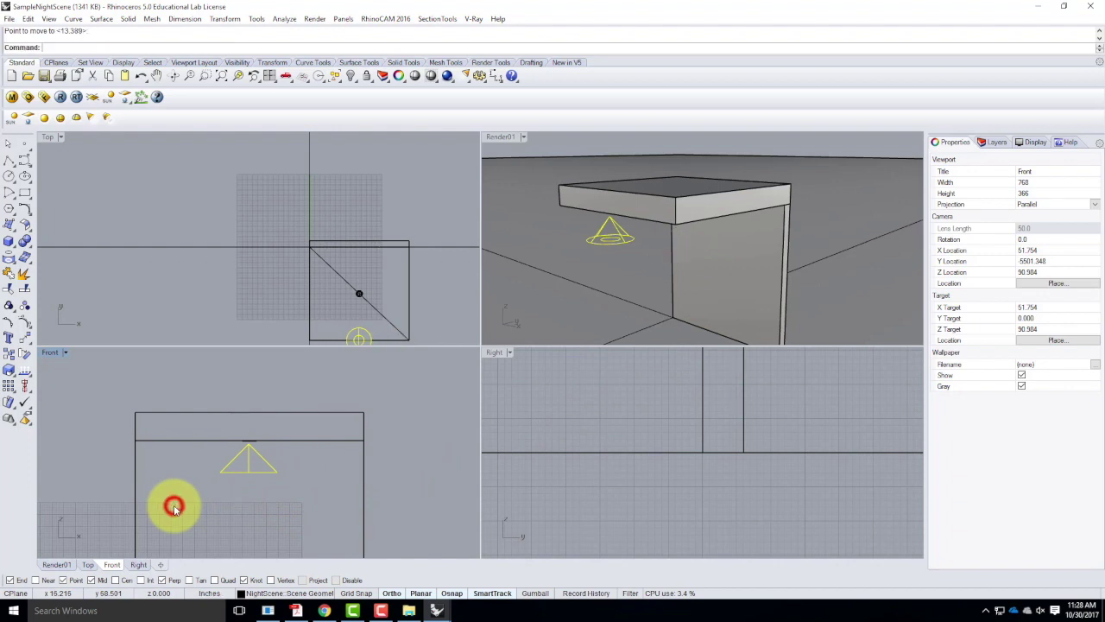
right_click(452, 302)
left_click(447, 323)
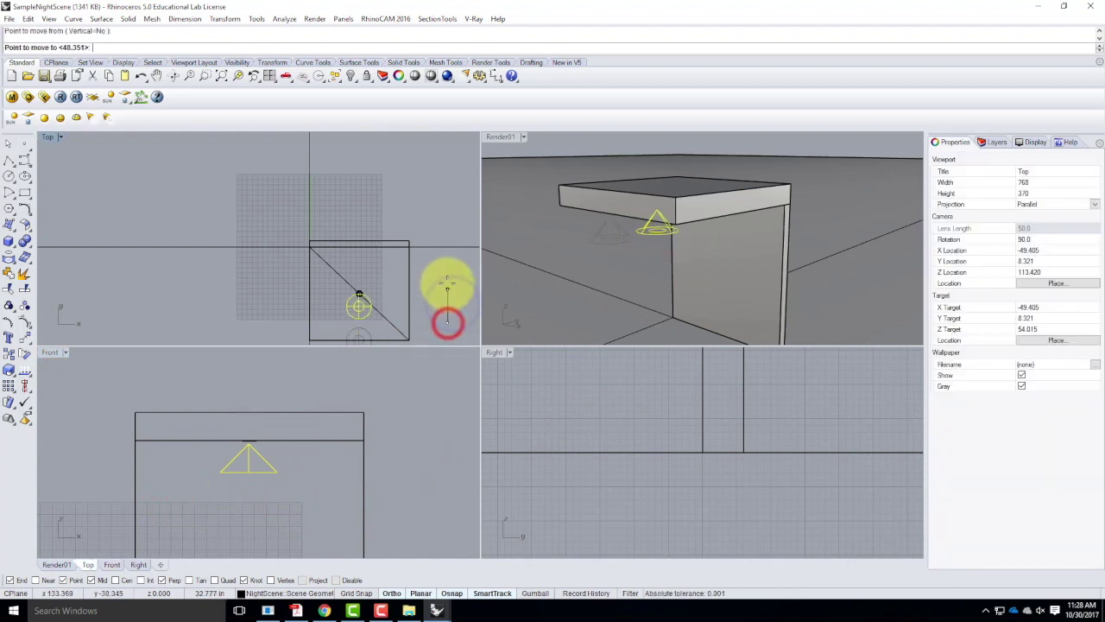
left_click(444, 276)
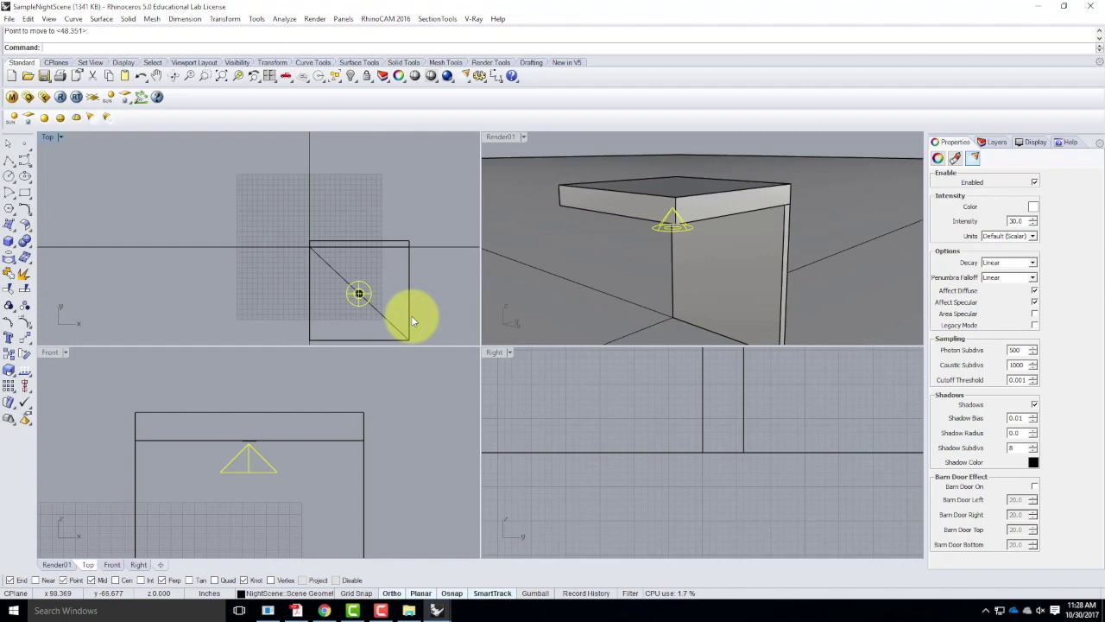
View the spotlight up close beneath the slab and set its light color to RGB 255, 214, 170
double_click(501, 138)
right_click_drag(520, 375, 420, 302)
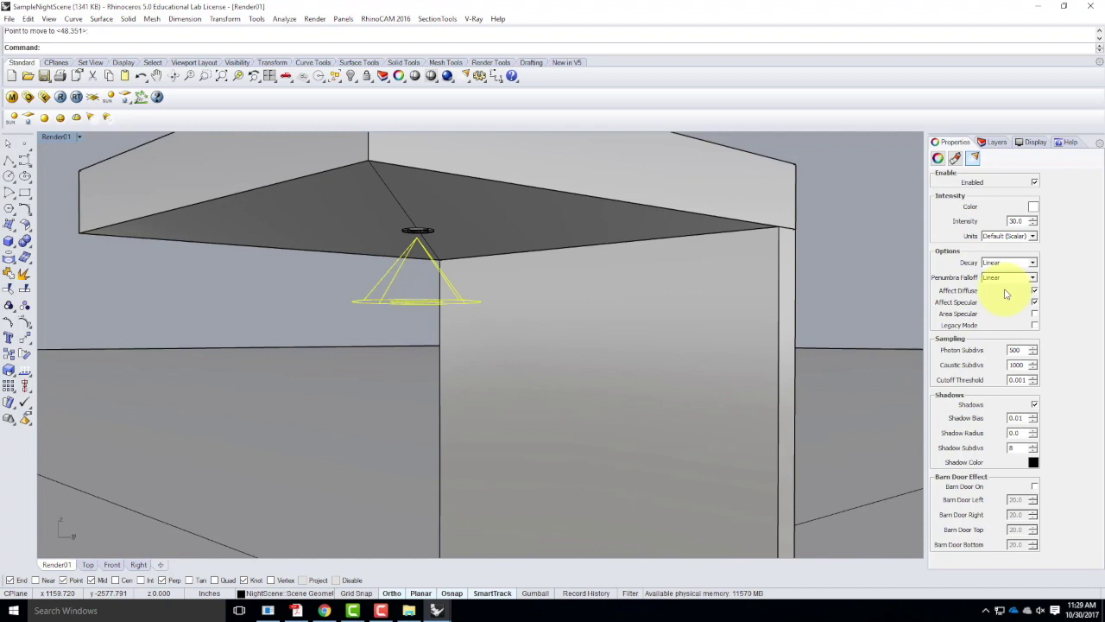
double_click(1015, 350)
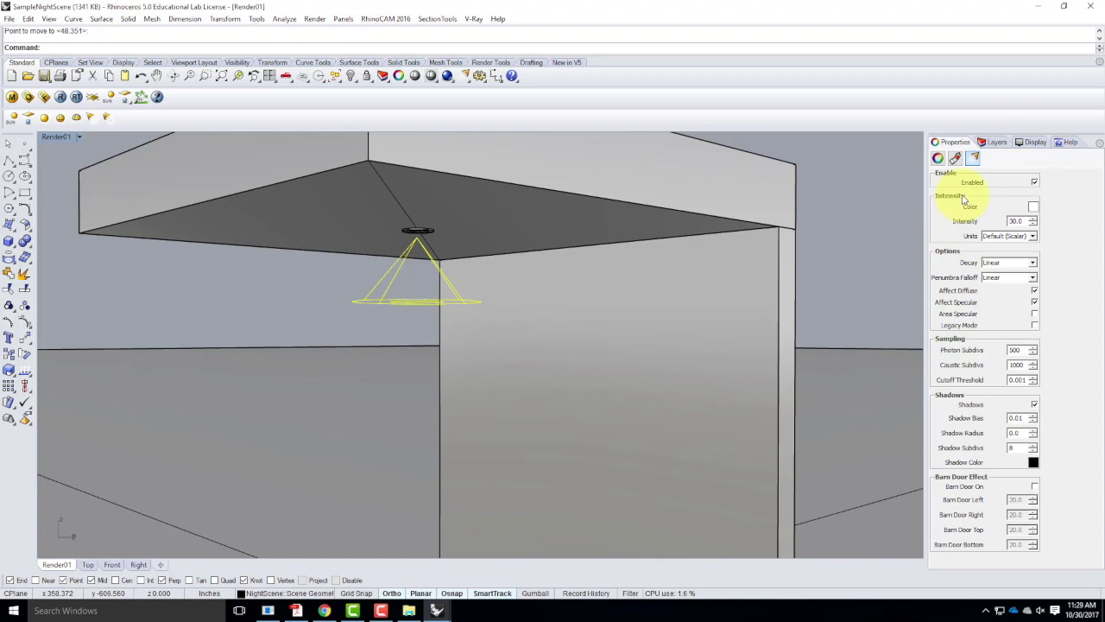
left_click(851, 217)
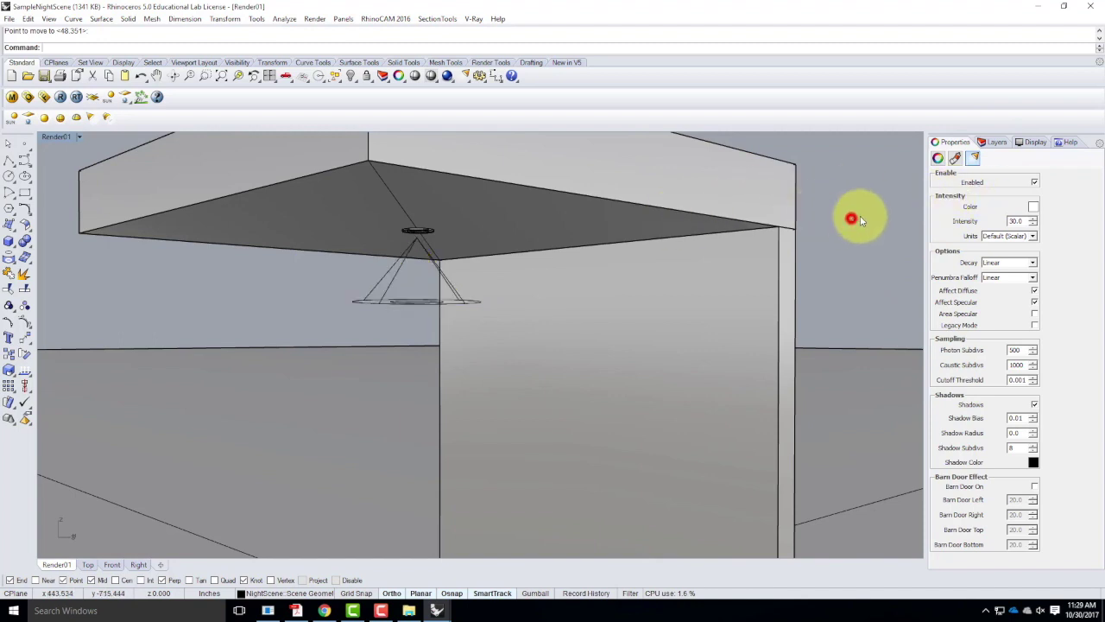
left_click(391, 304)
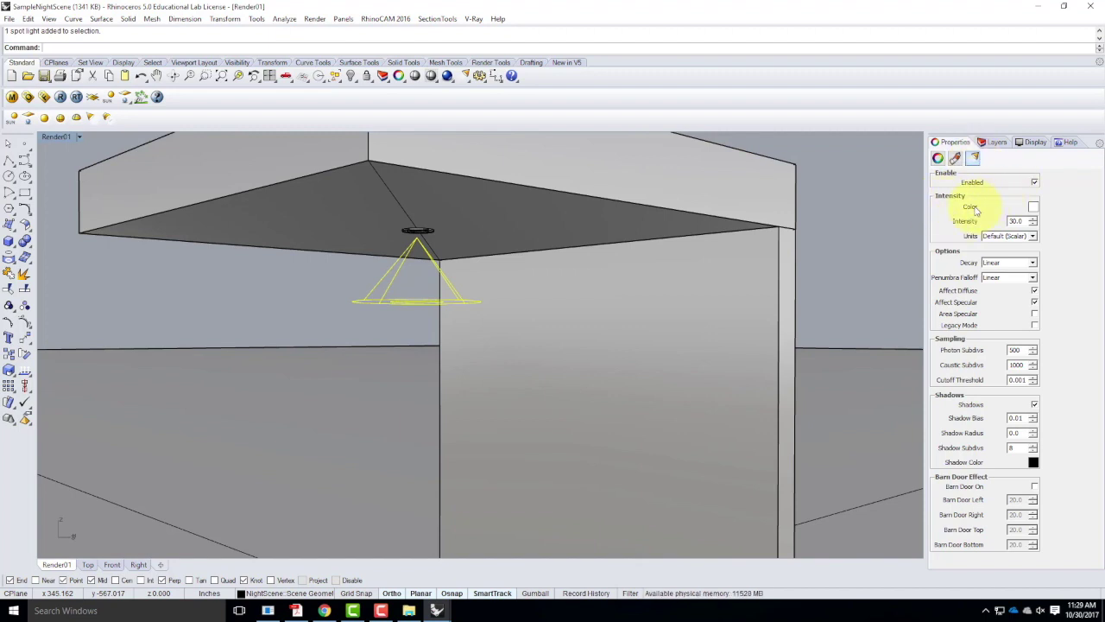
left_click(1034, 207)
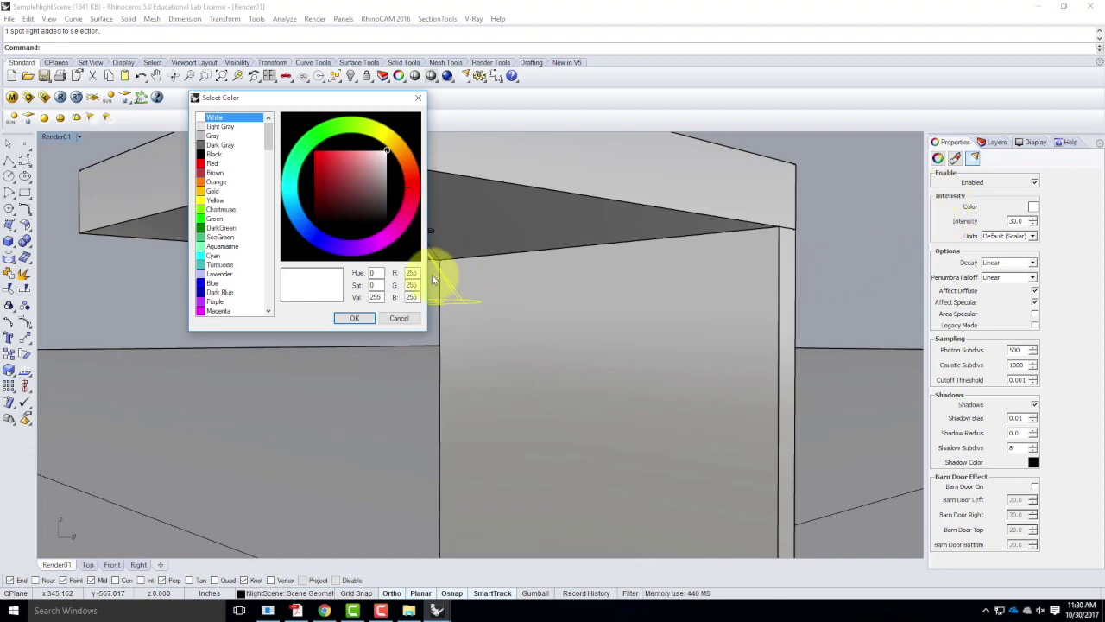
left_click_drag(417, 273, 397, 267)
type("255")
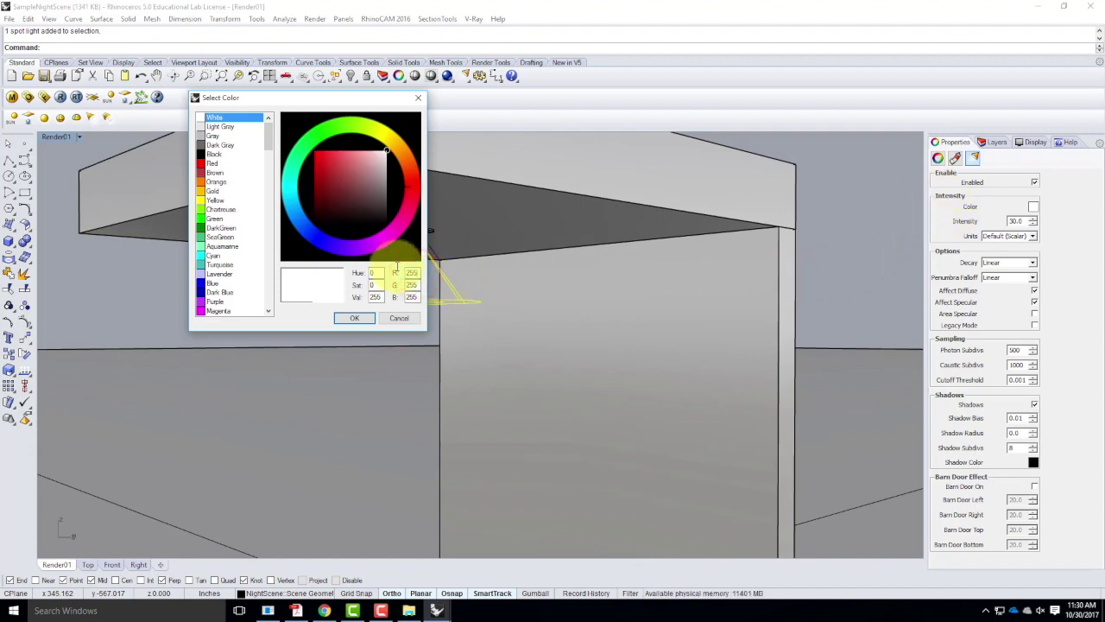
key("Tab")
type("214")
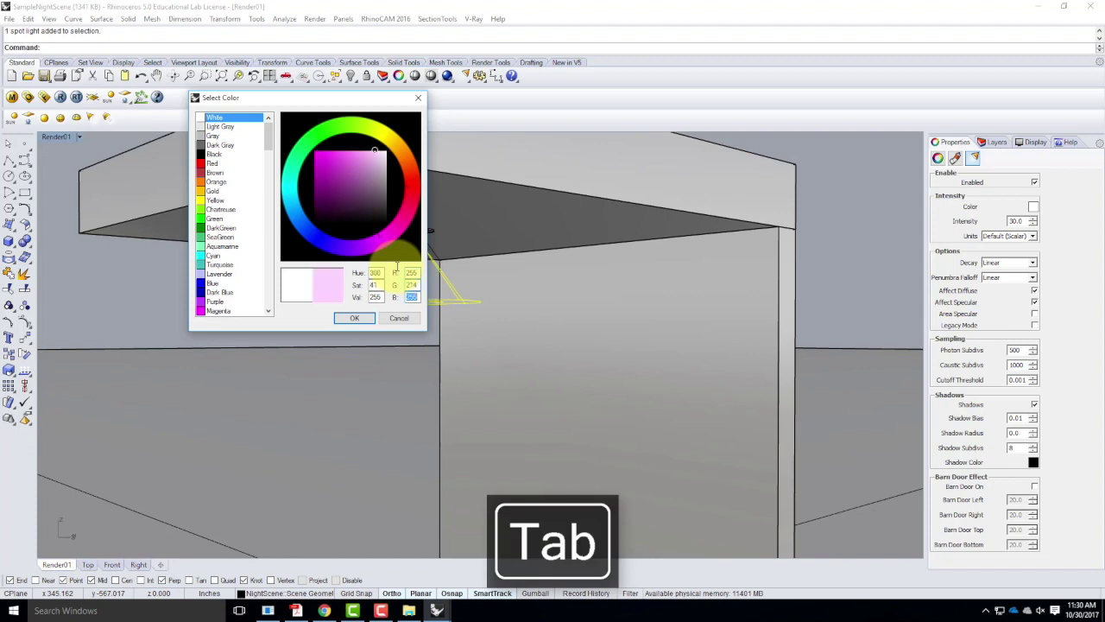
type("170")
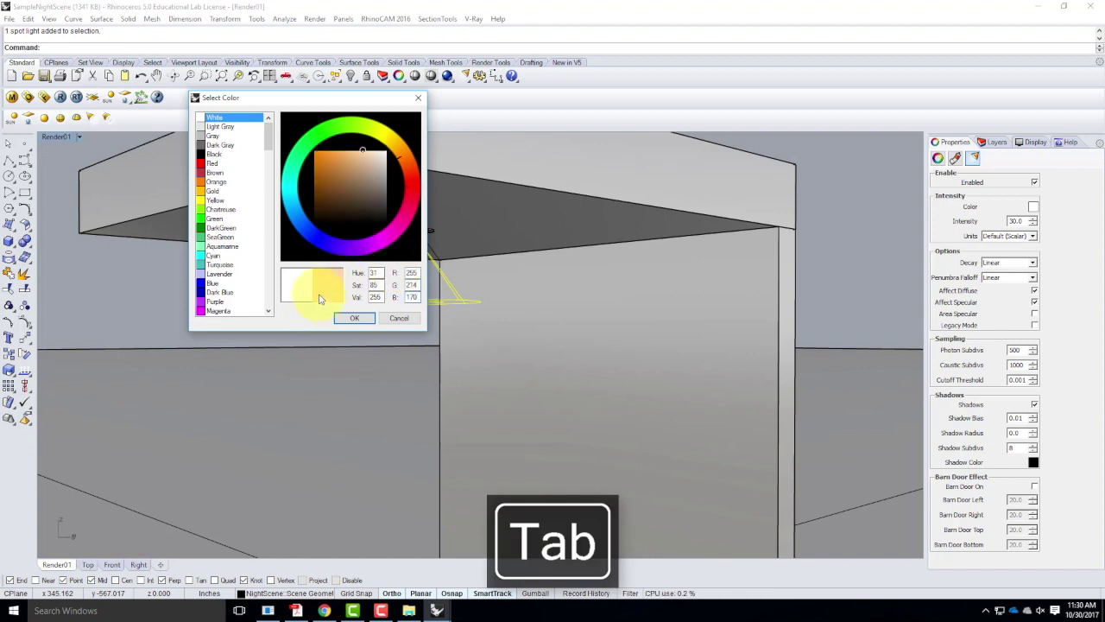
left_click(352, 316)
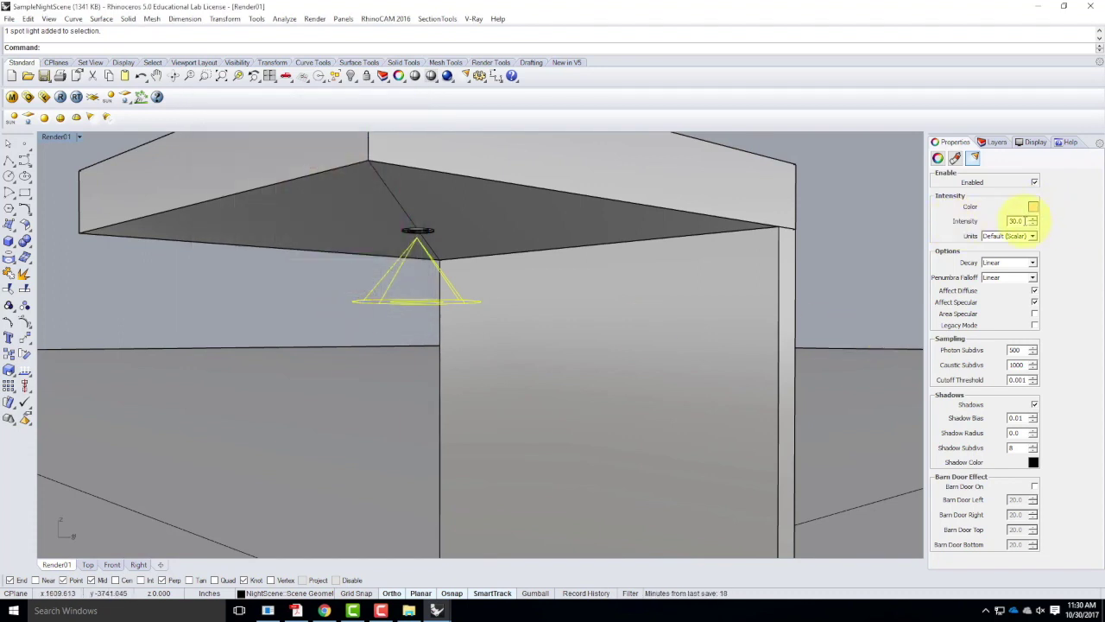
Set the spotlight's intensity to 40 with Radiant power (W) as its units
left_click(1021, 221)
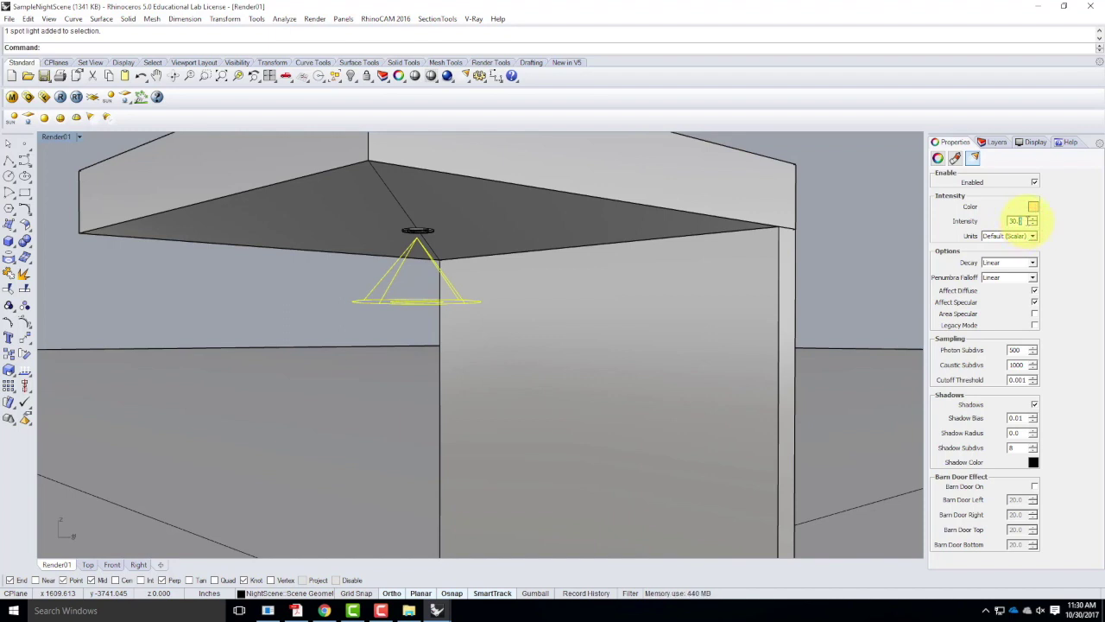
left_click_drag(1026, 221, 955, 207)
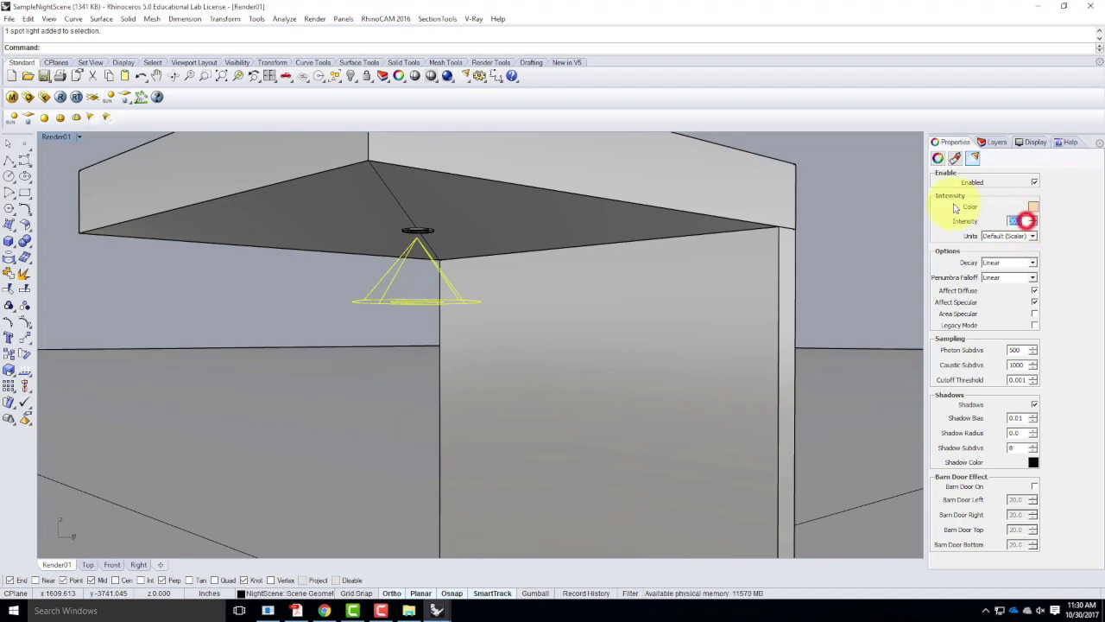
type("40")
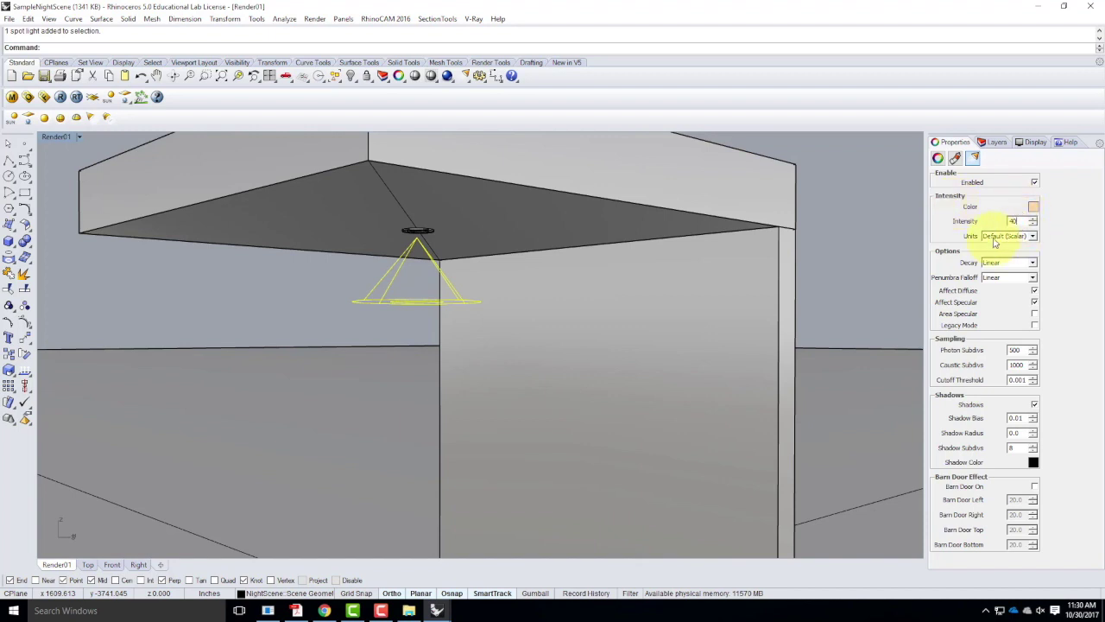
left_click(993, 237)
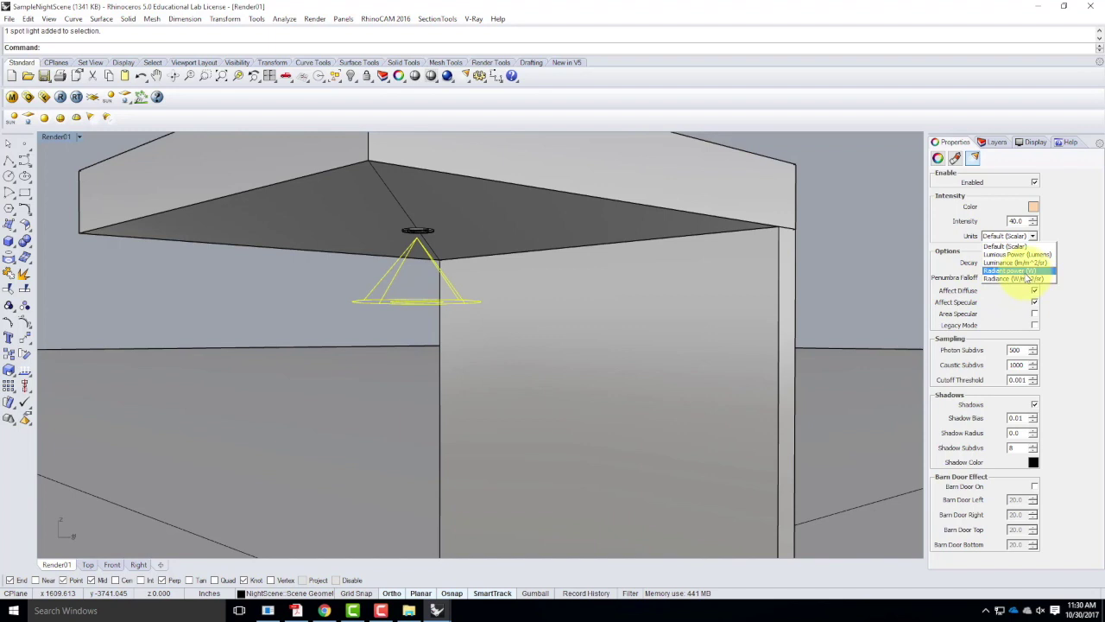
left_click(1024, 273)
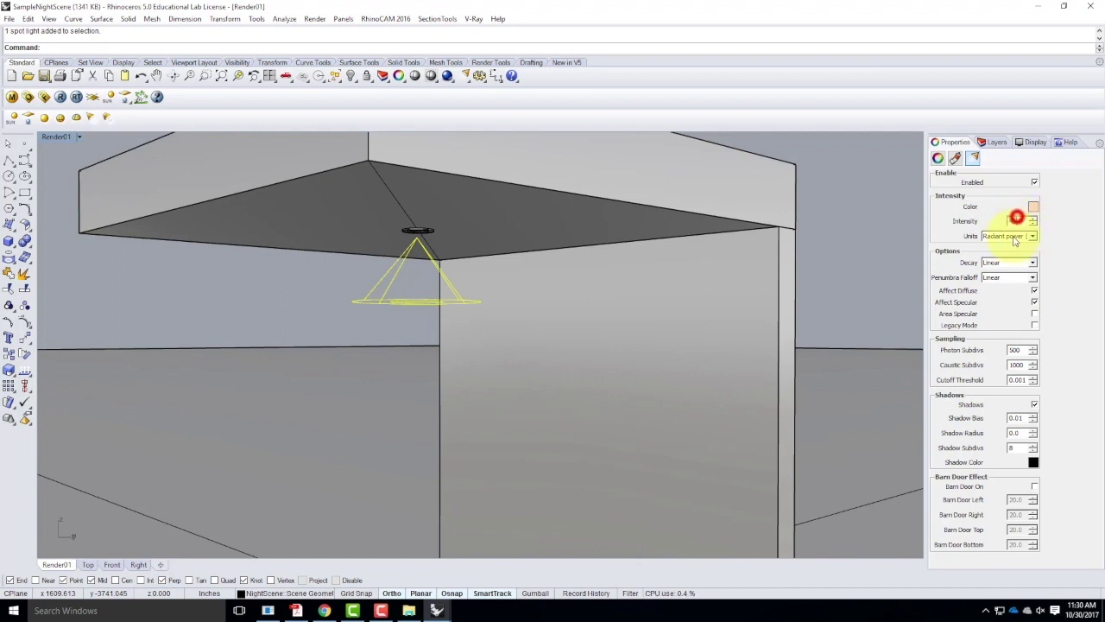
left_click(1007, 235)
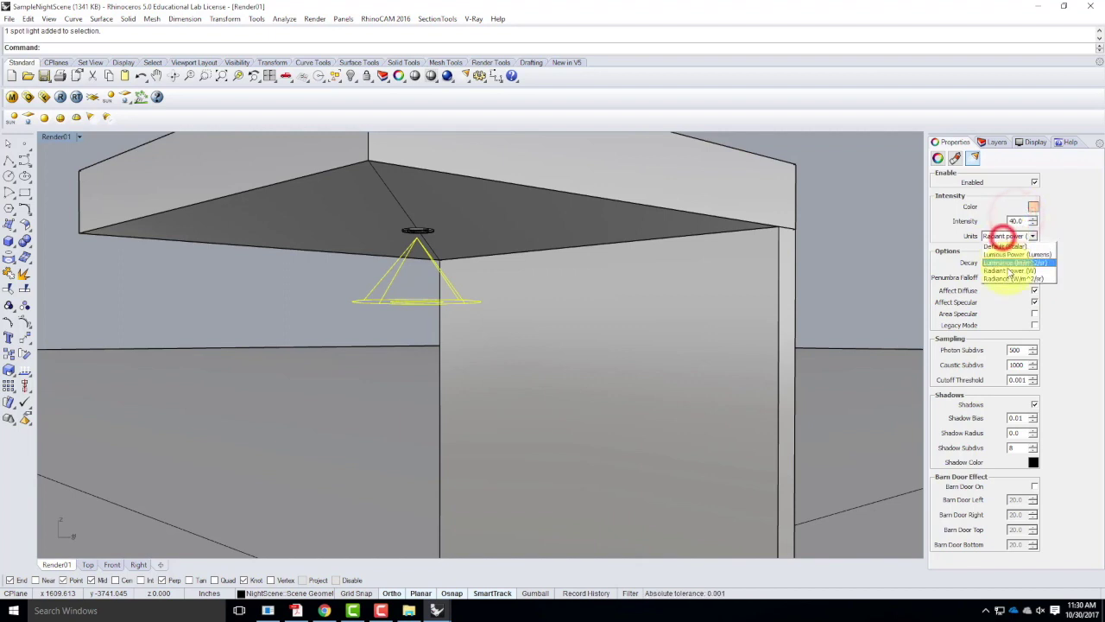
left_click(1084, 293)
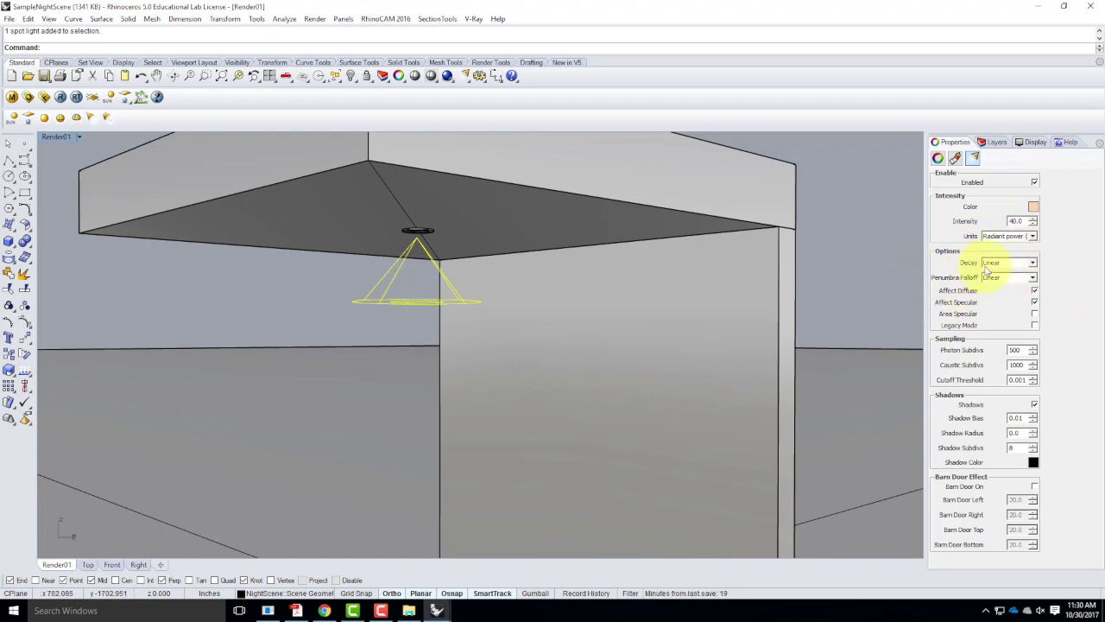
Change the spotlight's decay to Inverse Square
left_click(1002, 263)
left_click(1001, 263)
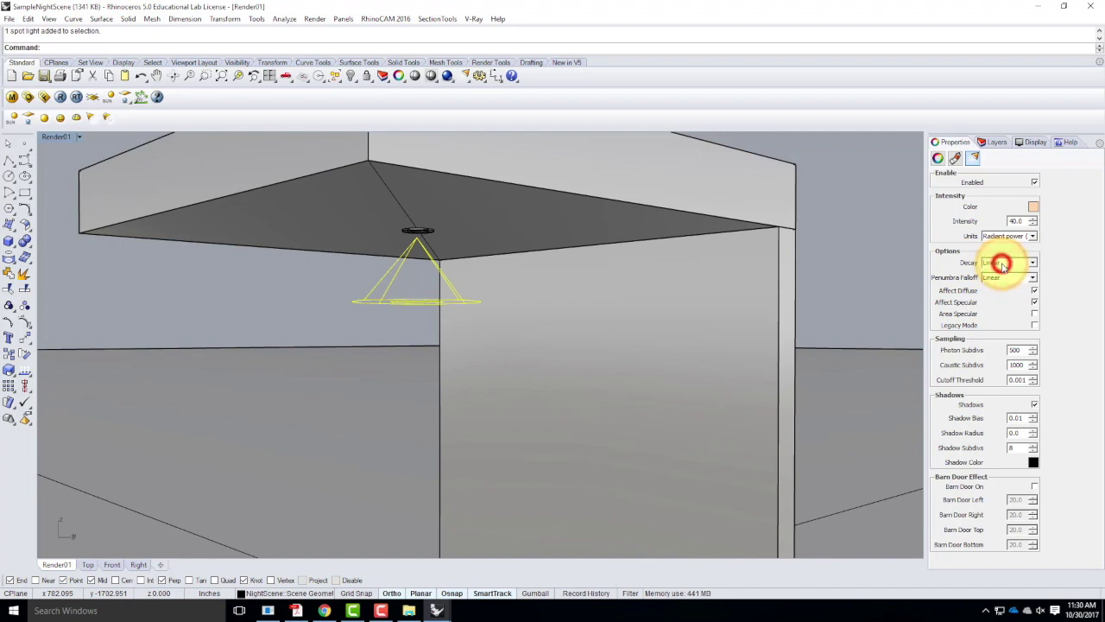
left_click(1033, 263)
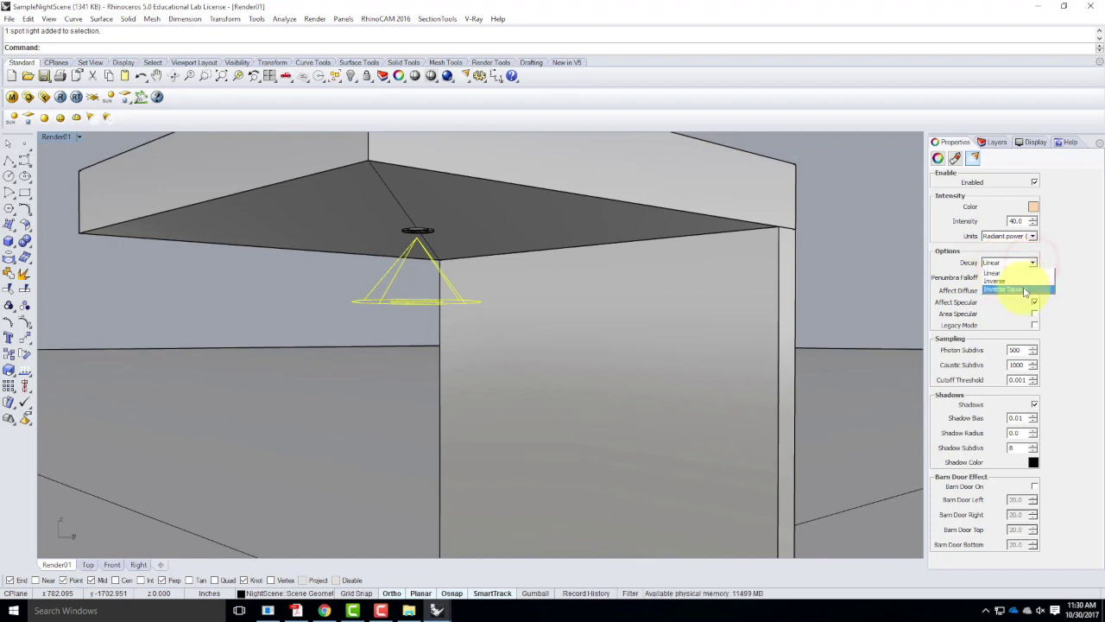
left_click(1023, 290)
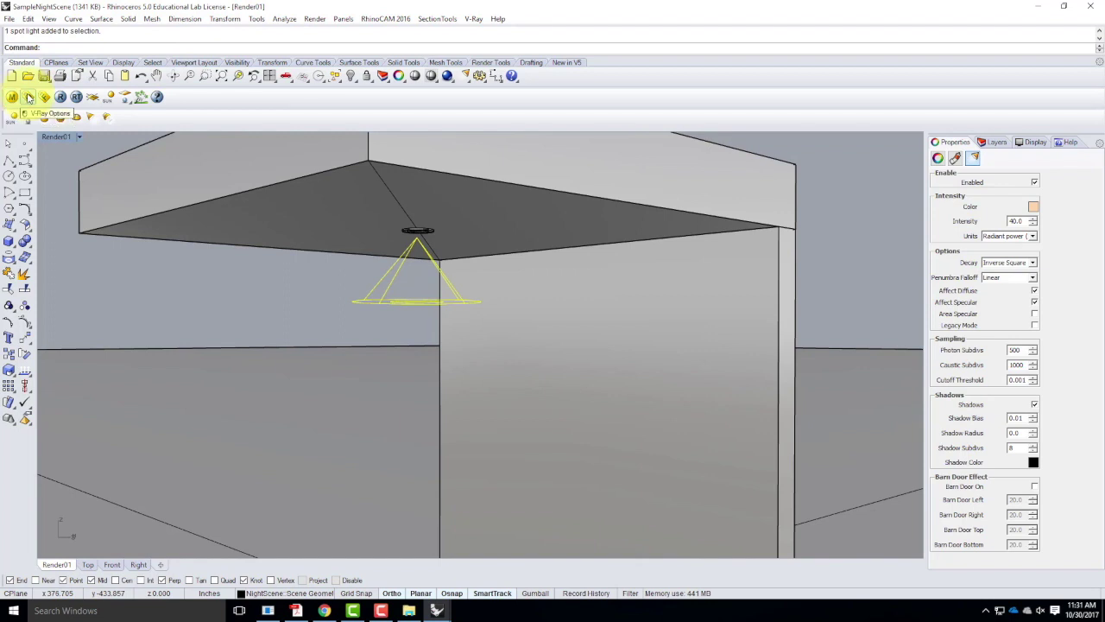
Check the V-Ray camera settings, render the spotlight view, and close the frame buffer
left_click(27, 97)
left_click(508, 235)
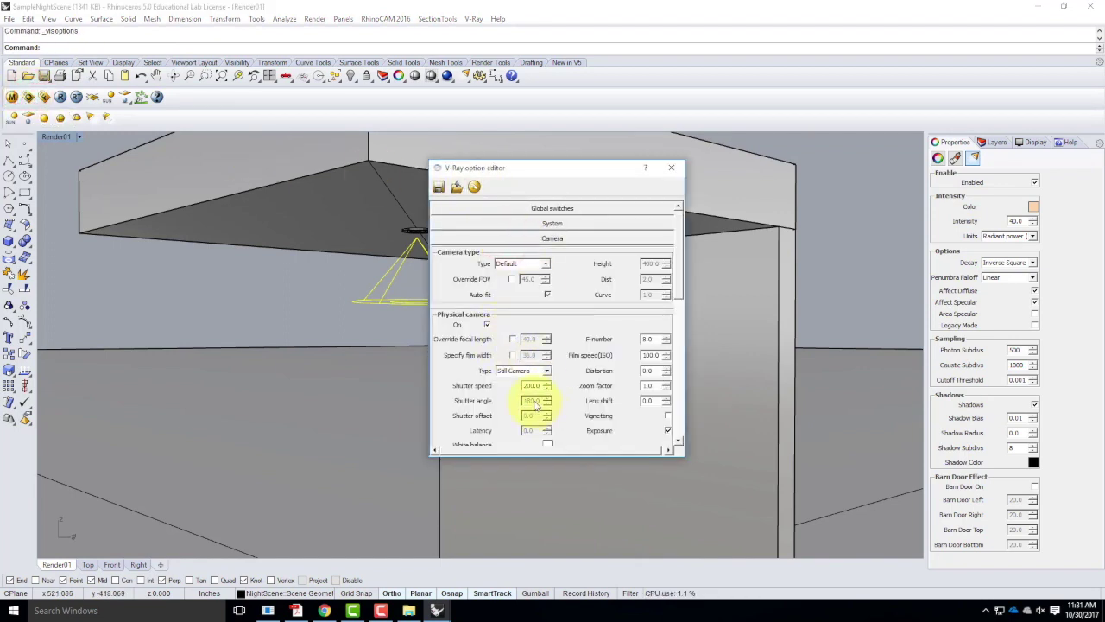
left_click(671, 167)
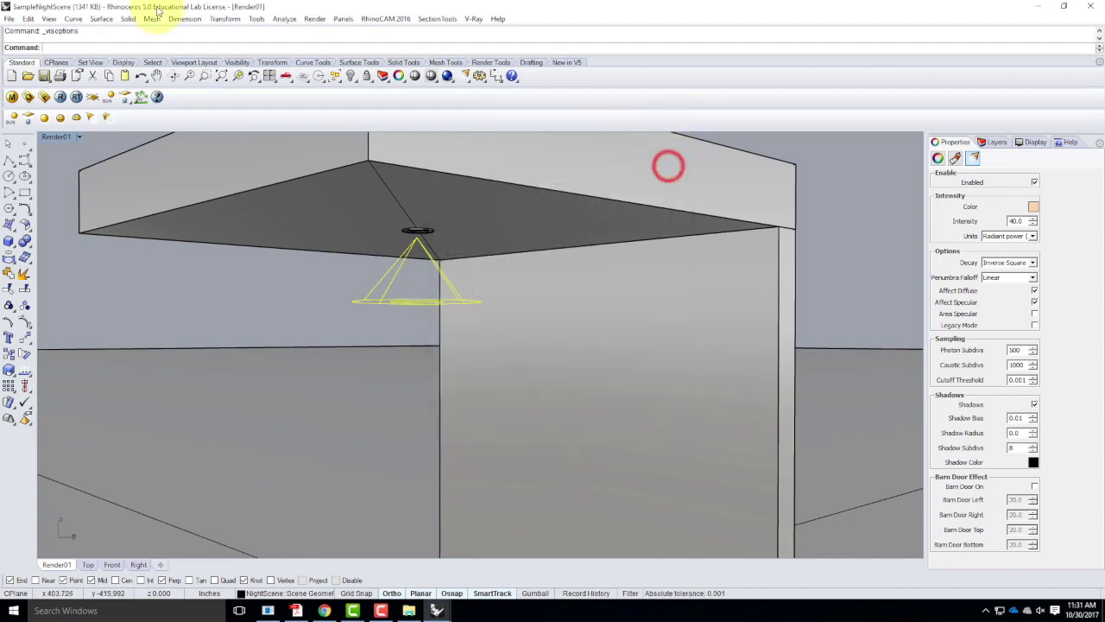
left_click(60, 97)
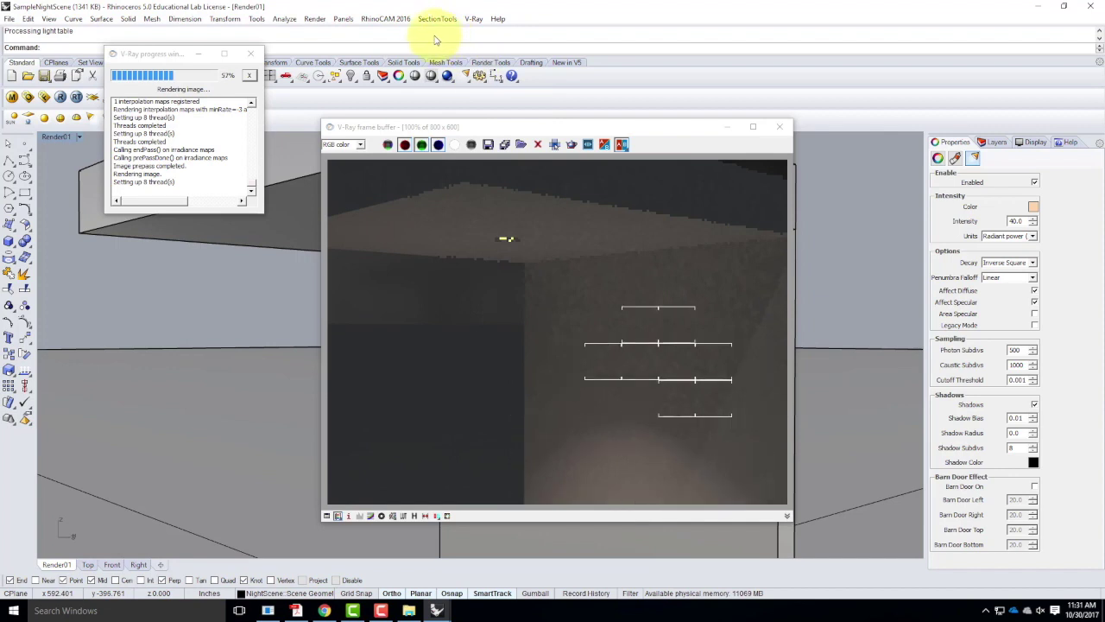
left_click(780, 126)
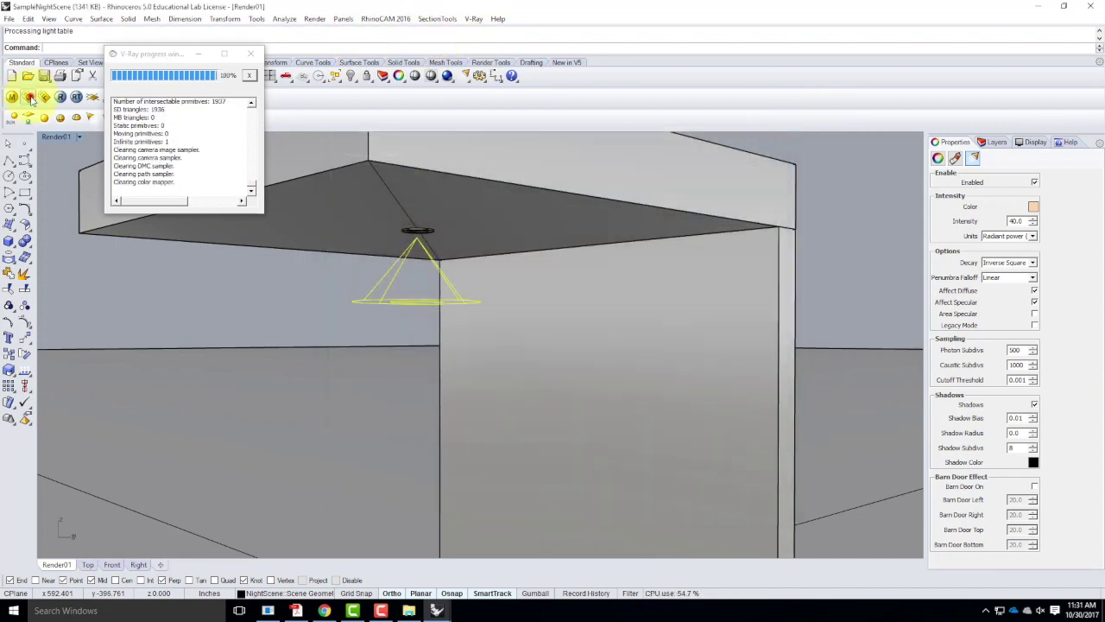
Set the V-Ray physical camera's shutter speed to 100 and close the option editor
left_click(28, 96)
double_click(536, 385)
type("100.0")
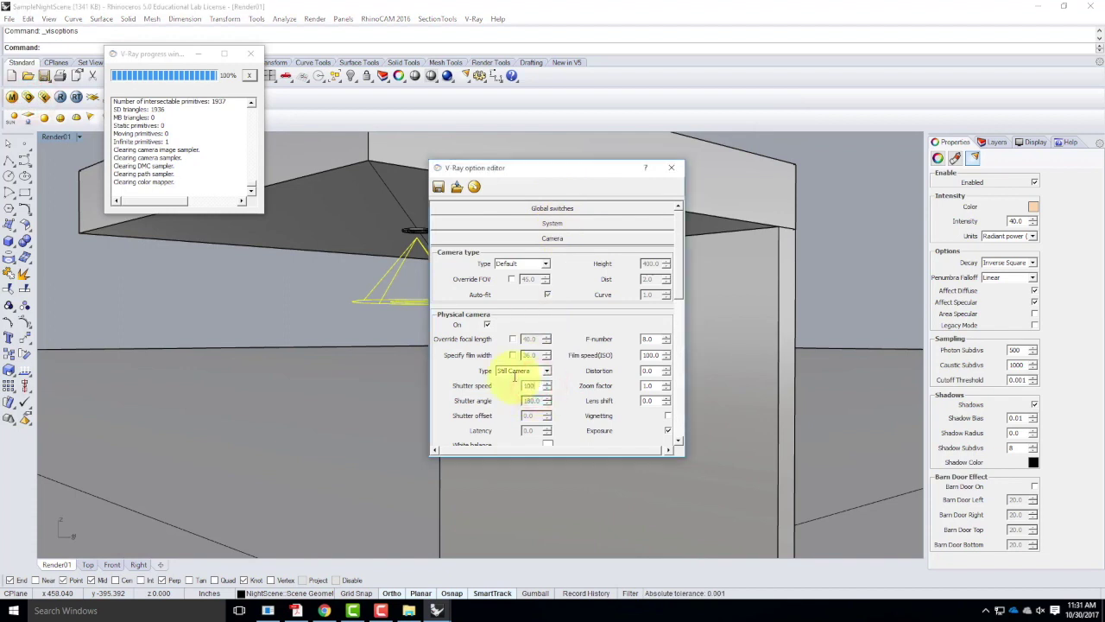
left_click(670, 168)
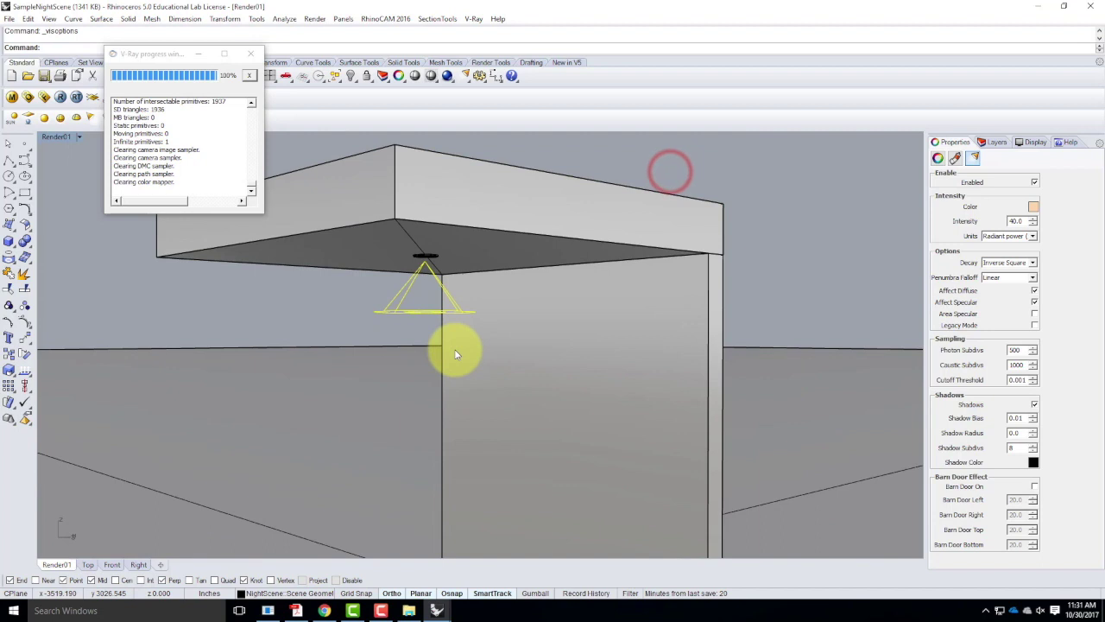
Reframe the Render01 view to show the wall down to the ground, render it with V-Ray, and close the frame buffer
scroll(565, 302, "down", 5)
scroll(511, 533, "up", 2)
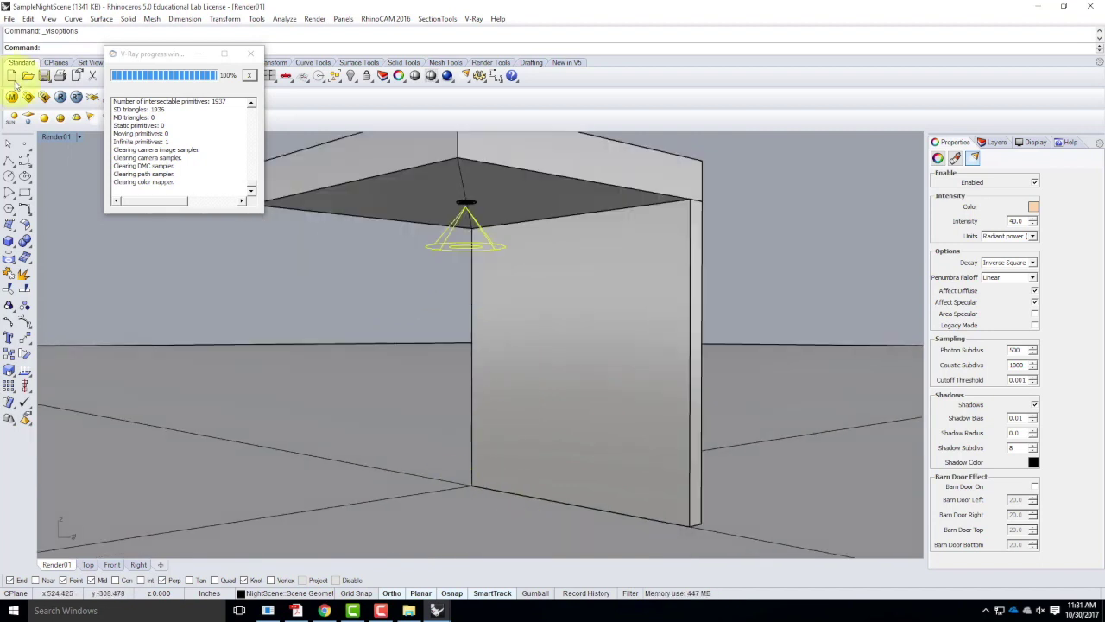
left_click(62, 137)
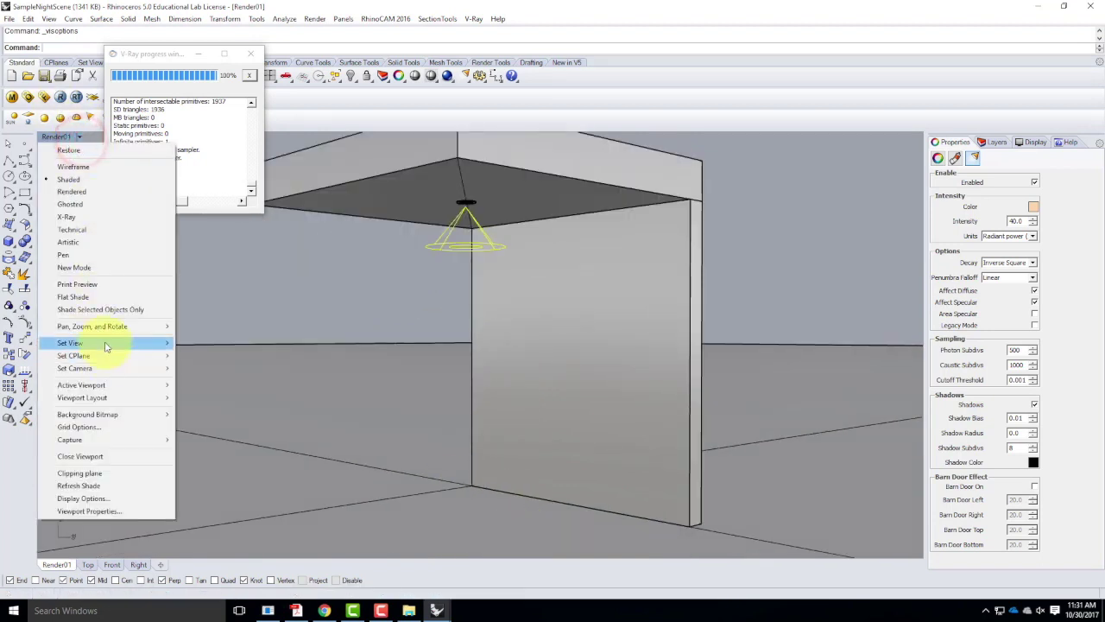
mouse_move(106, 347)
left_click(254, 494)
left_click(63, 98)
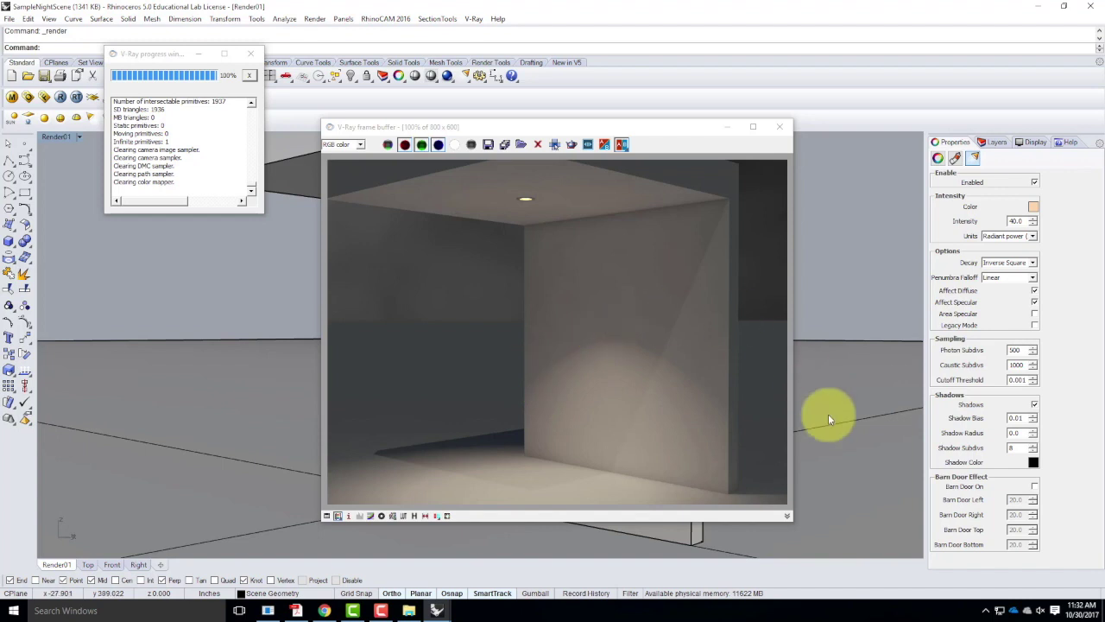
left_click(780, 126)
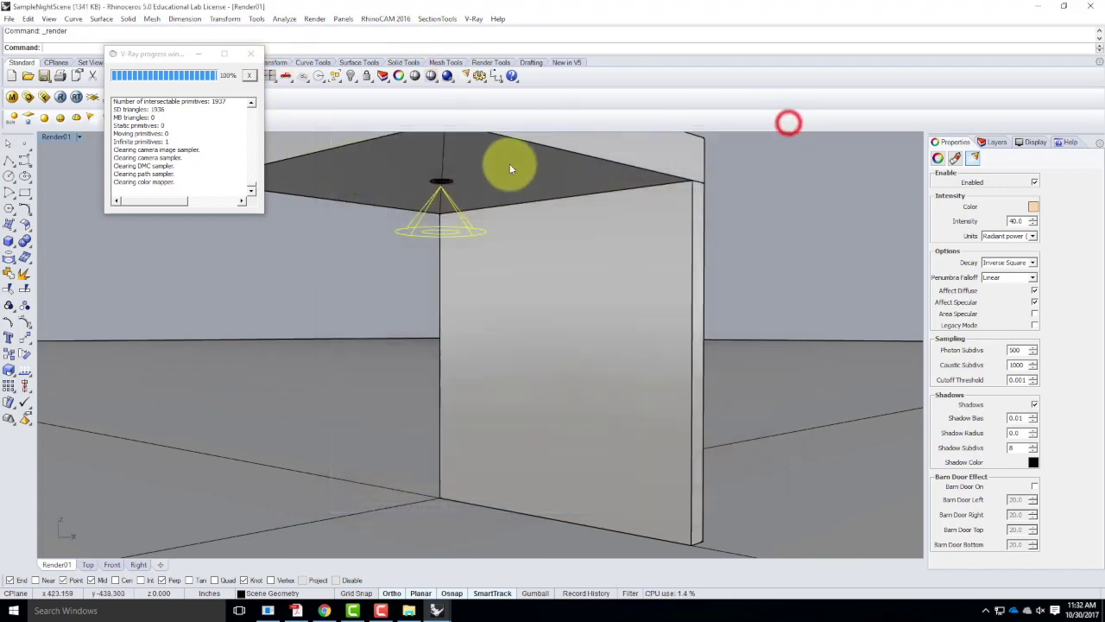
Move the can light together with its spotlight straight toward the wall in the Top view
left_click(435, 182)
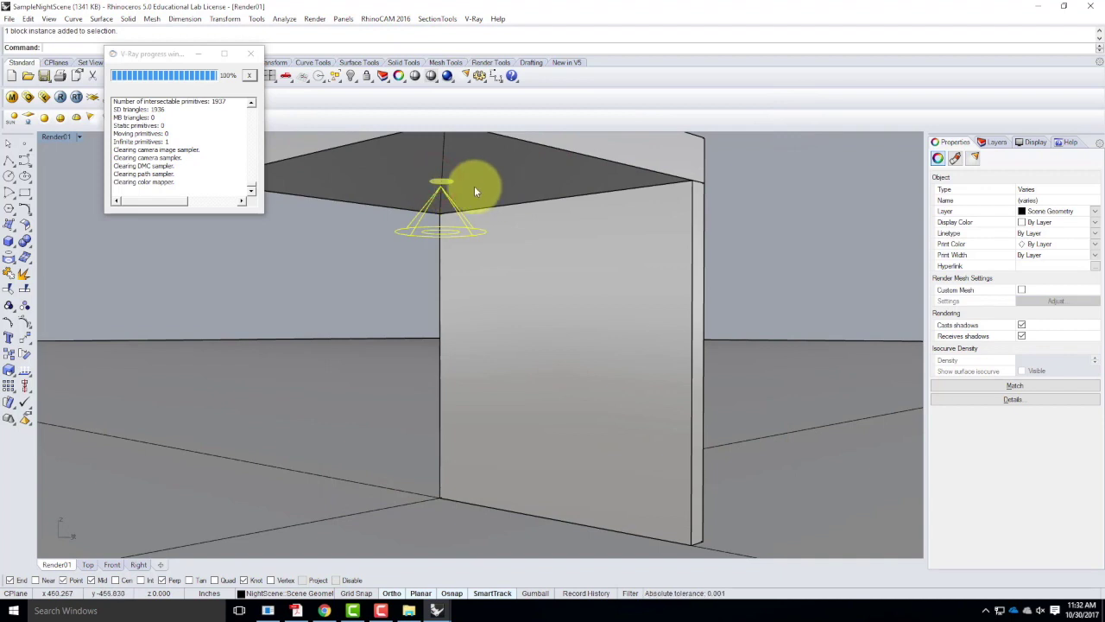
type("Move")
key("Return")
double_click(62, 138)
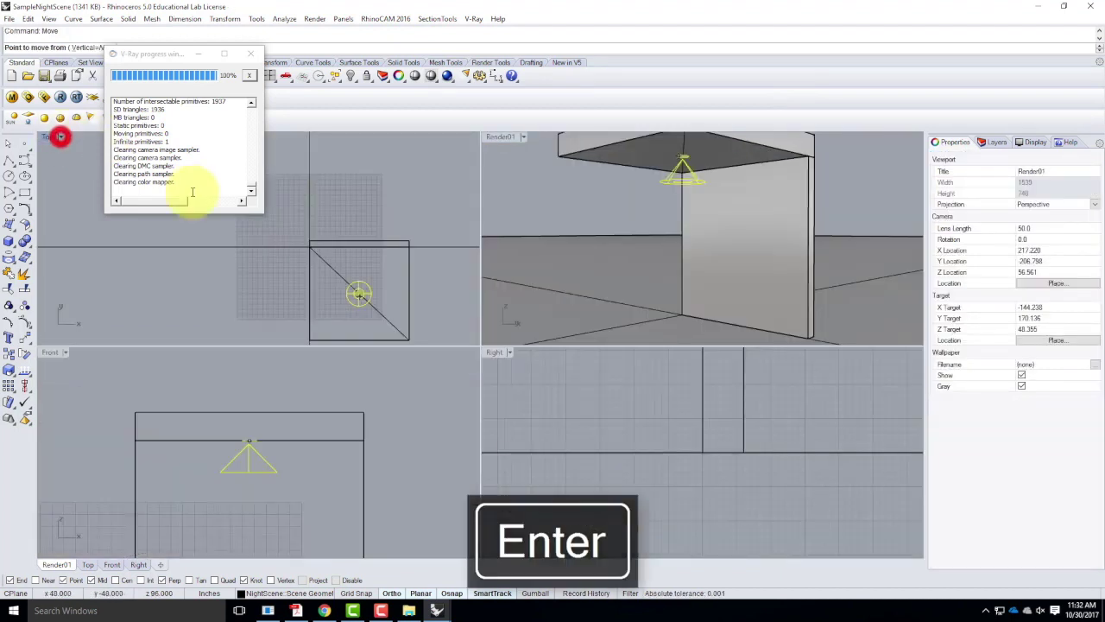
left_click(440, 296)
left_click(440, 271)
Maximize the Render01 view, render it with V-Ray, and close the frame buffer
left_click(503, 139)
double_click(503, 138)
left_click(55, 99)
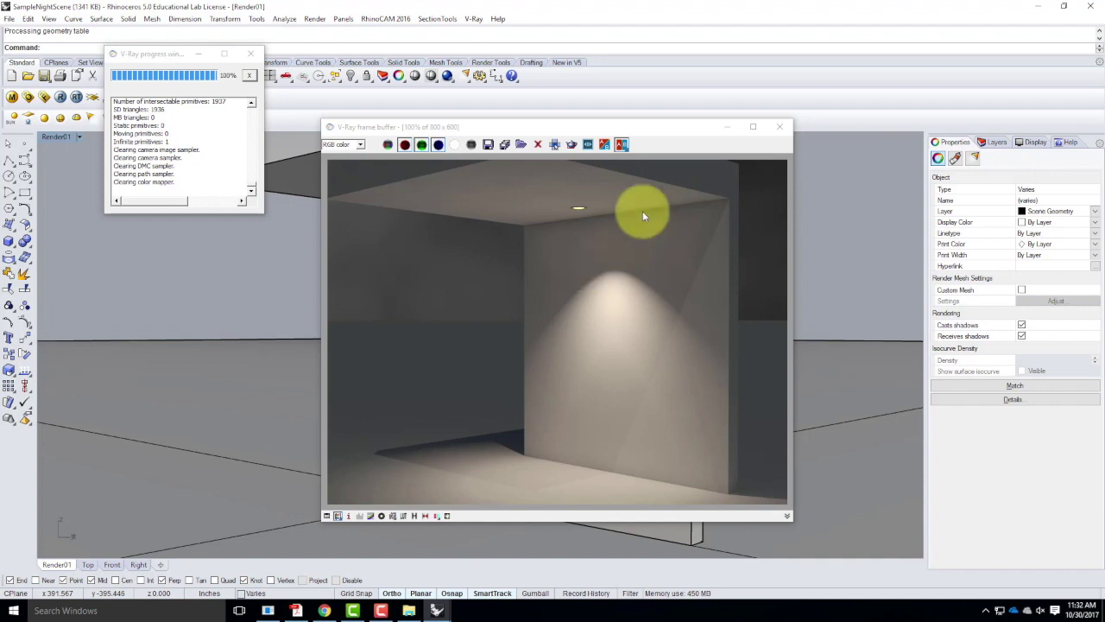
left_click(780, 126)
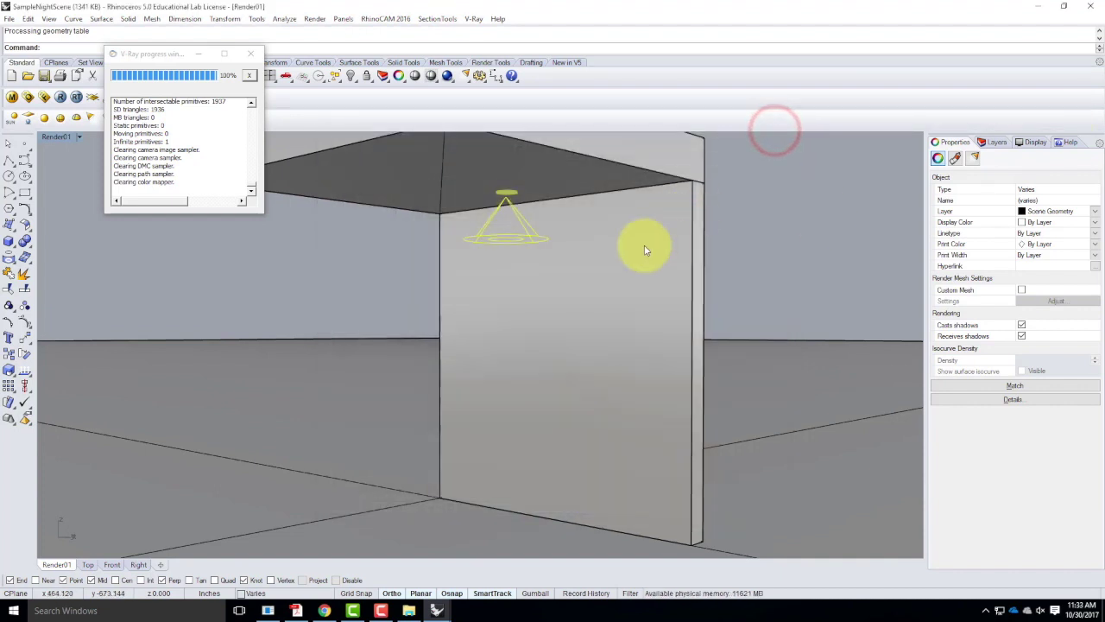
Select only the spotlight beneath the can light and bring up the layer list
left_click(702, 230)
left_click(488, 235)
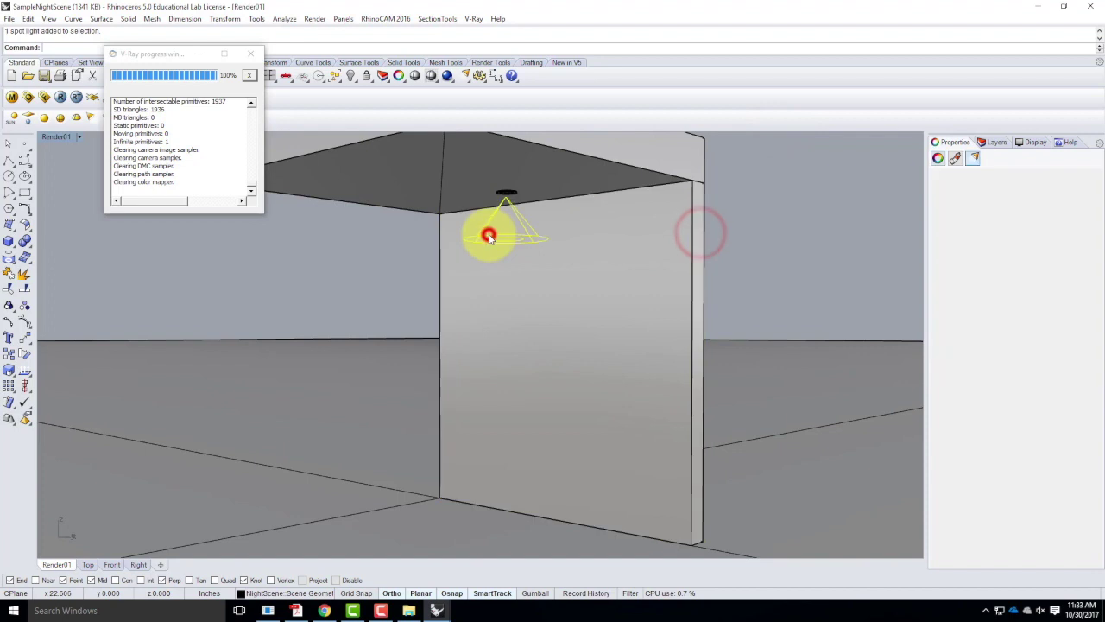
left_click(996, 142)
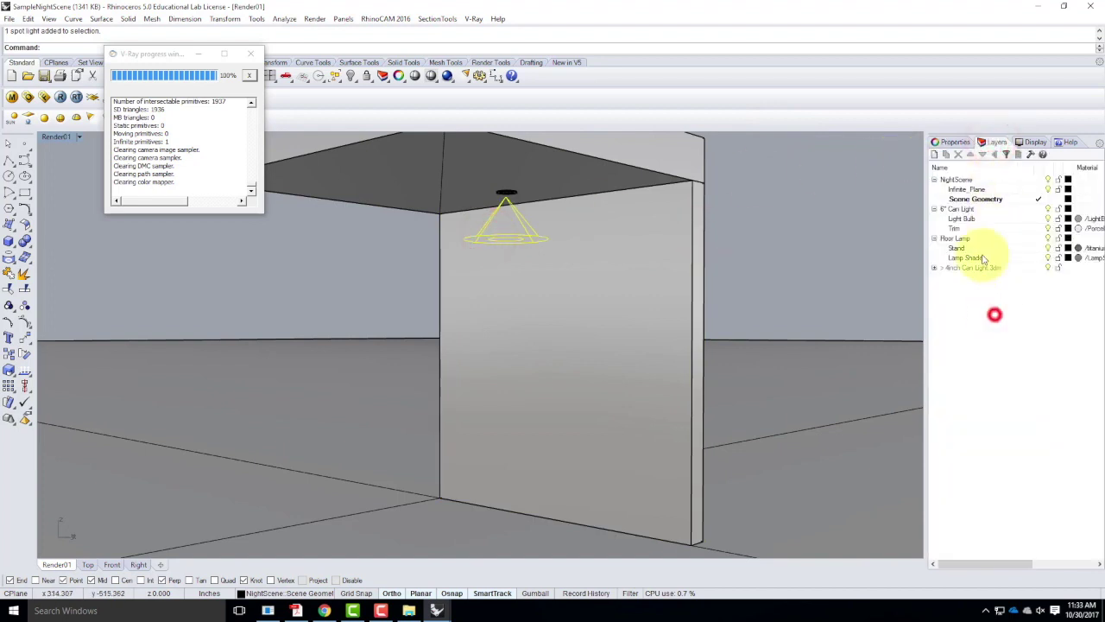
Try to delete the 6" Can Light and Floor Lamp layers
left_click(958, 210)
left_click(957, 239, "shift")
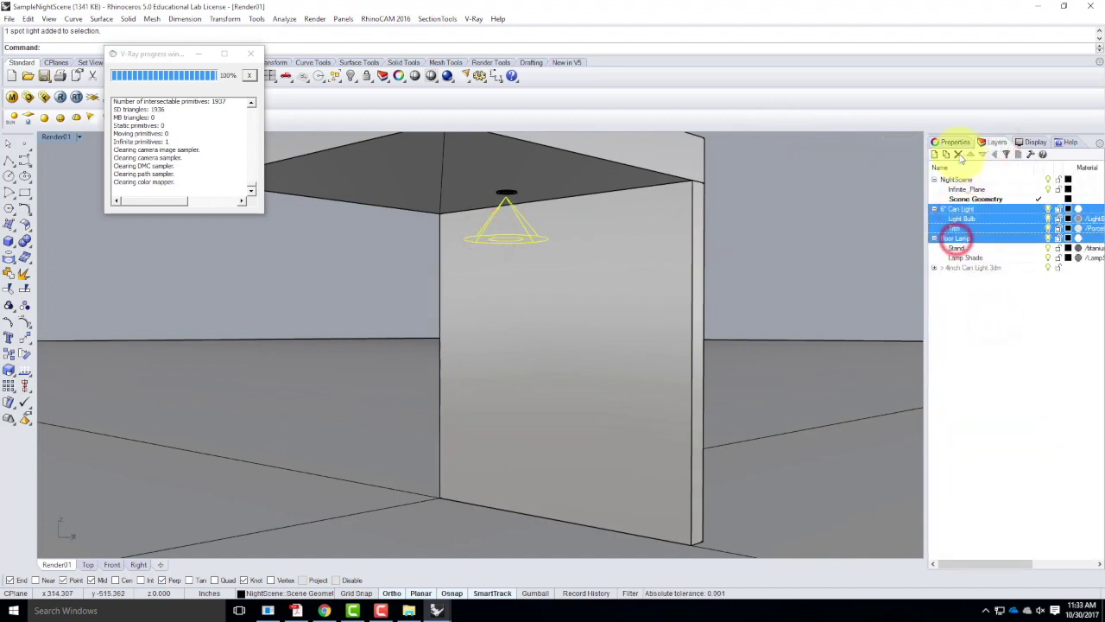
left_click(957, 154)
left_click(665, 338)
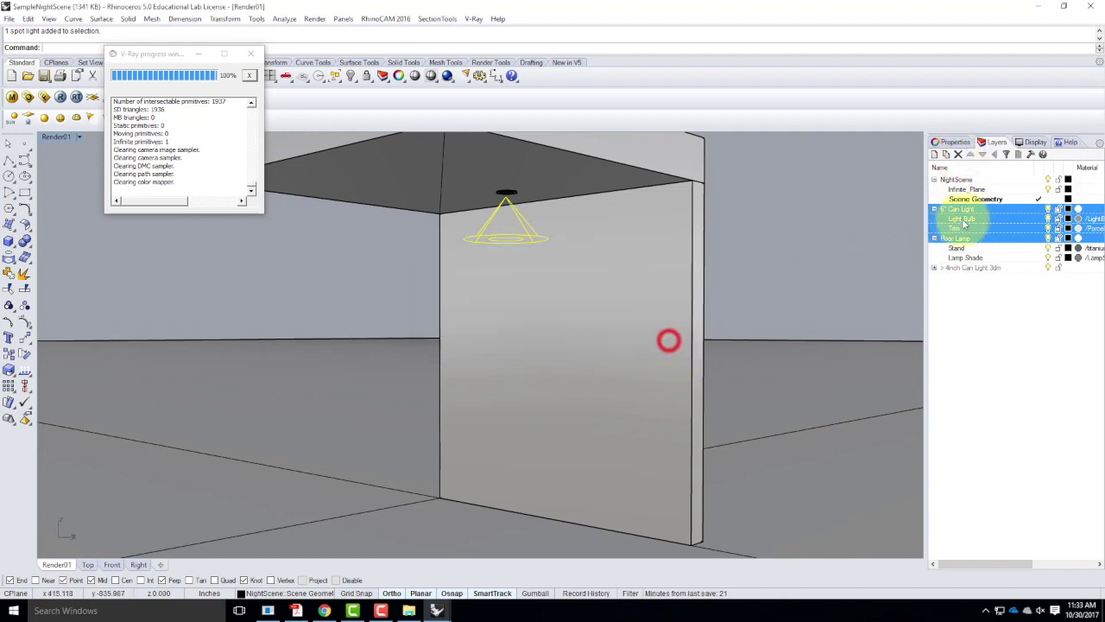
Collapse the 6" Can Light and Floor Lamp layers and create a new layer named V-Ray Lights
left_click(933, 209)
left_click(933, 219)
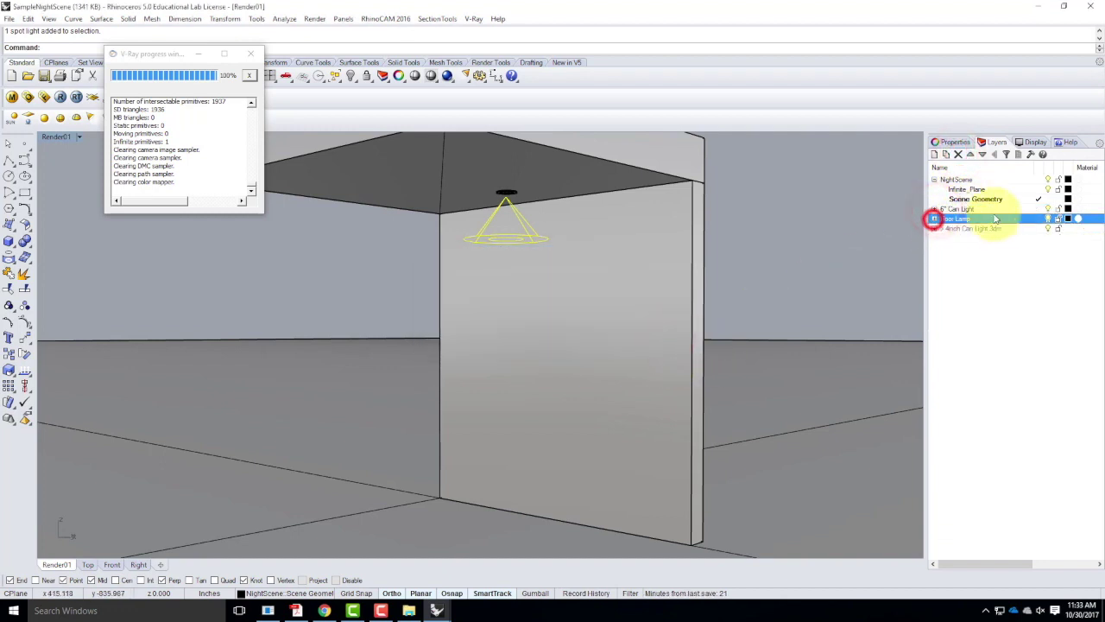
left_click(934, 154)
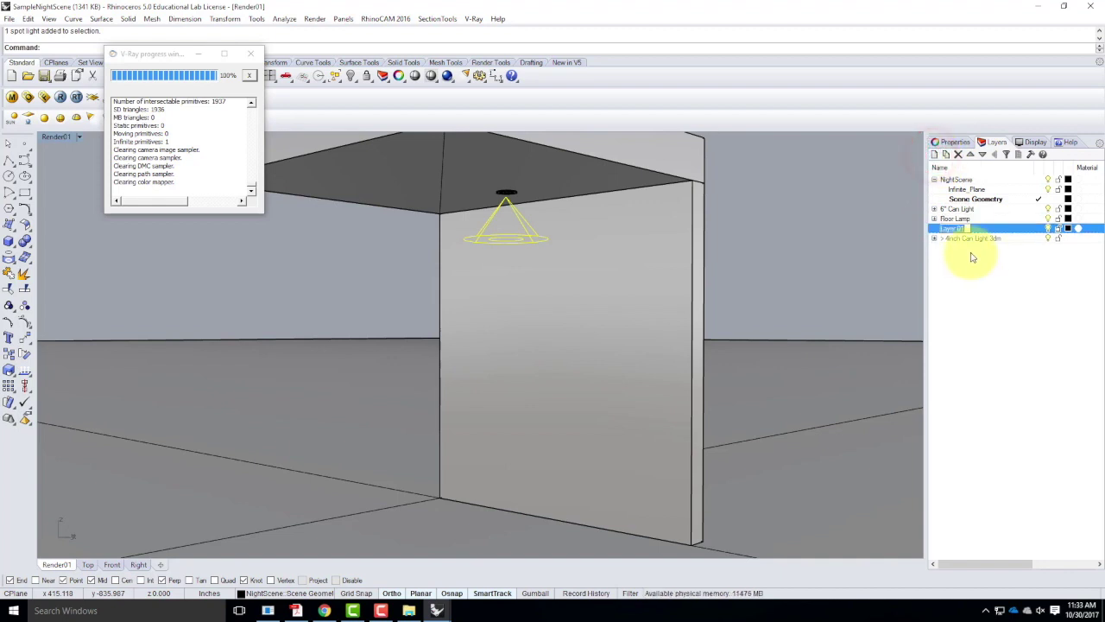
type("Lighting")
key("Return")
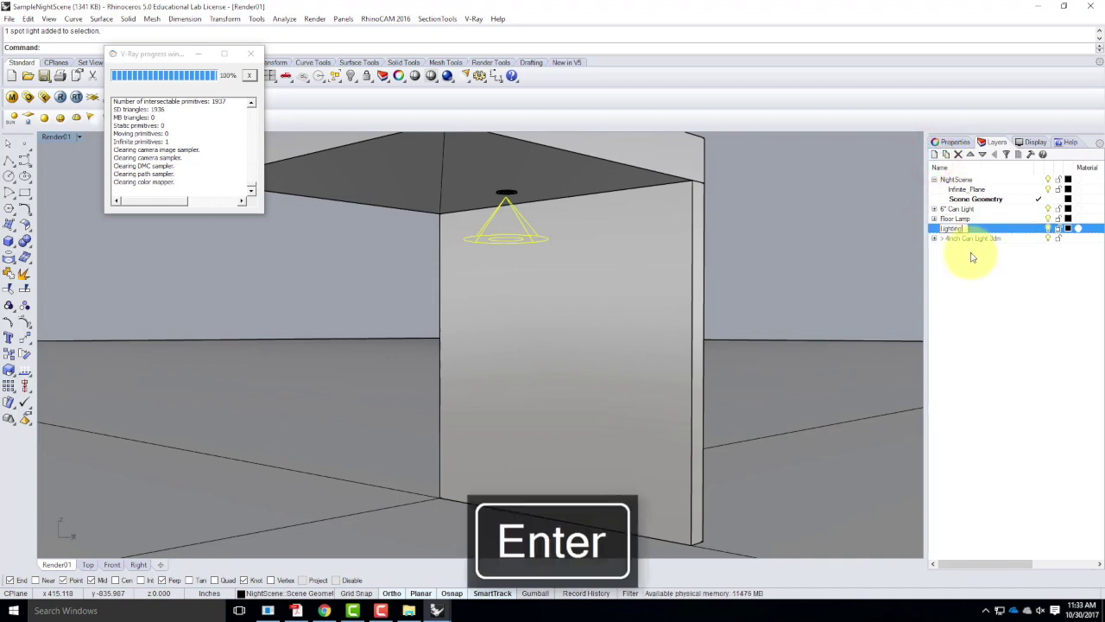
left_click(957, 230)
left_click(961, 228)
left_click(962, 229)
left_click_drag(962, 228, 933, 230)
type("R")
key("BackSpace")
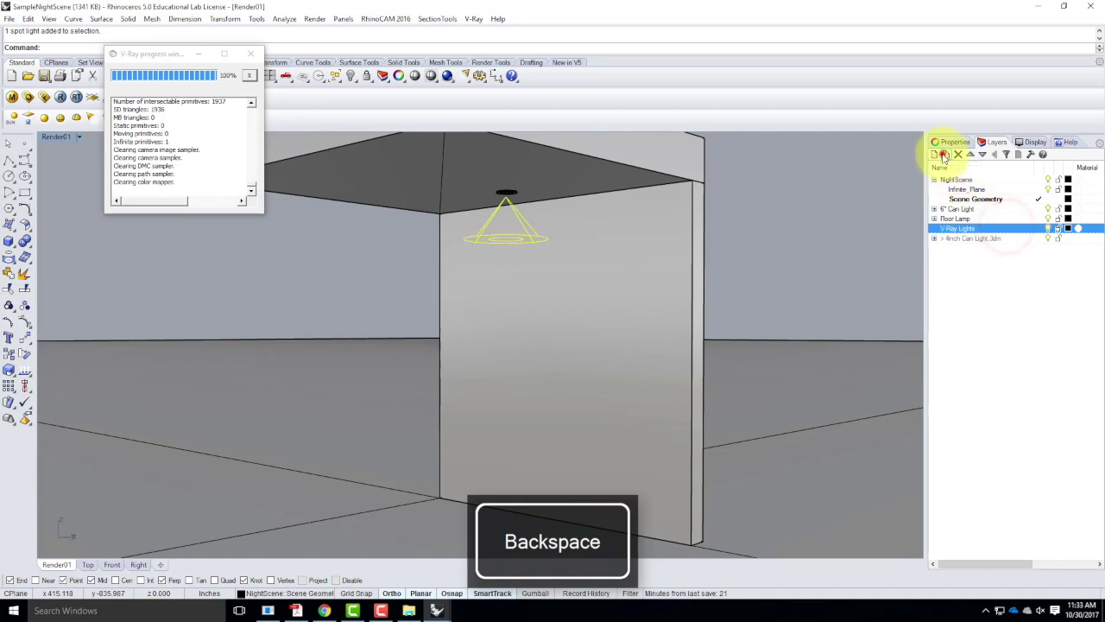
Add two sublayers named 1-1 Spot Light and 1-2 Spot Light under the V-Ray Lights layer
left_click(945, 154)
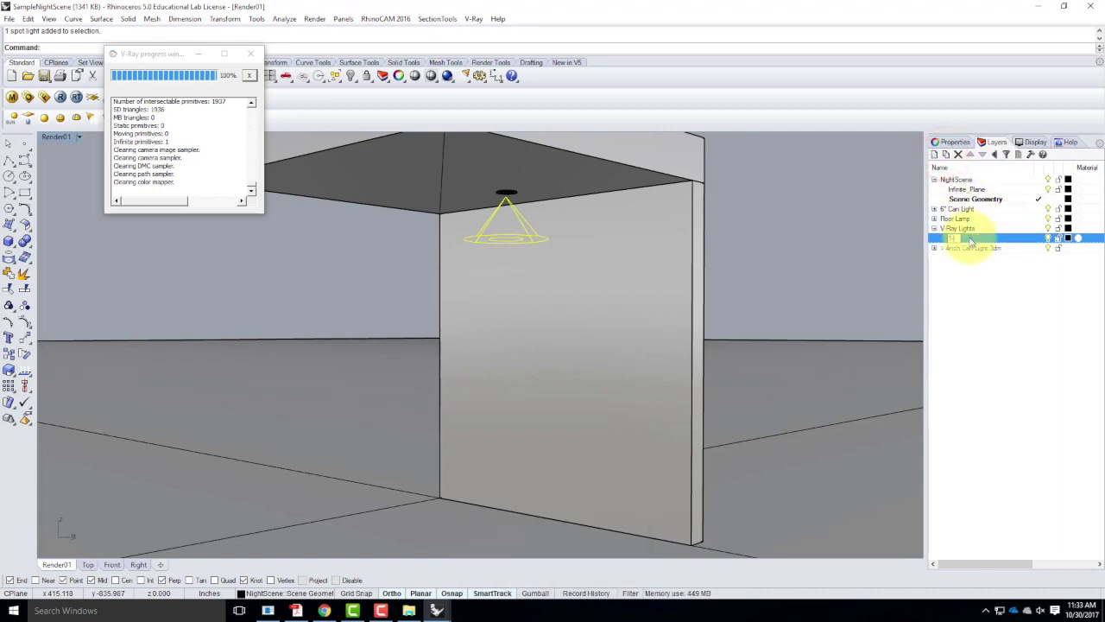
key("BackSpace")
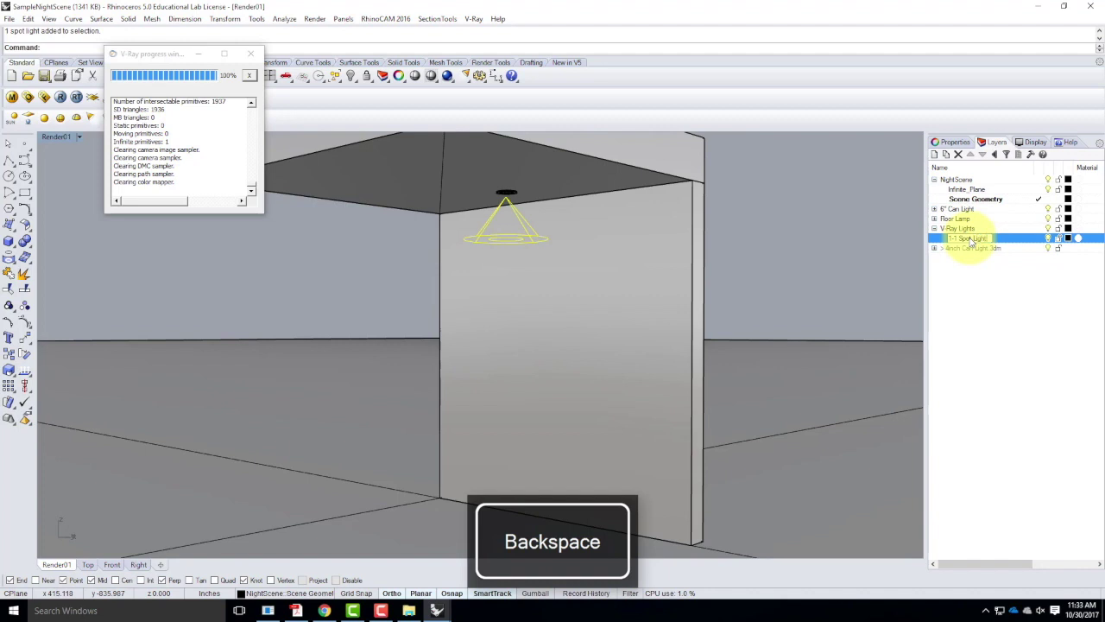
left_click(976, 288)
left_click(962, 228)
left_click(947, 156)
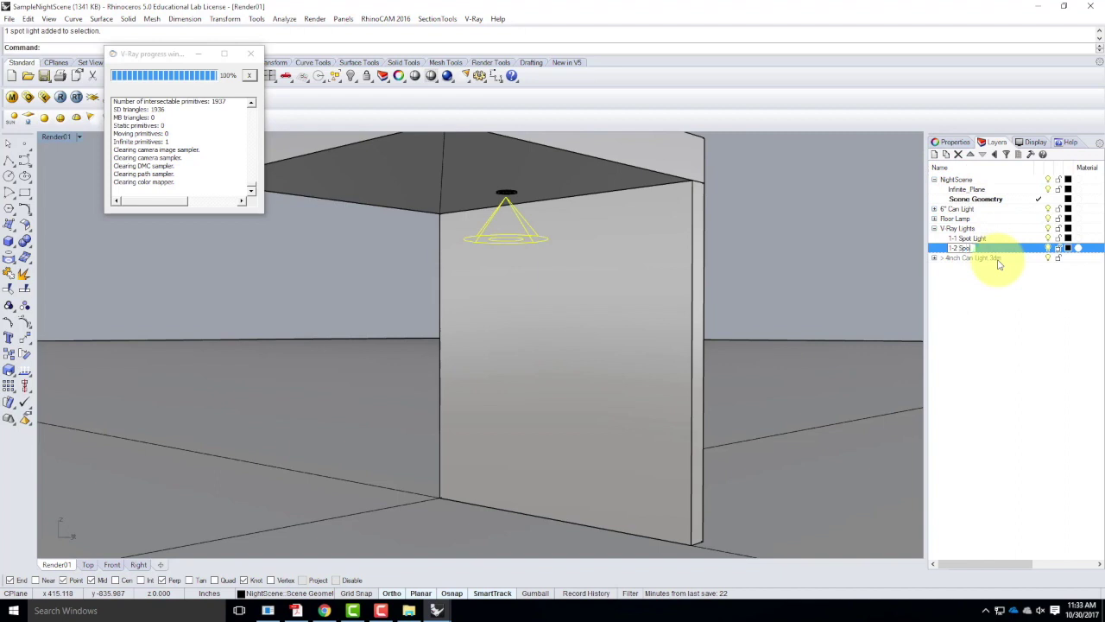
left_click(1009, 333)
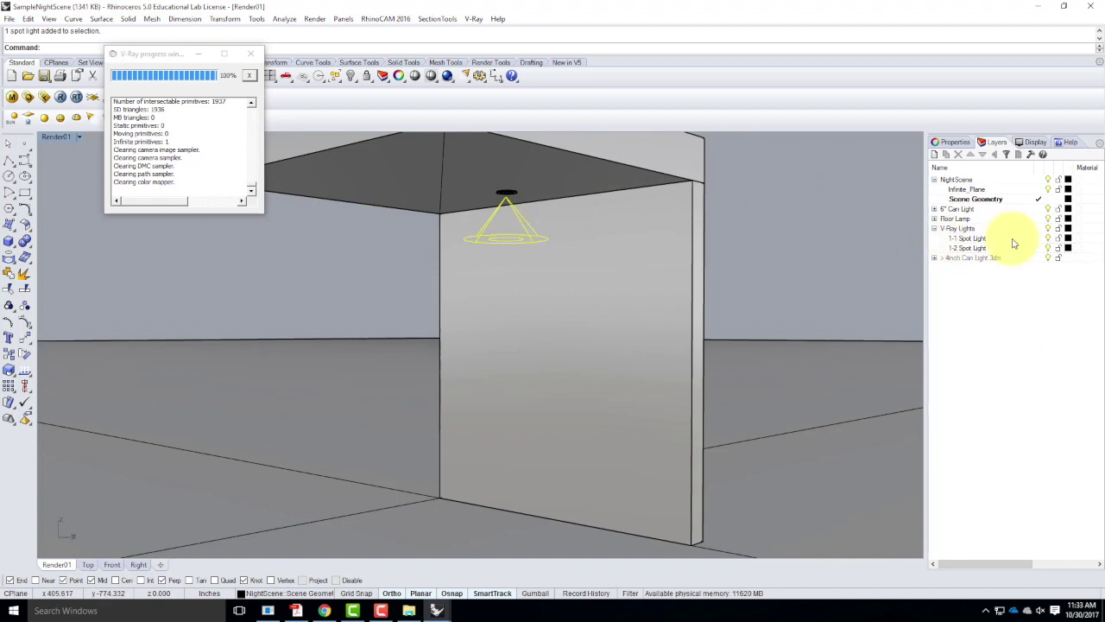
Assign the selected spotlight to the 1-1 Spot Light layer and turn that layer off
right_click(972, 238)
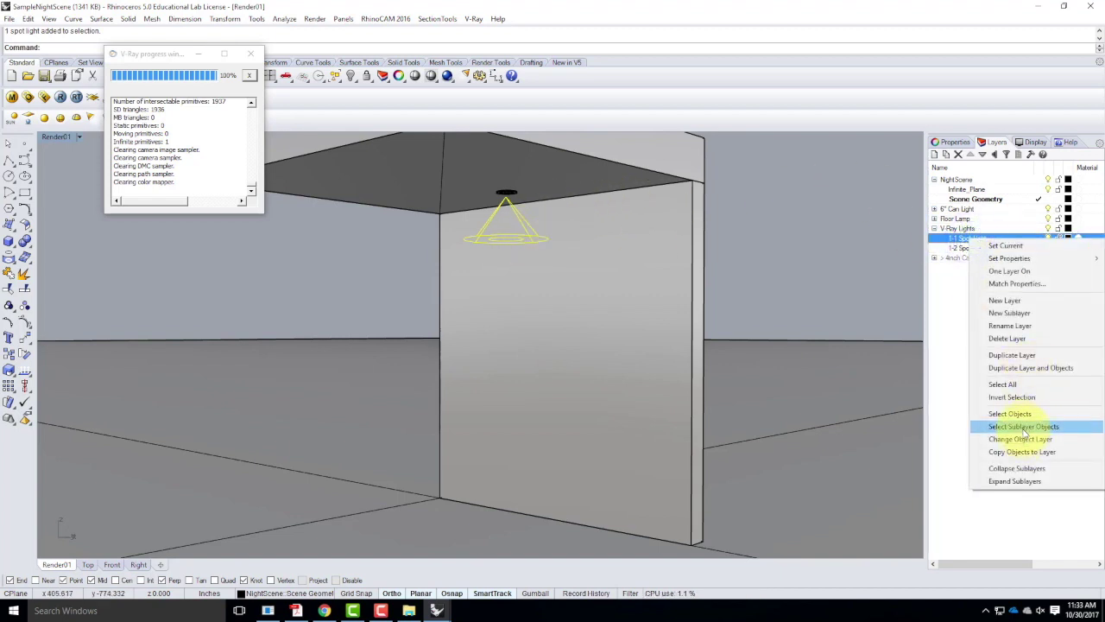
left_click(1018, 440)
left_click(1048, 239)
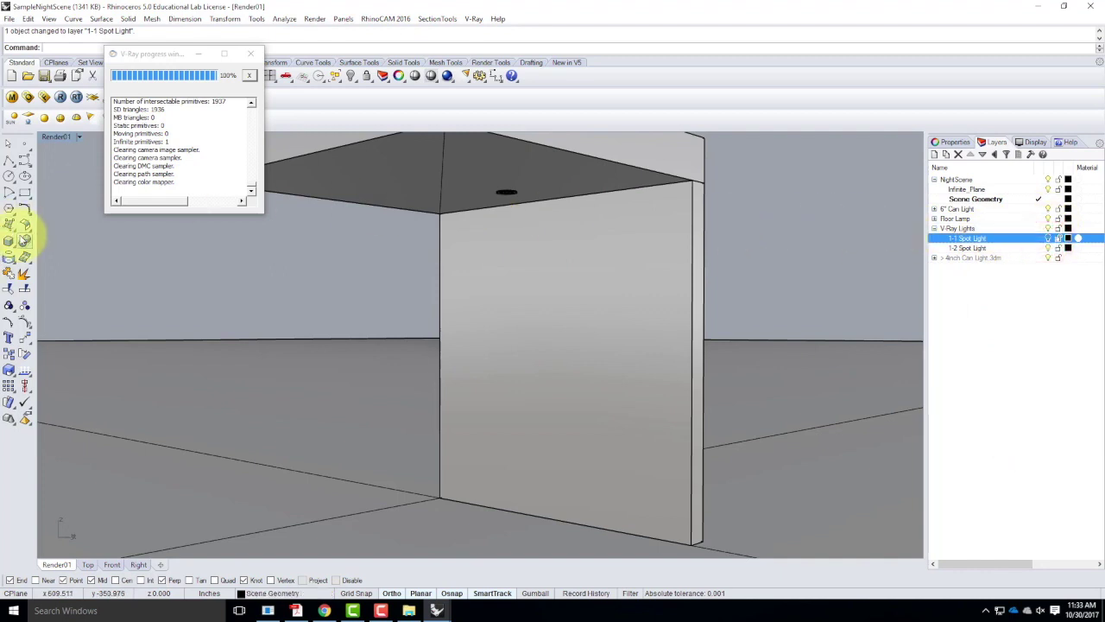
Create a second V-Ray spotlight at the ceiling slab's corner with a 1' radius, ending its cone vertically in the Front view
left_click(92, 118)
scroll(501, 340, "down", 3)
left_click(477, 255)
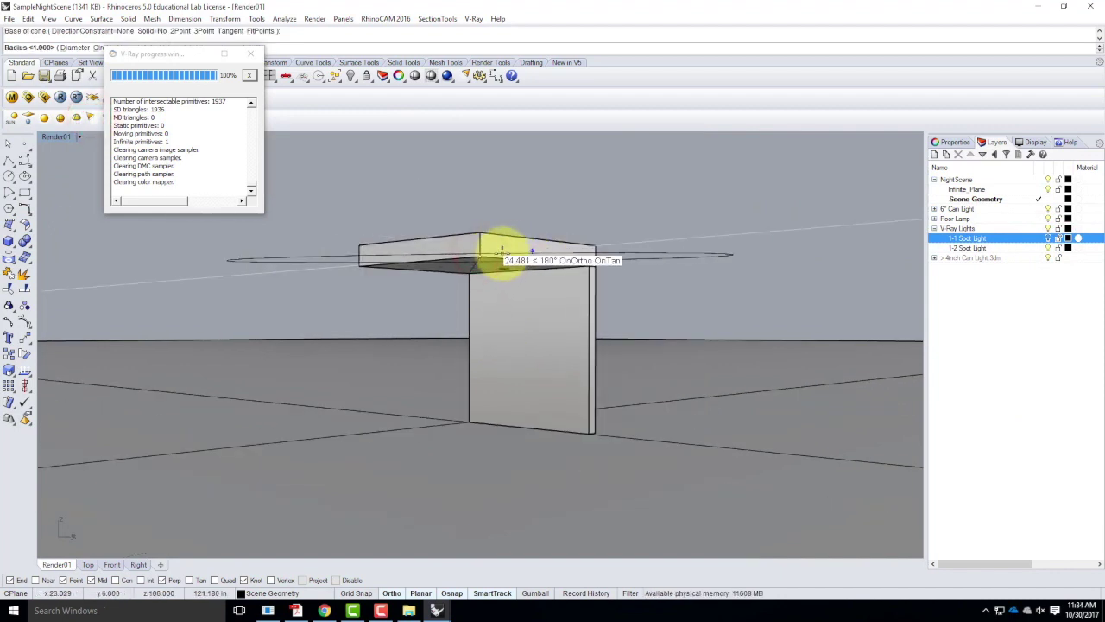
key("Return")
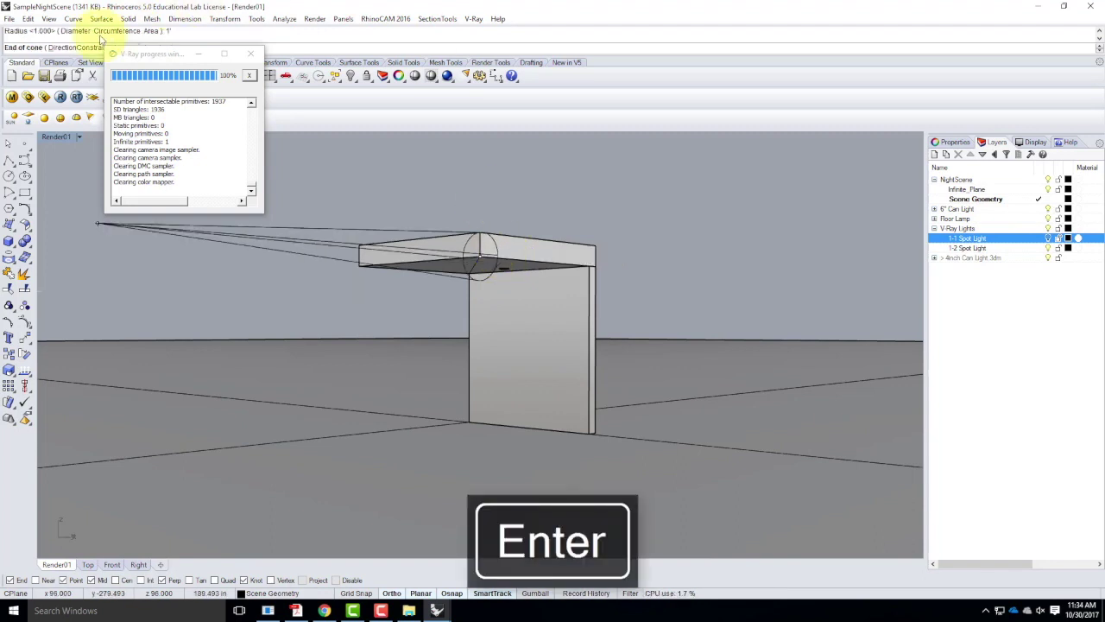
double_click(50, 137)
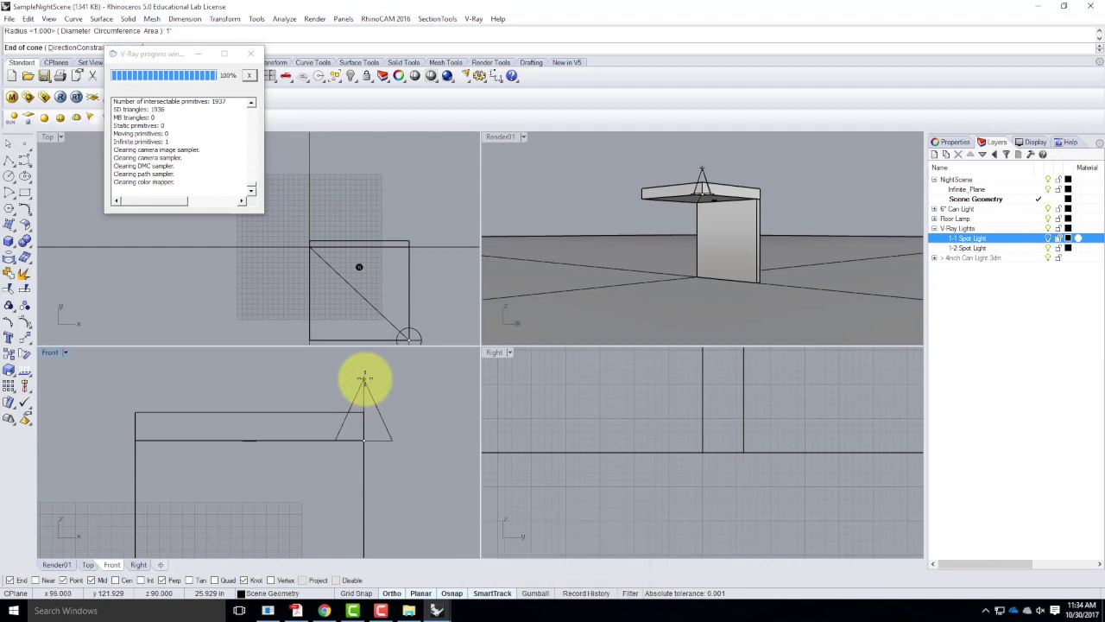
key("Return")
left_click(370, 369)
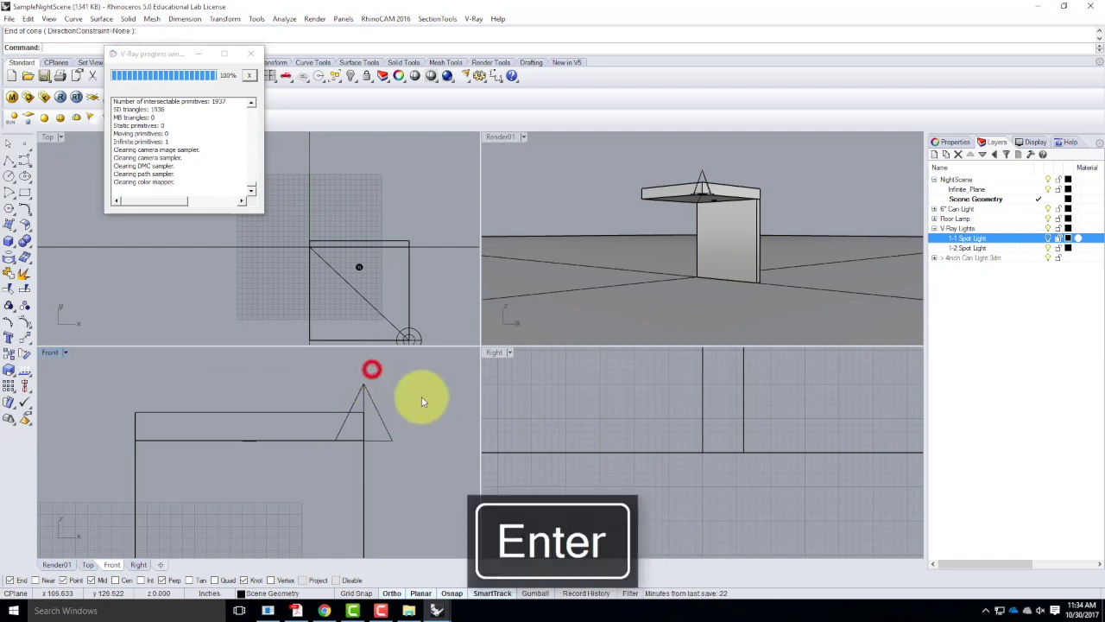
Move the new spotlight below the ceiling slab and center it under the can light using the Front and Top views
left_click(358, 387)
left_click_drag(358, 386, 439, 376)
left_click(451, 439)
right_click(437, 453)
left_click(444, 489)
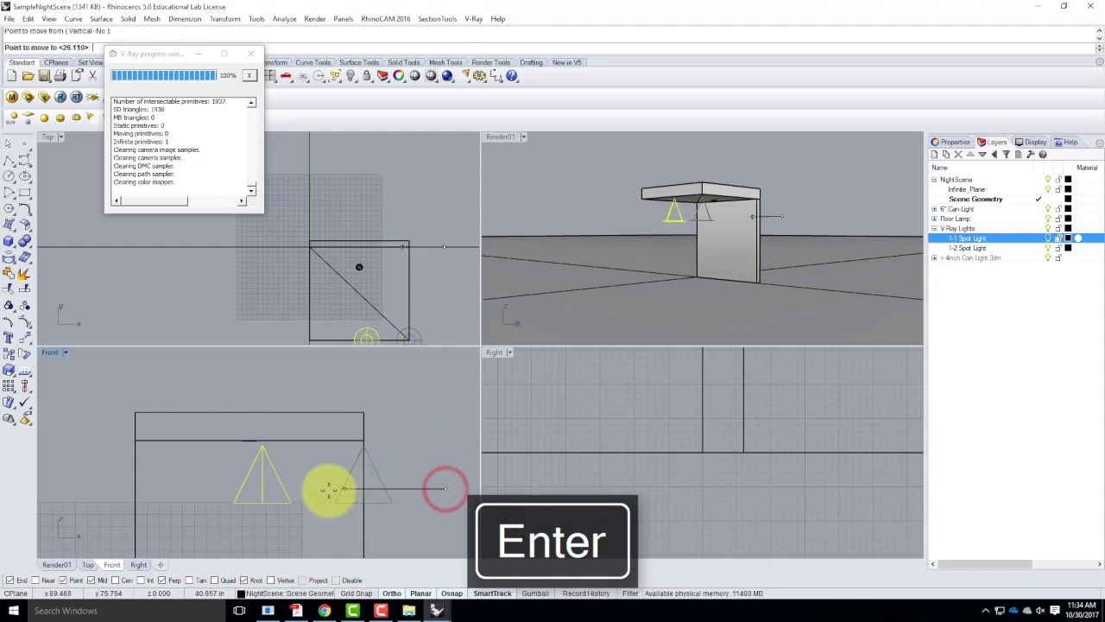
left_click(331, 488)
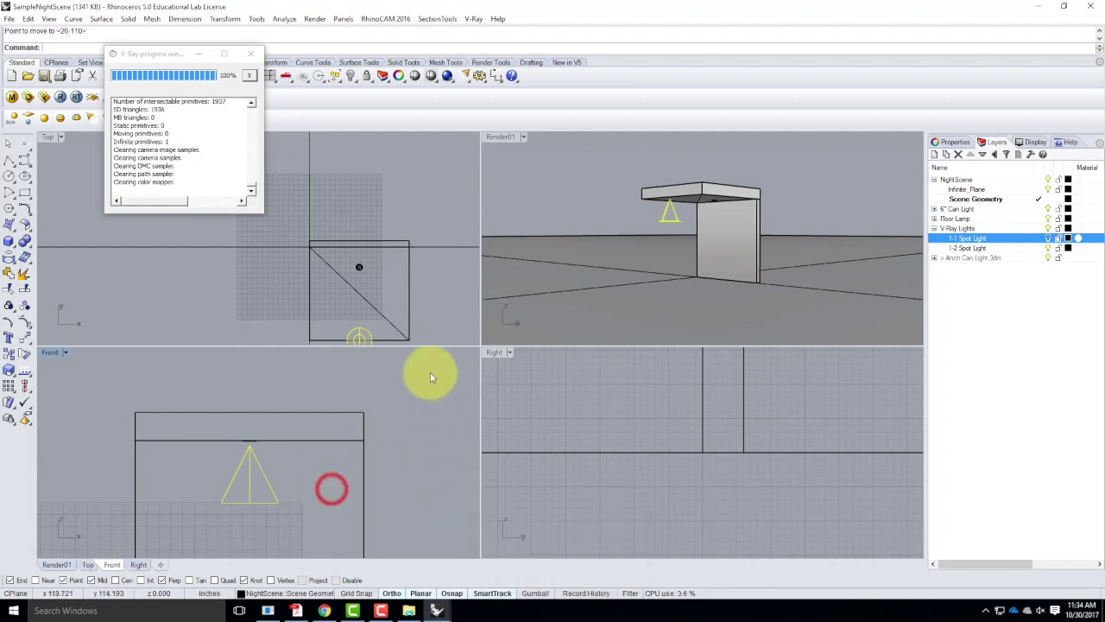
right_click(454, 309)
left_click(452, 323)
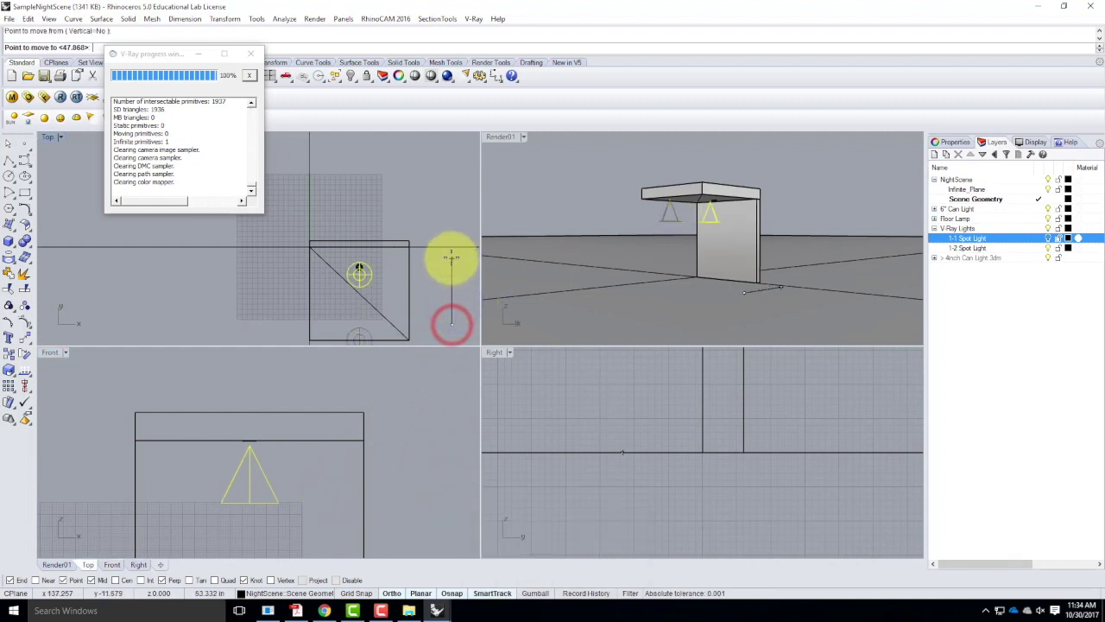
left_click(450, 251)
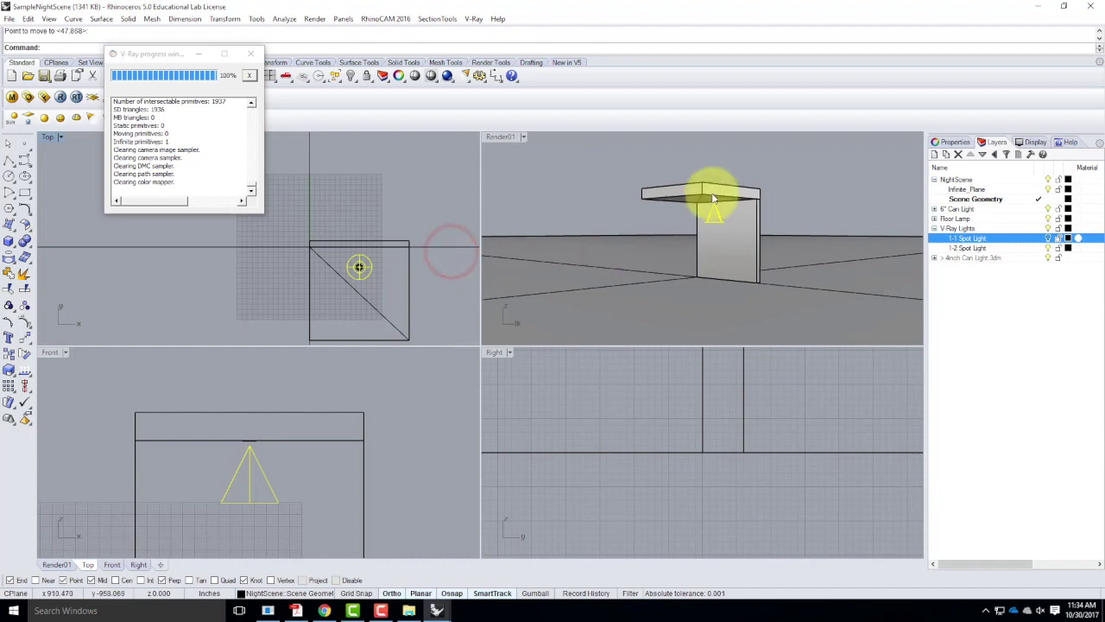
Maximize the Render01 viewport and restore its saved Render01 named view
left_click(521, 136)
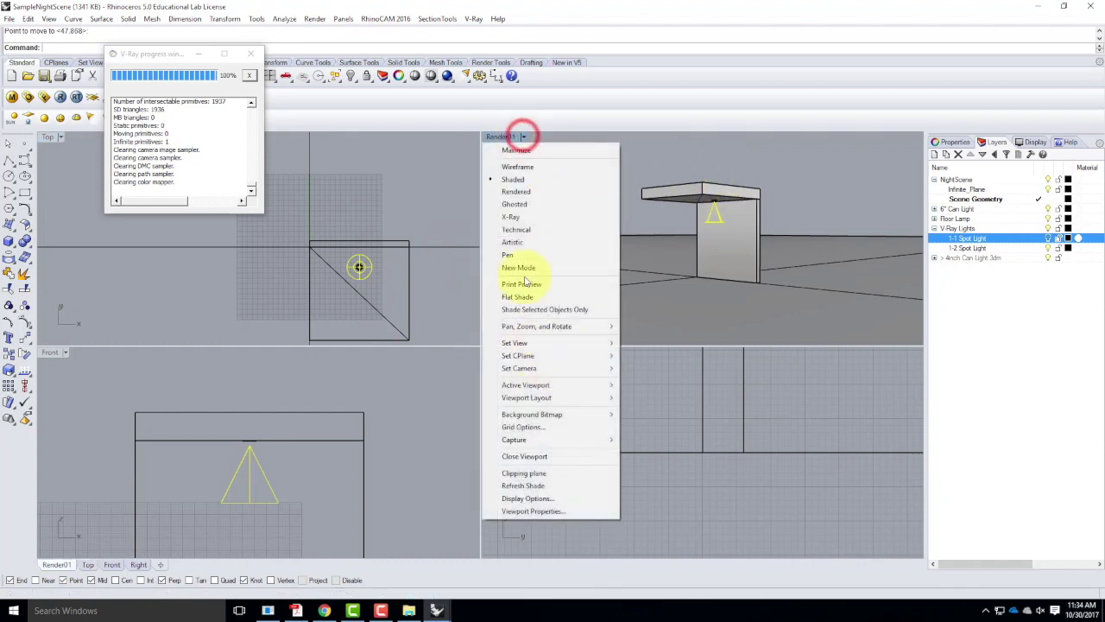
left_click(503, 144)
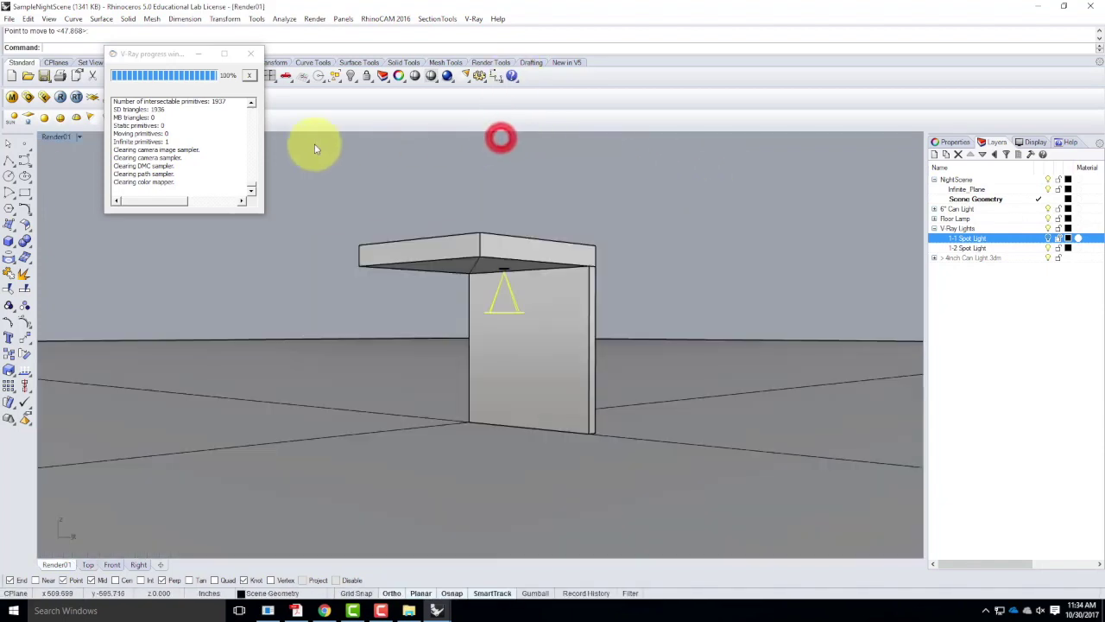
left_click(78, 136)
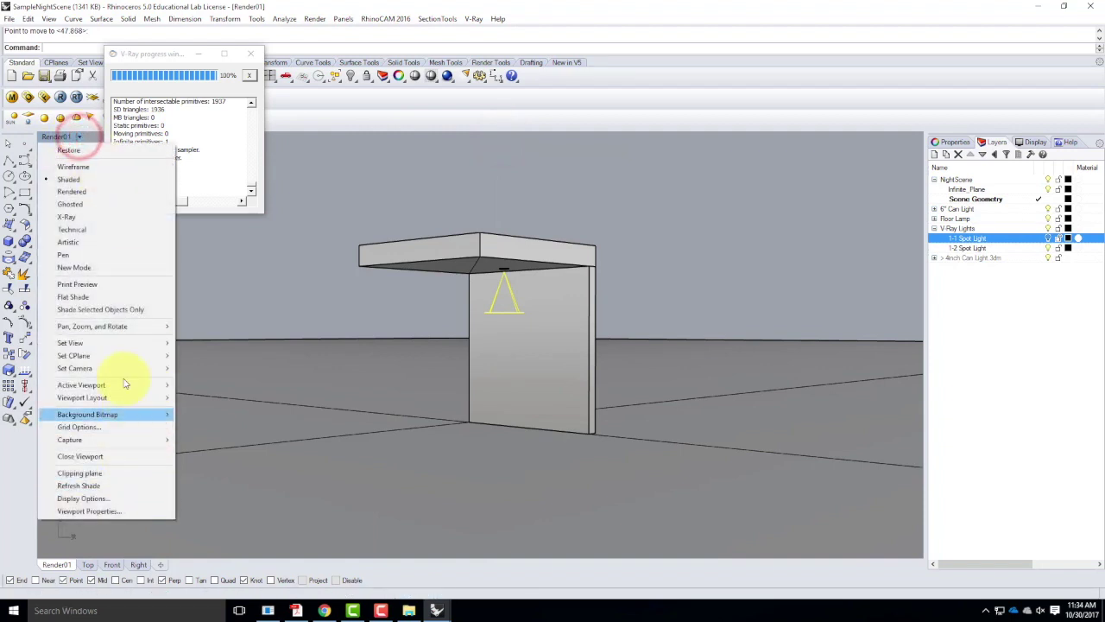
mouse_move(119, 346)
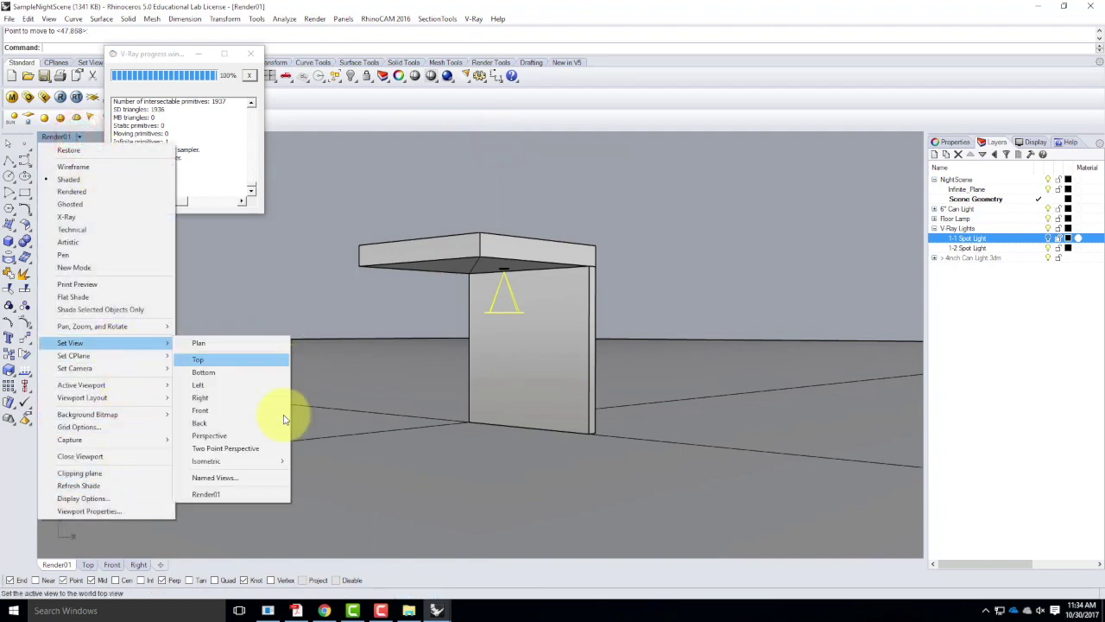
left_click(256, 498)
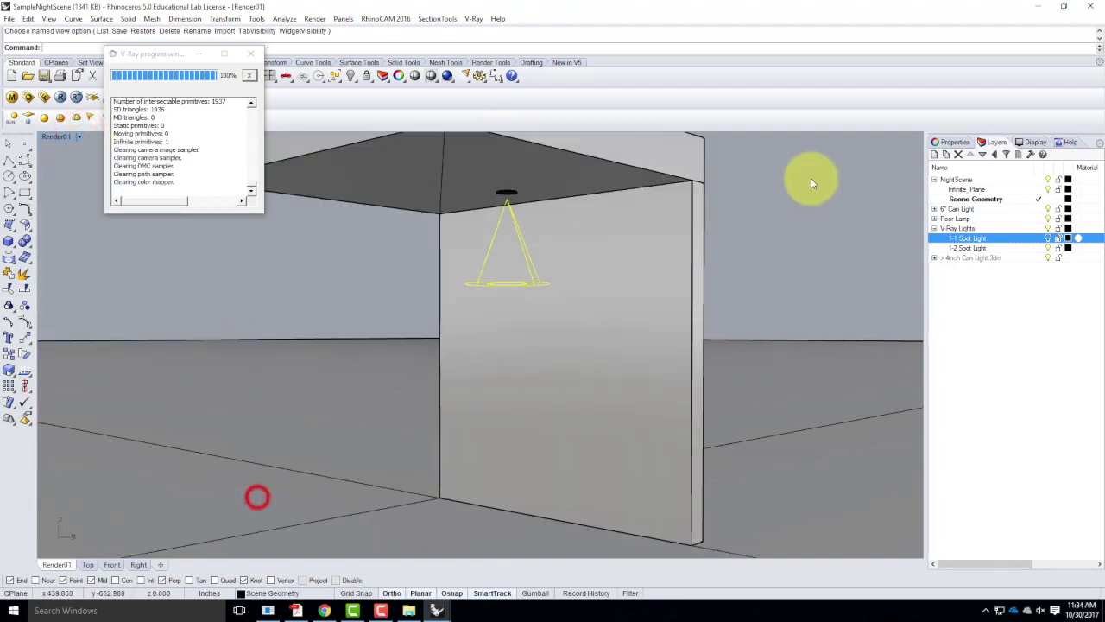
Set the selected spotlight's light color to a warm RGB 255, 214, 170
left_click(945, 143)
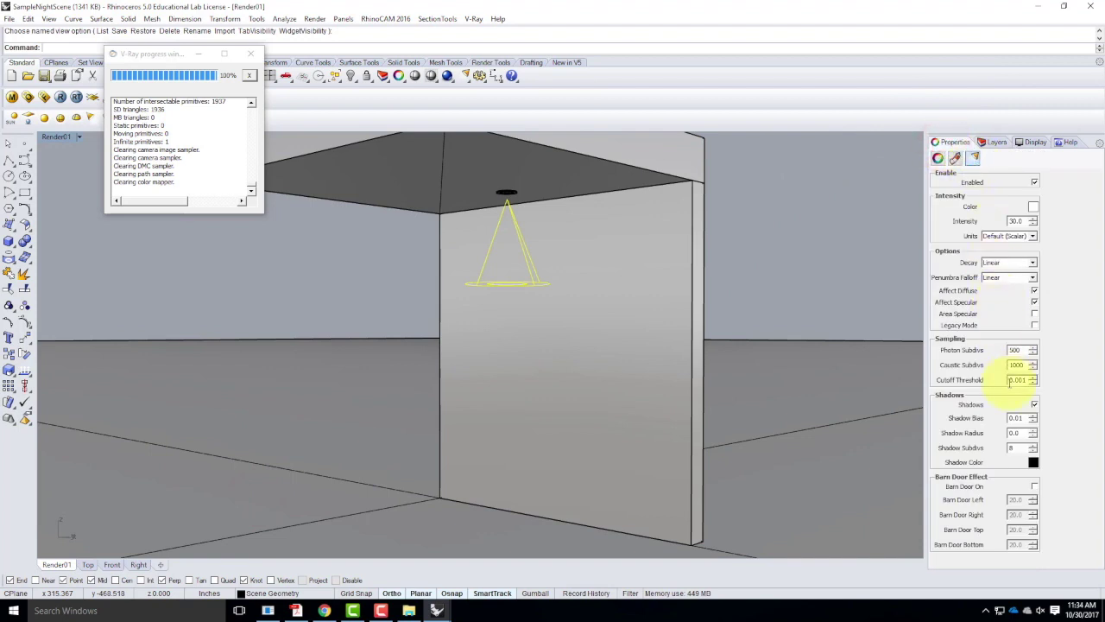
left_click(1033, 207)
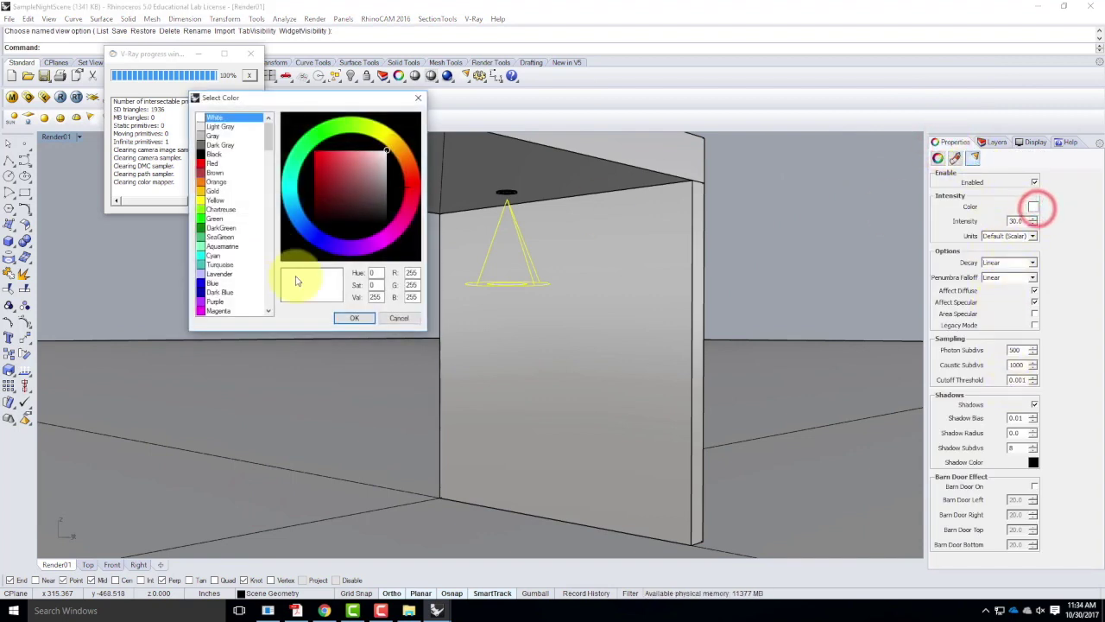
left_click(415, 284)
type("214")
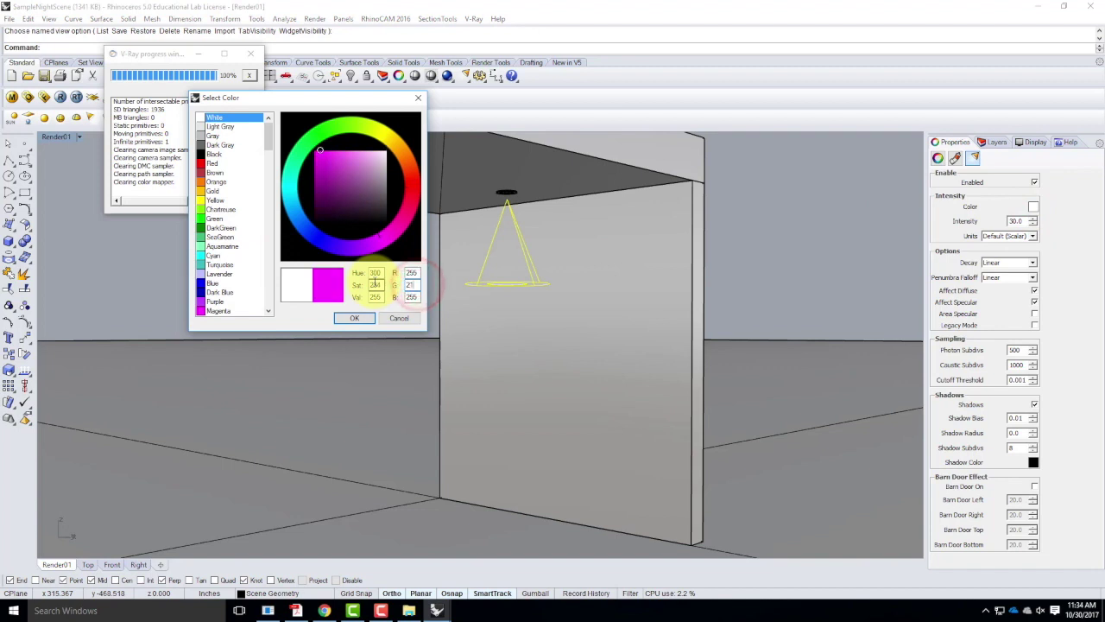
key("Tab")
type("01")
key("BackSpace")
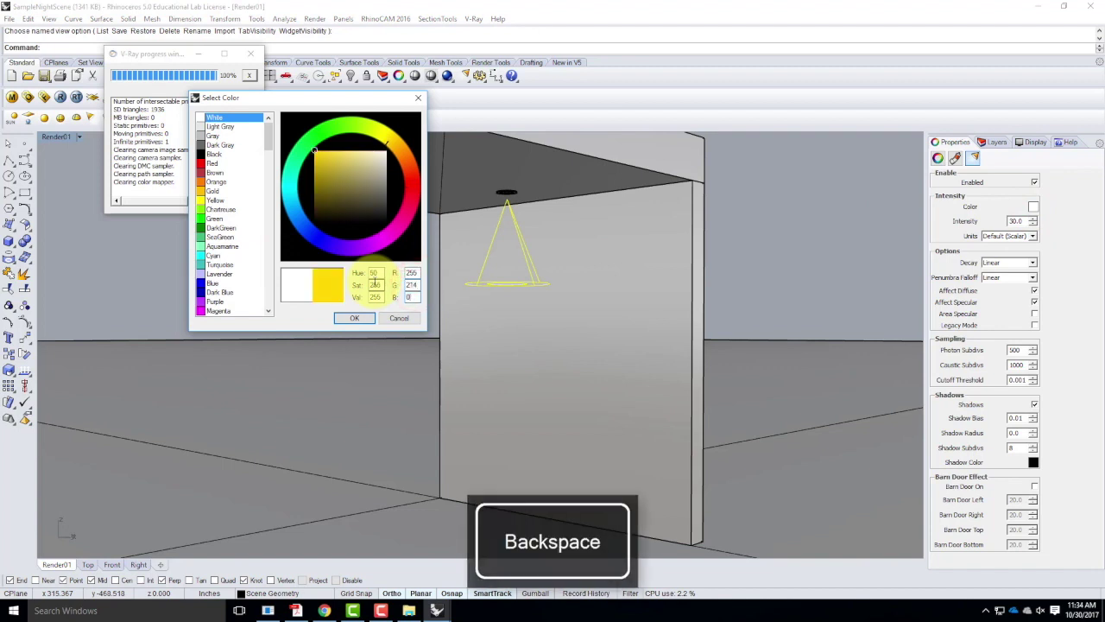
type("70")
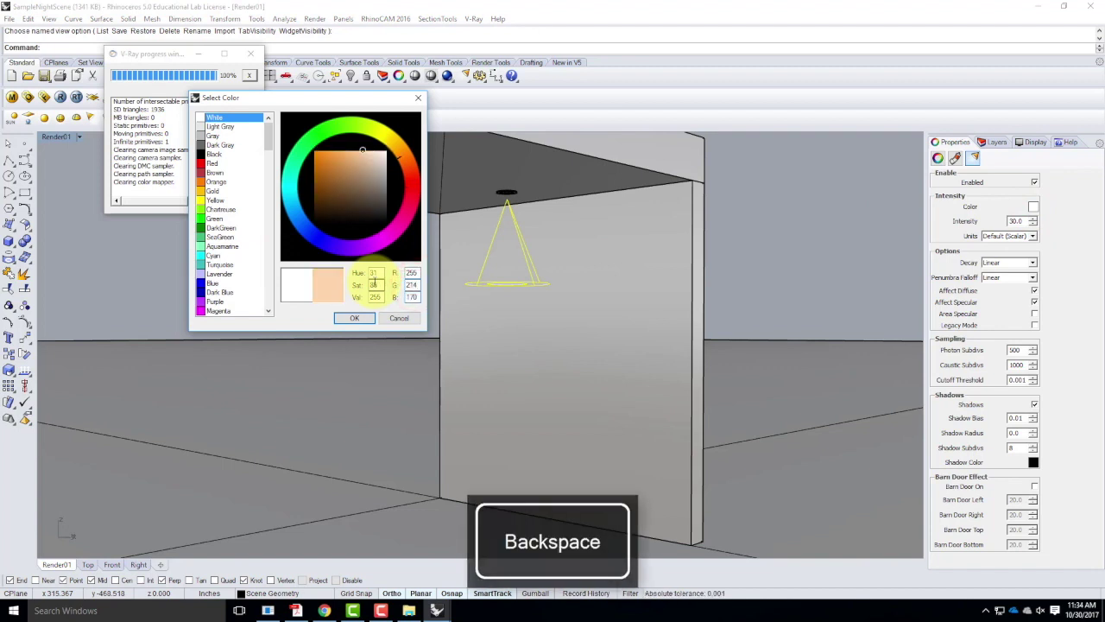
left_click(361, 318)
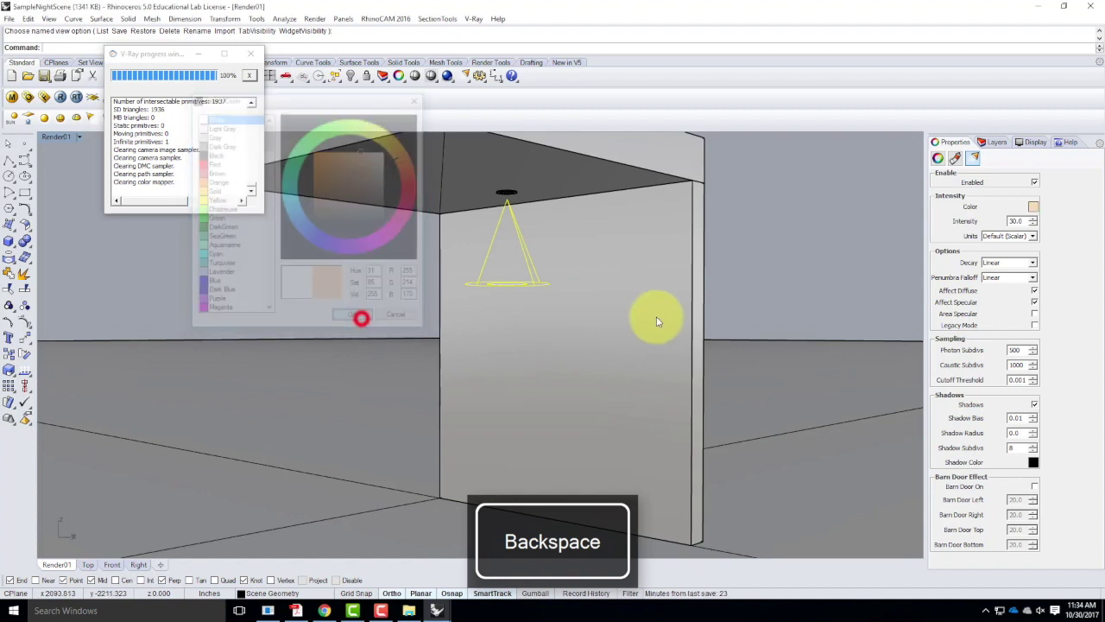
Set the spotlight's intensity to 40, its units to Radiant power and its decay to Inverse Square
left_click_drag(1025, 221, 980, 214)
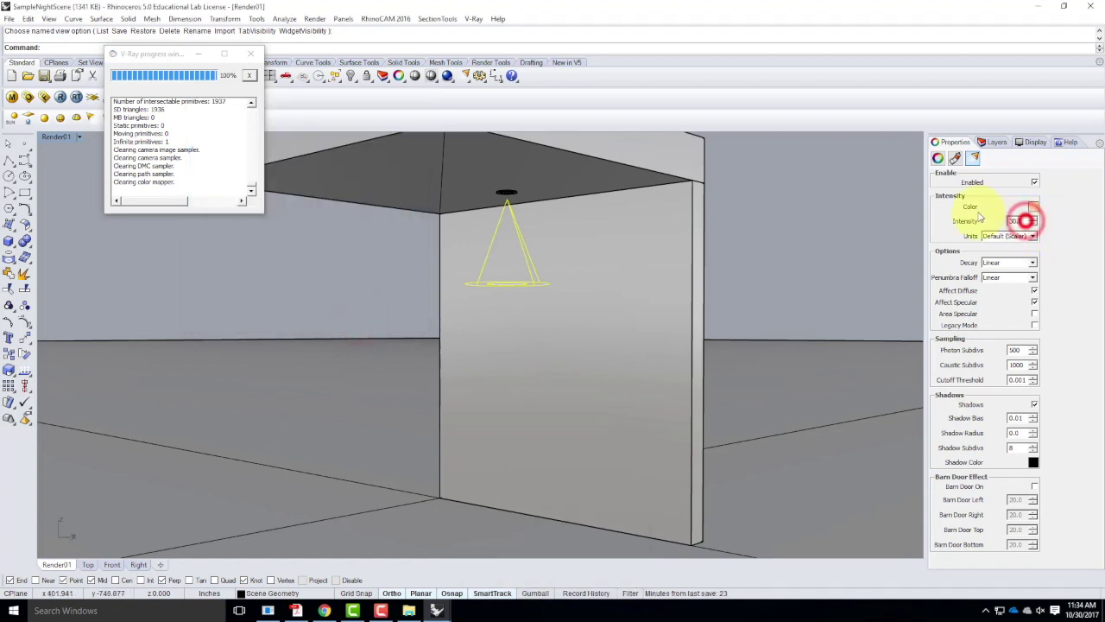
type("40")
left_click(1021, 236)
left_click(1009, 267)
left_click(992, 265)
left_click(998, 286)
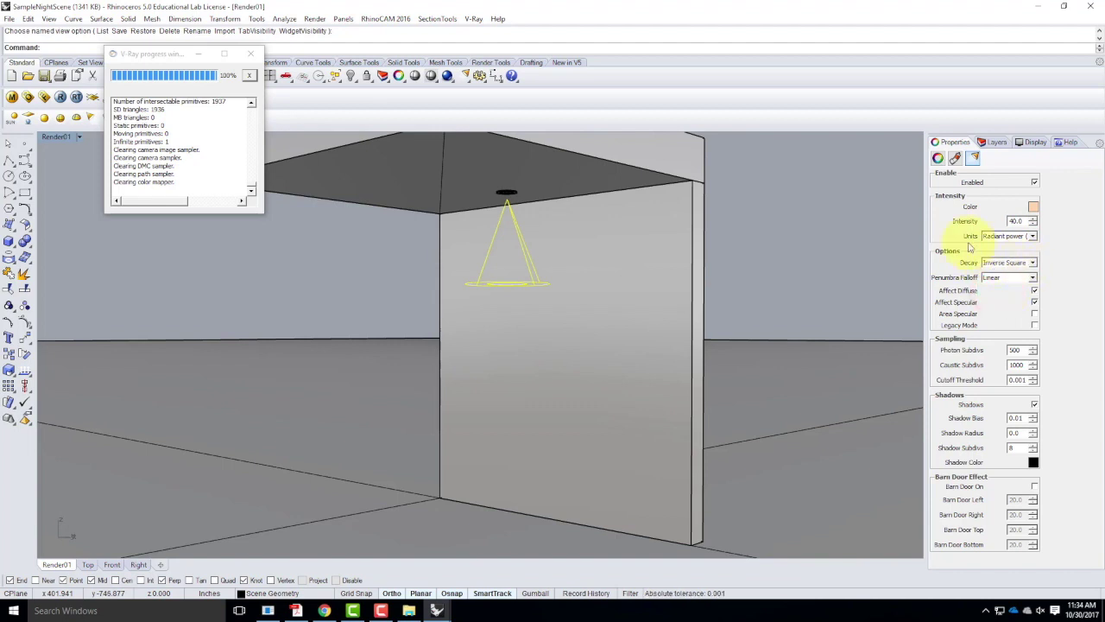
Deselect the spotlight, render the Render01 view with V-Ray, and close the finished frame buffer
left_click(787, 174)
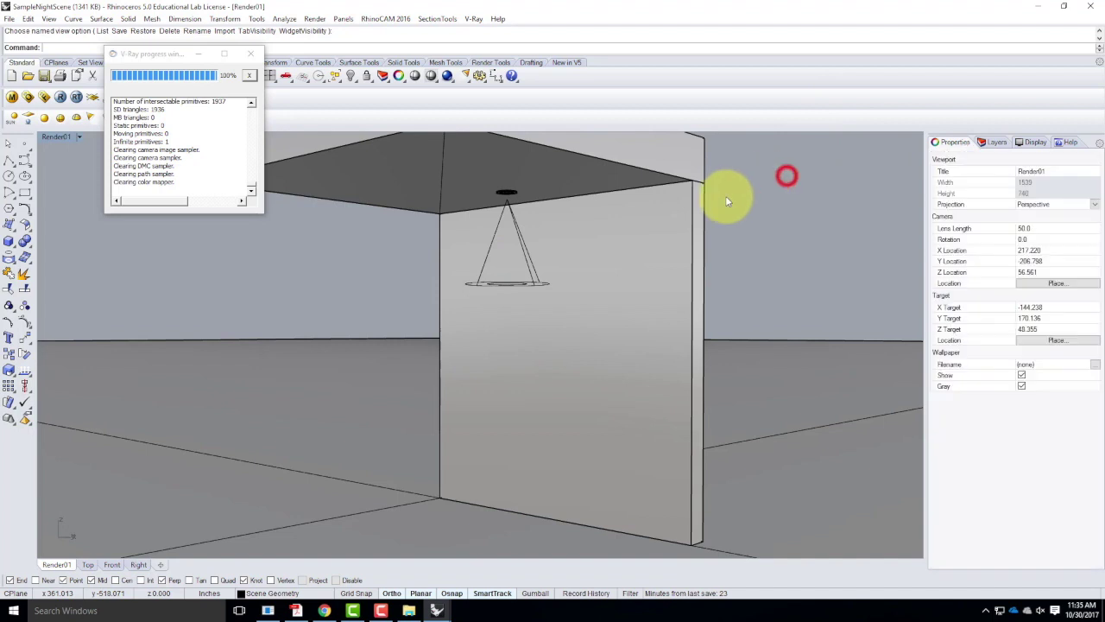
left_click(60, 97)
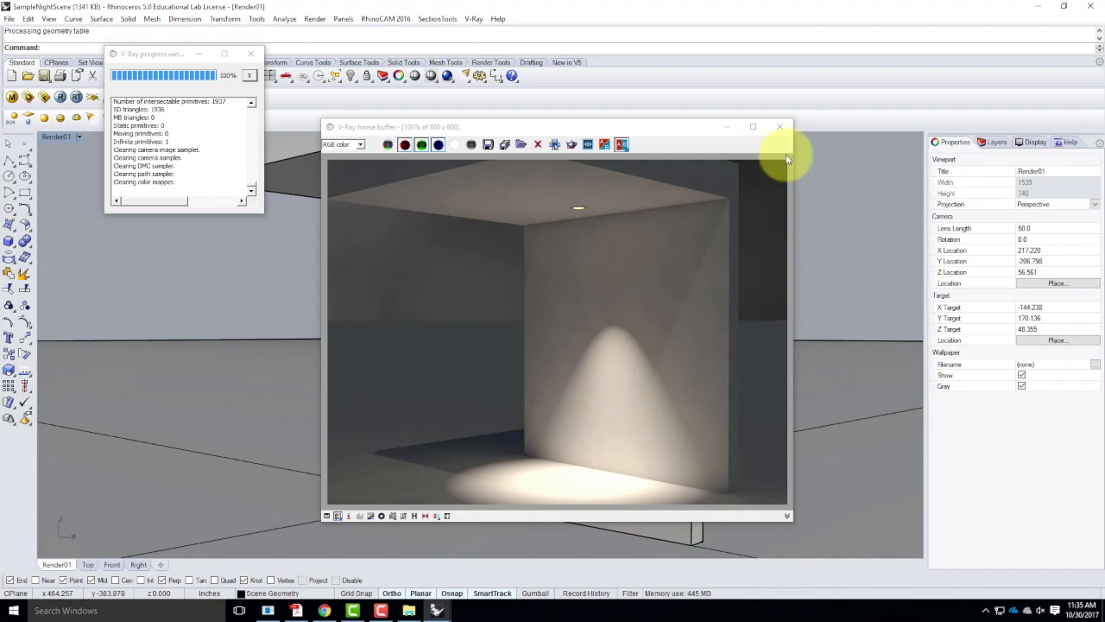
left_click(779, 126)
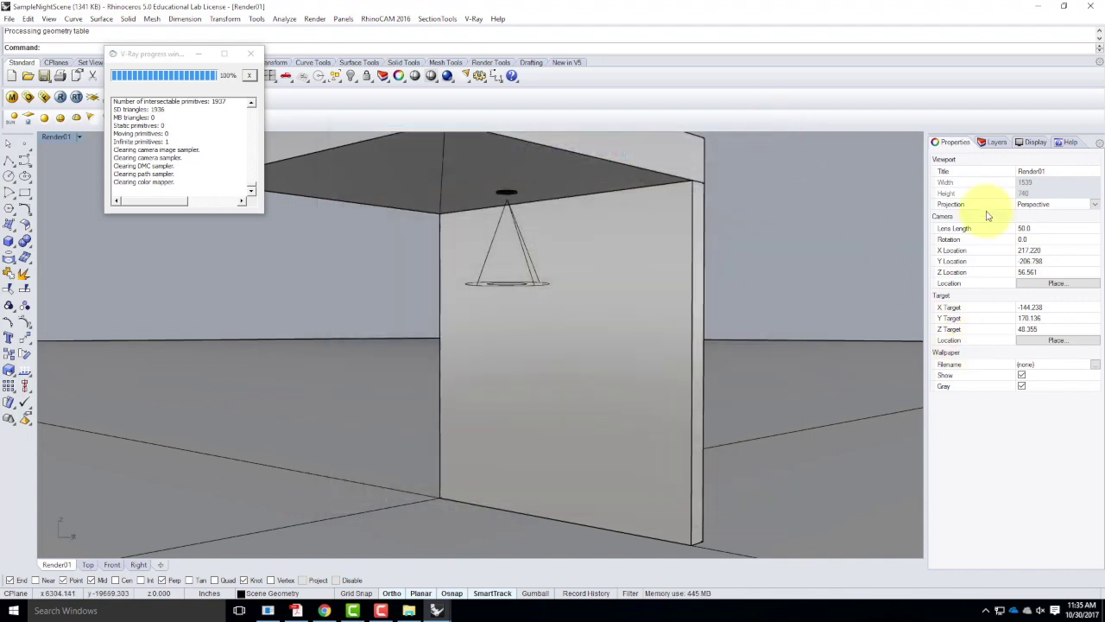
Assign the spotlight under the can light to the 1-2 Spot Light layer and turn that layer off
left_click(993, 141)
left_click(502, 288)
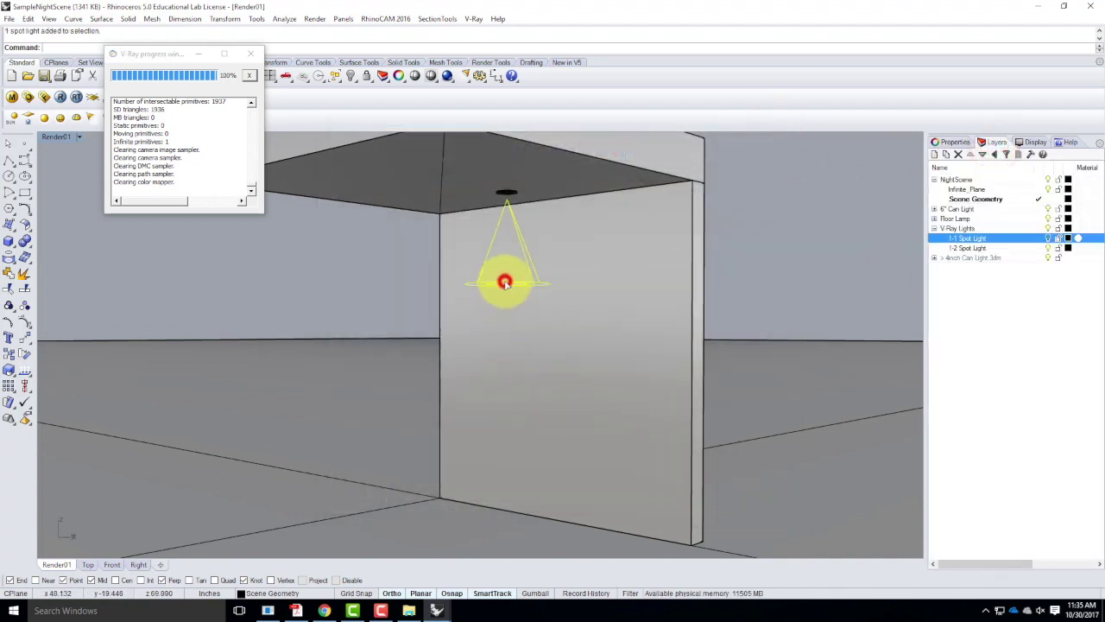
right_click(973, 248)
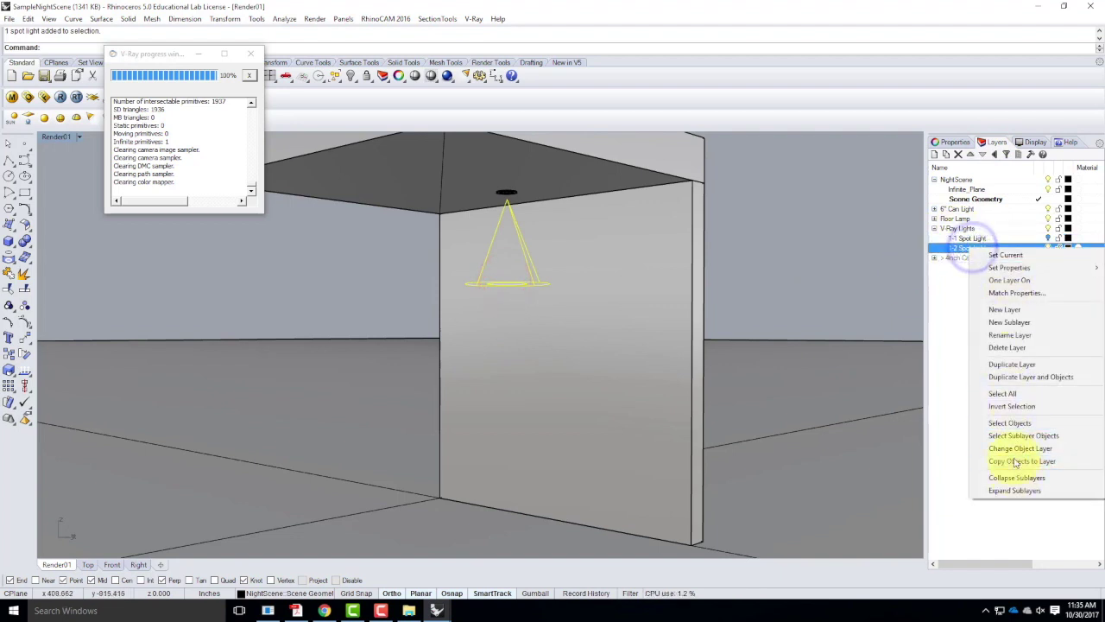
left_click(1015, 448)
left_click(1047, 247)
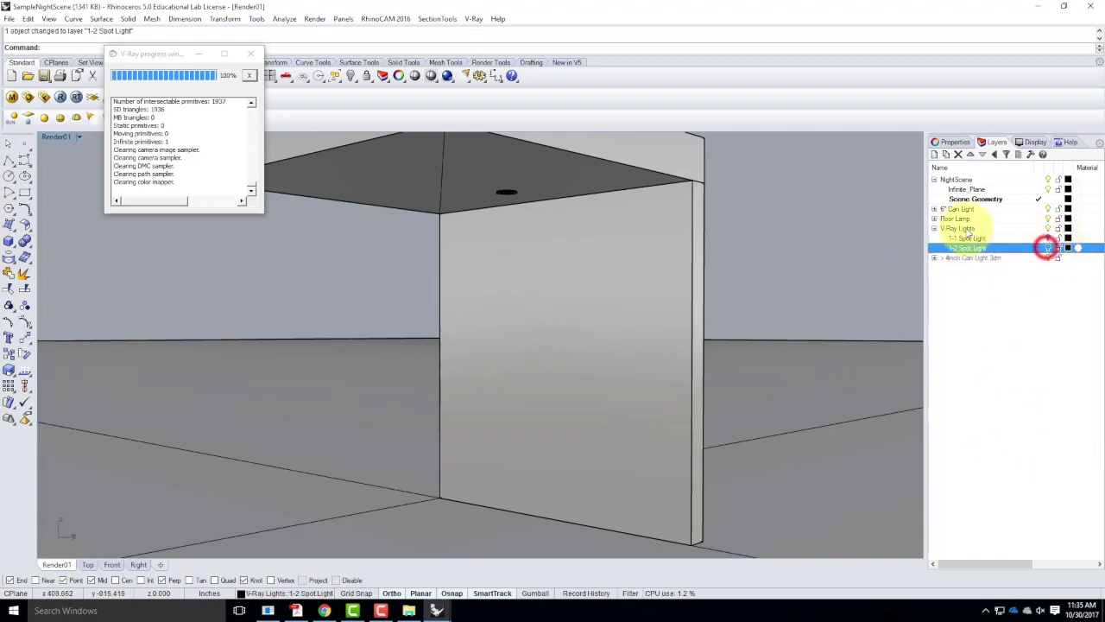
Create a new layer named 4-1 Spot Light and nest it under the V-Ray Lights layer
left_click(958, 228)
left_click(938, 155)
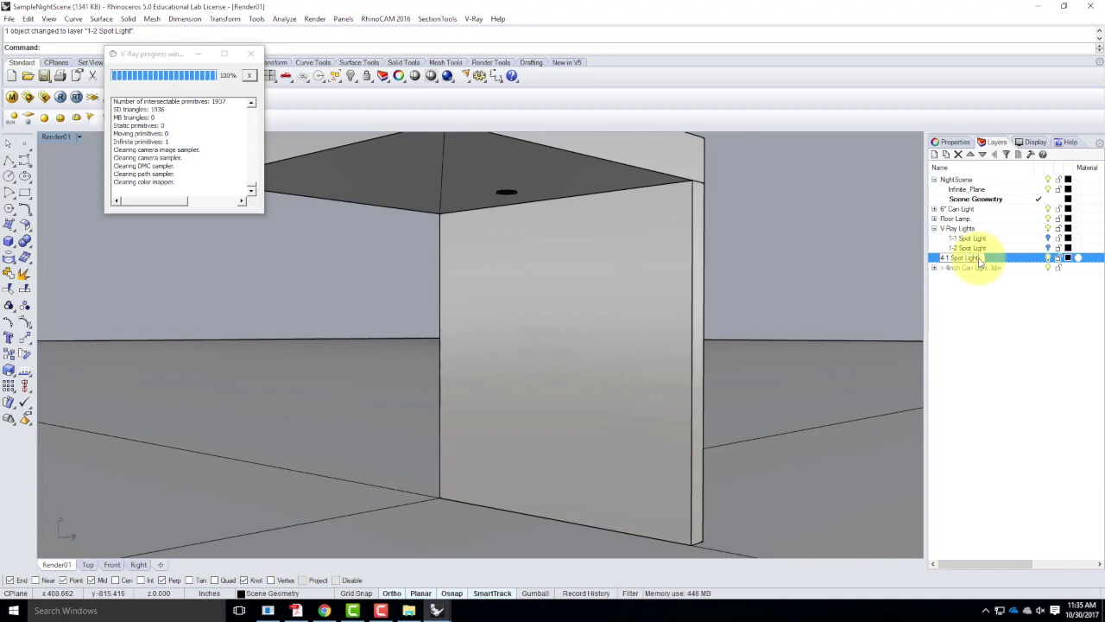
left_click(999, 257)
left_click_drag(939, 256, 949, 231)
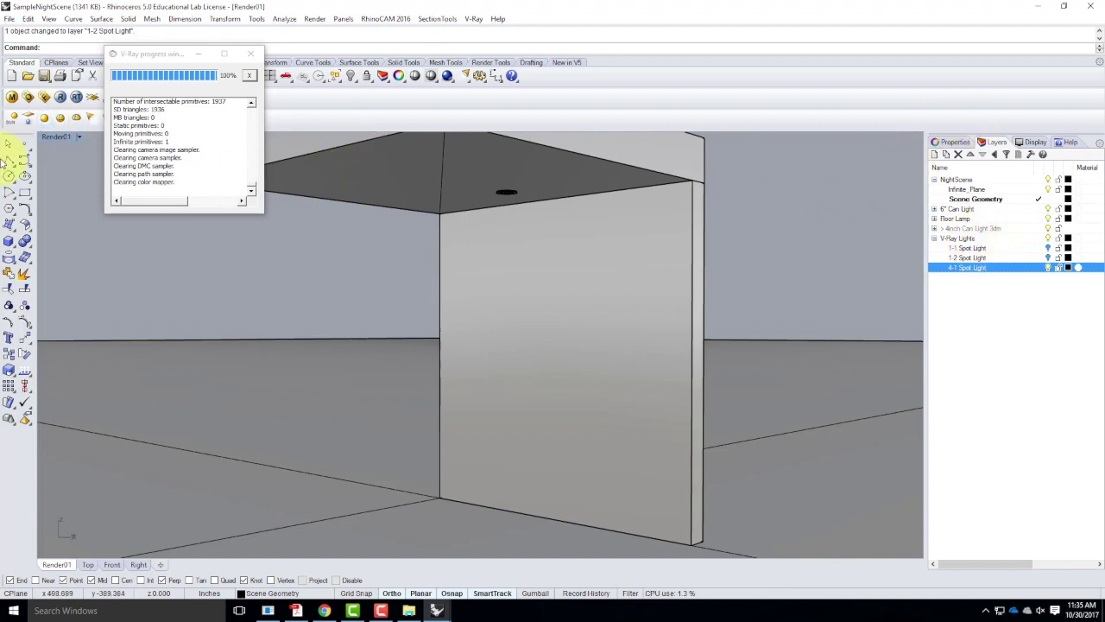
Create a V-Ray spotlight at the ceiling slab's corner with a 1' radius and a 3" cone height, ending vertically in the Front view
left_click(89, 117)
scroll(461, 214, "down", 5)
left_click(453, 182)
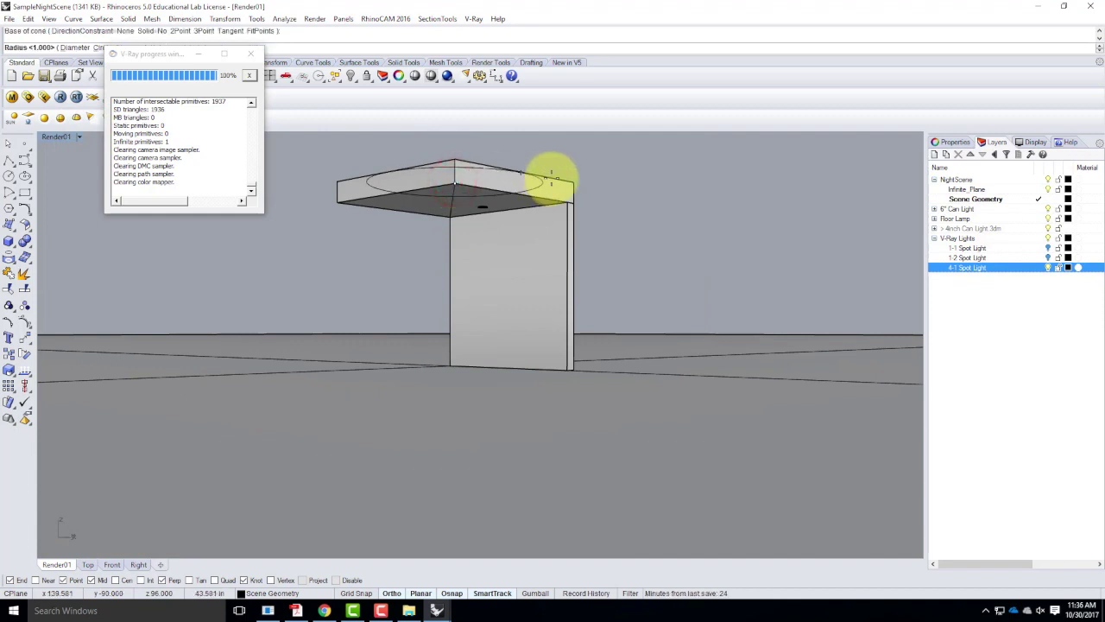
key("Return")
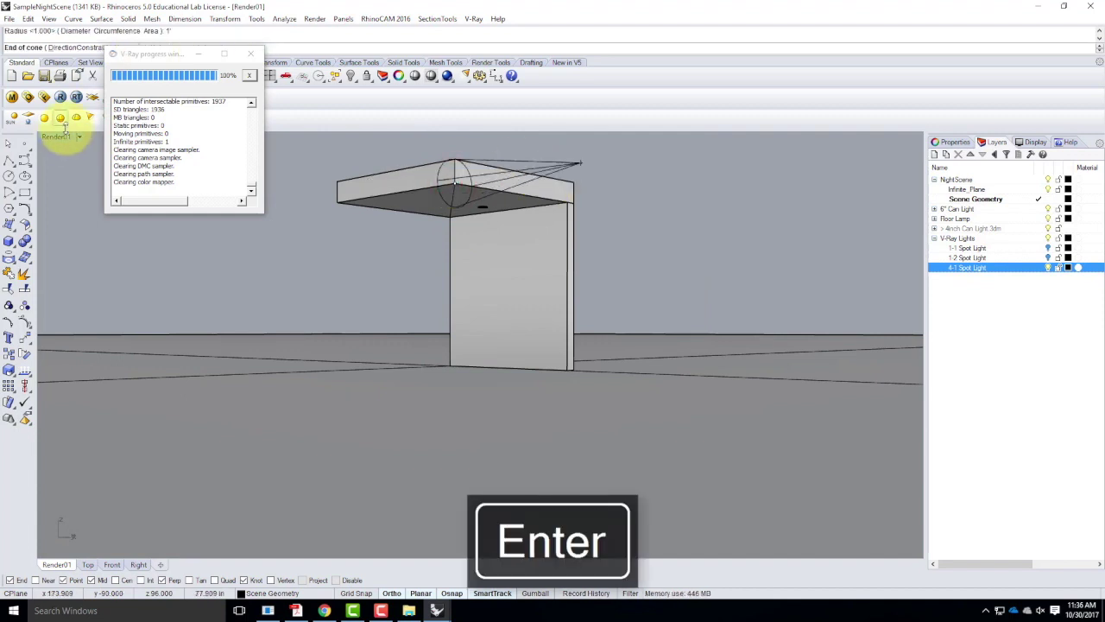
double_click(56, 138)
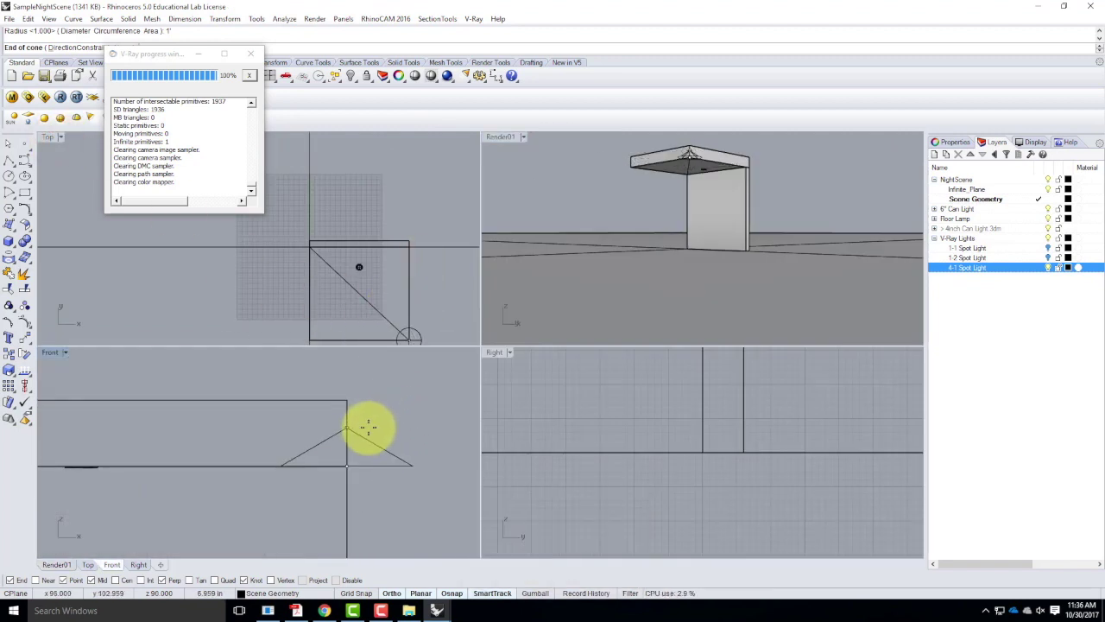
key("shift+Return")
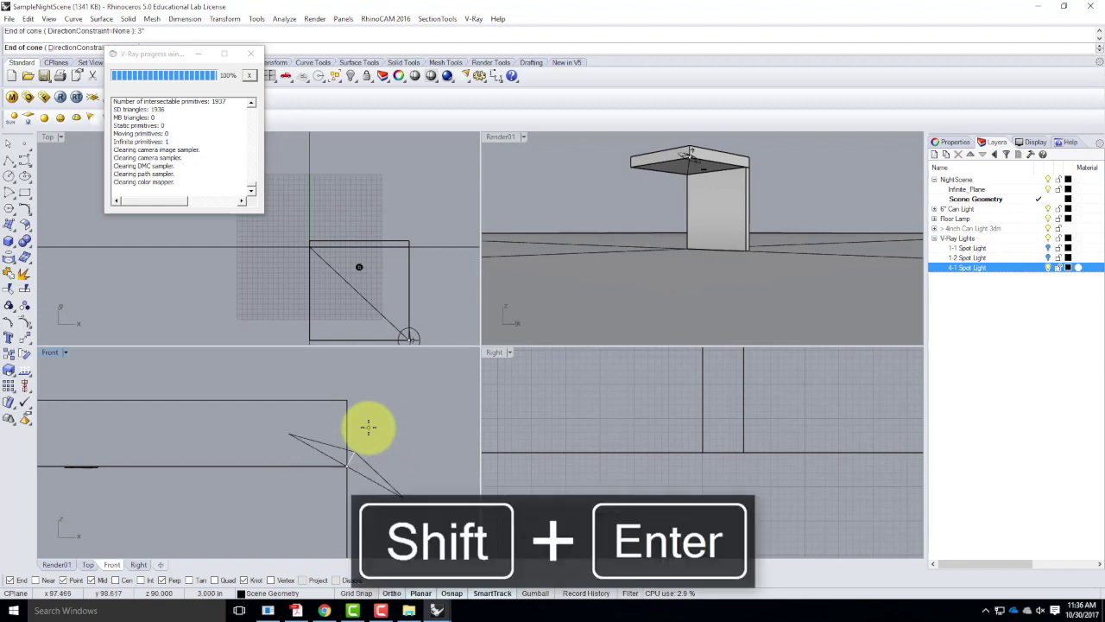
left_click(346, 370)
Move the flat-coned spotlight below the ceiling slab and align it under the can light using the Front and Top views
left_click(383, 456)
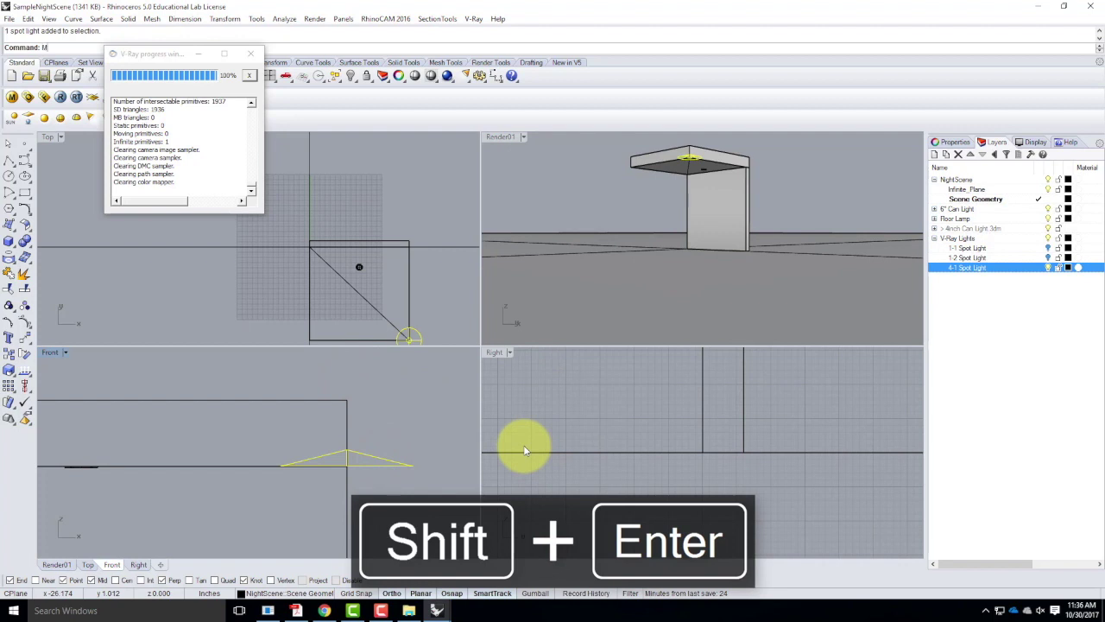
key("Return")
left_click(428, 420)
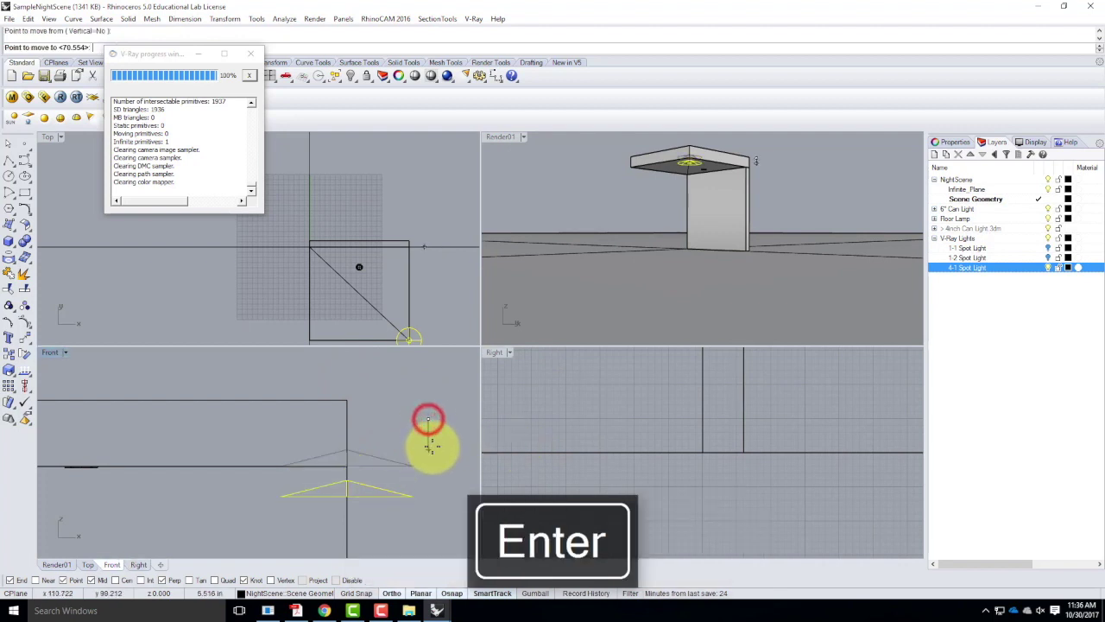
left_click(431, 449)
right_click(431, 454)
left_click(321, 436)
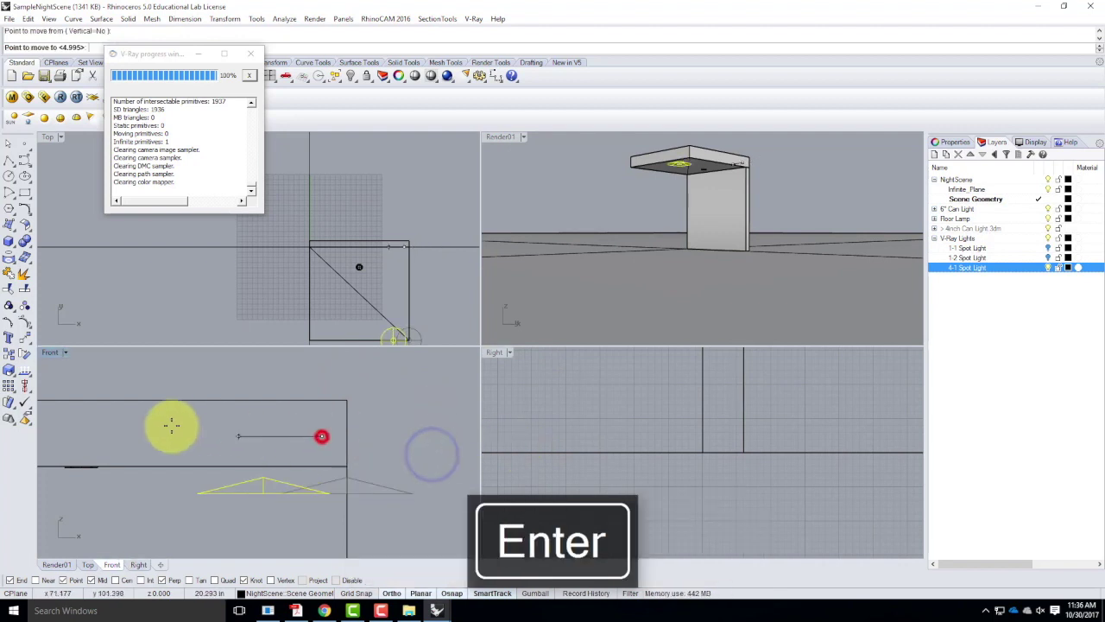
left_click(55, 429)
right_click(55, 429)
left_click(451, 328)
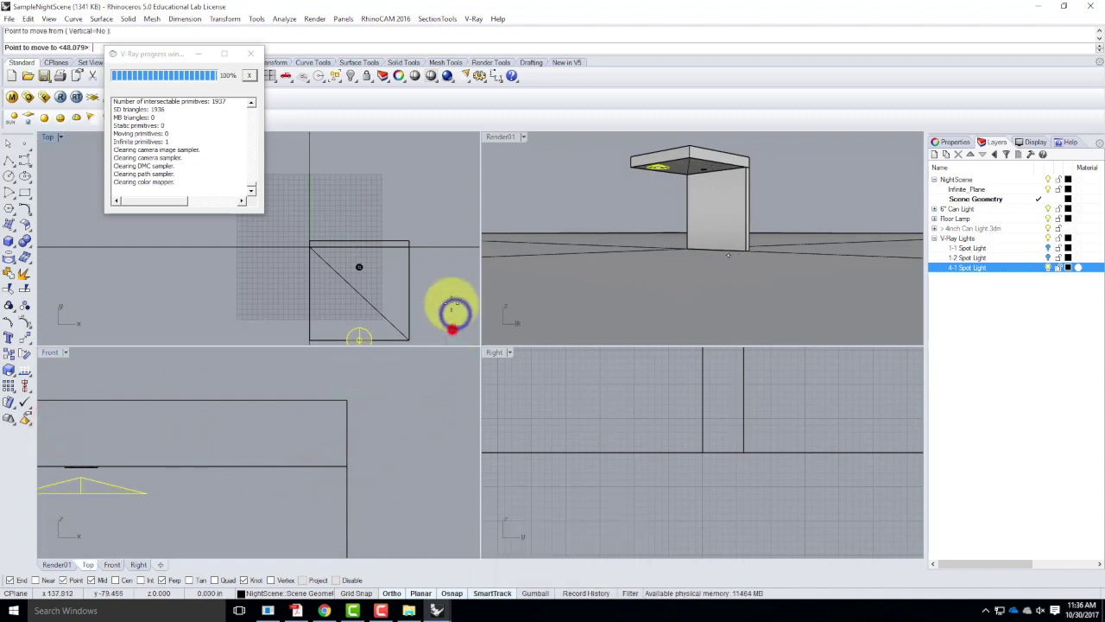
left_click(452, 255)
Maximize the Render01 viewport and restore its saved Render01 named view
double_click(510, 137)
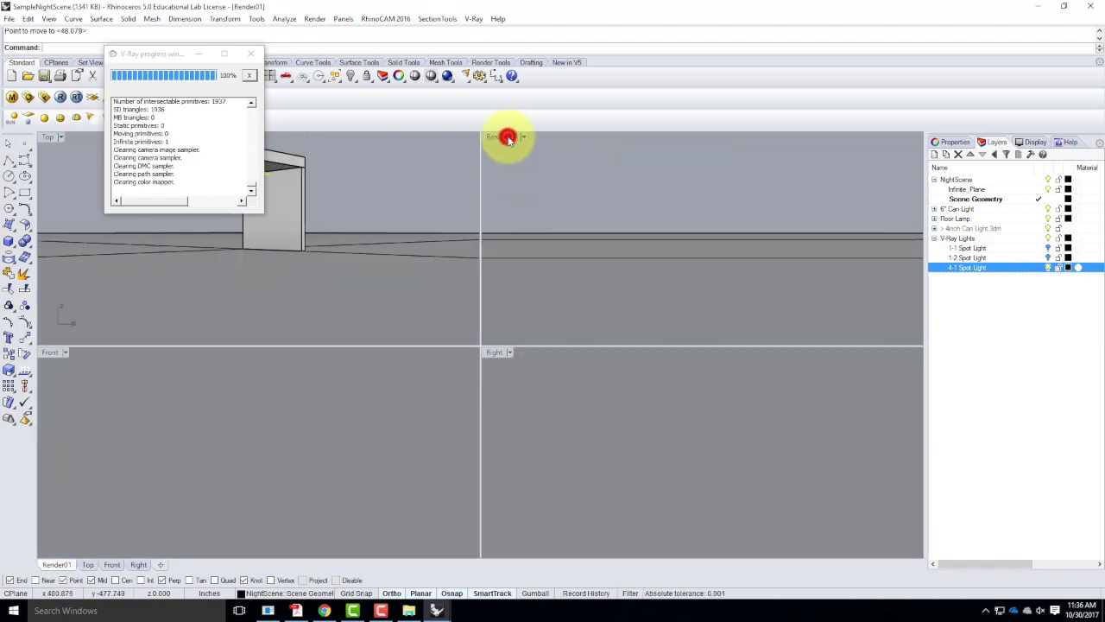
left_click(79, 137)
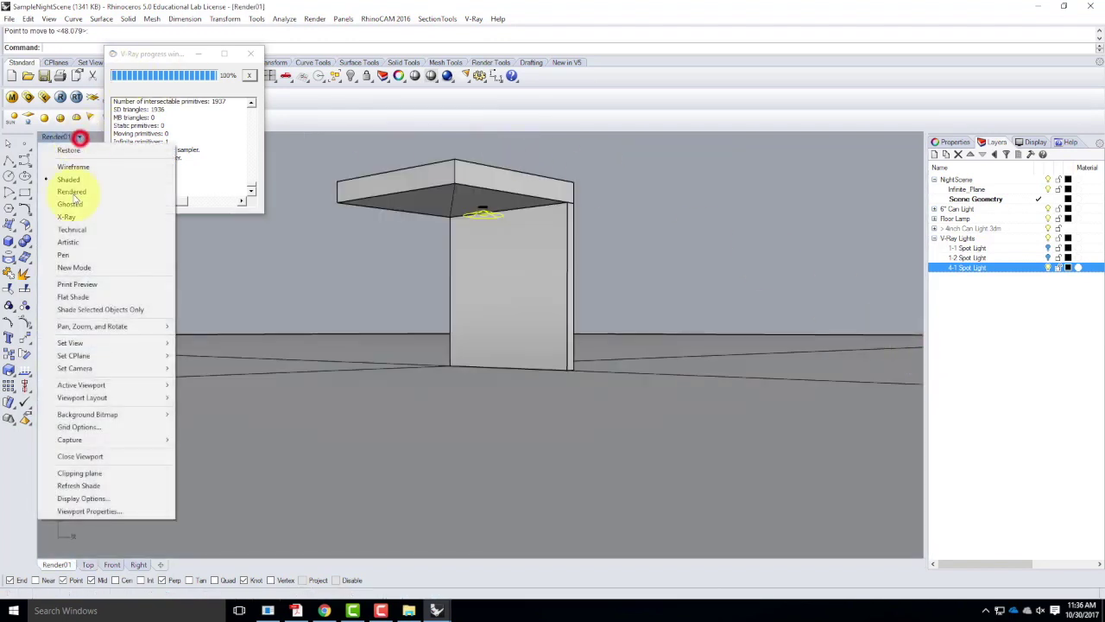
mouse_move(108, 347)
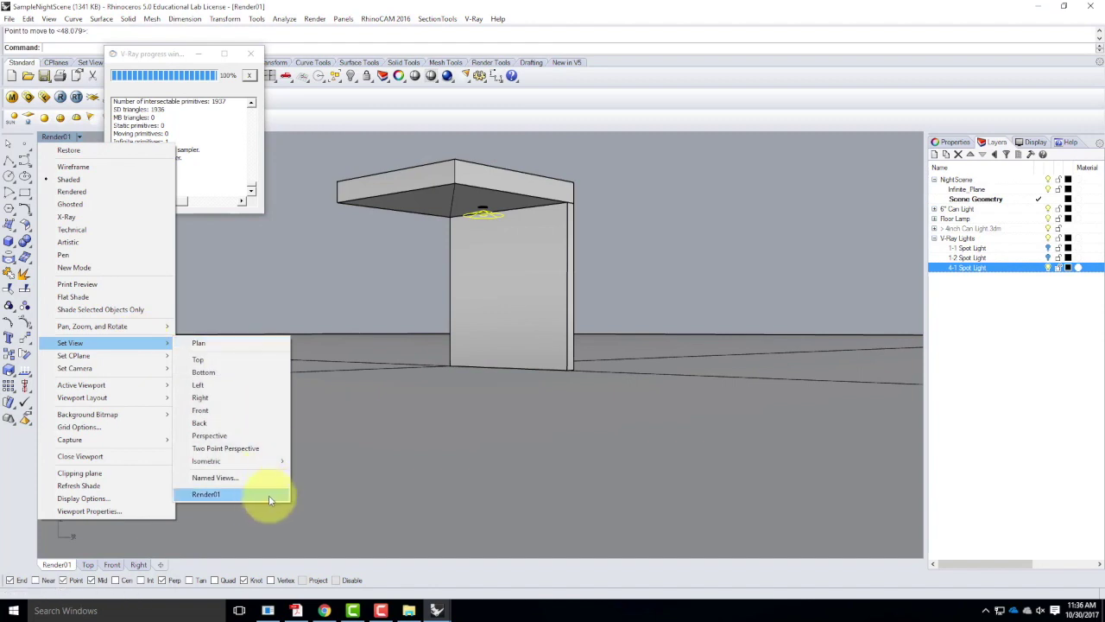
left_click(268, 494)
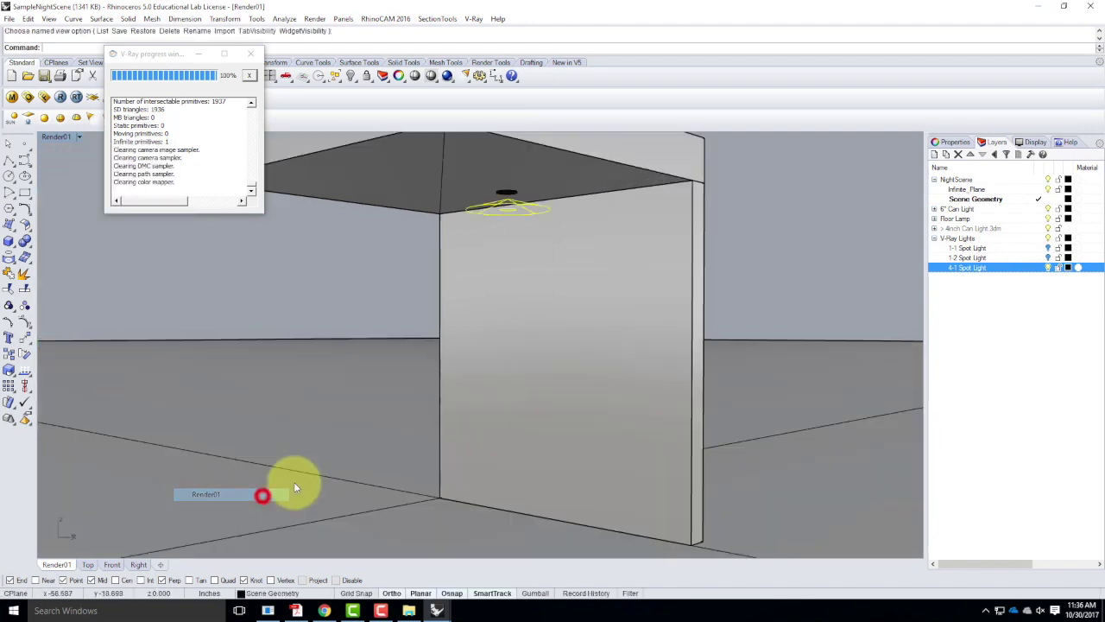
Set the flat-coned spotlight's light color to RGB 255, 214, 170
left_click(937, 142)
left_click(1038, 208)
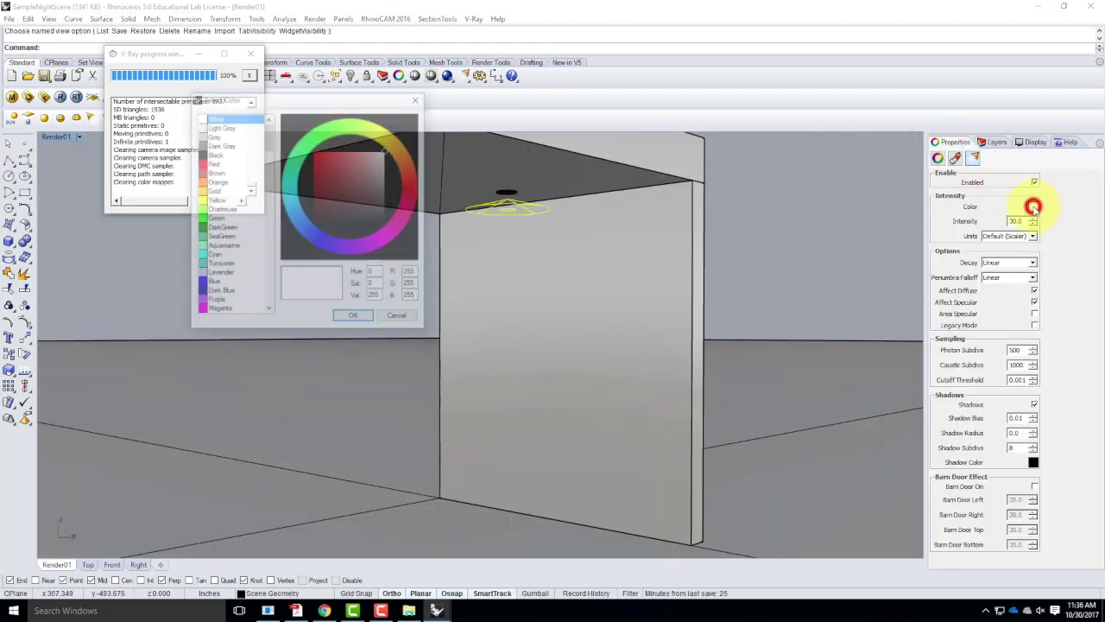
left_click(416, 284)
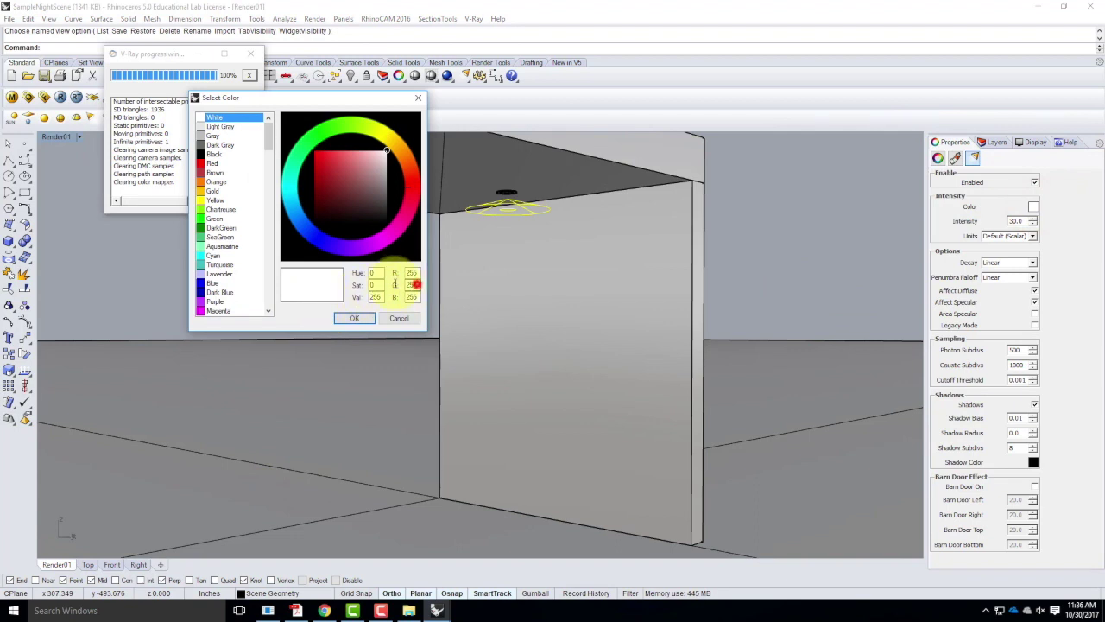
type("214")
key("Tab")
type("170")
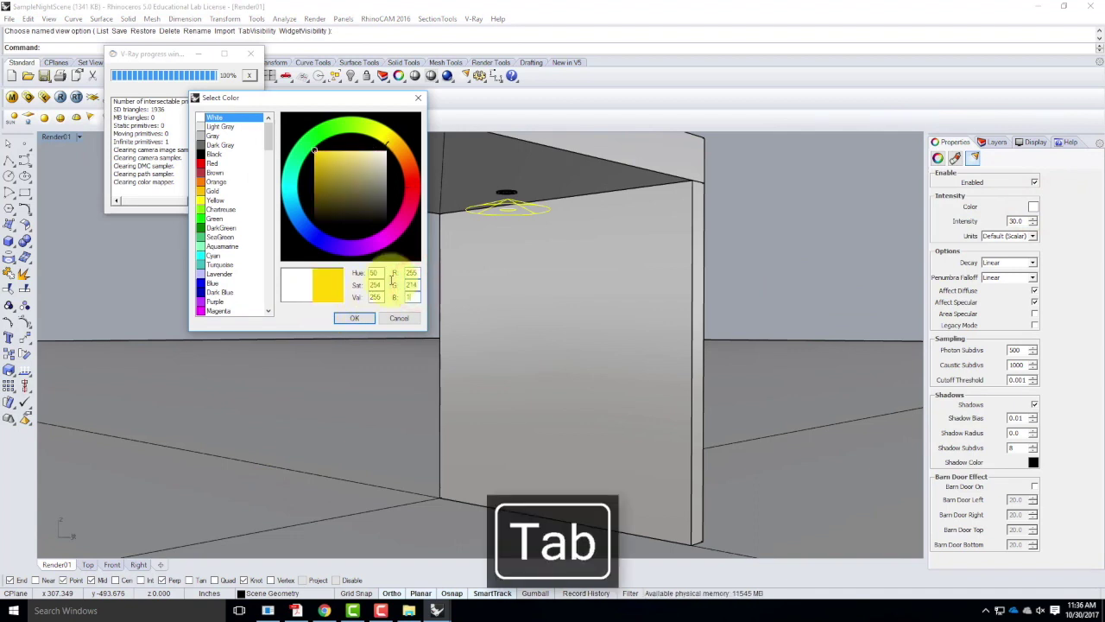
left_click(356, 318)
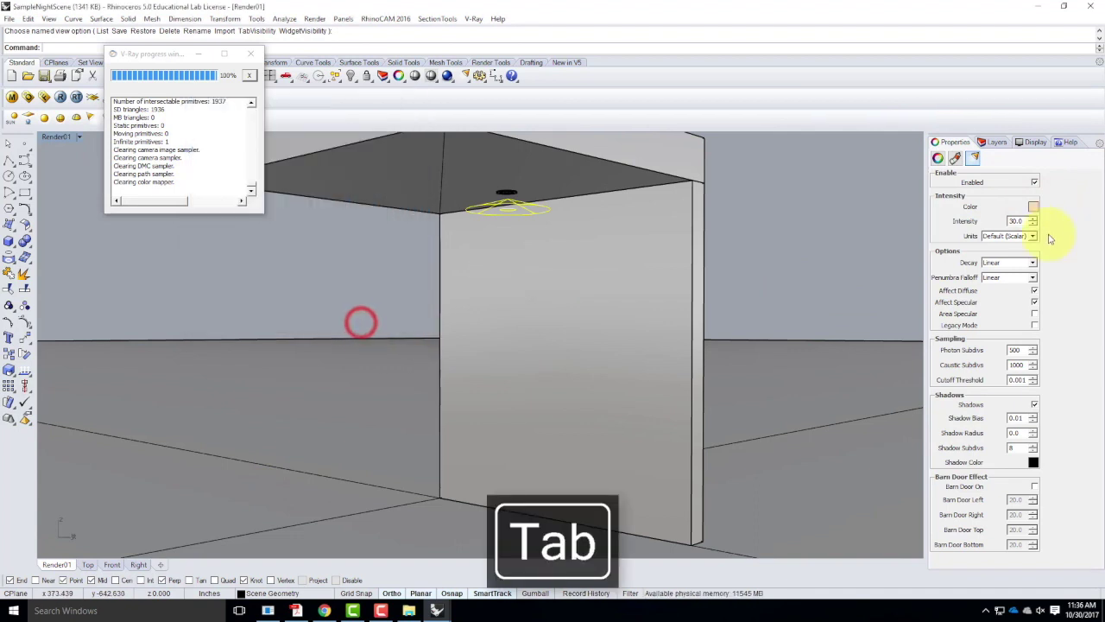
Set the flat-coned spotlight's intensity to 40, units to Radiant power and decay to Inverse Square, and render the Render01 view
left_click(1026, 222)
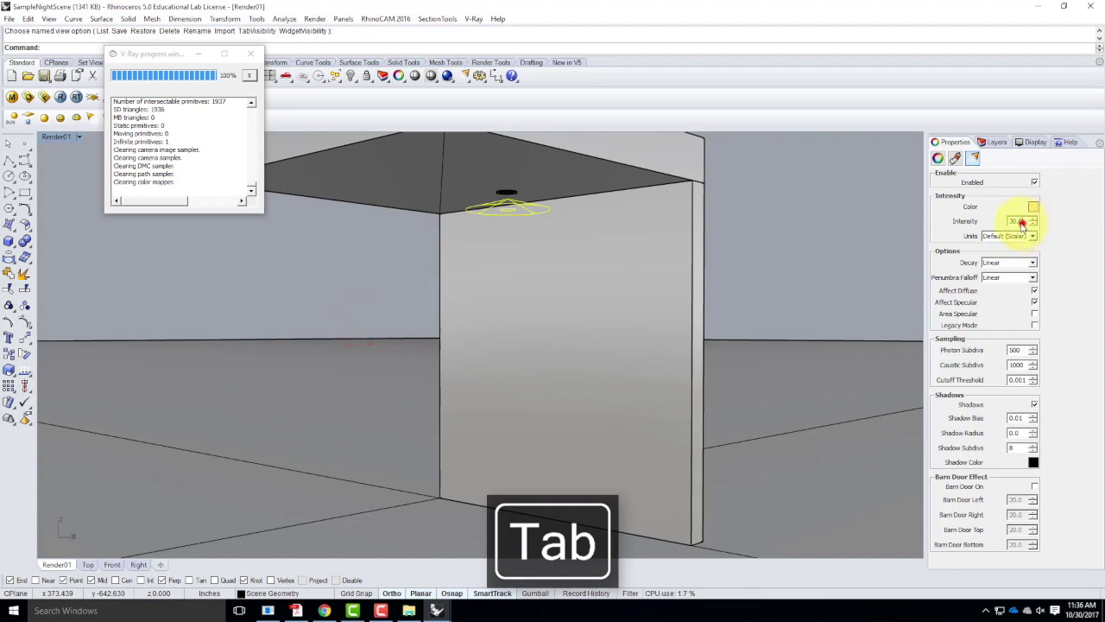
left_click_drag(1022, 222, 956, 213)
type("40")
left_click(995, 235)
left_click(1002, 264)
left_click(1003, 264)
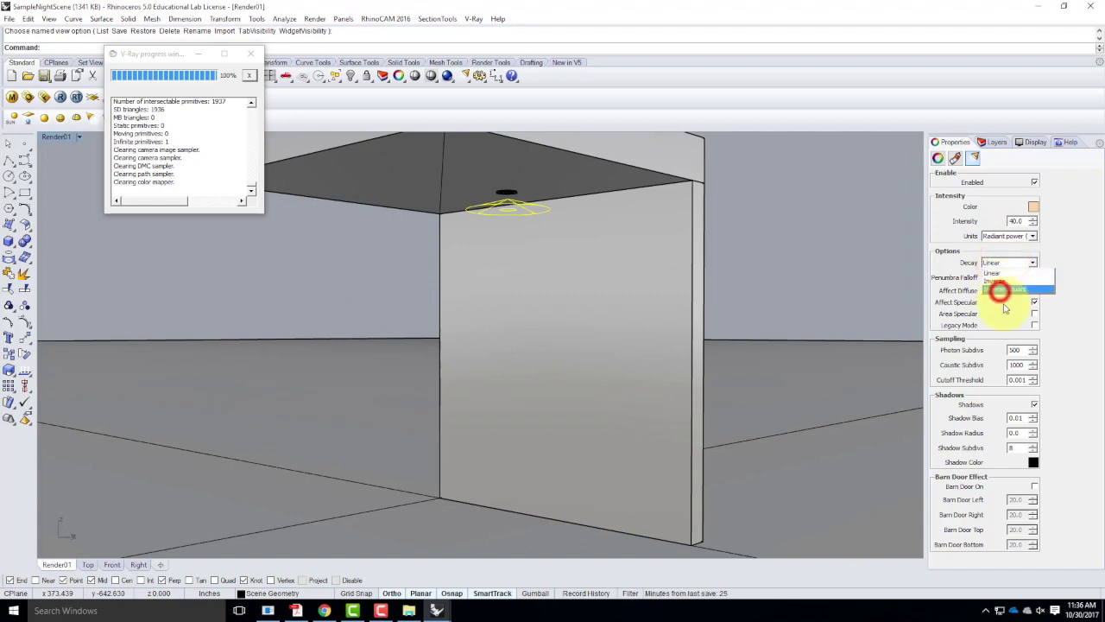
left_click(999, 291)
key("Tab")
left_click(60, 98)
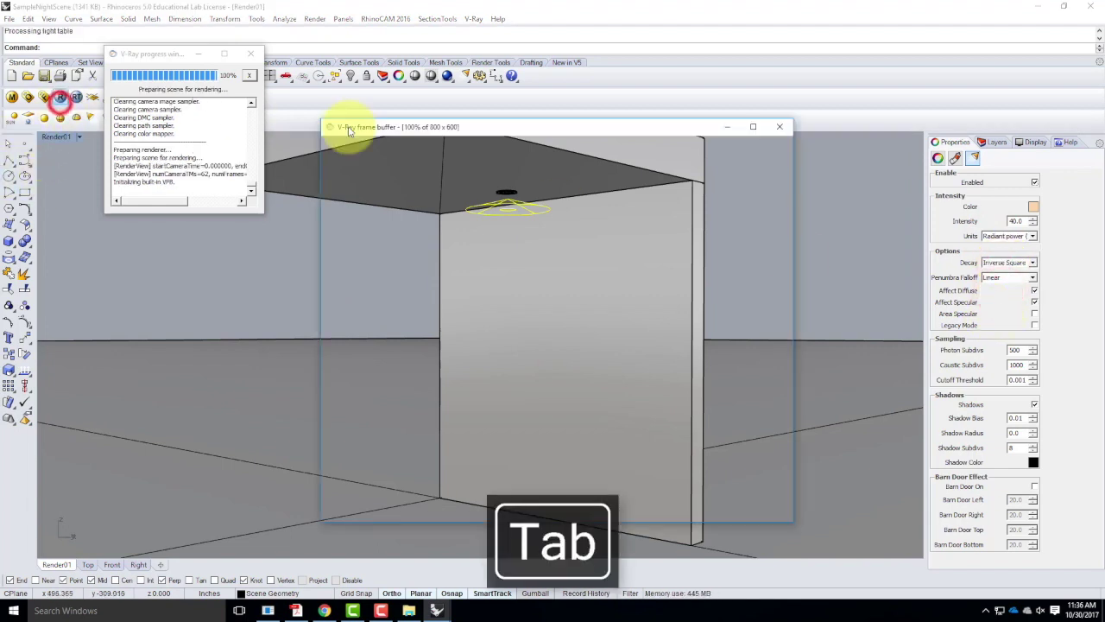
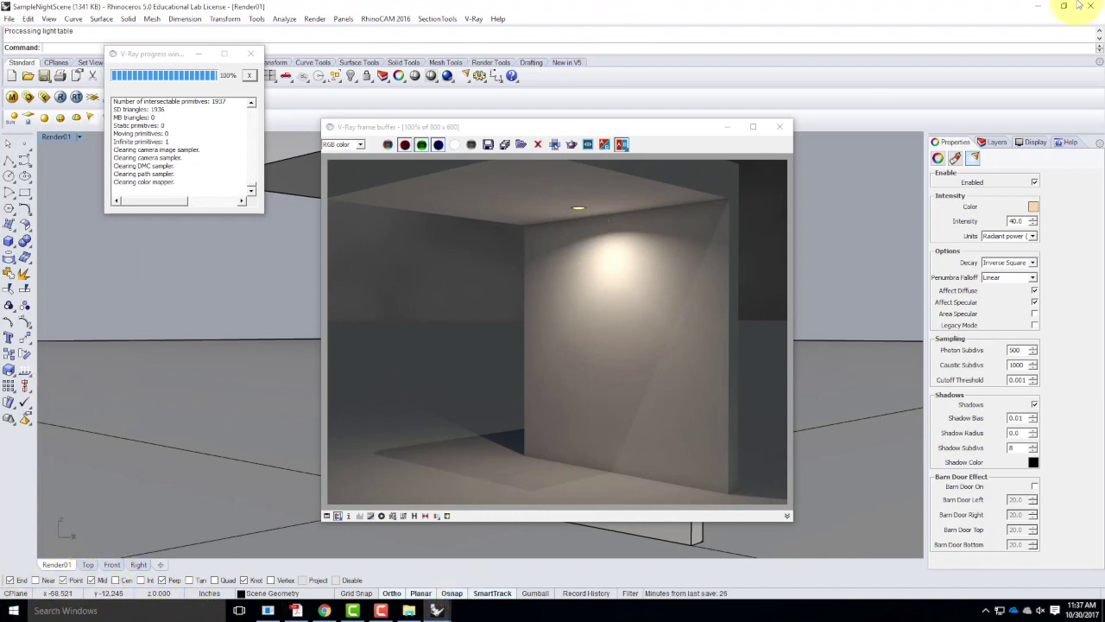
Start a new model in inches from a template and maximize its Perspective viewport
left_click(1036, 8)
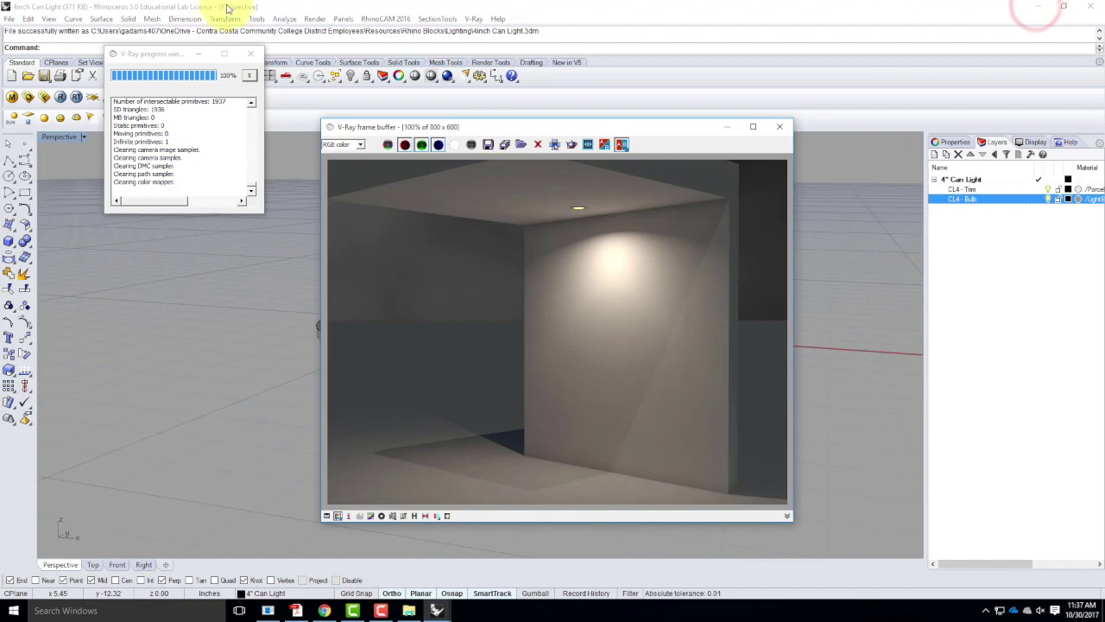
left_click(258, 9)
left_click(8, 18)
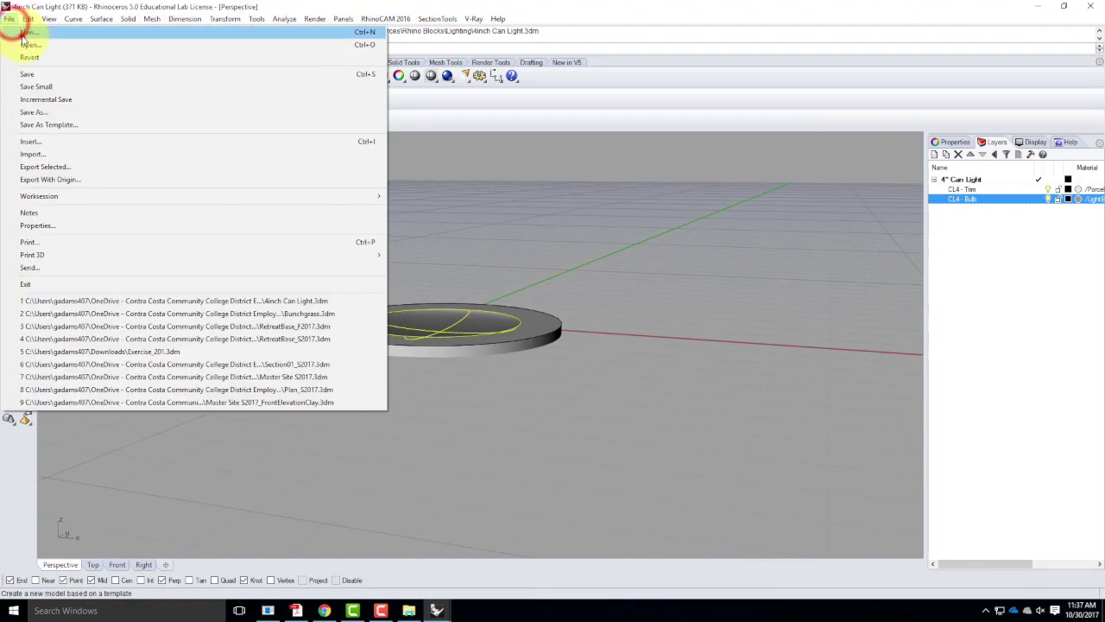
left_click(24, 32)
double_click(447, 249)
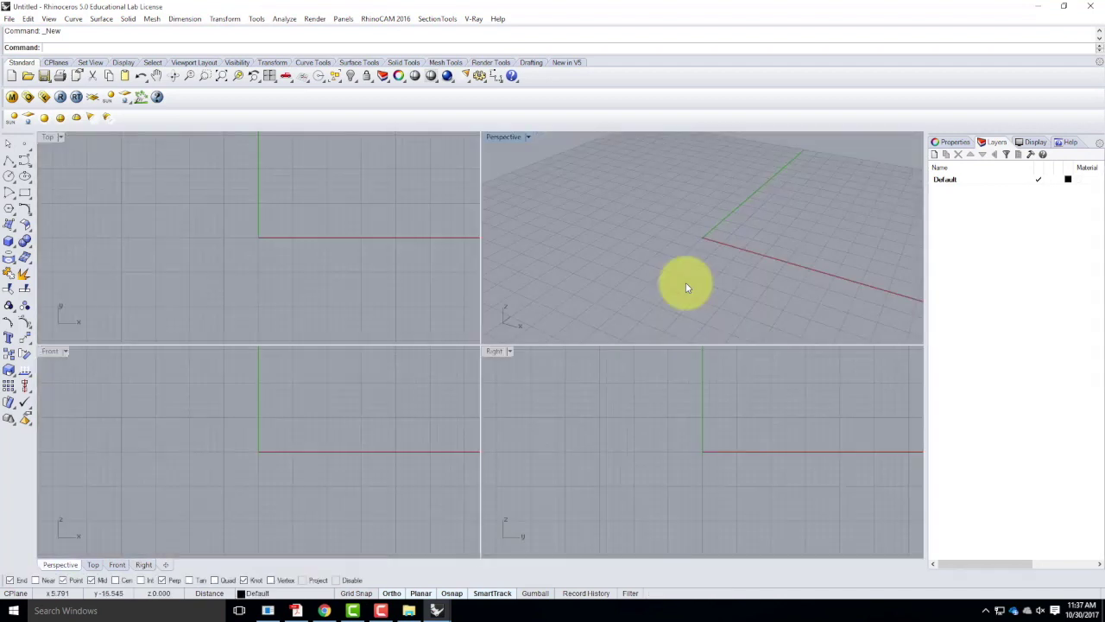
double_click(505, 138)
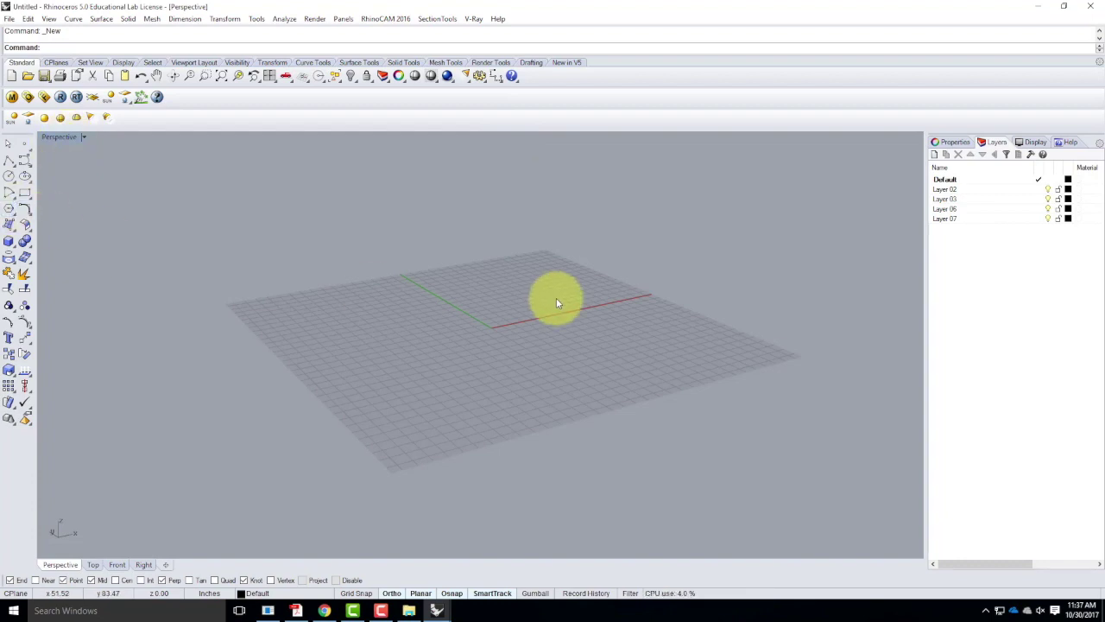
Draw a circle with a 12" diameter centered on the origin at 0,0
scroll(526, 307, "up", 5)
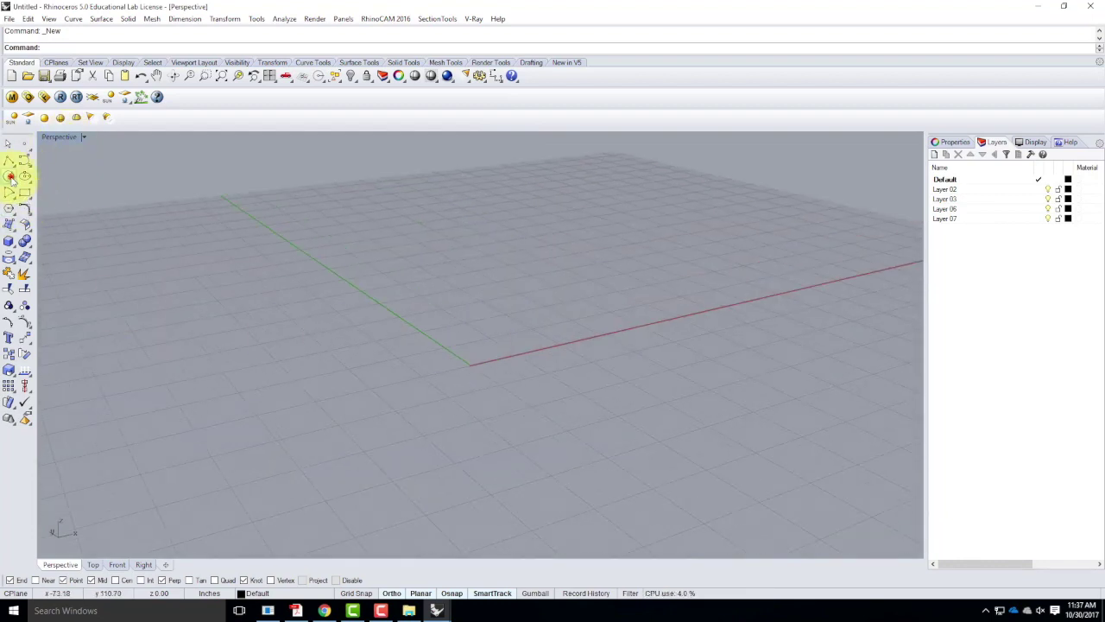
left_click(10, 175)
type("0,0")
key("Return")
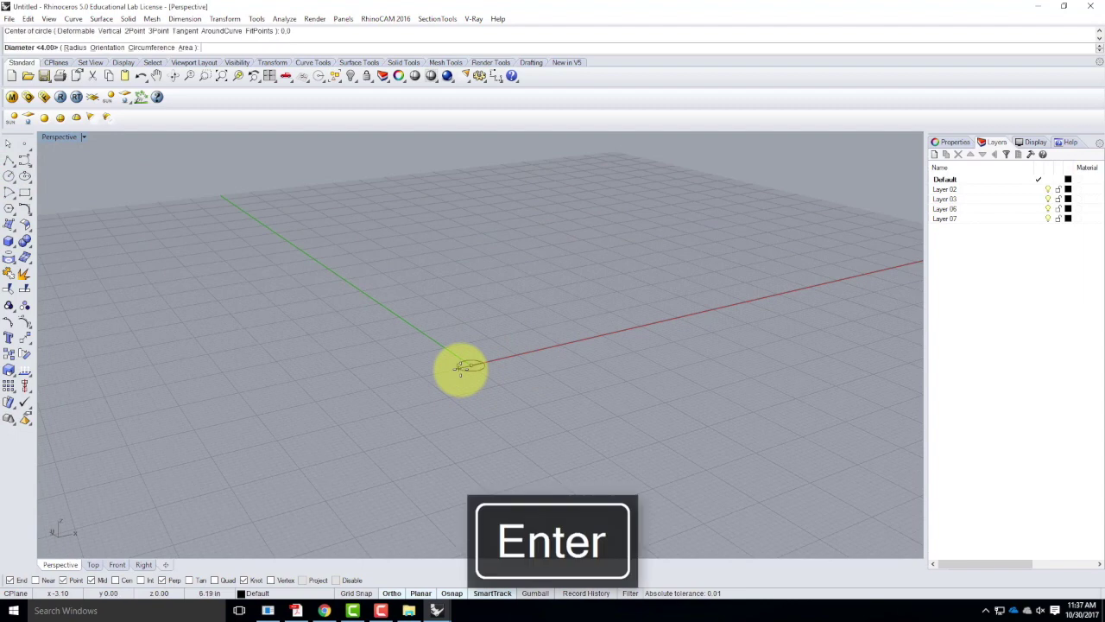
type("d")
key("Return")
type("12\"")
key("Return")
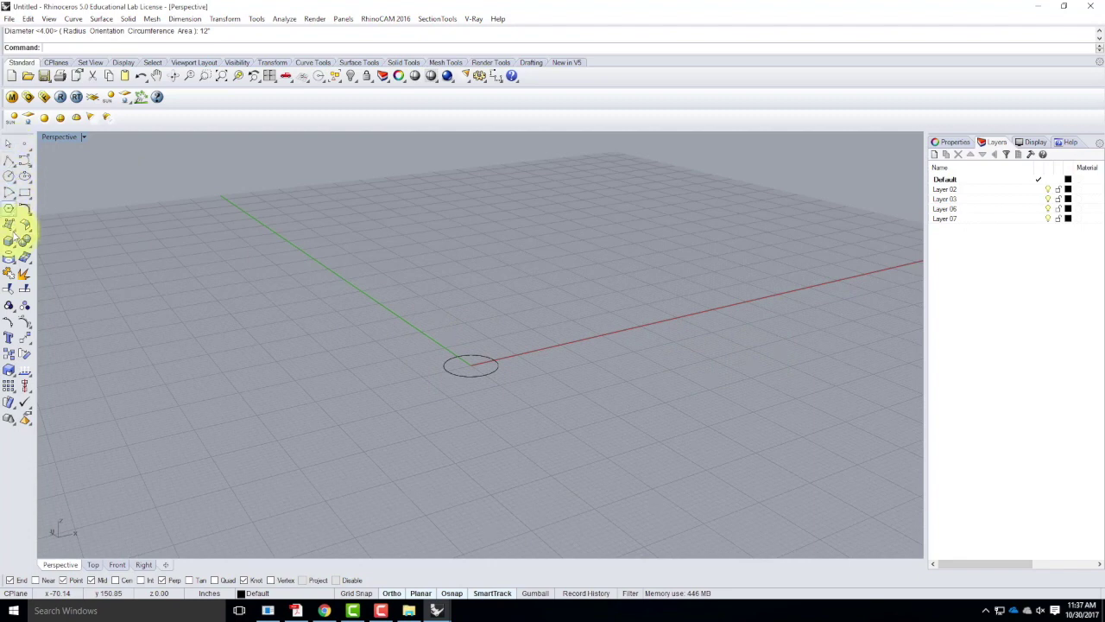
Draw a circle with a 4" diameter centered 4" directly above the first circle, at @0,0,4"
left_click(9, 177)
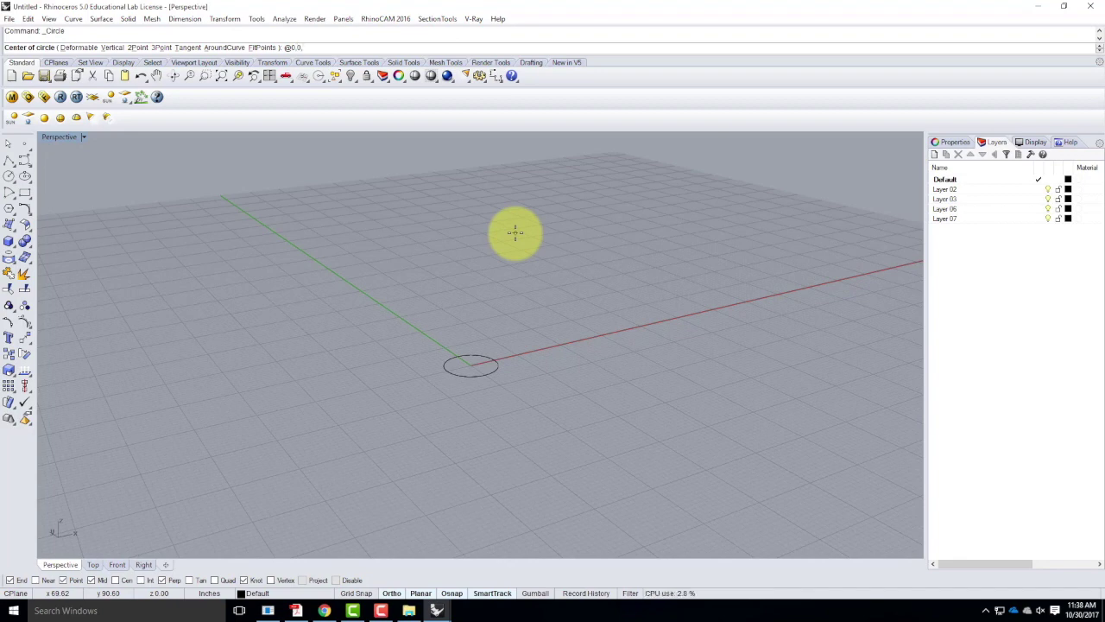
key("Return")
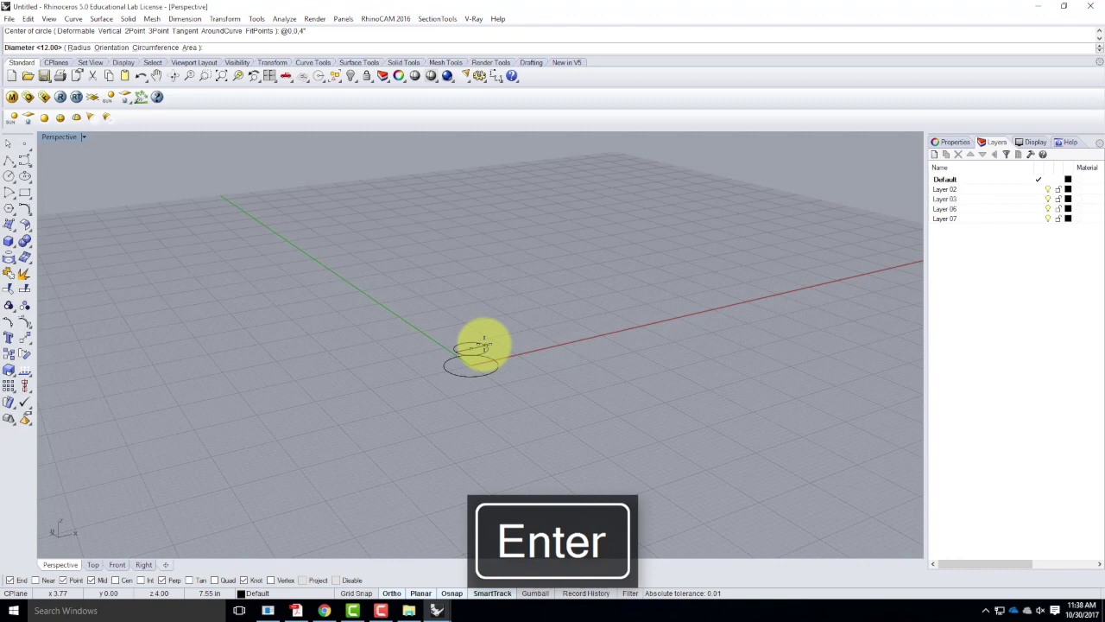
key("shift")
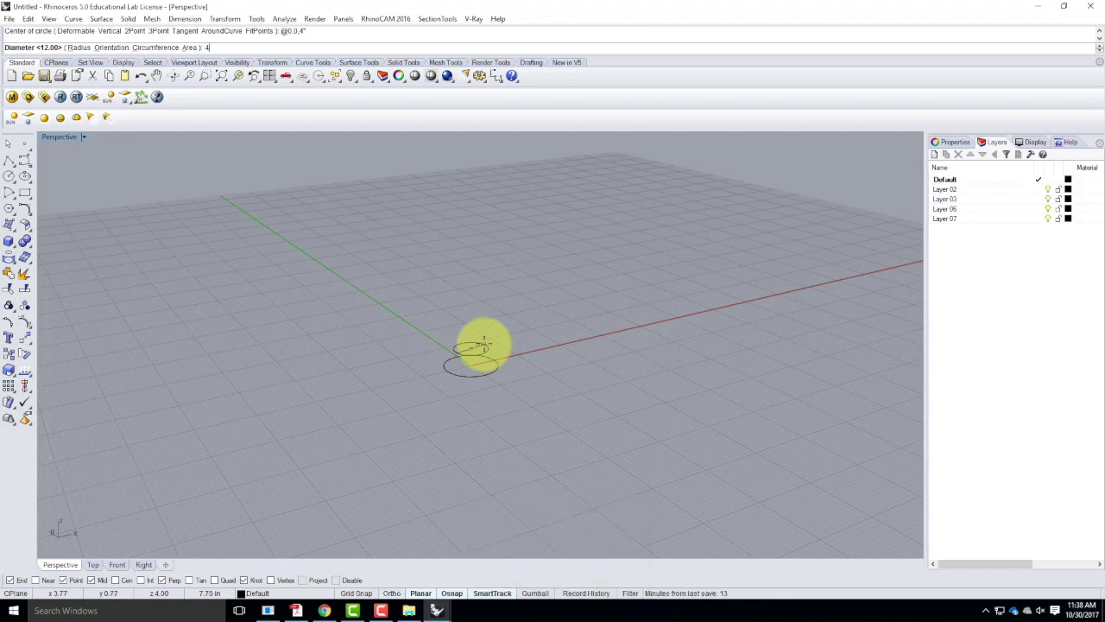
key("Return")
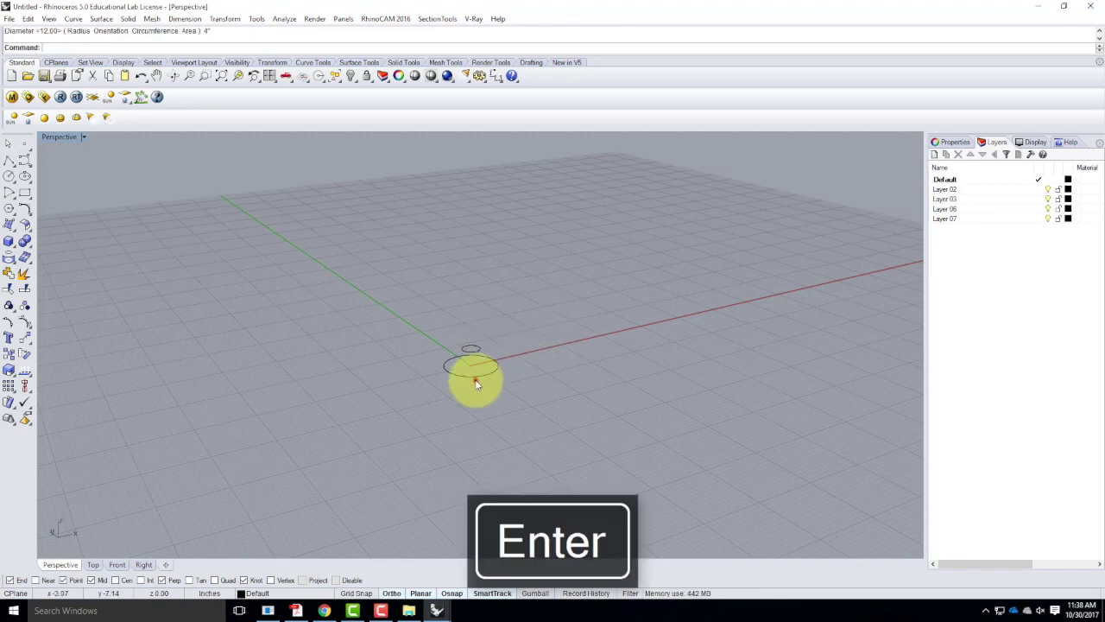
Loft the 12" and 4" circles with the Normal style and no simplification to form the conical shade
left_click(475, 378)
left_click(468, 349)
key("Return")
key("Return")
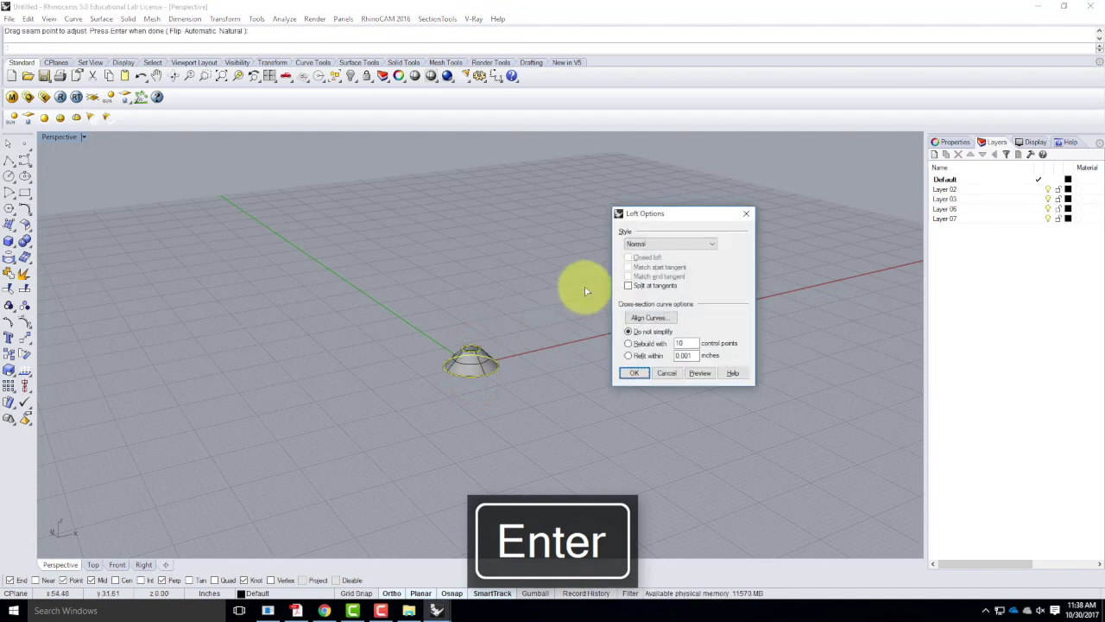
left_click(631, 371)
left_click(520, 350)
scroll(470, 332, "up", 10)
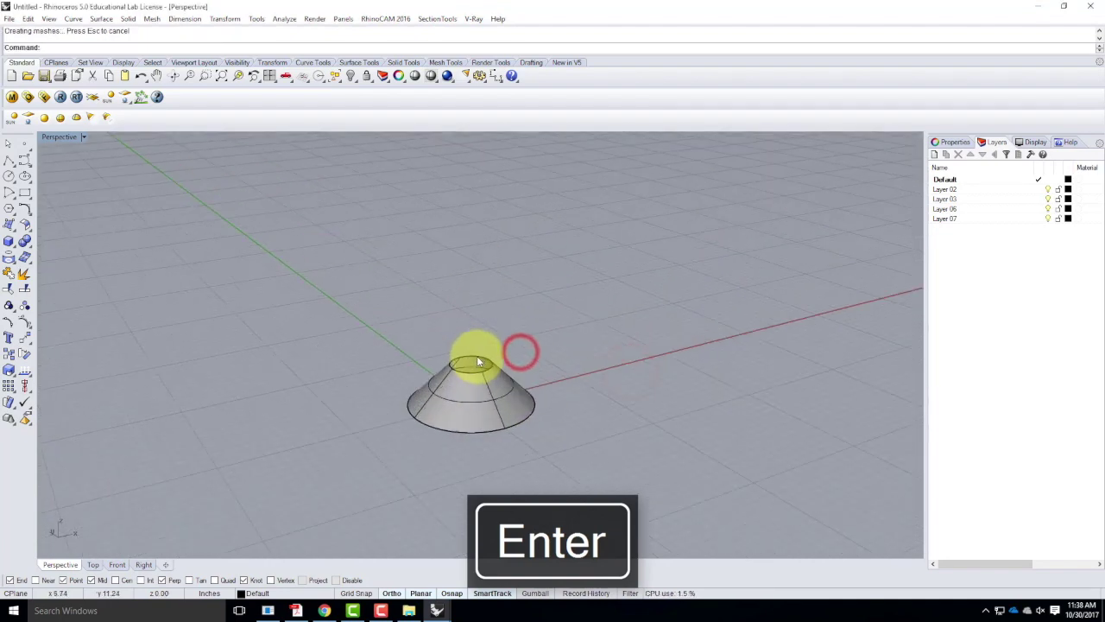
left_click(11, 245)
left_click(42, 248)
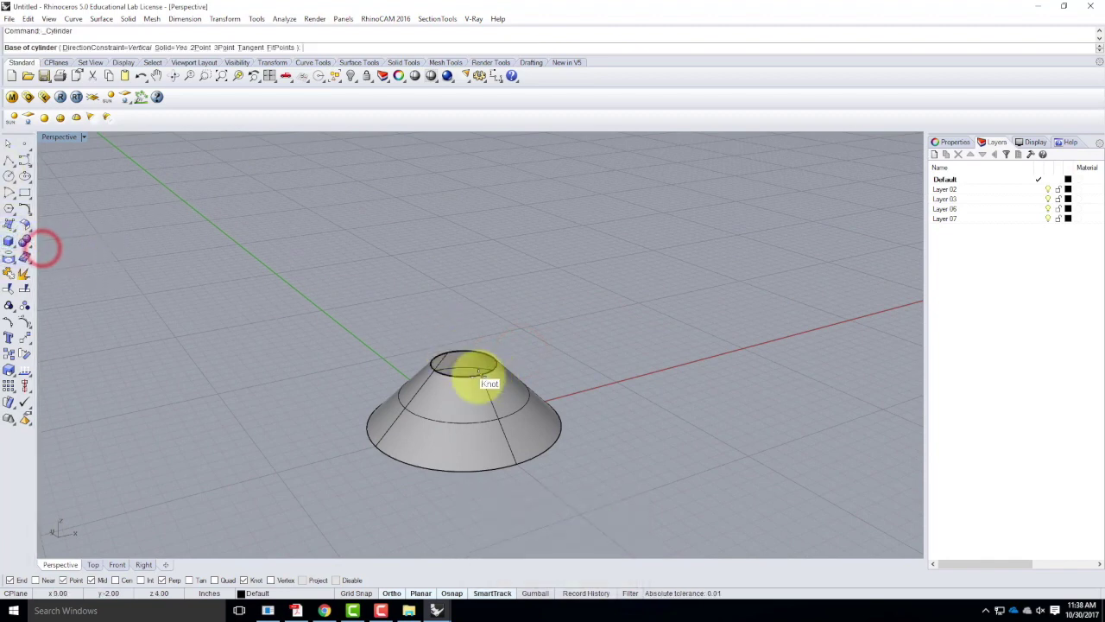
left_click(487, 373)
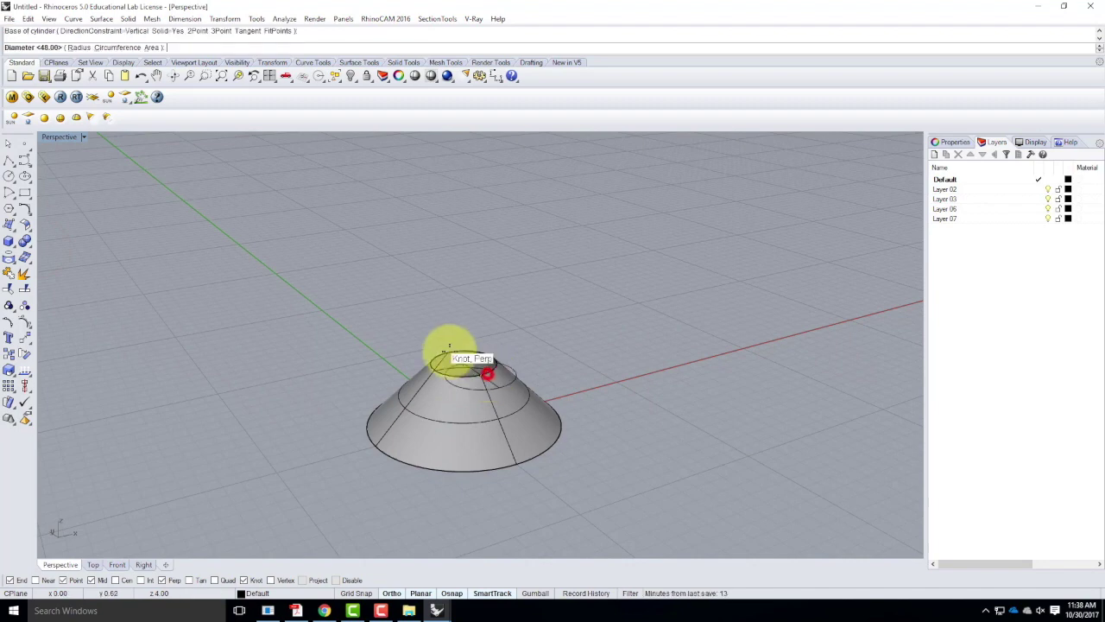
key("Escape")
Enable the Center snap and build a solid cylinder 2" high on the shade's upper circle, matching its radius
right_click(470, 368)
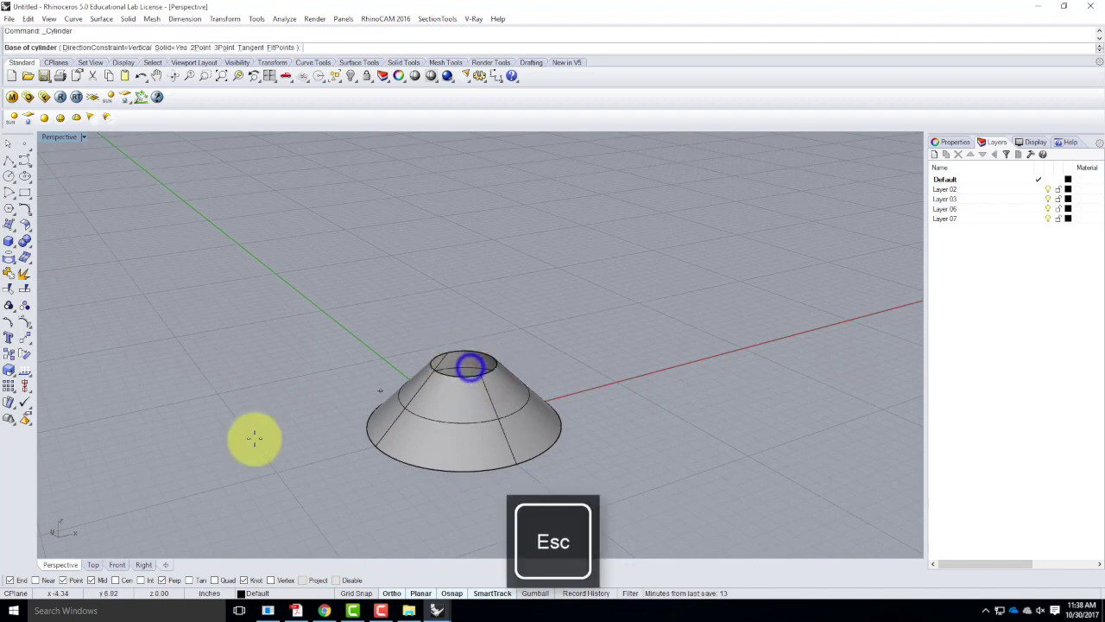
left_click(115, 580)
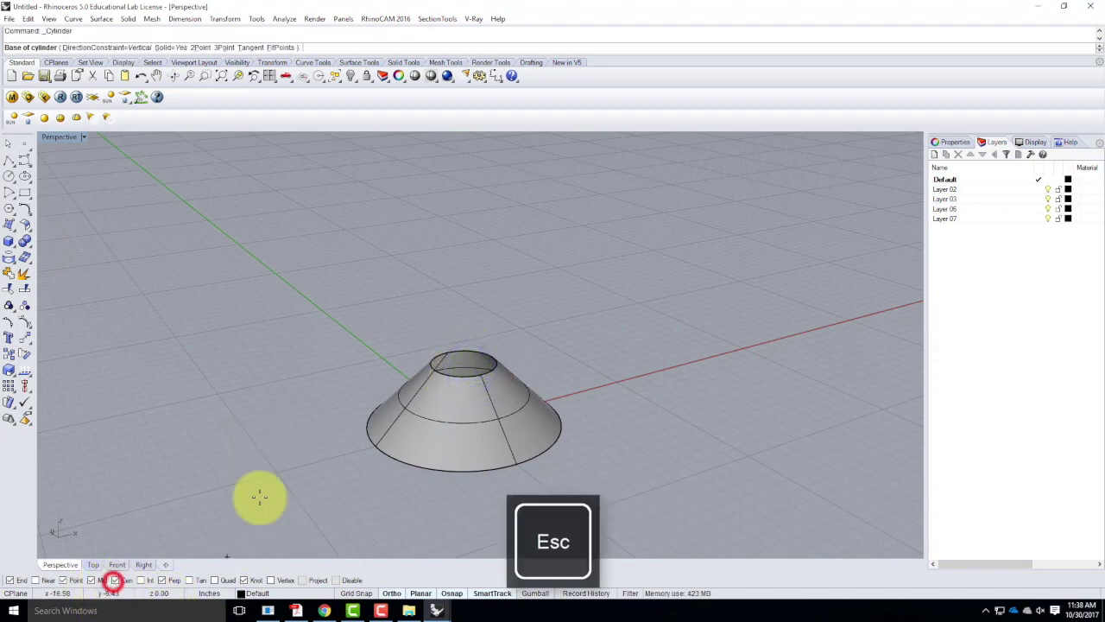
left_click(463, 376)
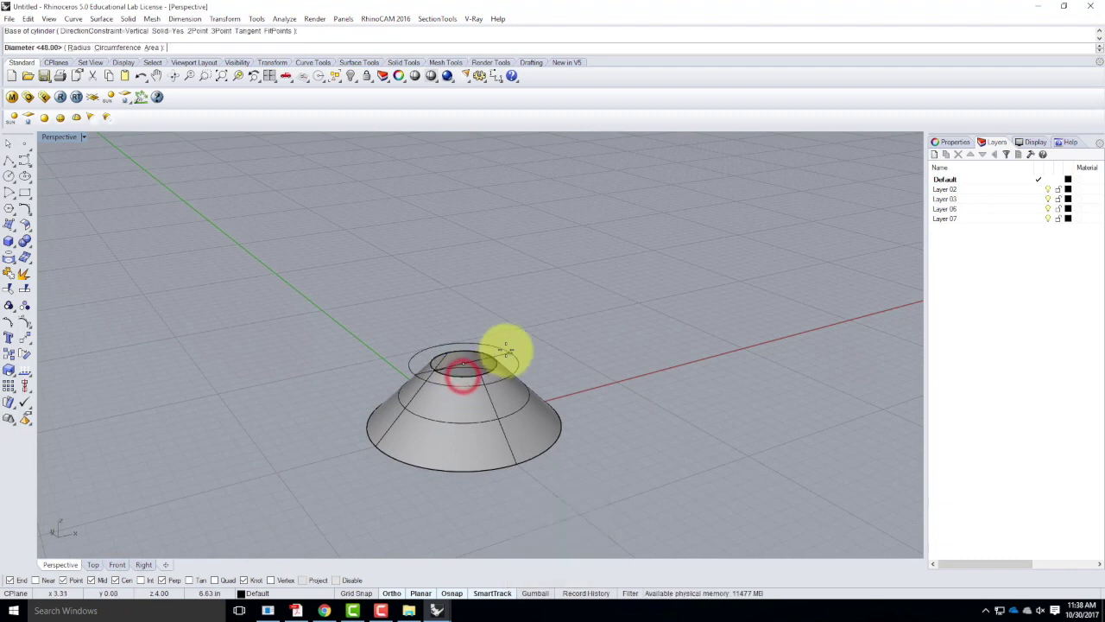
left_click(498, 355)
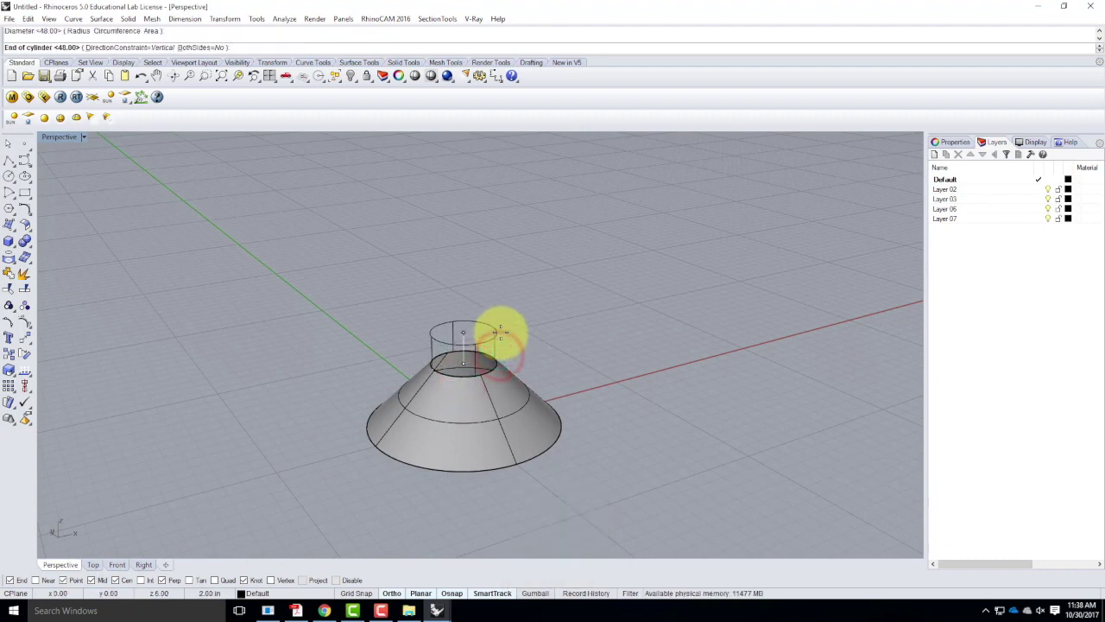
type("2")
key("Return")
key("Escape")
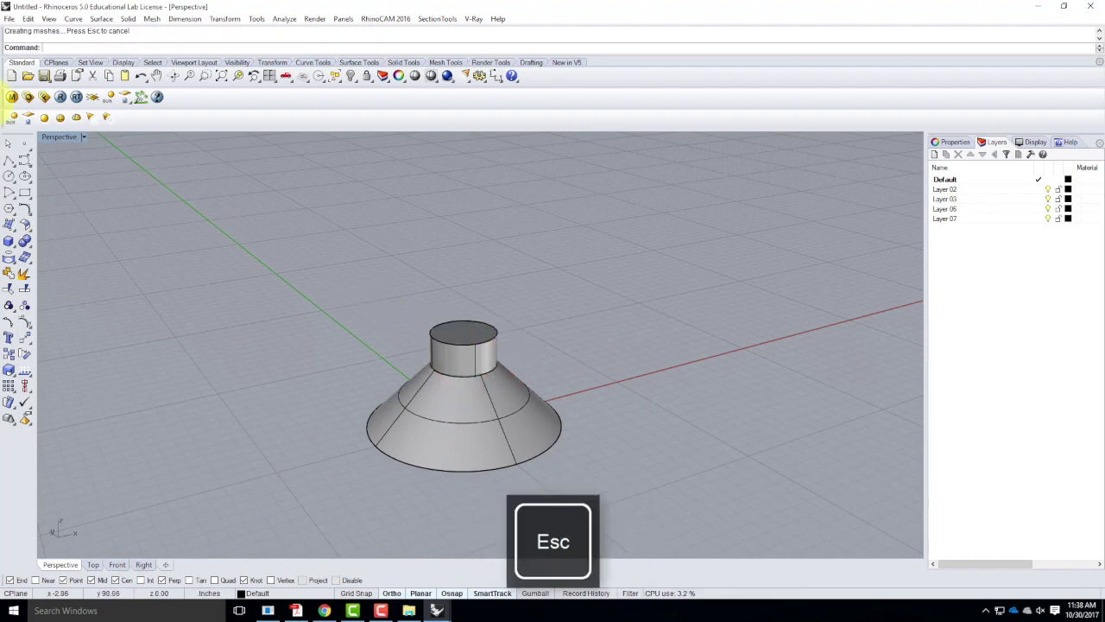
Draw a 2" vertical polyline upward from the center of the cylinder's top face, using the Front view
left_click(10, 161)
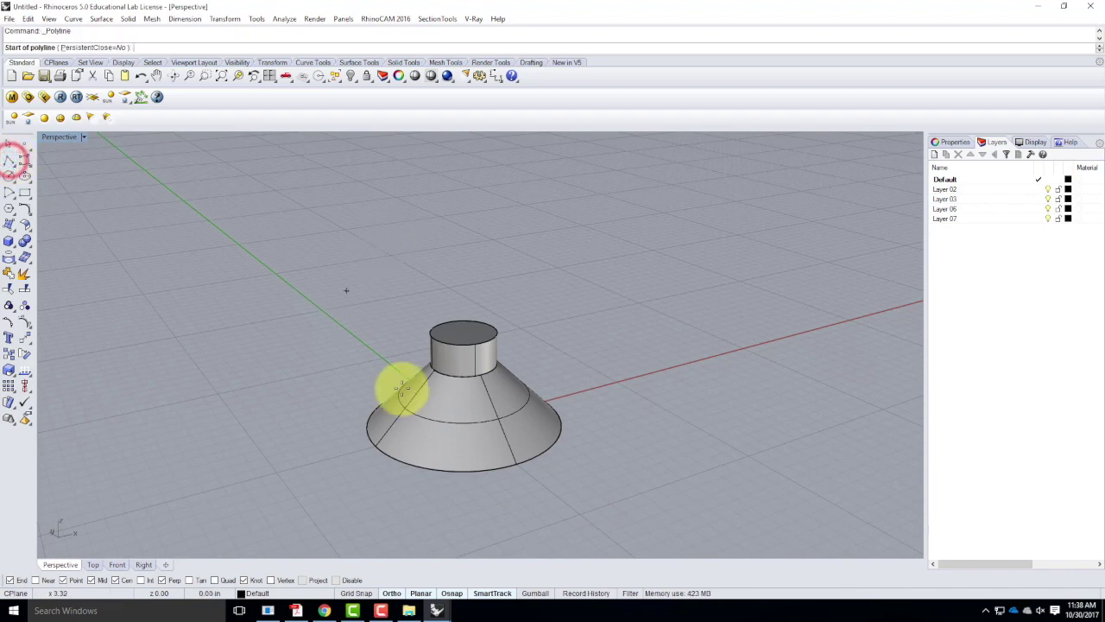
scroll(474, 320, "up", 1)
left_click(482, 321)
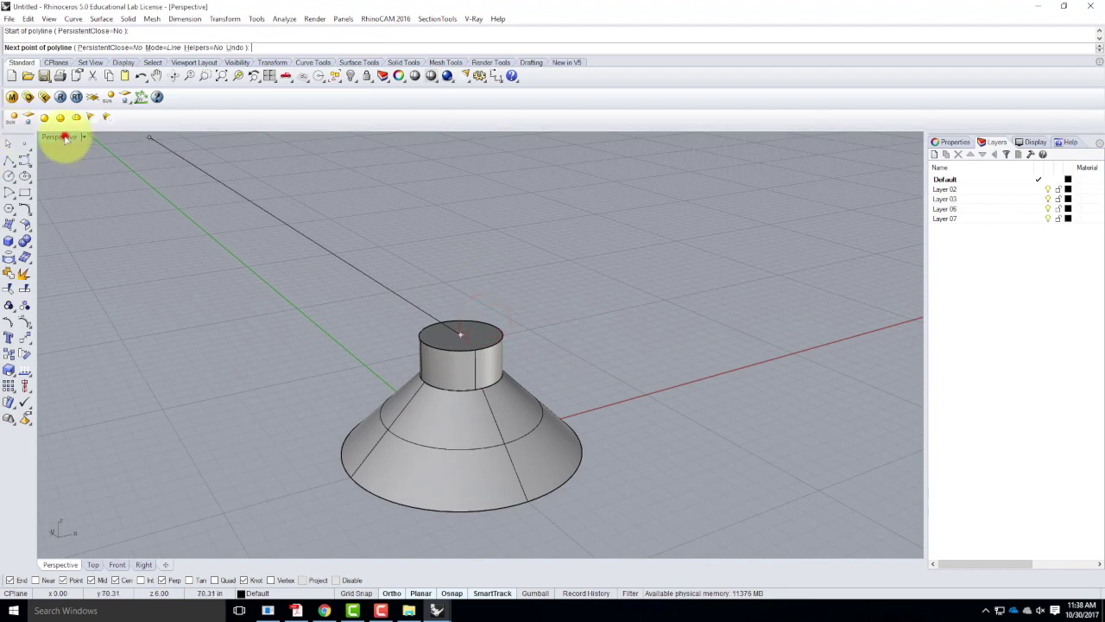
double_click(62, 137)
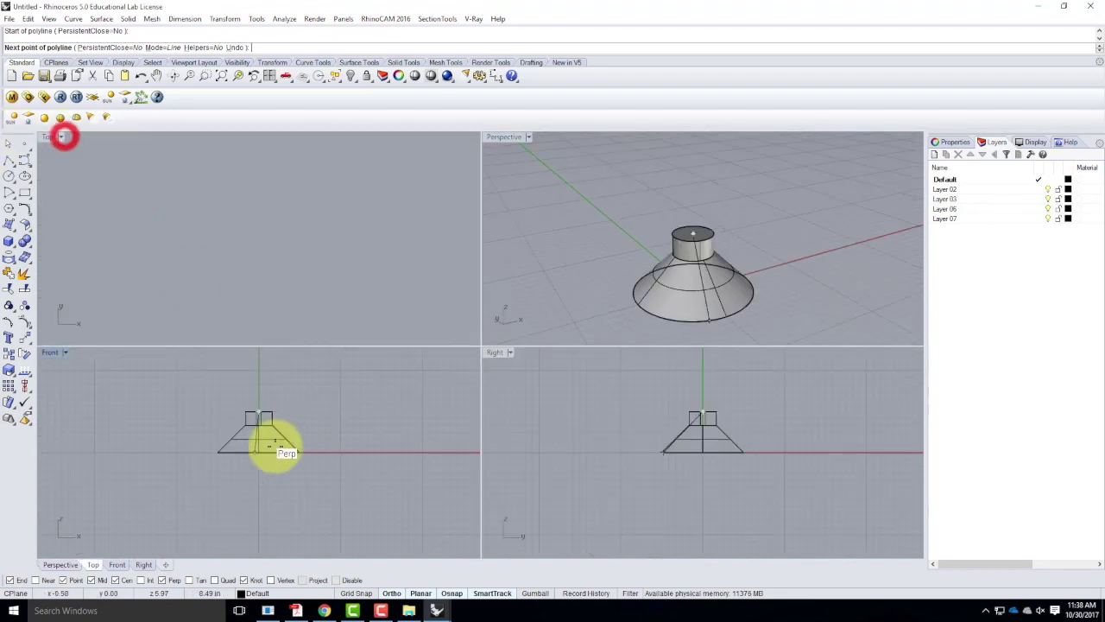
type("2\"")
key("Return")
left_click(276, 384)
key("Return")
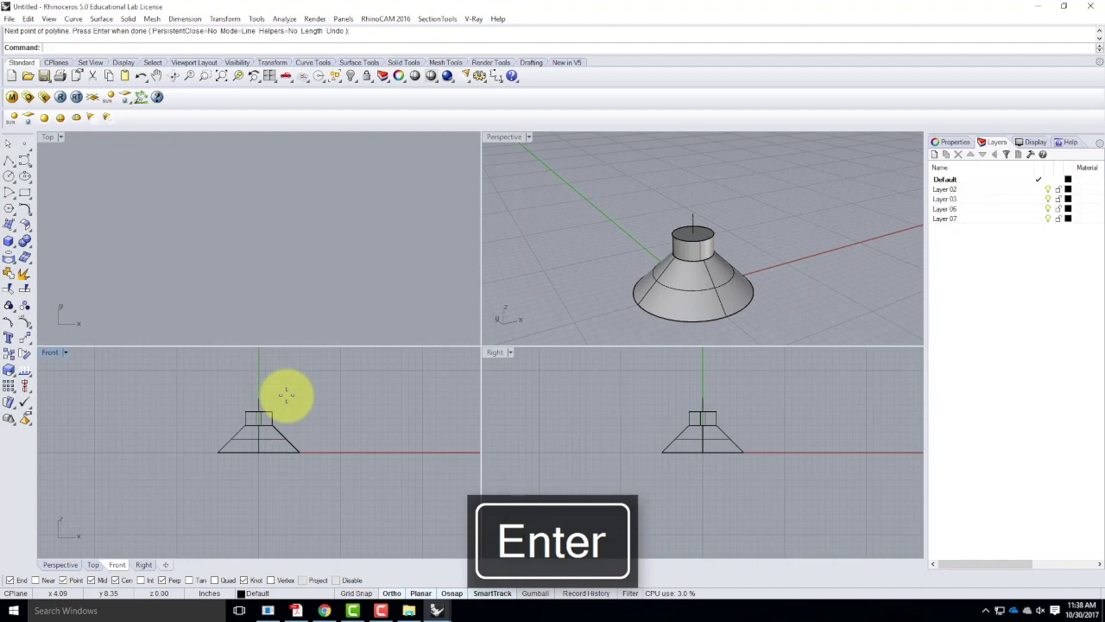
Draw a horizontal circle with a 1" diameter centered on the upper end of the vertical line
left_click(11, 177)
left_click(25, 181)
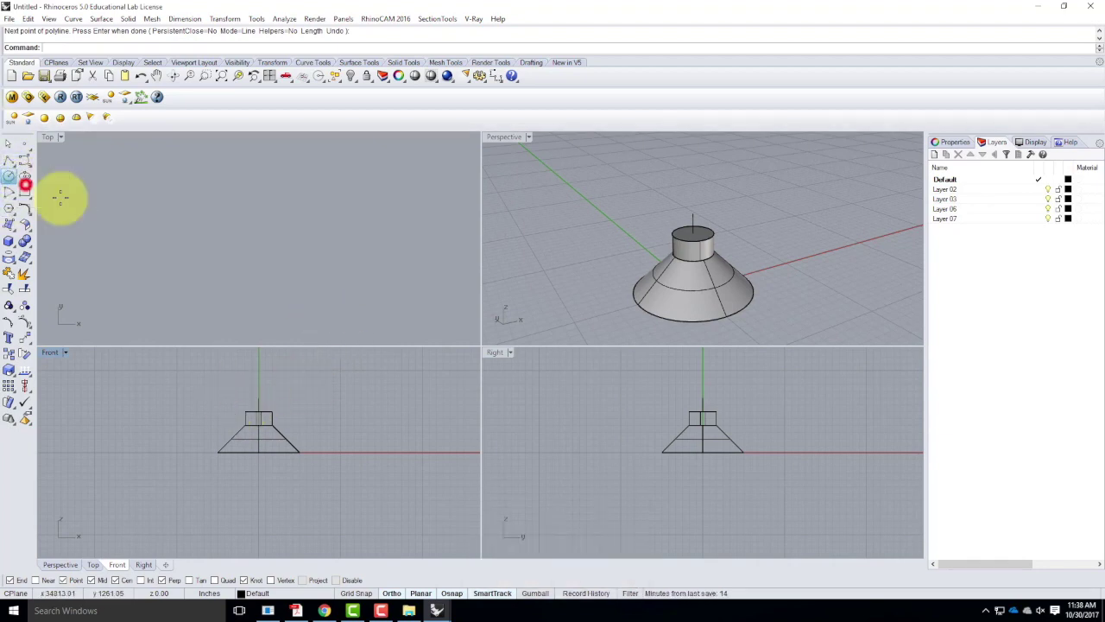
left_click(259, 397)
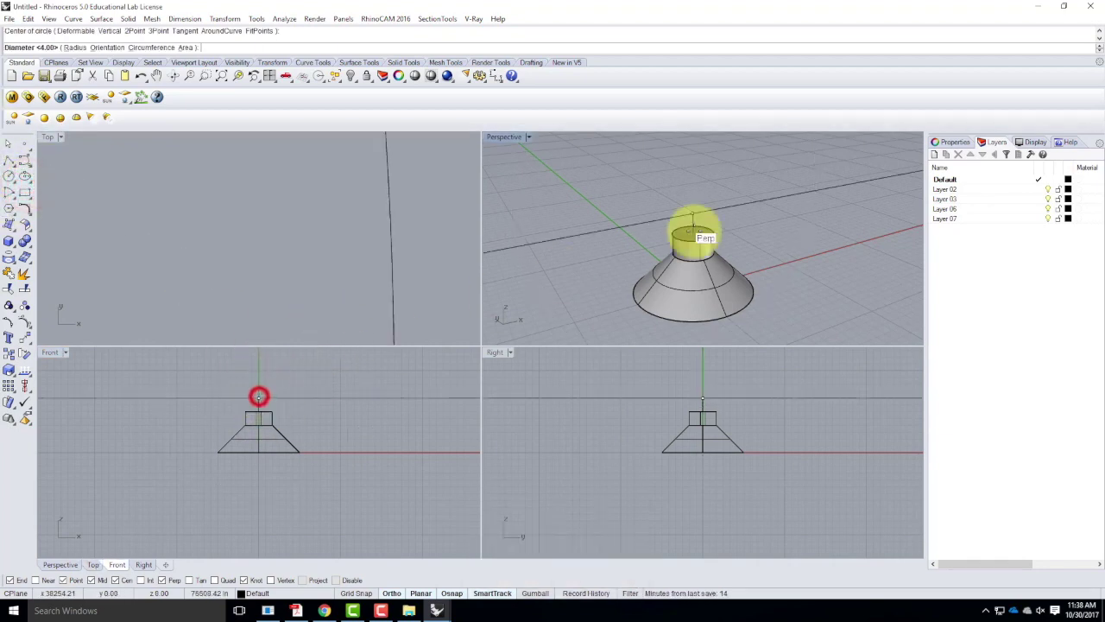
type("1")
key("Return")
left_click(734, 209)
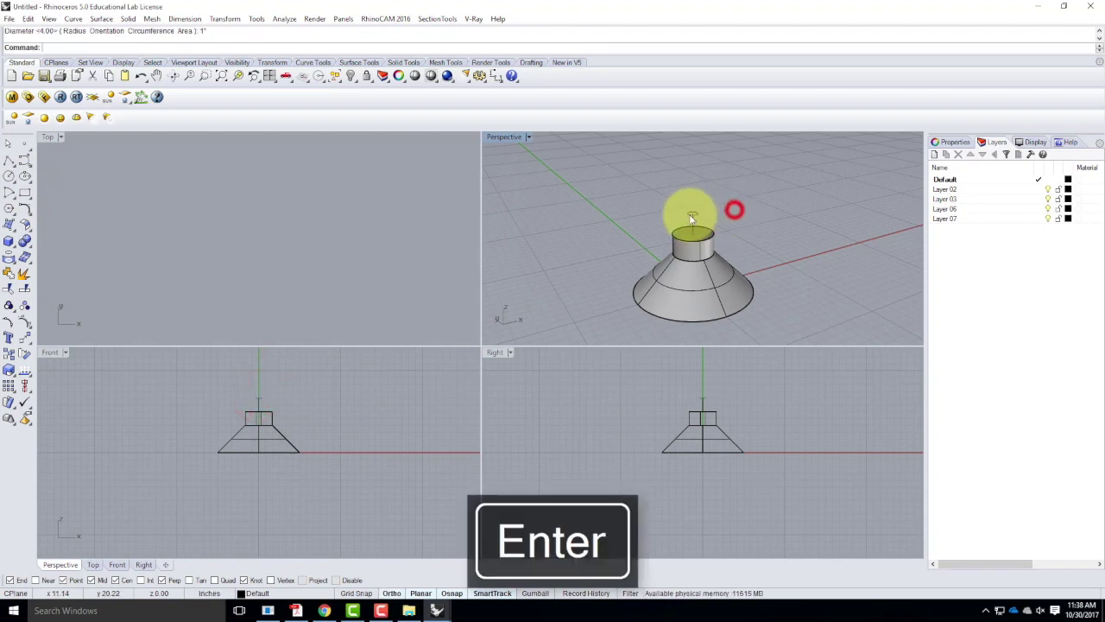
Duplicate the cylinder's upper circular edge as a curve with DupEdge
left_click(695, 217)
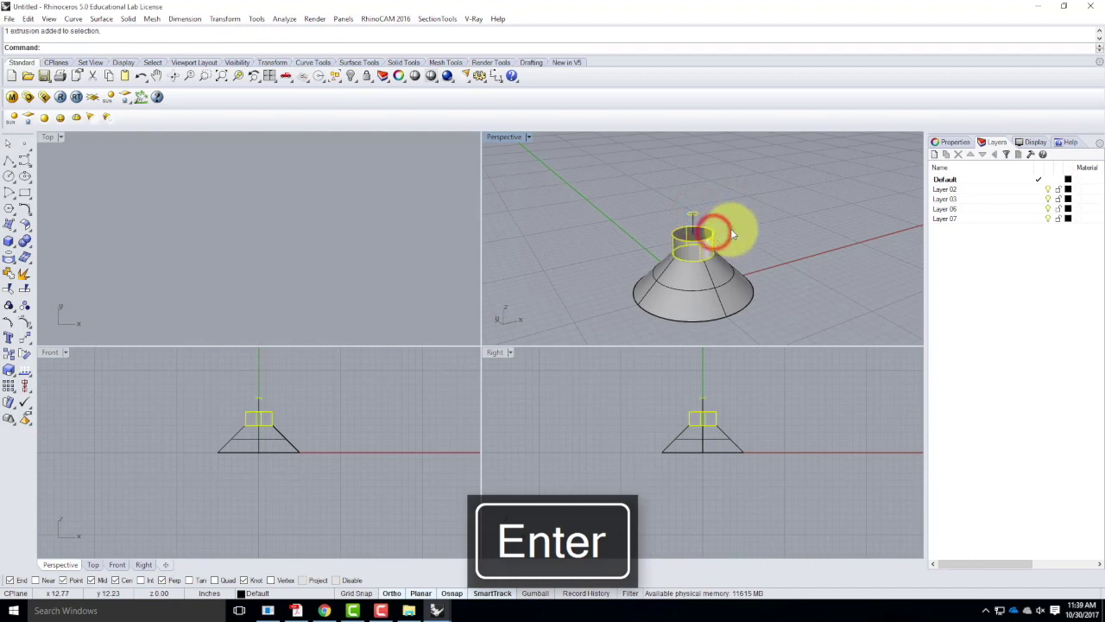
key("Escape")
key("Return")
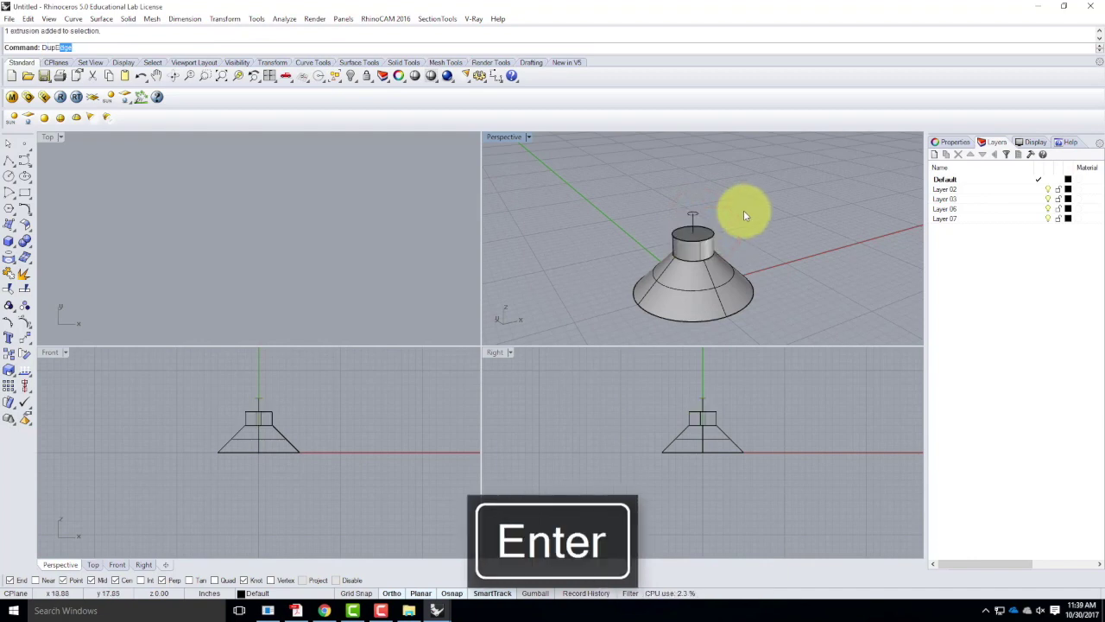
left_click(712, 230)
key("Return")
Loft the duplicated edge to the 1" circle above it with the Normal style to form the tapered cap
left_click(699, 216)
key("Return")
key("Return")
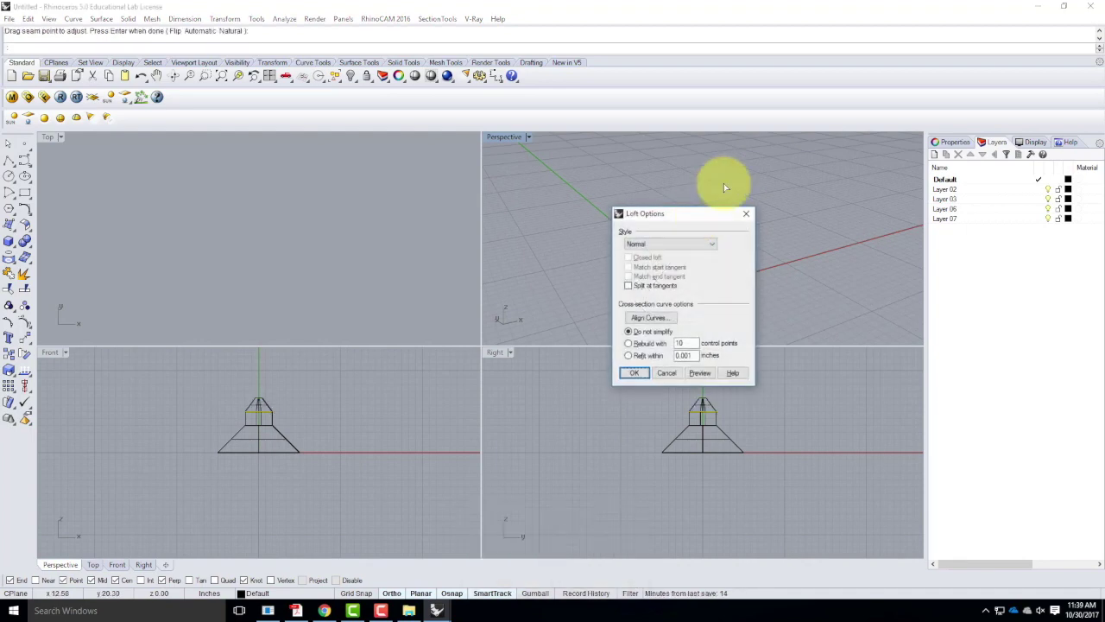
left_click(632, 371)
left_click(525, 242)
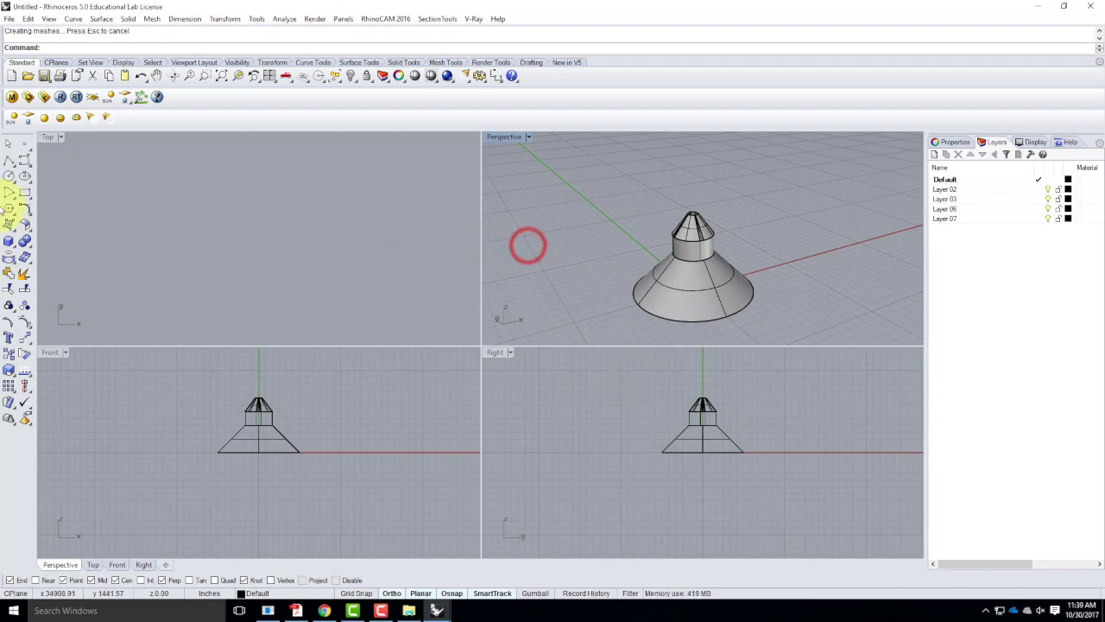
right_click(31, 164)
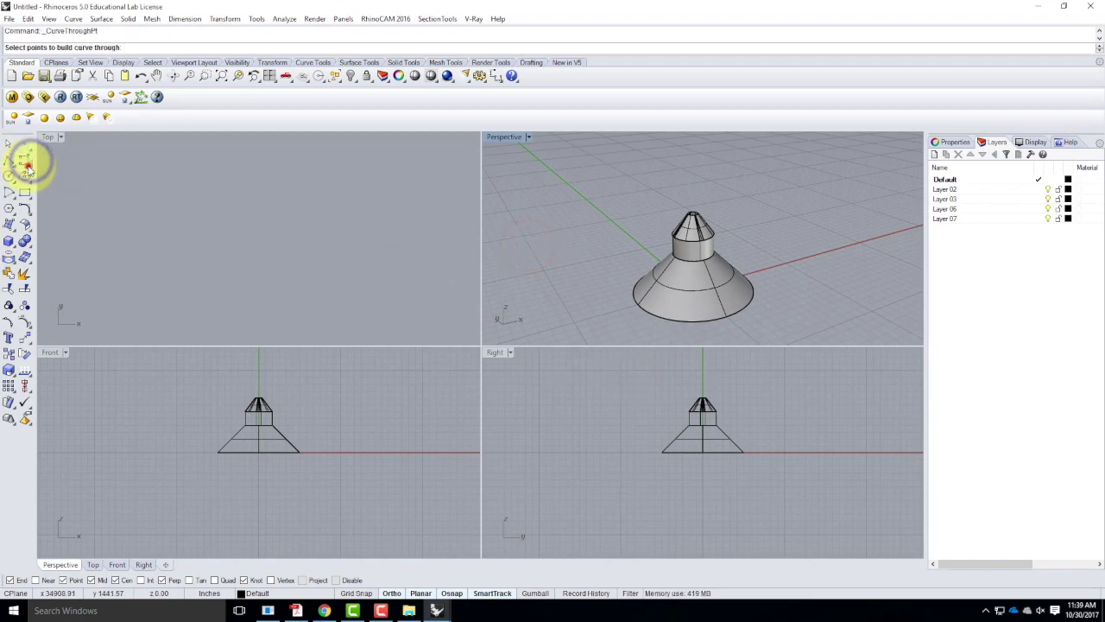
left_click(31, 165)
left_click(24, 161)
scroll(250, 427, "up", 3)
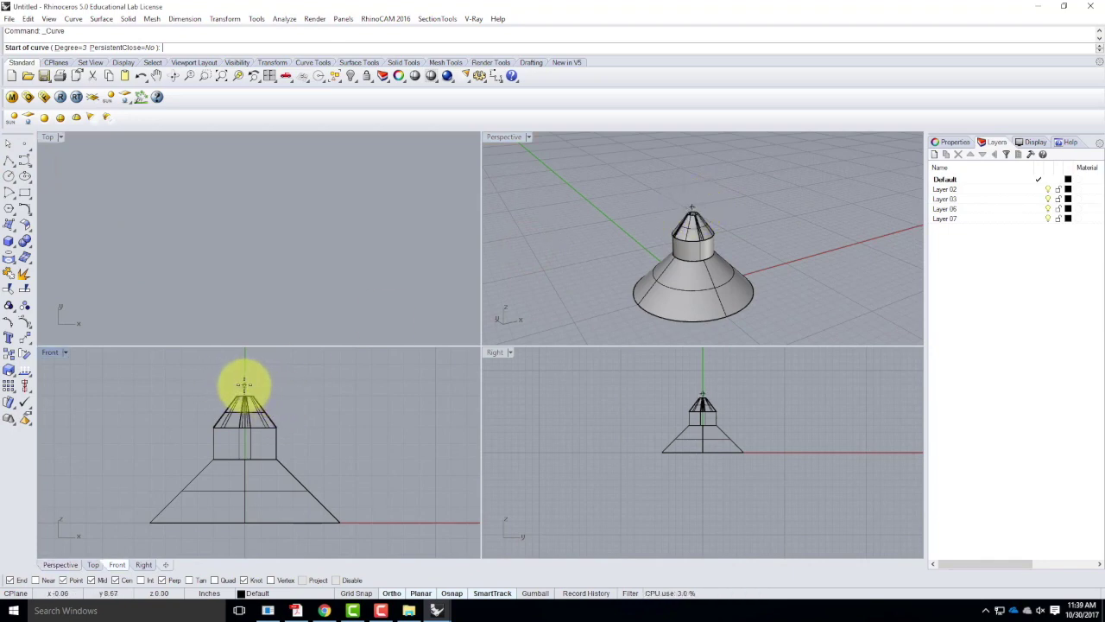
left_click(245, 384)
scroll(244, 386, "down", 2)
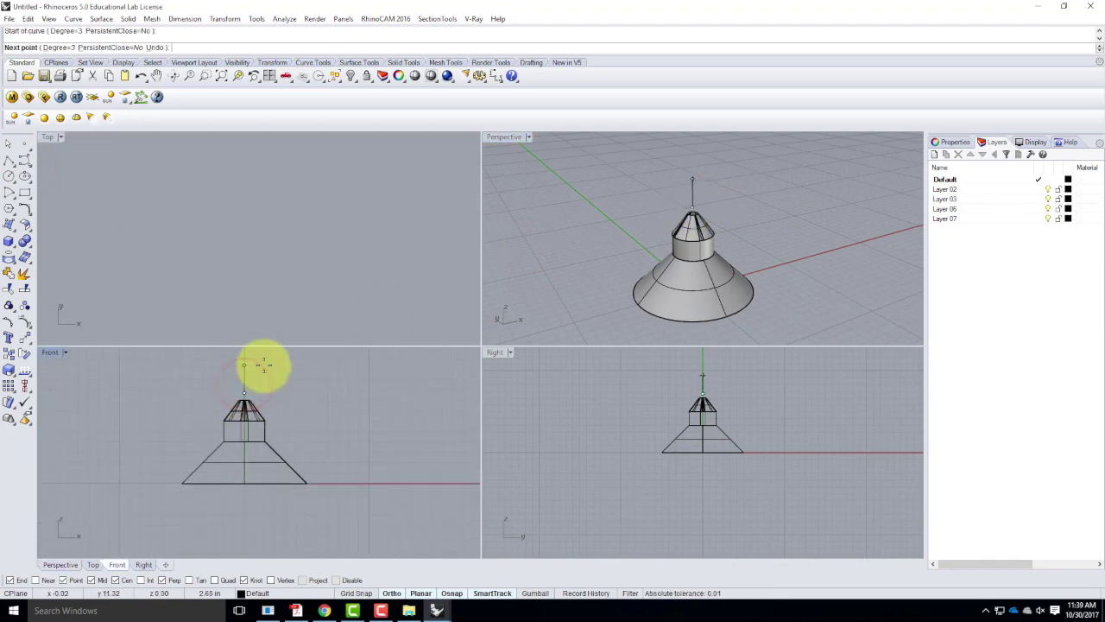
left_click(391, 594)
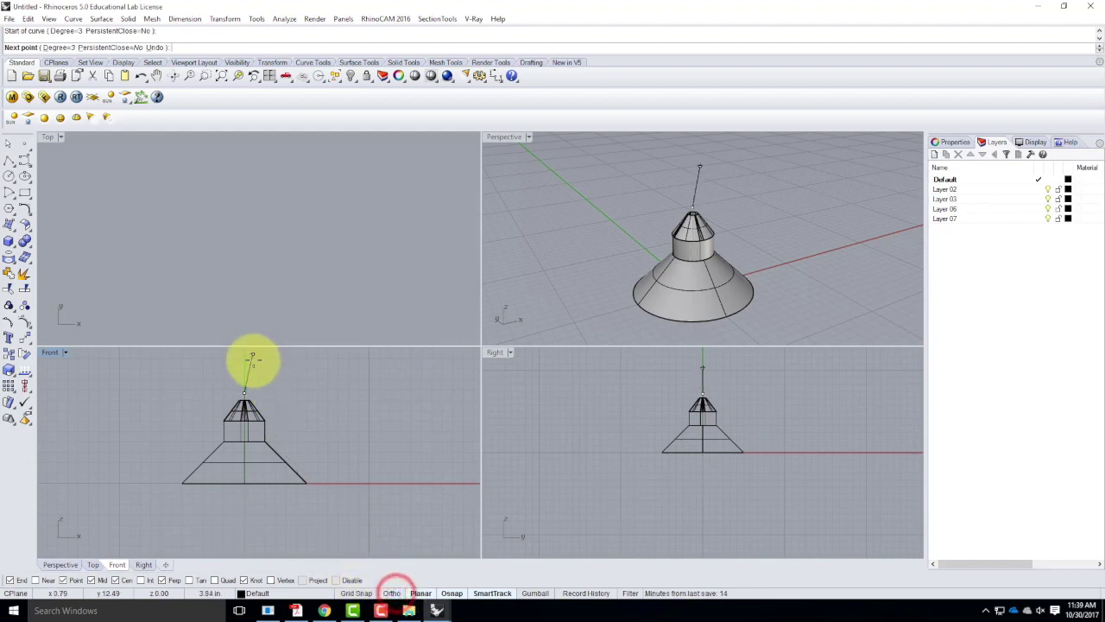
left_click(260, 358)
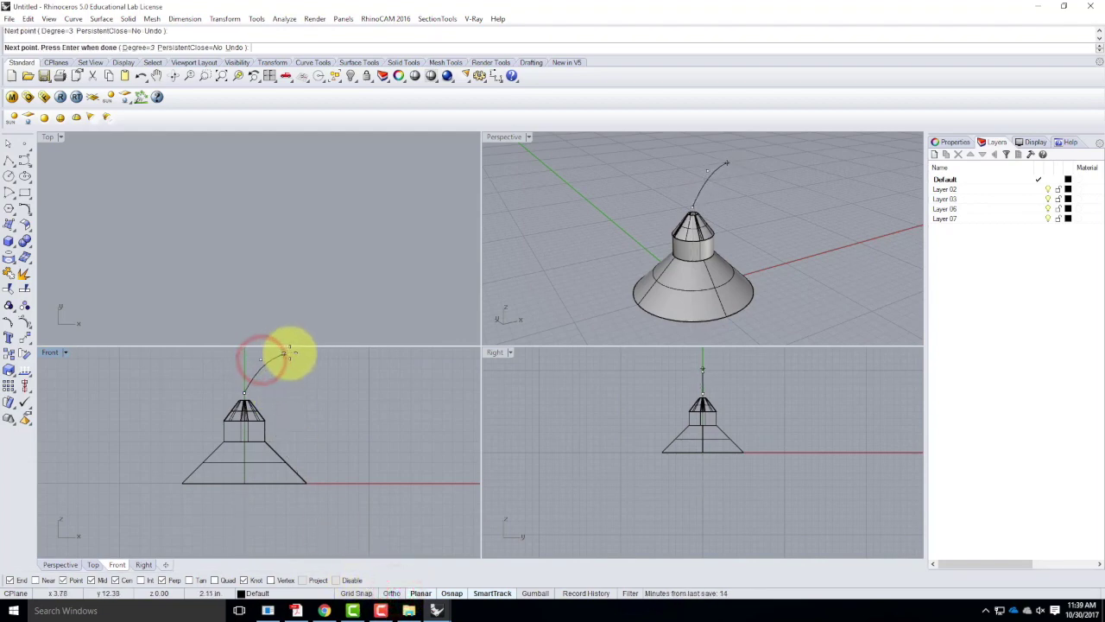
left_click(293, 351)
left_click(323, 375)
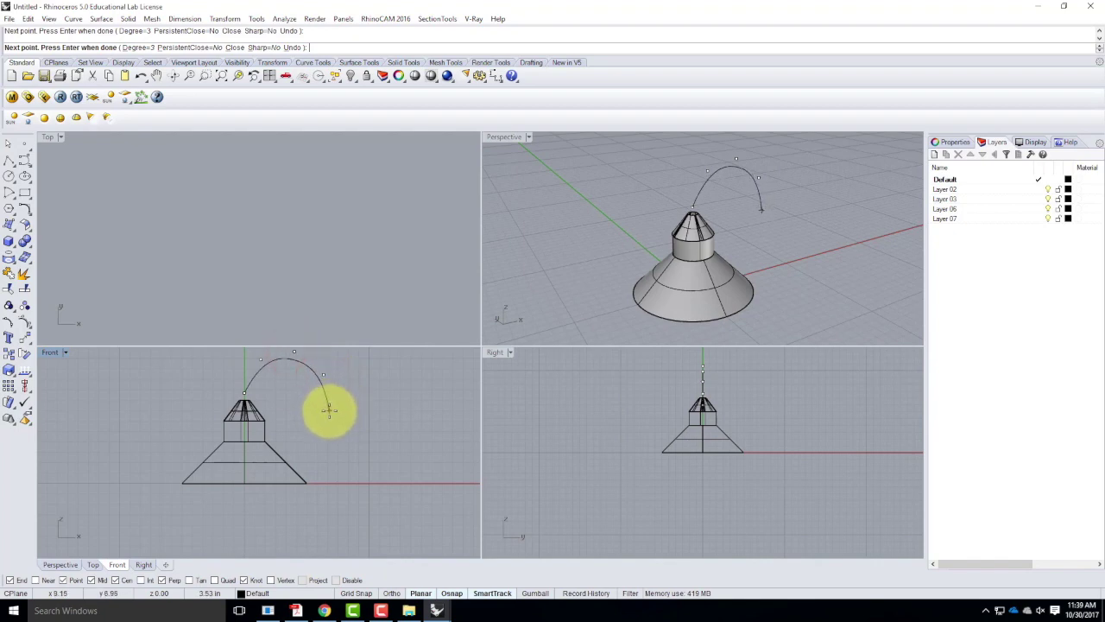
key("Escape")
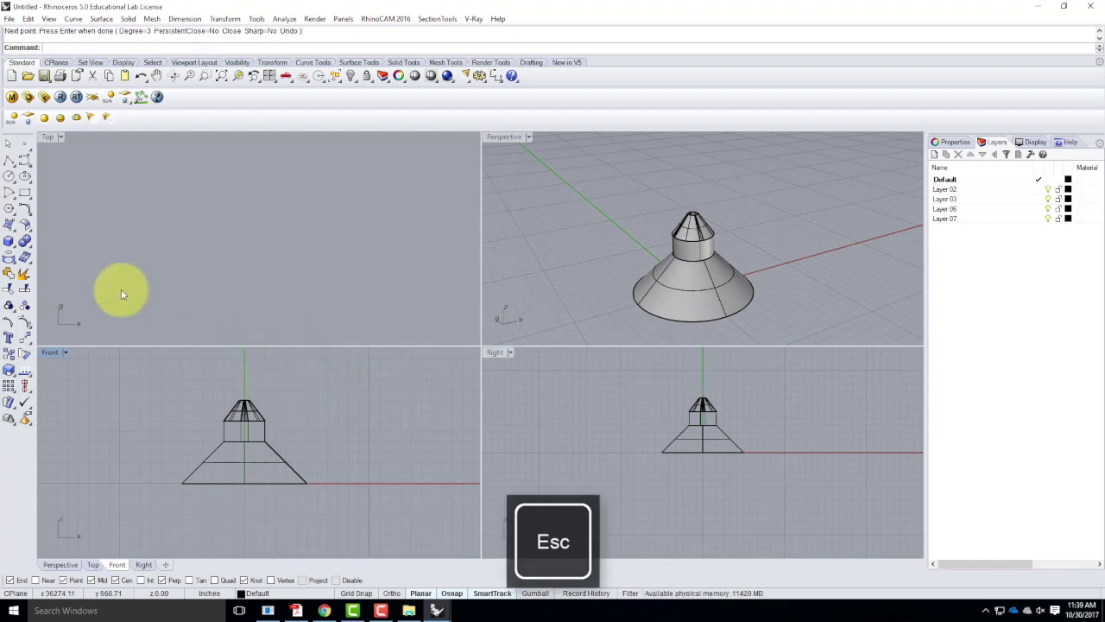
In the Front view, draw an interpolated curve rising from above the cap's center, arching through about (3.8, 13.6) and down to about (8.6, 5.6)
left_click(30, 164)
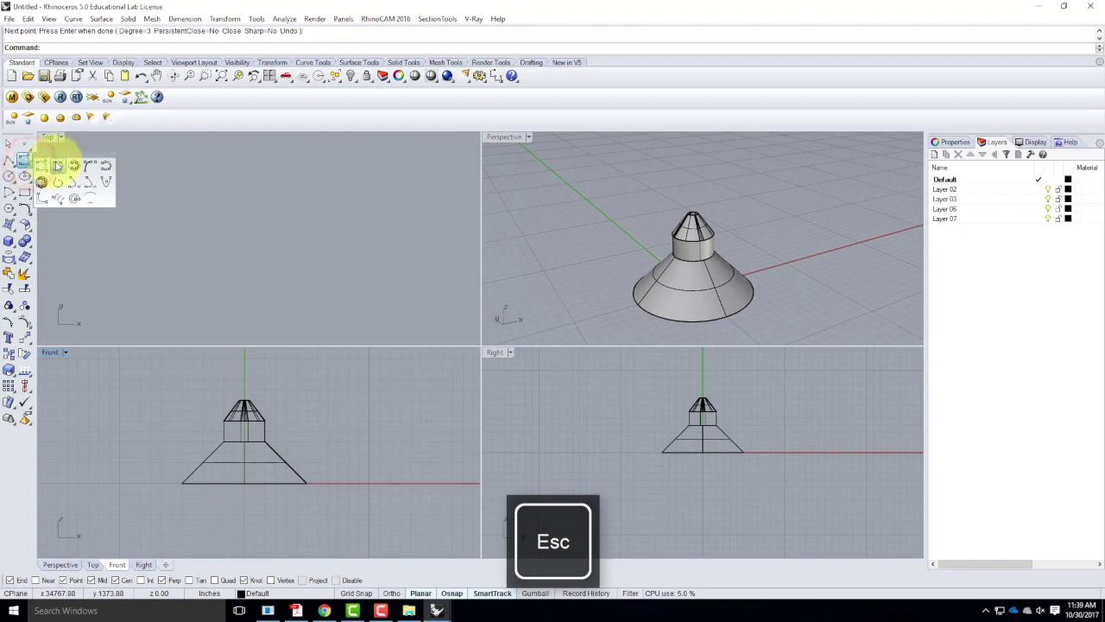
left_click(50, 164)
scroll(285, 411, "up", 3)
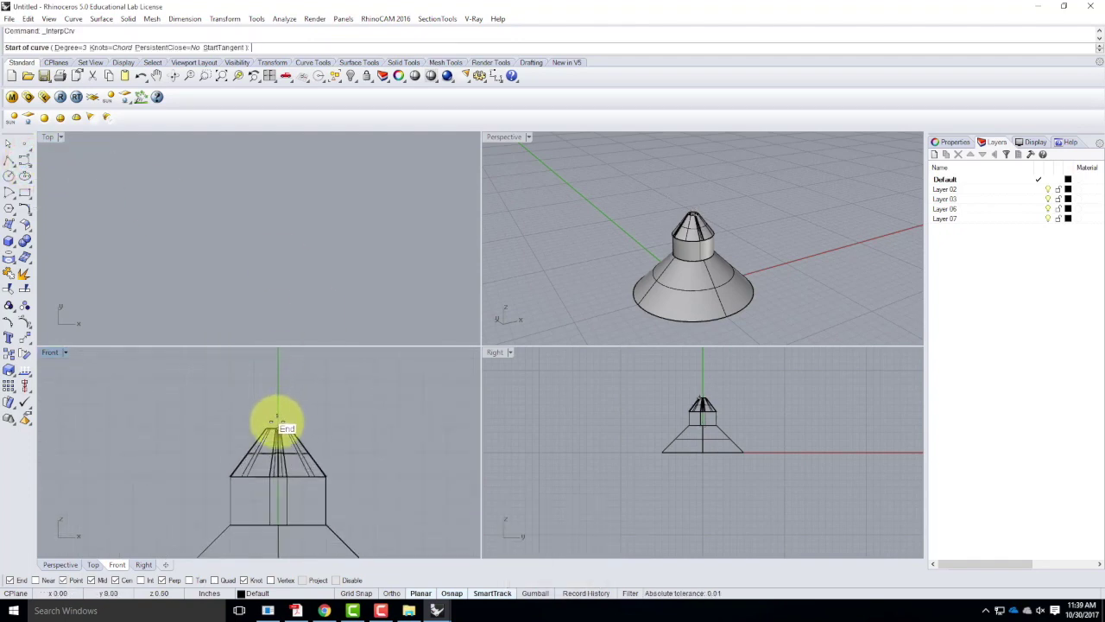
left_click(278, 416)
left_click(279, 370)
scroll(293, 389, "down", 3)
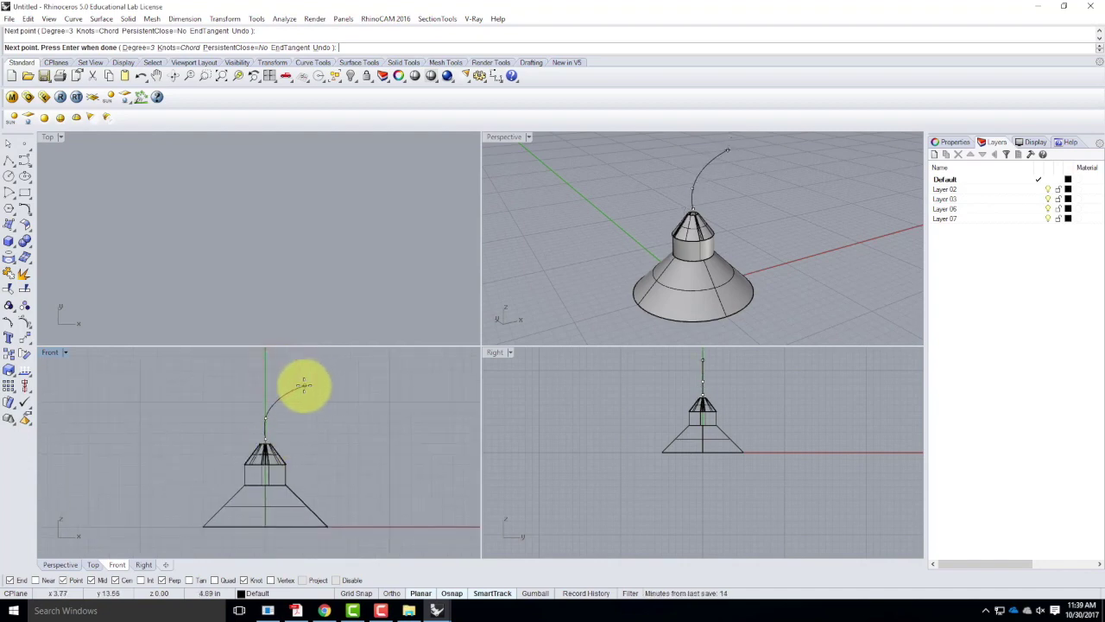
left_click(303, 386)
left_click(344, 414)
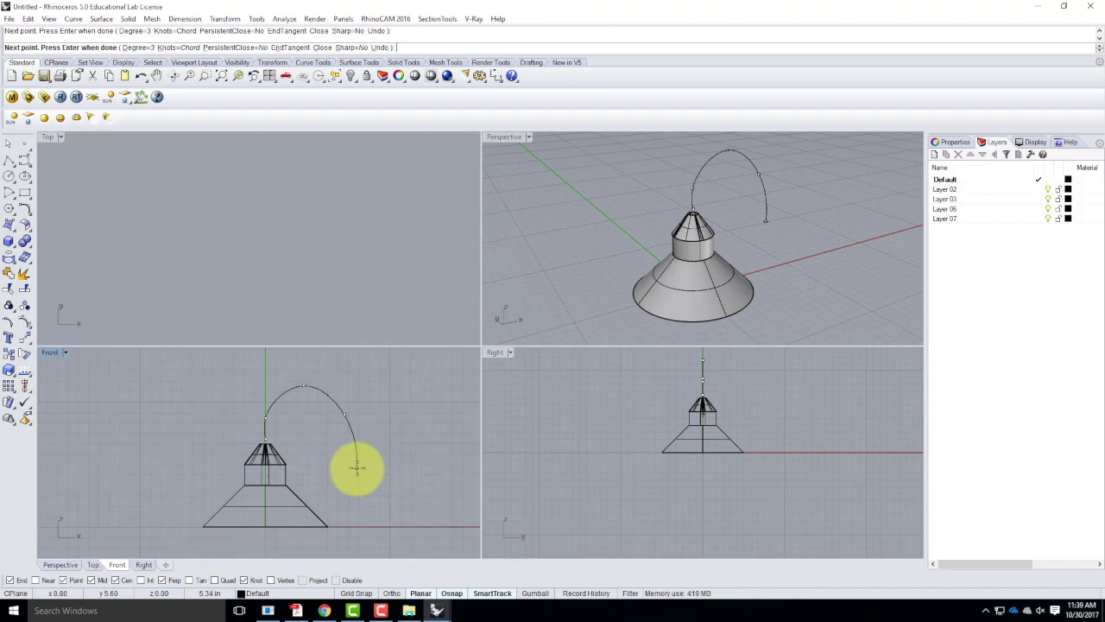
left_click(354, 468)
key("Return")
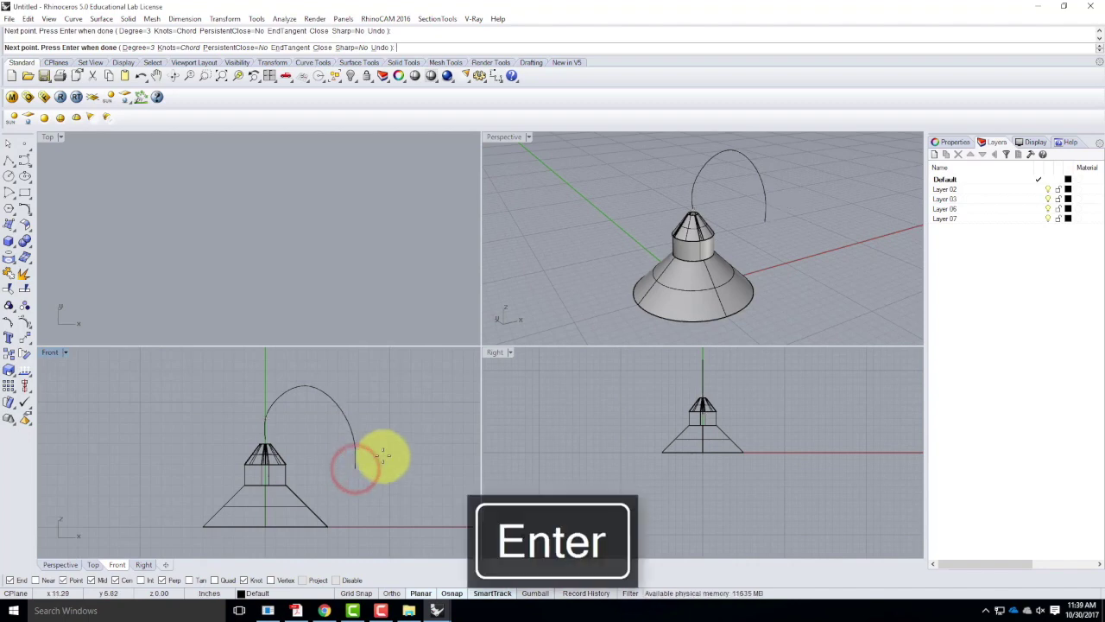
Move the arched curve from its starting endpoint to the center of the cap's top opening
scroll(698, 204, "up", 5)
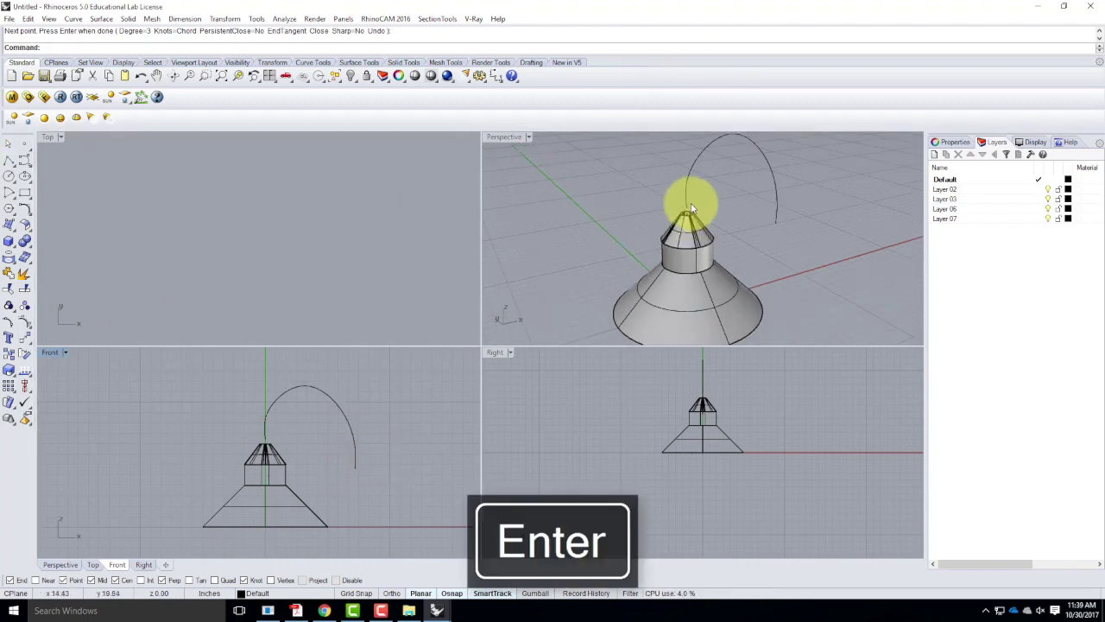
left_click(681, 202)
type("M")
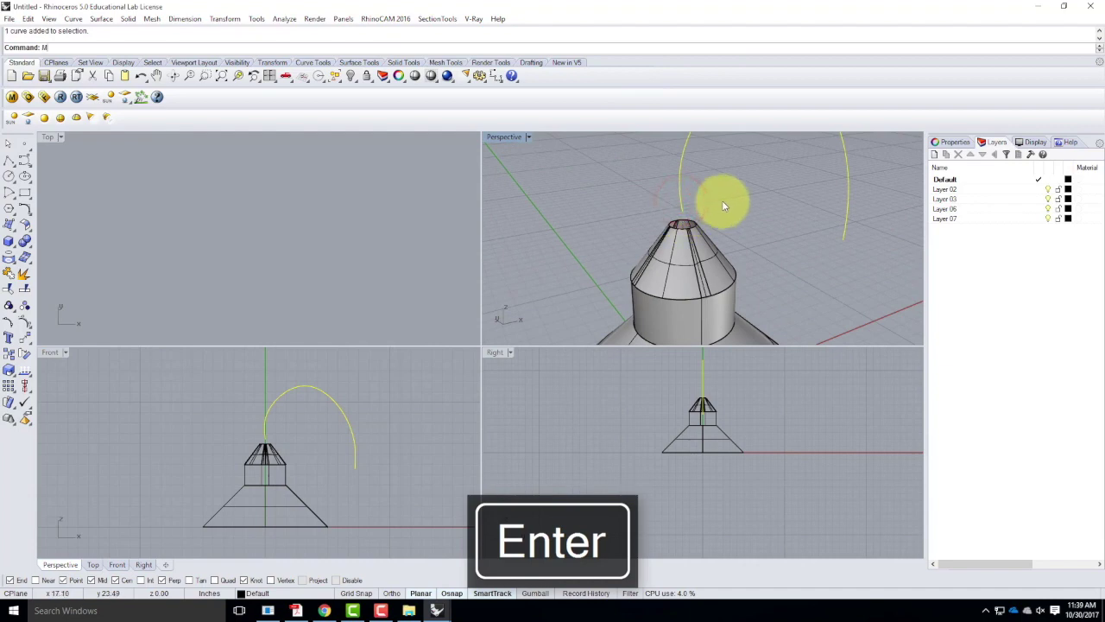
left_click(682, 222)
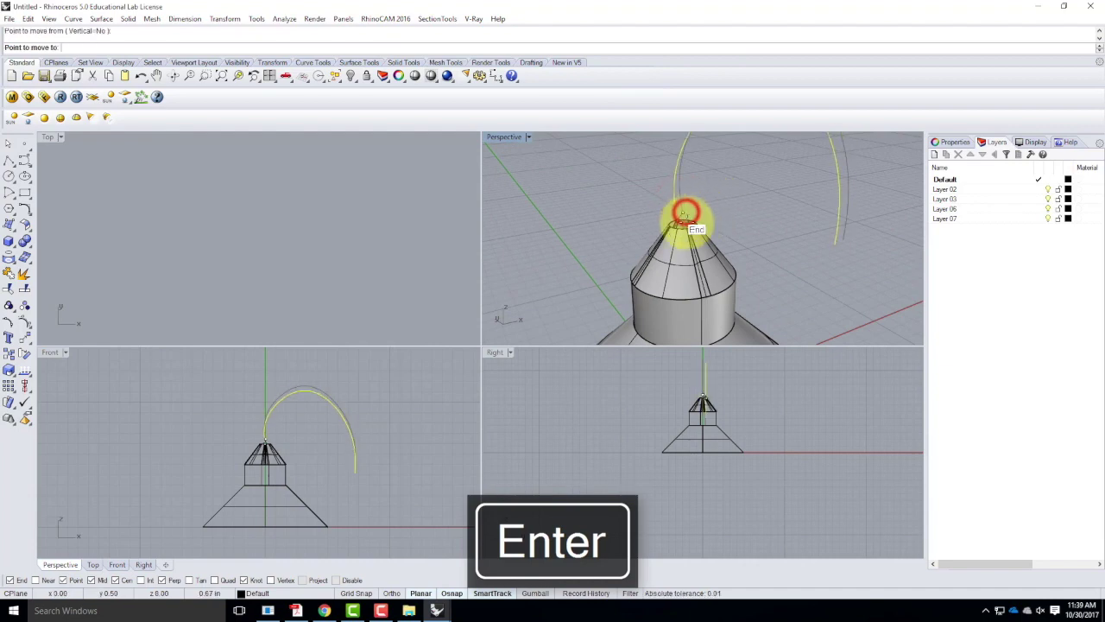
left_click(691, 227)
key("Escape")
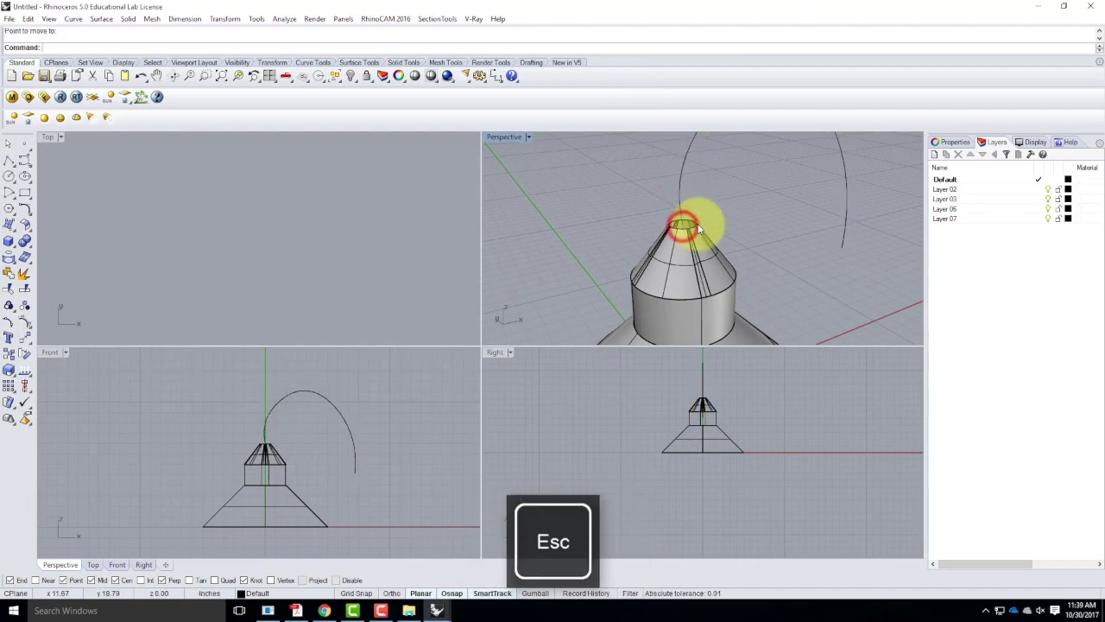
left_click(694, 227)
left_click(728, 256)
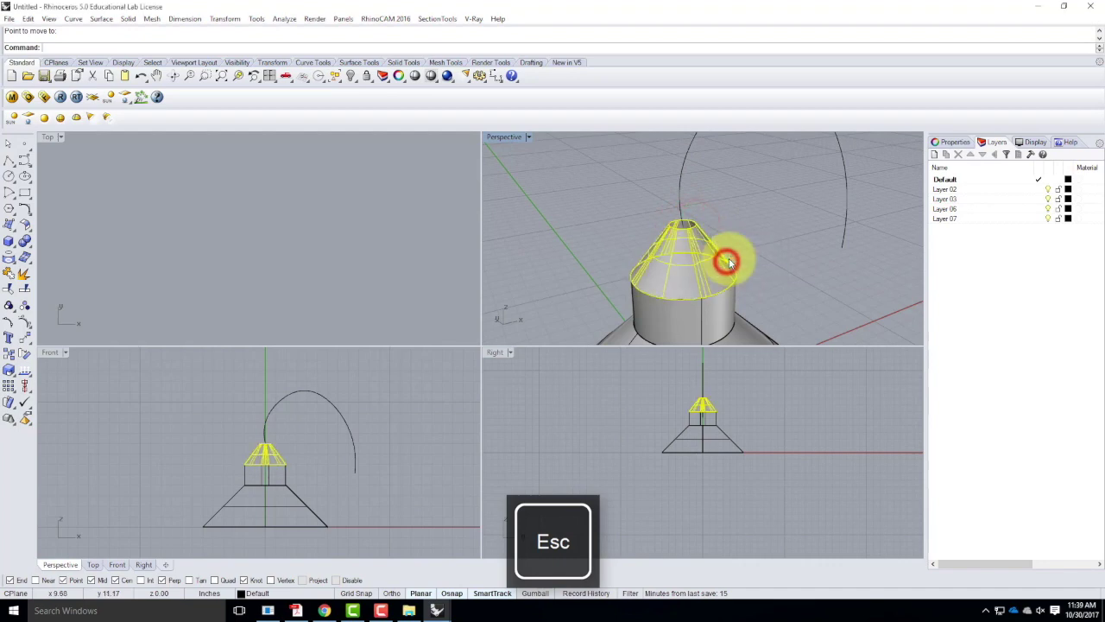
key("Escape")
Draw a horizontal circle with a .5" diameter centered on the start of the arched curve at the cap's top opening
left_click(10, 177)
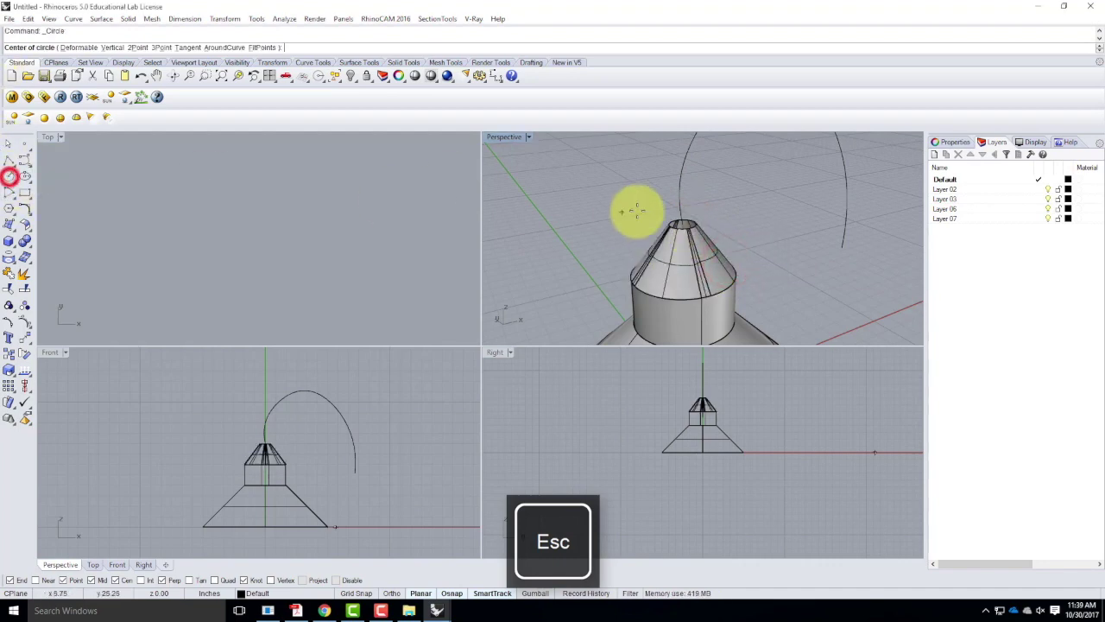
left_click(683, 225)
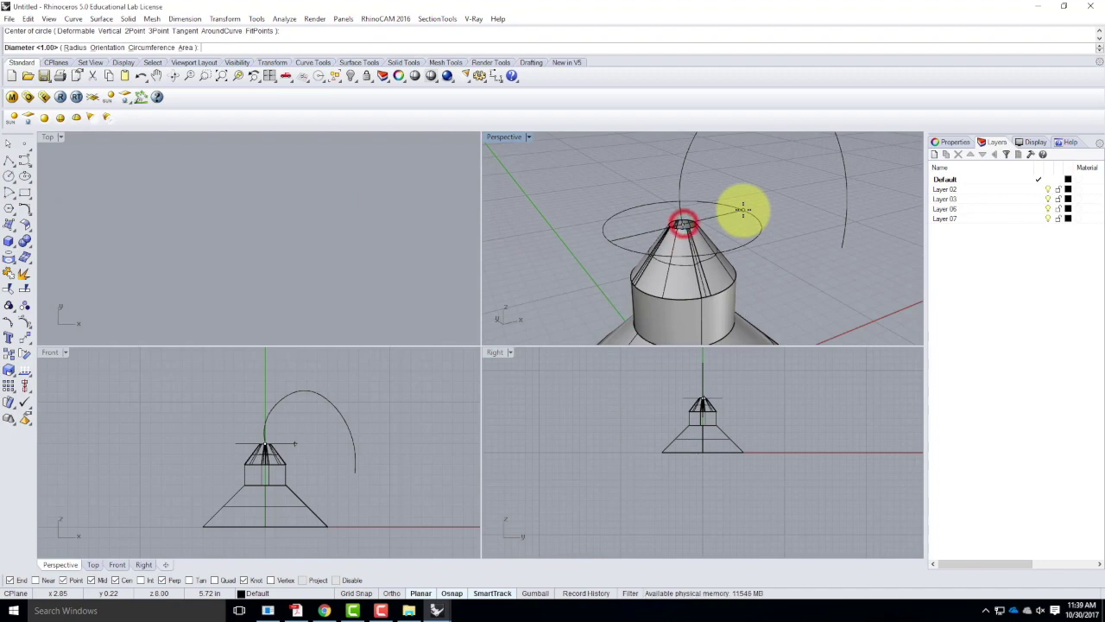
type("d")
key("Return")
key("Return")
left_click(689, 226)
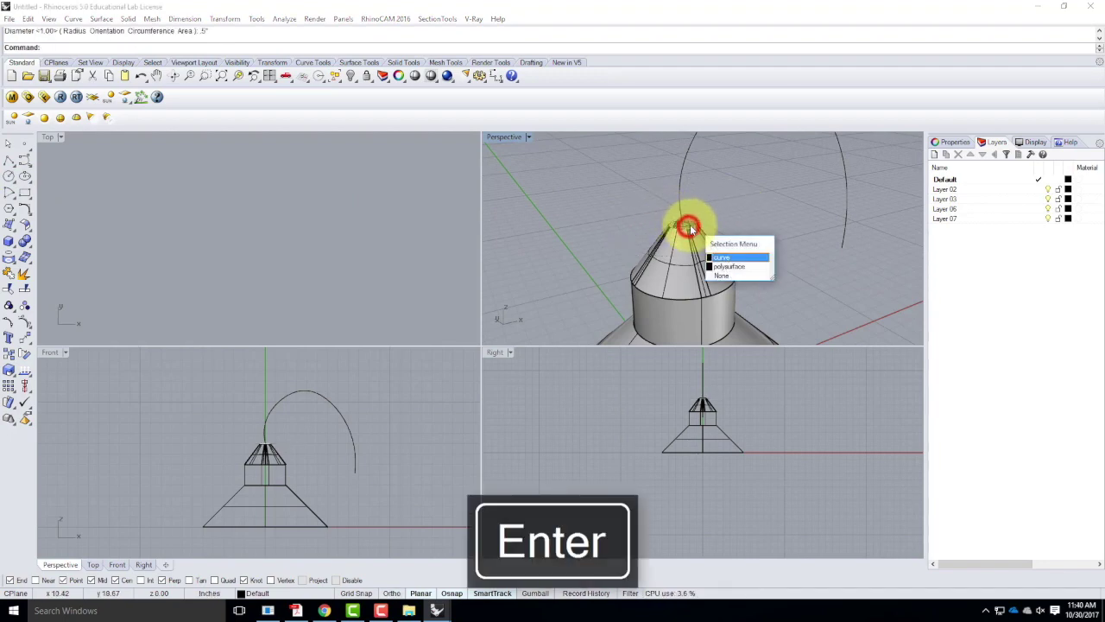
left_click(683, 223)
left_click(728, 255)
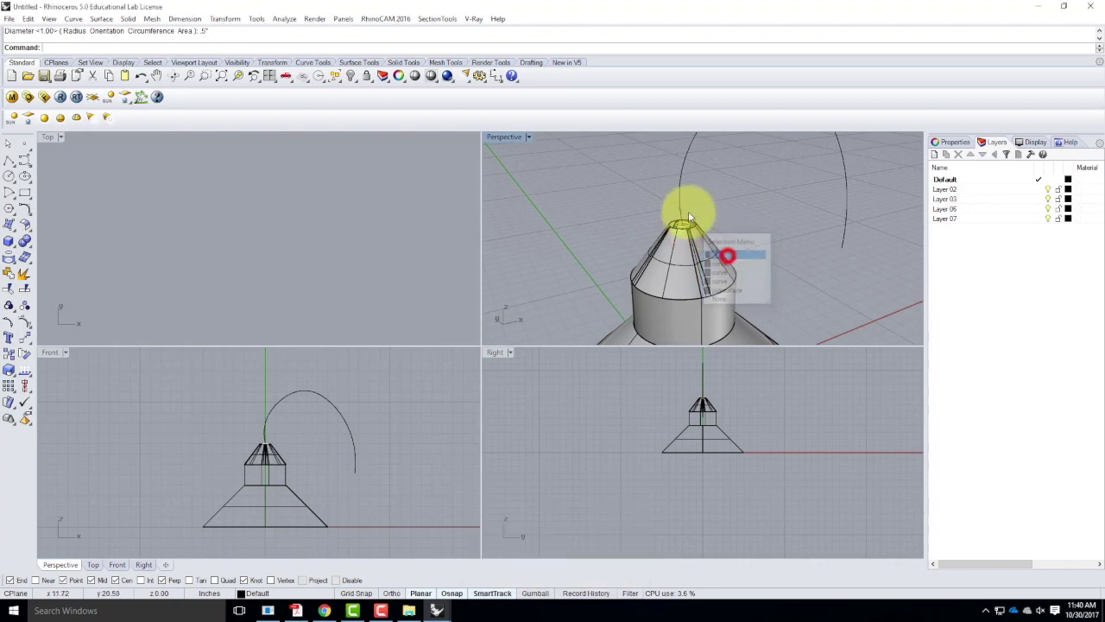
key("Escape")
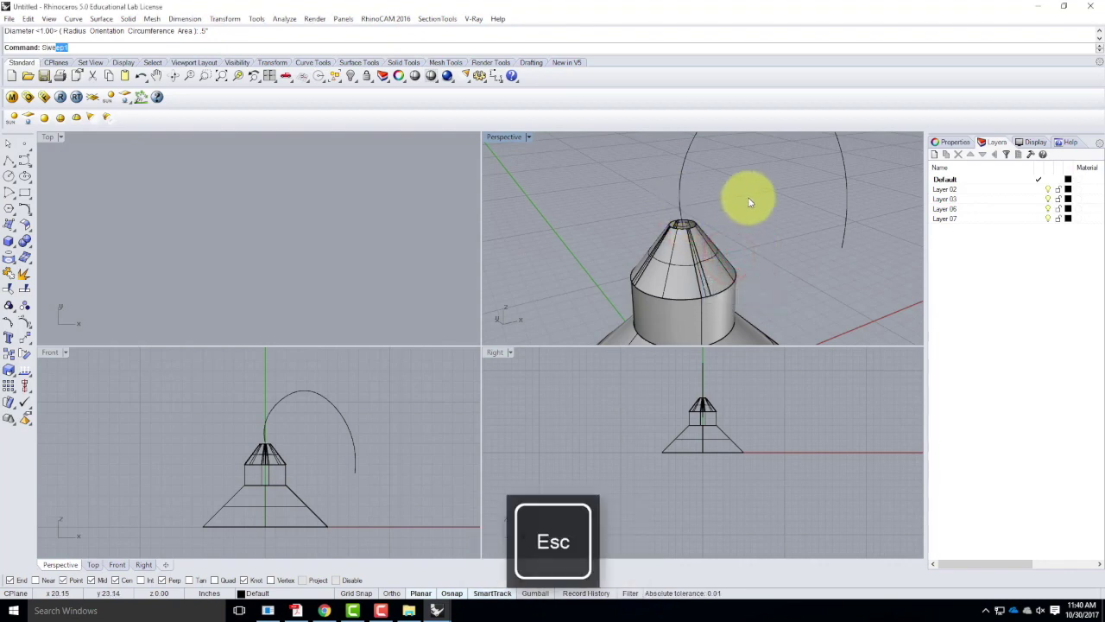
Sweep the .5" circle along the arched curve with Sweep1, using the Freeform style without simplifying, to form the tubular arm
key("Return")
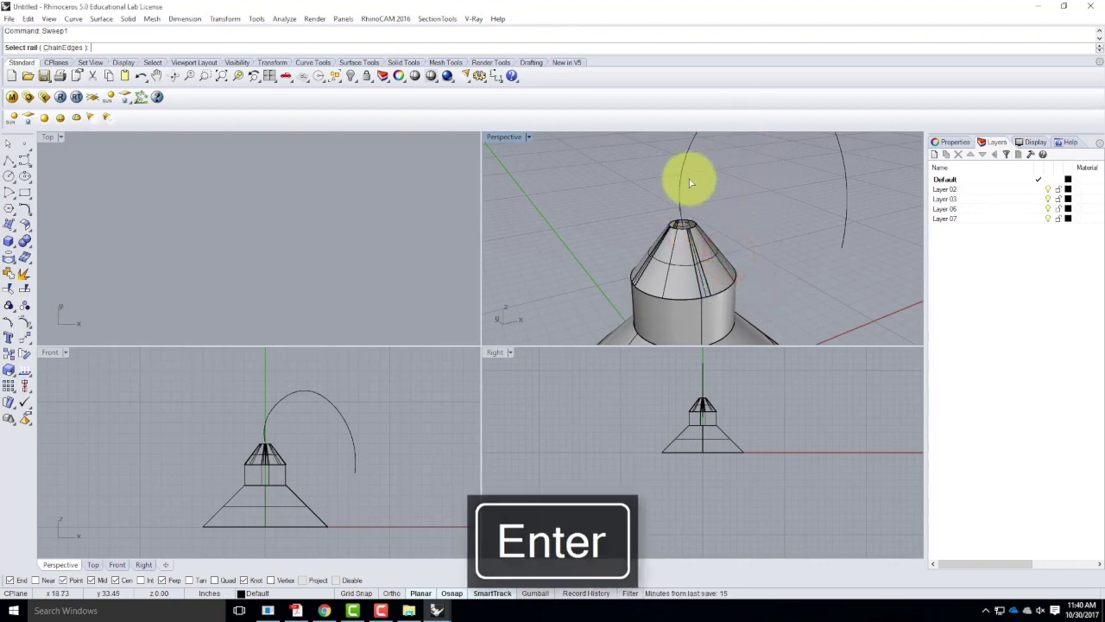
left_click(683, 183)
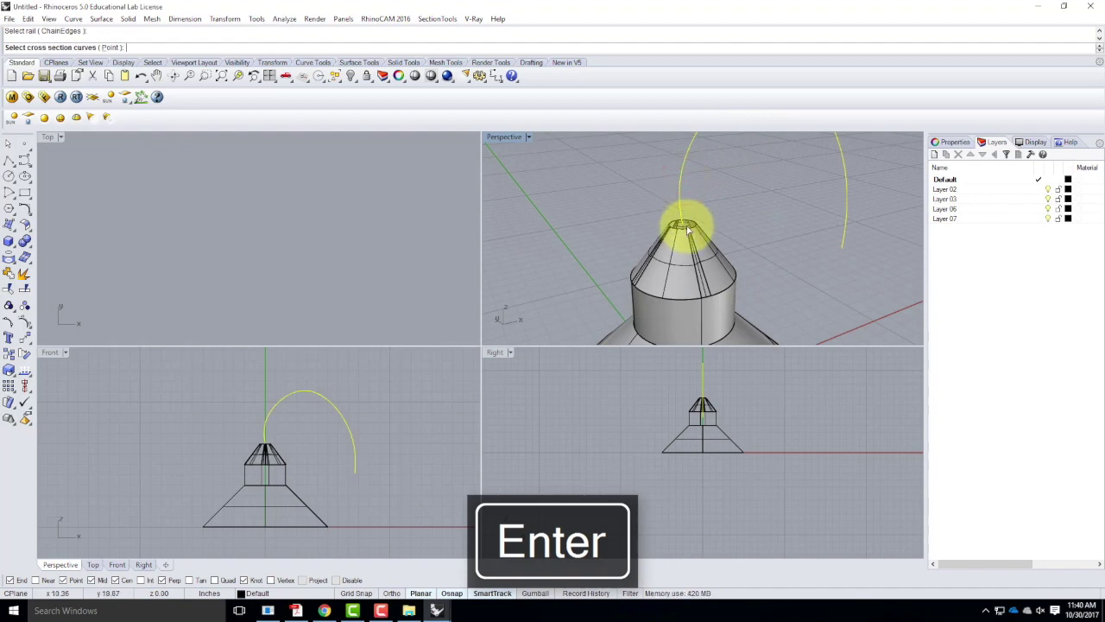
left_click(688, 228)
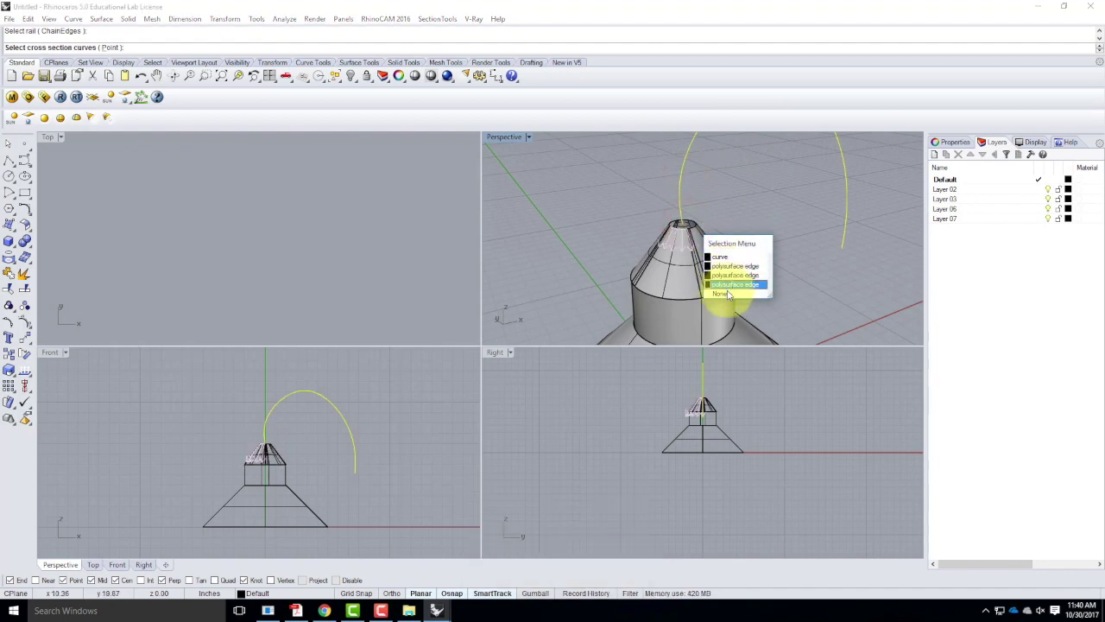
left_click(727, 293)
scroll(730, 299, "up", 3)
left_click(688, 227)
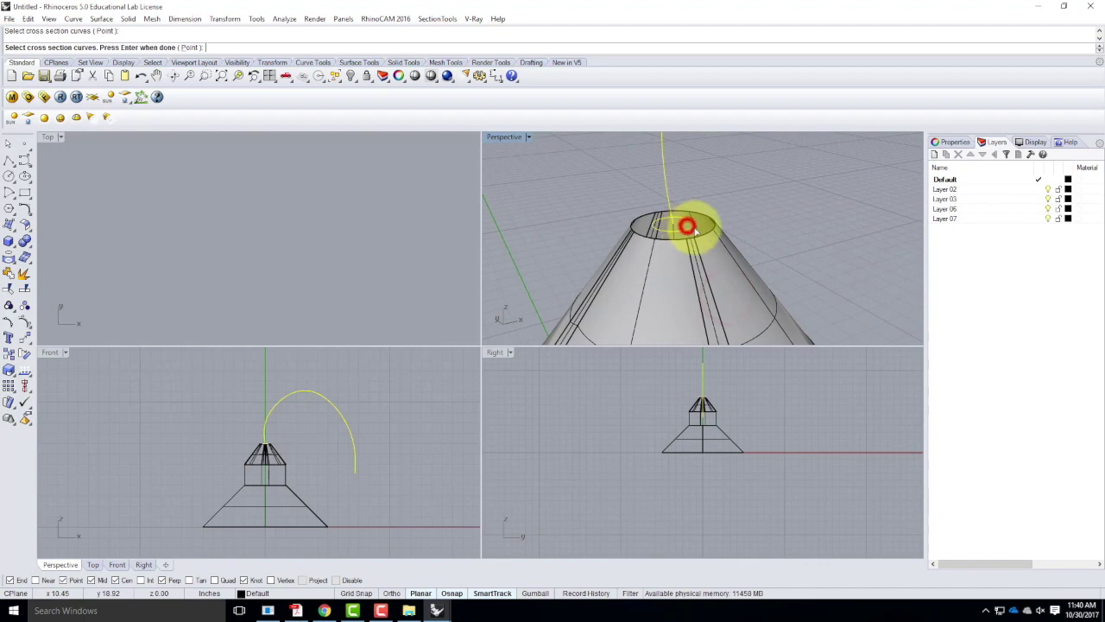
key("Return")
key("Return")
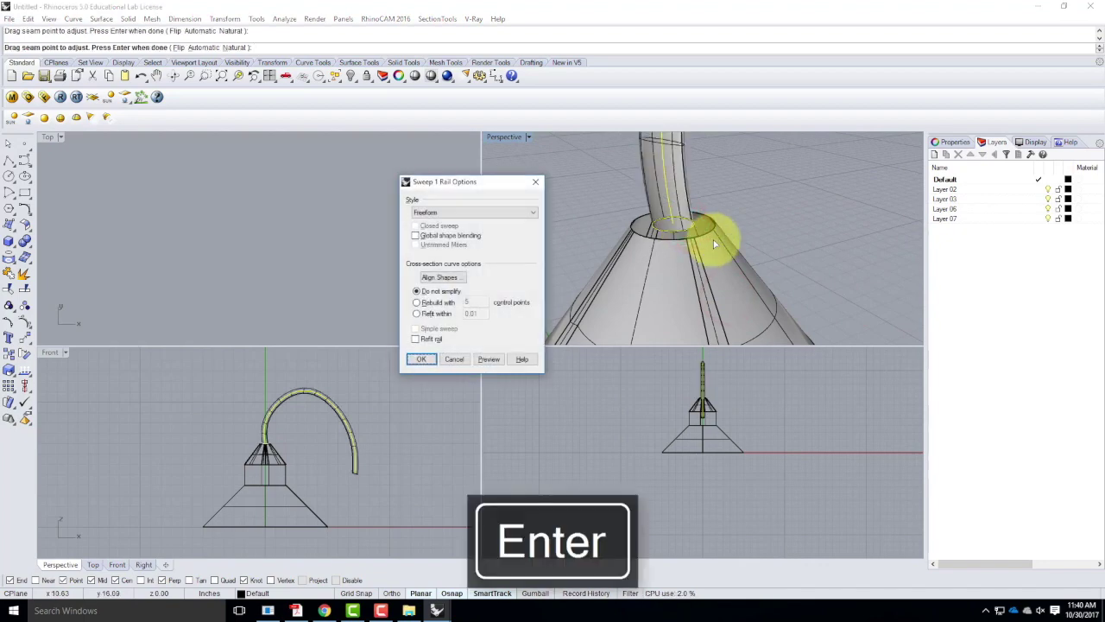
left_click(421, 358)
left_click(805, 232)
Draw a mounting-plate box about 0.7" by 3.3" by 4.5" high just beyond the arm's free end, with its base centered across the arm
scroll(560, 245, "down", 10)
scroll(671, 260, "up", 4)
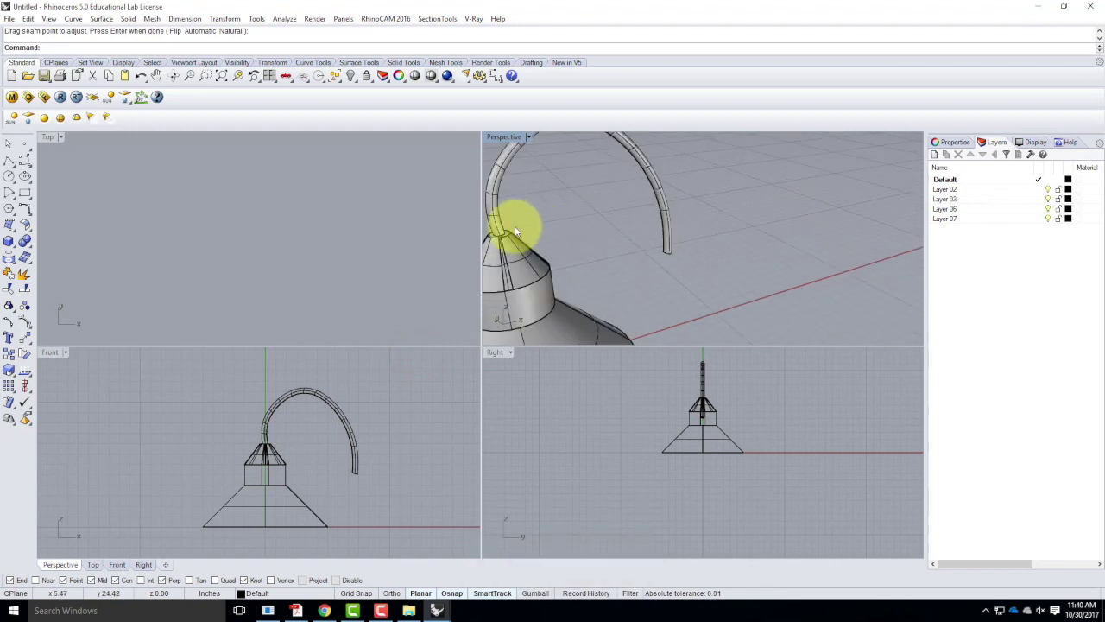
scroll(529, 226, "down", 2)
left_click(8, 243)
right_click_drag(729, 259, 665, 259)
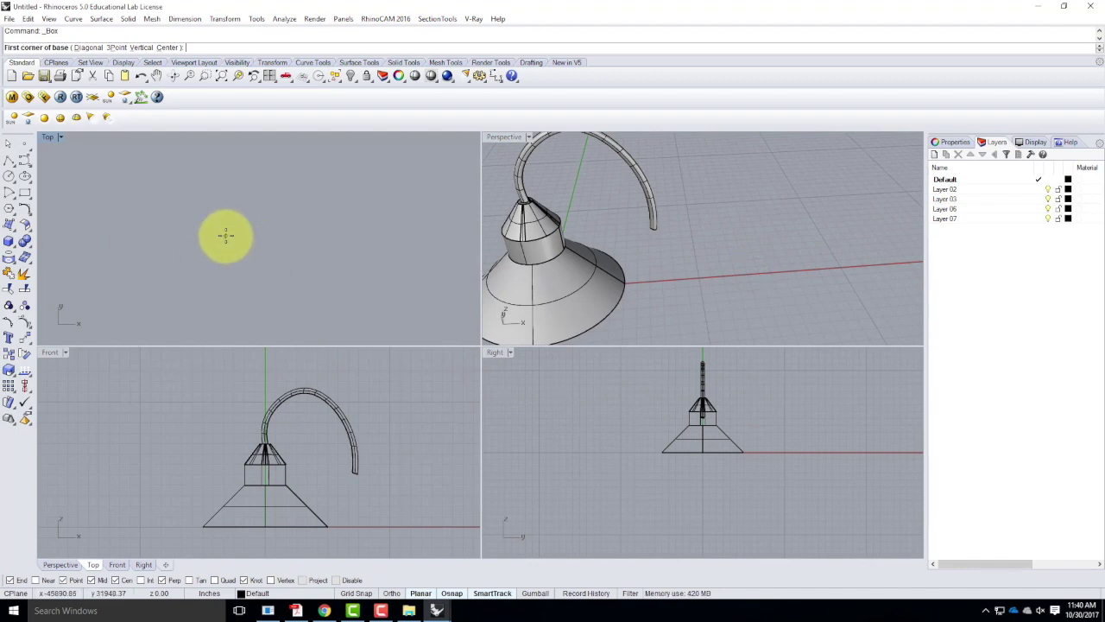
type("z")
key("Return")
type("e")
key("Return")
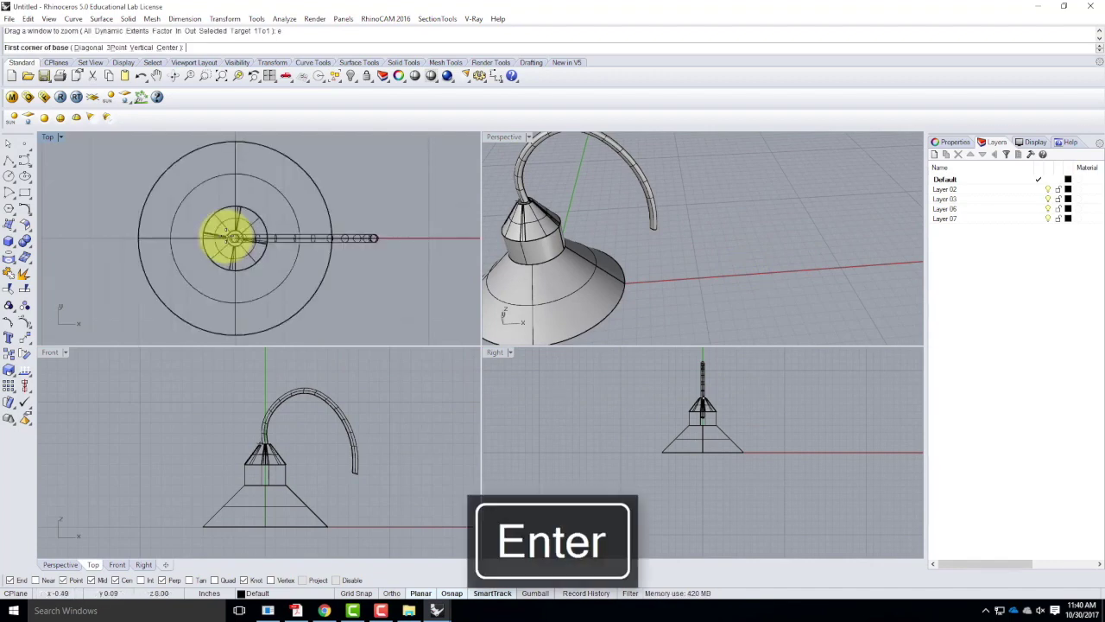
left_click(380, 212)
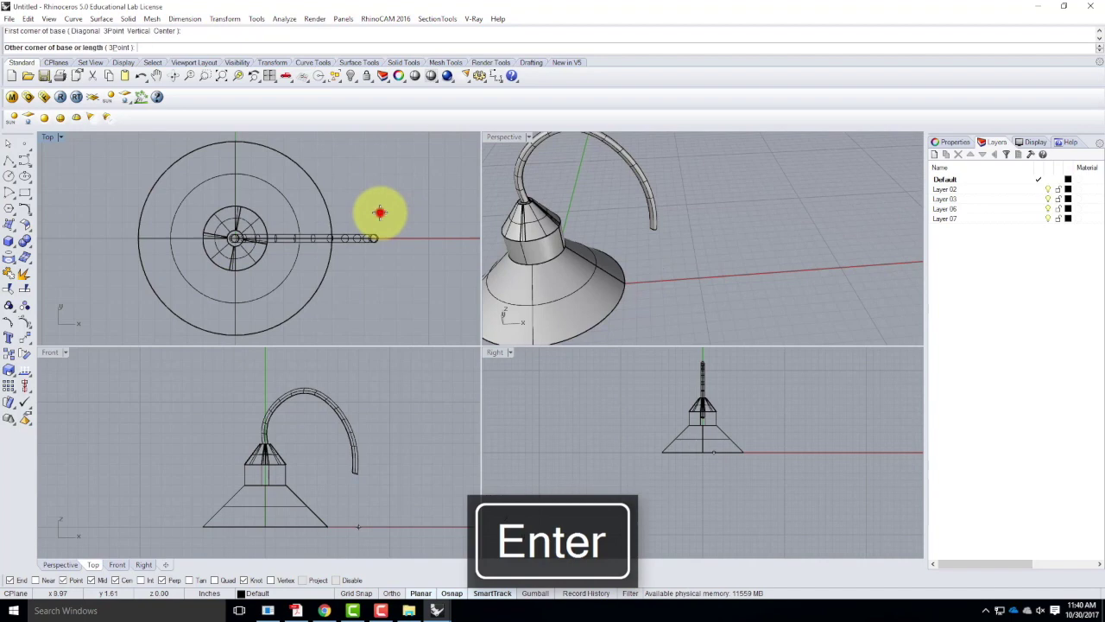
left_click(391, 265)
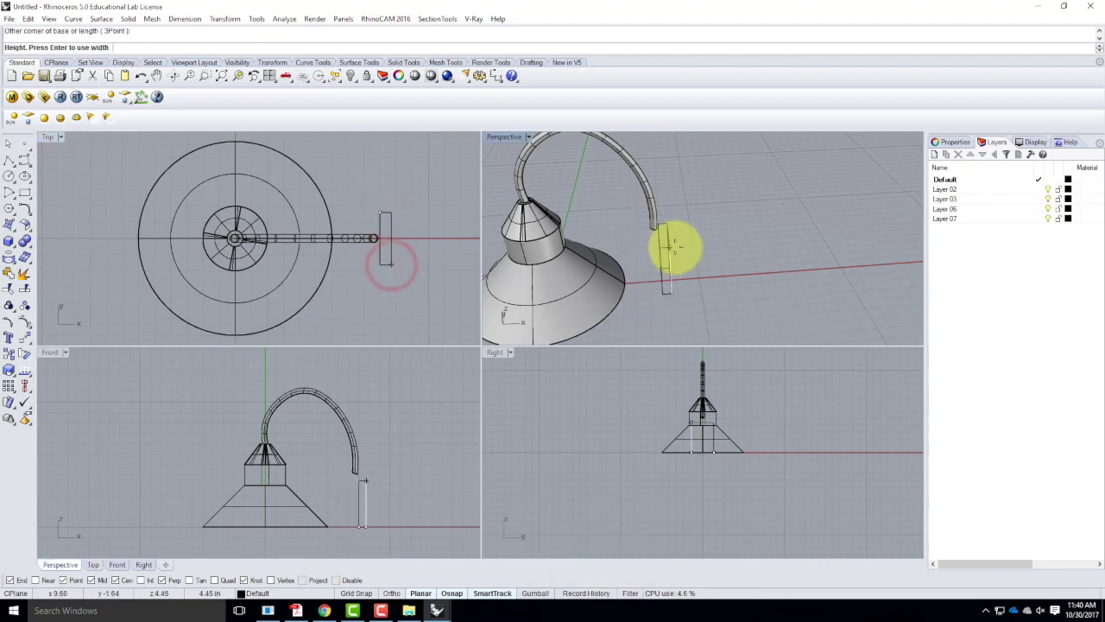
left_click(672, 247)
Move the mounting-plate box vertically upward until it overlaps the height of the arm's free end
type("Mov")
key("Return")
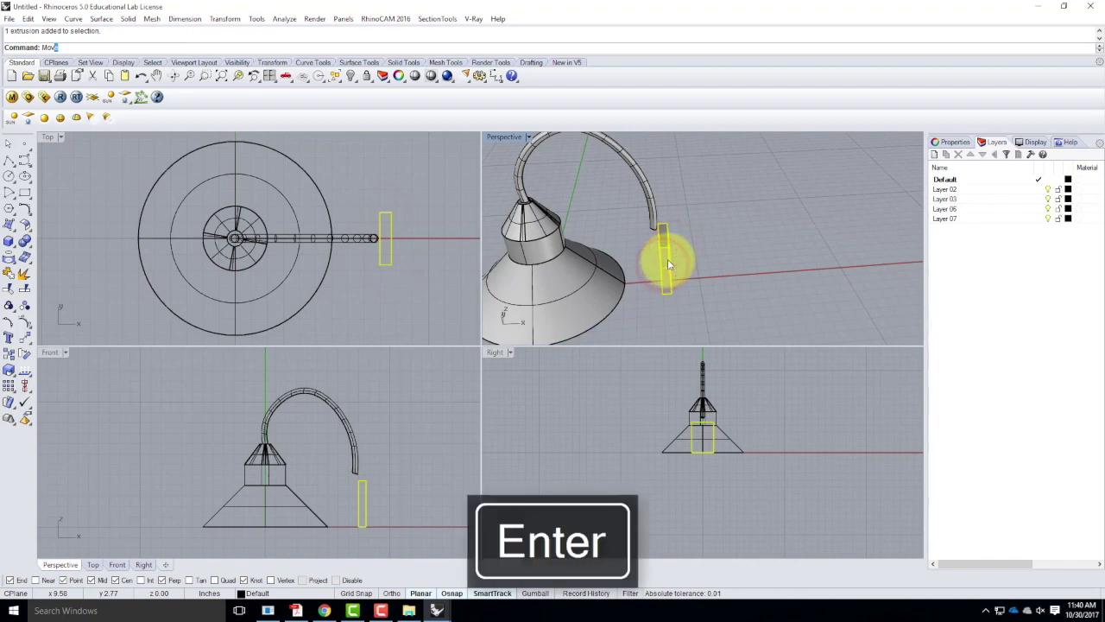
type("v")
key("Return")
left_click(728, 291)
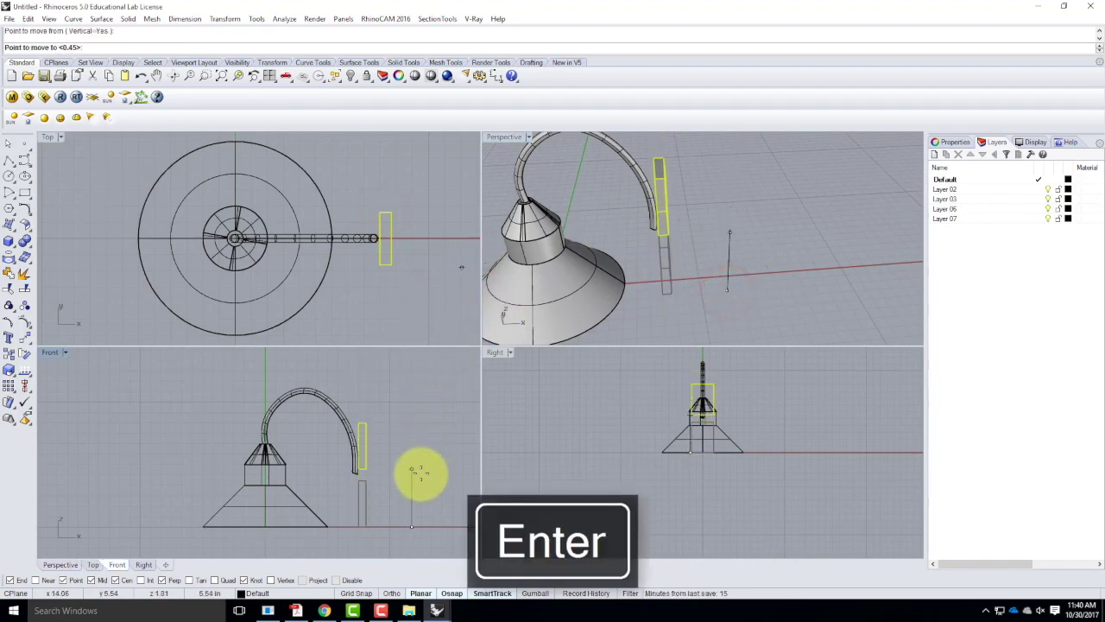
left_click(423, 486)
key("Escape")
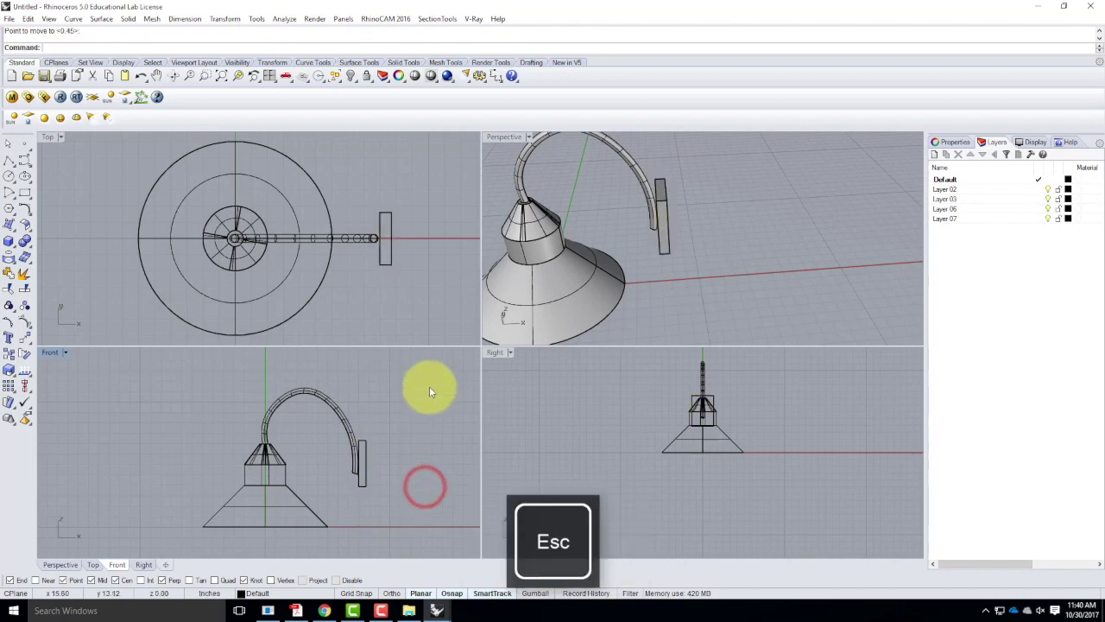
Draw a sphere about 4" in diameter, centered on the circular opening where the conical shade meets the neck cylinder, as the bulb
double_click(505, 137)
right_click_drag(423, 282, 570, 312)
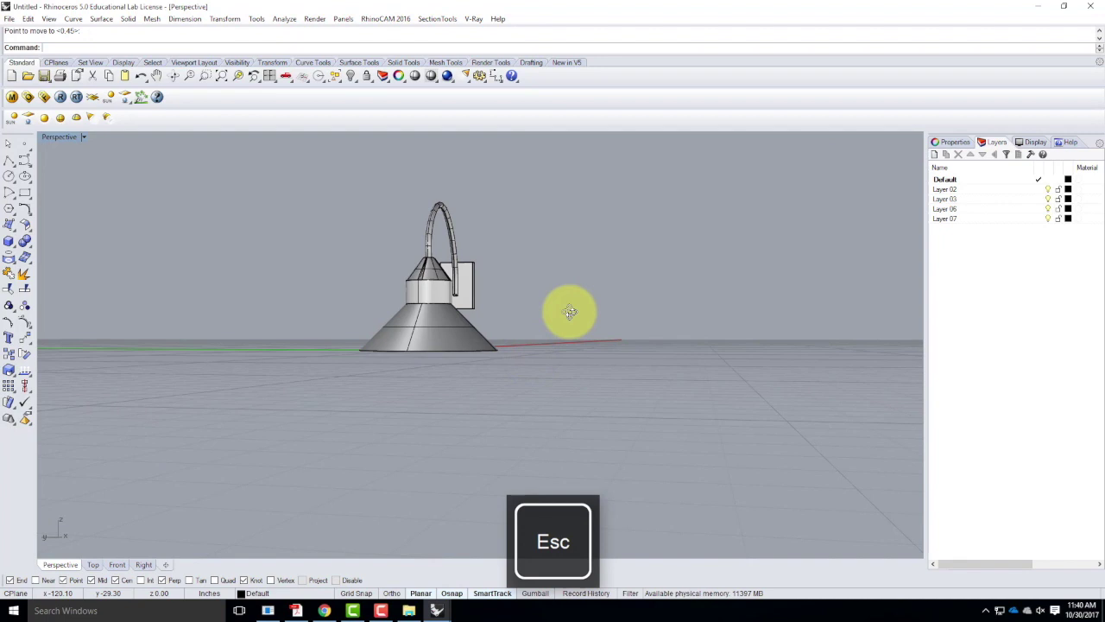
right_click_drag(563, 327, 449, 328)
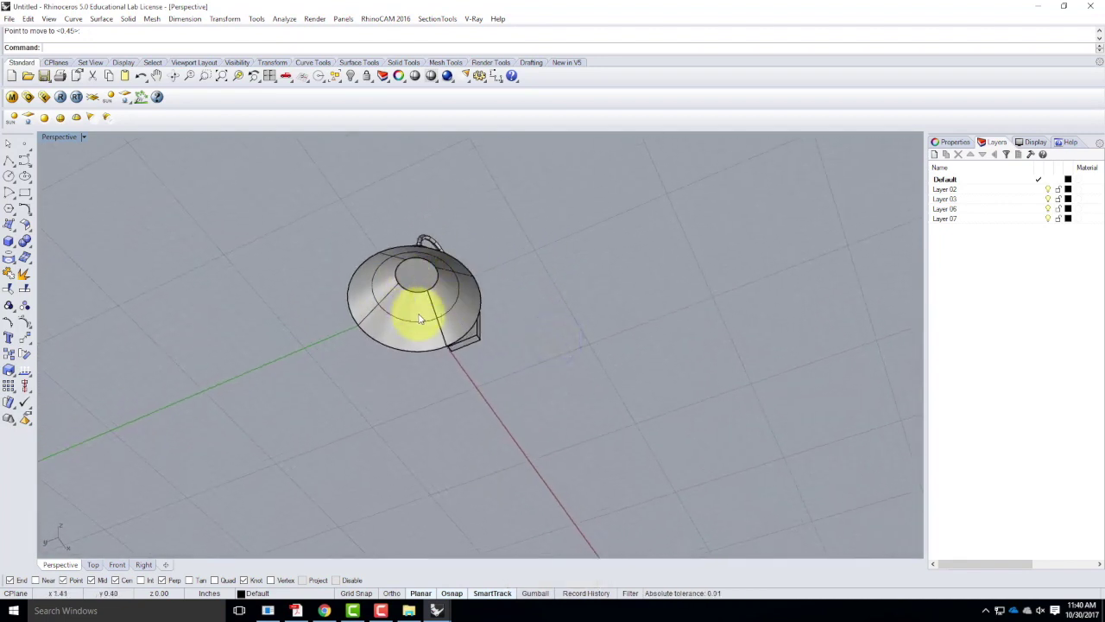
scroll(414, 278, "up", 4)
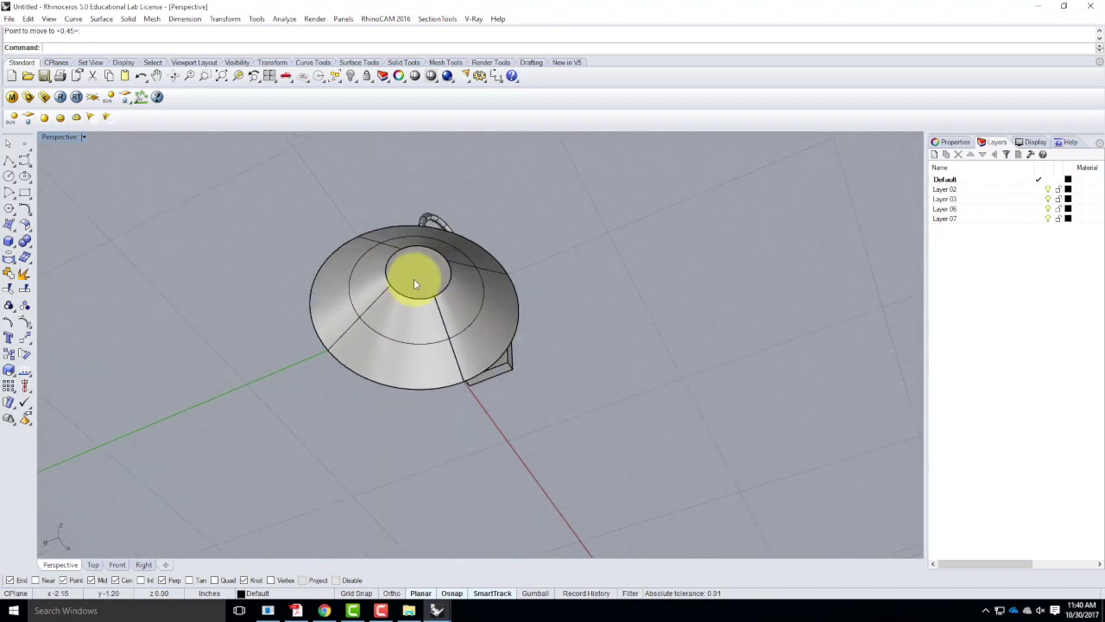
scroll(51, 238, "up", 2)
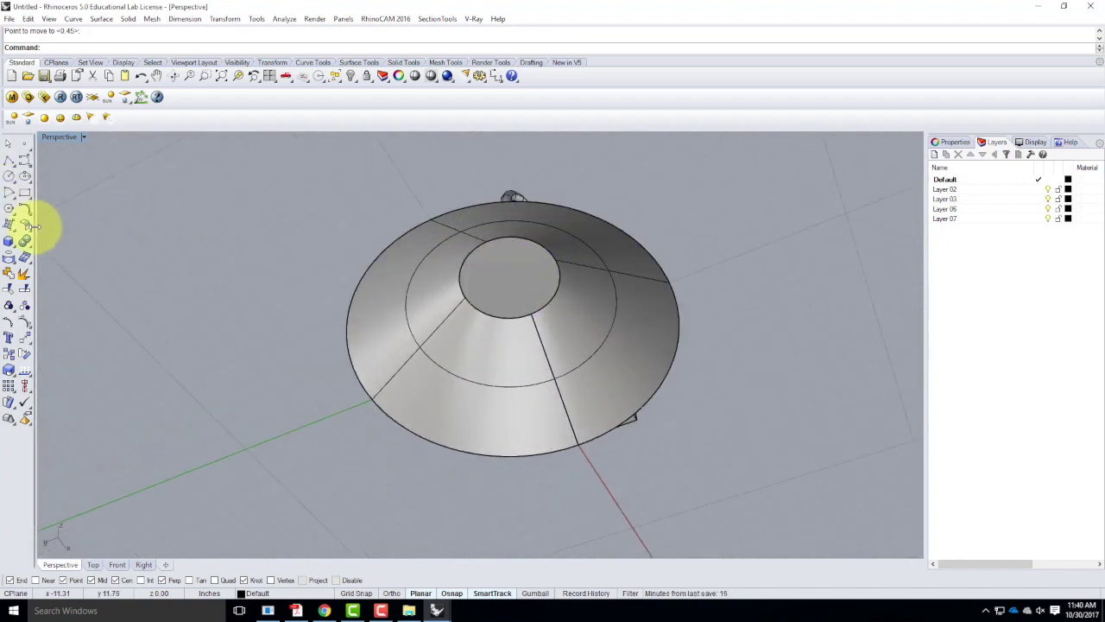
left_click(14, 231)
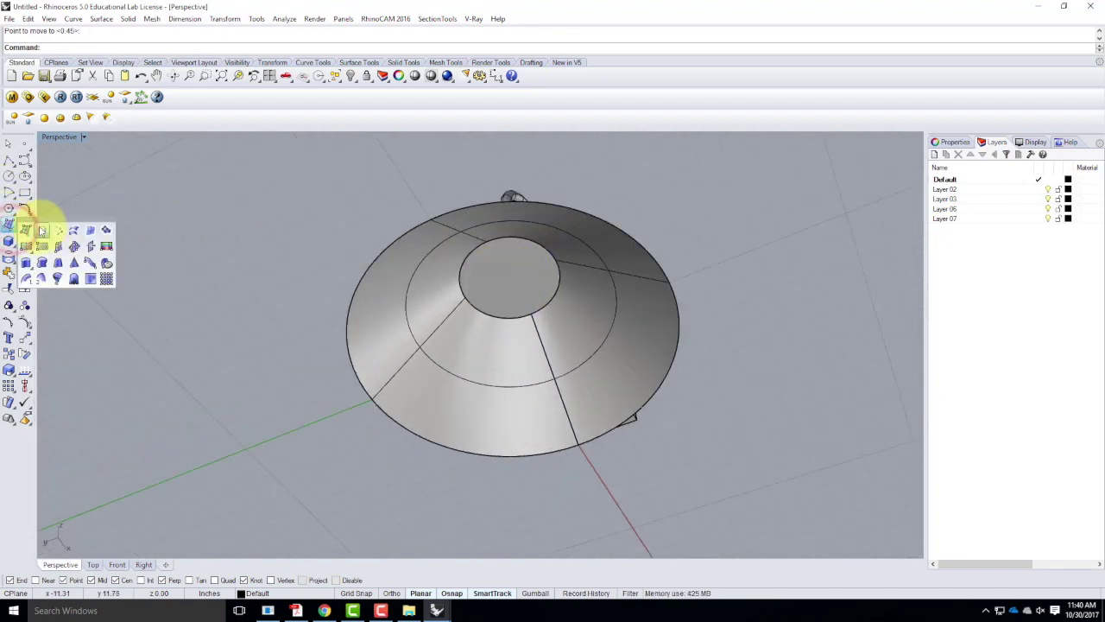
left_click(10, 242)
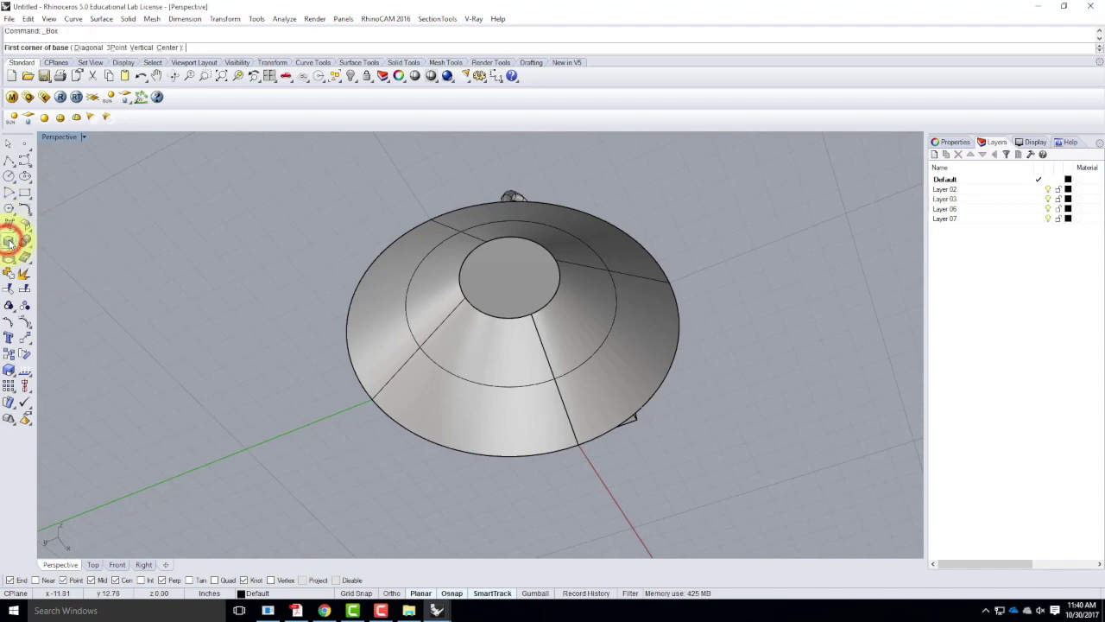
left_click(16, 248)
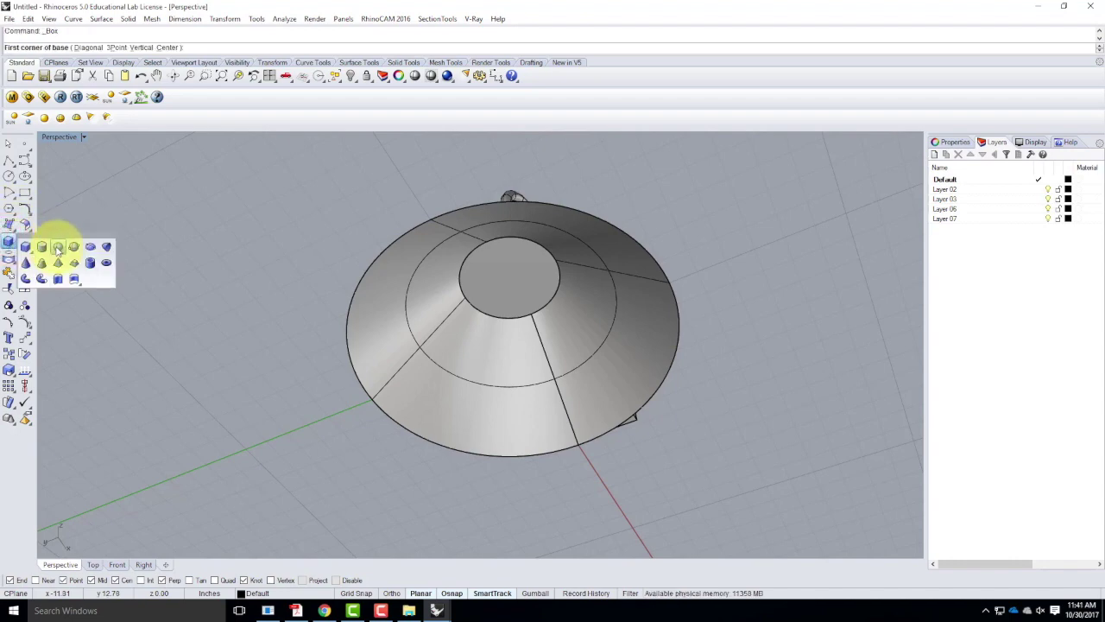
left_click(57, 246)
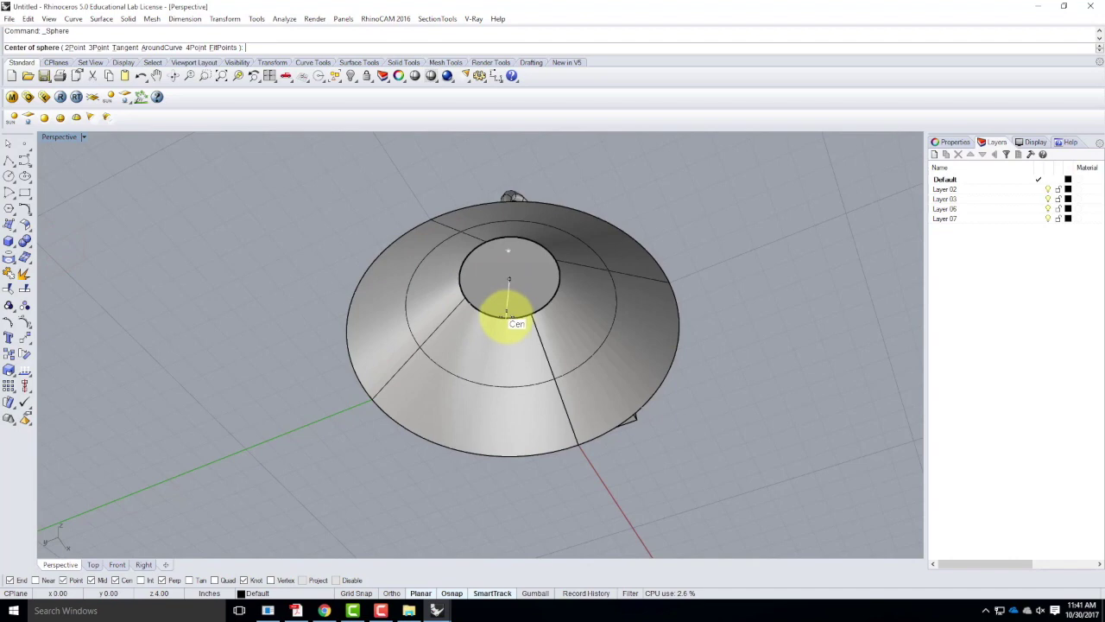
left_click(516, 320)
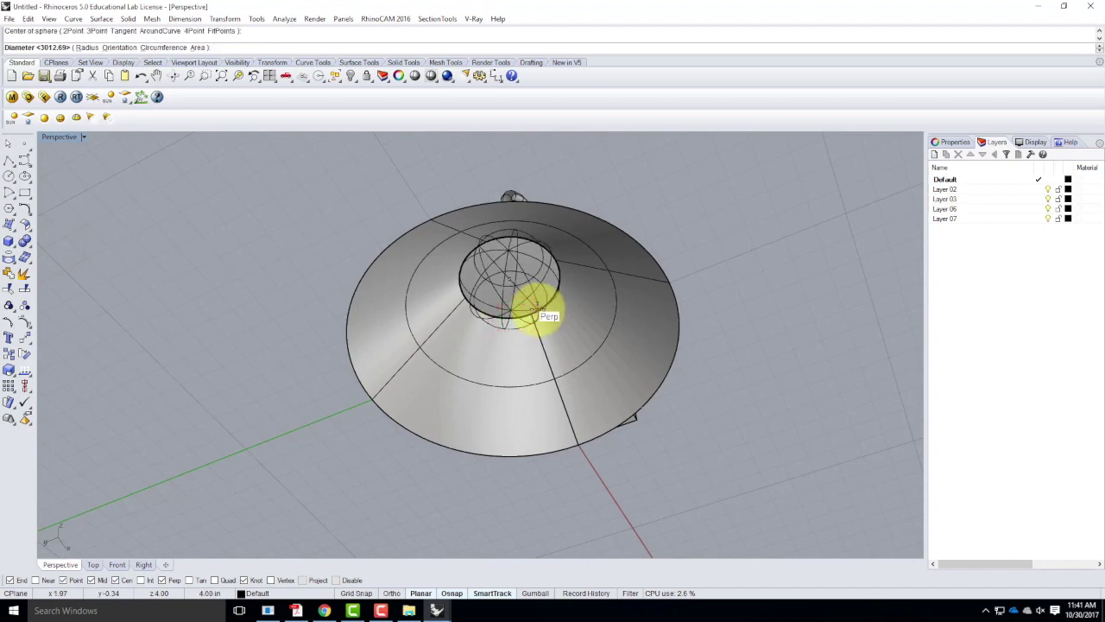
left_click(534, 307)
Trim away the part of the sphere inside the neck cylinder, using the cylinder as cutting object and Ghosted display in the perspective view
right_click_drag(612, 234, 509, 258)
left_click(508, 252)
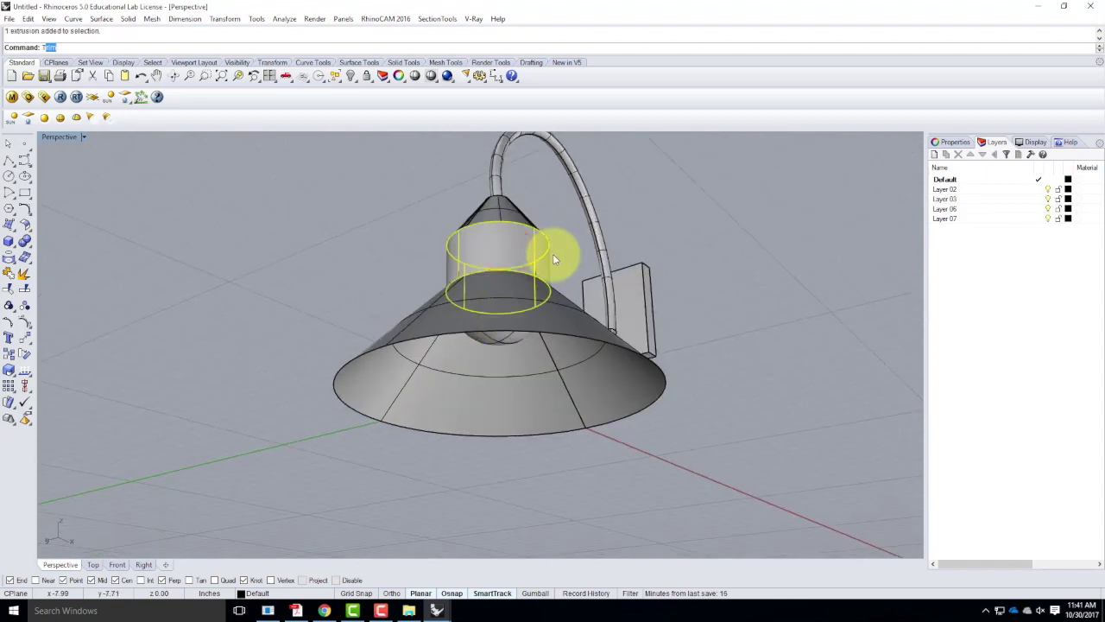
type("Trim")
key("Return")
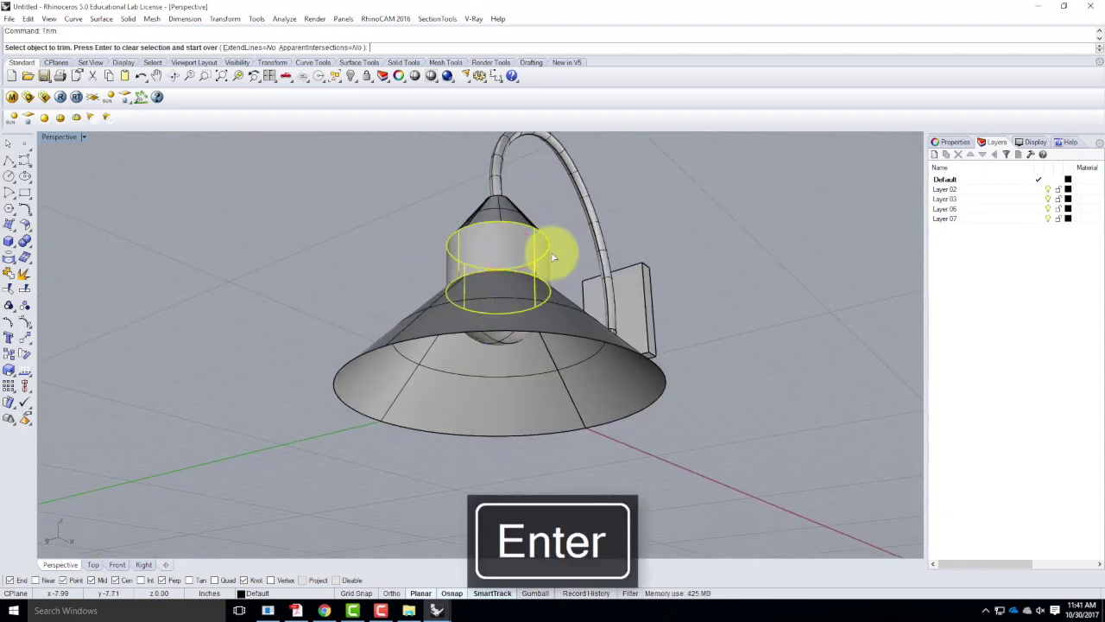
left_click(83, 137)
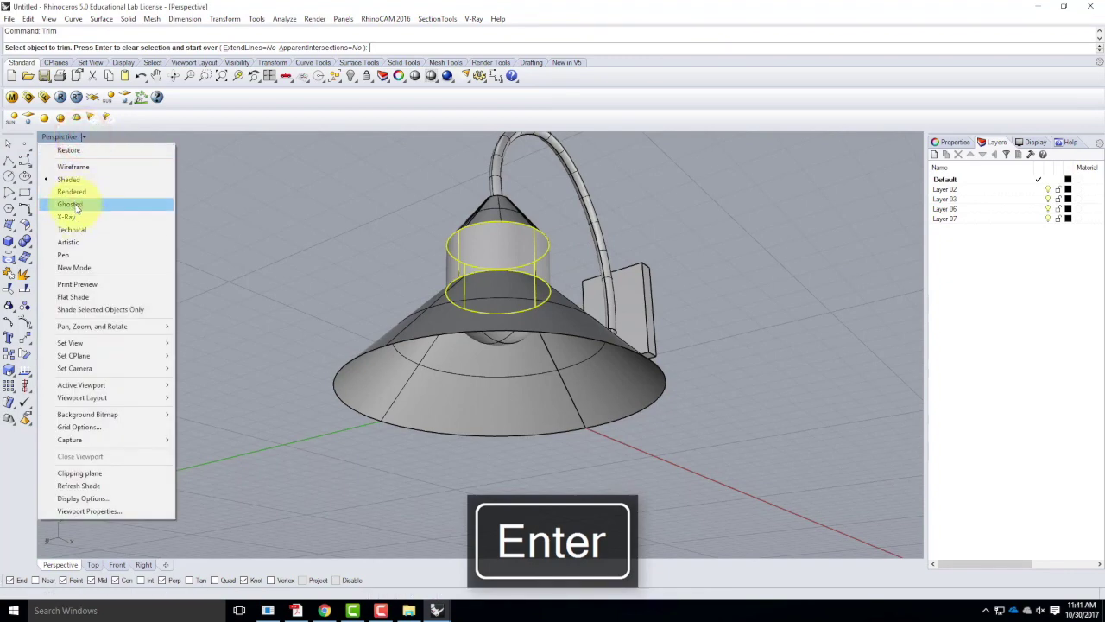
left_click(74, 195)
left_click(490, 244)
key("Escape")
right_click_drag(685, 315, 732, 270)
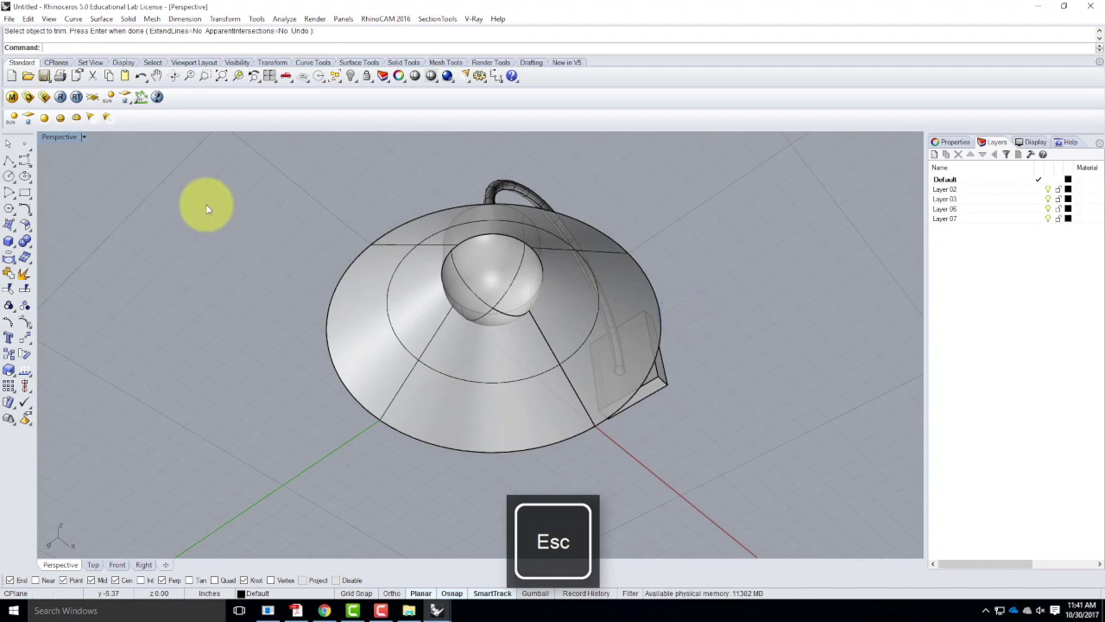
Return the perspective view to Shaded display and select all objects of the lamp
left_click(83, 139)
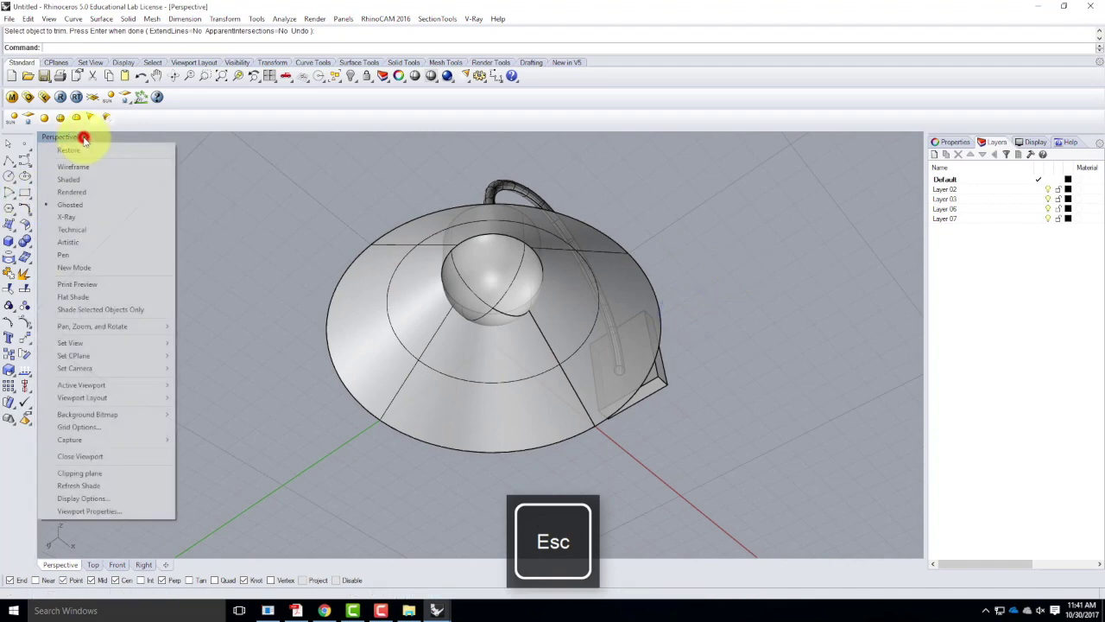
left_click(72, 180)
mouse_move(681, 221)
right_mouse_down()
mouse_move(568, 321)
mouse_move(421, 248)
right_mouse_up()
left_click_drag(617, 423, 618, 424)
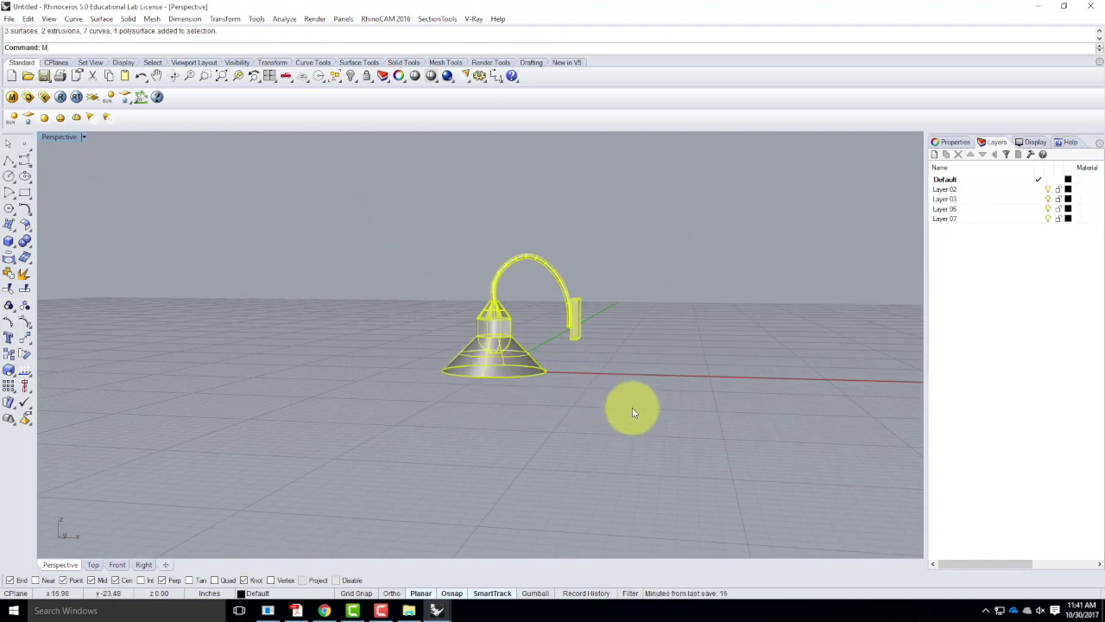
Move the selected wall light from the top corner of its wall plate to the origin at 0,0,0
key("Return")
scroll(617, 308, "up", 5)
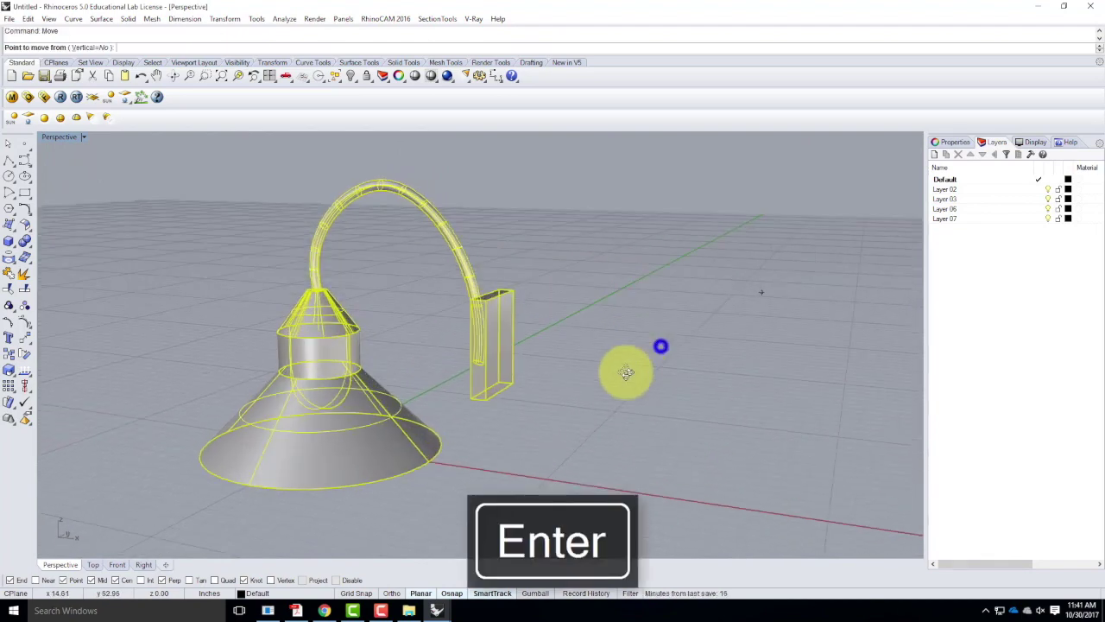
right_click_drag(627, 372, 661, 345)
left_click(444, 328)
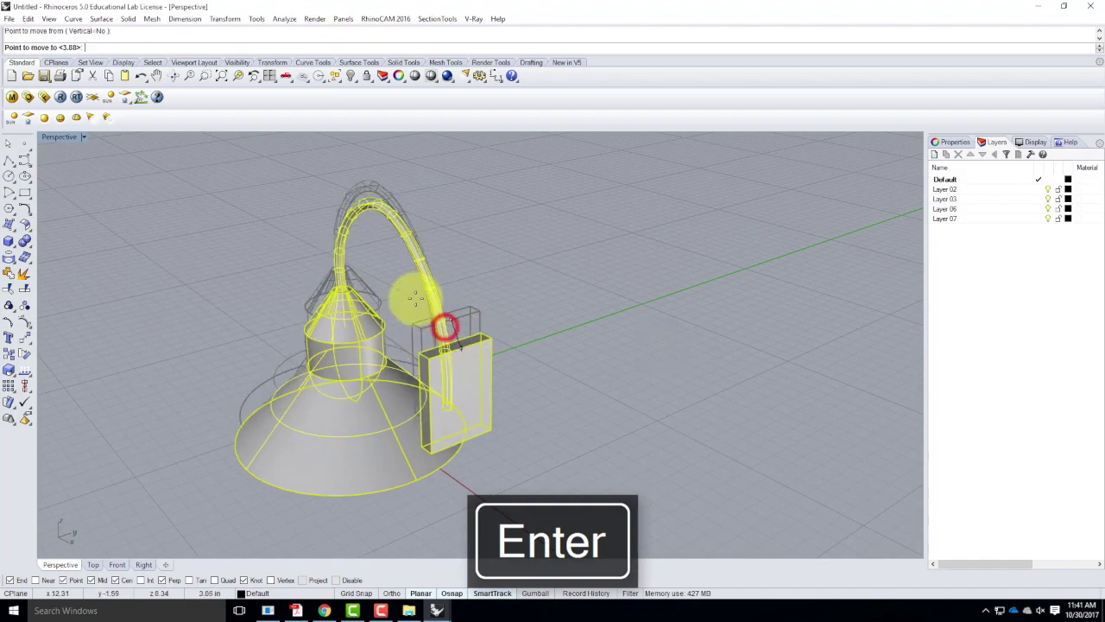
type("0,0,0")
key("Return")
right_click_drag(446, 395, 569, 392)
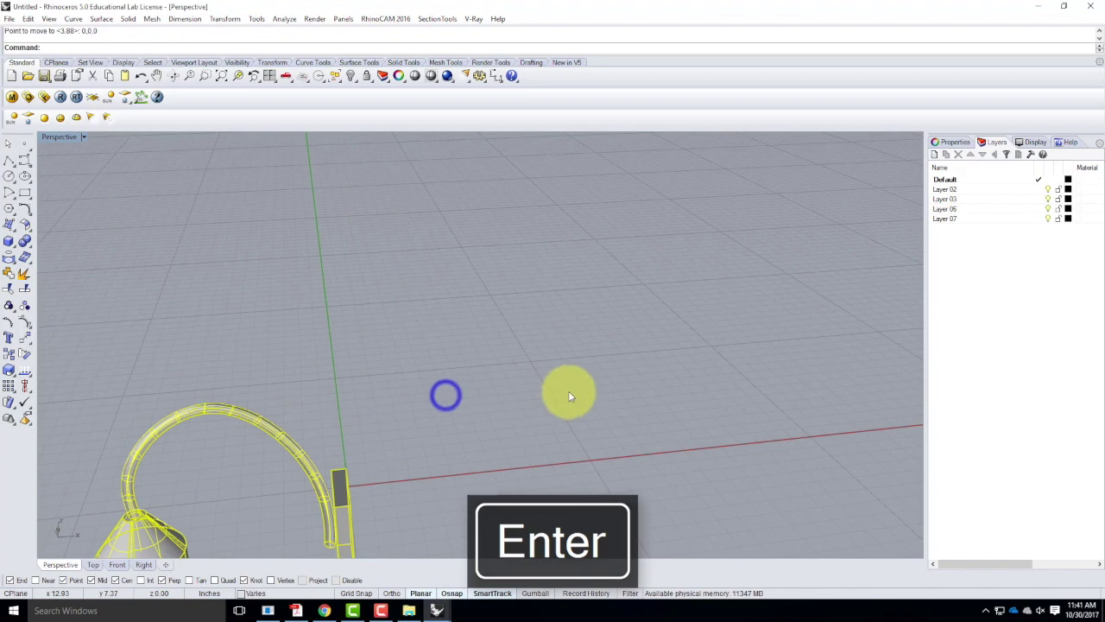
key("Escape")
scroll(589, 302, "down", 4)
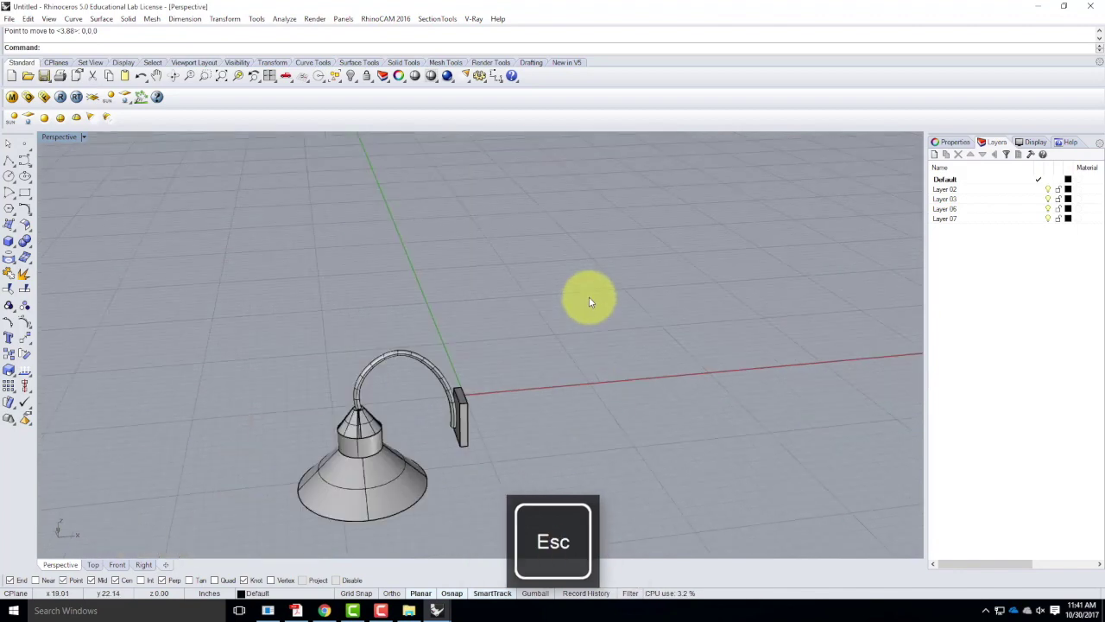
right_click_drag(451, 354, 505, 436)
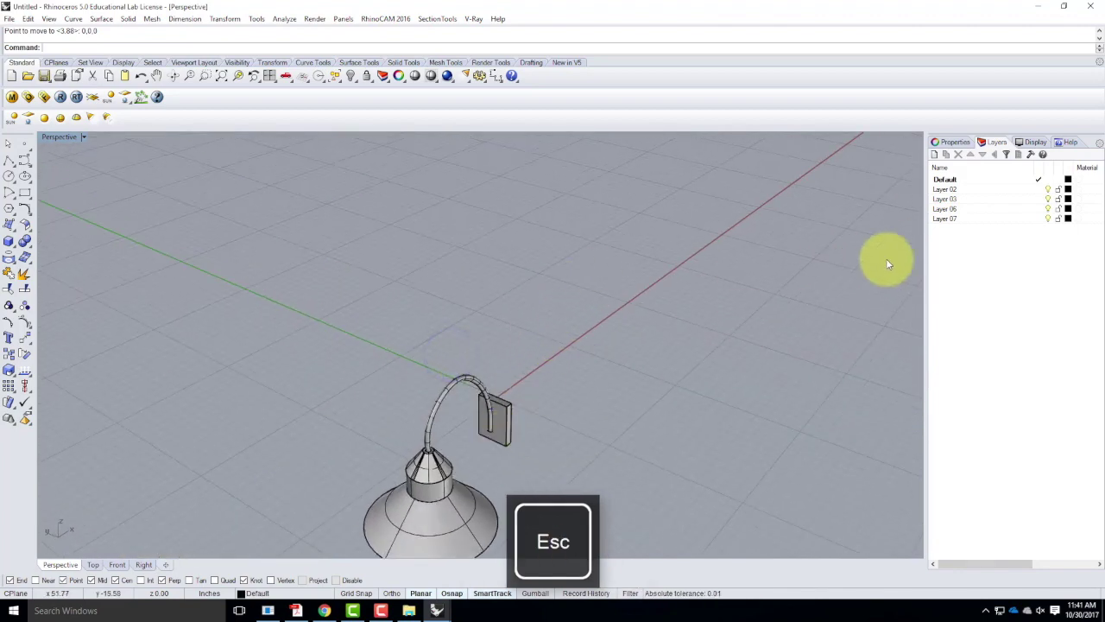
Rename the Default layer as Wall Light Fixture and Layer 02 as WLF - Light Bulb
left_click(944, 181)
left_click(947, 178)
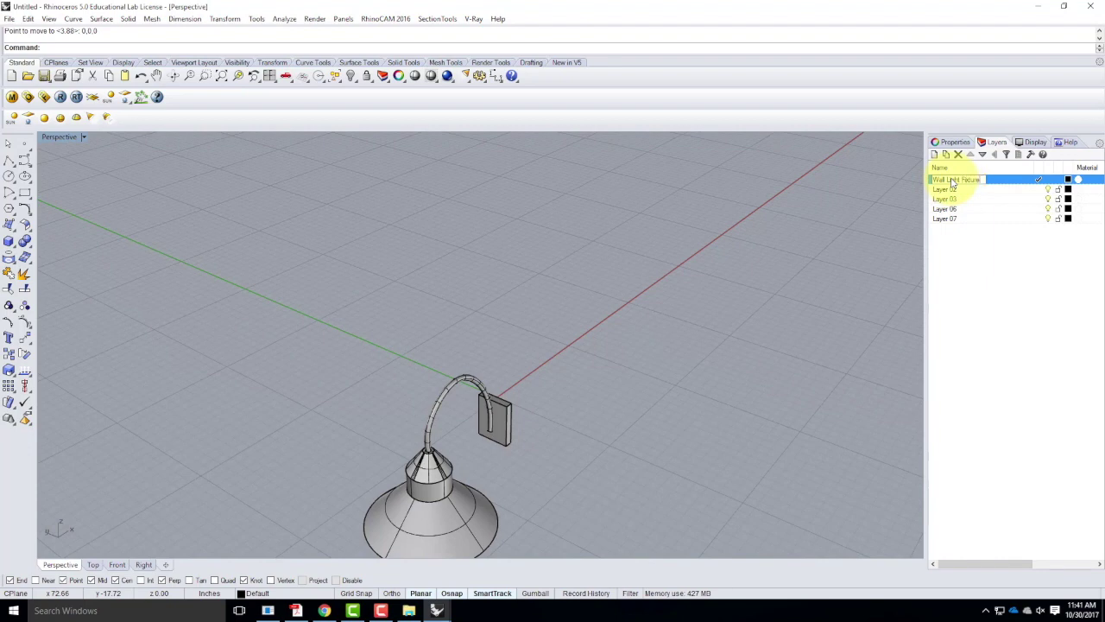
left_click(946, 189)
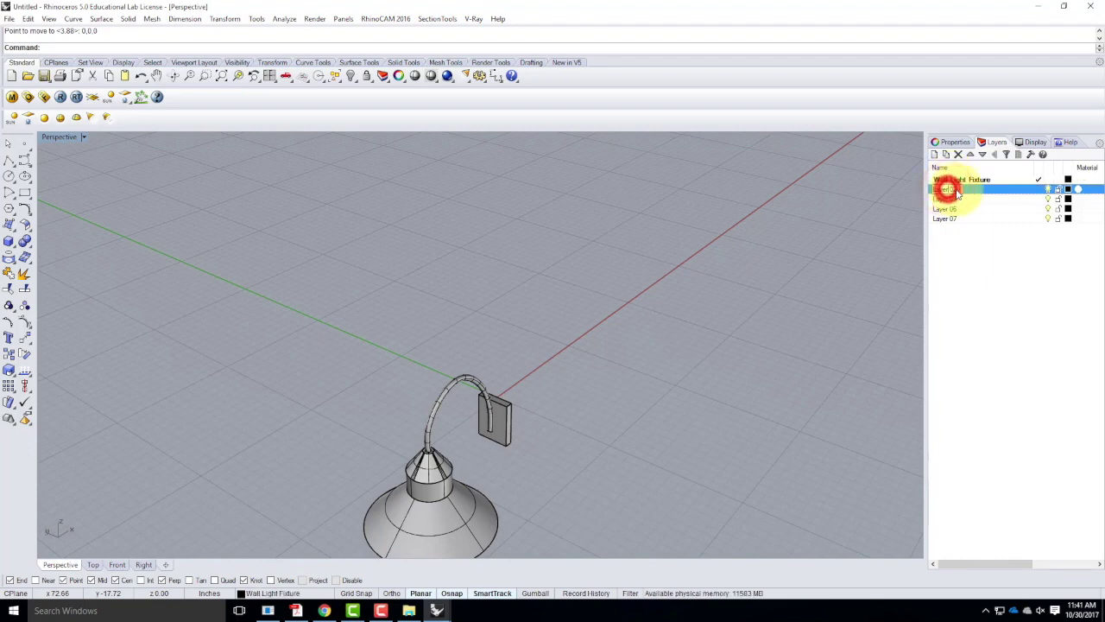
left_click(954, 189)
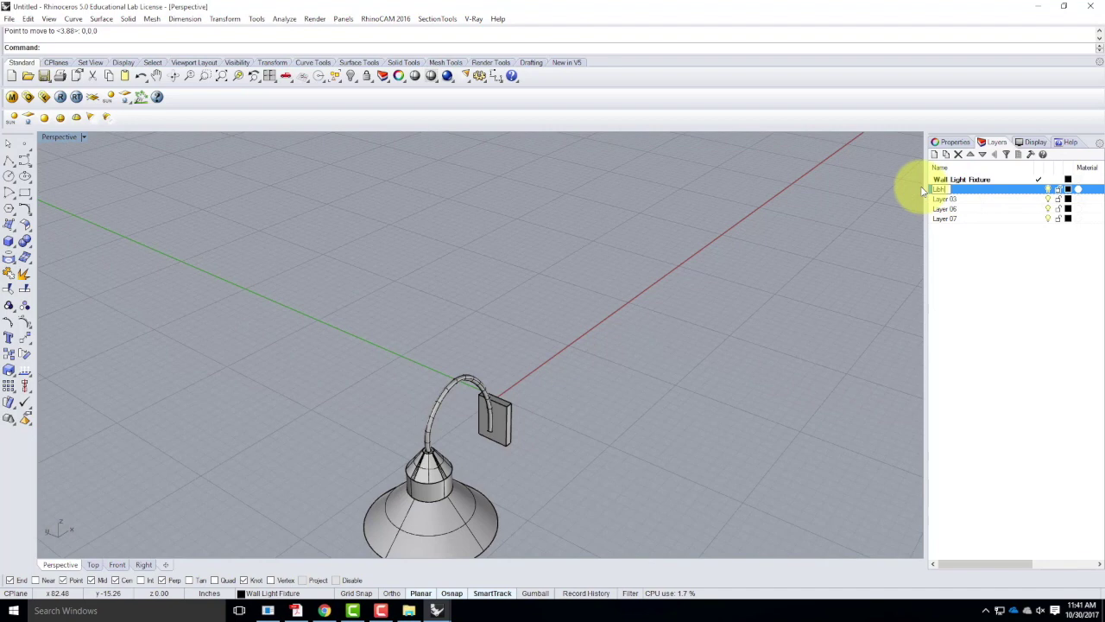
type("Ligh")
key("BackSpace")
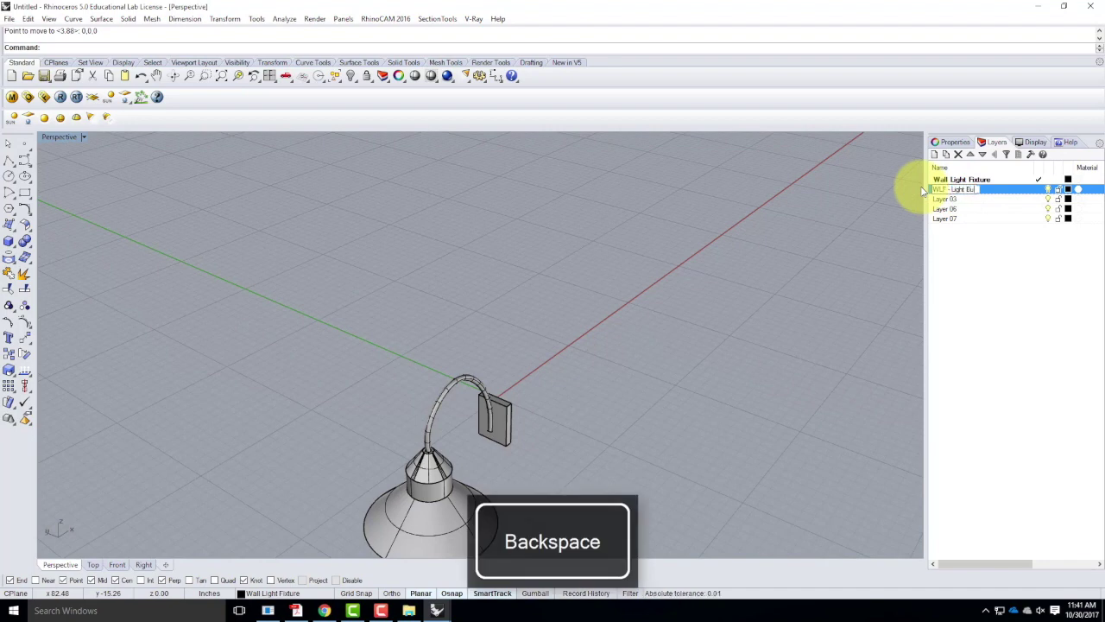
type("b")
key("Return")
Rename Layer 03 as WLF - Metal and nest both WLF layers under Wall Light Fixture
left_click(949, 205)
double_click(948, 201)
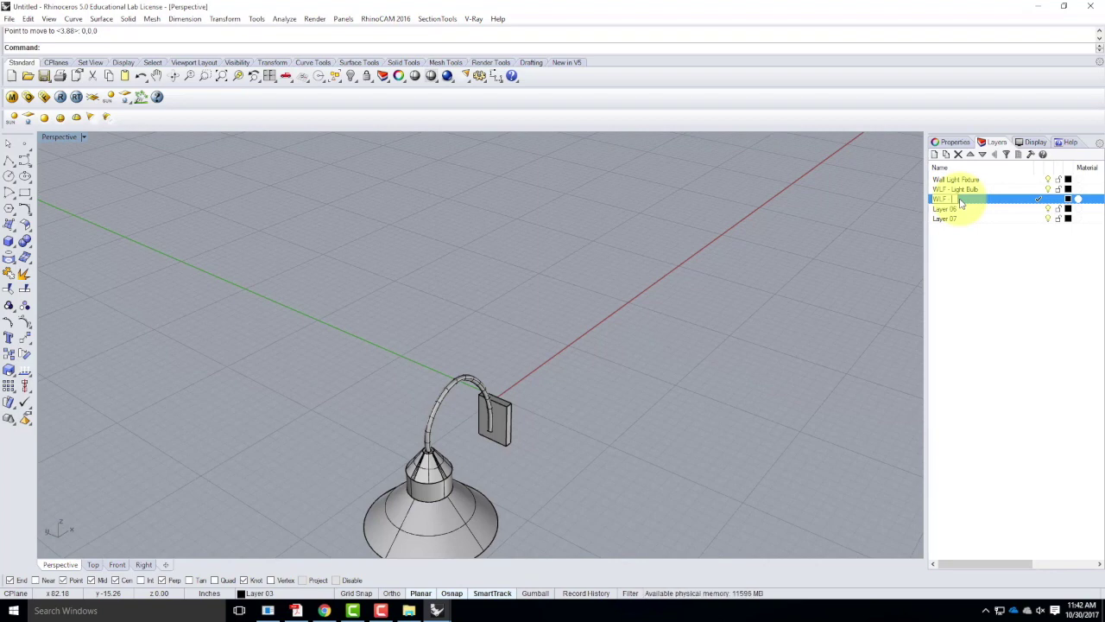
key("Return")
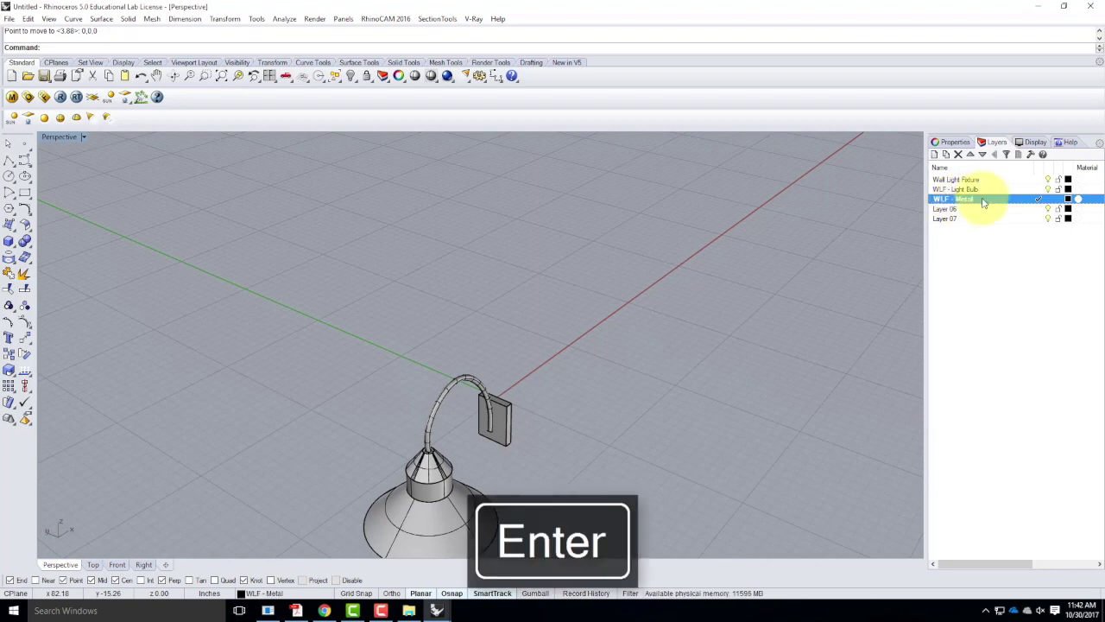
left_click_drag(981, 195, 961, 185)
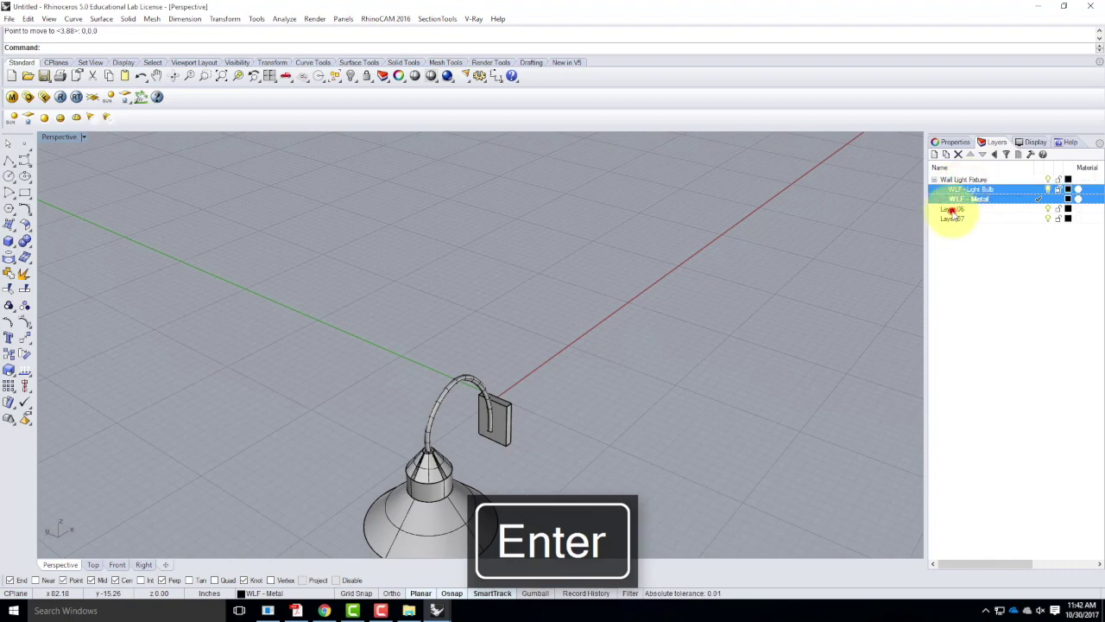
Delete the unused layers Layer 06 and Layer 07
left_click(951, 211)
left_click(955, 218, "shift")
left_click(959, 157)
left_click(860, 249)
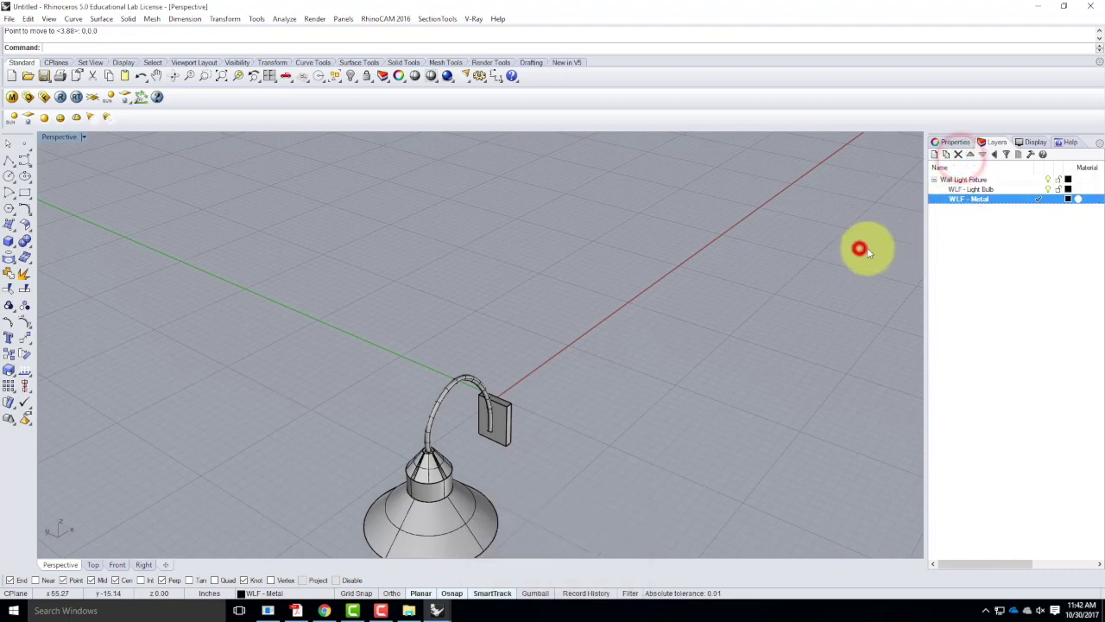
Open the V-Ray material editor and purge the unused scene materials
scroll(562, 256, "down", 5)
left_click(12, 96)
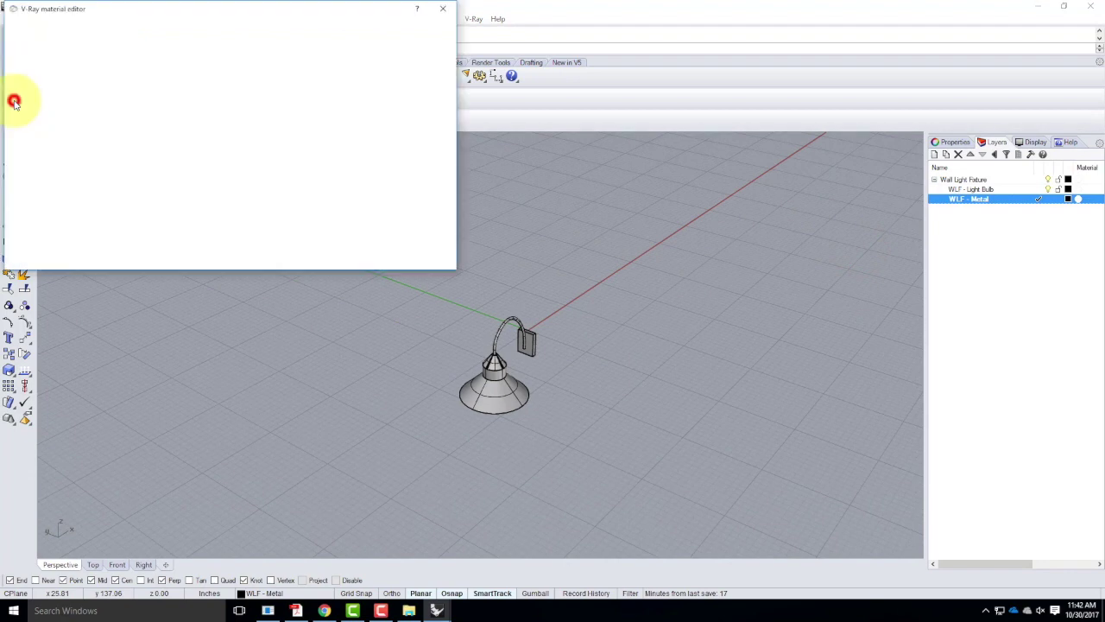
right_click(50, 167)
left_click(86, 212)
Load the Aluminium Matte.vismat material from the Aluminum folder of the V-Ray metal materials
right_click(62, 169)
left_click(98, 183)
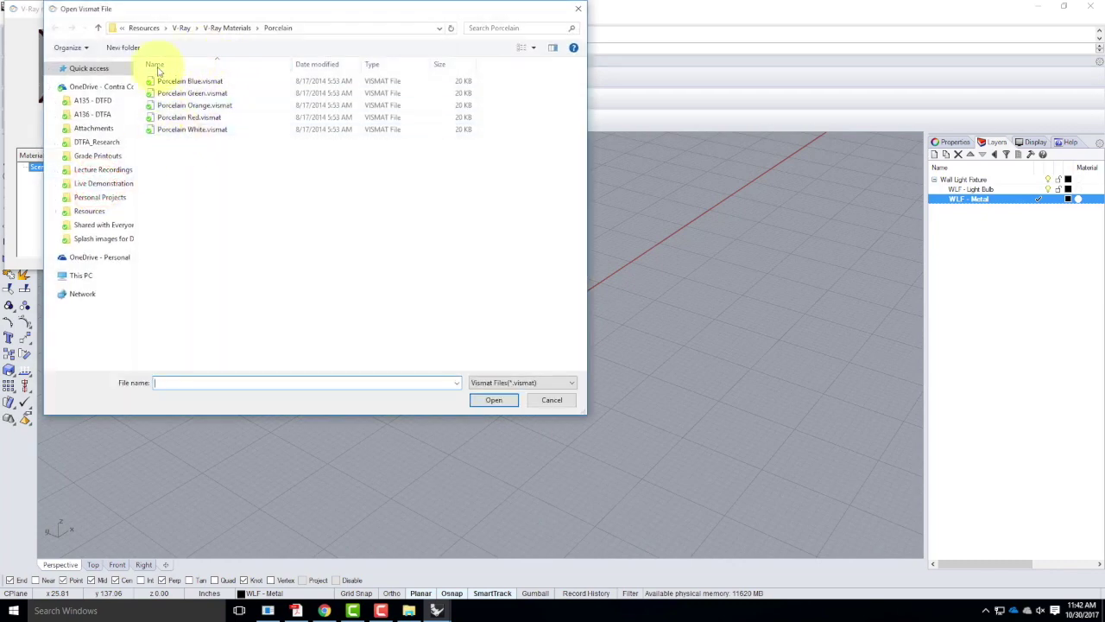
left_click(212, 28)
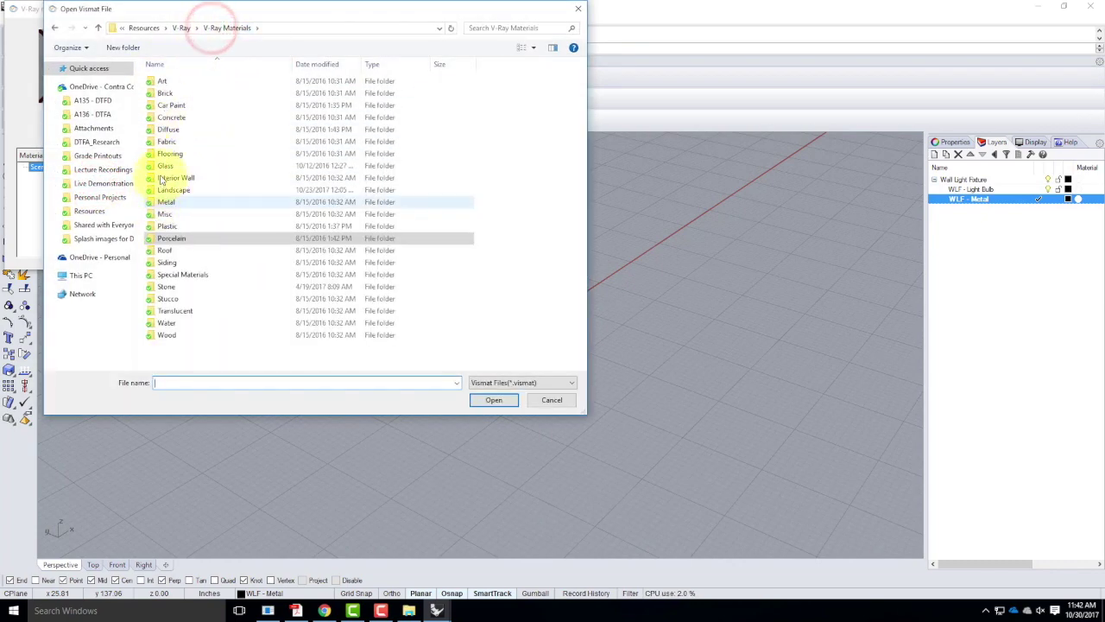
double_click(166, 202)
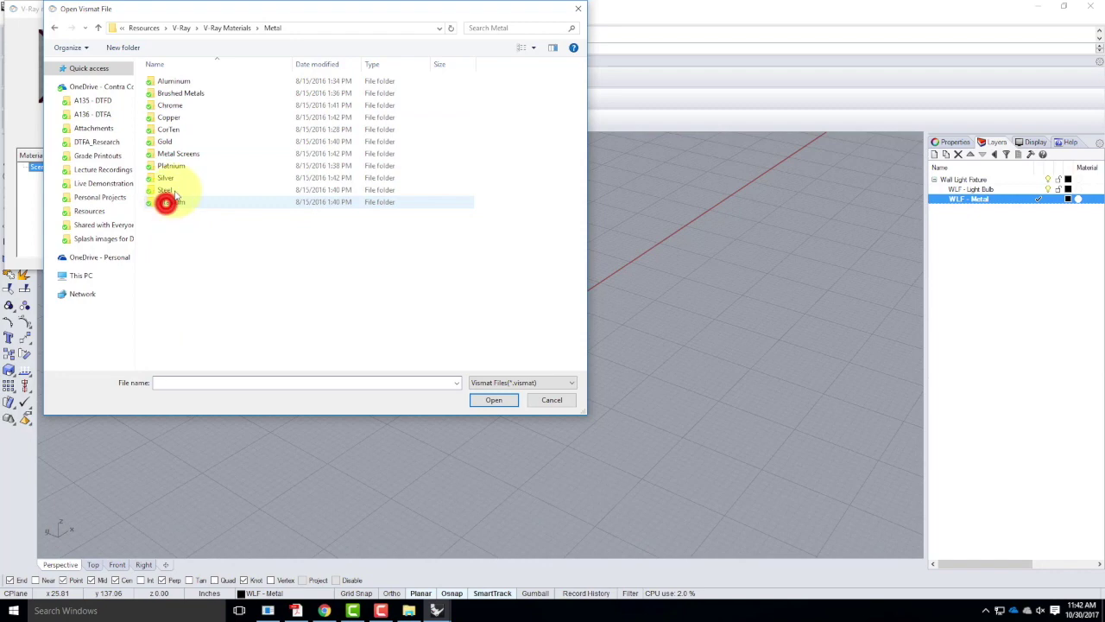
double_click(207, 81)
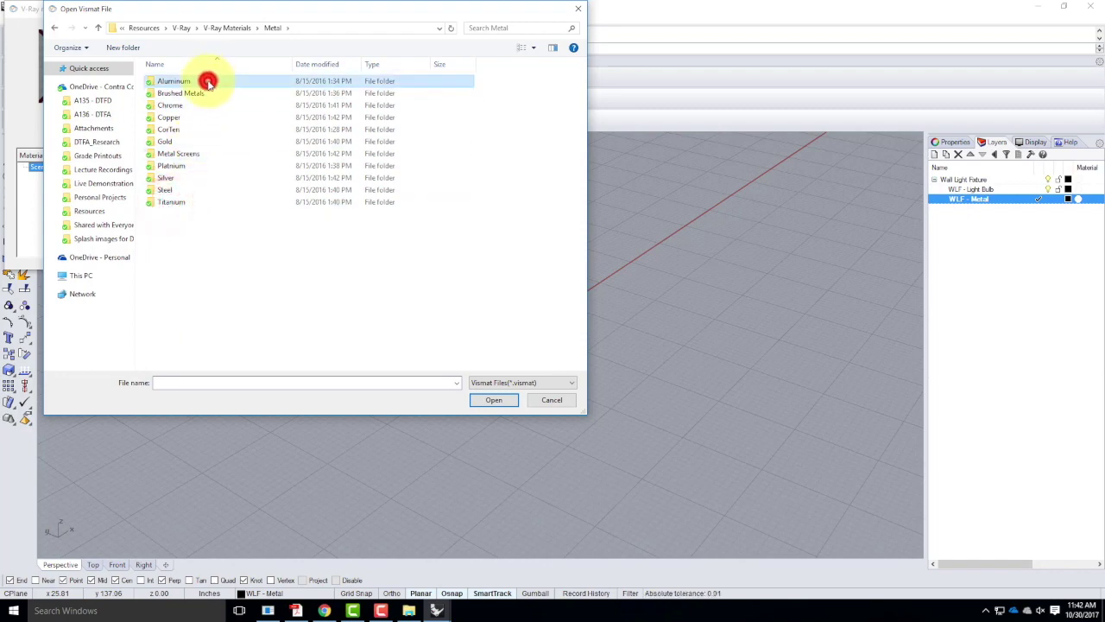
left_click(226, 95)
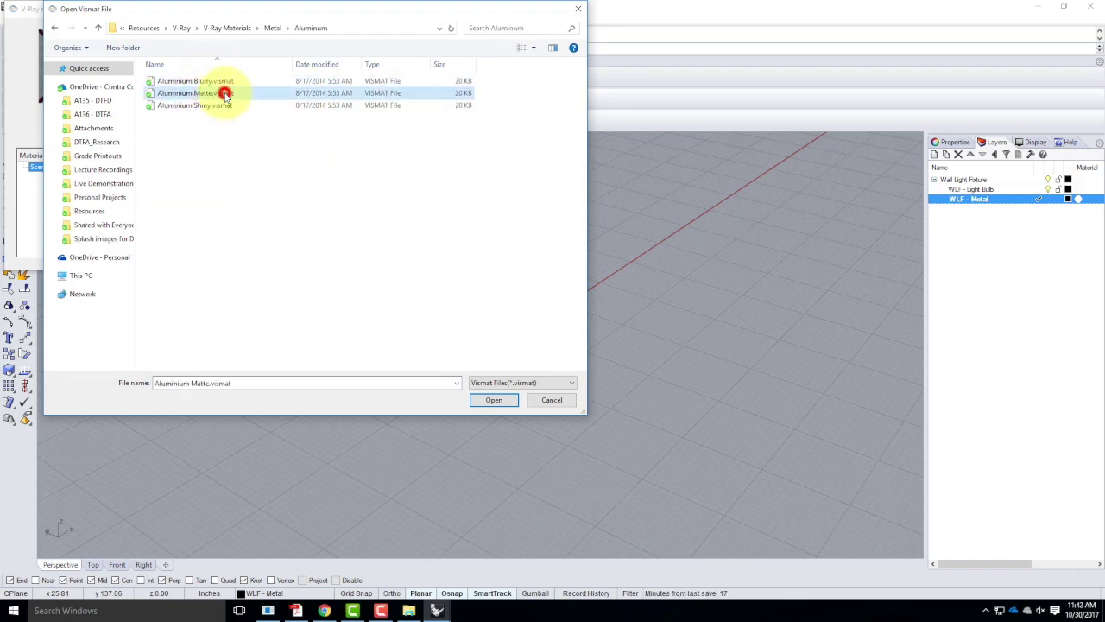
double_click(227, 95)
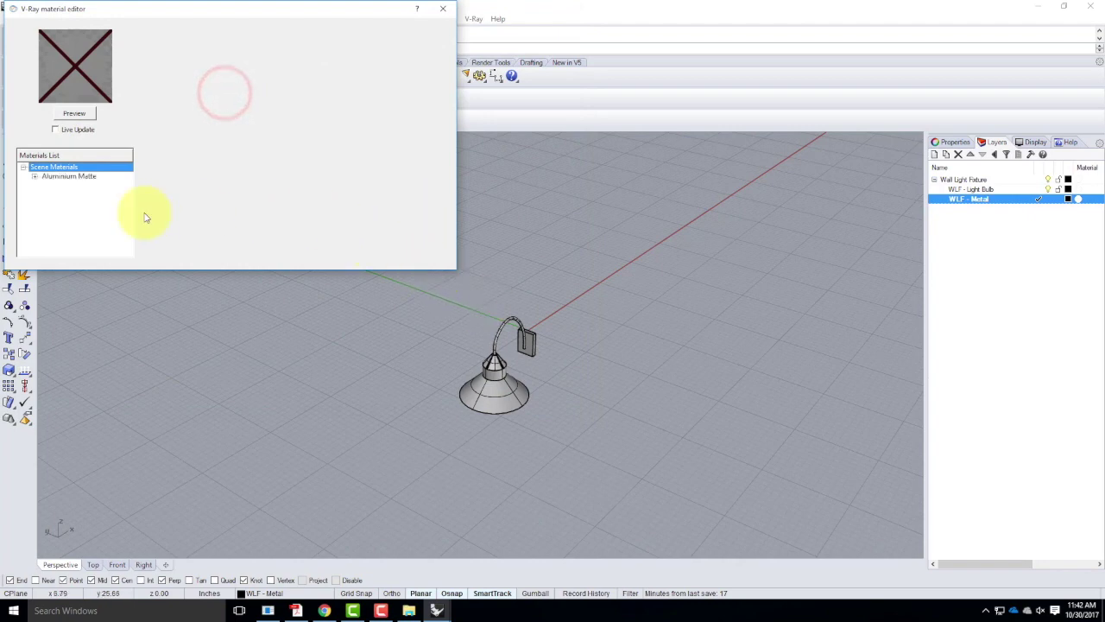
Apply the Aluminium Matte material to the WLF - Metal layer
right_click(92, 176)
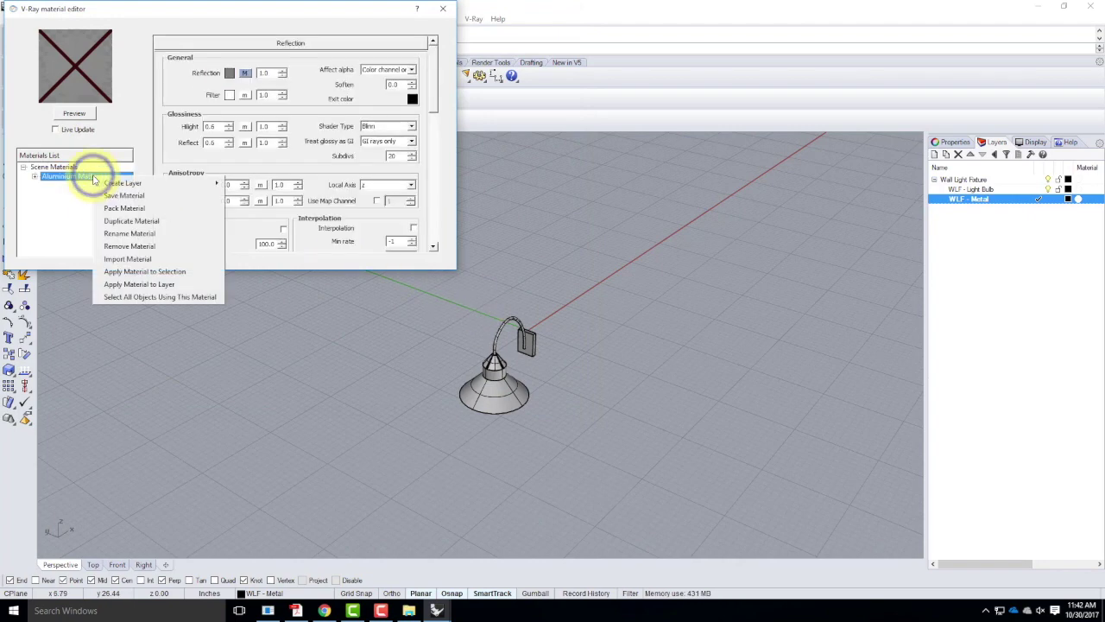
left_click(163, 285)
left_click(517, 264)
left_click(556, 361)
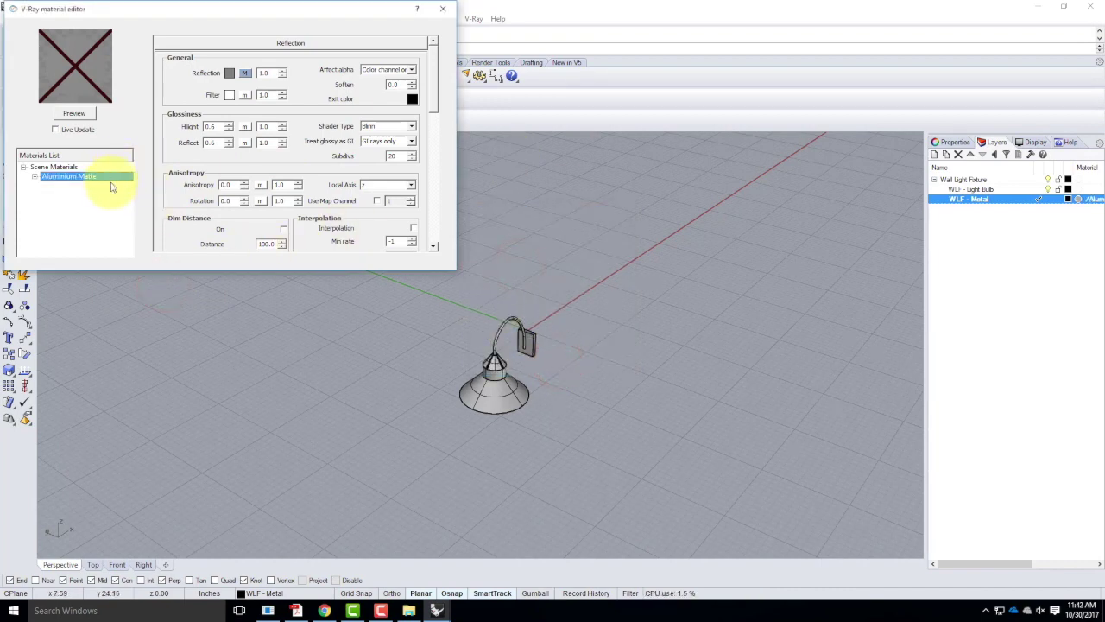
Create a Standard V-Ray material in the scene and name it LightBulb
right_click(69, 167)
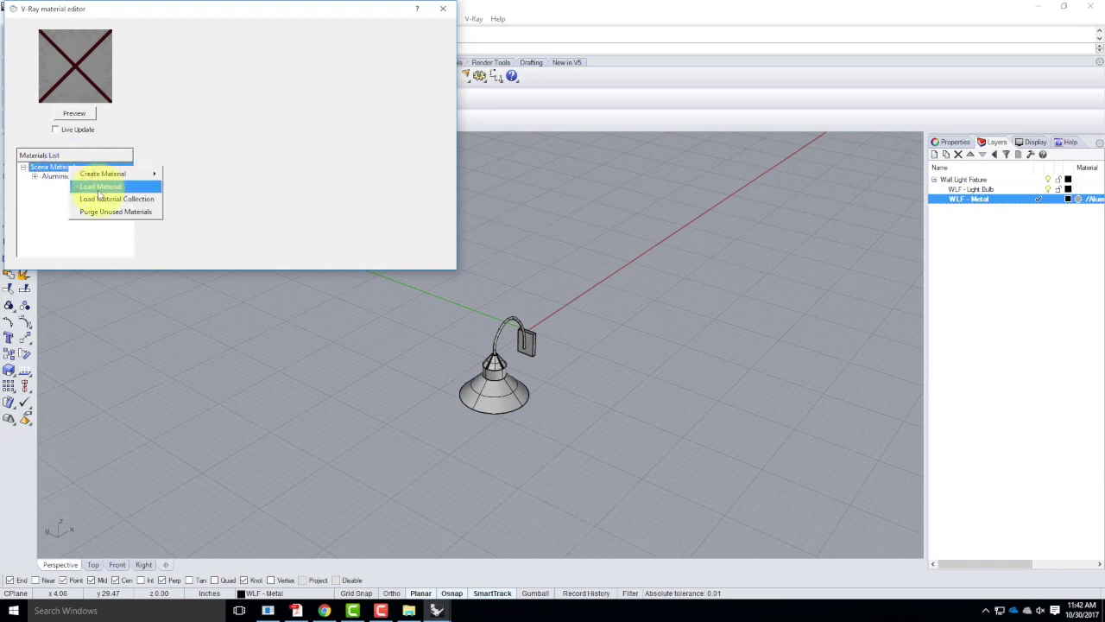
mouse_move(121, 173)
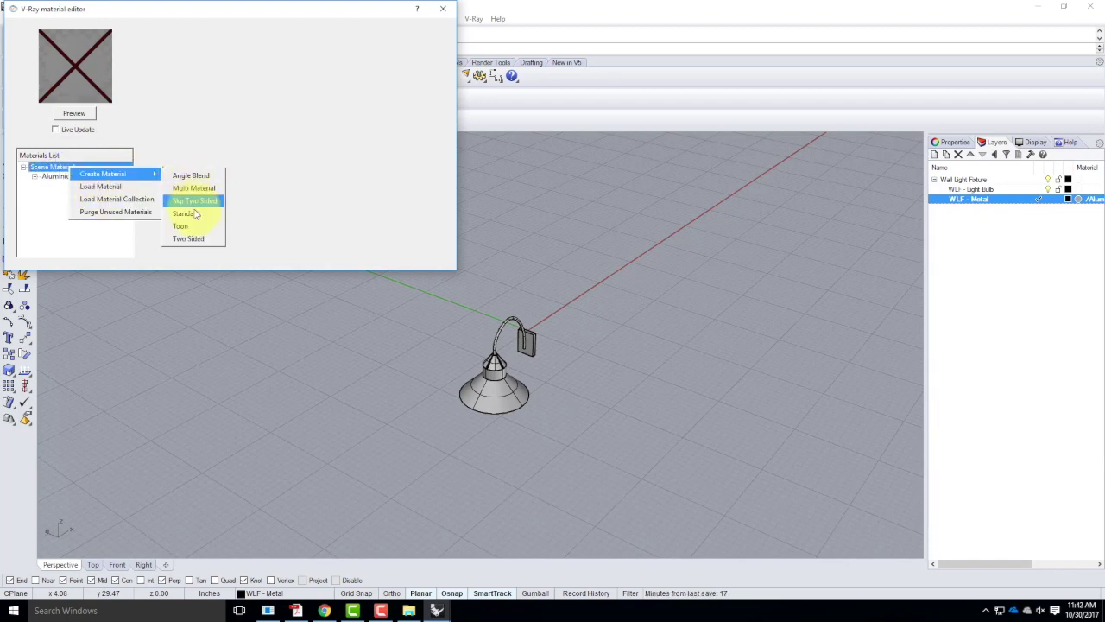
left_click(196, 214)
left_click(72, 188)
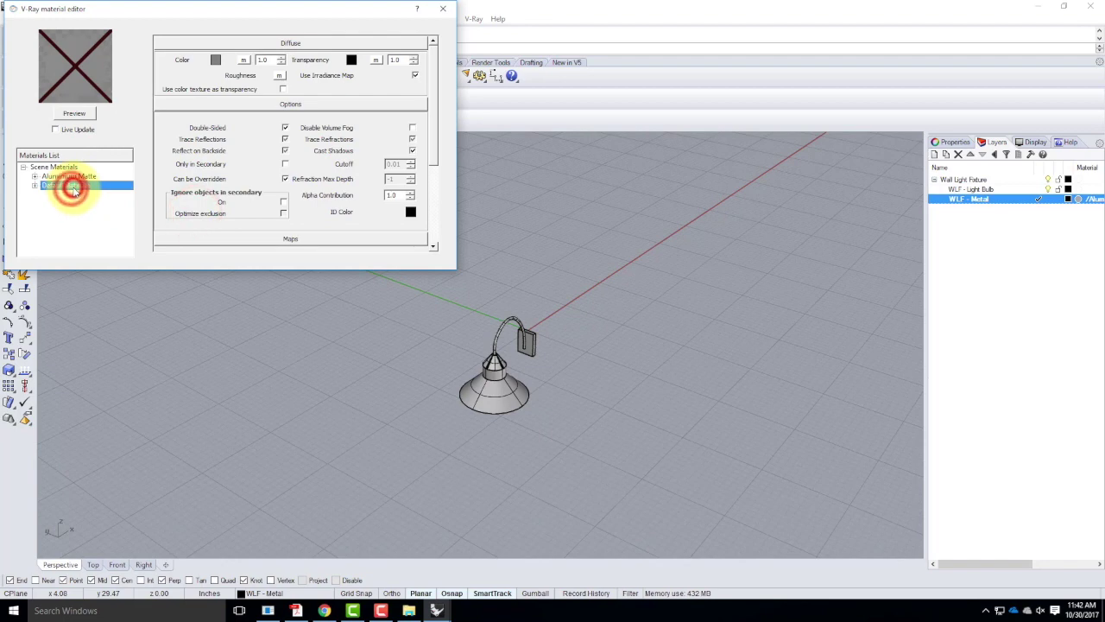
left_click(68, 189)
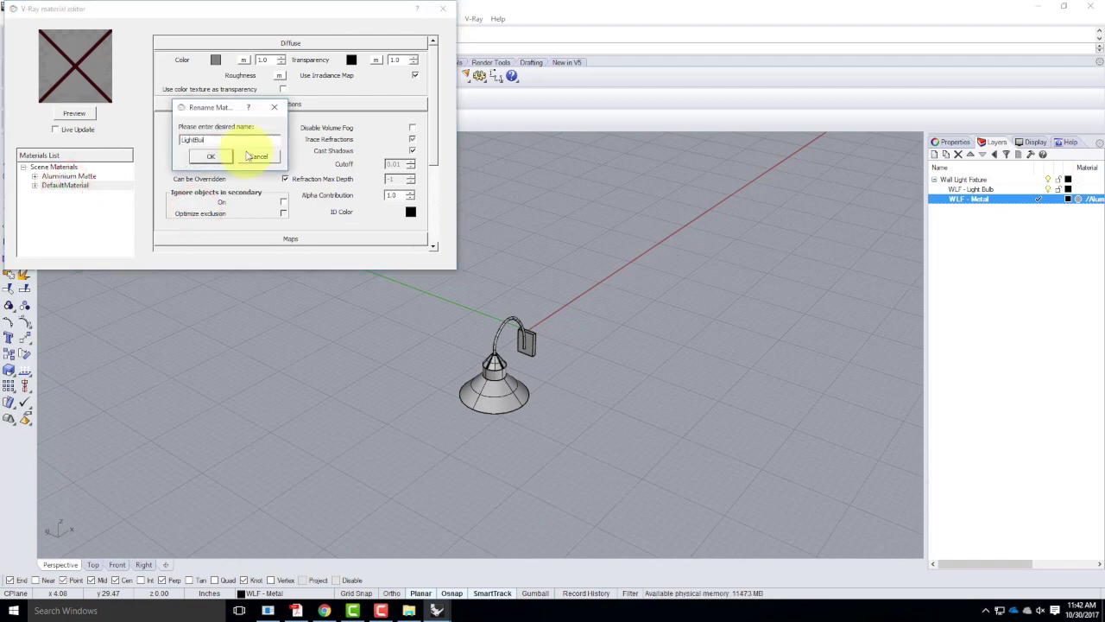
type("LightBuil")
key("BackSpace")
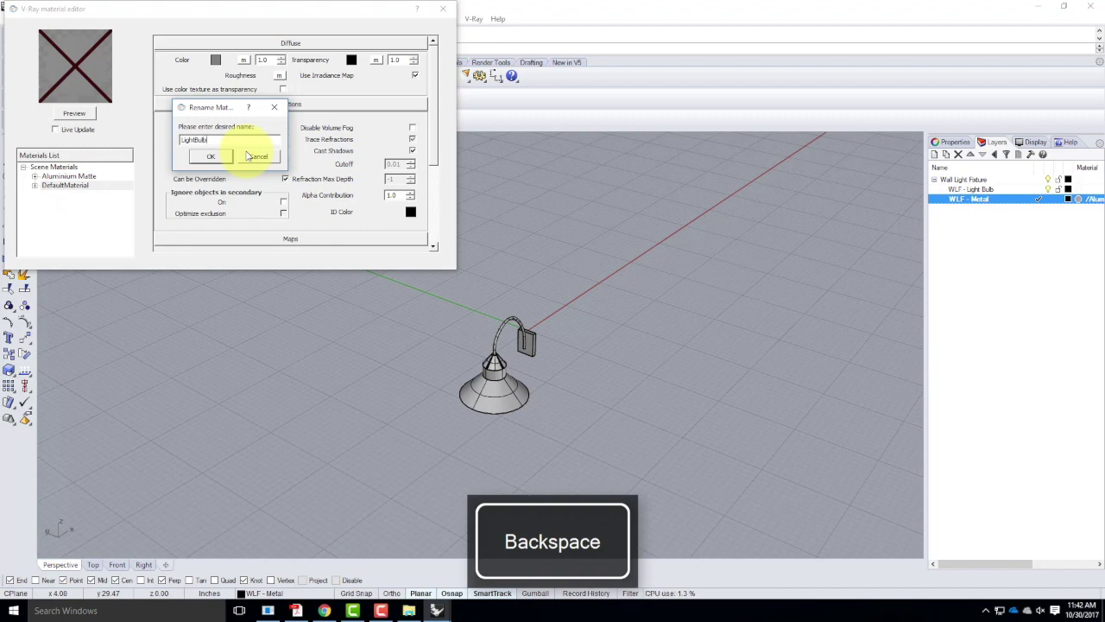
key("Return")
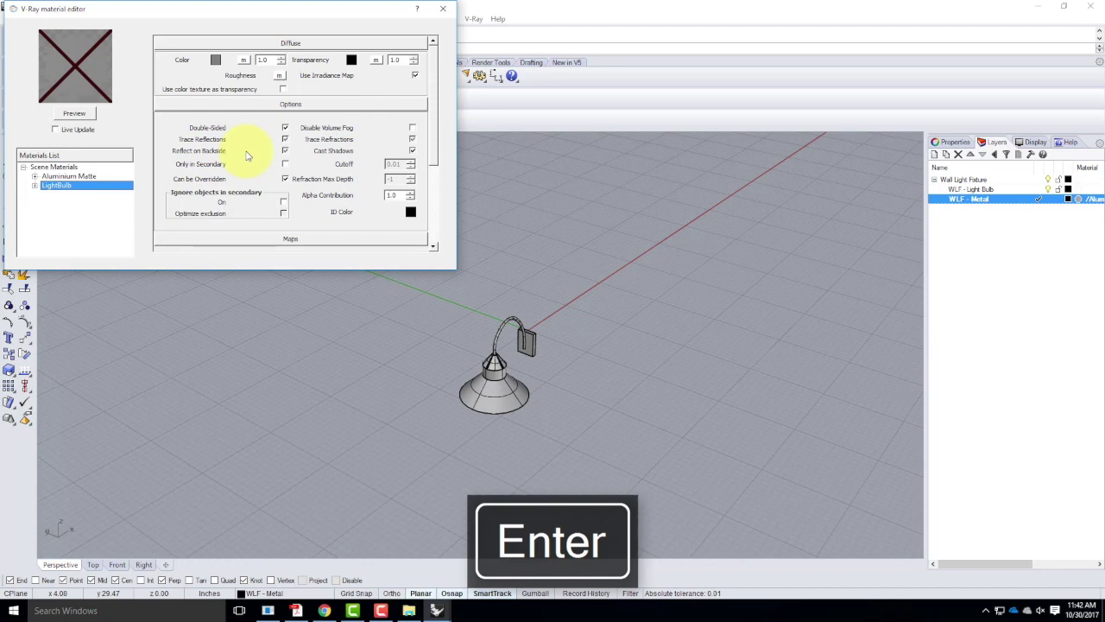
Add an emissive layer to the LightBulb material
right_click(94, 191)
mouse_move(129, 193)
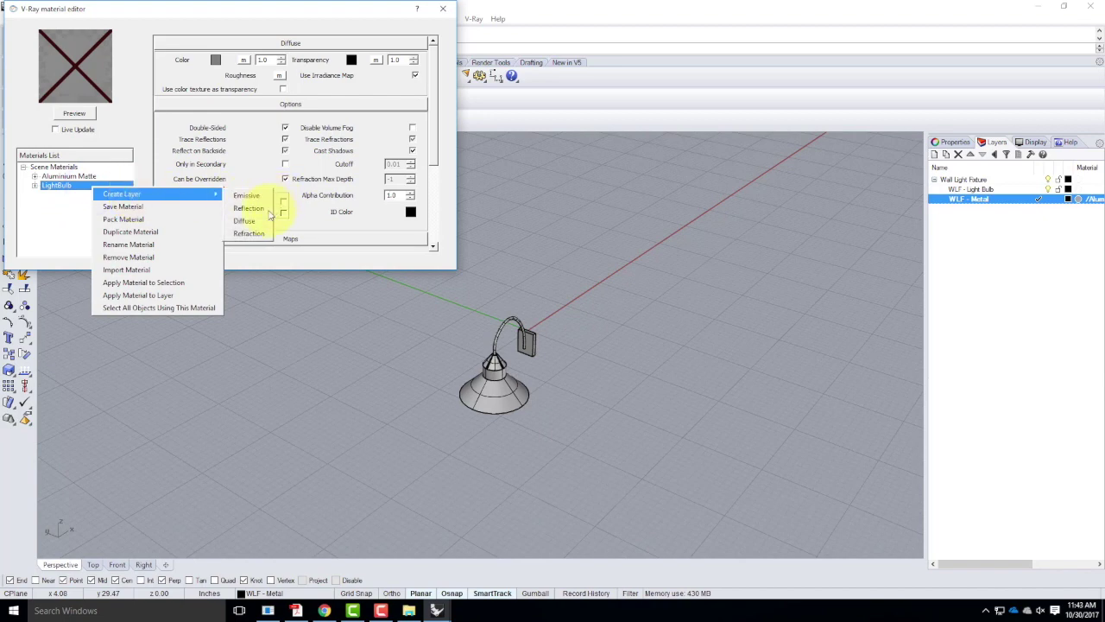
left_click(246, 196)
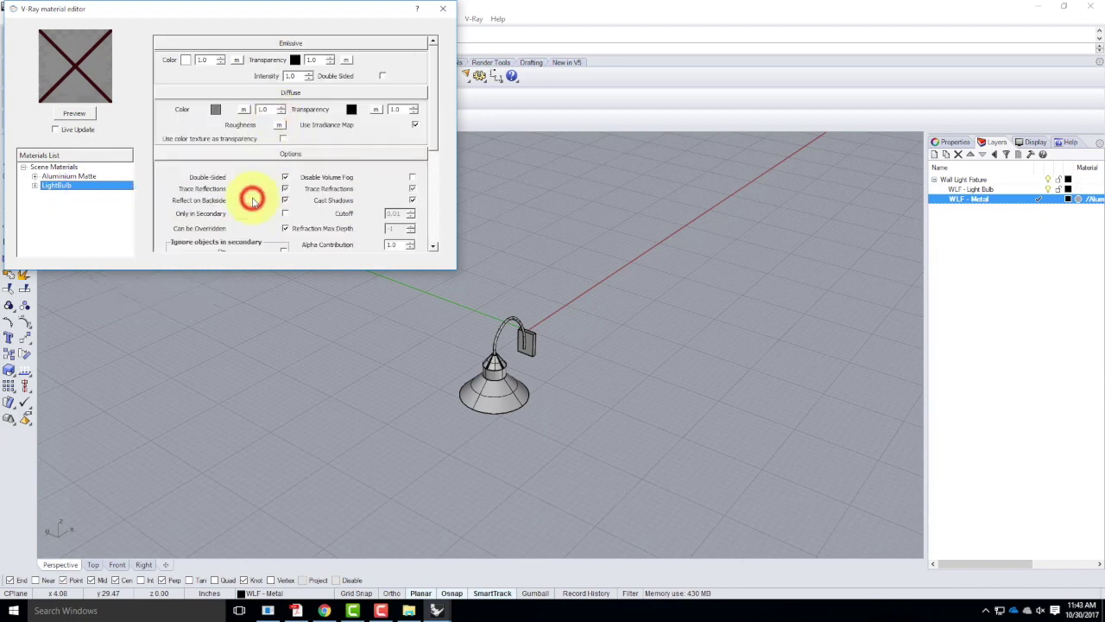
Set the LightBulb material's emissive colour to R200, G161, B82, as listed on the V-Ray 8.15 tutorial page in Chrome
left_click(187, 61)
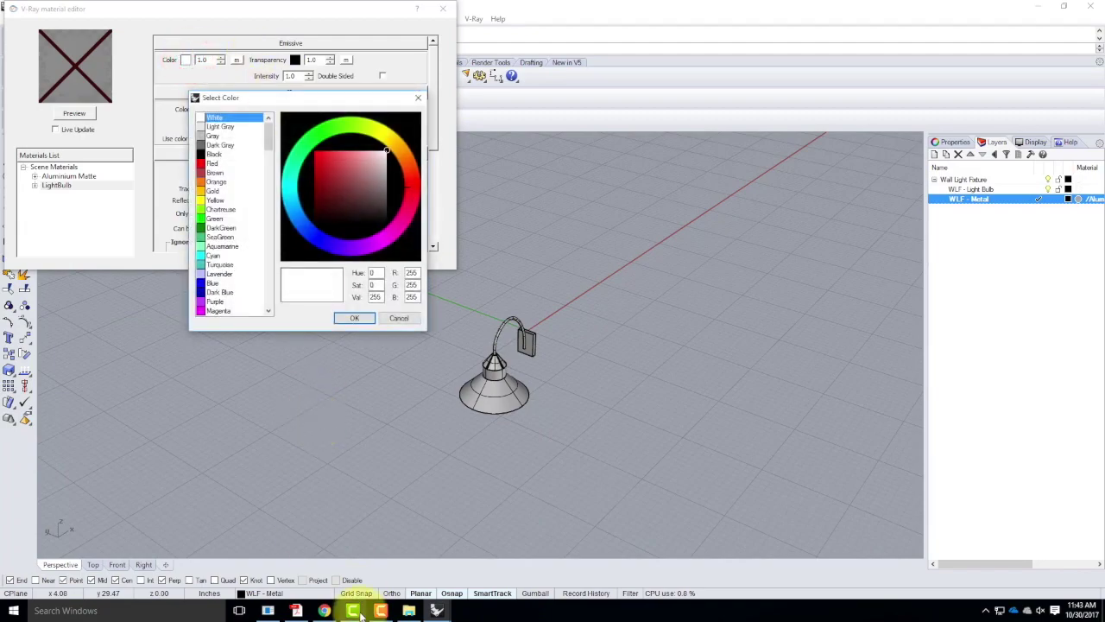
left_click(324, 610)
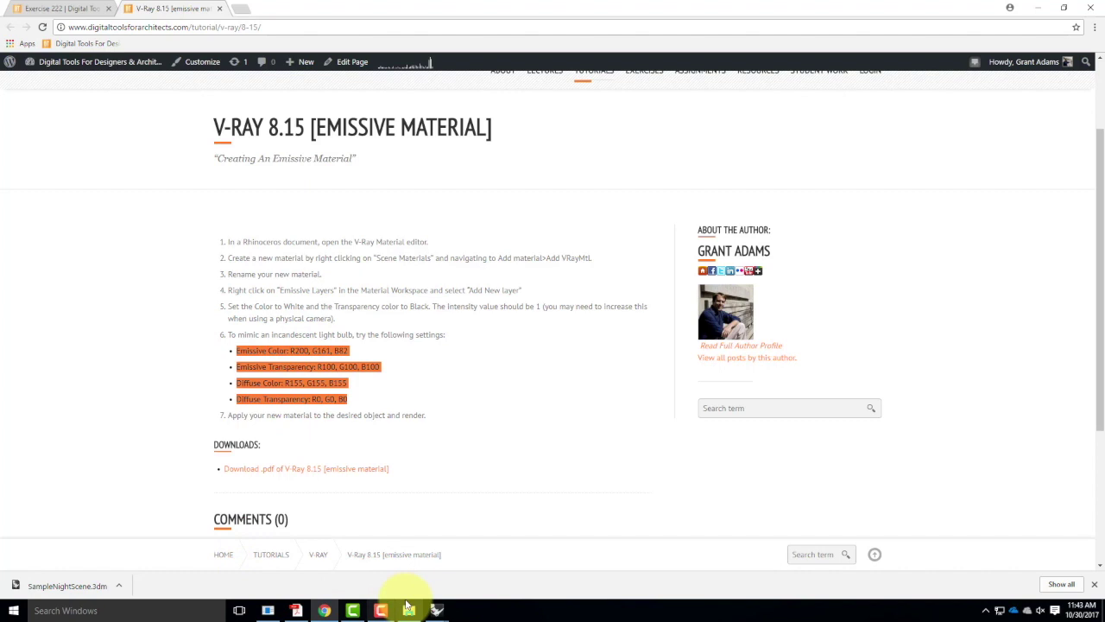
mouse_move(448, 611)
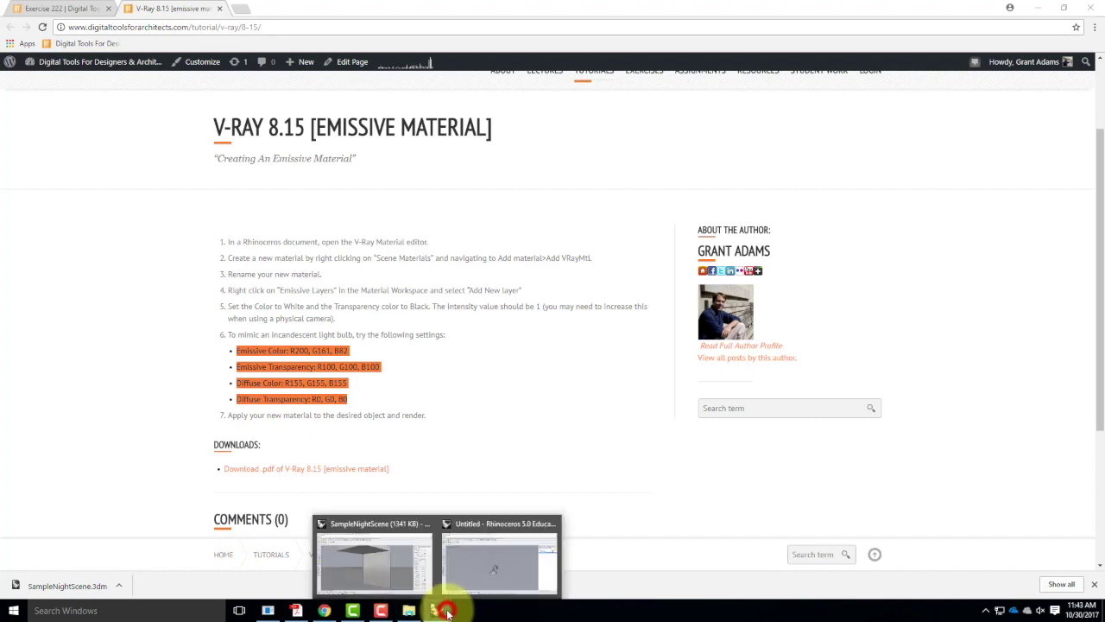
left_click(468, 574)
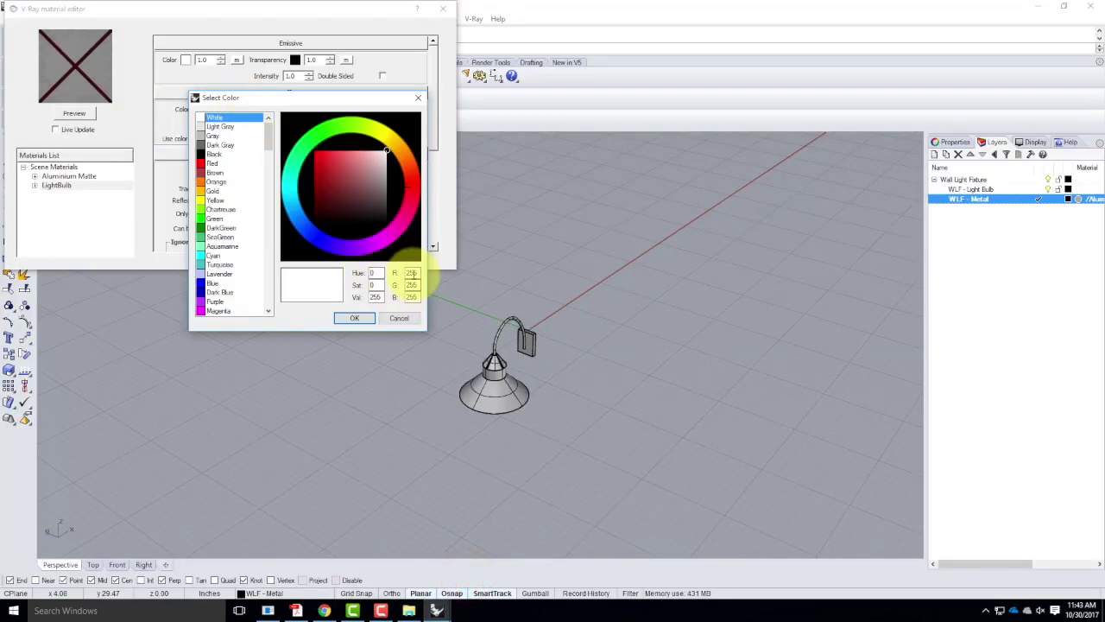
type("200")
key("Tab")
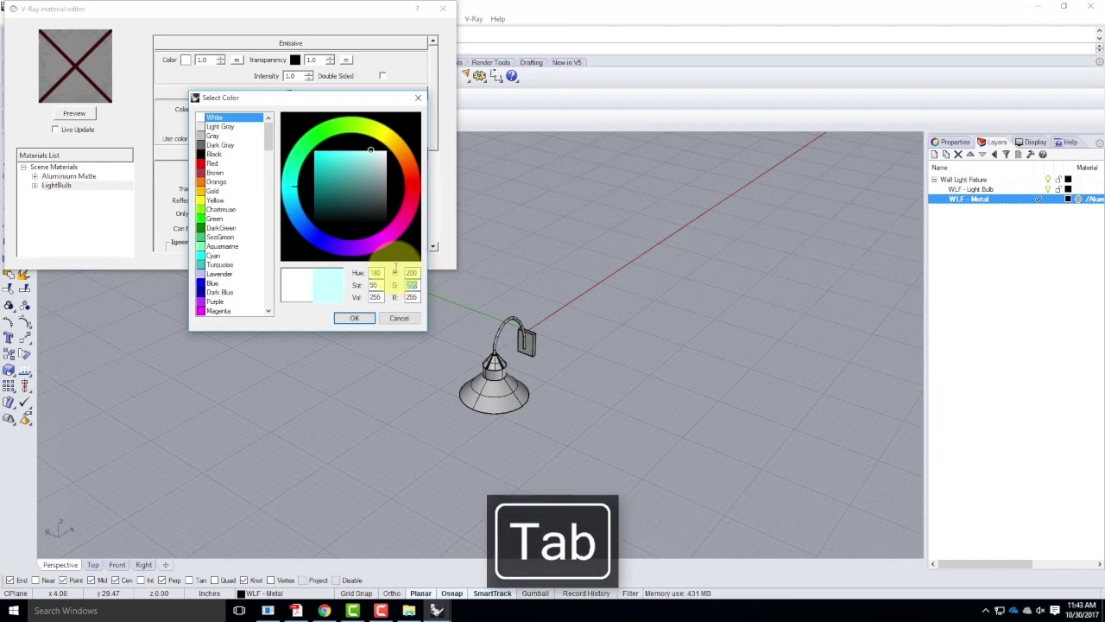
type("161")
key("Tab")
type("100")
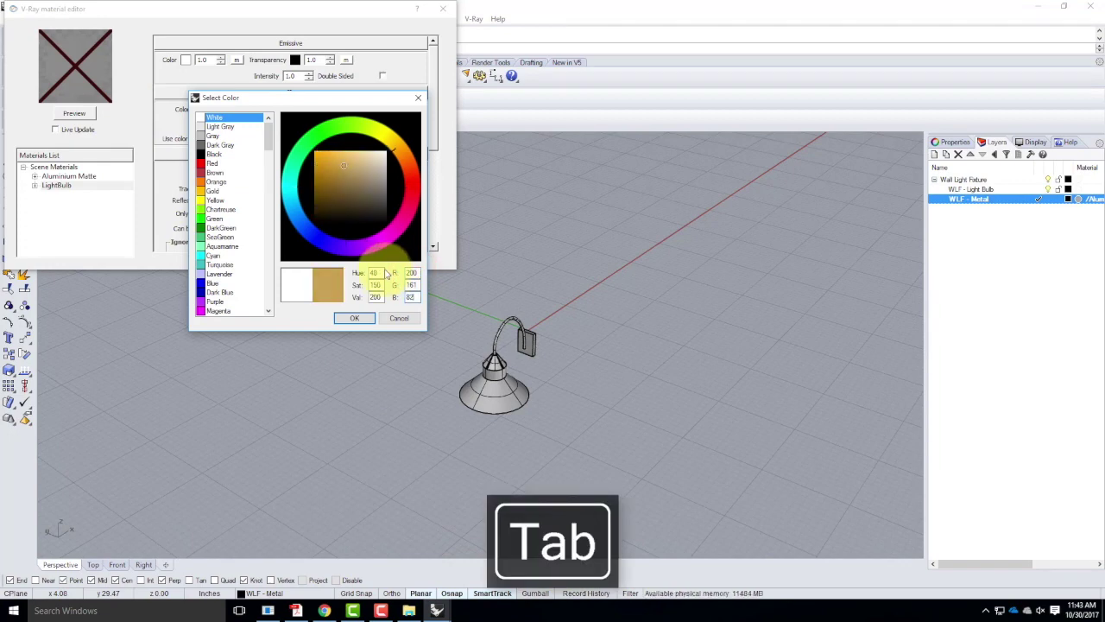
left_click(354, 318)
Look up the emissive transparency on the tutorial page in Chrome and set it to R100, G100, B100 in Rhino's V-Ray material editor
left_click(295, 60)
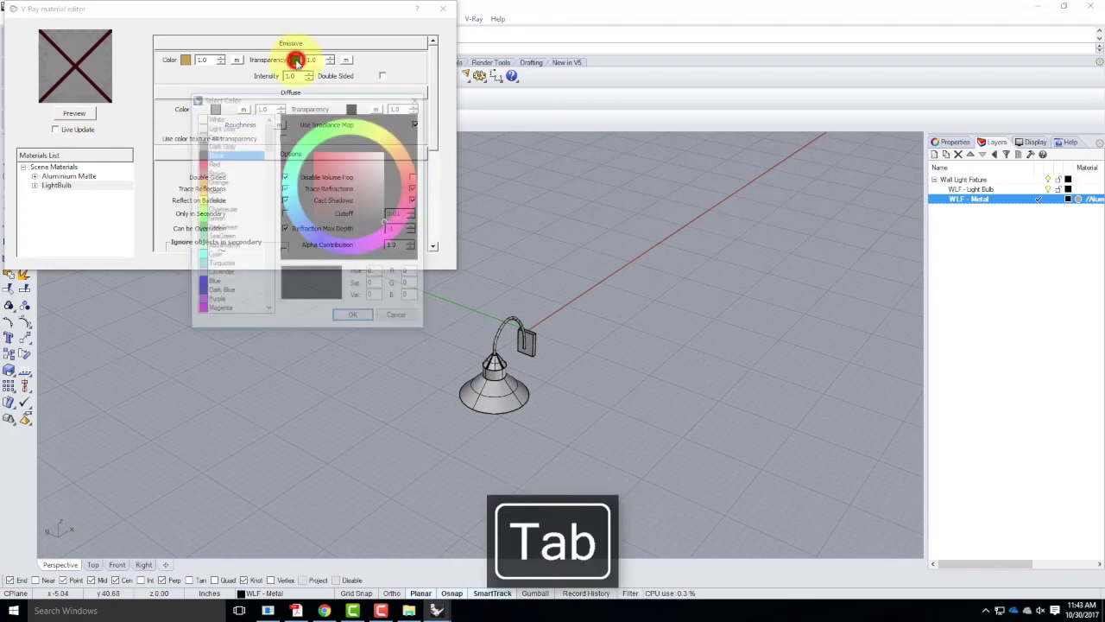
double_click(413, 273)
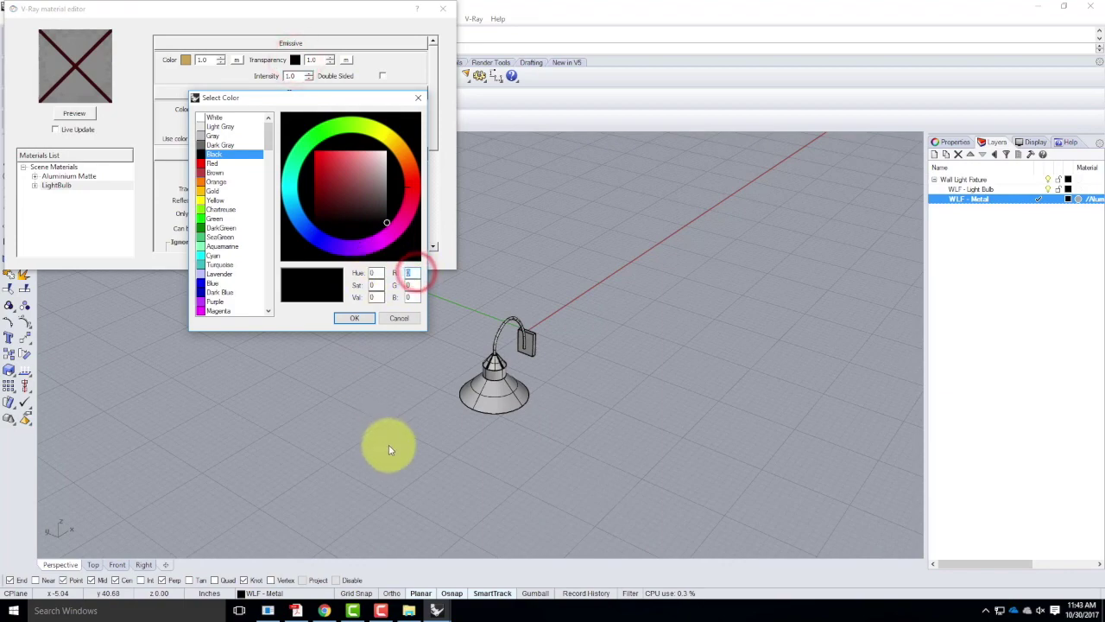
left_click(321, 610)
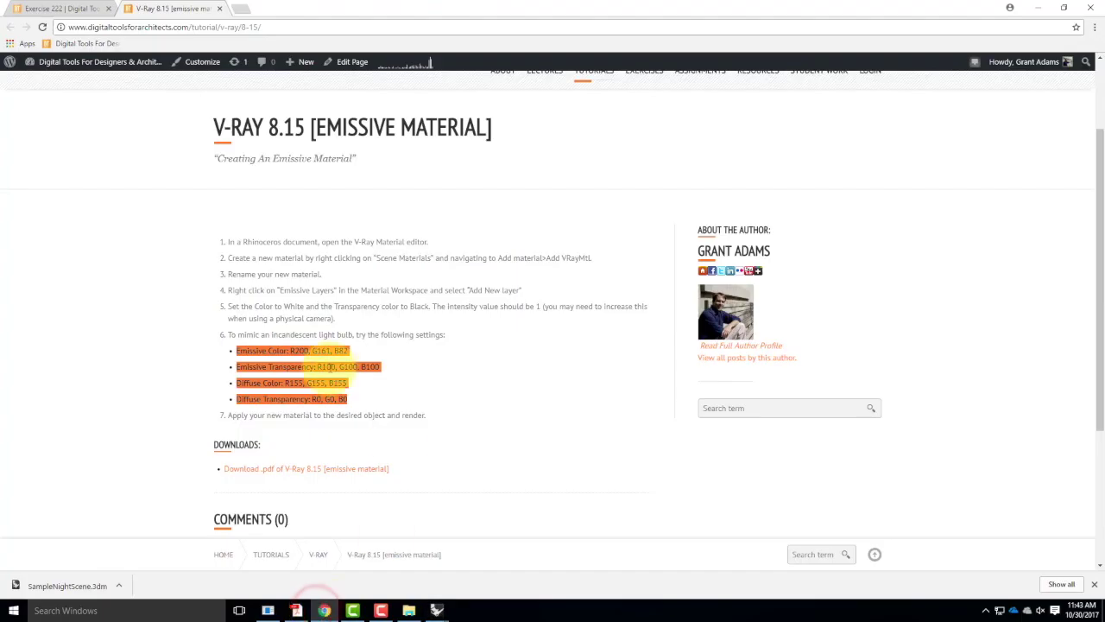
left_click(436, 610)
left_click(483, 574)
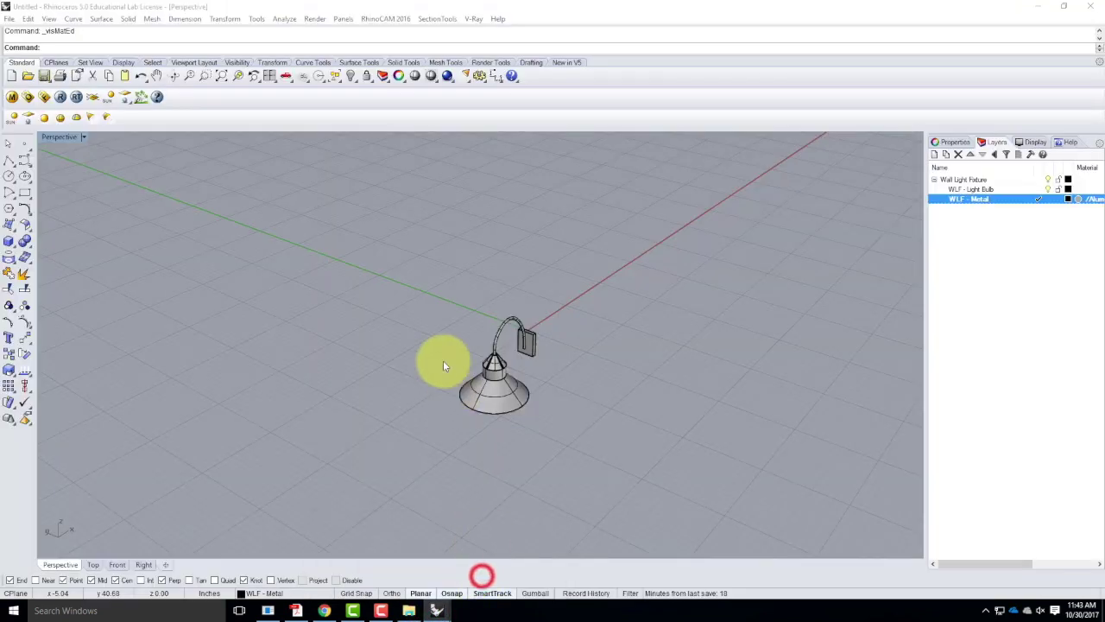
type("00")
key("Tab")
type("100")
key("Tab")
type("100")
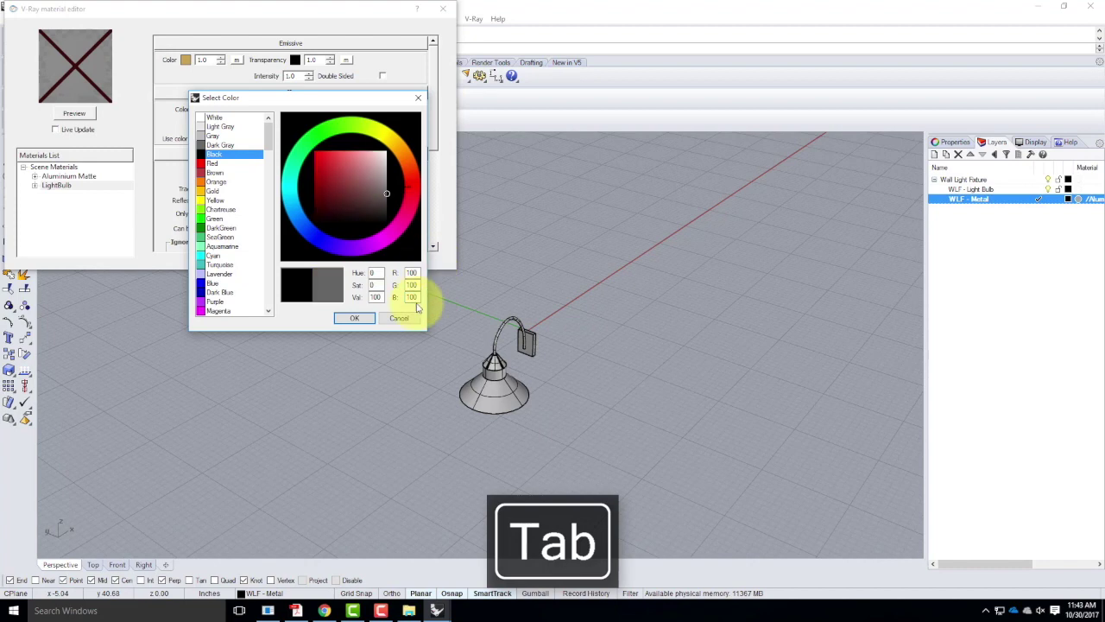
left_click(354, 317)
Set the LightBulb material's diffuse colour to R155, G155, B155
left_click(214, 110)
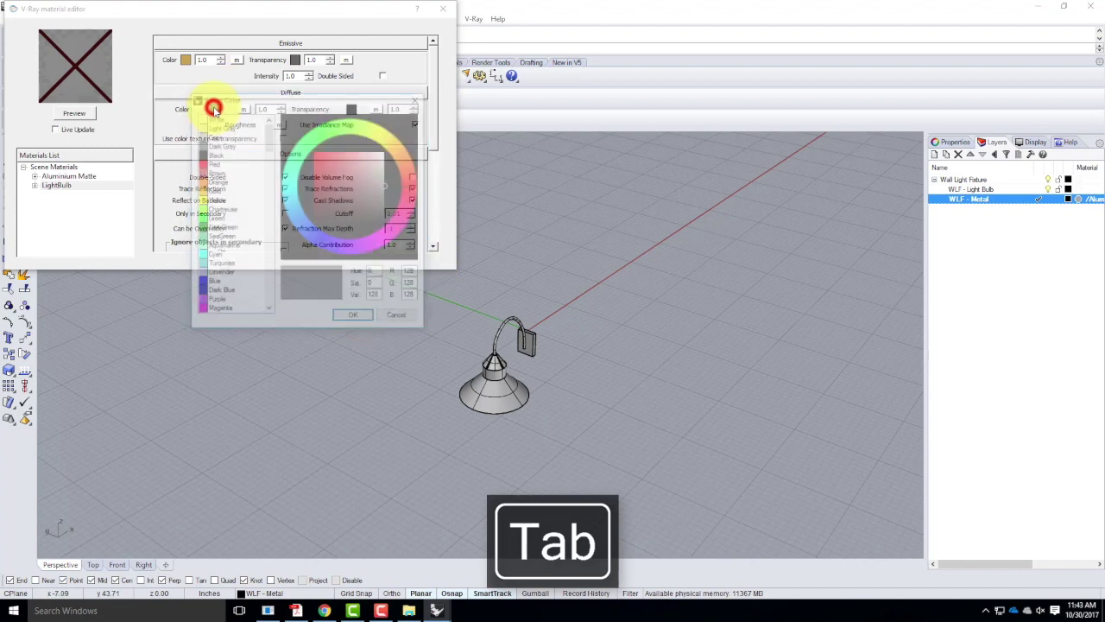
left_click(415, 271)
type("155")
key("Tab")
type("155155")
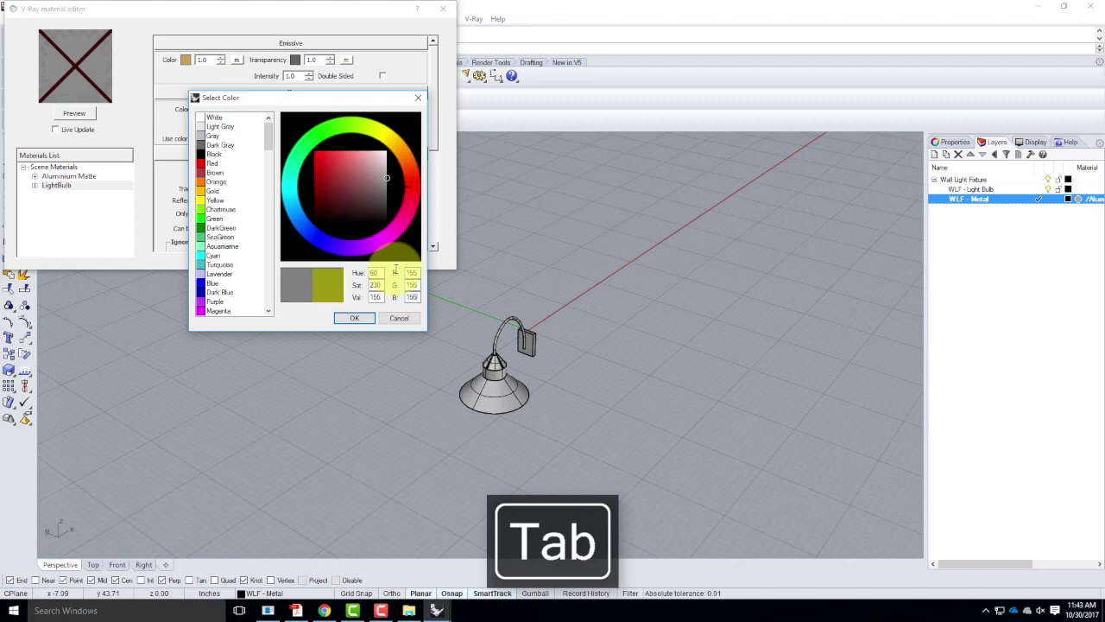
left_click(354, 318)
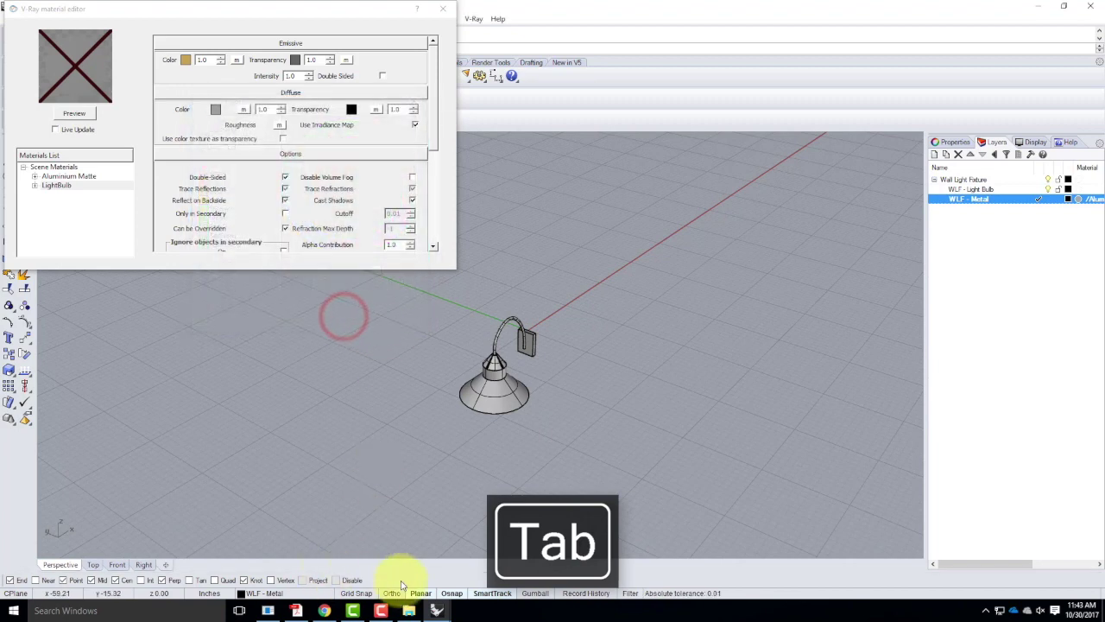
Check the recommended diffuse transparency on the tutorial page in Chrome, and preview the LightBulb material back in Rhino
left_click(323, 610)
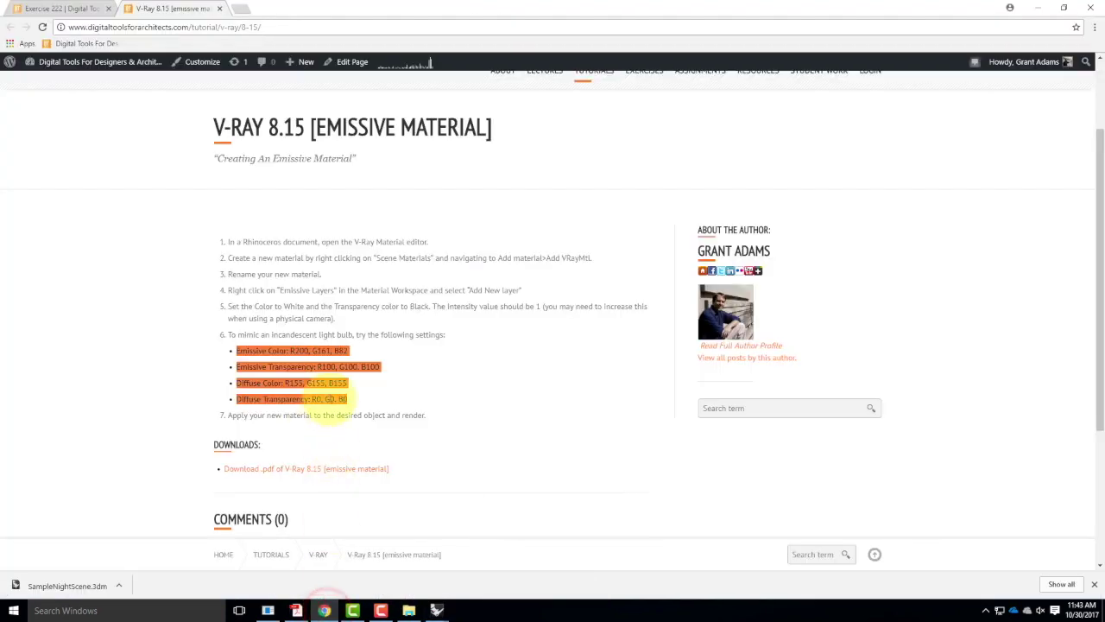
left_click(436, 609)
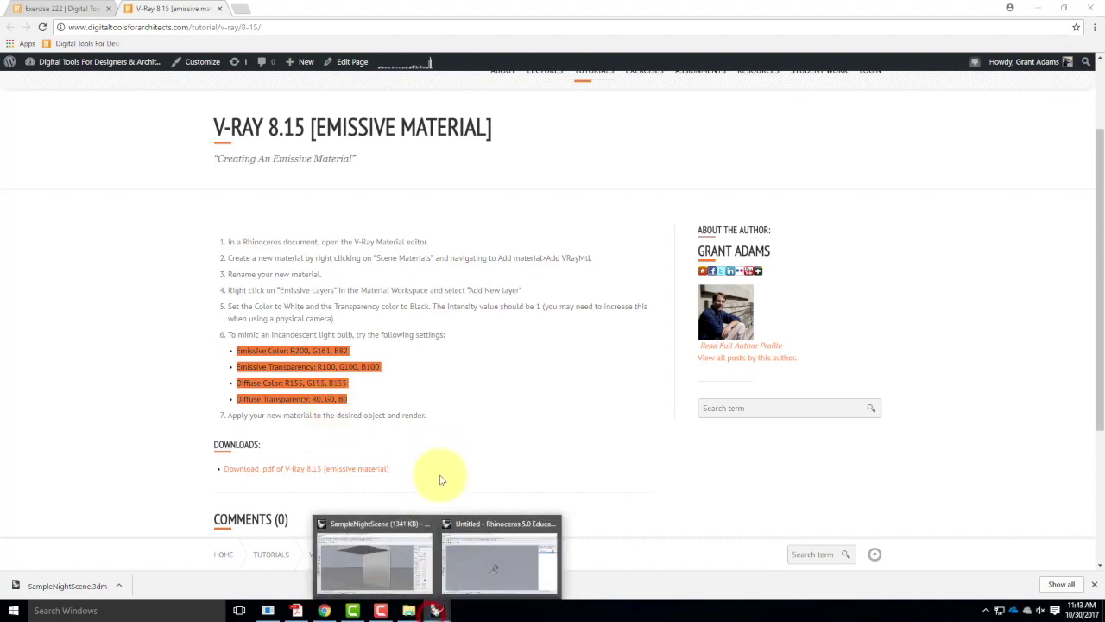
left_click(496, 581)
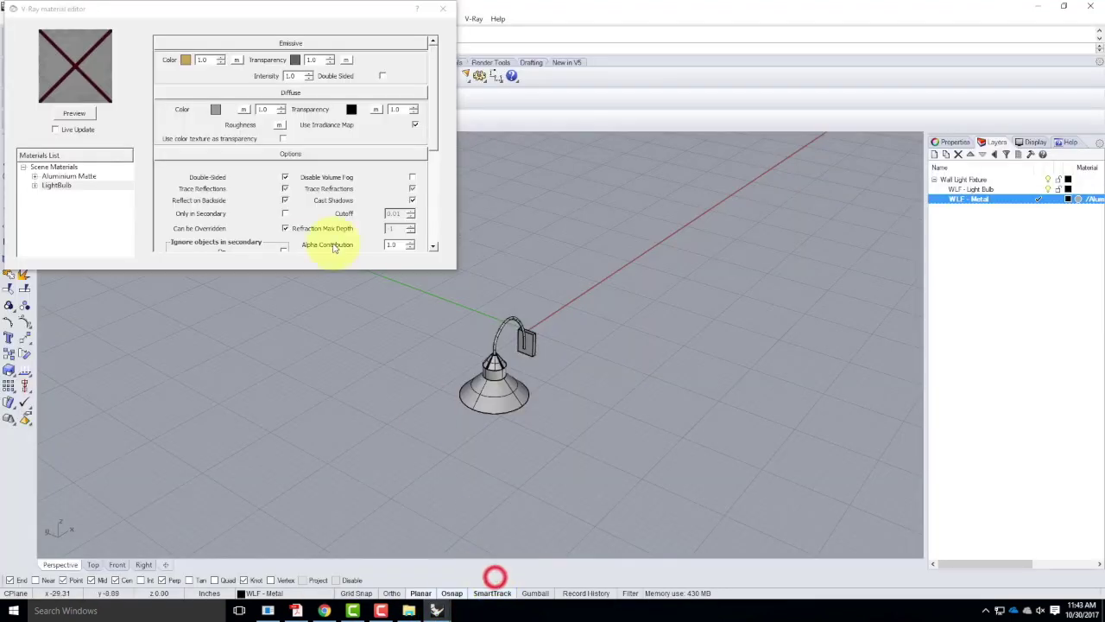
left_click(73, 115)
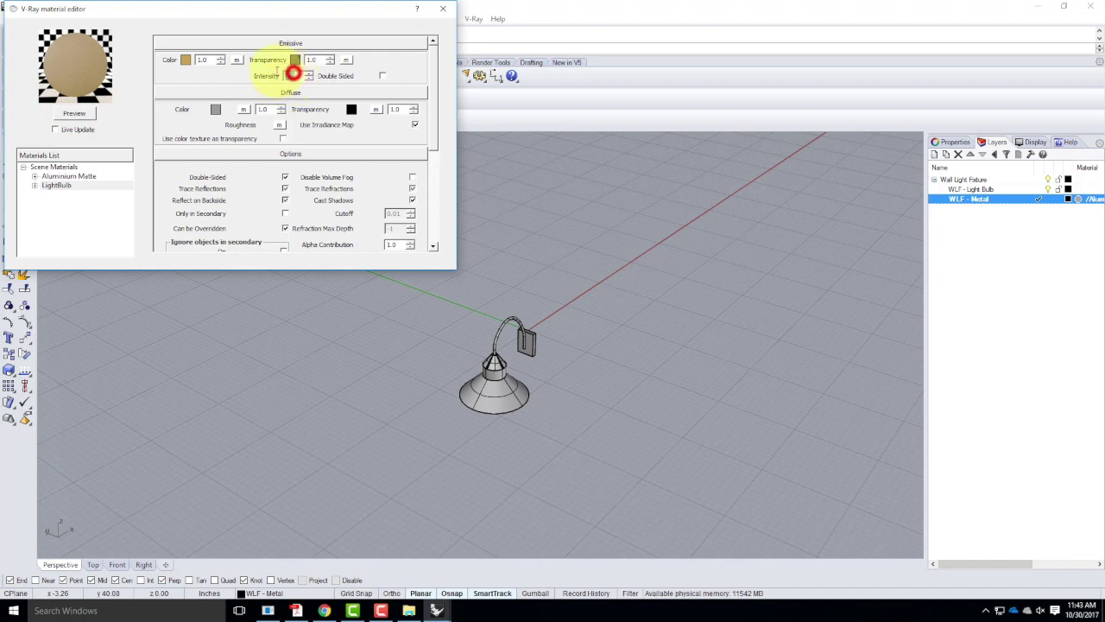
Set the emissive intensity to 100 and apply the LightBulb material to the WLF - Light Bulb layer
type("100")
left_click(75, 188)
right_click(75, 190)
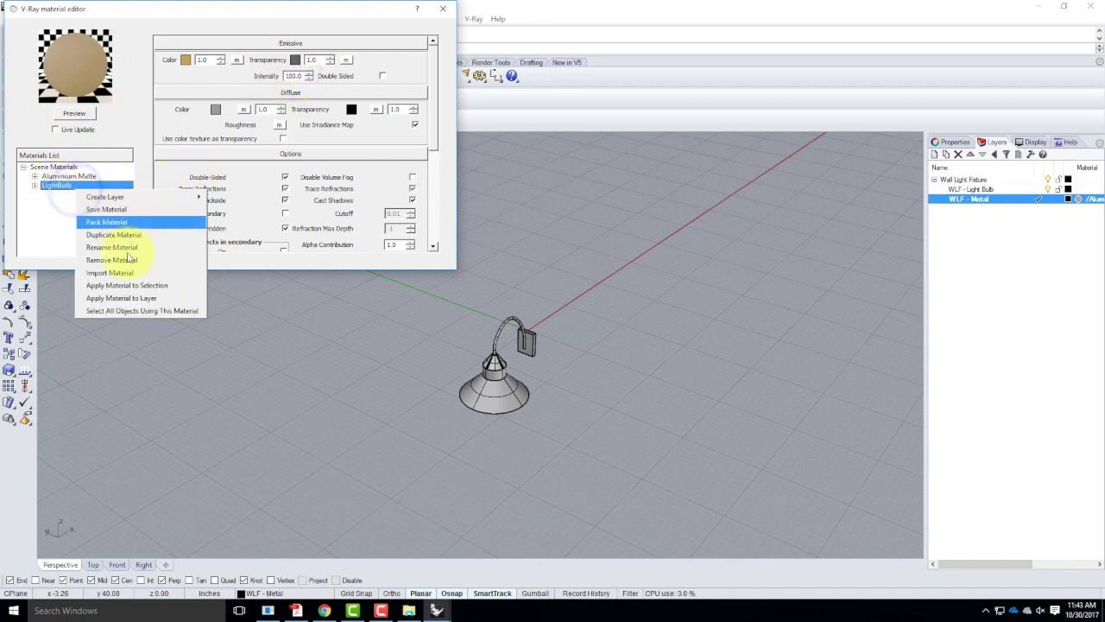
left_click(132, 298)
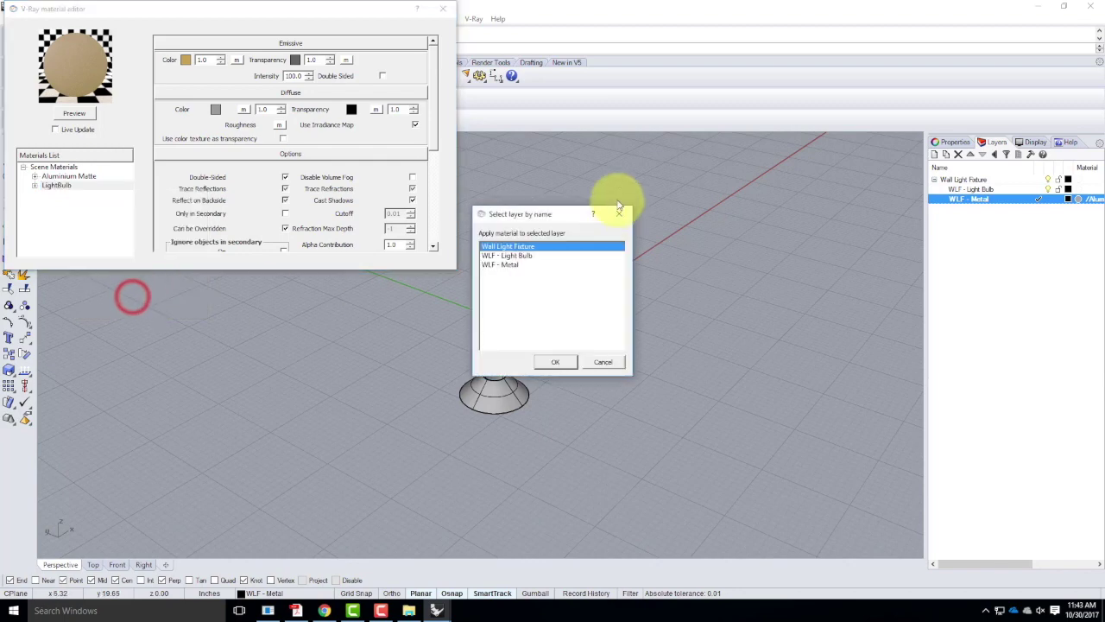
left_click(518, 254)
left_click(557, 363)
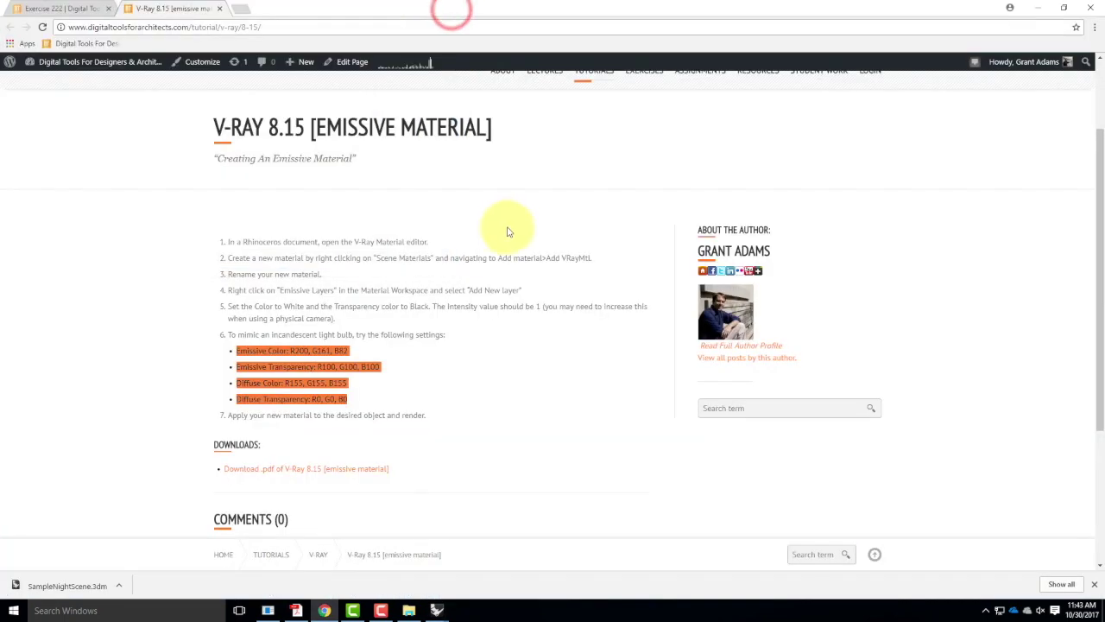
Return to the untitled Rhino model and save it as Wall Light Fixture in the Lighting folder of Rhino Blocks
mouse_move(438, 608)
left_click(476, 572)
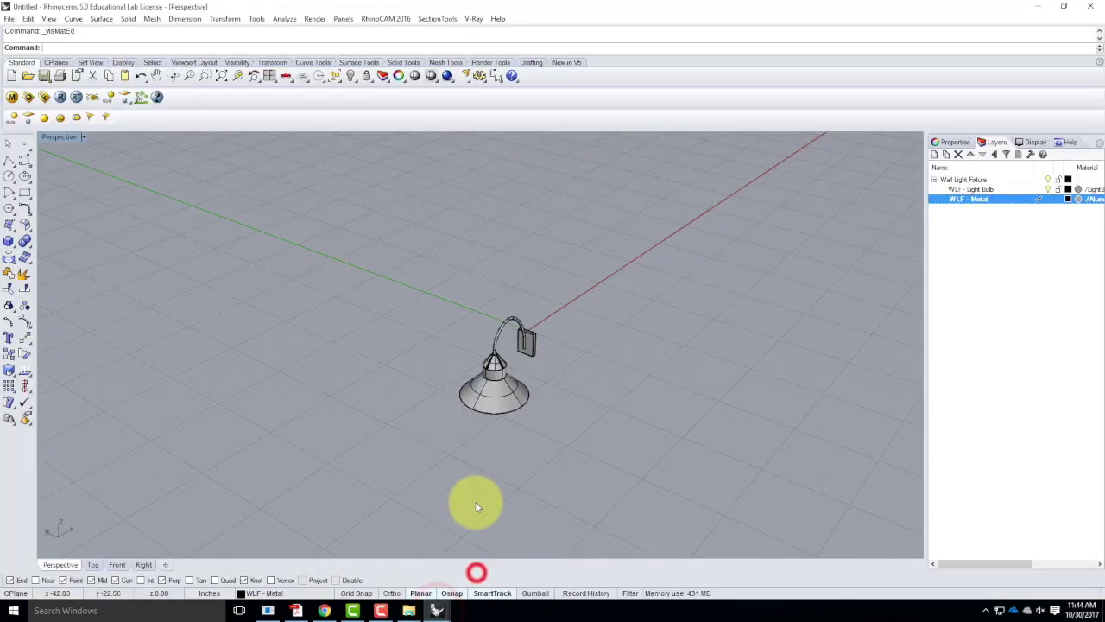
left_click(8, 19)
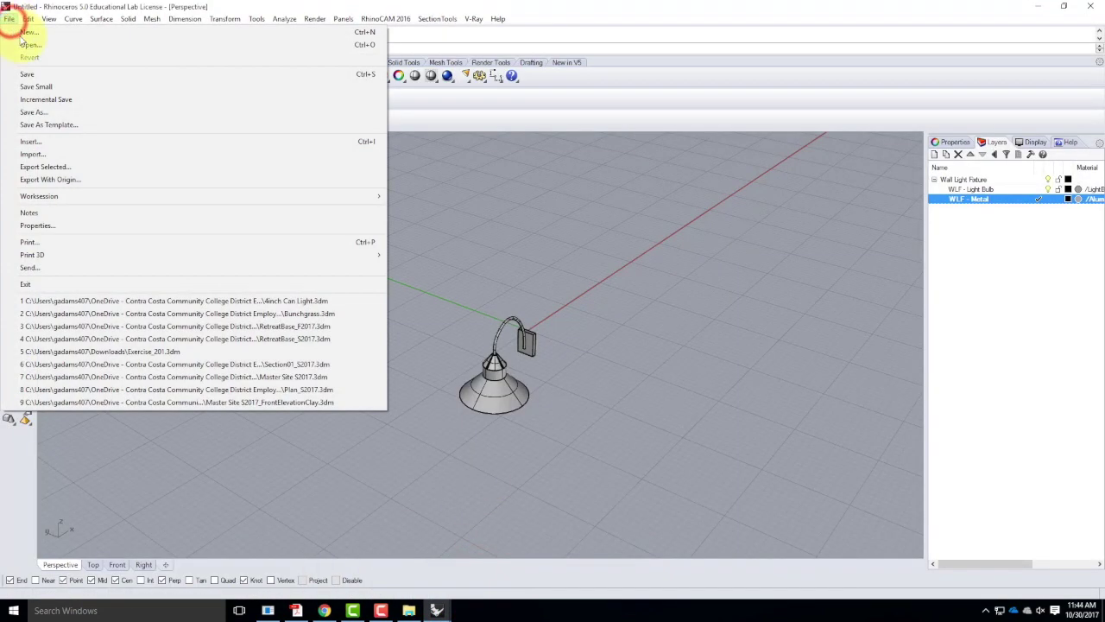
left_click(27, 74)
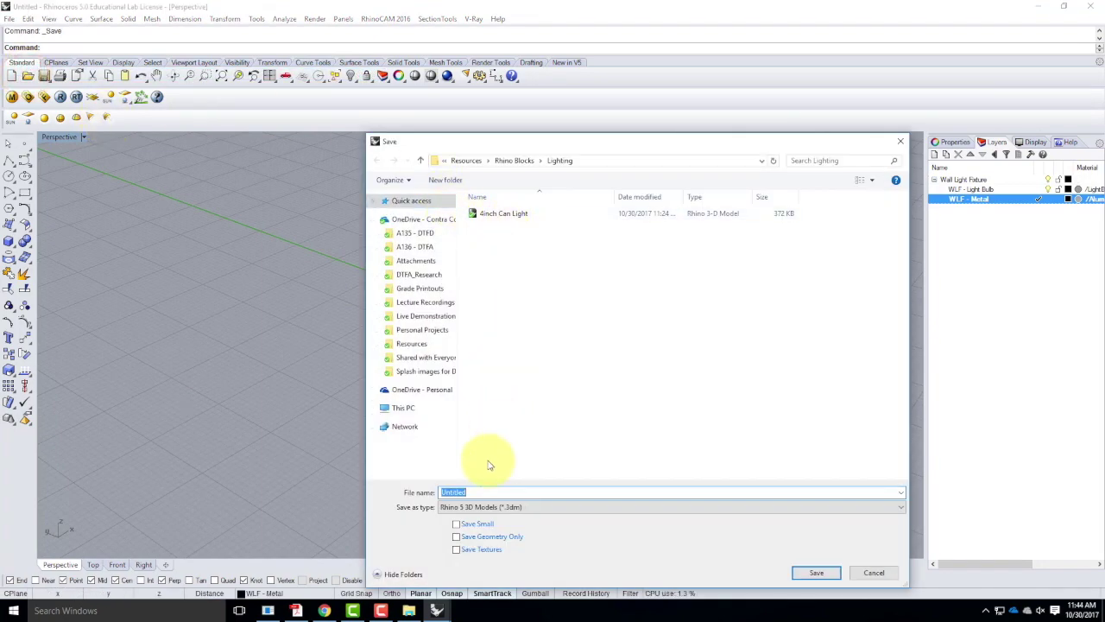
key("BackSpace")
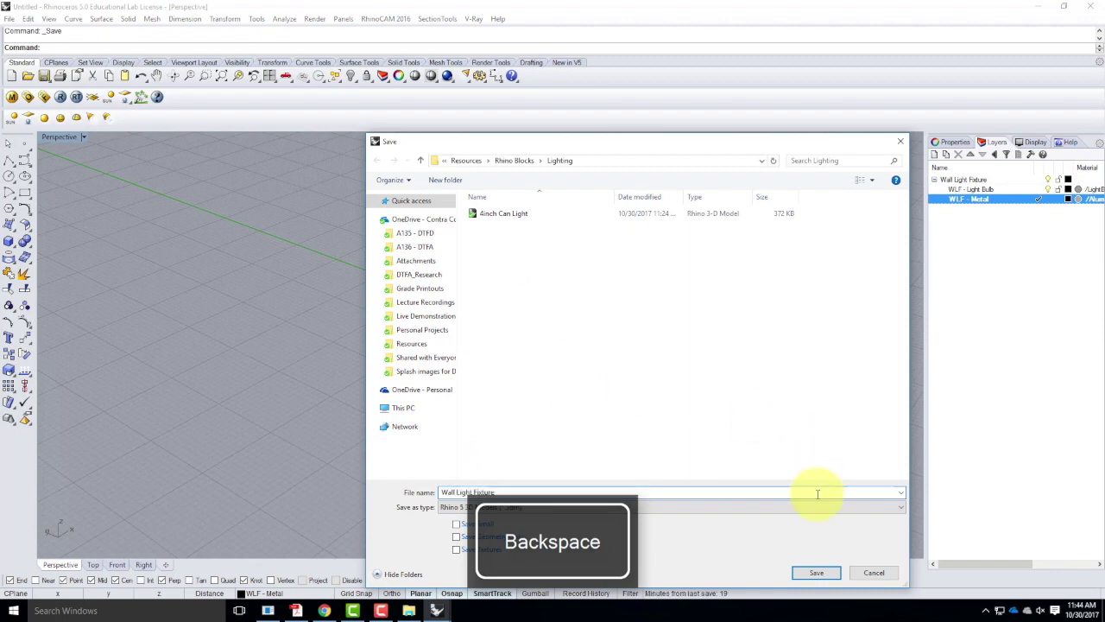
left_click(815, 572)
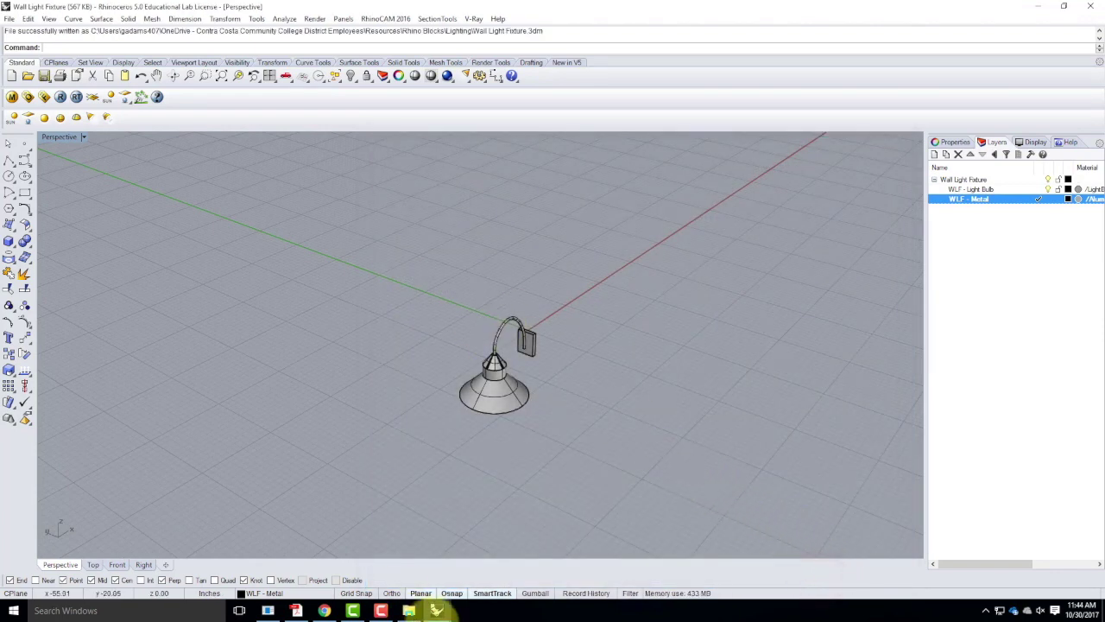
Switch to the SampleNightScene Rhino window, close the V-Ray frame buffer and deselect the light
left_click(437, 610)
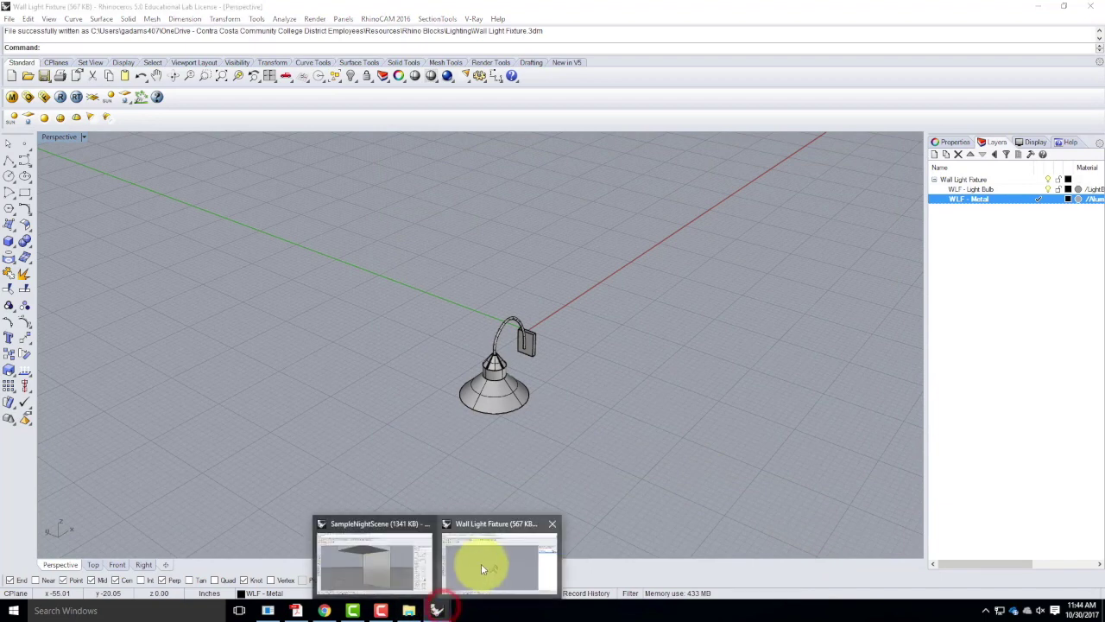
left_click(400, 572)
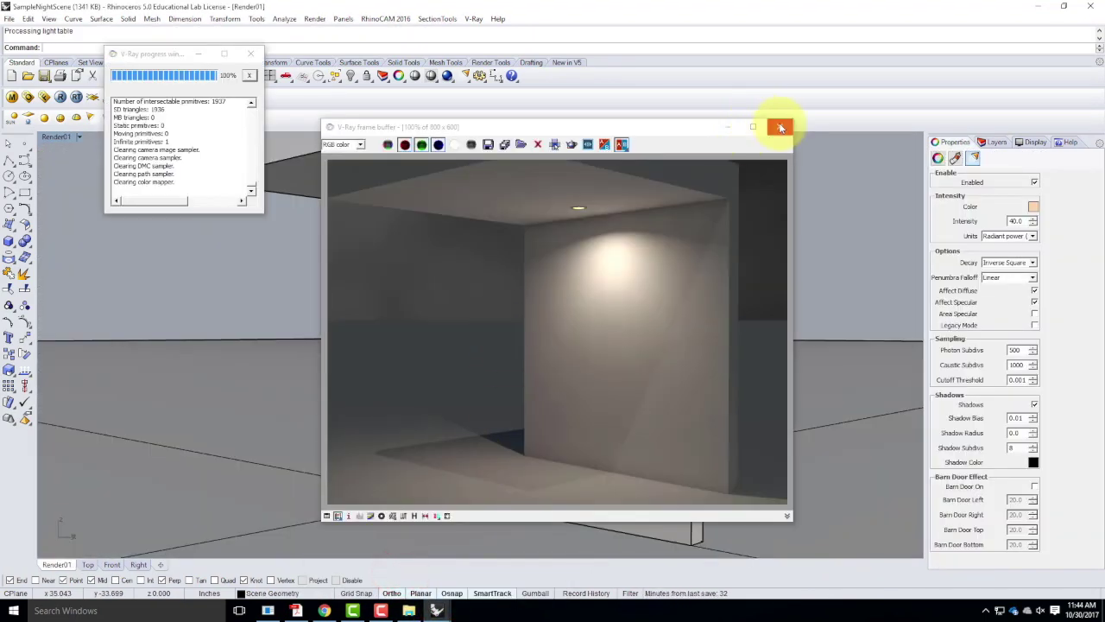
left_click(780, 128)
left_click(348, 293)
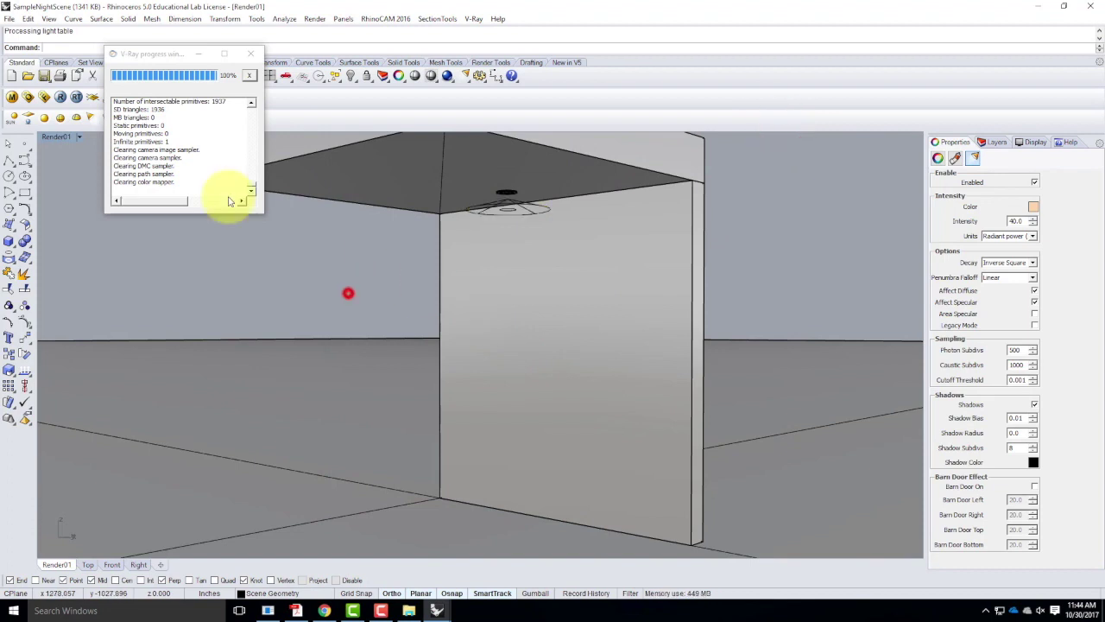
Insert Wall Light Fixture from the Lighting folder as a linked block instance at the upper outer corner of the wall, beneath the roof
left_click(29, 18)
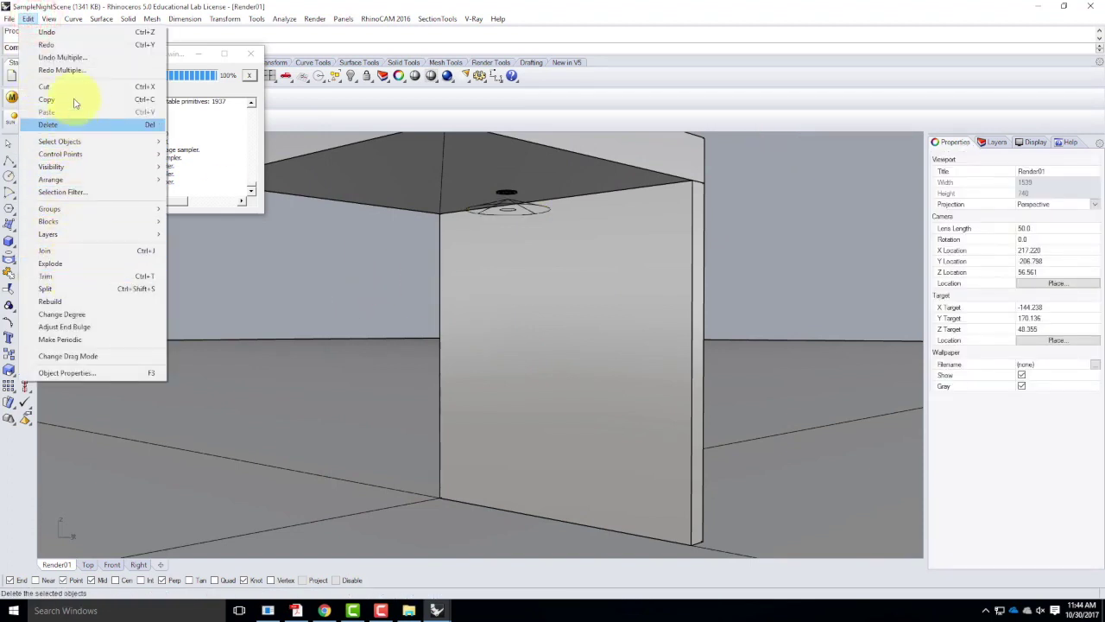
mouse_move(69, 222)
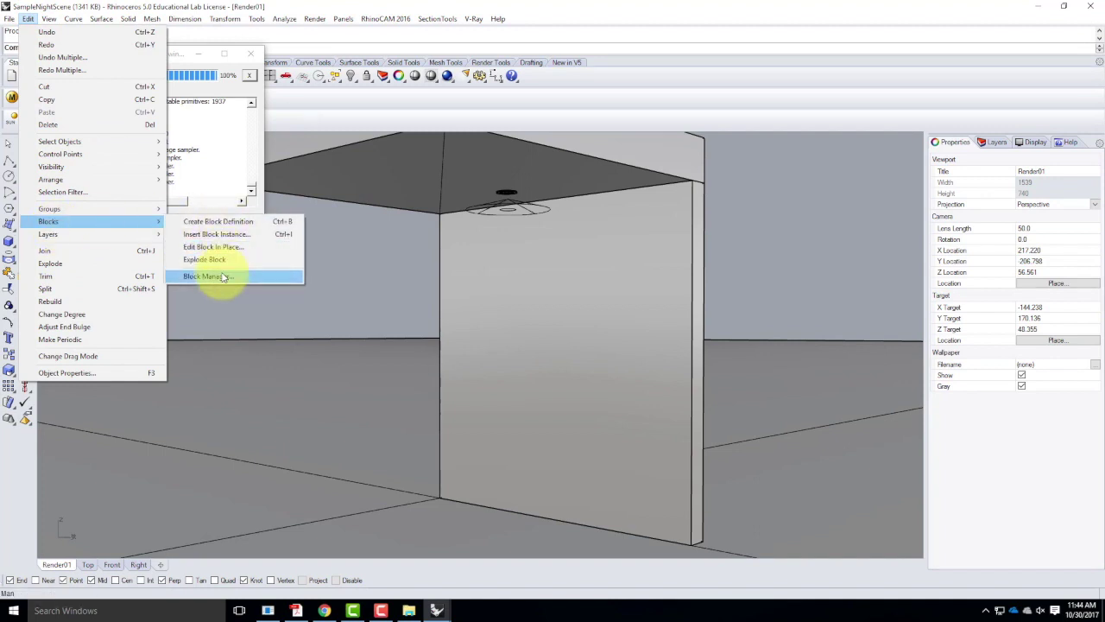
left_click(220, 235)
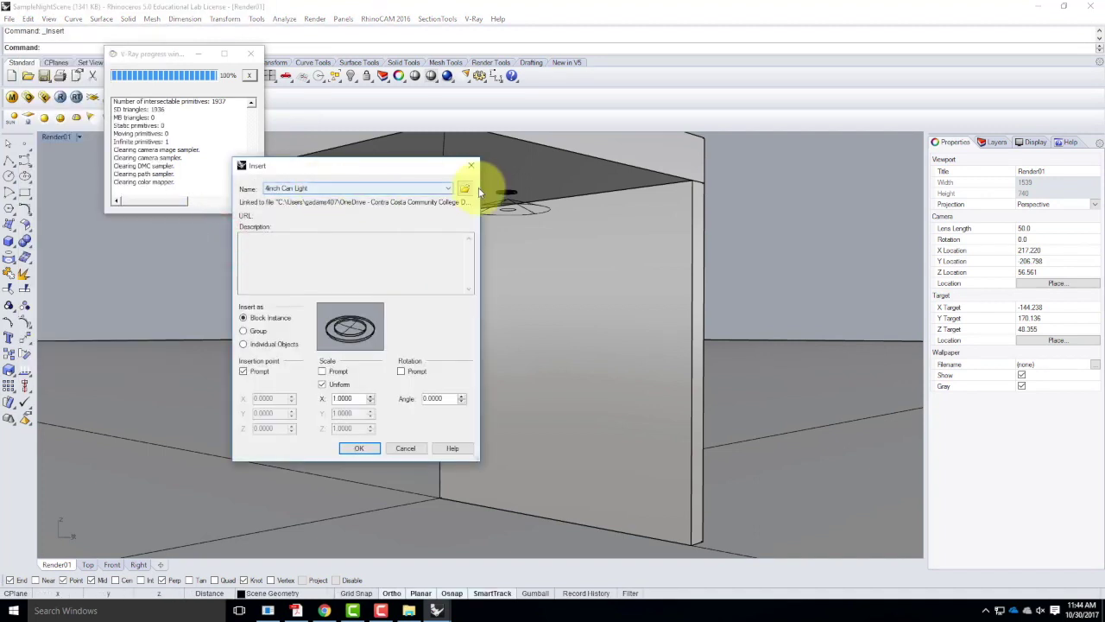
left_click(467, 190)
left_click(304, 257)
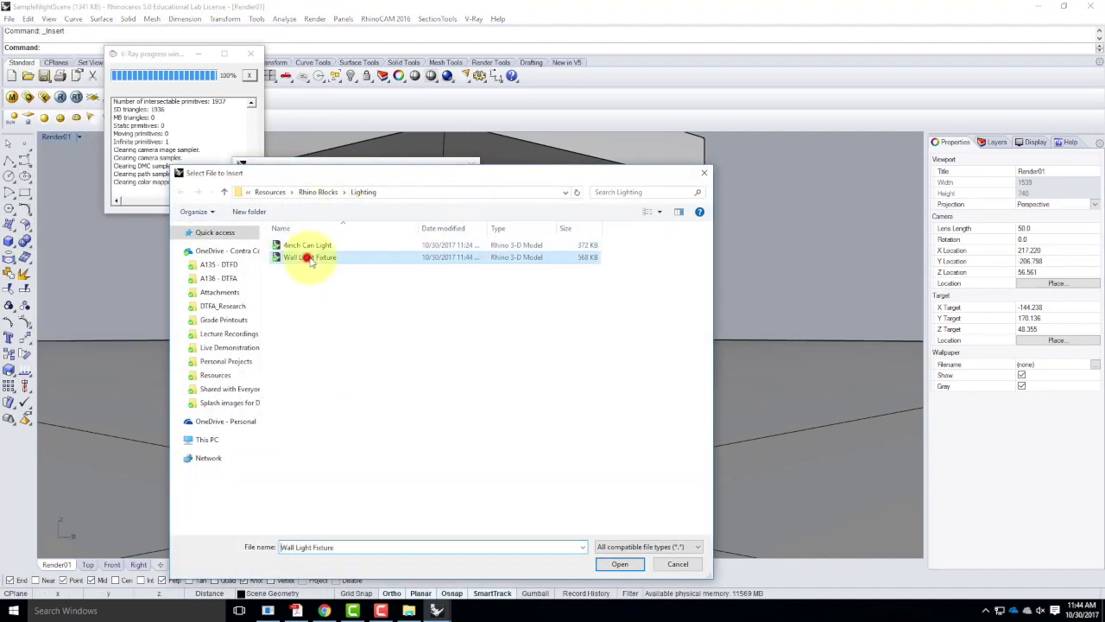
left_click(621, 564)
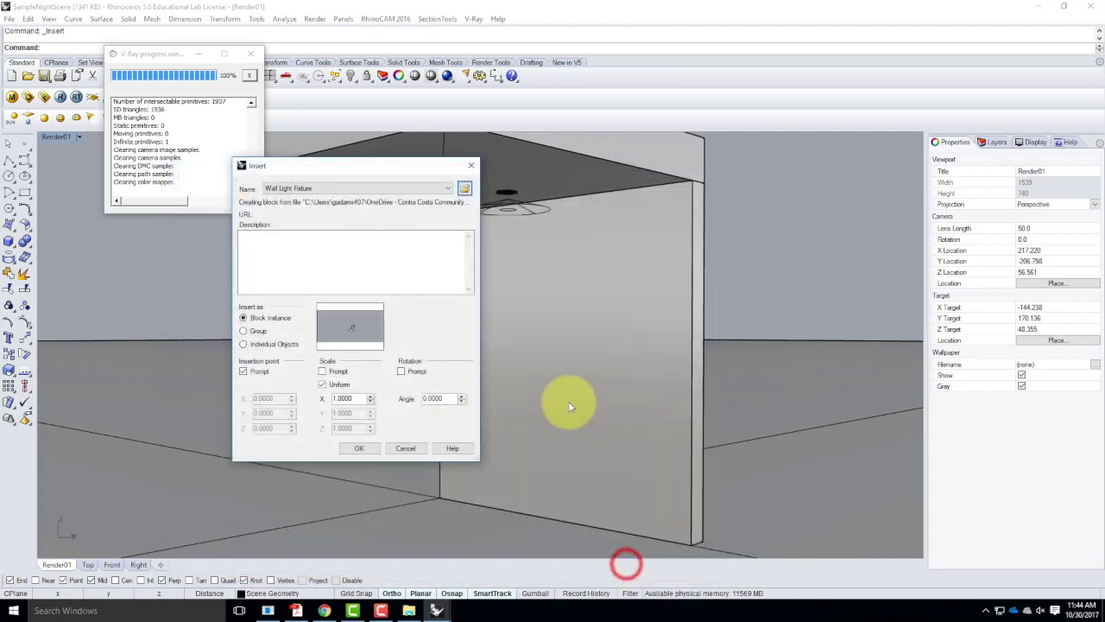
left_click(355, 450)
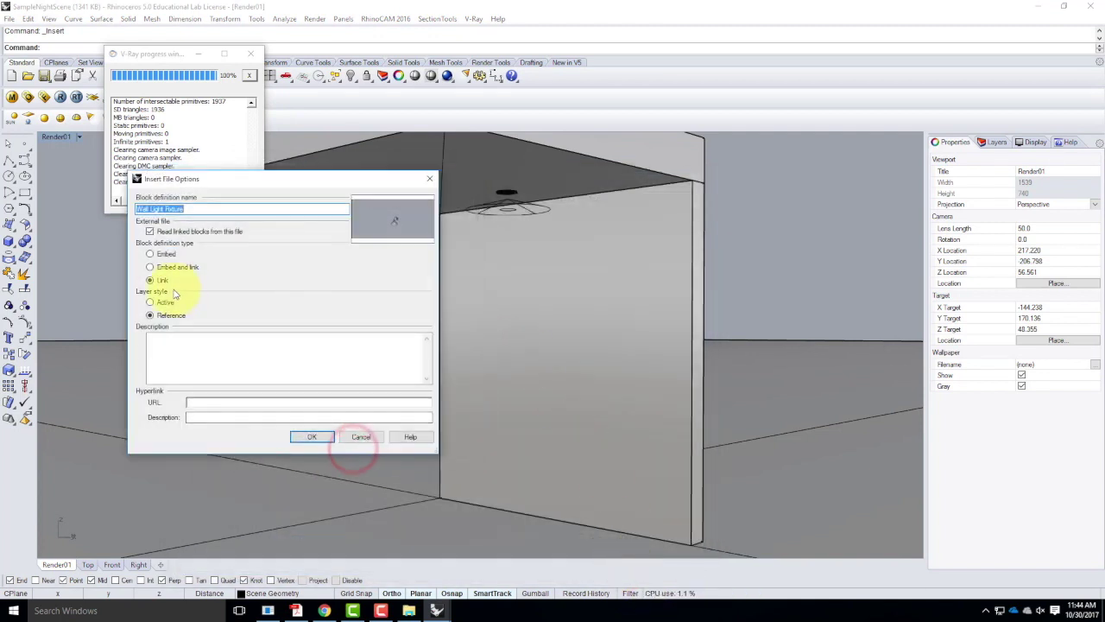
left_click(299, 435)
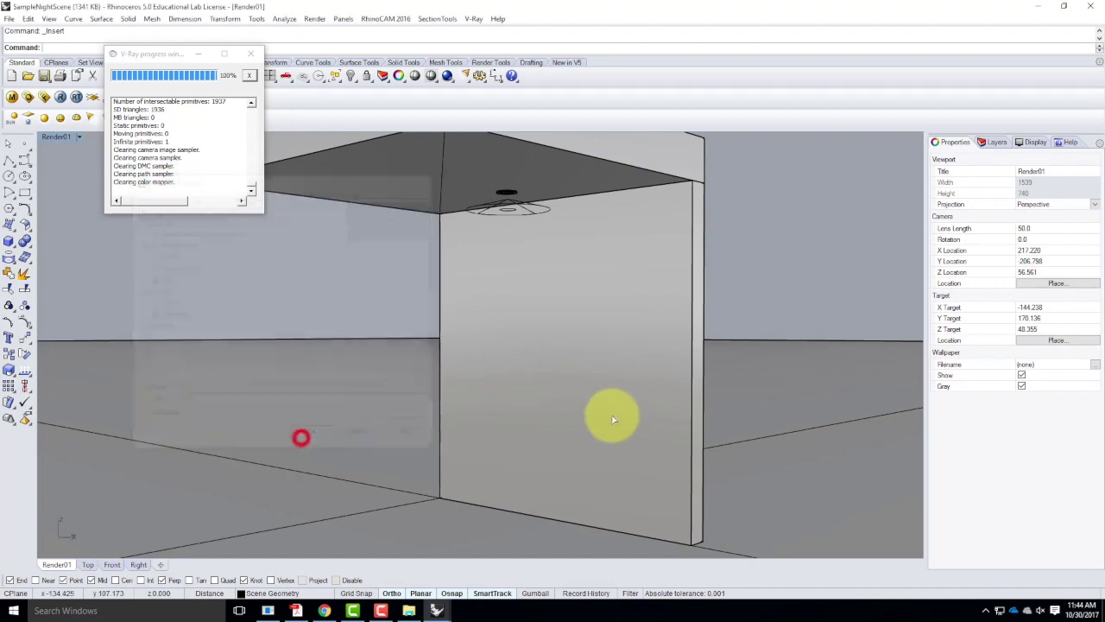
left_click(688, 183)
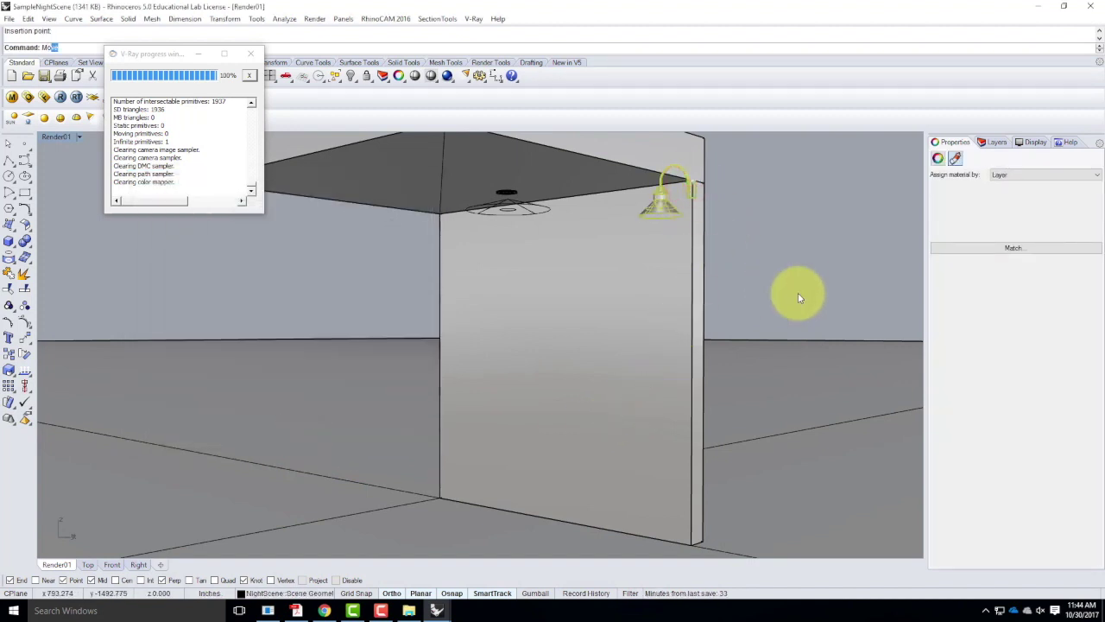
Move the wall light fixture straight down by about 25 inches along the wall in the Front view
key("Return")
double_click(53, 137)
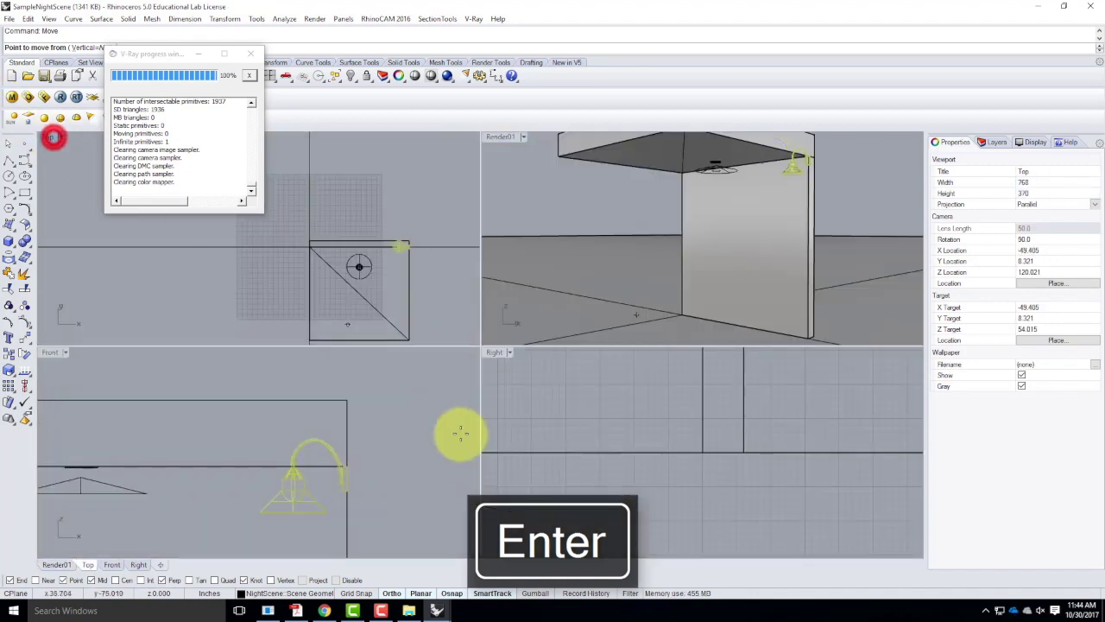
left_click(418, 423)
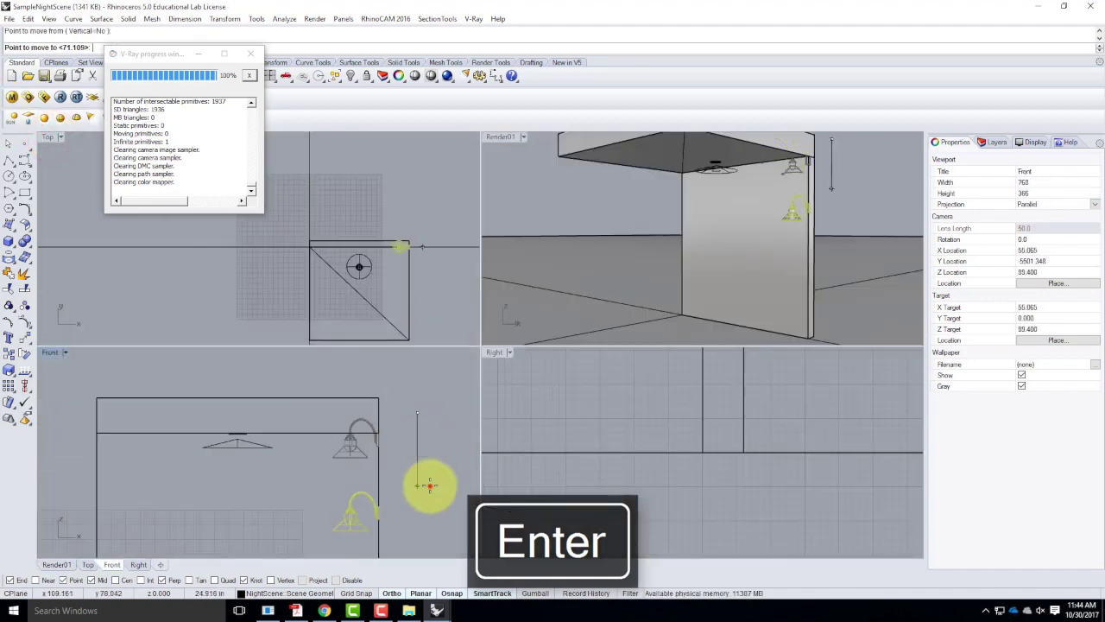
left_click(429, 485)
Move the fixture horizontally from the wall's outer edge toward the middle of the wall in the Front view
scroll(584, 445, "up", 5)
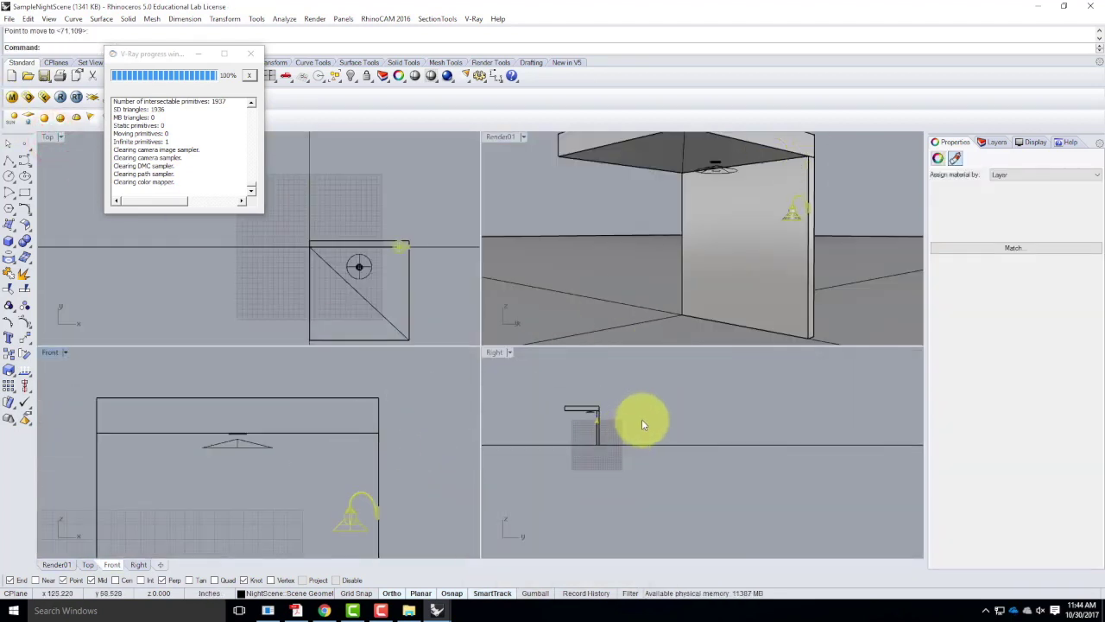
right_click(430, 442)
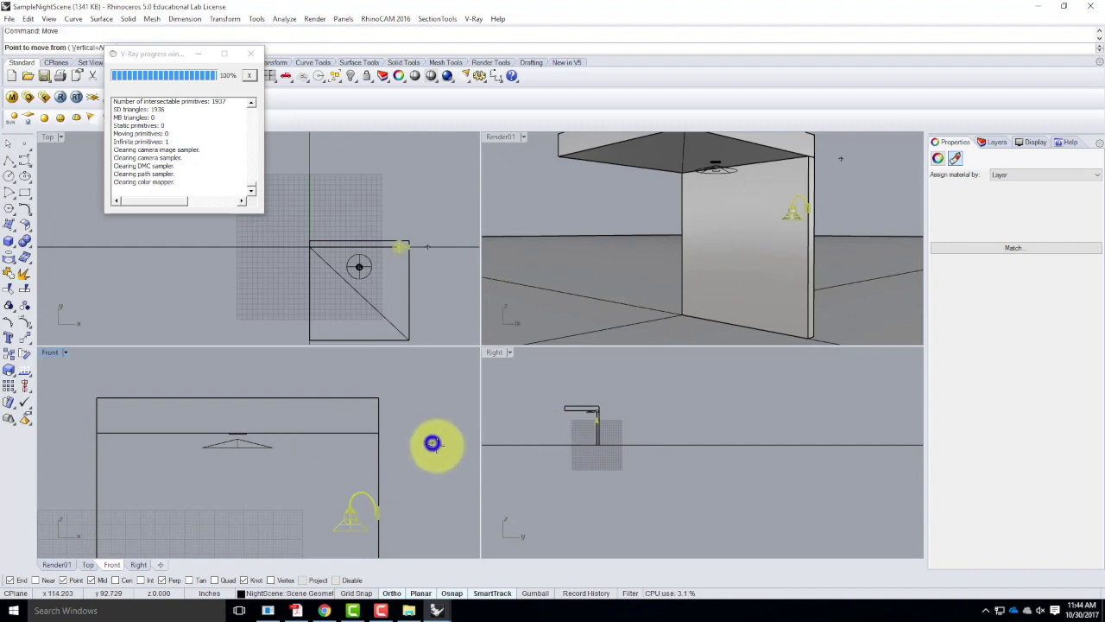
left_click(404, 373)
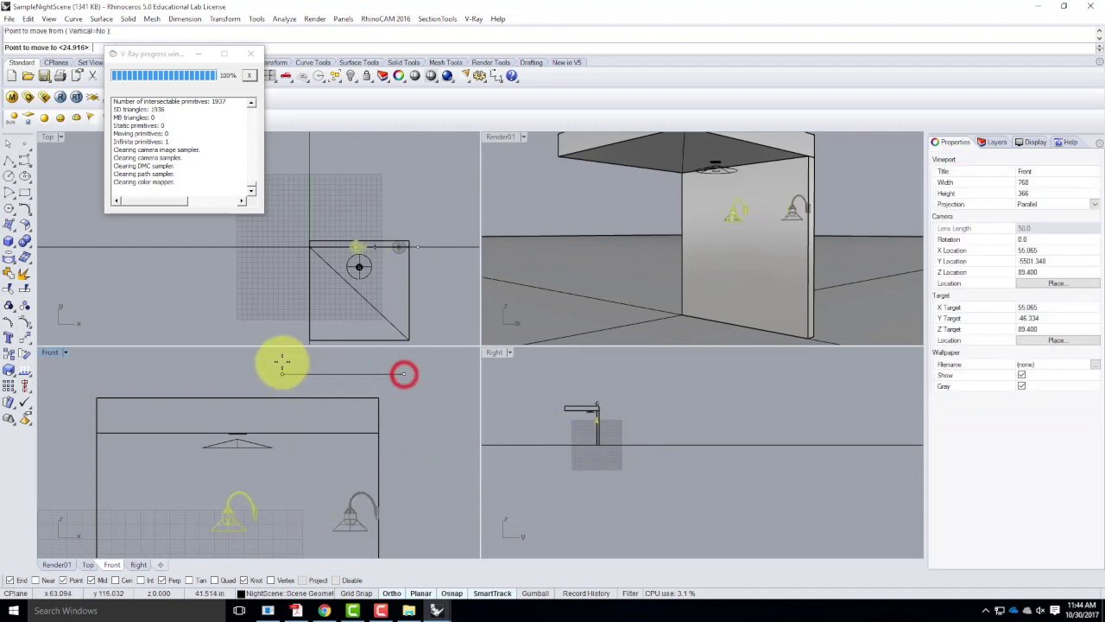
left_click(320, 359)
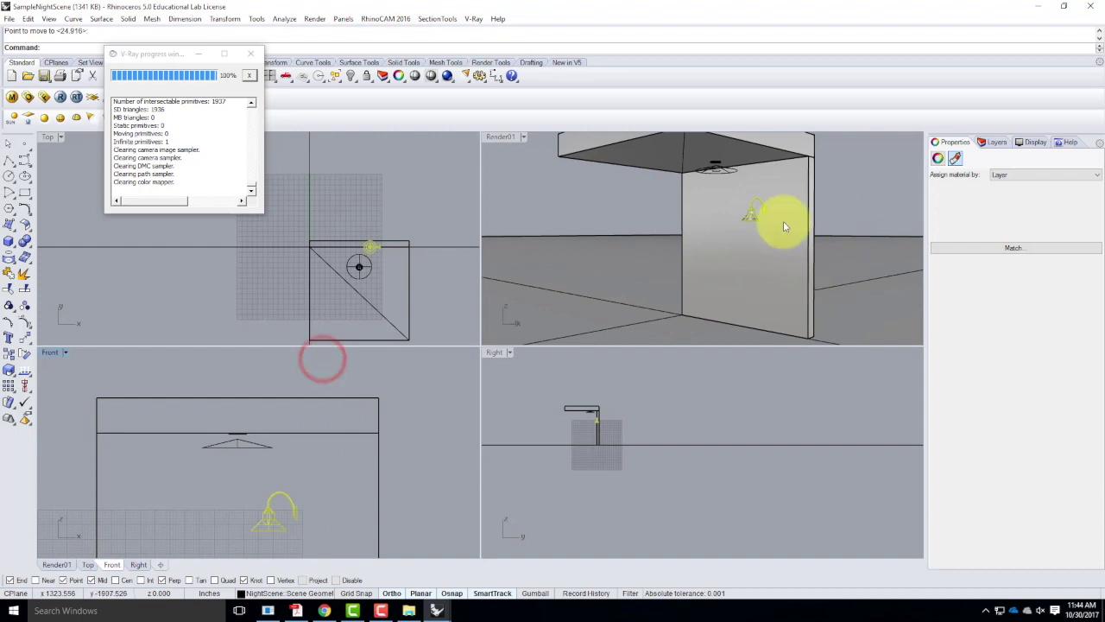
Maximize the Render01 viewport and rotate the fixture about its mounting plate so the lamp projects out from the wall
scroll(774, 210, "up", 3)
scroll(770, 206, "up", 3)
double_click(507, 136)
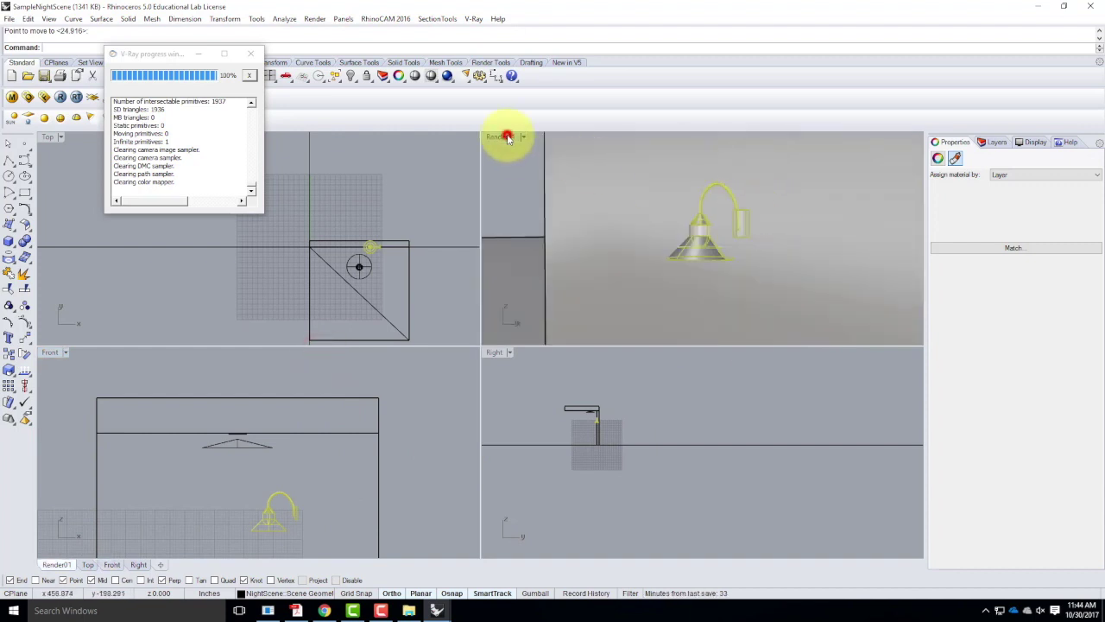
right_click_drag(626, 293, 608, 311)
scroll(608, 312, "down", 5)
scroll(427, 484, "up", 5)
key("Escape")
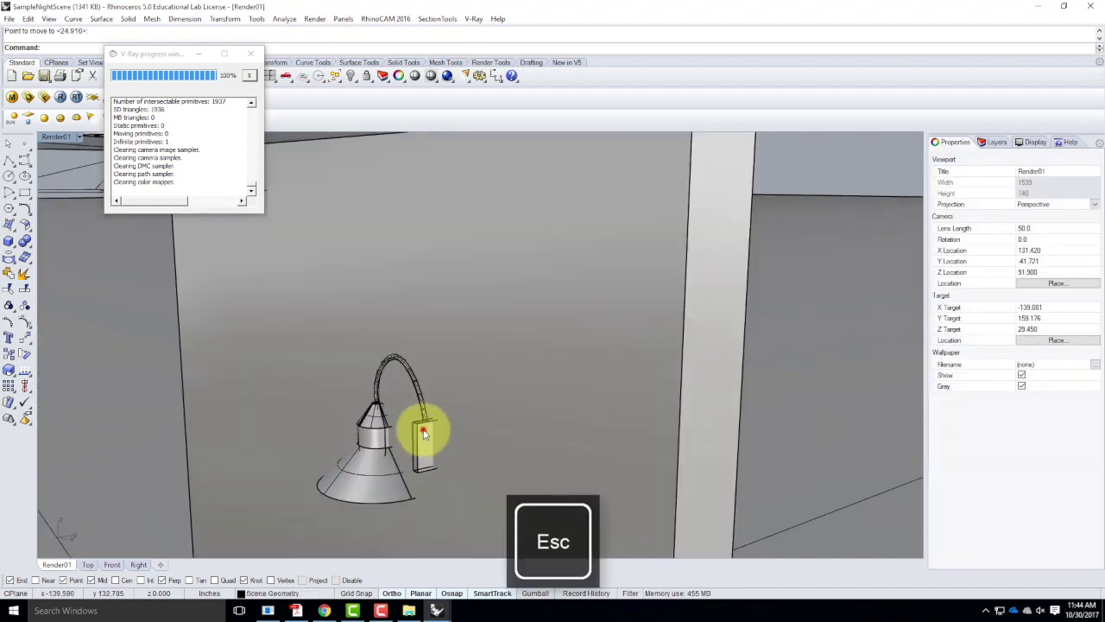
left_click(423, 432)
left_click(478, 462)
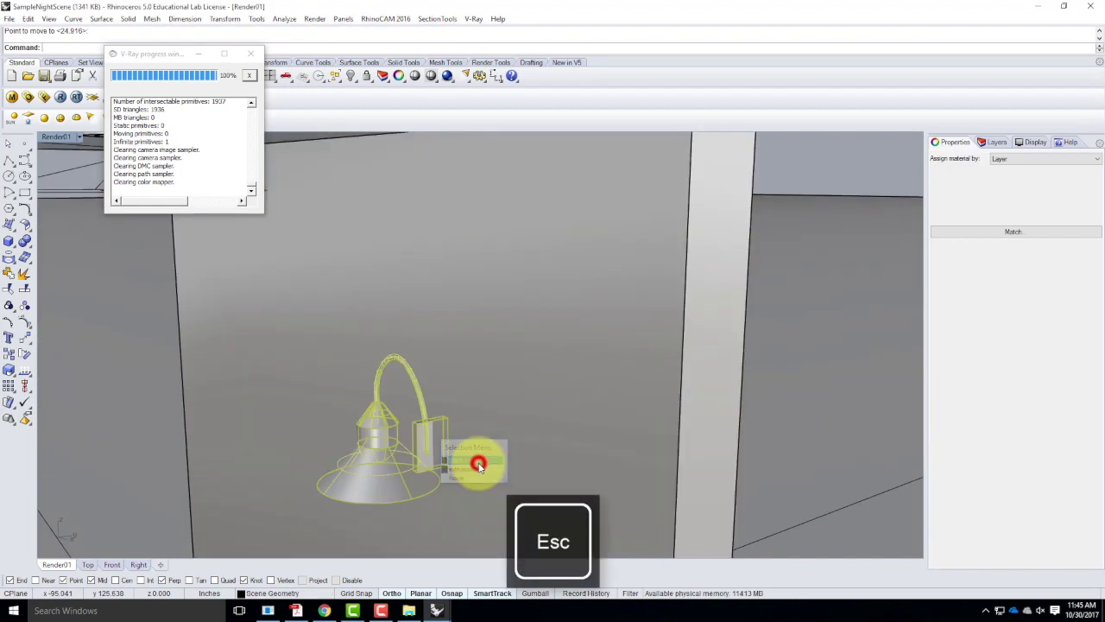
key("BackSpace")
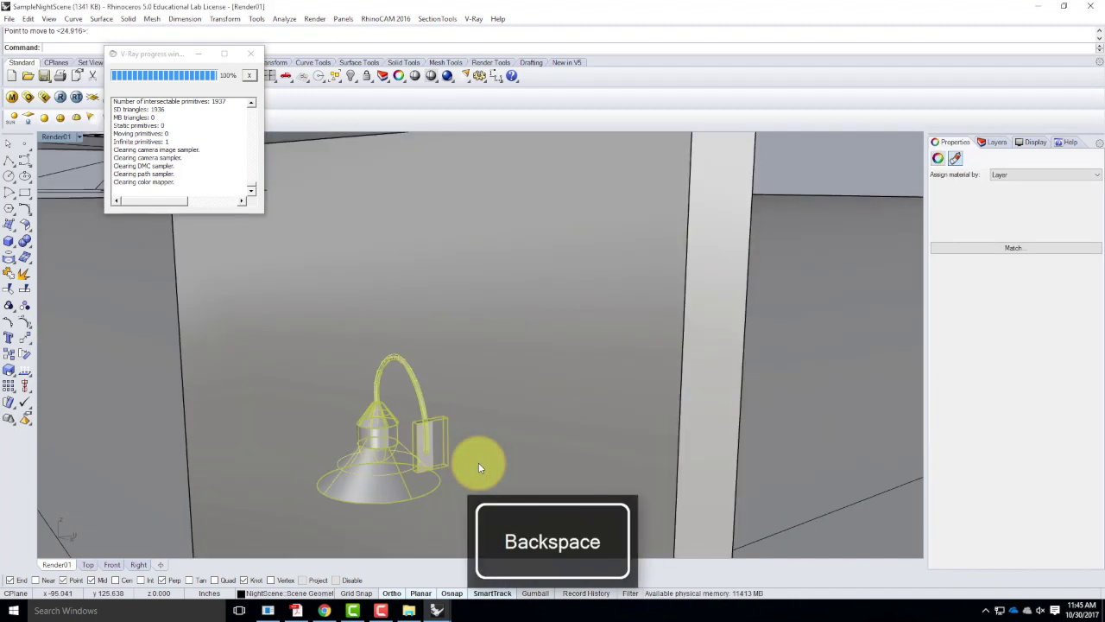
key("Return")
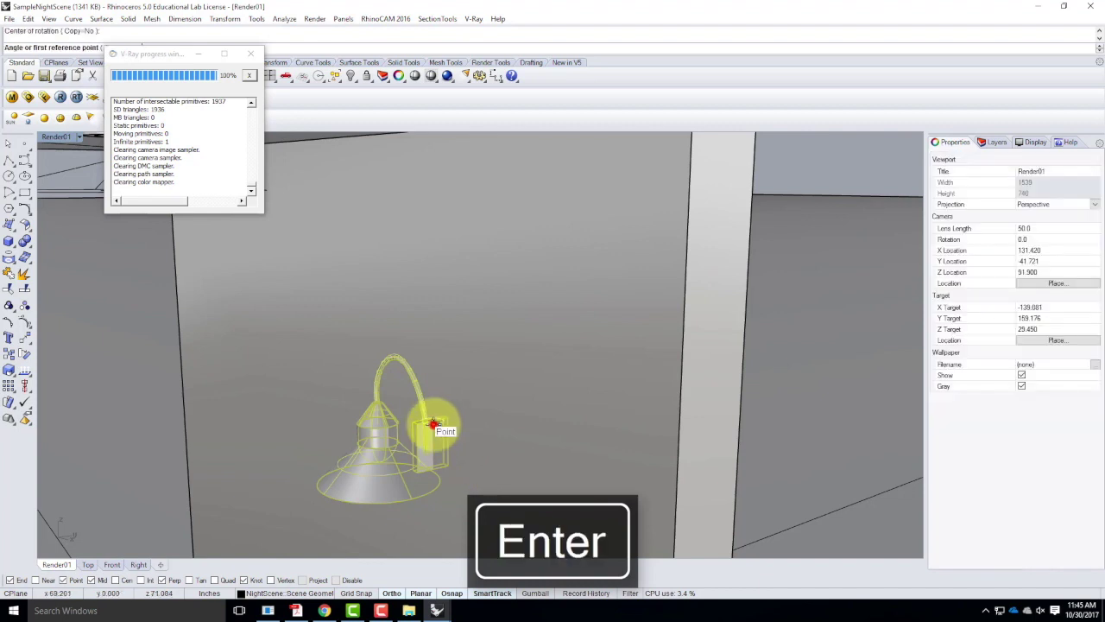
left_click(470, 420)
left_click(442, 368)
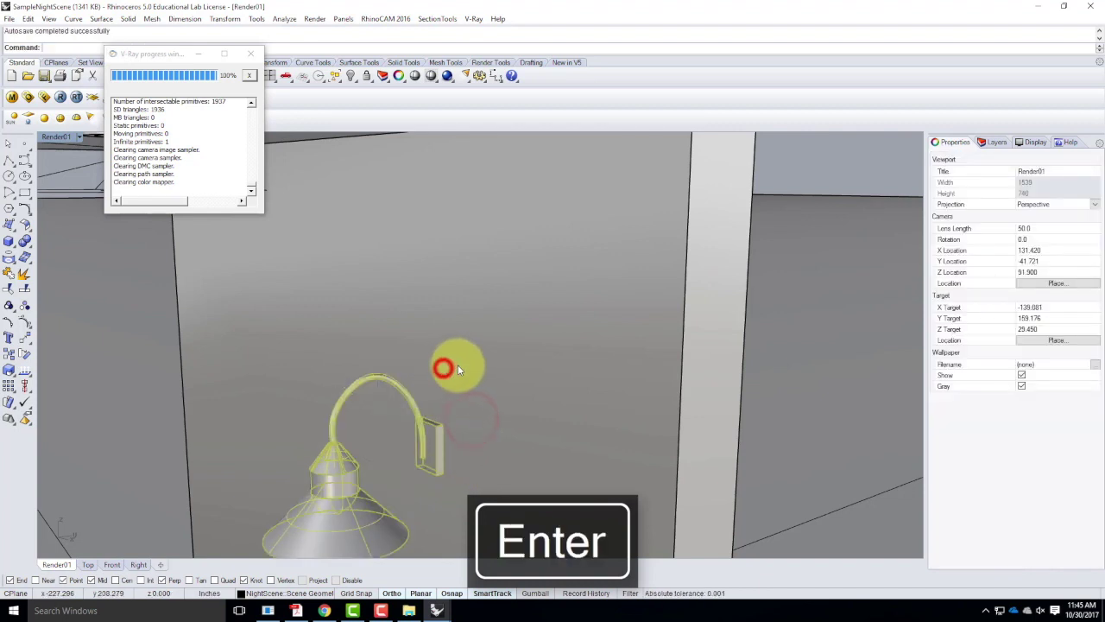
key("Escape")
Minimize the V-Ray progress window and examine the mounted fixture and the bulb inside its shade from below
right_click_drag(559, 416, 556, 399)
scroll(555, 399, "down", 4)
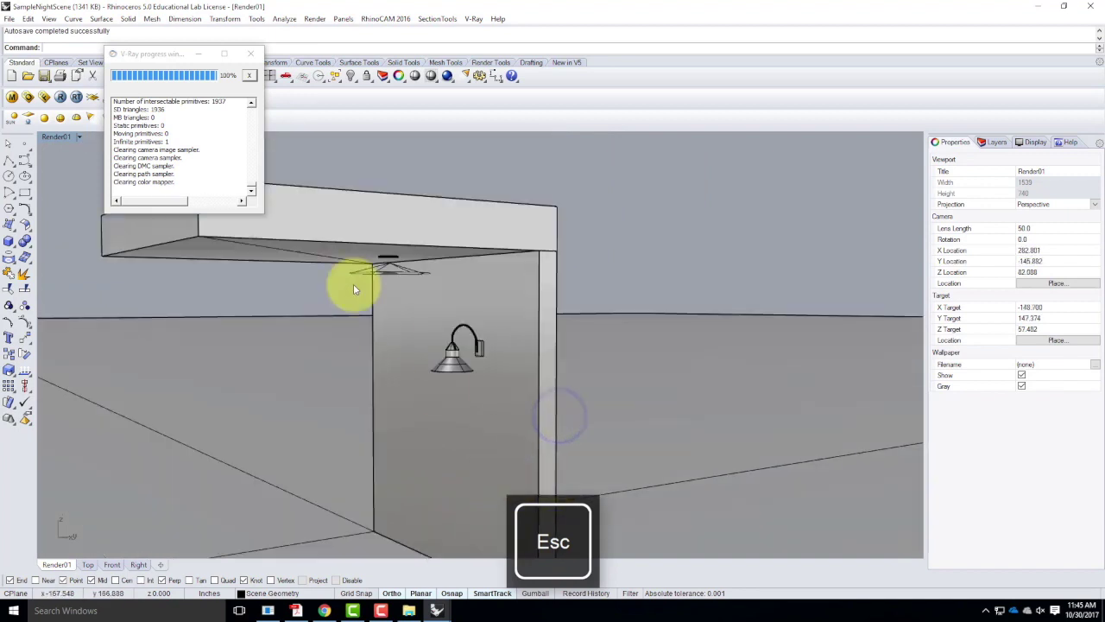
left_click(201, 57)
right_click_drag(483, 372, 446, 427)
right_click_drag(470, 222, 477, 406, "shift")
scroll(473, 451, "down", 5)
scroll(424, 489, "up", 3)
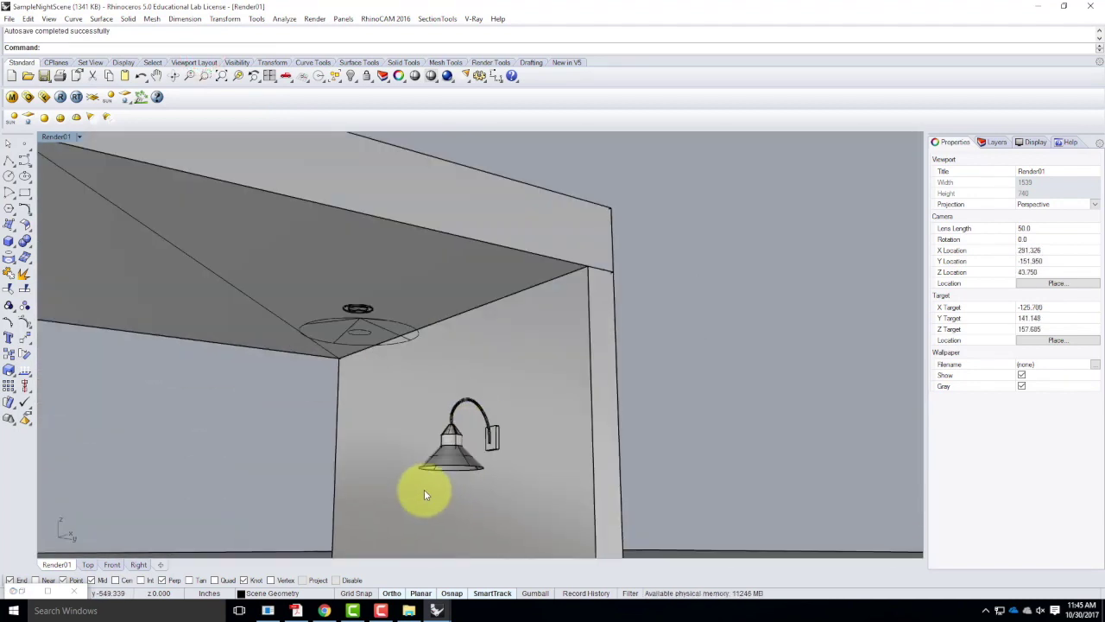
scroll(423, 493, "up", 3)
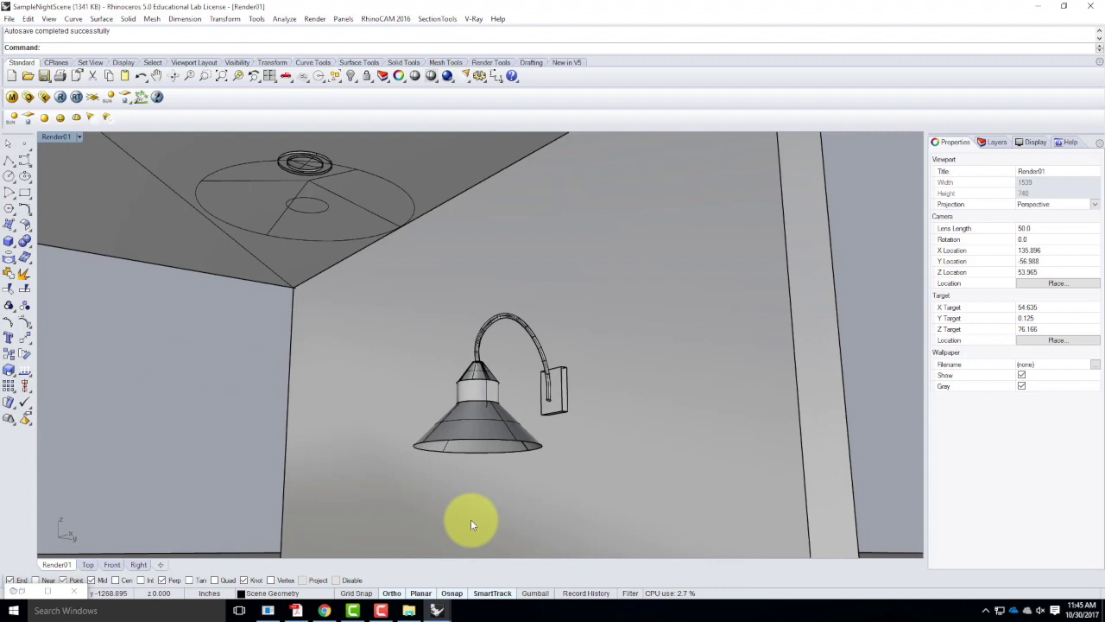
left_click(498, 419)
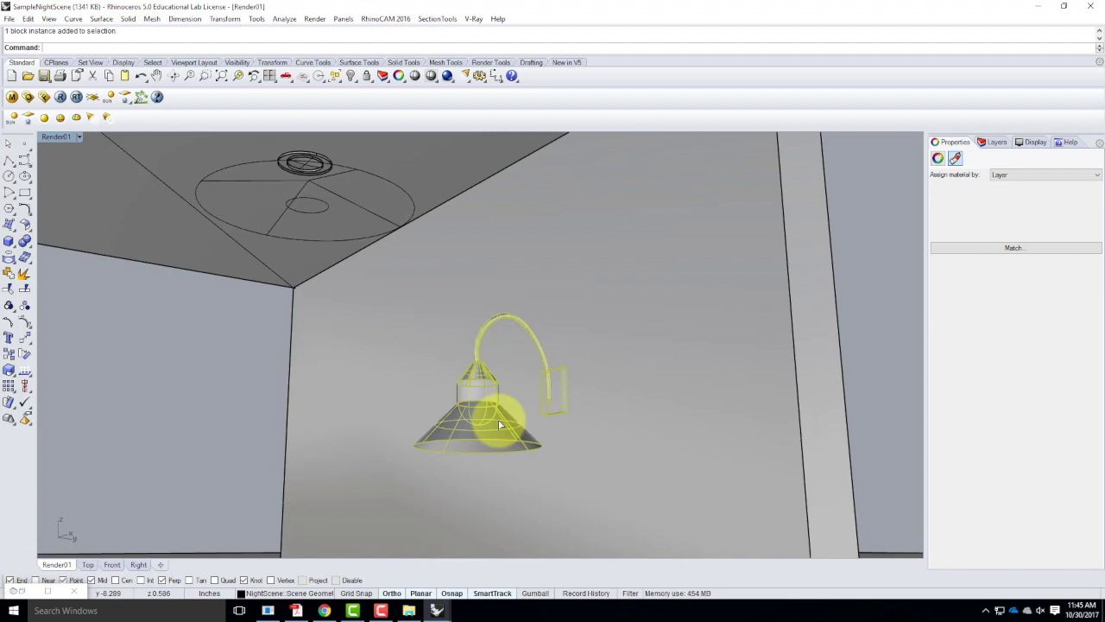
key("Escape")
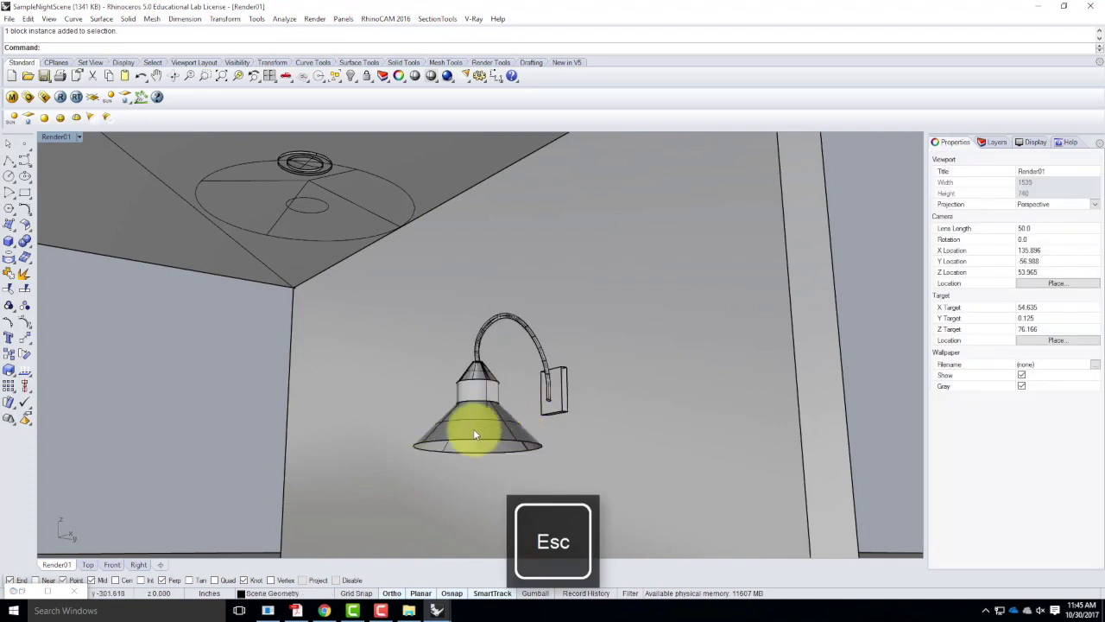
right_click_drag(487, 431, 493, 383)
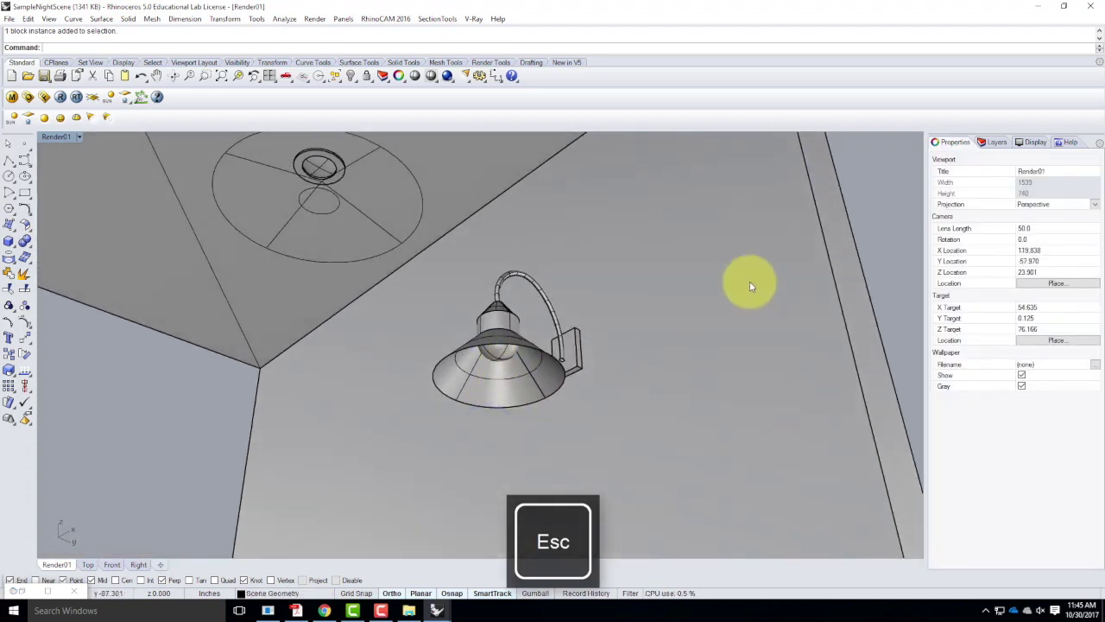
Add a sublayer named Point Light 1 under V-Ray Lights and make it the current layer
left_click(994, 143)
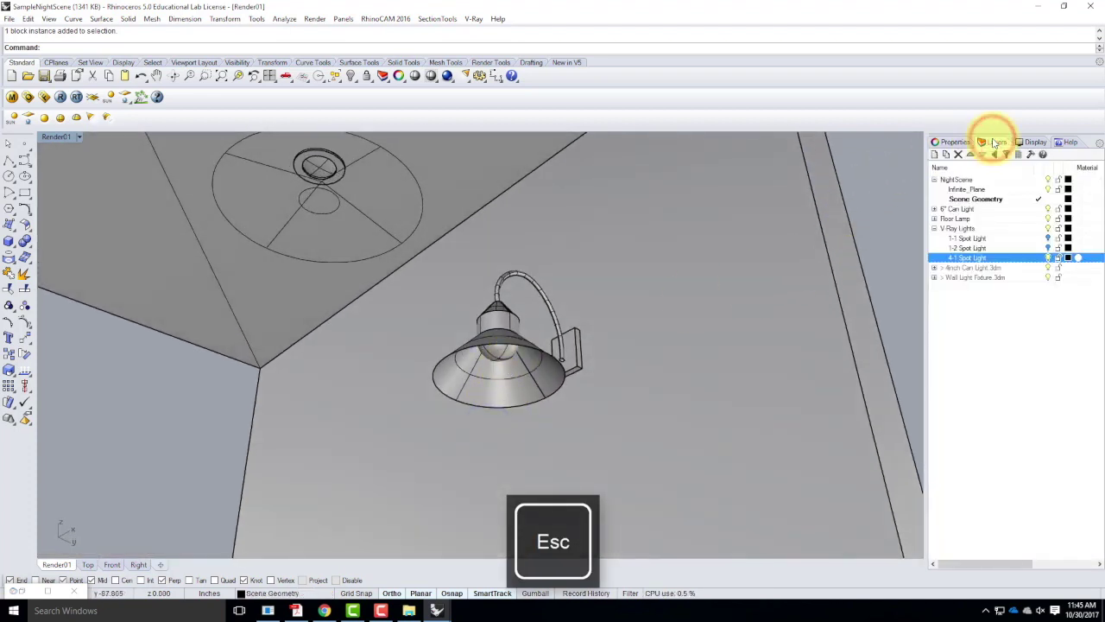
left_click(961, 228)
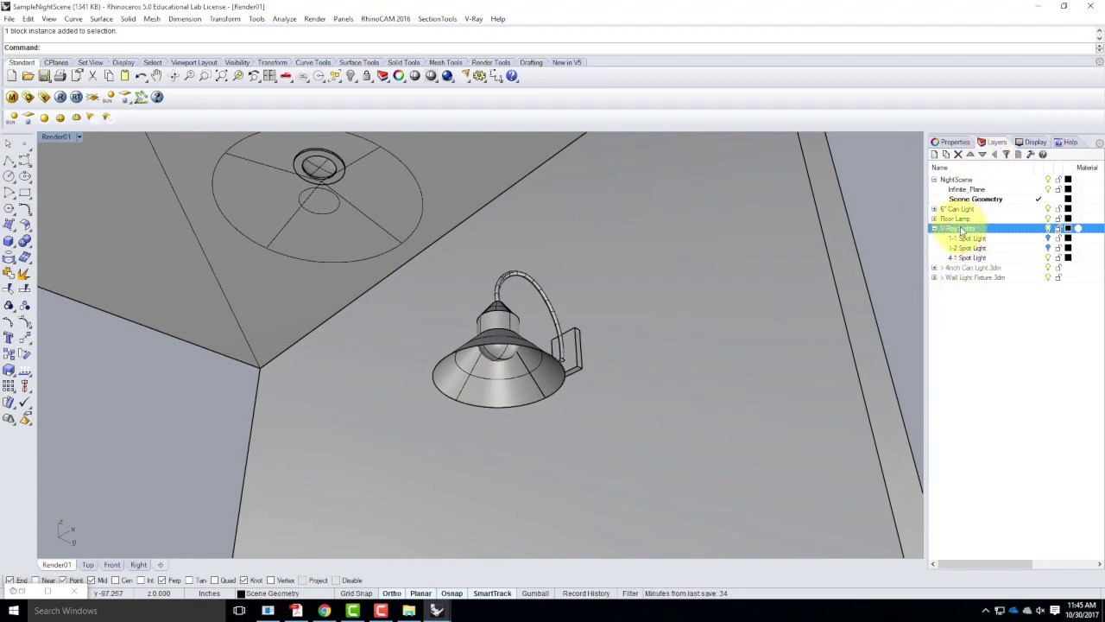
left_click(945, 153)
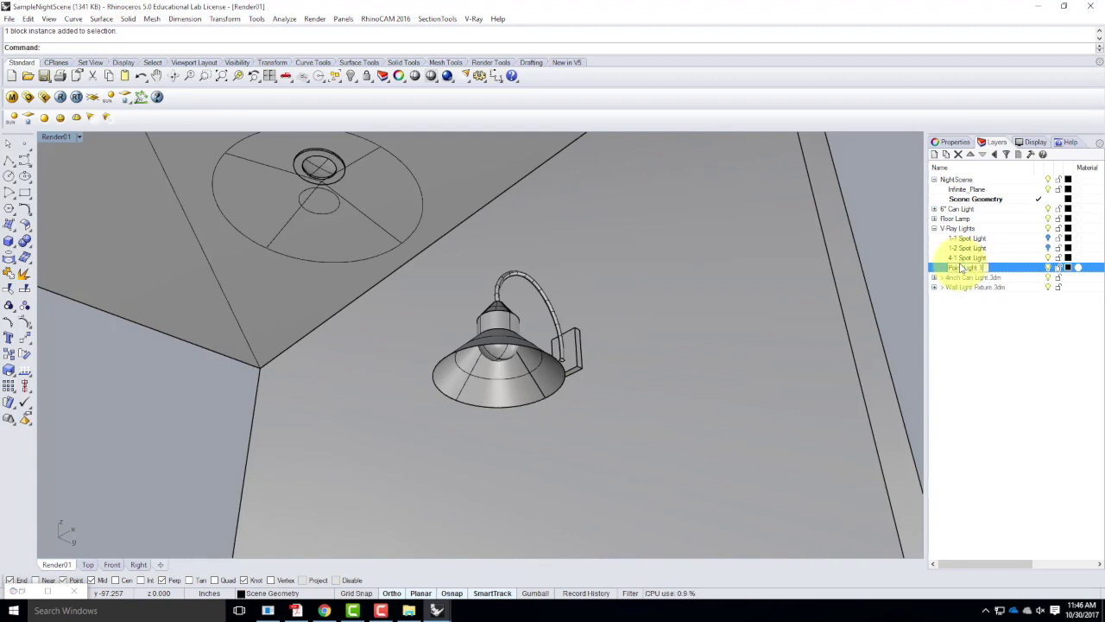
double_click(999, 268)
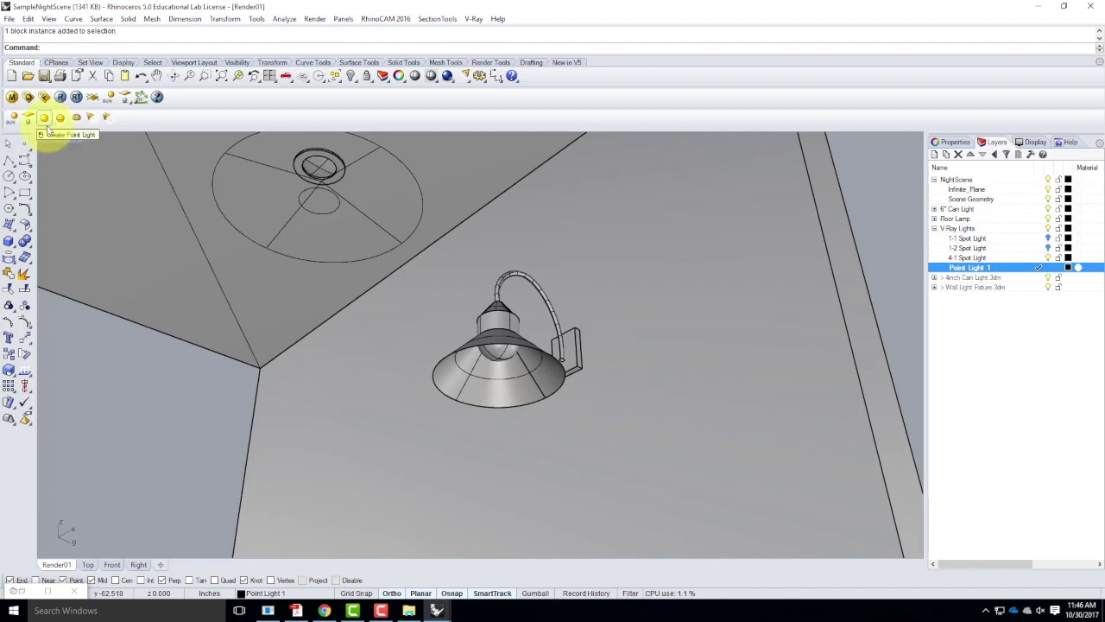
Create a V-Ray point light at the lower end of the bulb inside the fixture's shade
left_click(45, 119)
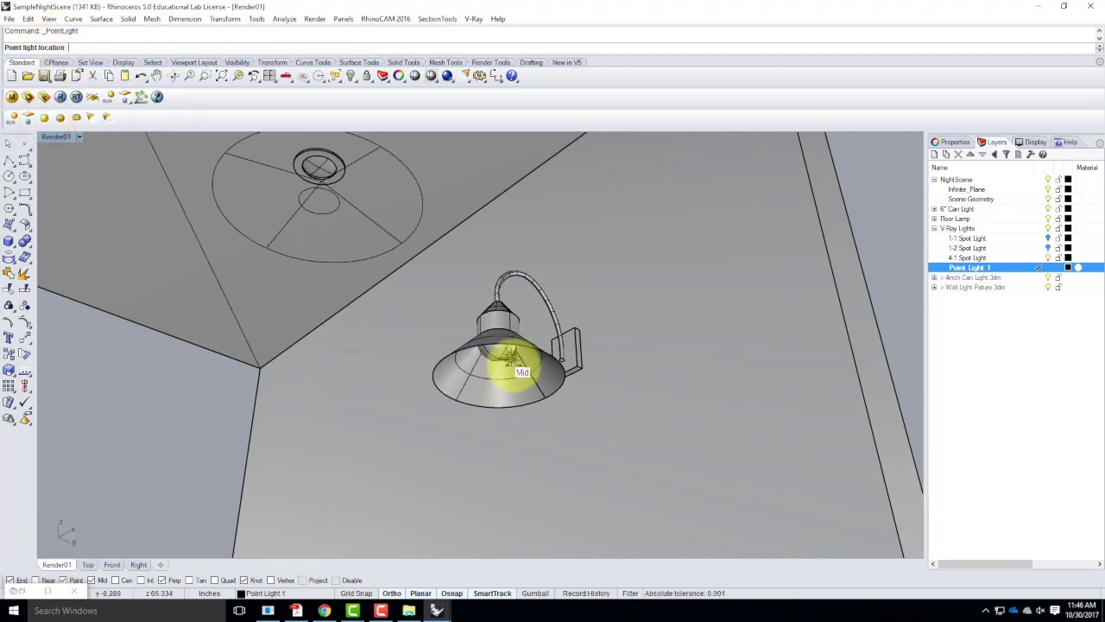
left_click(497, 357)
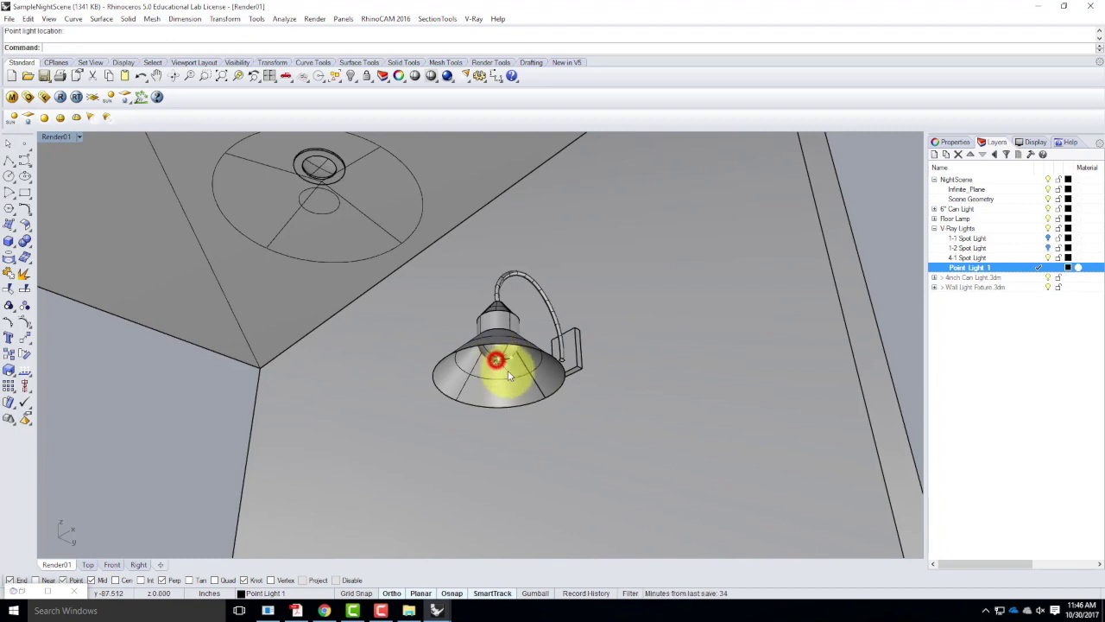
scroll(499, 370, "up", 2)
left_click(500, 367)
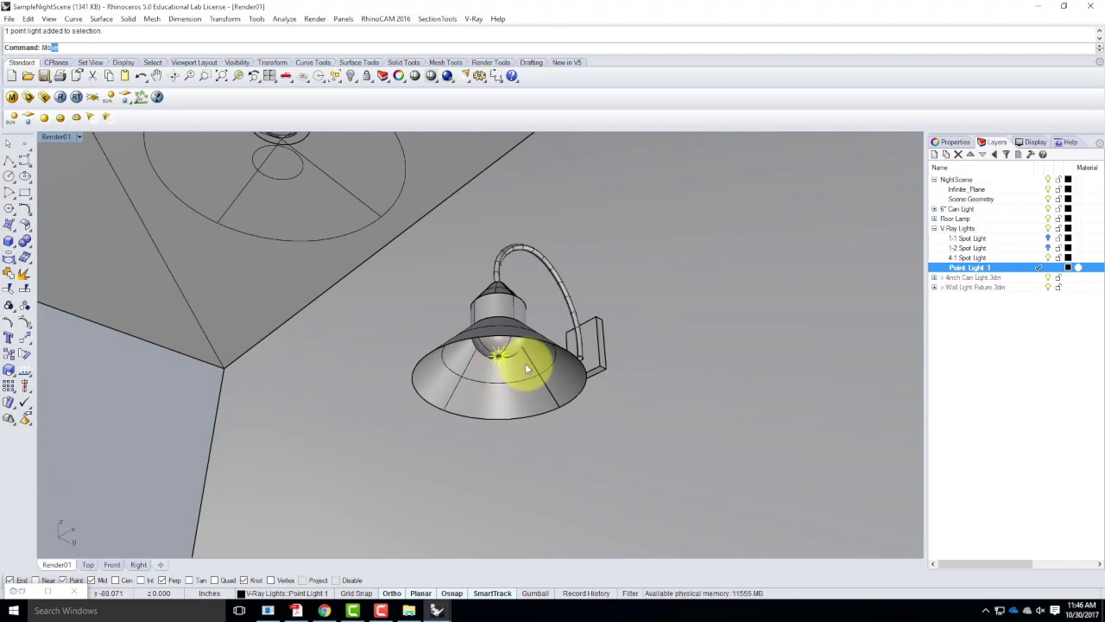
type("Mov")
key("Return")
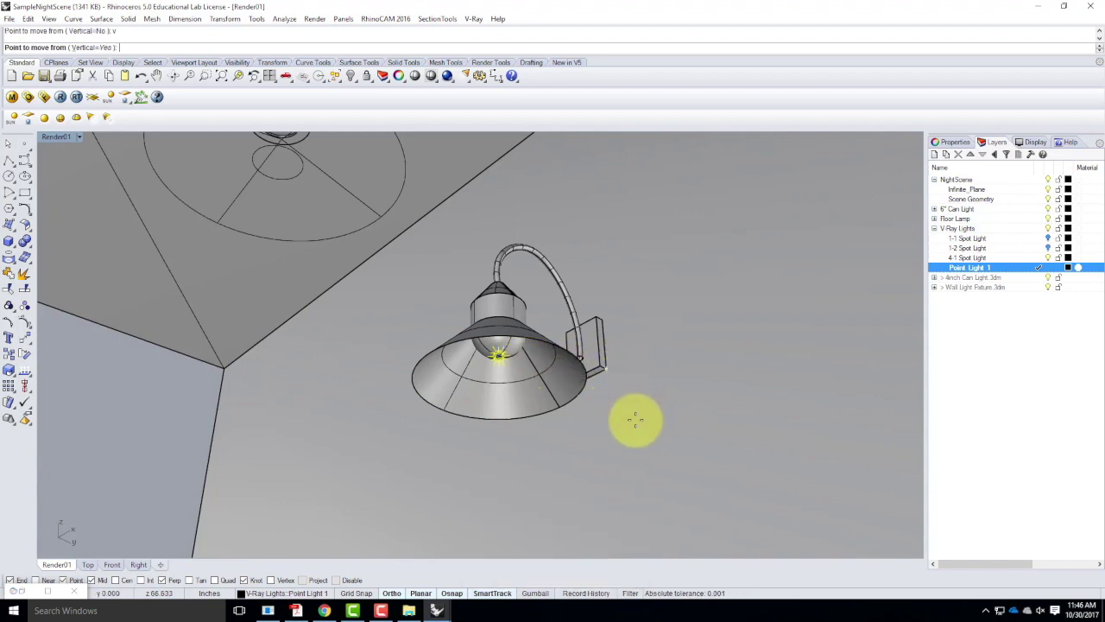
key("Escape")
Return to the four-viewport layout and move the point light straight down in the Front view, just below the bulb
double_click(49, 137)
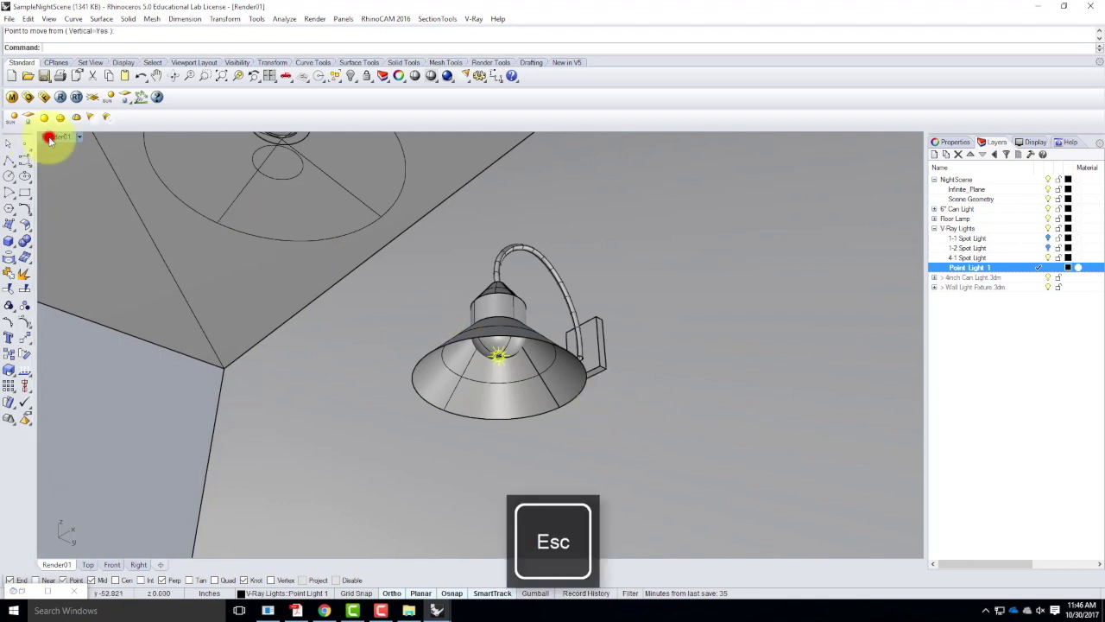
scroll(297, 535, "up", 6)
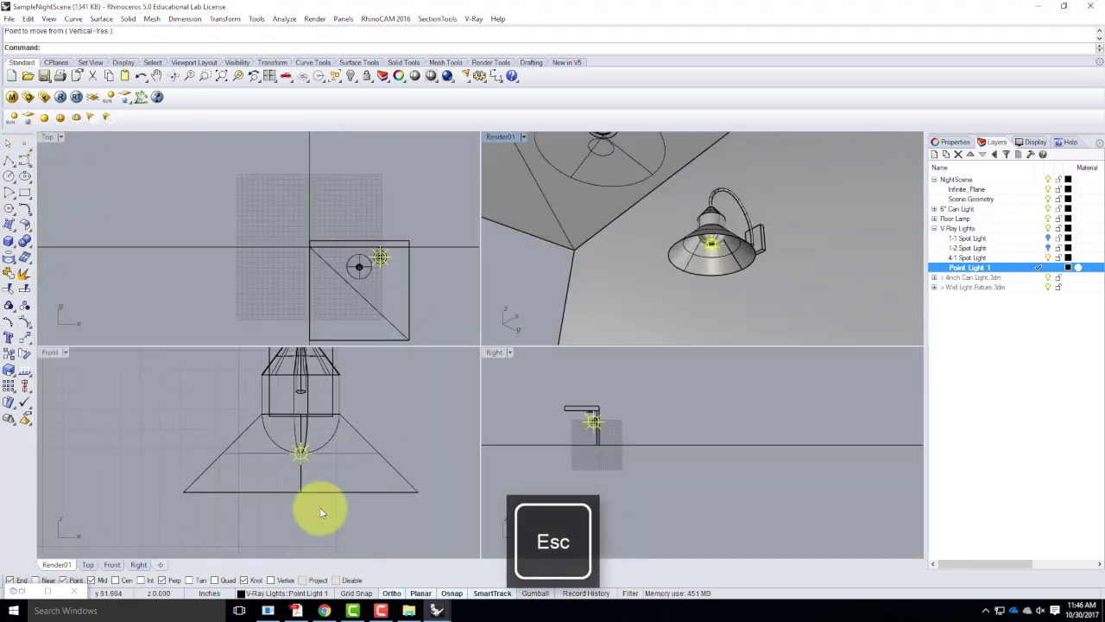
key("Return")
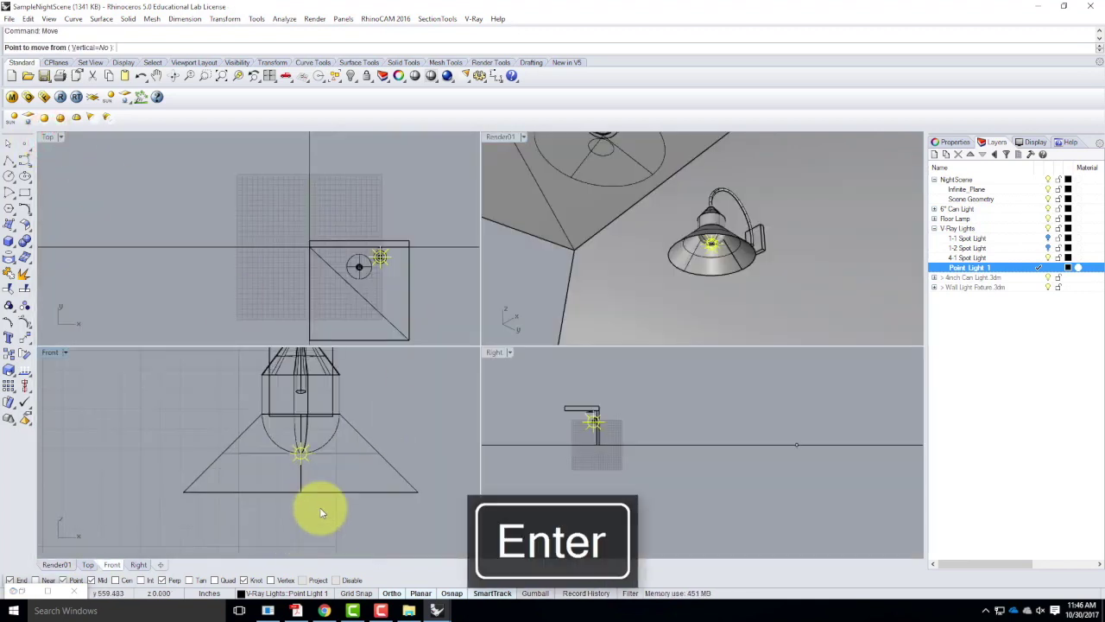
left_click(442, 419)
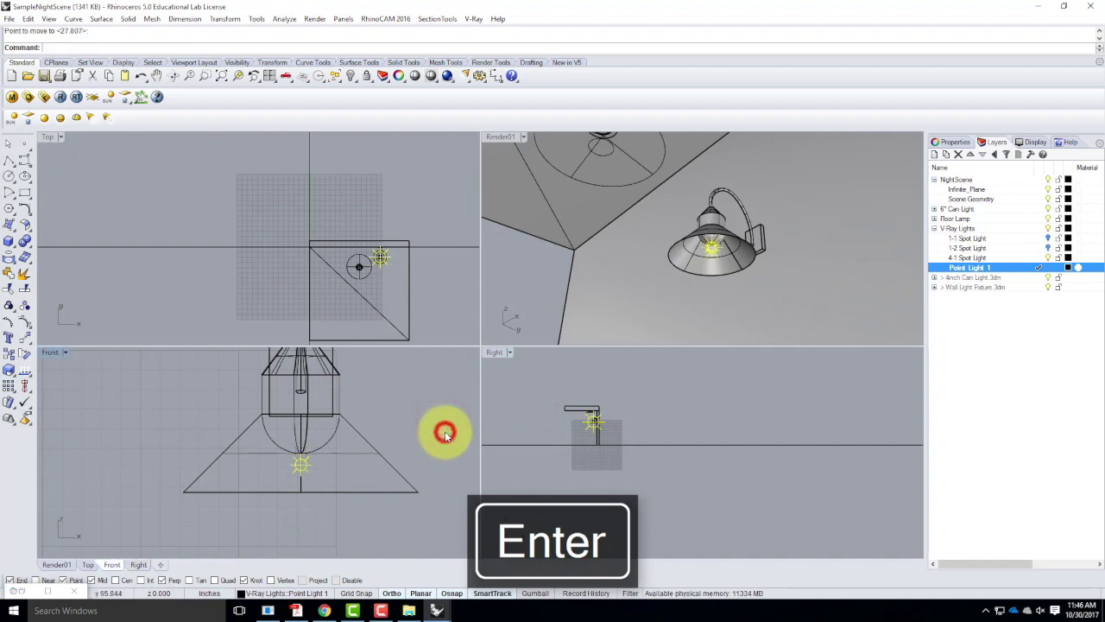
key("Escape")
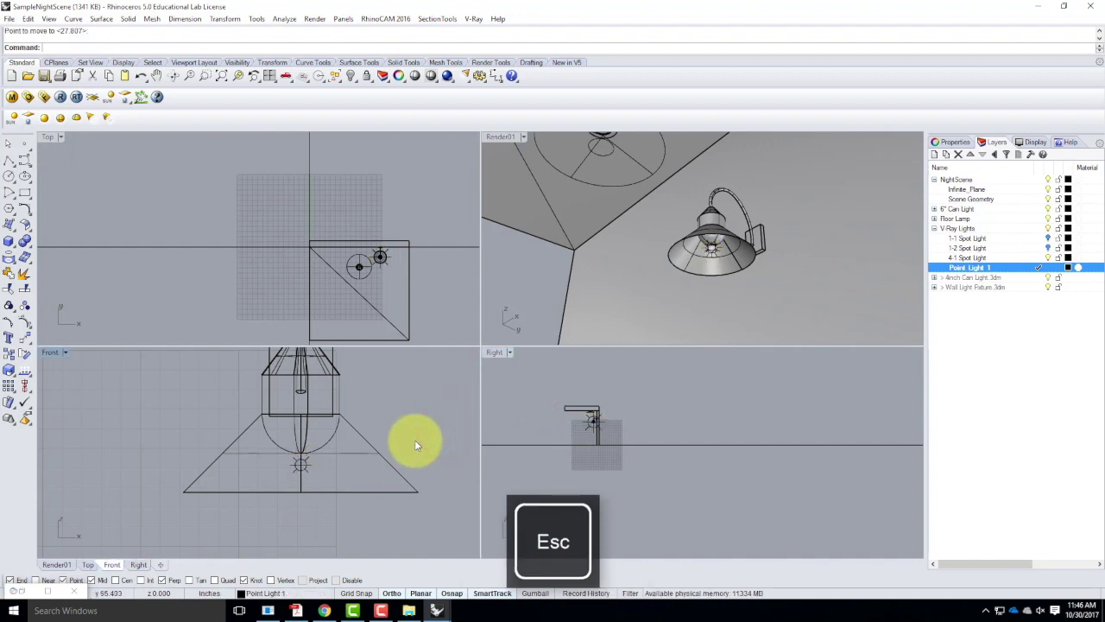
Select the point light and examine its clearance from the bulb in the Front view
left_click(306, 462)
scroll(291, 473, "up", 5)
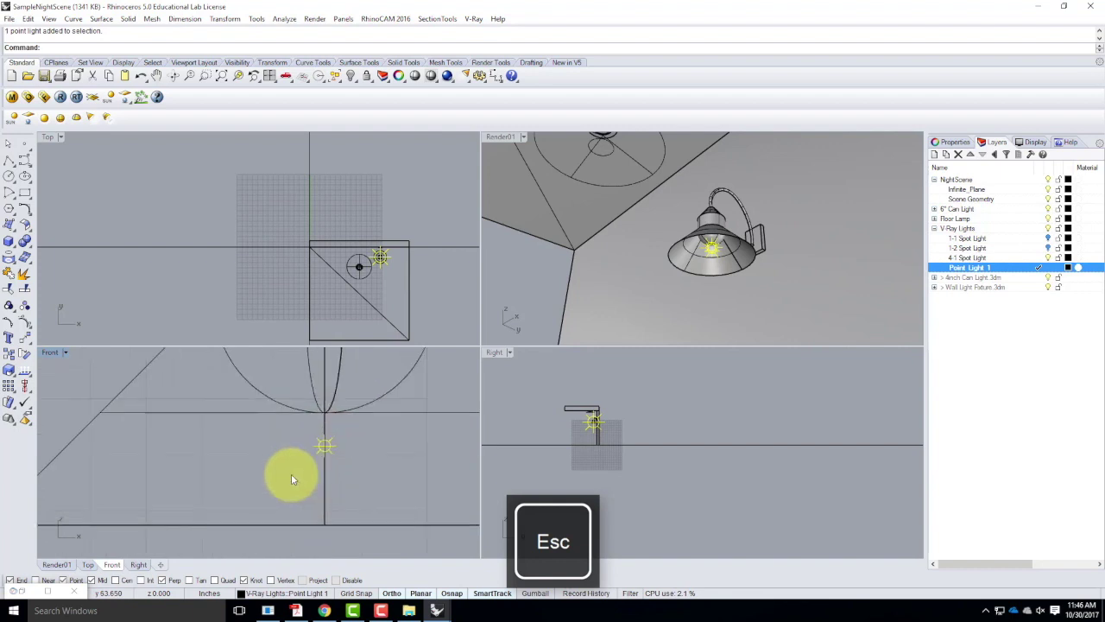
scroll(291, 473, "down", 3)
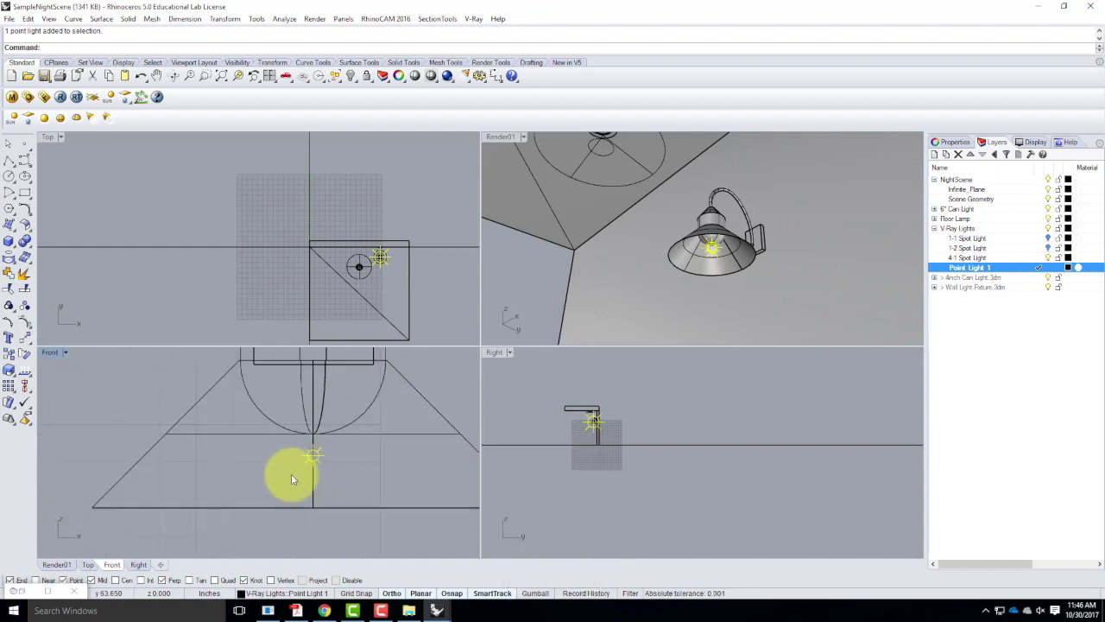
scroll(291, 473, "down", 2)
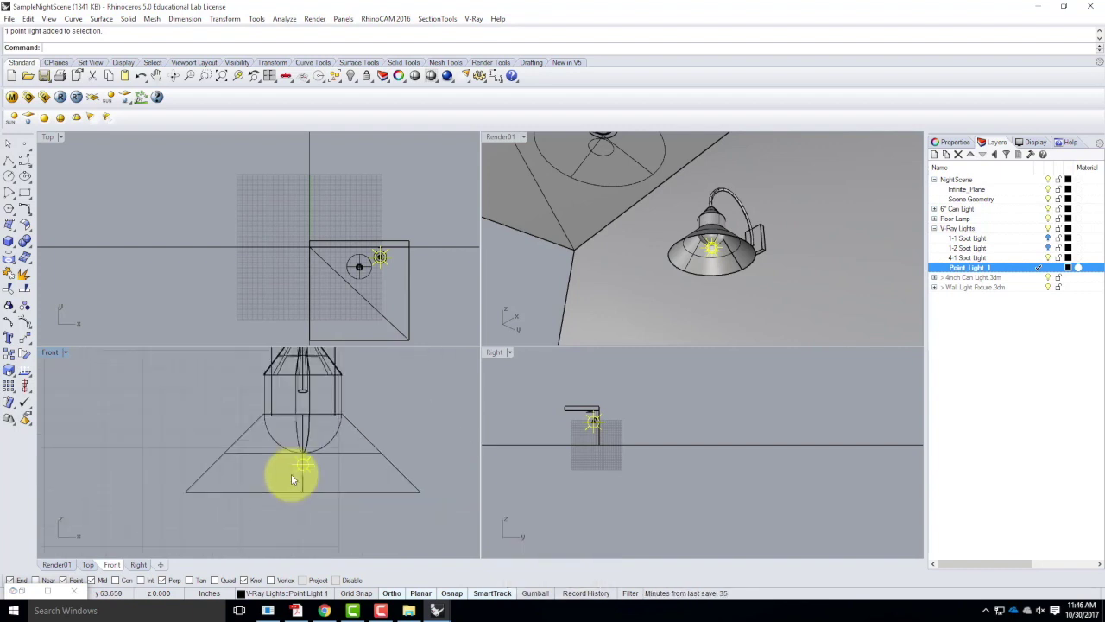
scroll(309, 473, "up", 4)
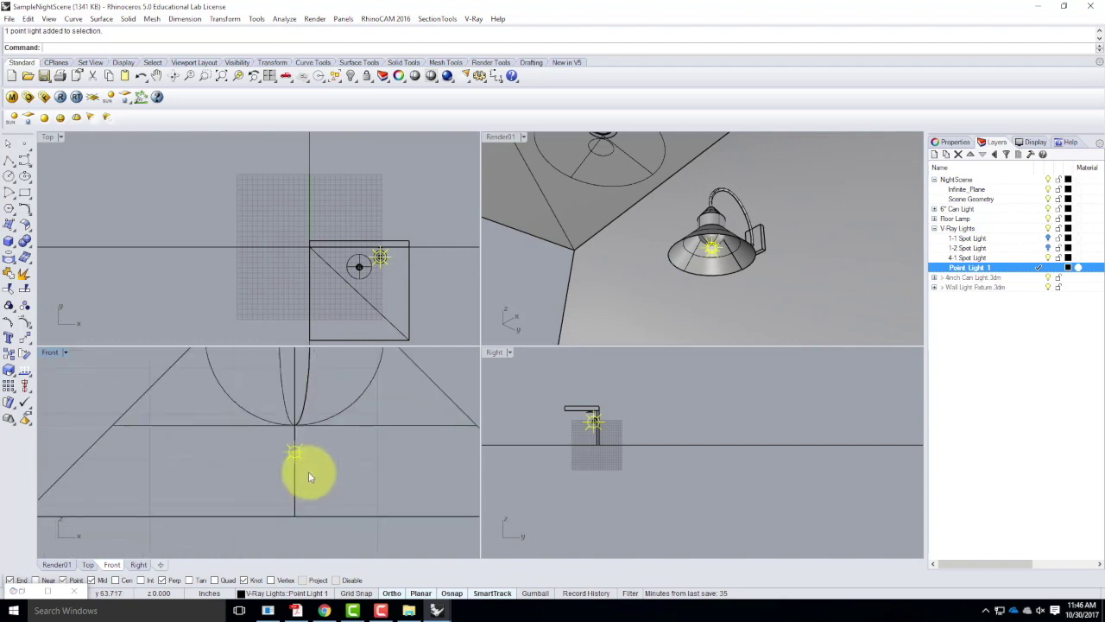
scroll(283, 473, "down", 1)
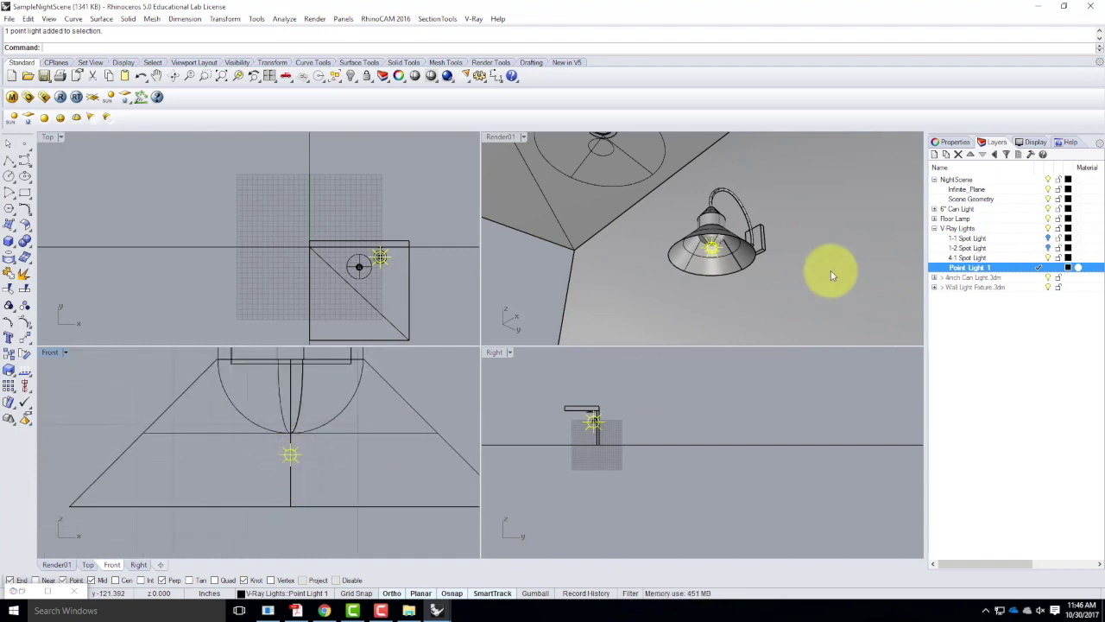
Set the selected point light's color to a warm RGB 255, 214, 170
left_click(950, 144)
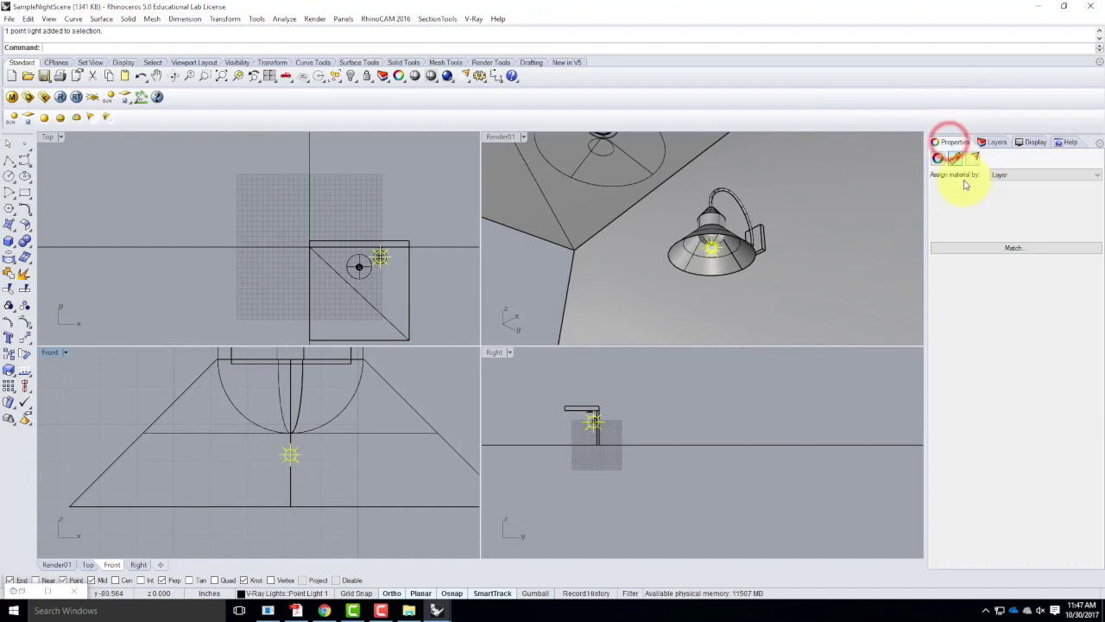
left_click(978, 158)
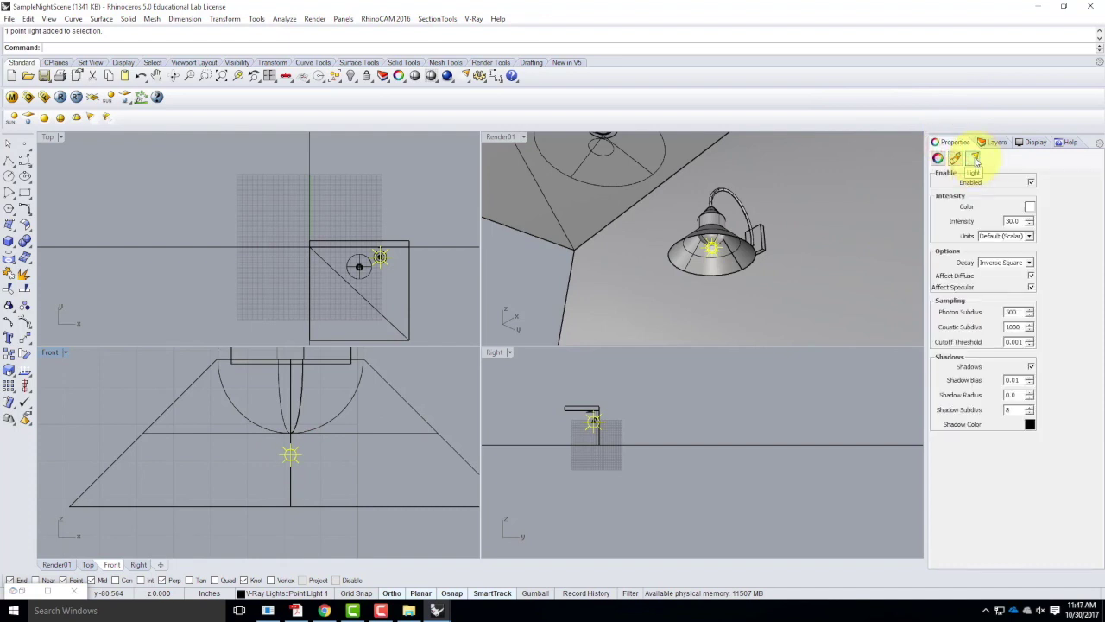
left_click(1030, 206)
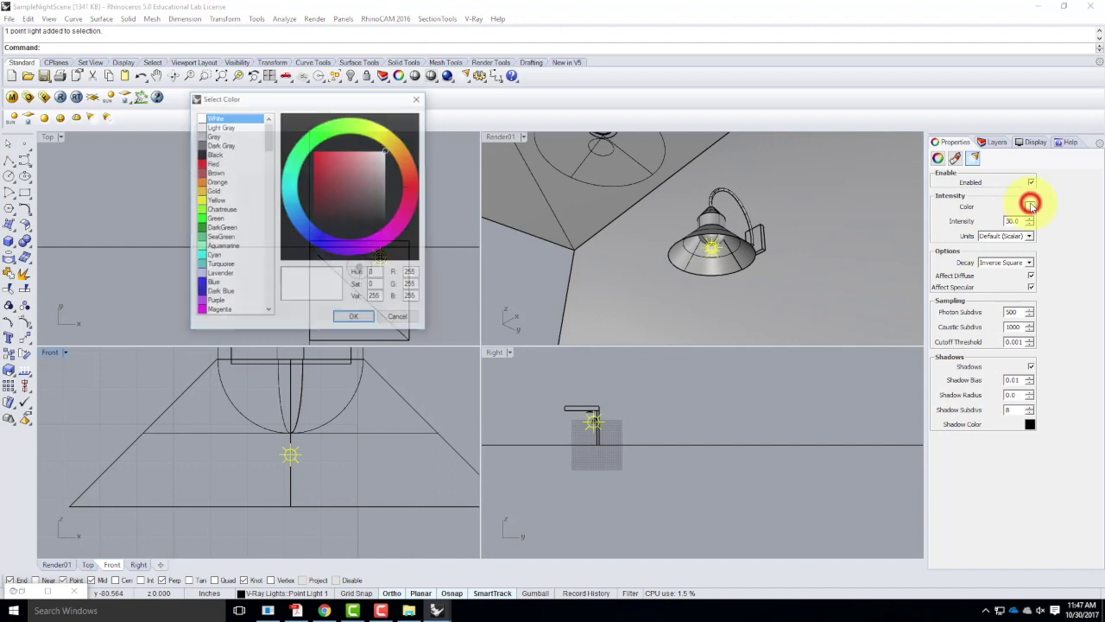
double_click(413, 284)
type("214")
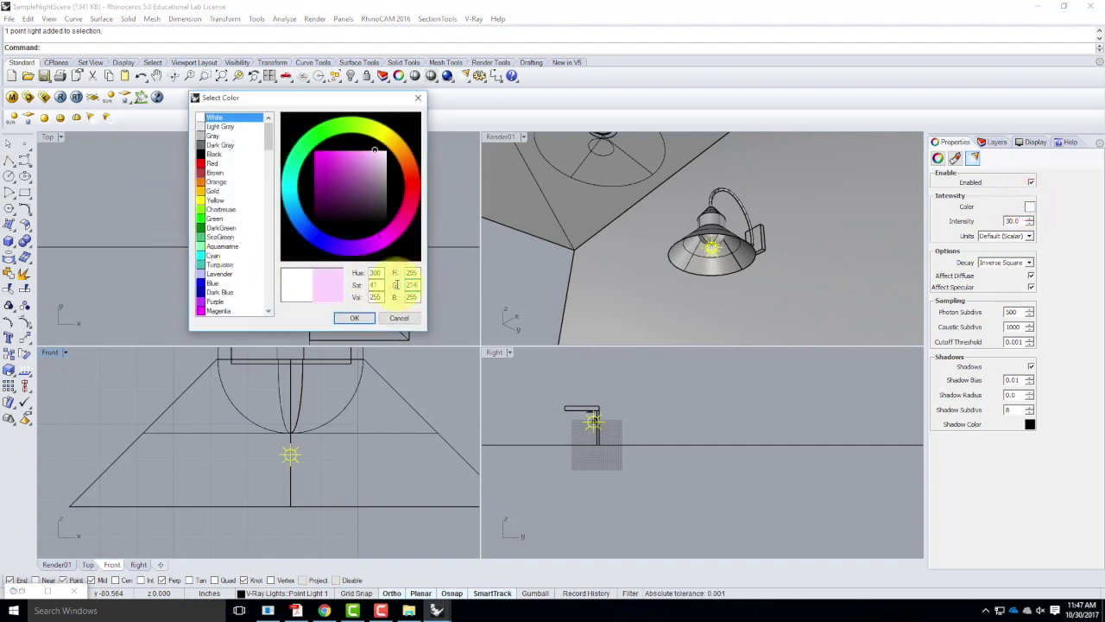
key("Tab")
type("170")
left_click(362, 324)
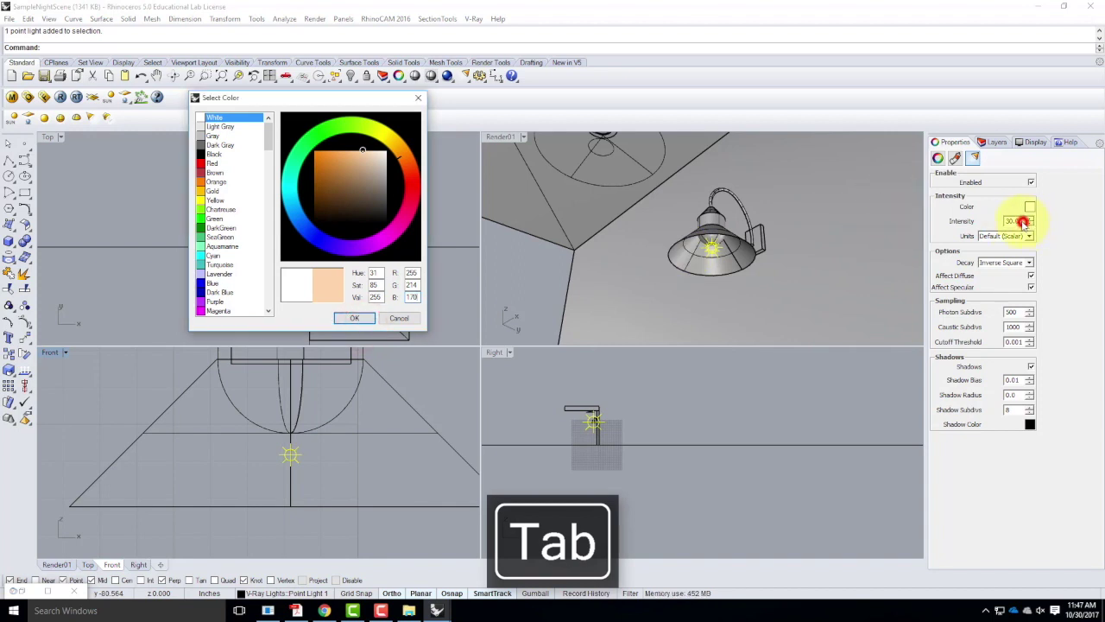
left_click(352, 319)
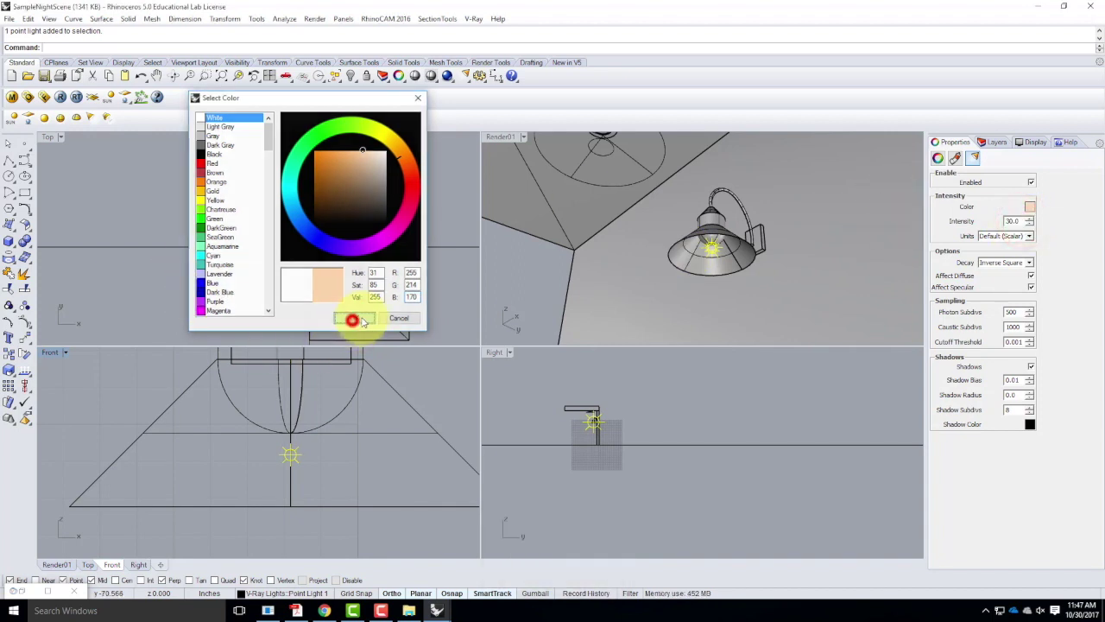
Set the point light's intensity to 40 and its units to Radiant power
left_click_drag(1018, 222, 989, 222)
type("40")
left_click(1004, 237)
left_click(1007, 271)
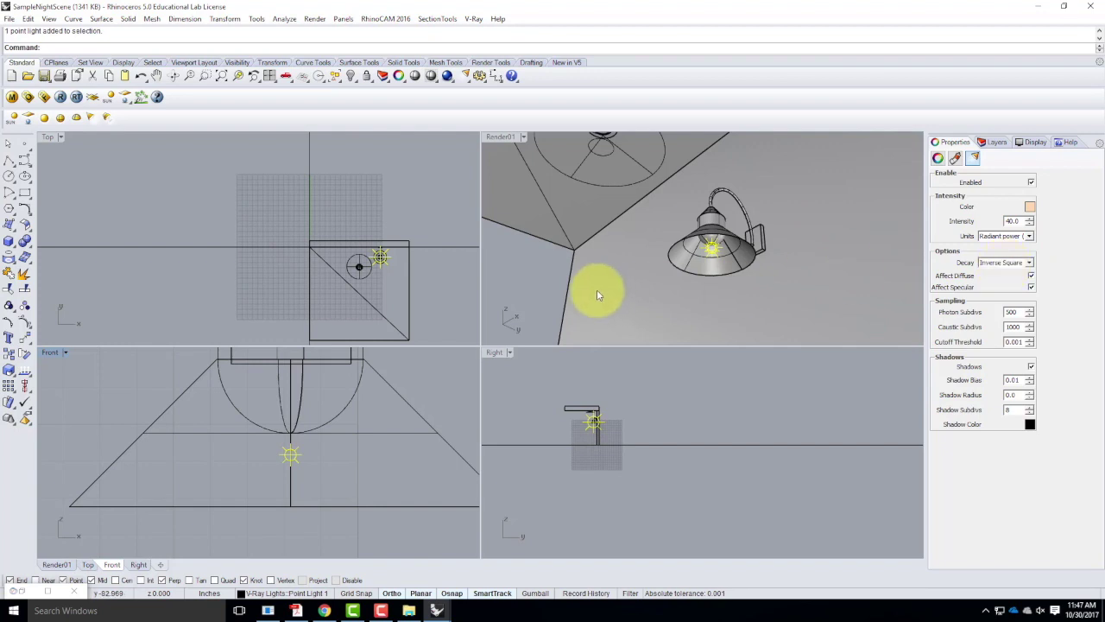
Turn off the 4-1 Spot Light layer and move the ceiling spot light onto it
left_click(995, 142)
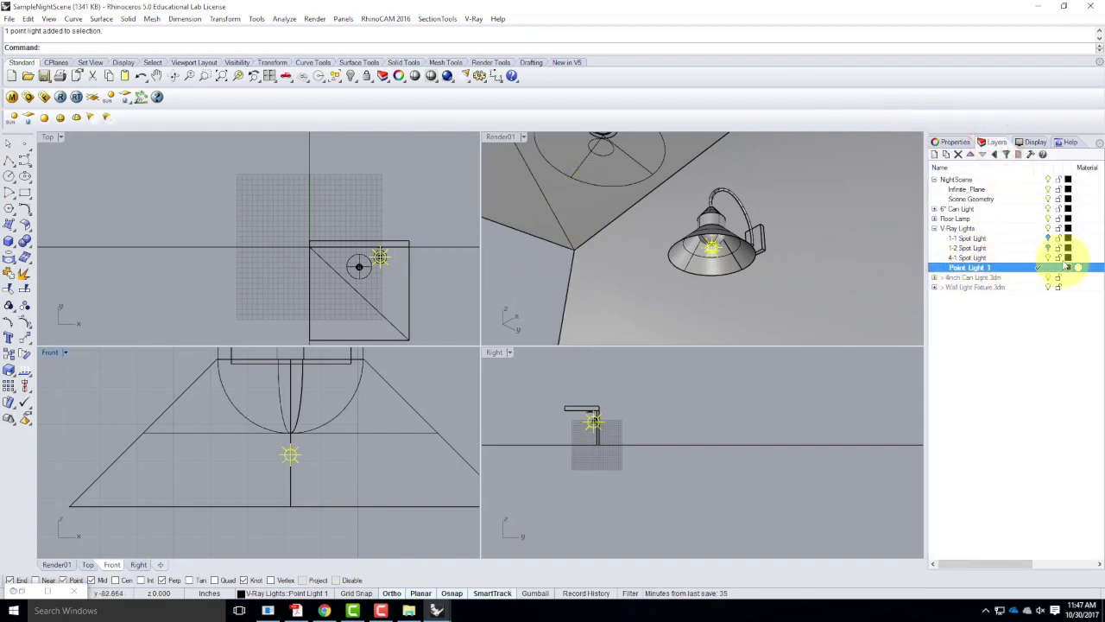
left_click(1047, 258)
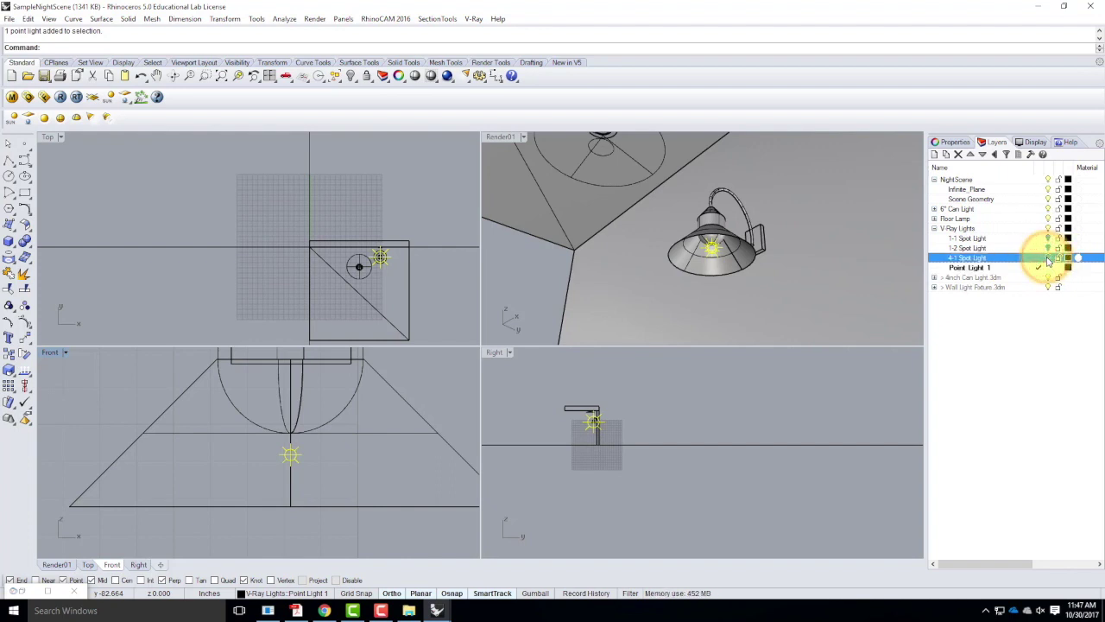
left_click(361, 276)
right_click(980, 258)
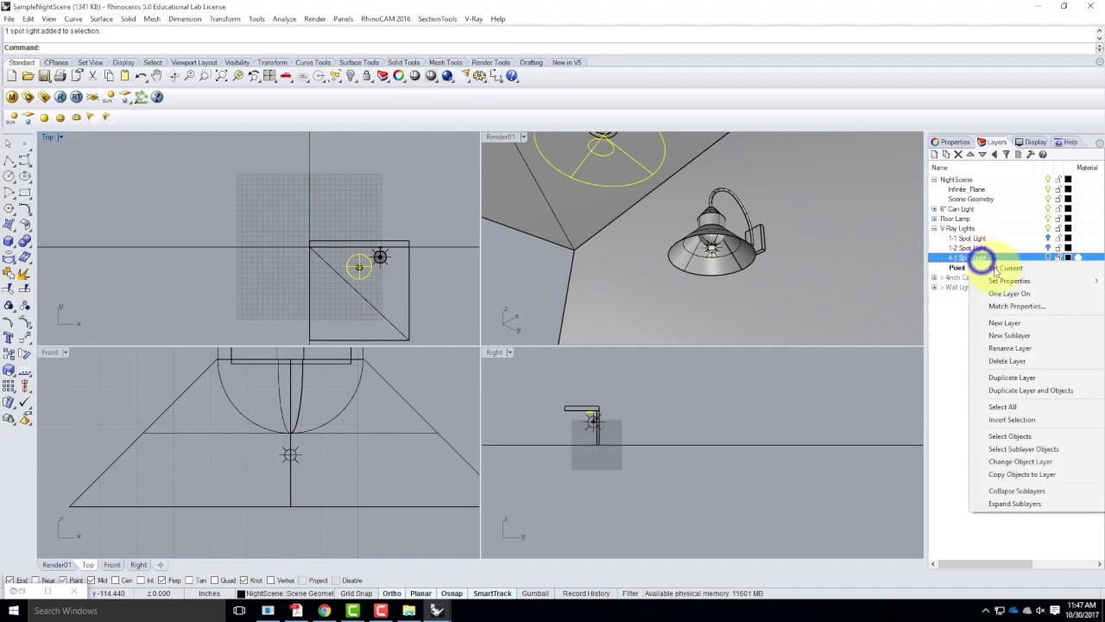
left_click(1013, 464)
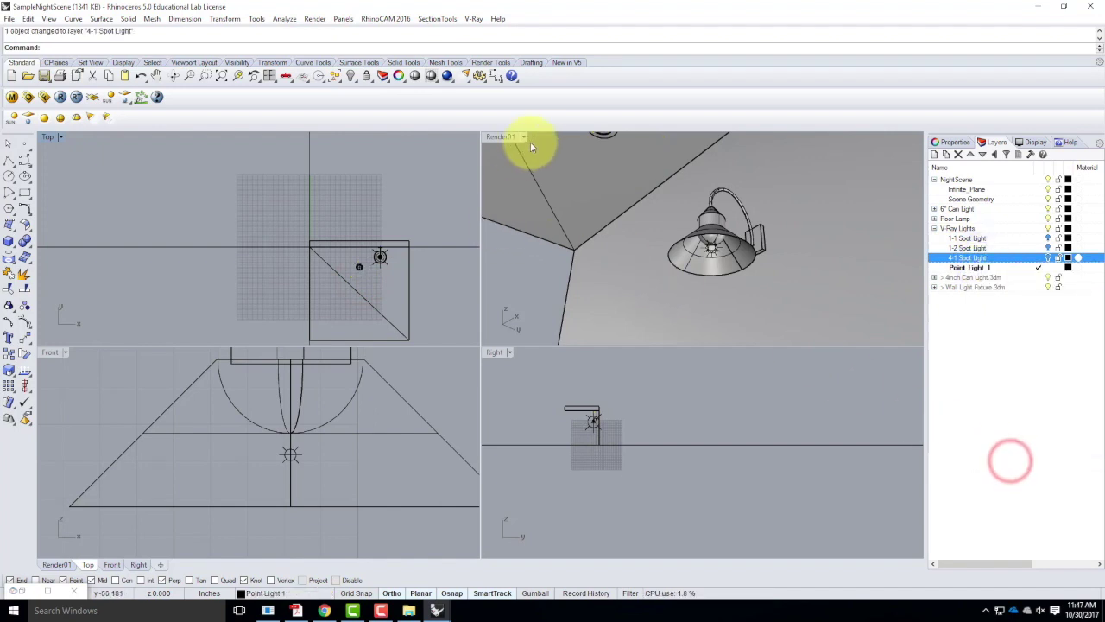
Maximize the Render01 viewport, restore the saved Render01 view and render the scene with V-Ray
double_click(492, 138)
left_click(78, 136)
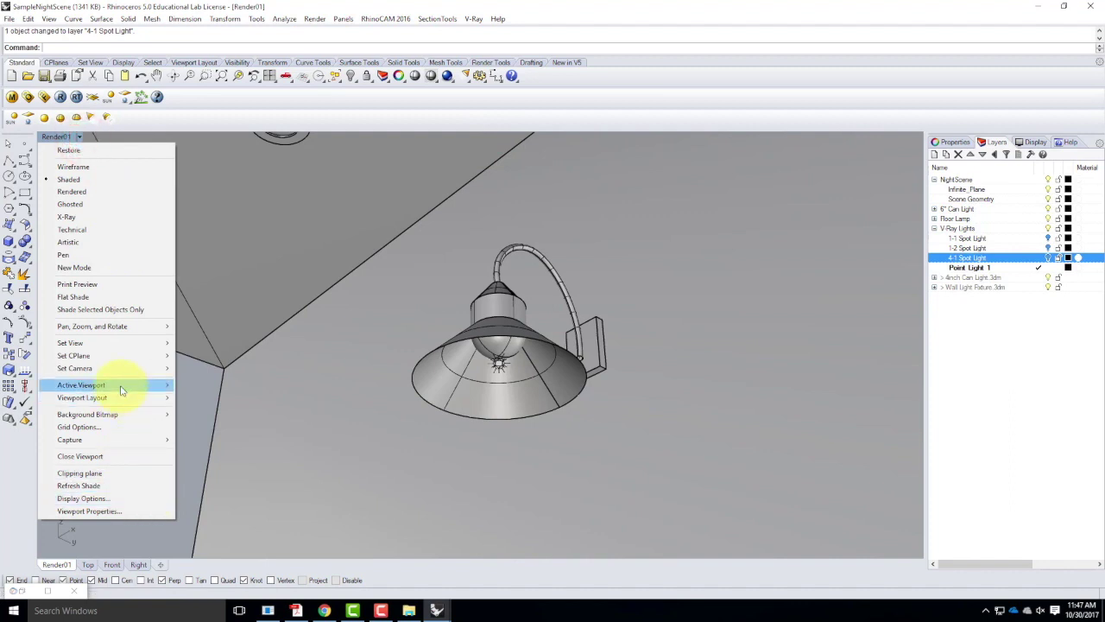
mouse_move(146, 343)
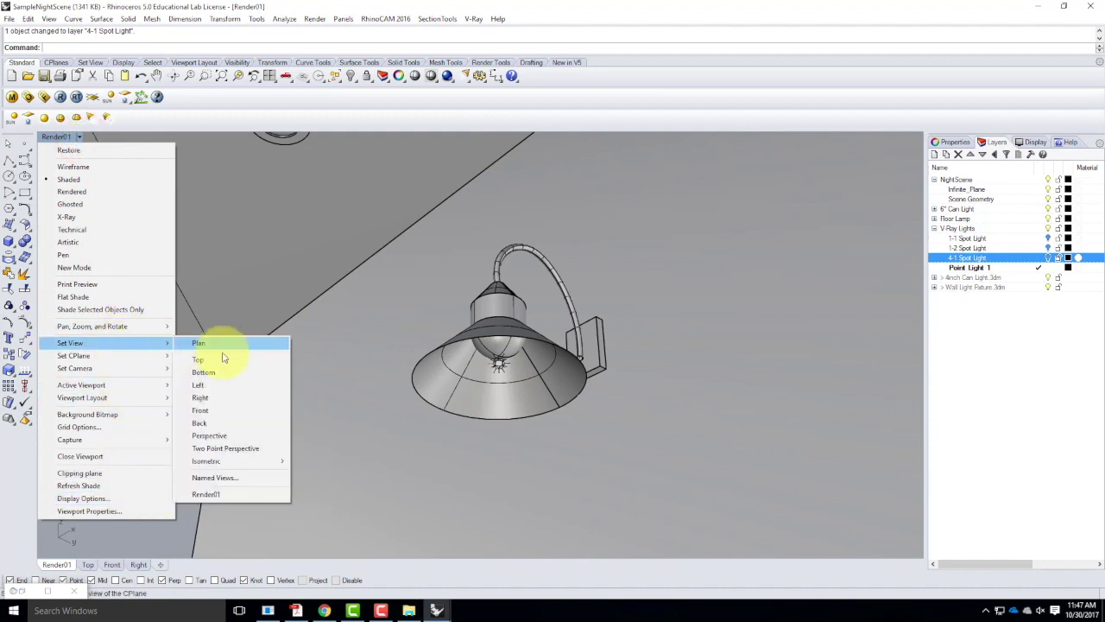
left_click(217, 493)
left_click(60, 97)
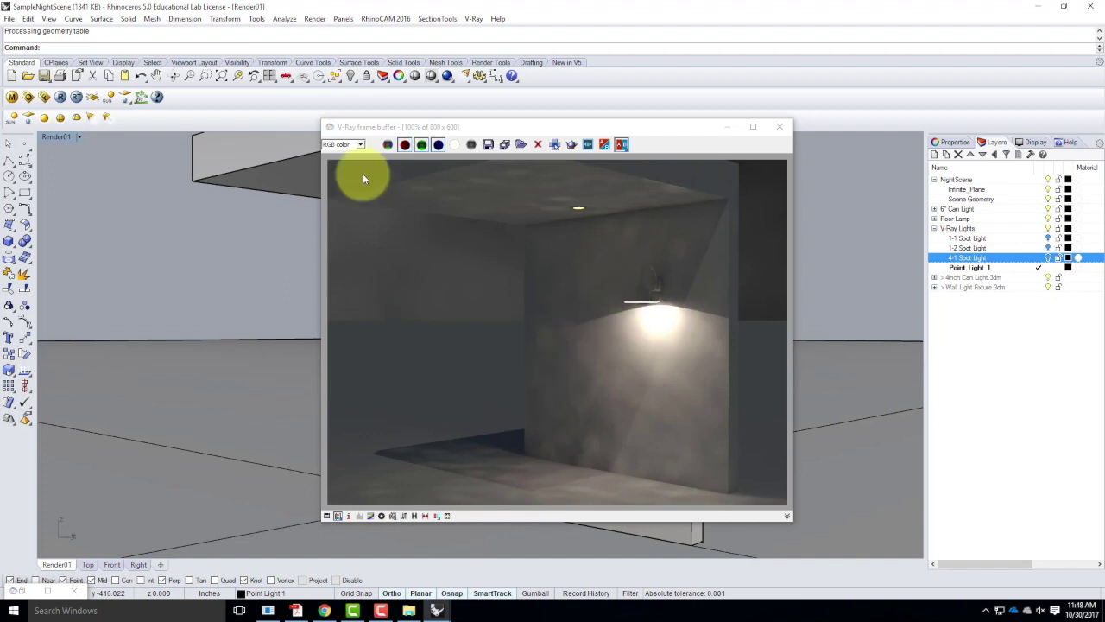
Switch to the Wall Light Fixture file, select the lamp shade and open the V-Ray material editor
left_click(1036, 8)
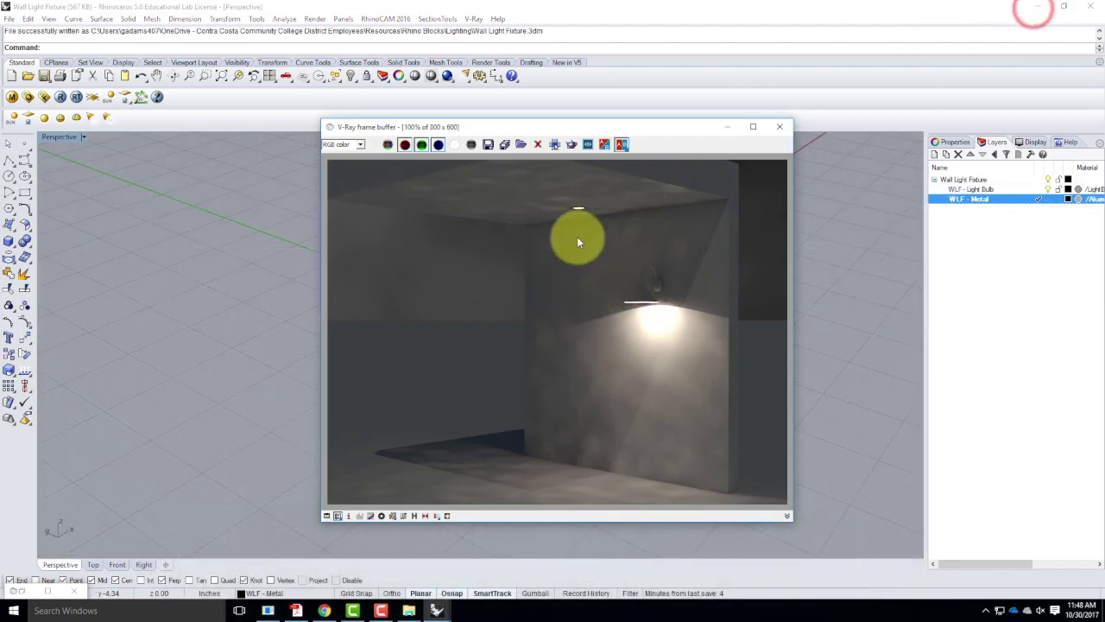
left_click(729, 128)
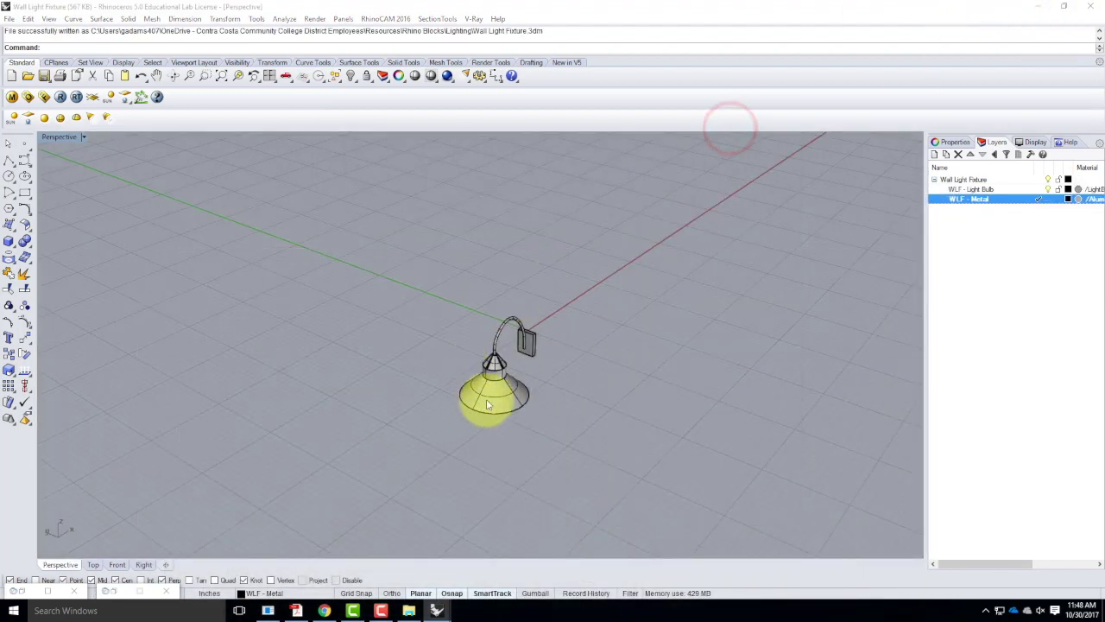
left_click(486, 399)
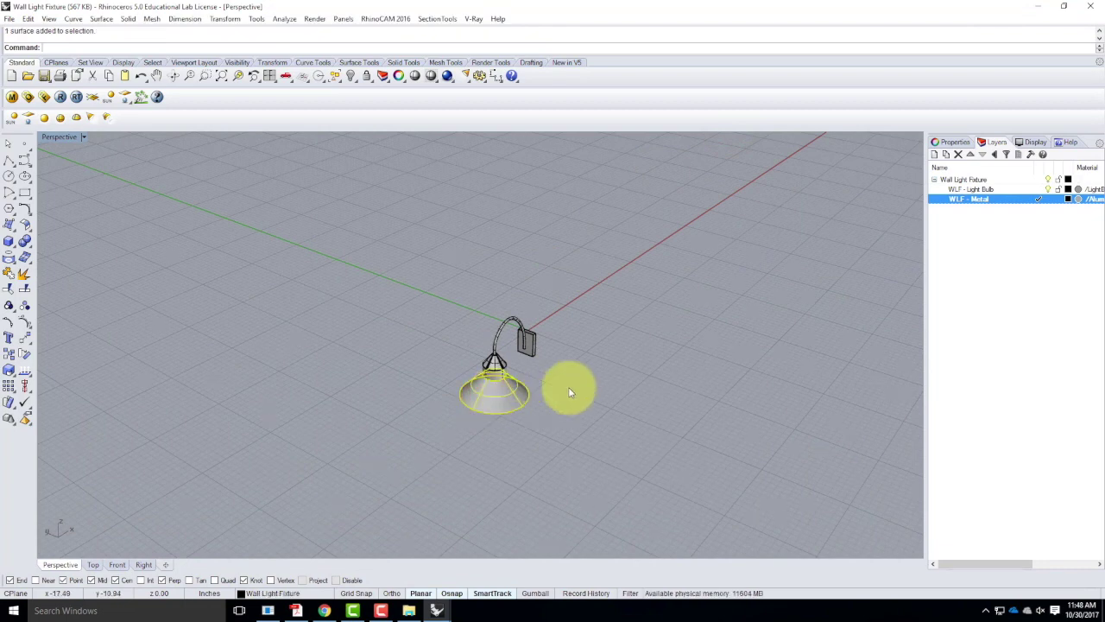
left_click(13, 99)
left_click(65, 167)
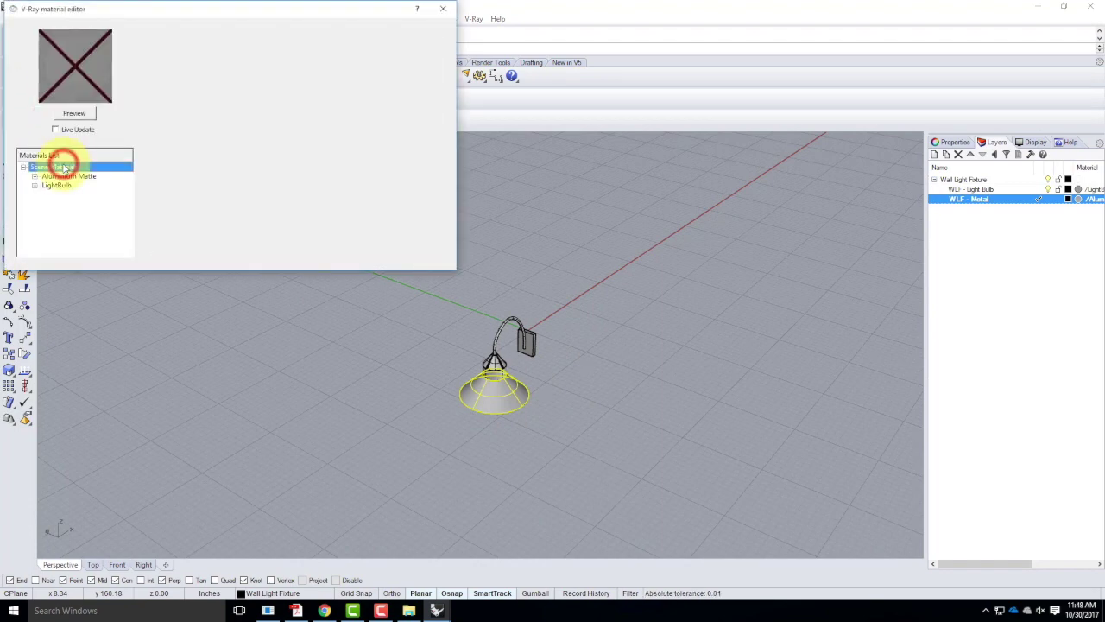
right_click(65, 167)
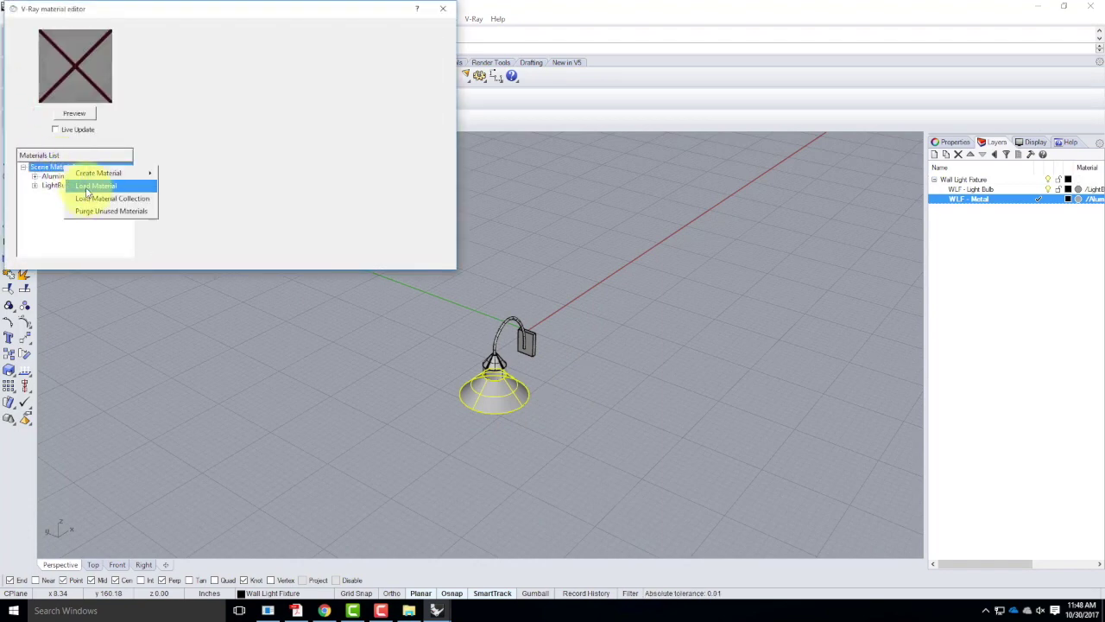
left_click(86, 189)
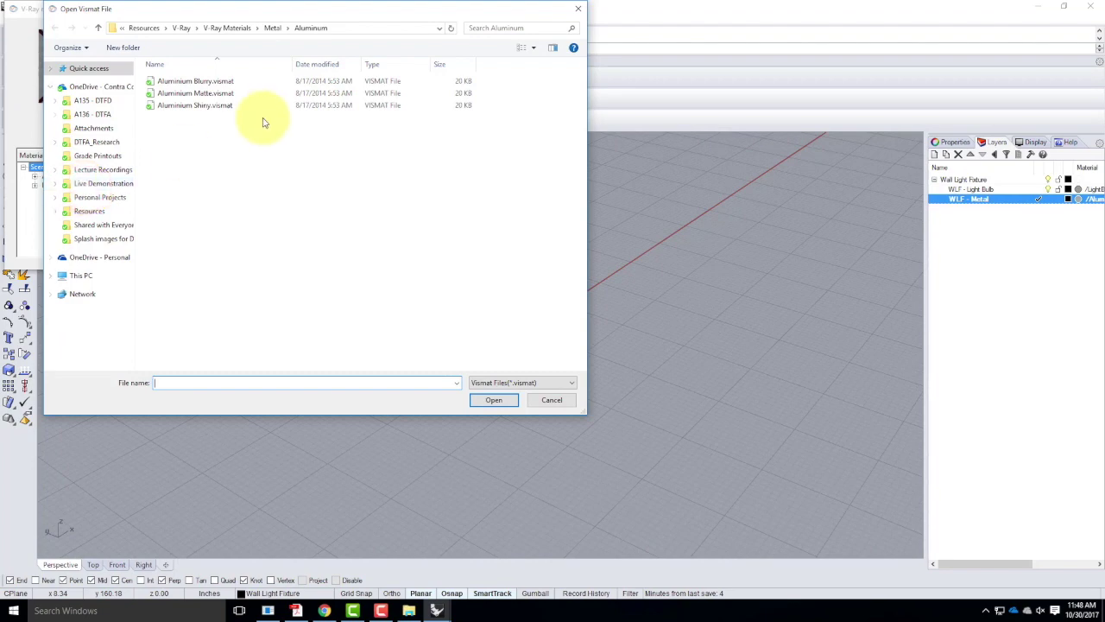
left_click(559, 400)
Create a new standard V-Ray material in the Wall Light Fixture file's scene materials
right_click(55, 166)
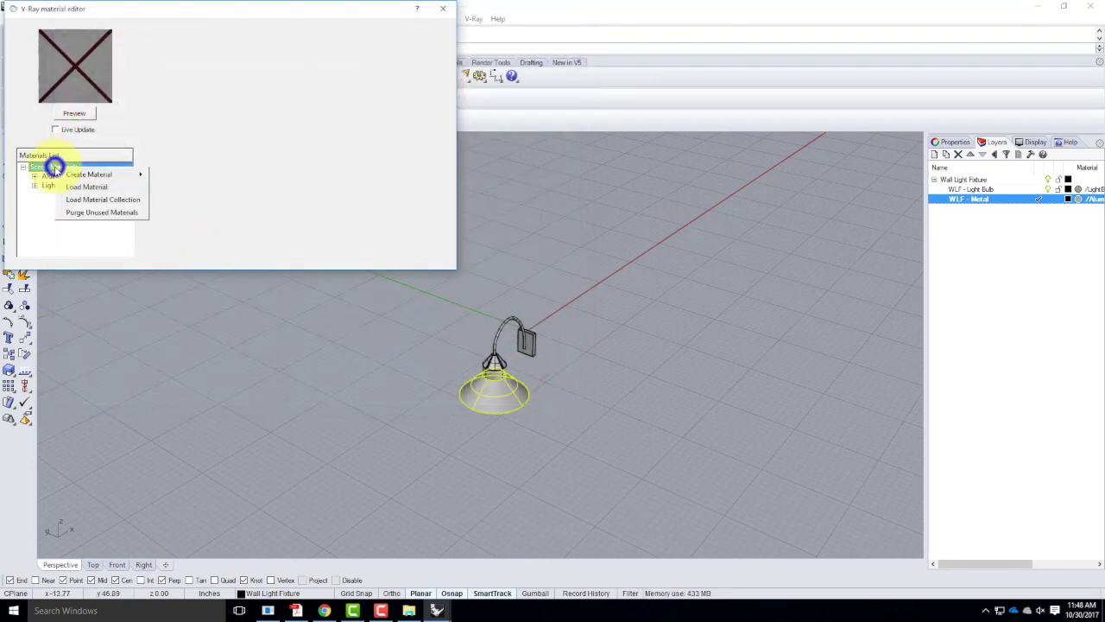
mouse_move(129, 174)
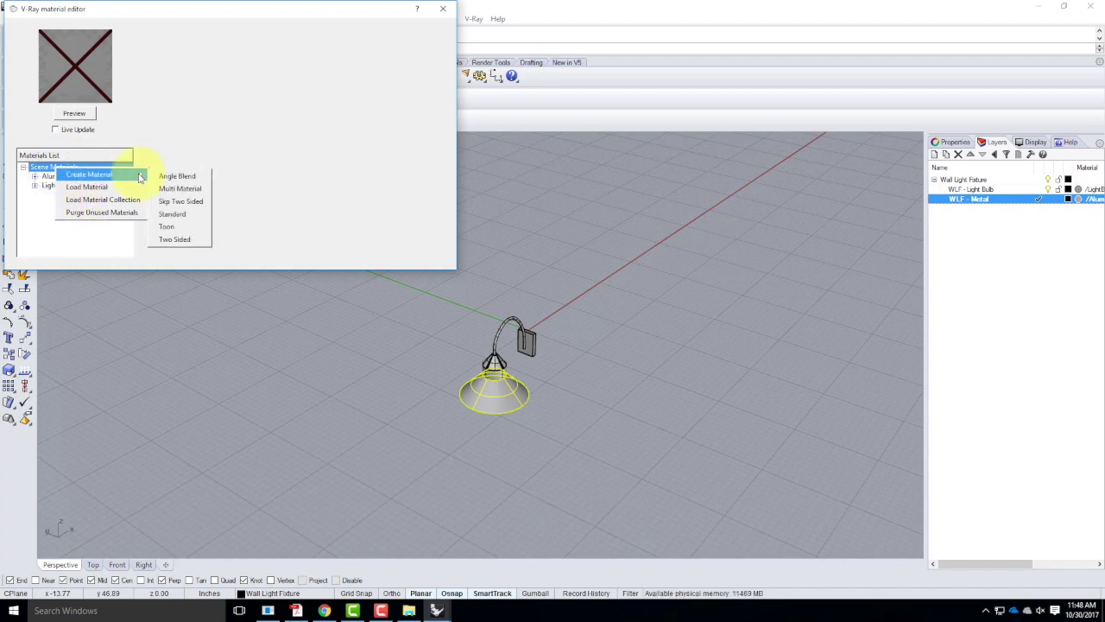
left_click(198, 215)
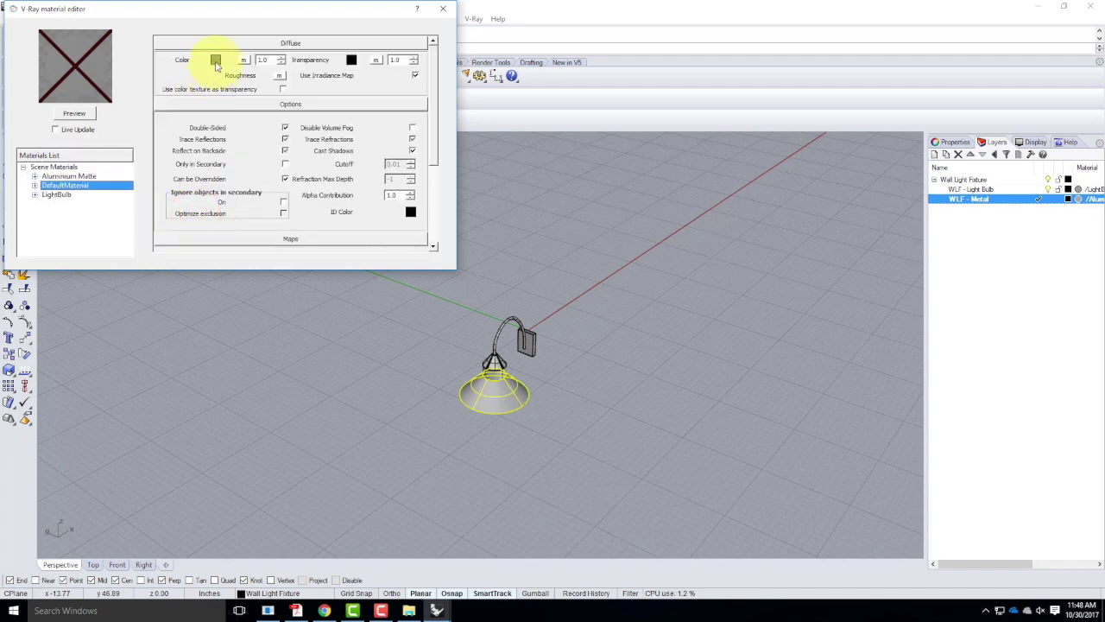
Set the new material's diffuse color to a light tan (RGB 238, 207, 161) and its transparency color to Dark Gray
left_click(215, 61)
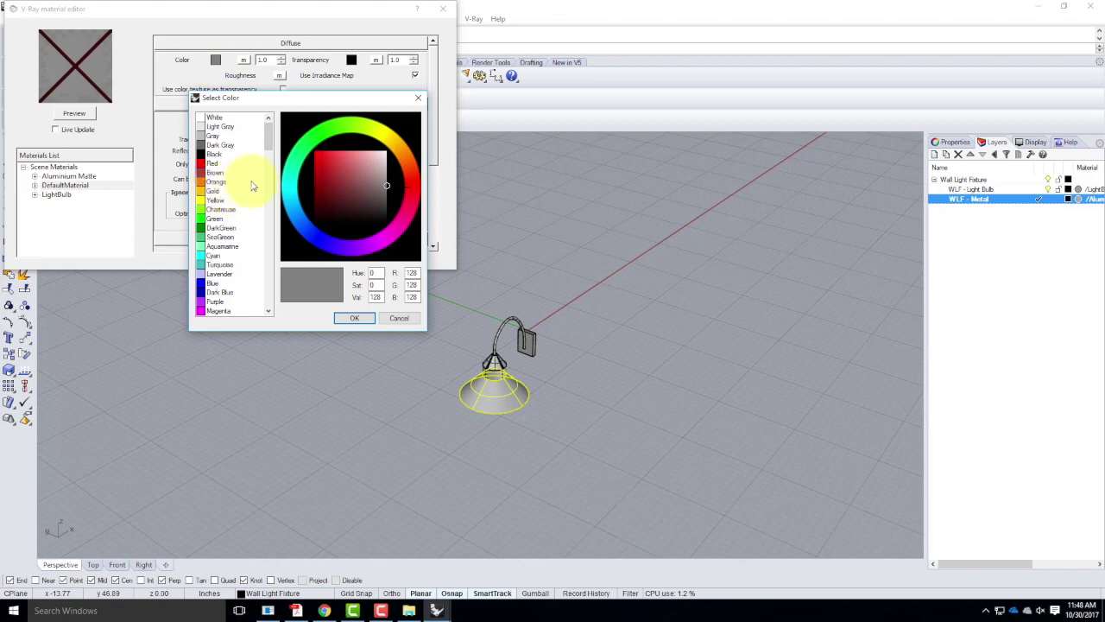
left_click_drag(267, 136, 270, 225)
left_click(203, 229)
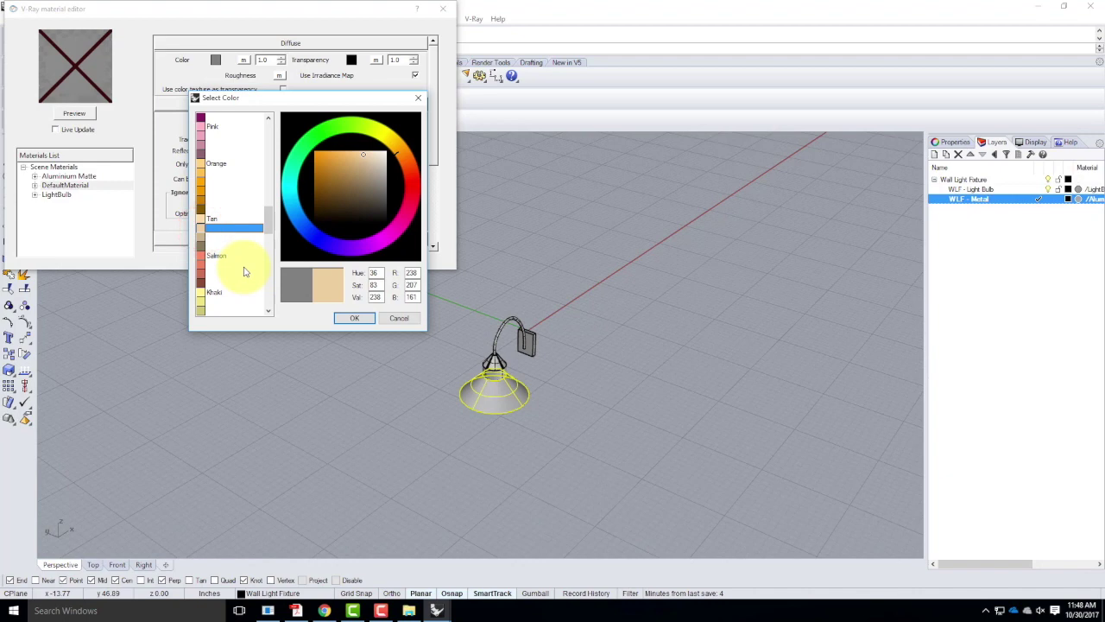
left_click(353, 319)
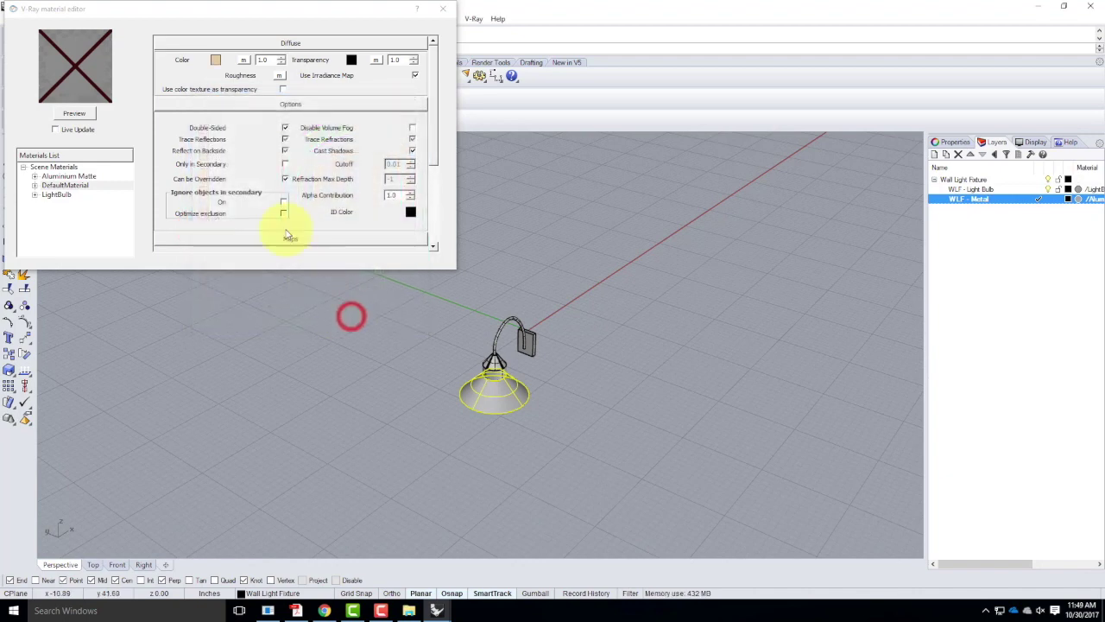
left_click(351, 60)
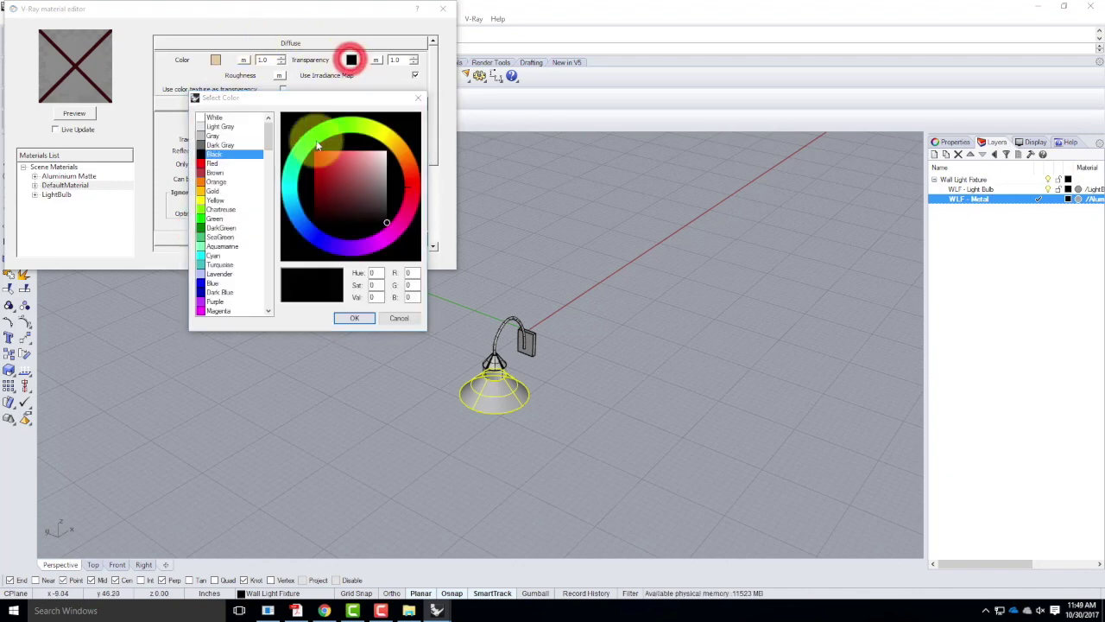
left_click(219, 144)
left_click(350, 317)
left_click(351, 318)
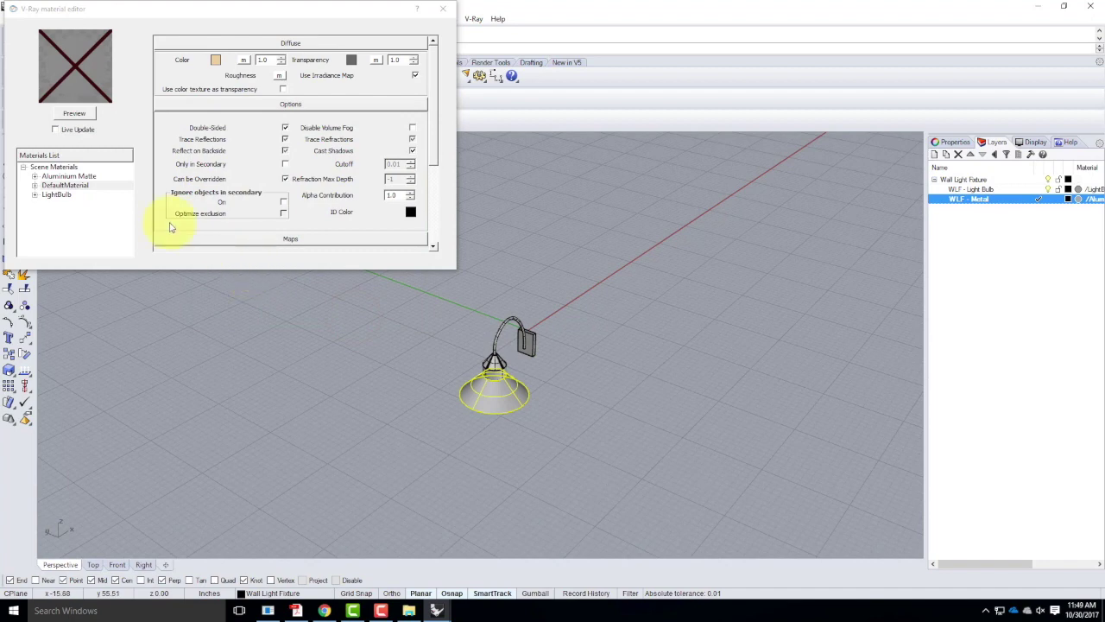
Rename the new default V-Ray material as Shade
double_click(71, 183)
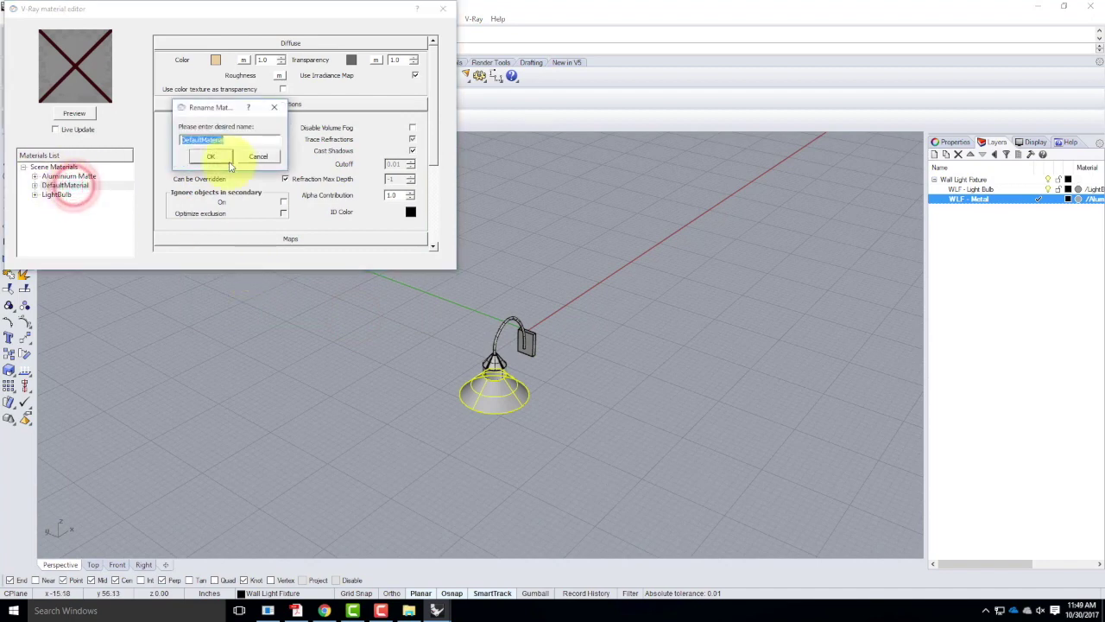
key("BackSpace")
key("BackSpace")
key("BackSpace")
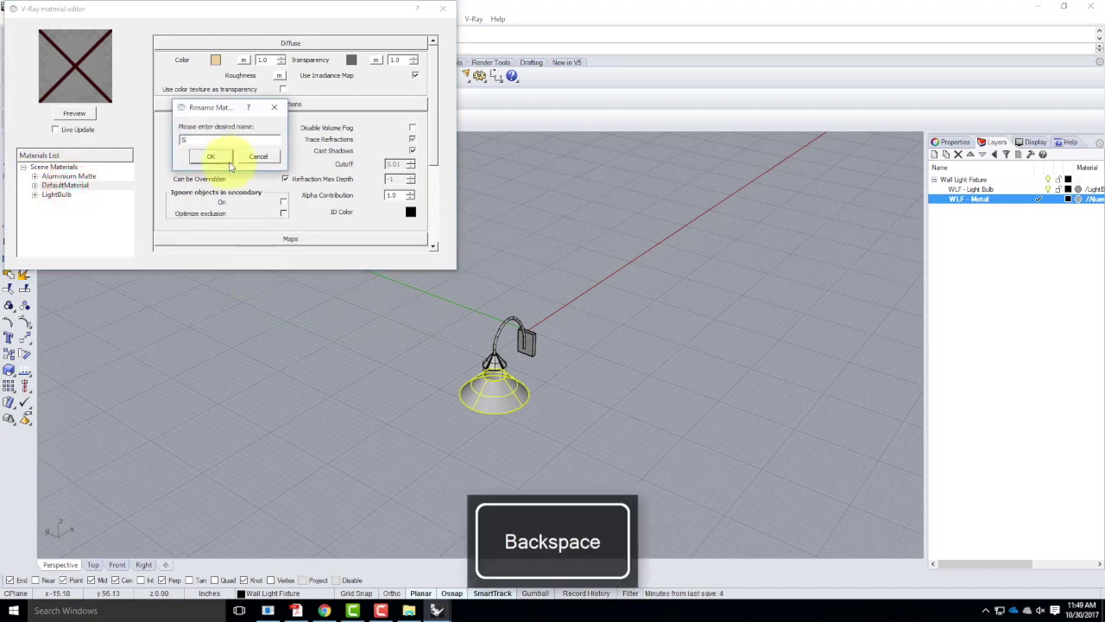
left_click(227, 160)
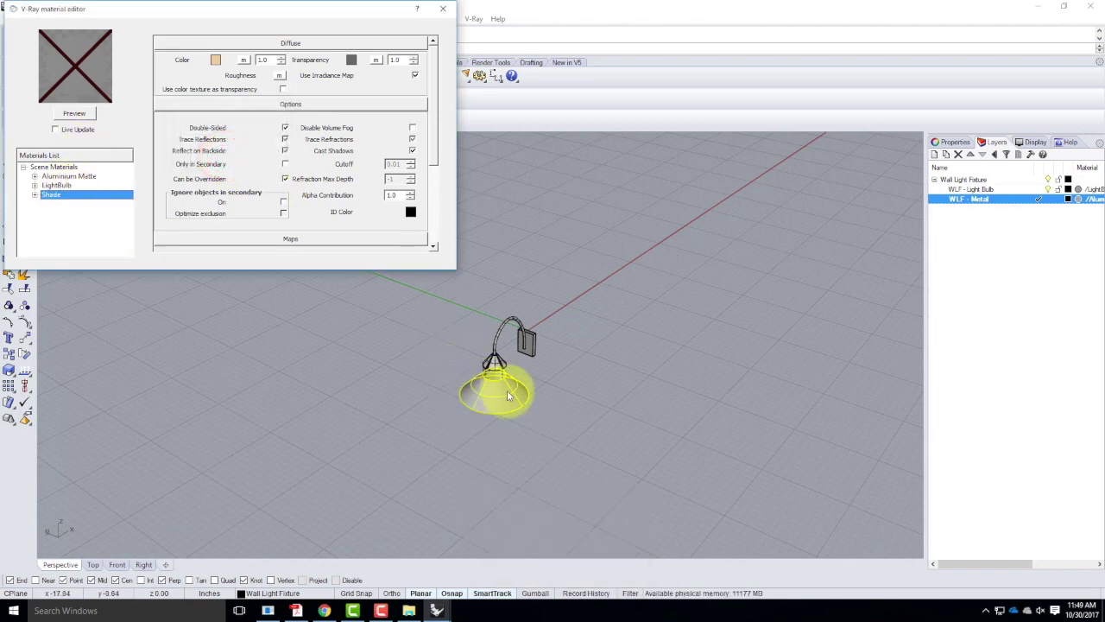
Apply the Shade material to the selected lamp shade, close the material editor and save the Wall Light Fixture file
right_click(73, 194)
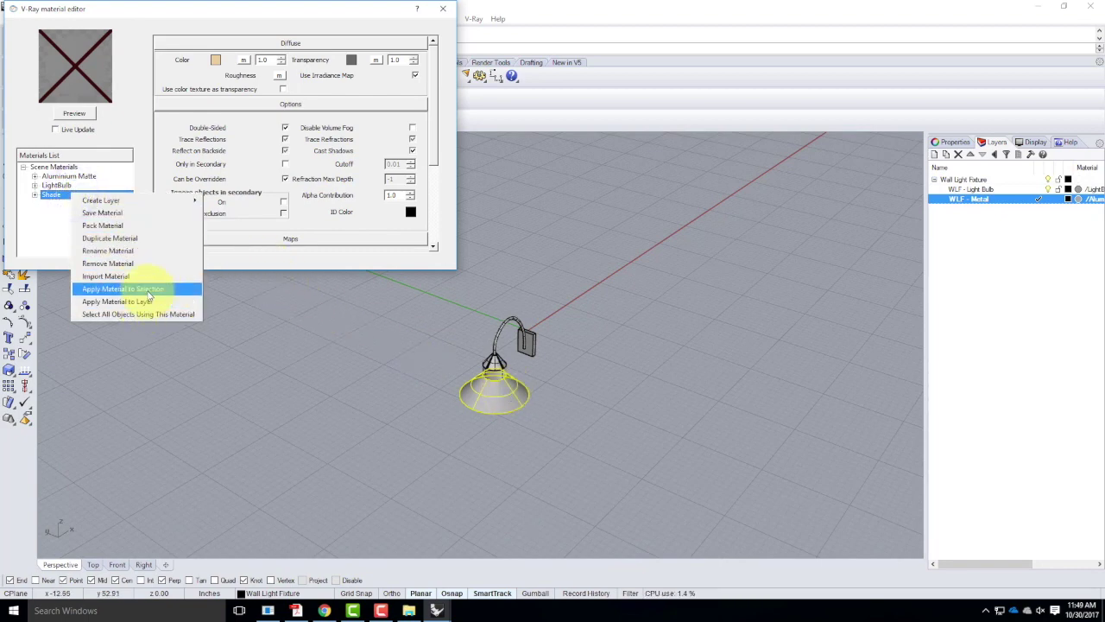
left_click(147, 289)
left_click(756, 317)
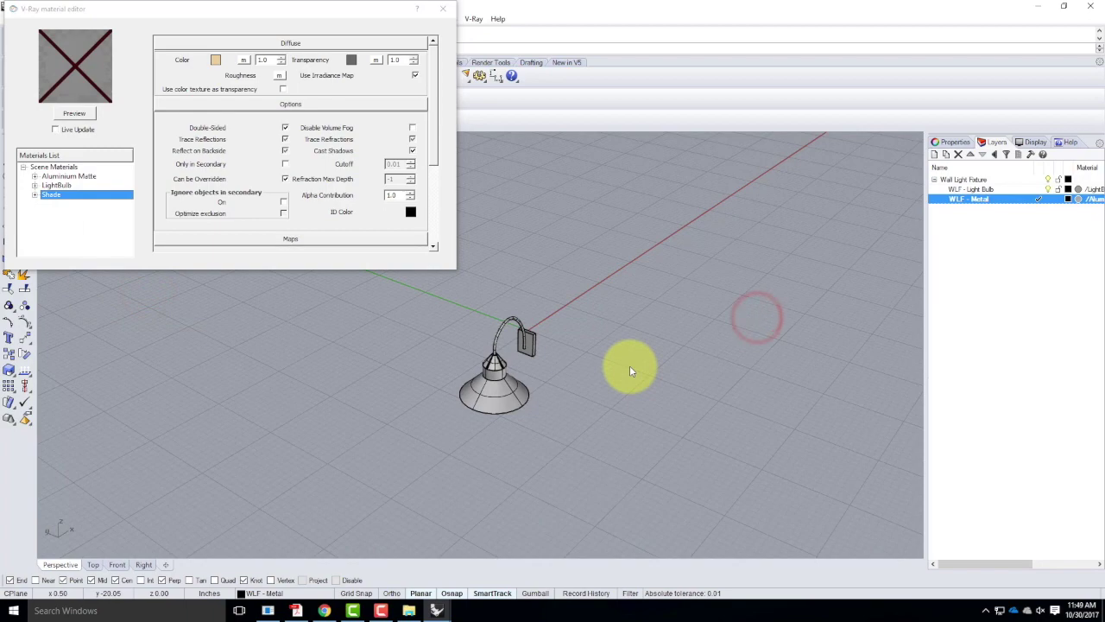
left_click(443, 11)
left_click(8, 18)
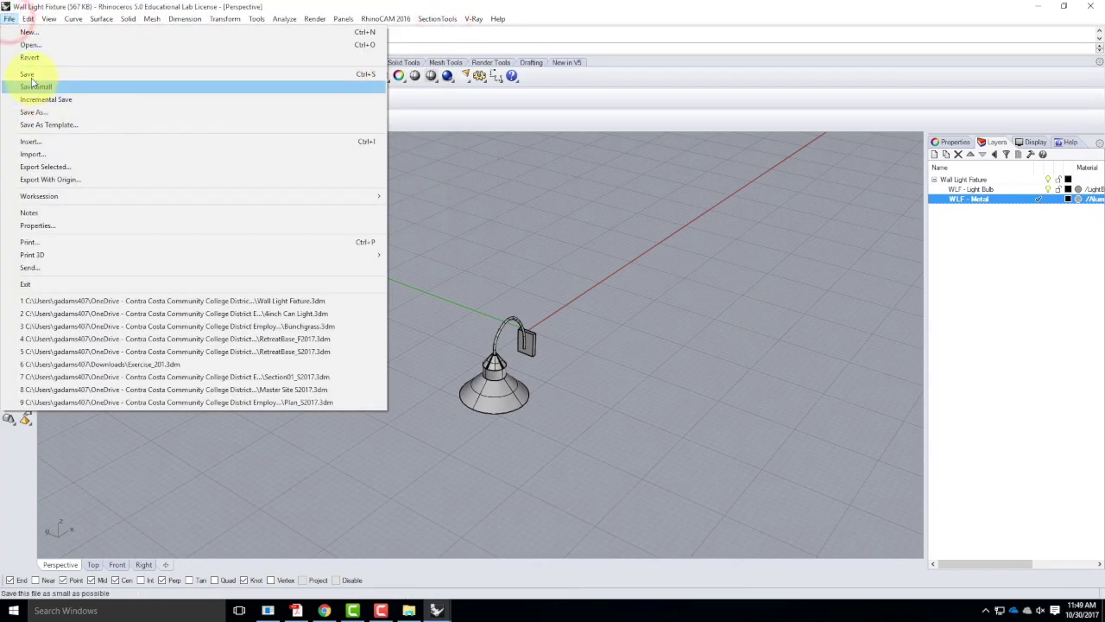
left_click(32, 84)
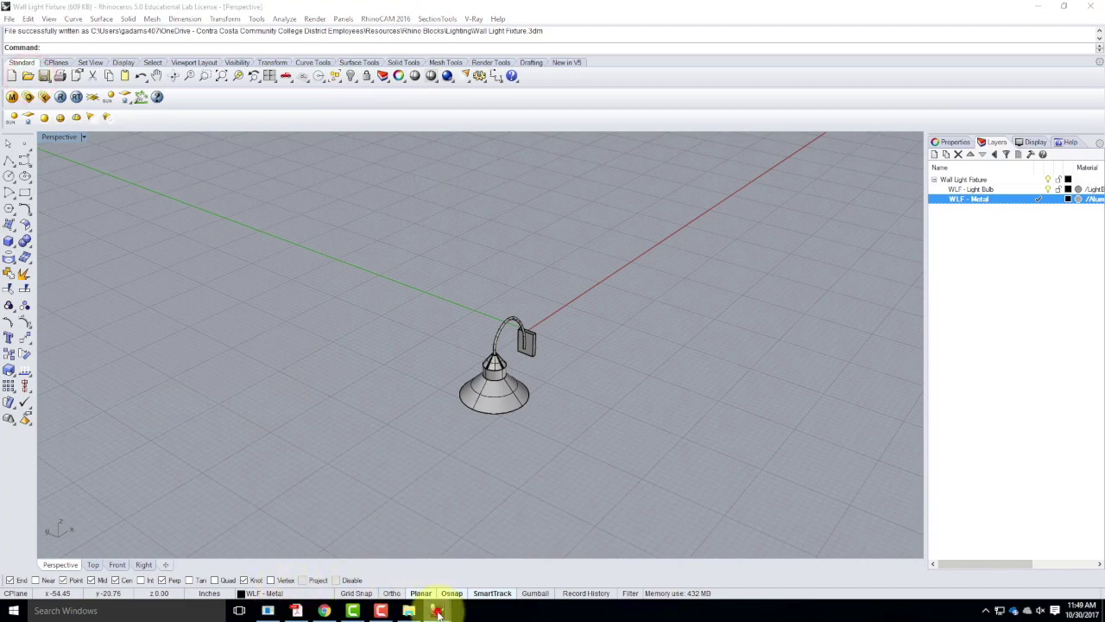
Switch to the SampleNightScene file and update the linked Wall Light Fixture block in the Block Manager
mouse_move(440, 607)
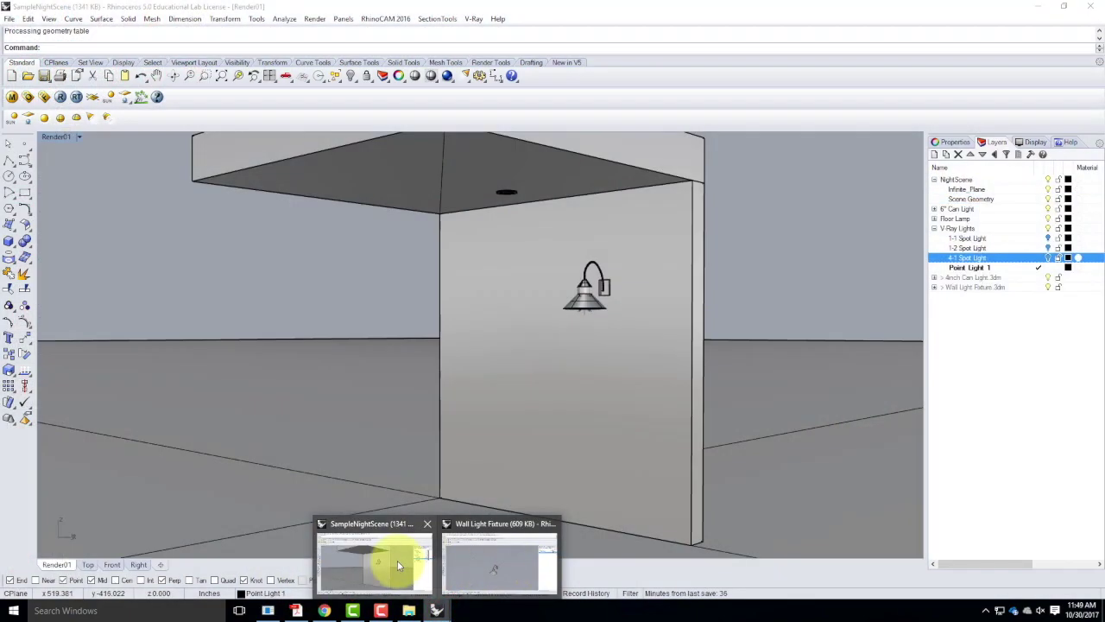
left_click(397, 565)
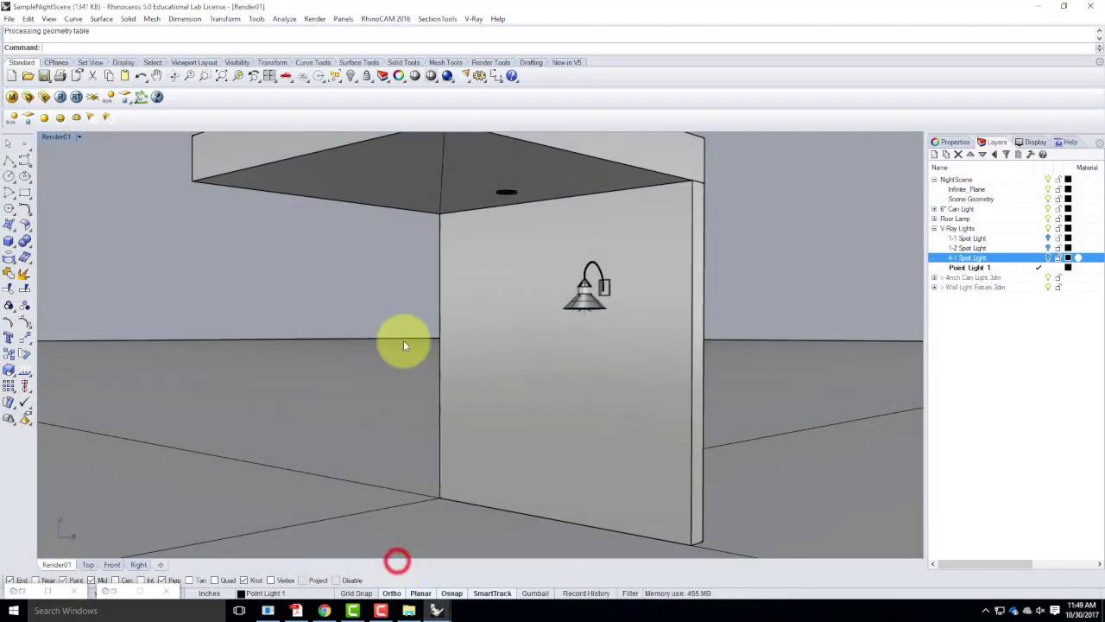
left_click(26, 19)
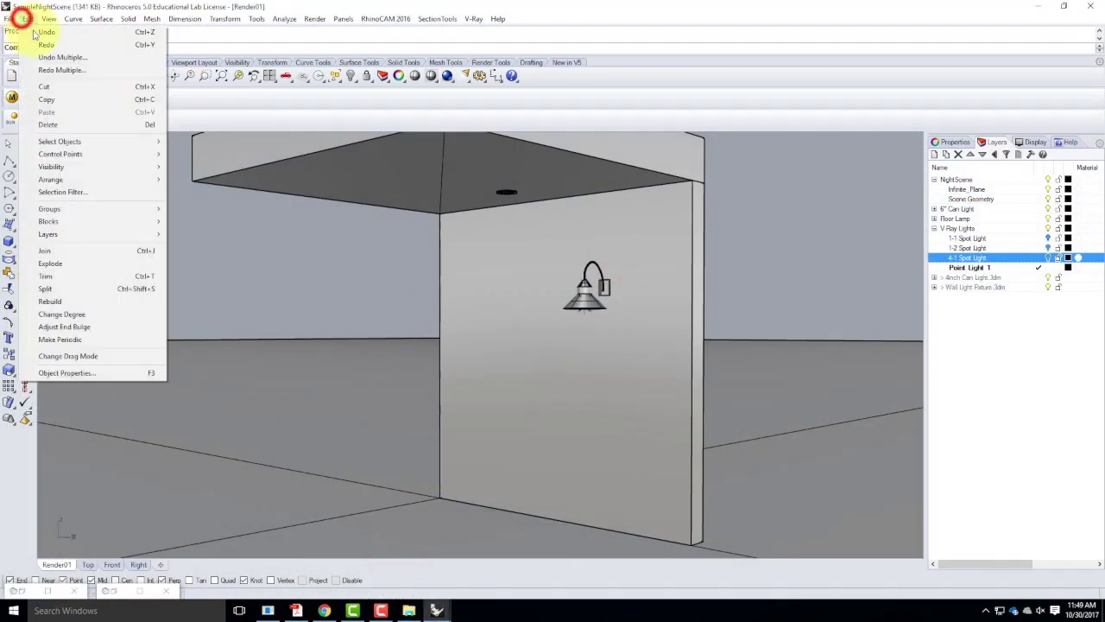
mouse_move(93, 226)
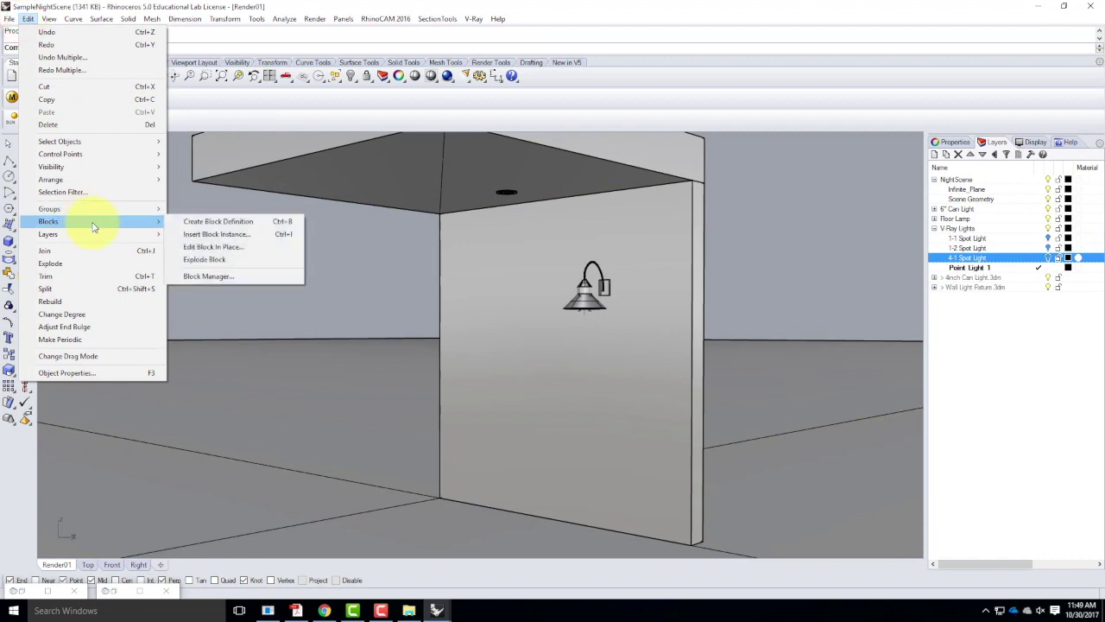
left_click(203, 276)
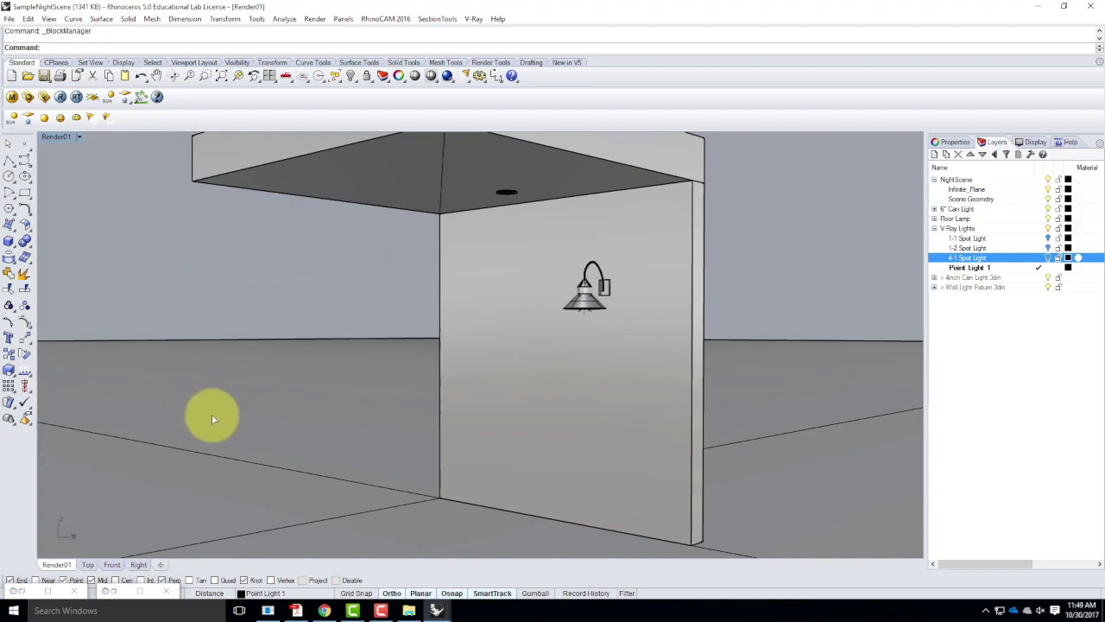
left_click(126, 591)
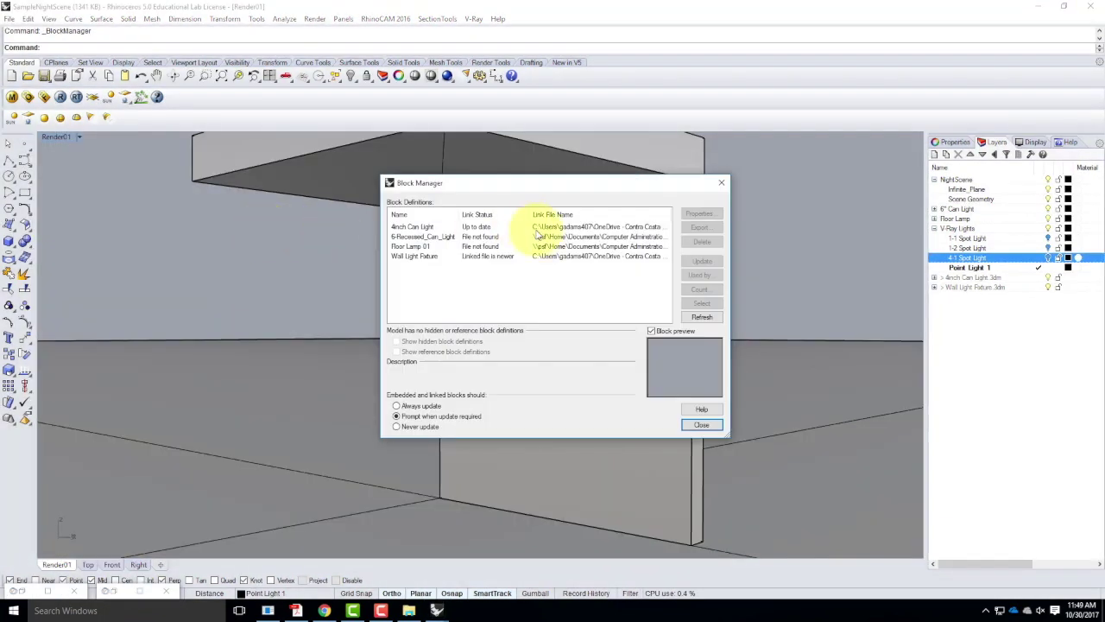
left_click(492, 257)
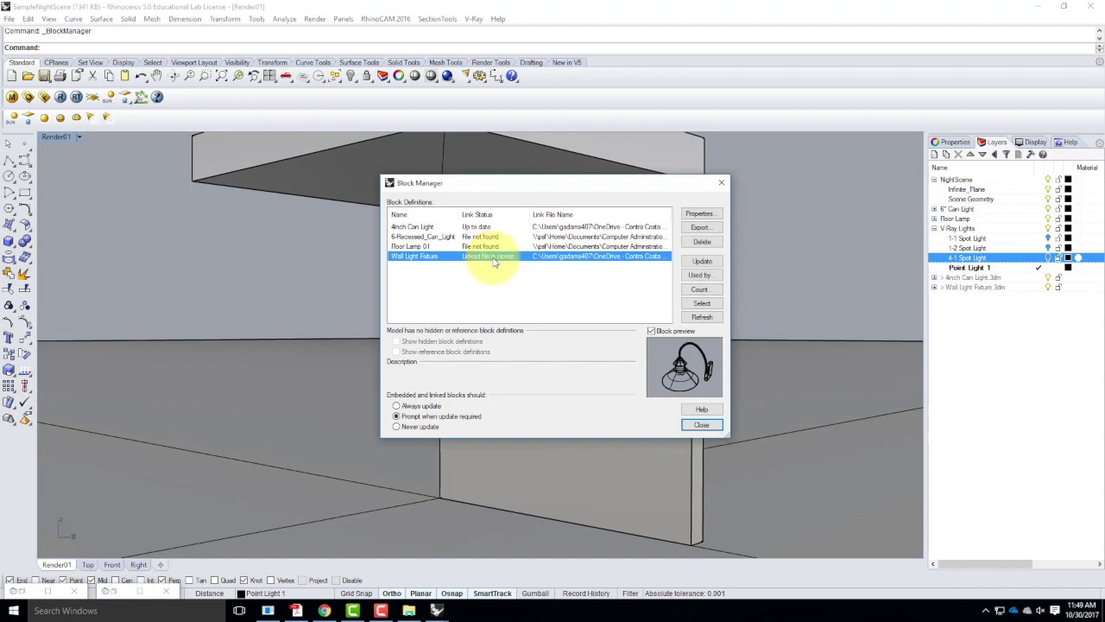
left_click(715, 261)
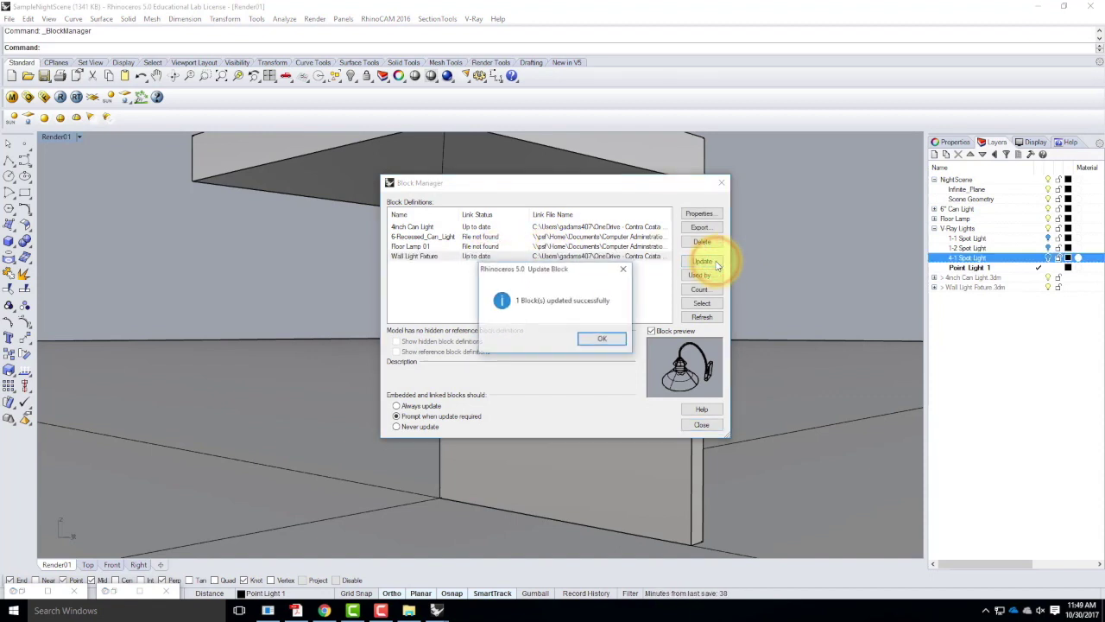
left_click(596, 339)
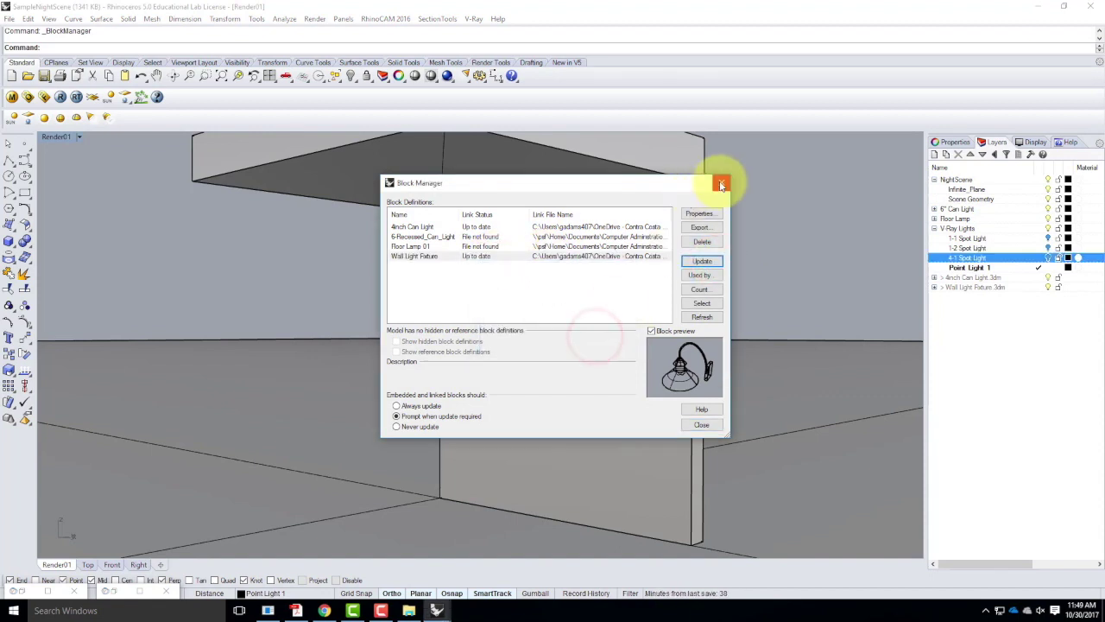
left_click(721, 182)
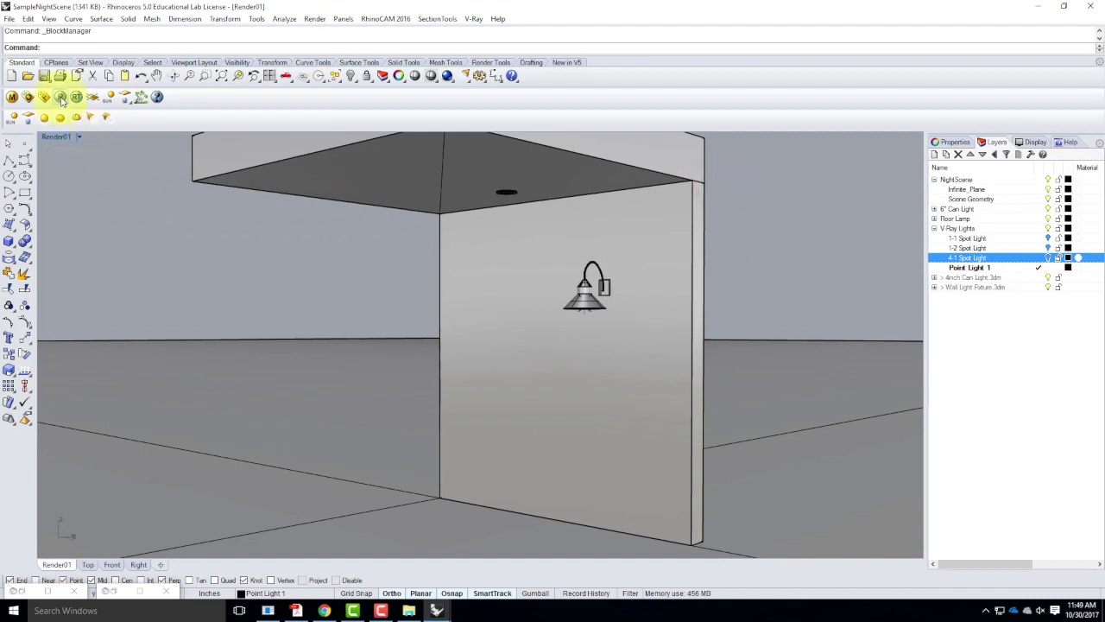
Set the intensity of the wall fixture's point light to 30 and render the Render01 view with V-Ray
left_click(586, 317)
left_click(629, 345)
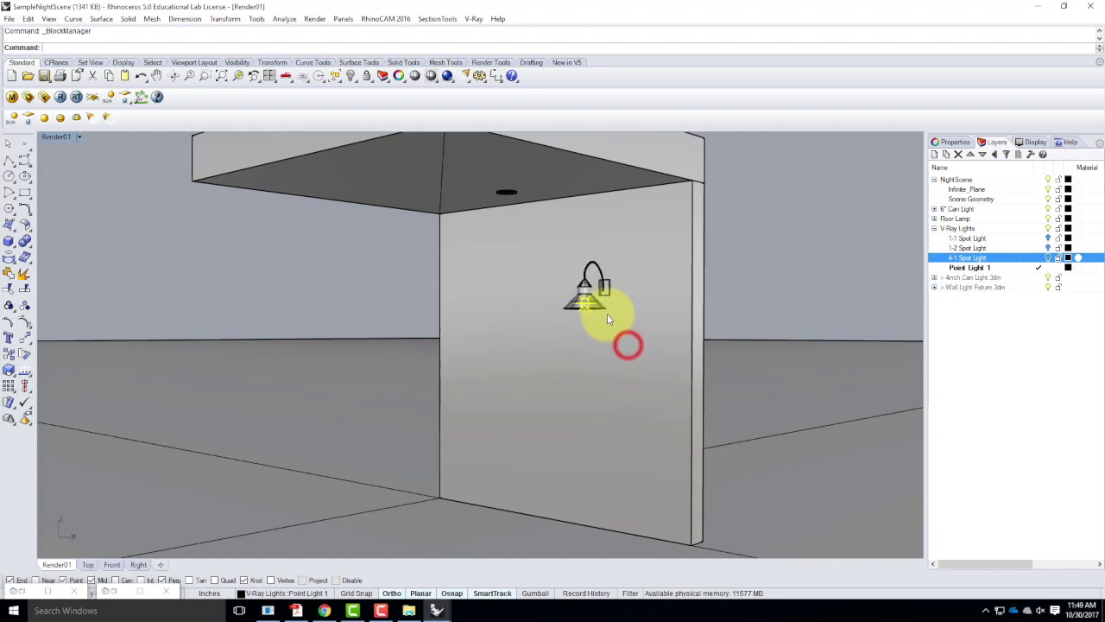
left_click(950, 142)
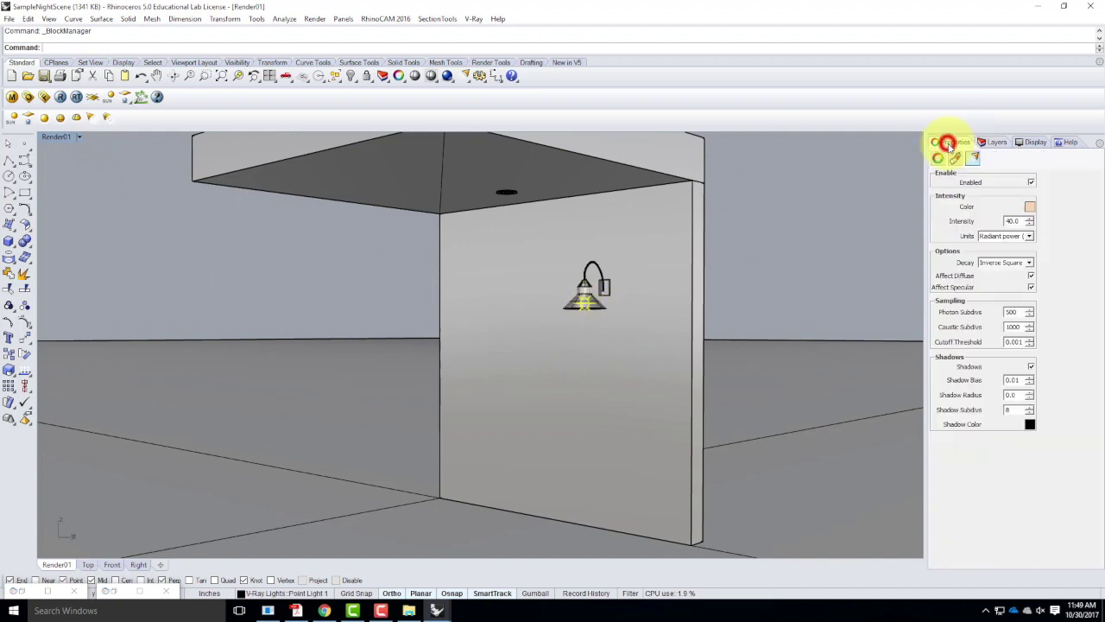
double_click(1017, 221)
type("30")
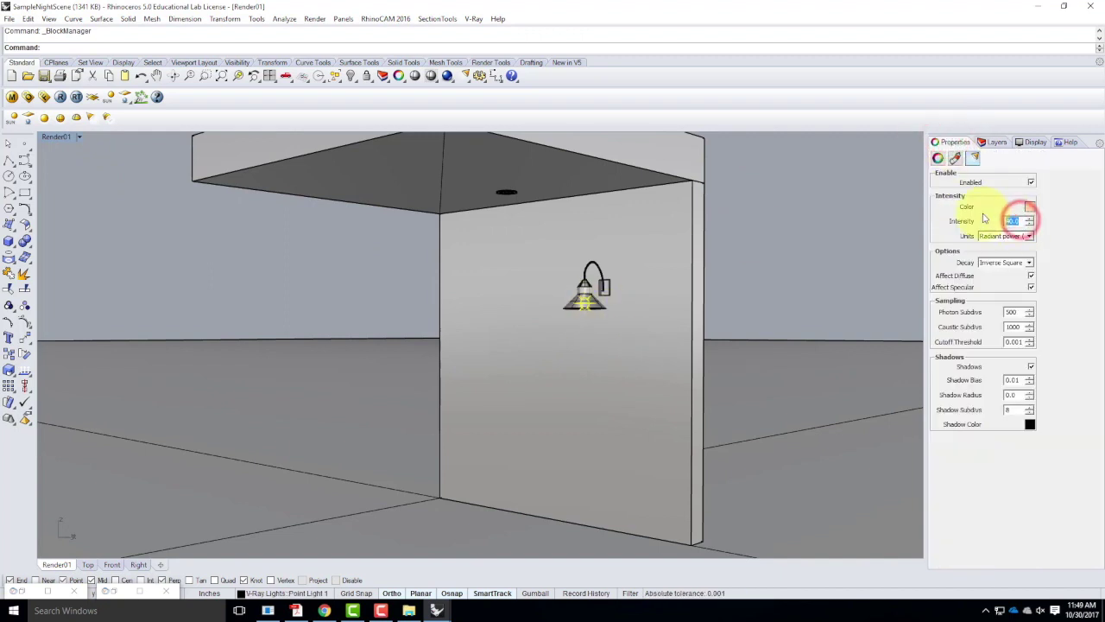
left_click(879, 253)
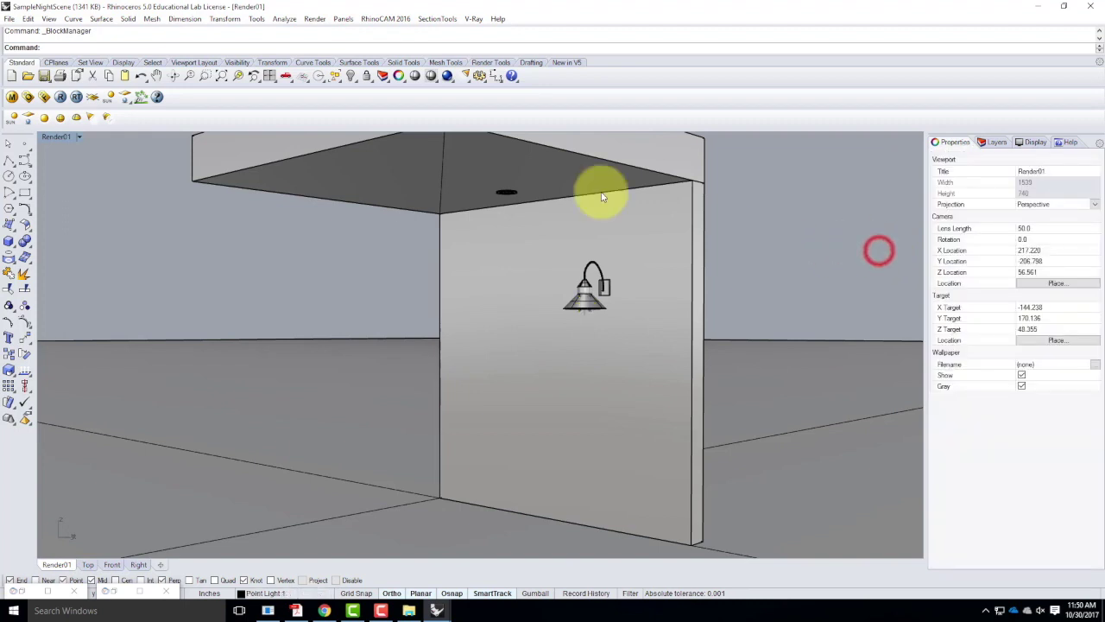
left_click(62, 97)
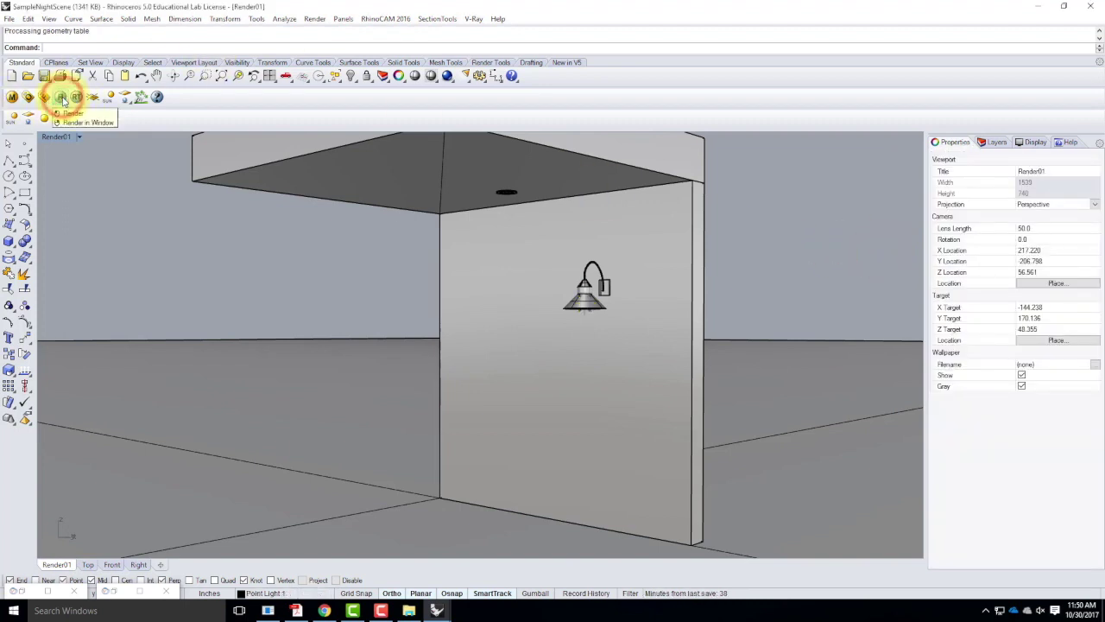
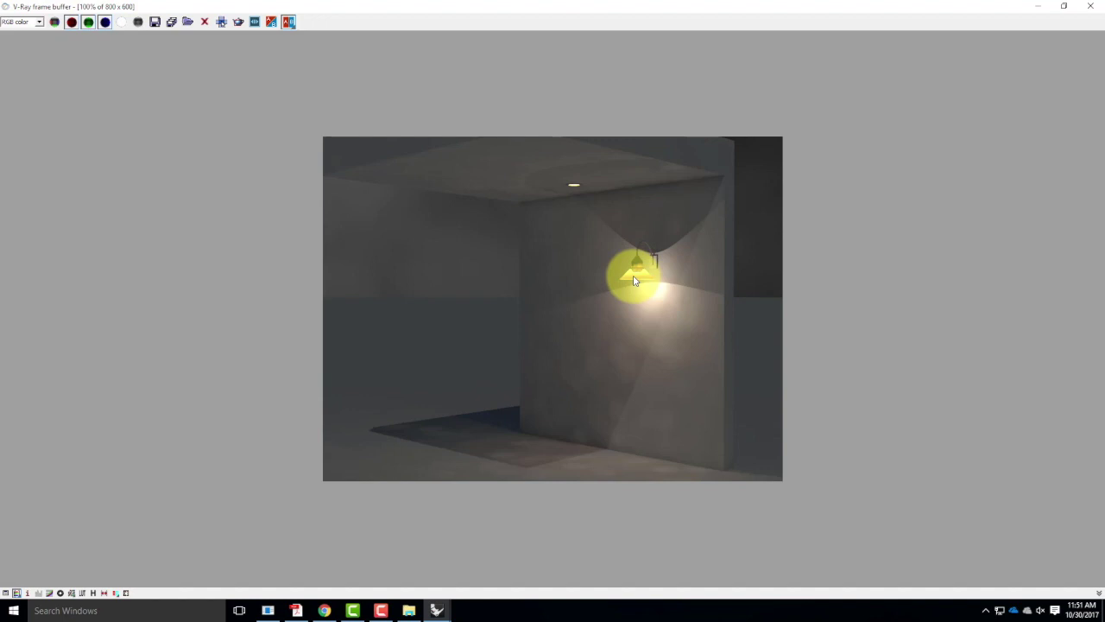
Minimize the render, return to the Wall Light Fixture file, select the lamp shade and reopen the V-Ray material editor
left_click(1041, 10)
left_click(586, 302)
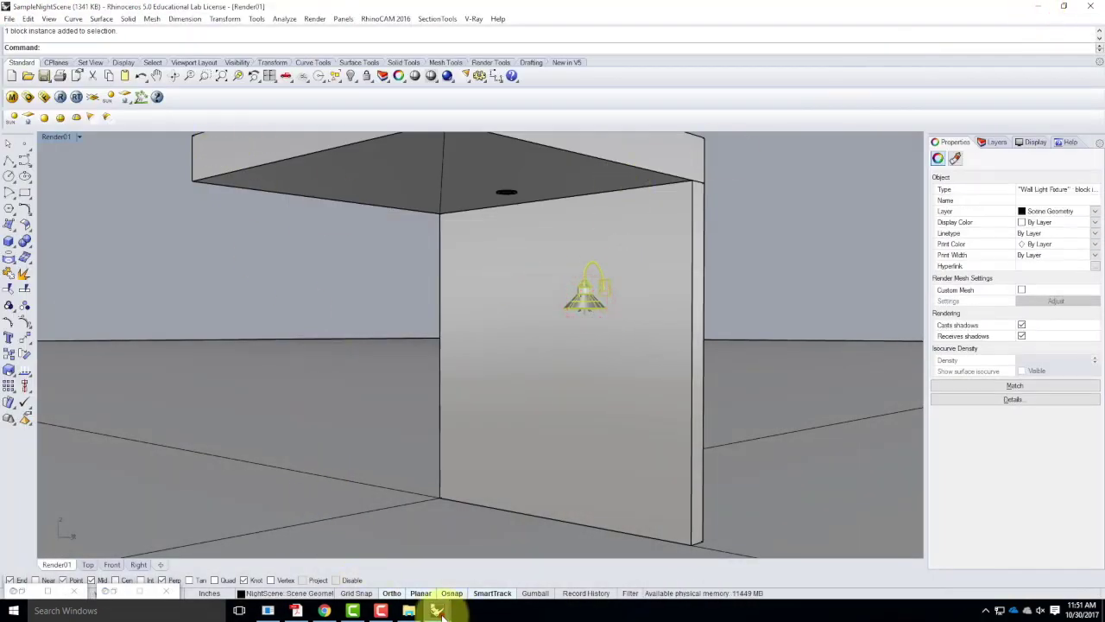
mouse_move(438, 610)
left_click(359, 566)
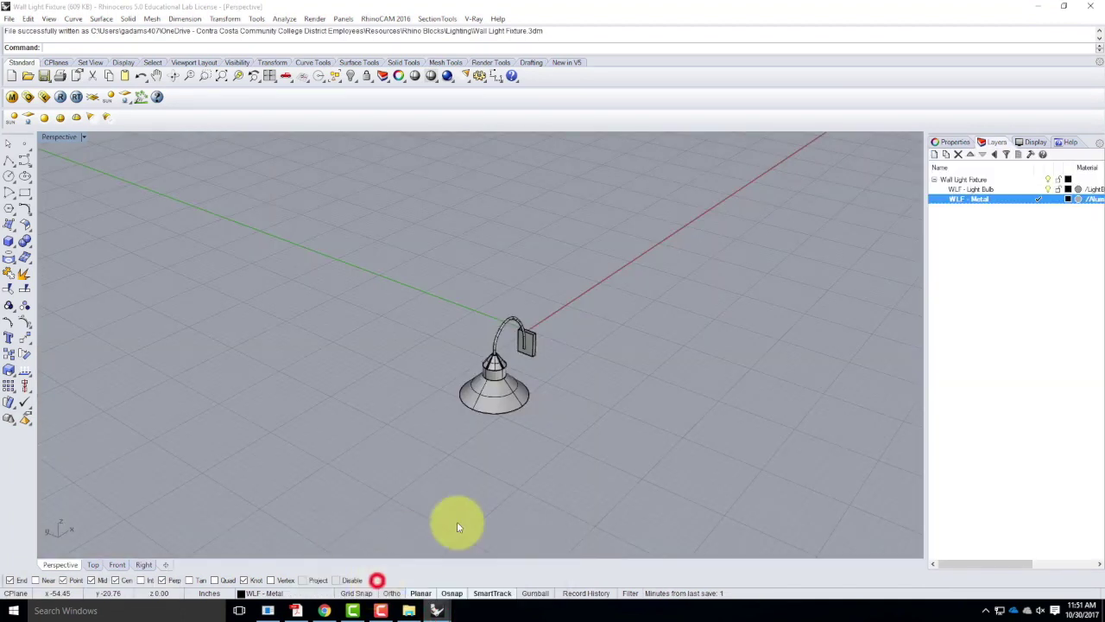
left_click(500, 400)
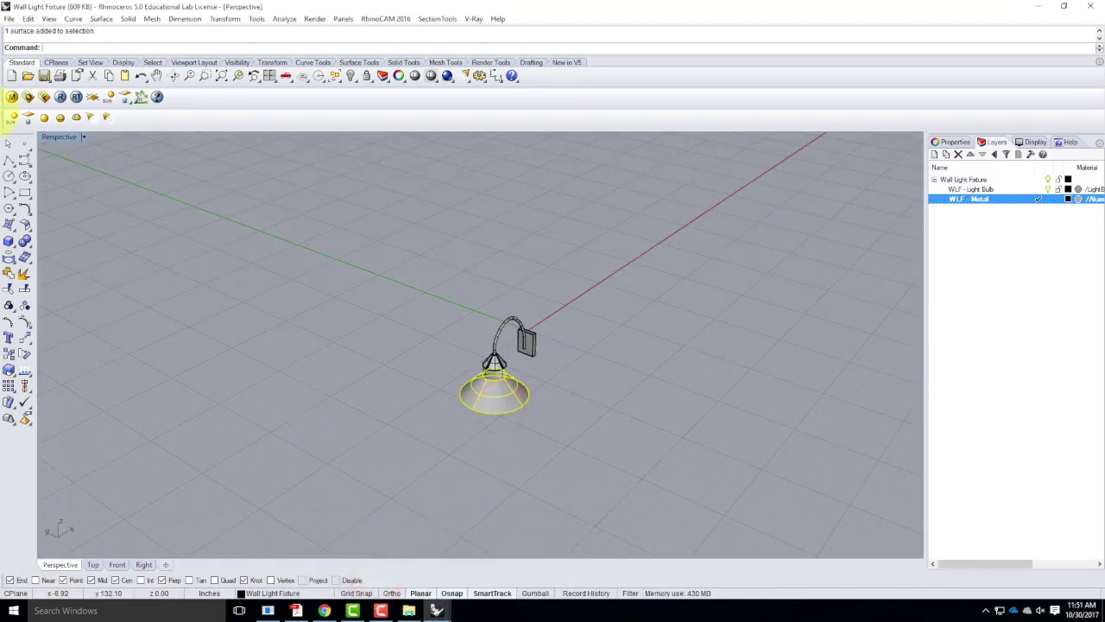
left_click(13, 99)
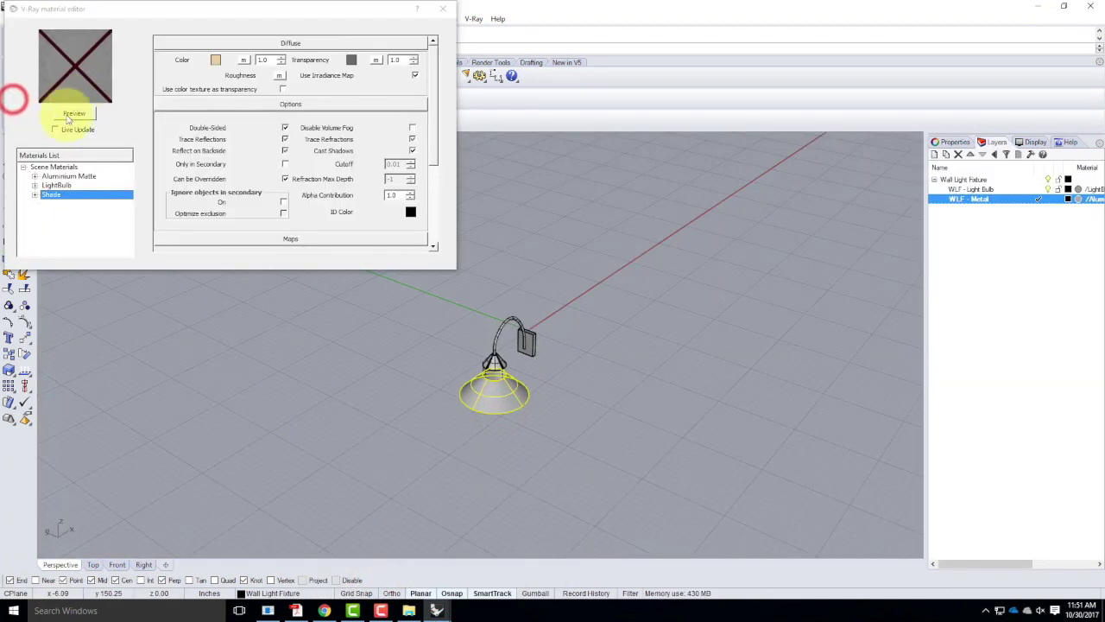
Load the Screen - Round Holes - Matte material from the Metal Screens folder into the scene materials
left_click(63, 176)
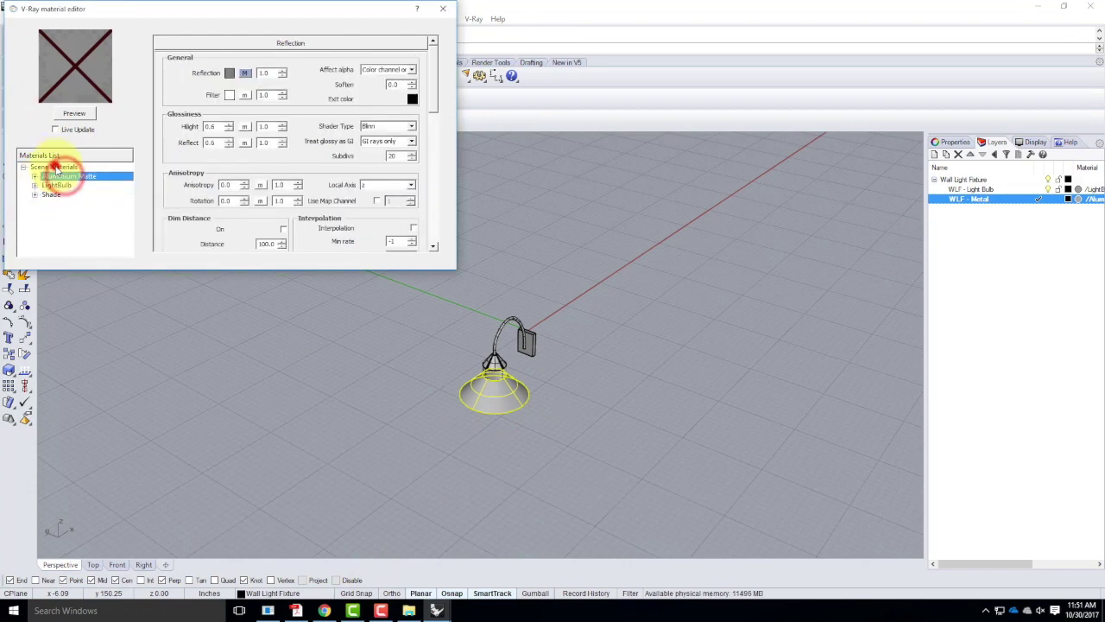
left_click(54, 167)
right_click(54, 166)
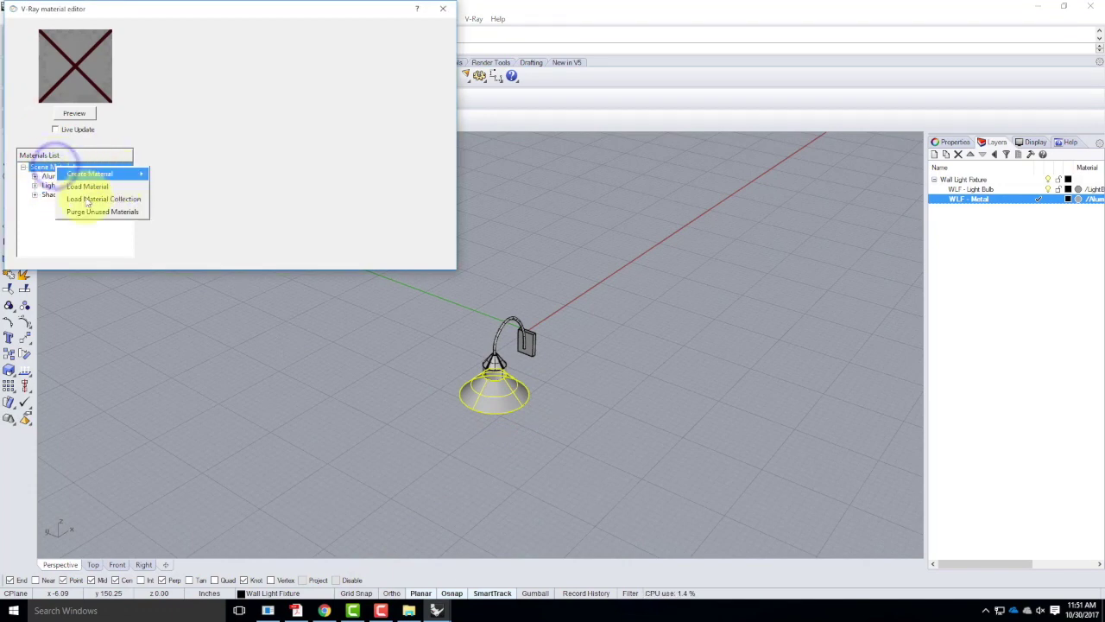
left_click(88, 189)
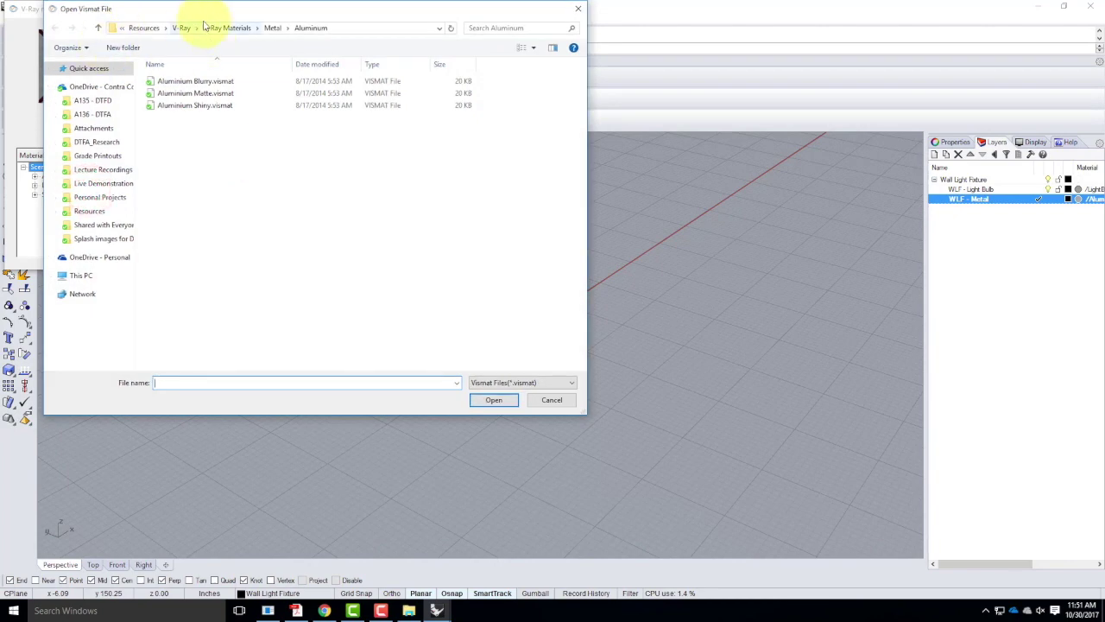
left_click(274, 27)
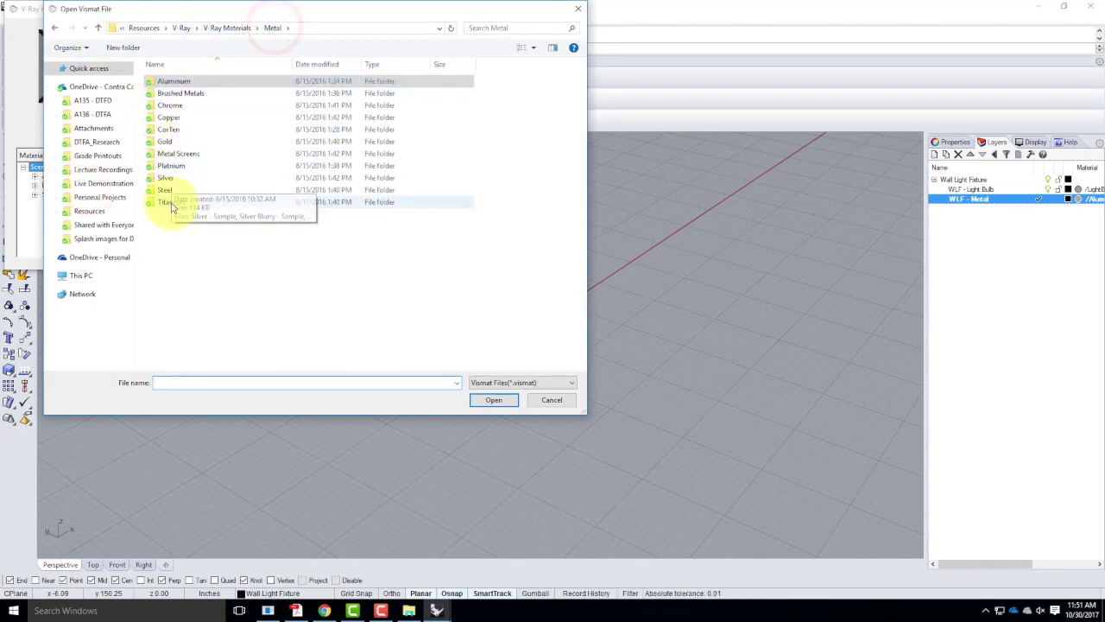
double_click(191, 156)
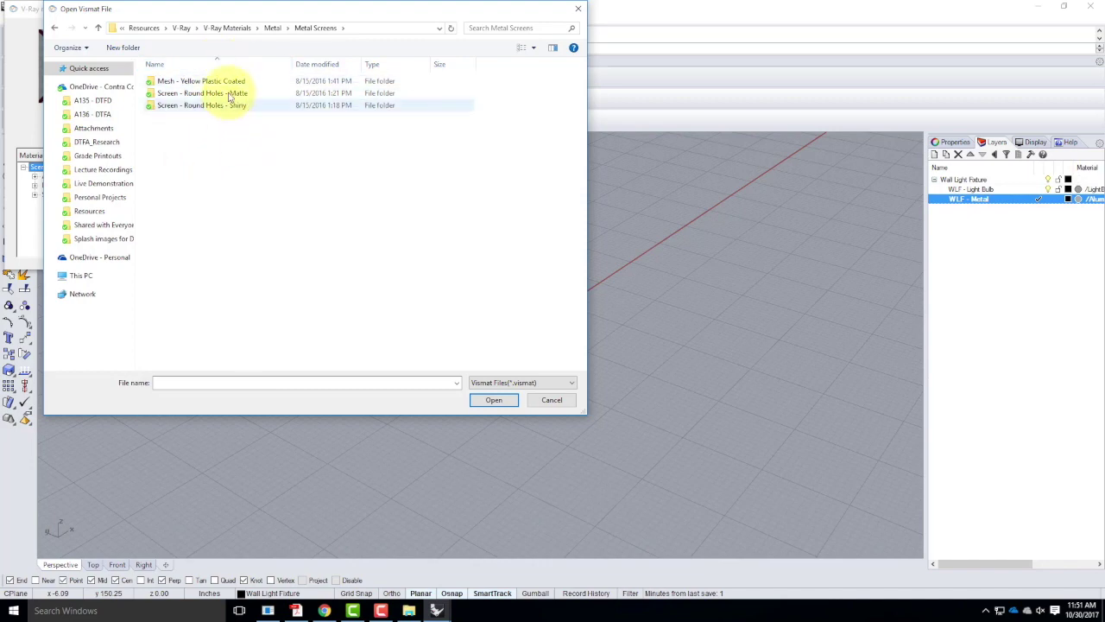
double_click(226, 93)
double_click(228, 81)
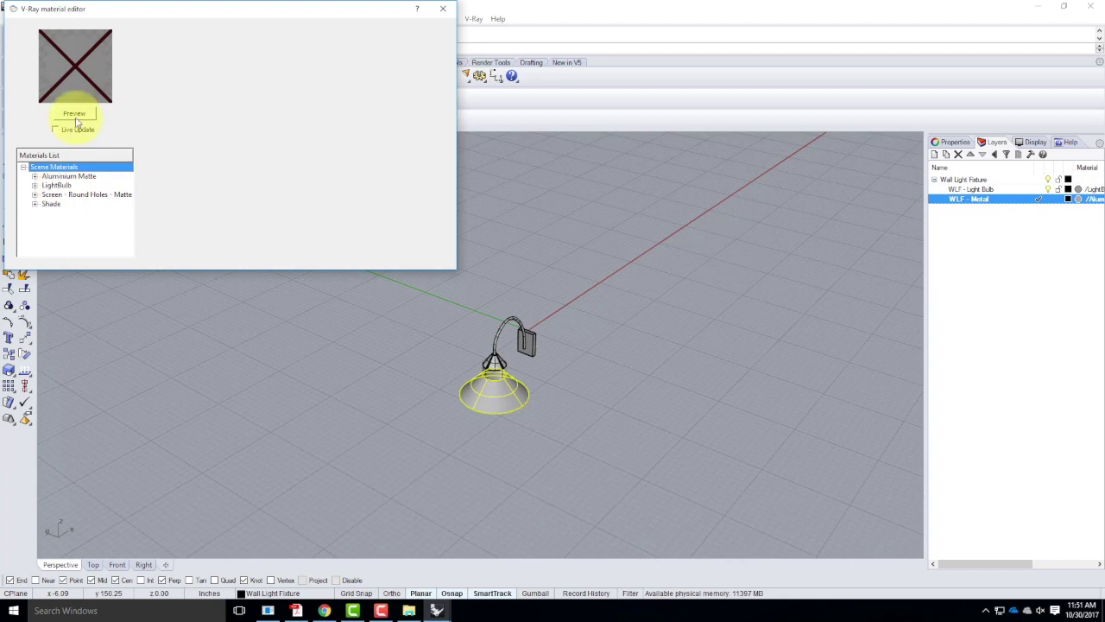
Preview the Screen - Round Holes - Matte material and apply it to the selected lamp shade
left_click(76, 115)
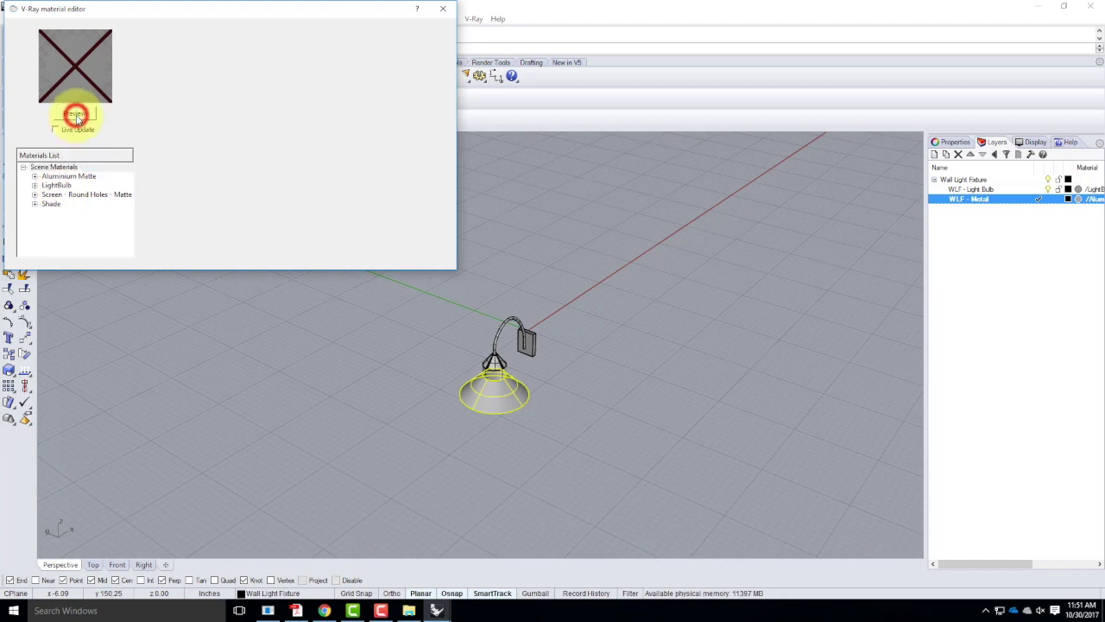
left_click(67, 177)
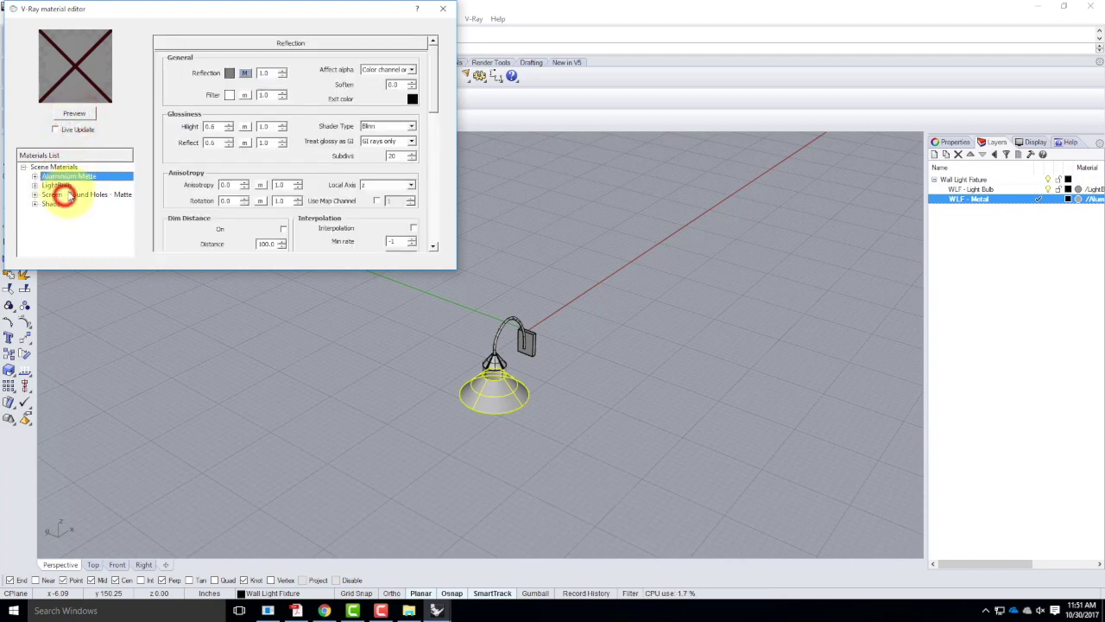
left_click(67, 194)
left_click(76, 114)
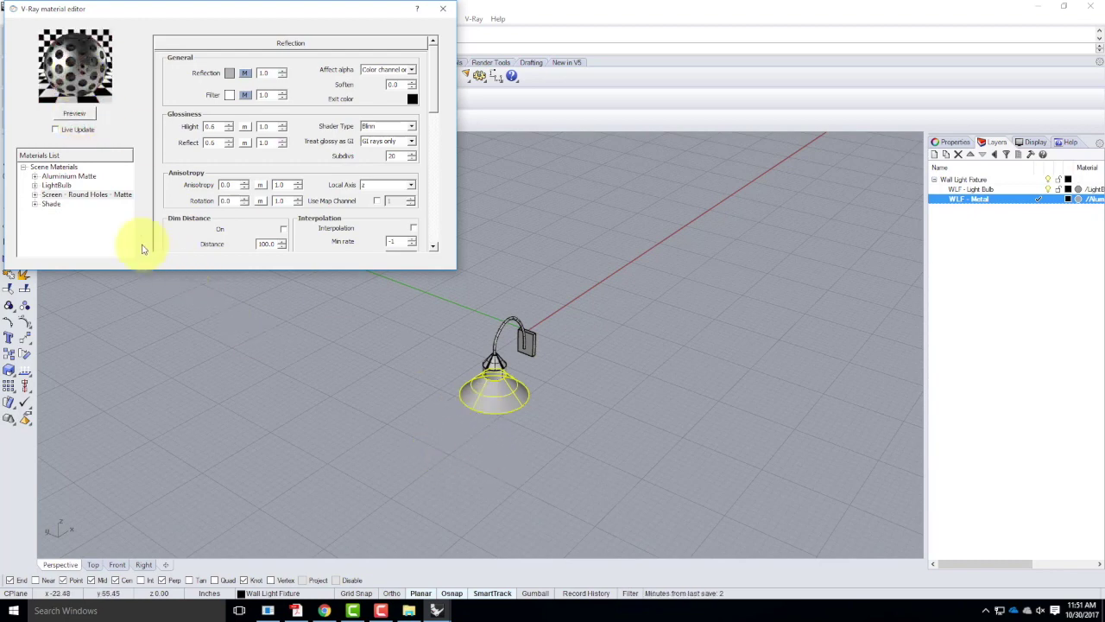
right_click(70, 195)
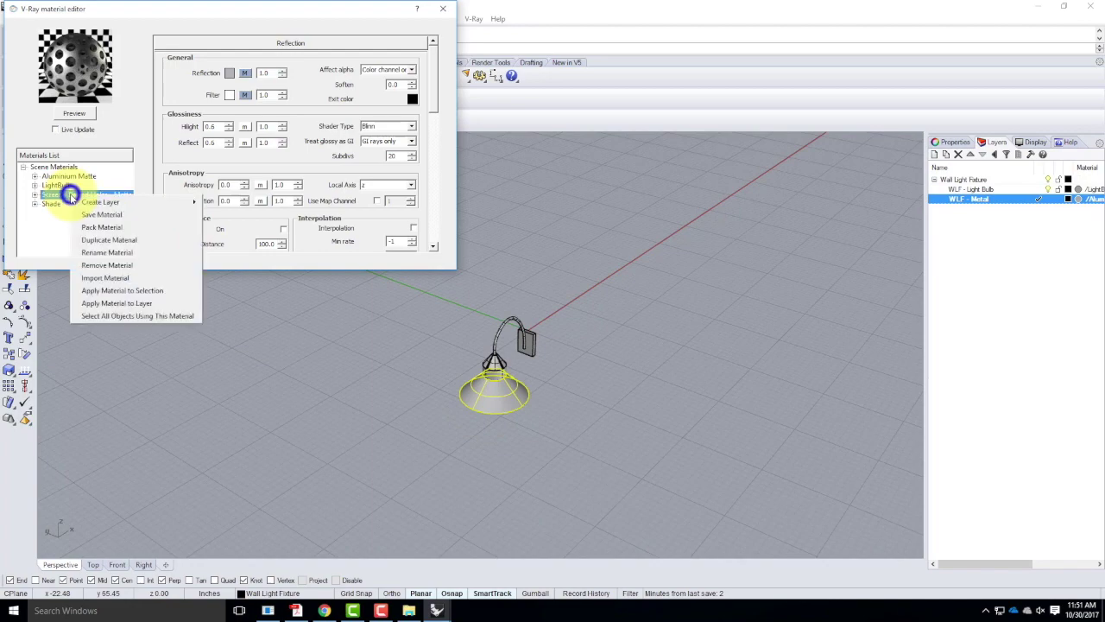
left_click(133, 292)
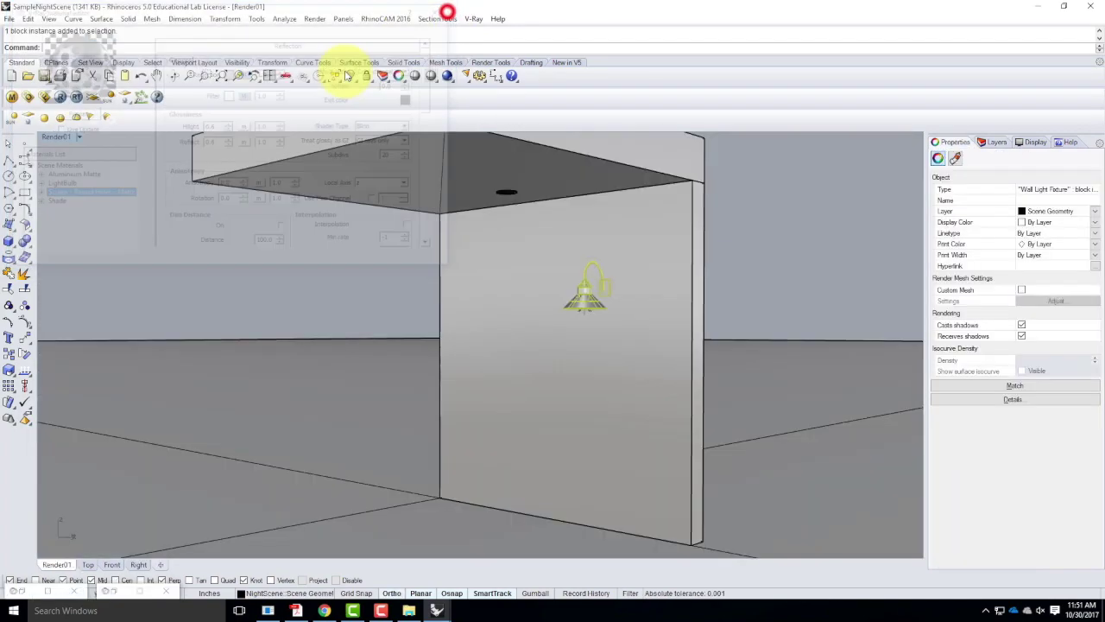
Save the SampleNightScene file and check the Wall Light Fixture block's link status in the Block Manager
left_click(9, 19)
left_click(47, 76)
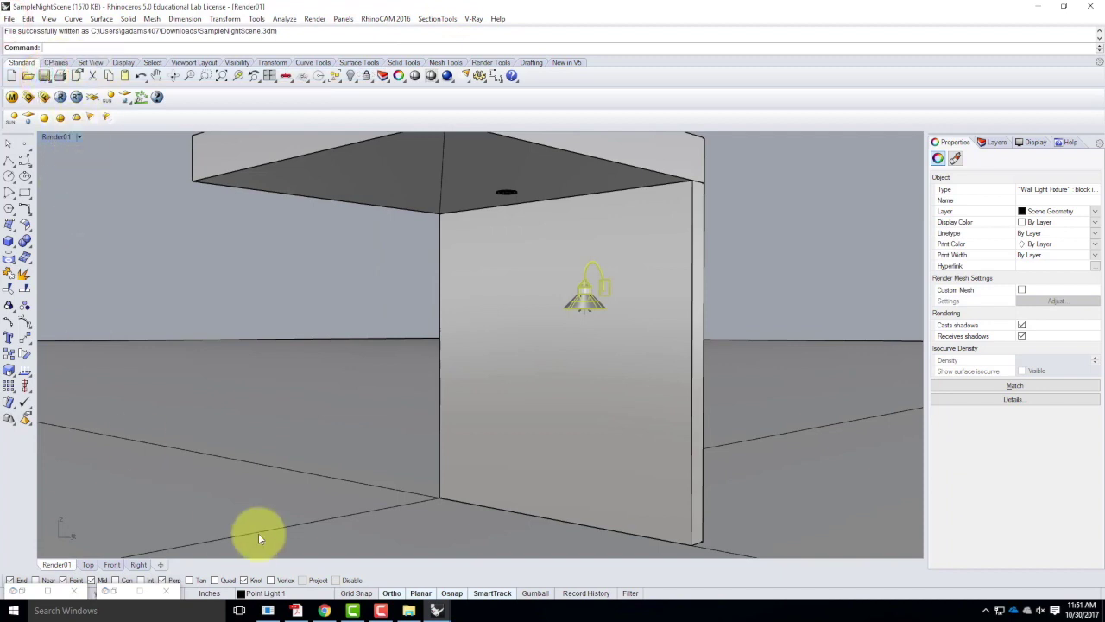
left_click(29, 18)
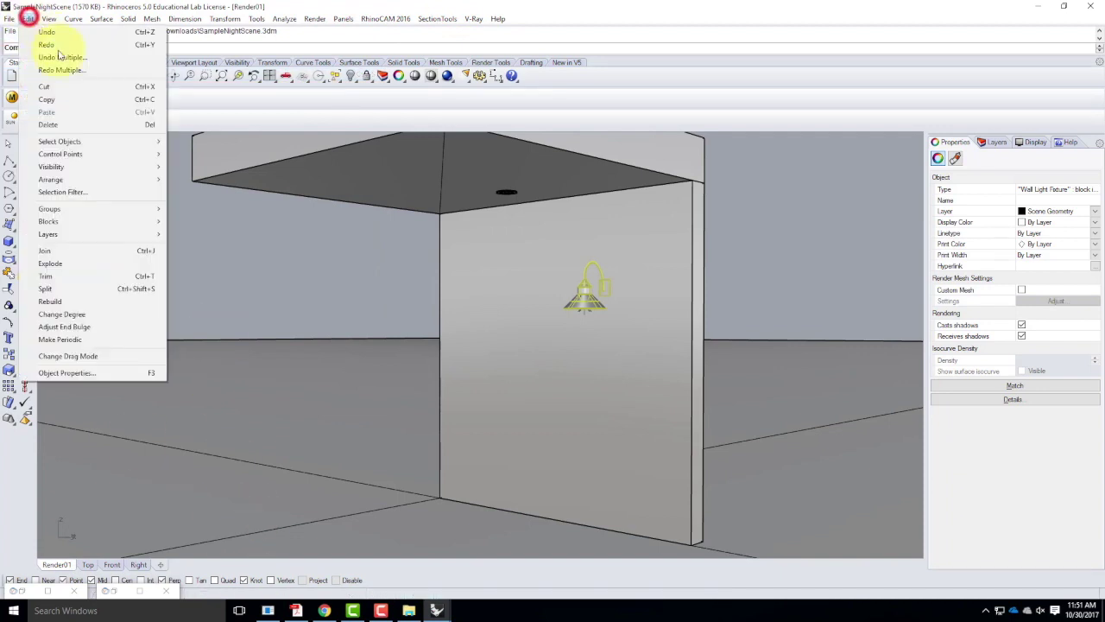
mouse_move(76, 223)
left_click(220, 275)
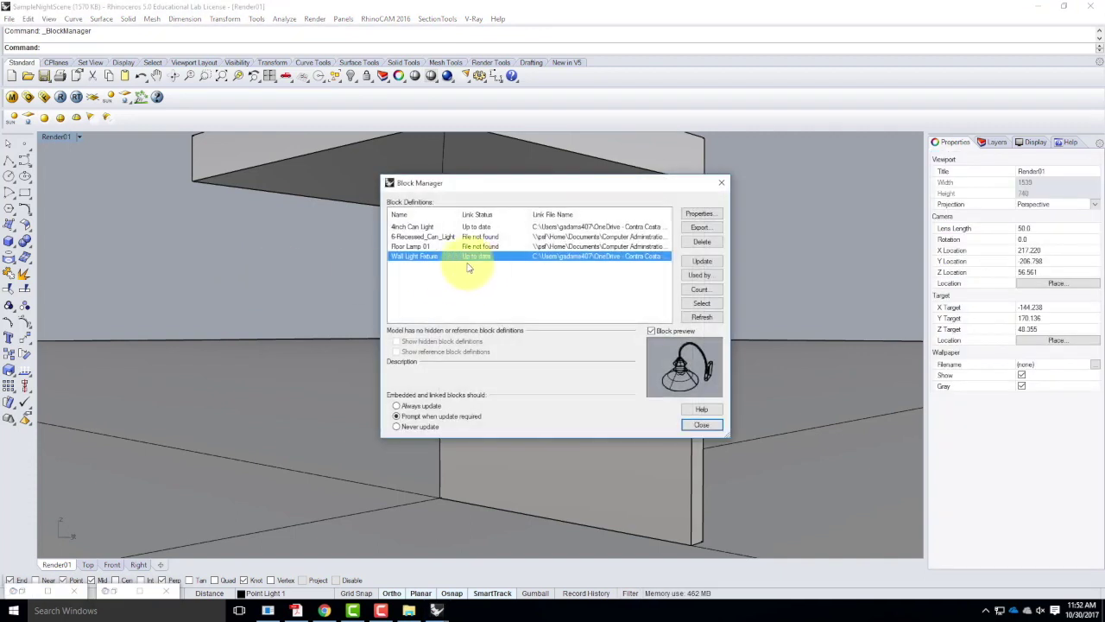
Switch back to the Wall Light Fixture file and save it
left_click(435, 609)
left_click(367, 565)
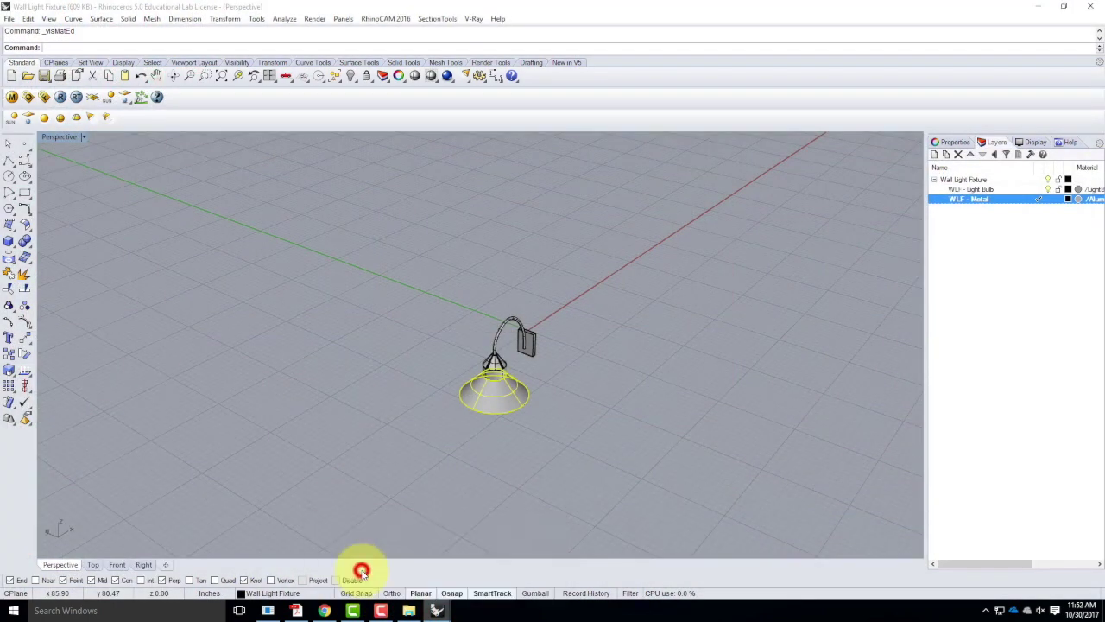
left_click(9, 18)
left_click(26, 76)
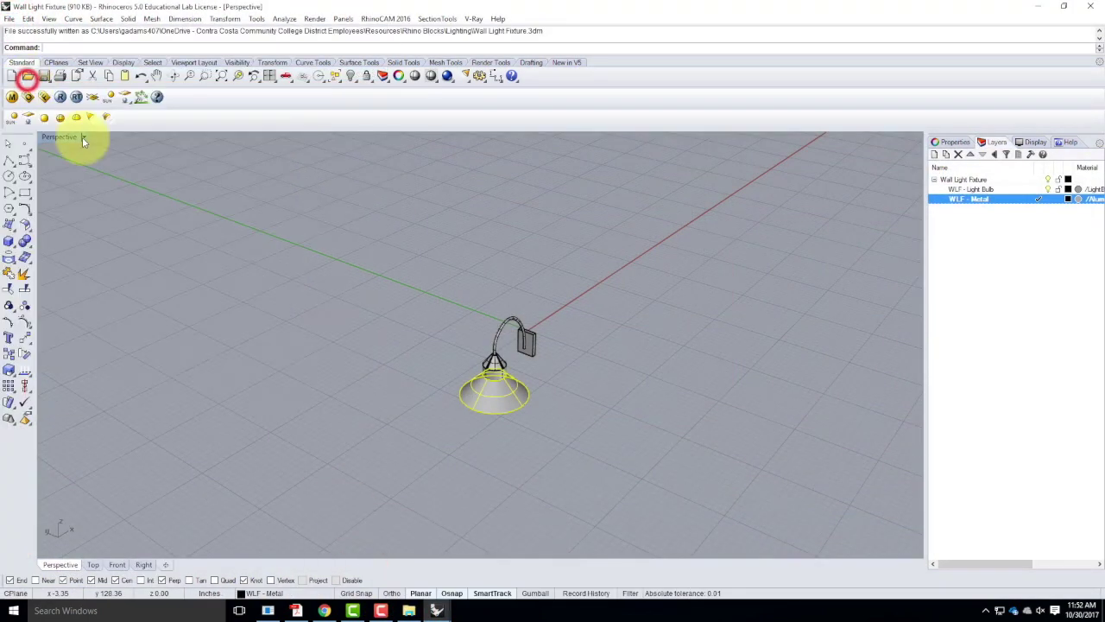
Return to SampleNightScene, reopen the Block Manager and update the linked Wall Light Fixture block
mouse_move(438, 611)
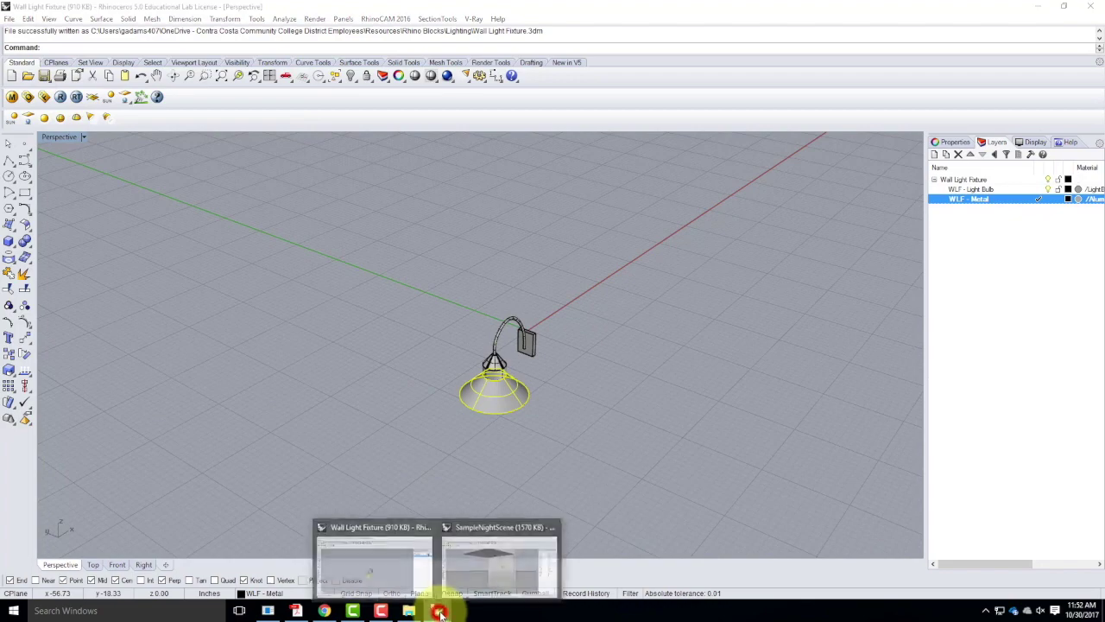
left_click(504, 561)
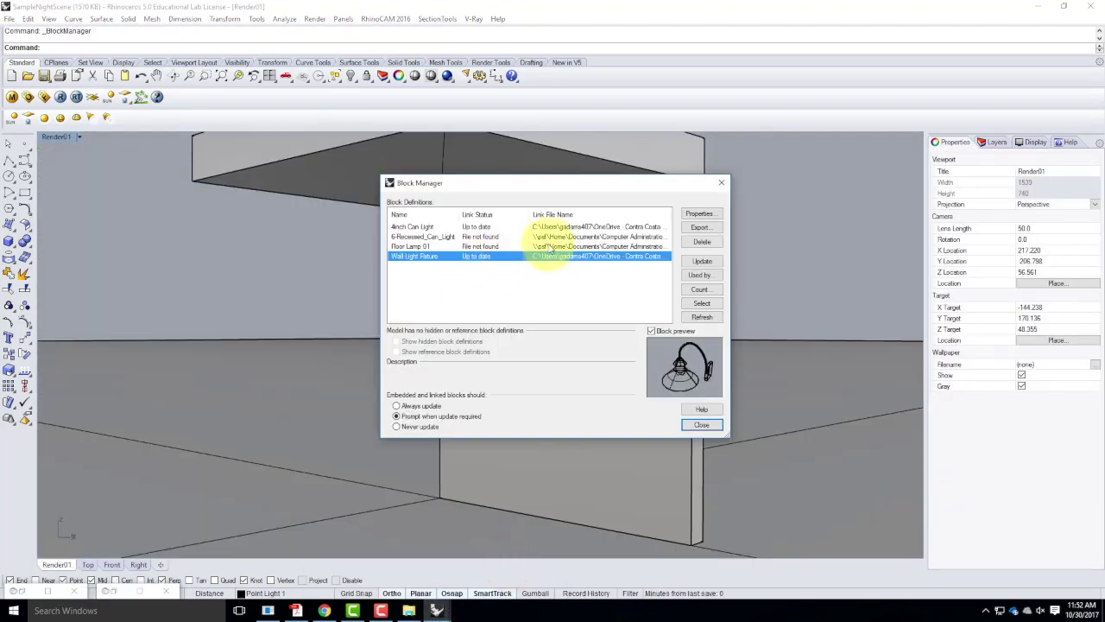
left_click(721, 182)
left_click(26, 18)
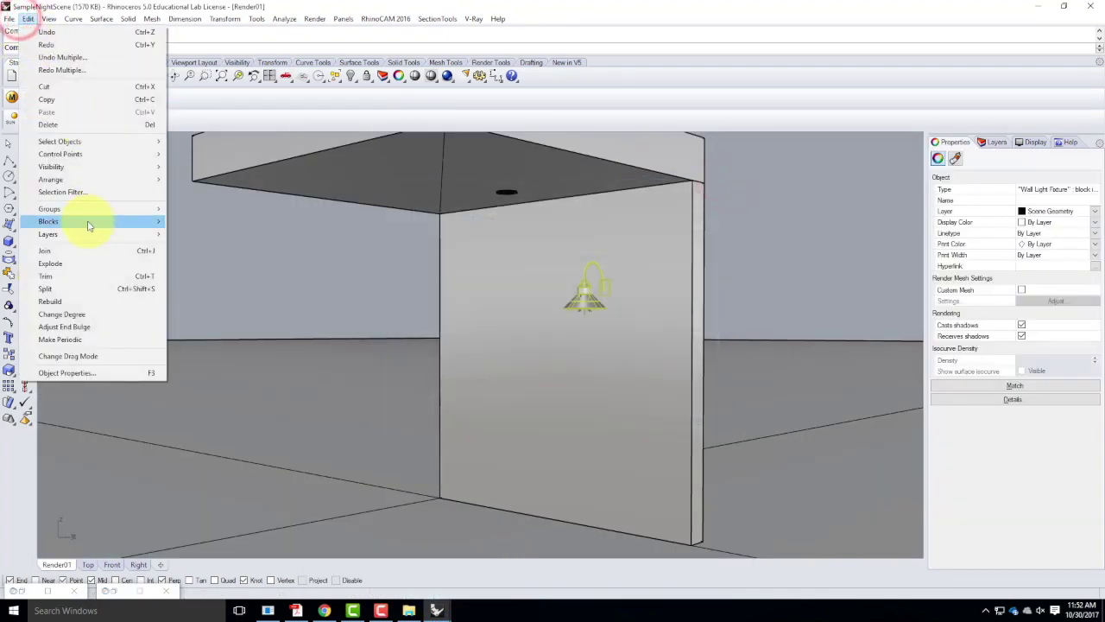
mouse_move(87, 220)
left_click(206, 272)
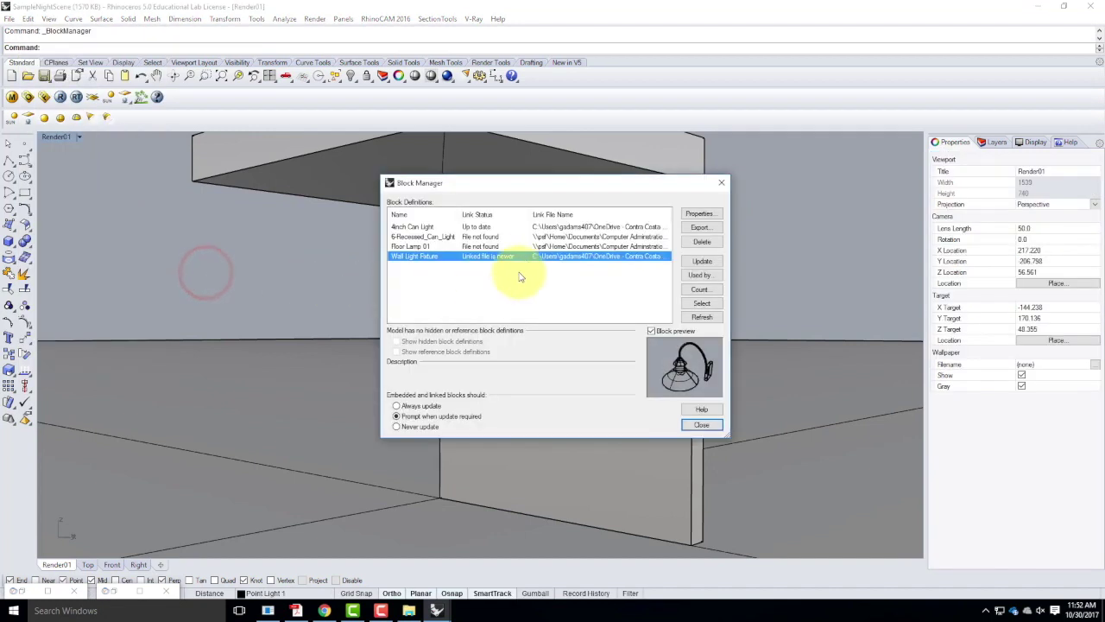
left_click(704, 261)
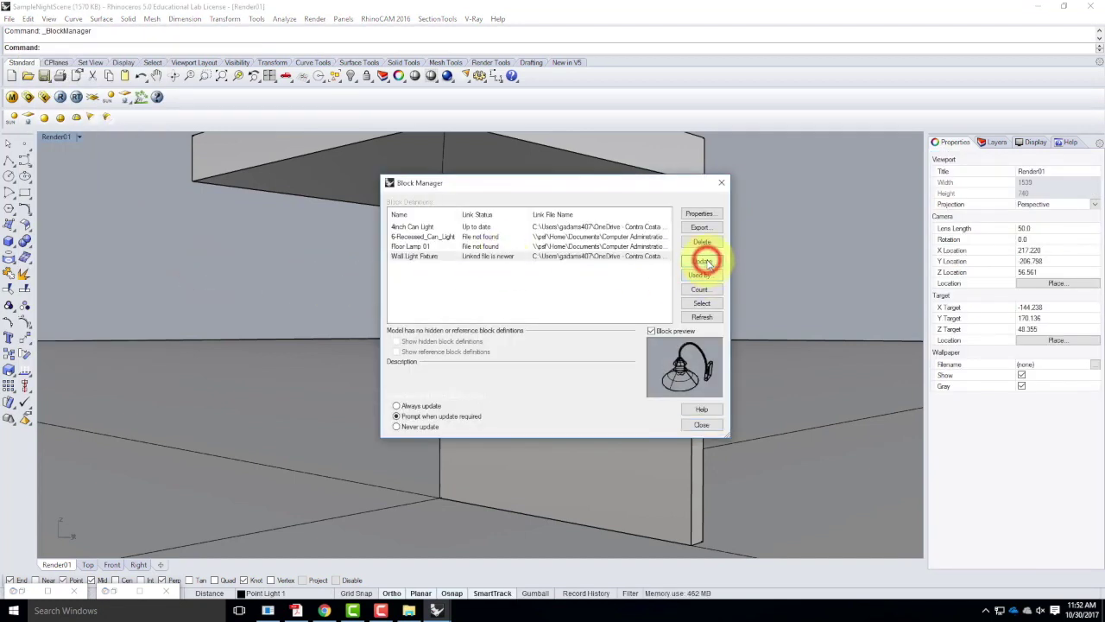
left_click(591, 339)
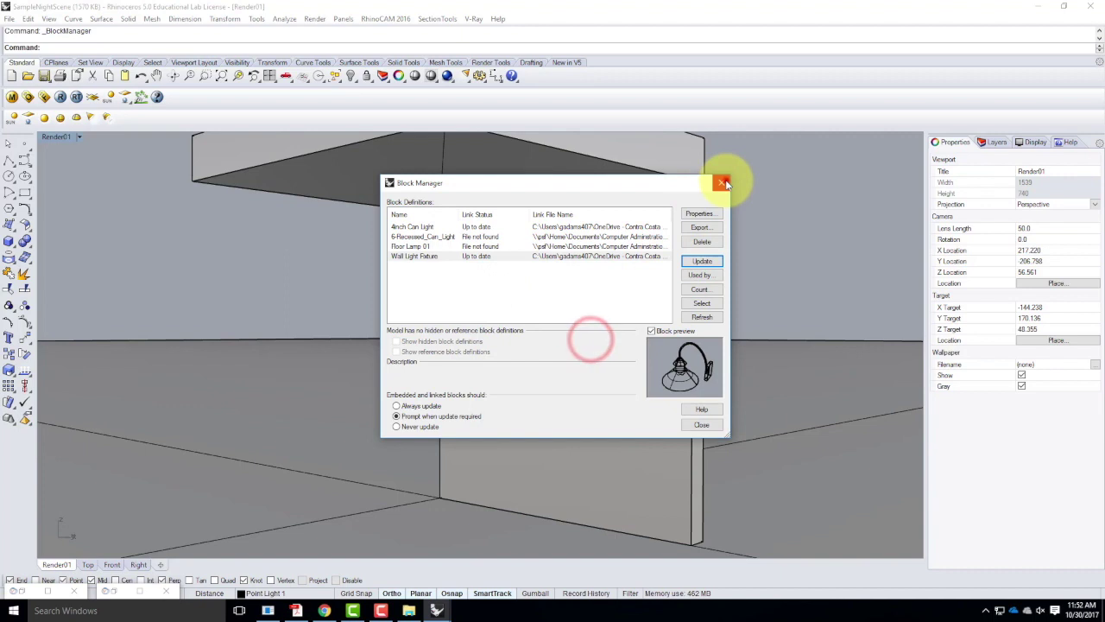
left_click(721, 184)
Render the Render01 view with V-Ray and minimize the frame buffer after viewing the result
left_click(59, 97)
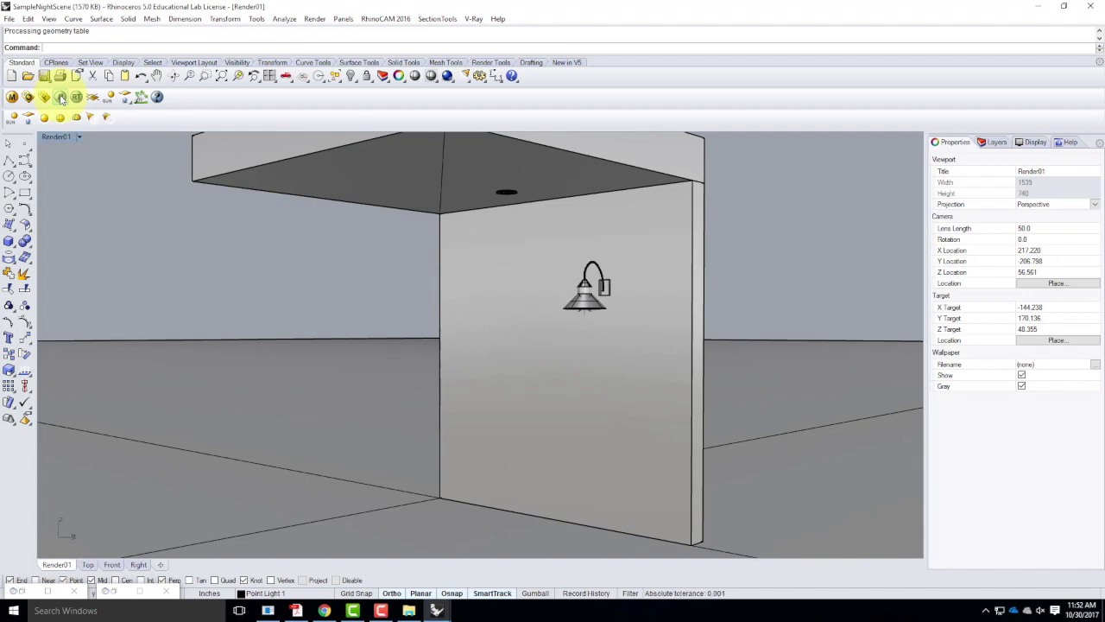
left_click(141, 595)
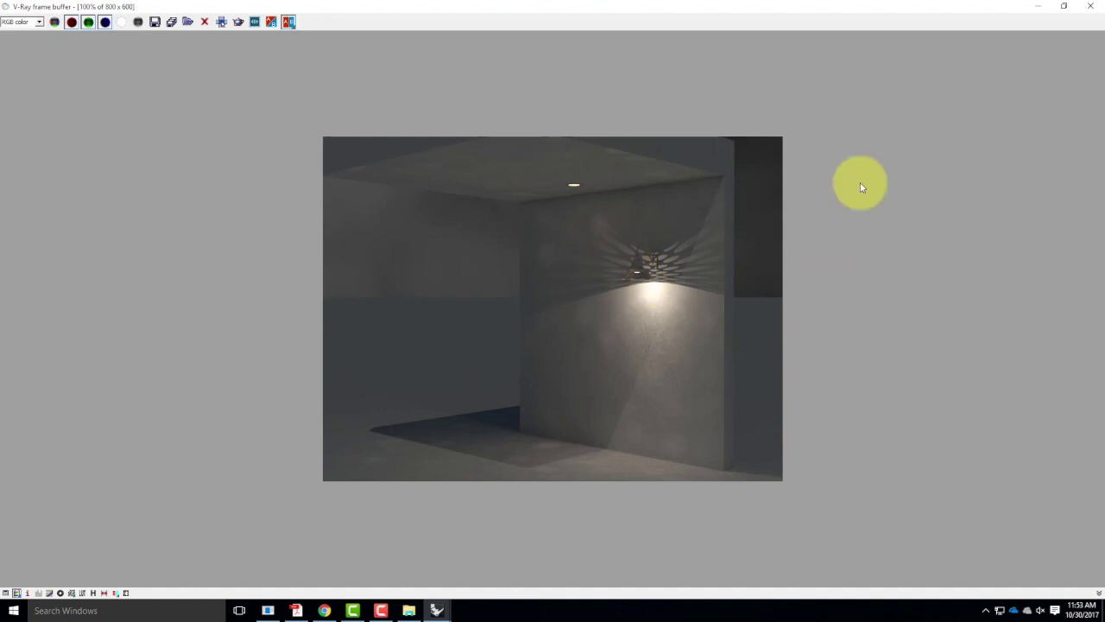
left_click(1041, 7)
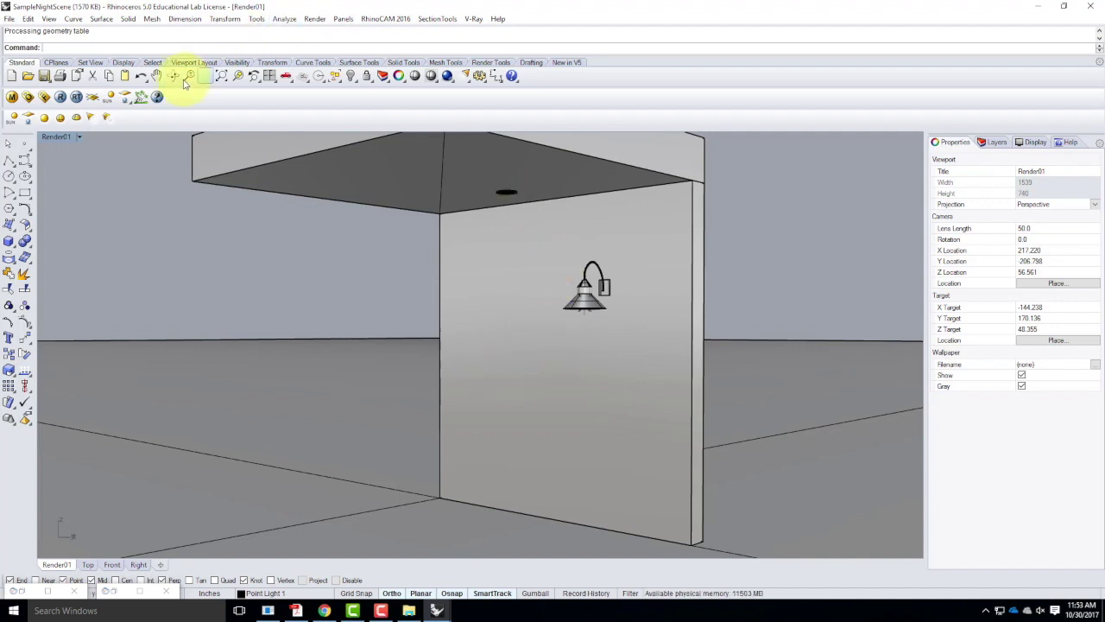
From the Wall Light Fixture window, create a new file with the Large Objects - Inches template and maximize the Perspective viewport
mouse_move(436, 611)
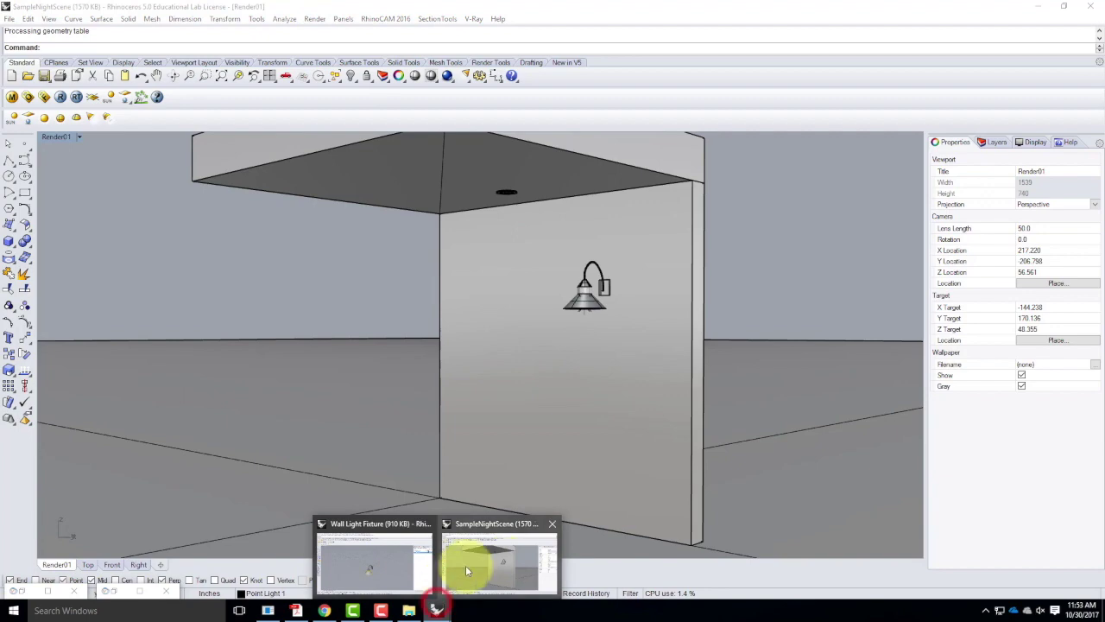
left_click(381, 560)
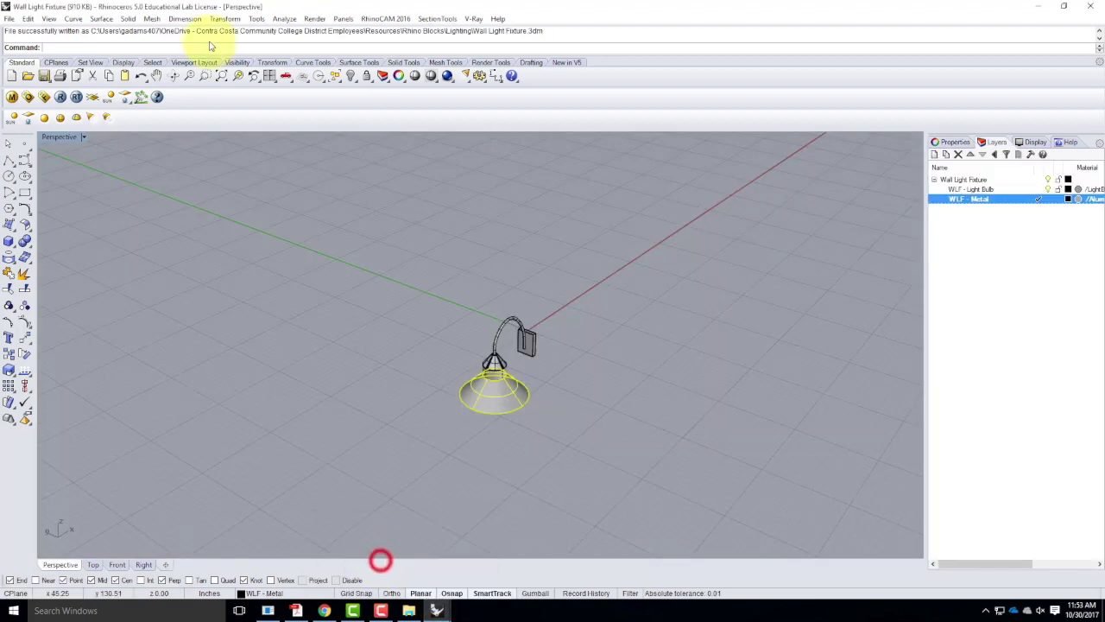
left_click(10, 18)
left_click(26, 32)
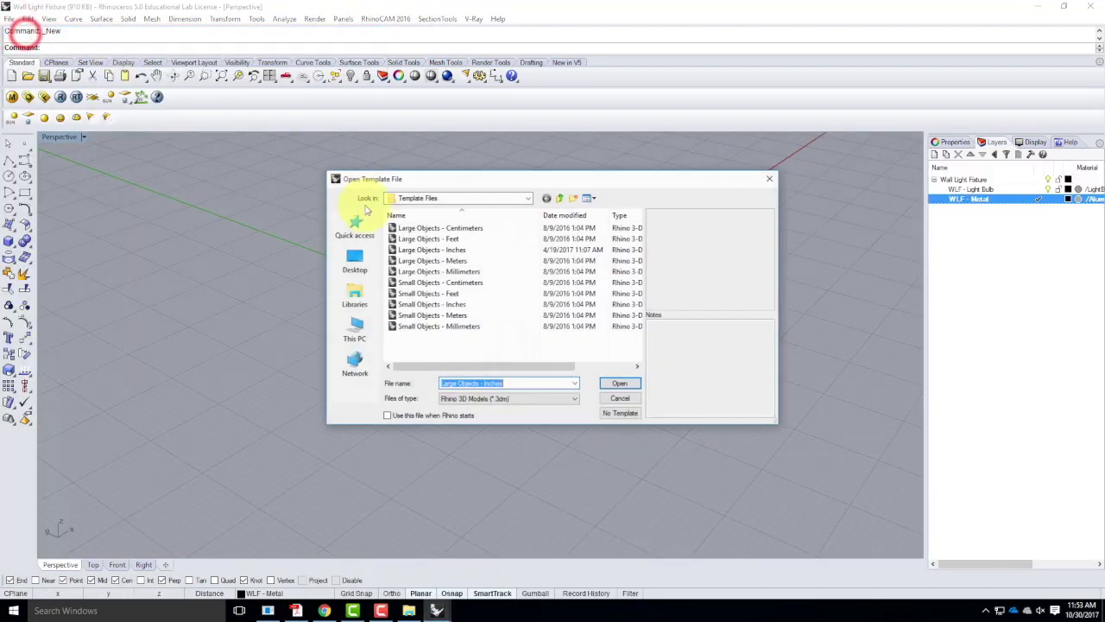
double_click(463, 248)
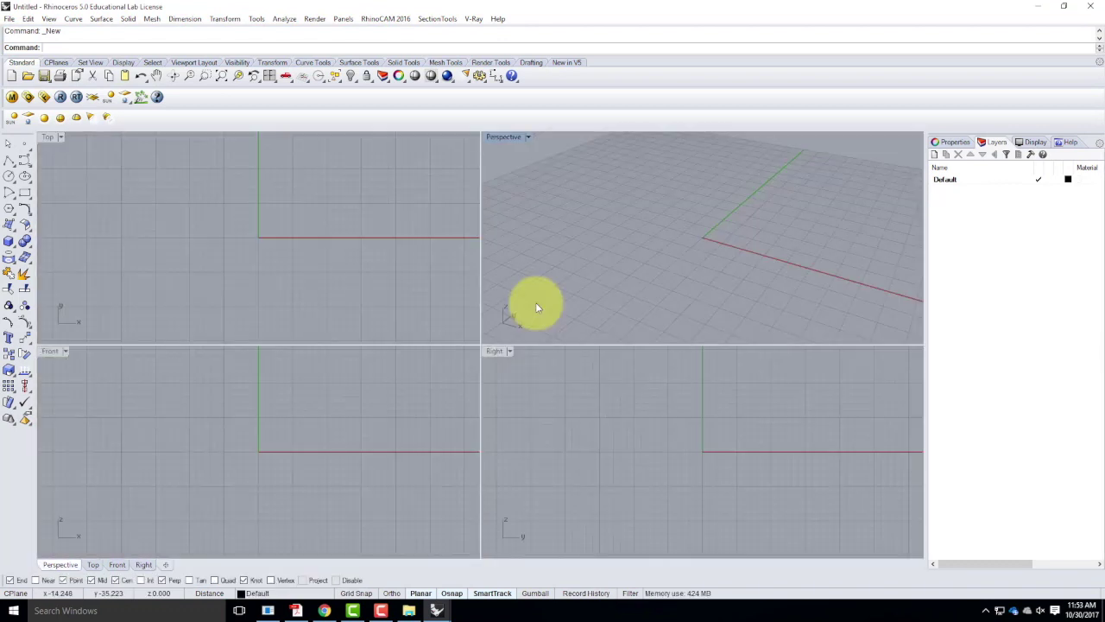
double_click(503, 138)
right_click_drag(291, 237, 385, 315)
right_click_drag(190, 353, 219, 308)
scroll(276, 259, "down", 1)
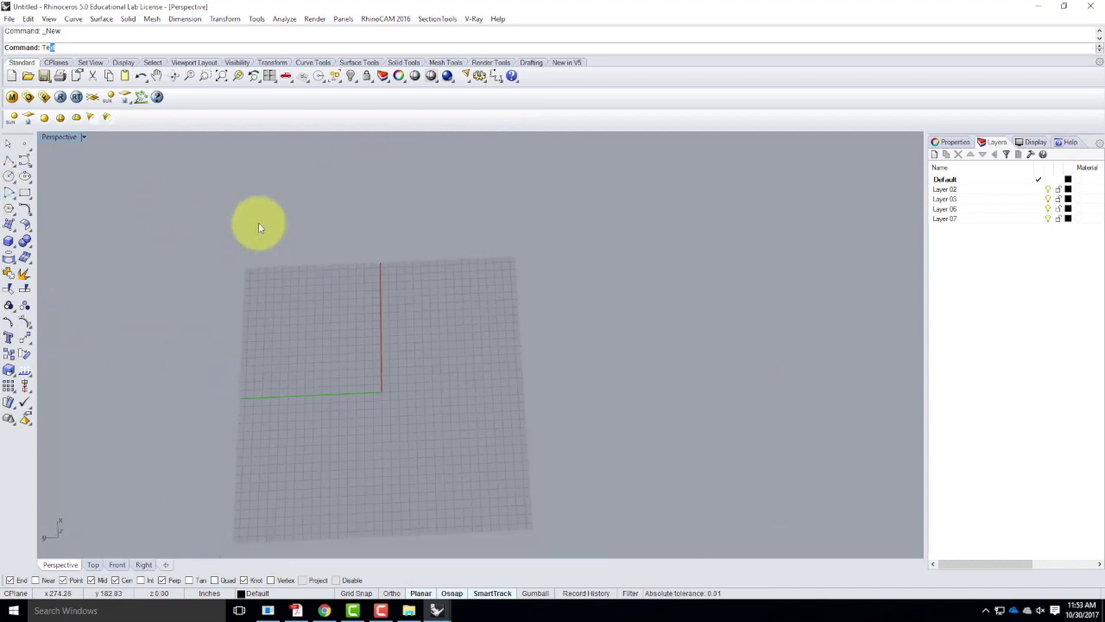
Create the text 136 in Arial with a height of 1 inch, placed on the grid near the origin
key("Return")
left_click(325, 380)
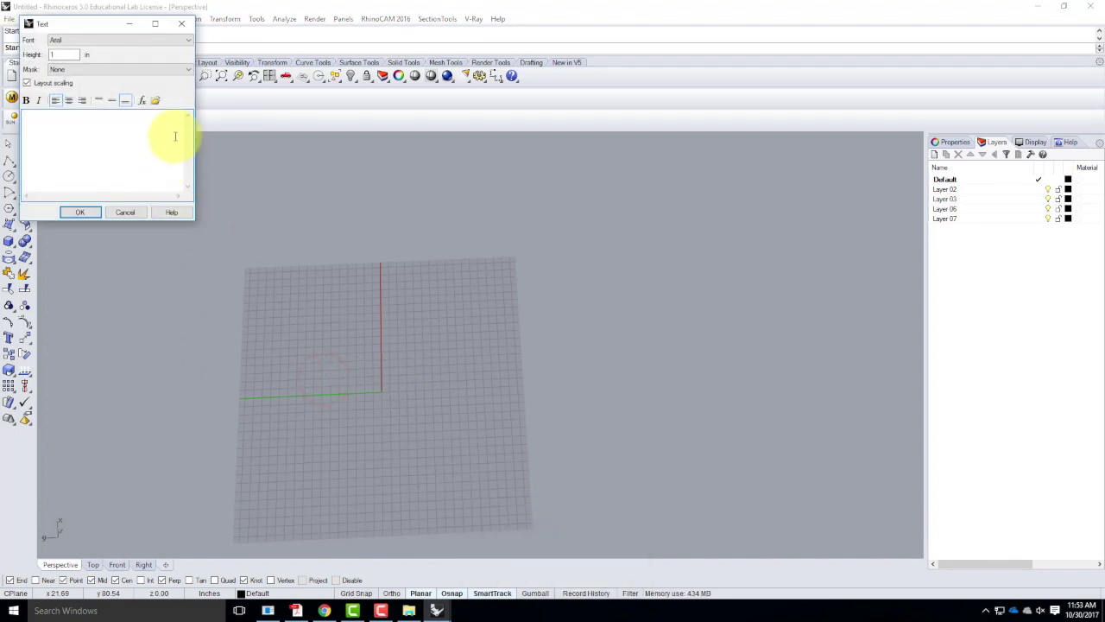
key("BackSpace")
key("BackSpace")
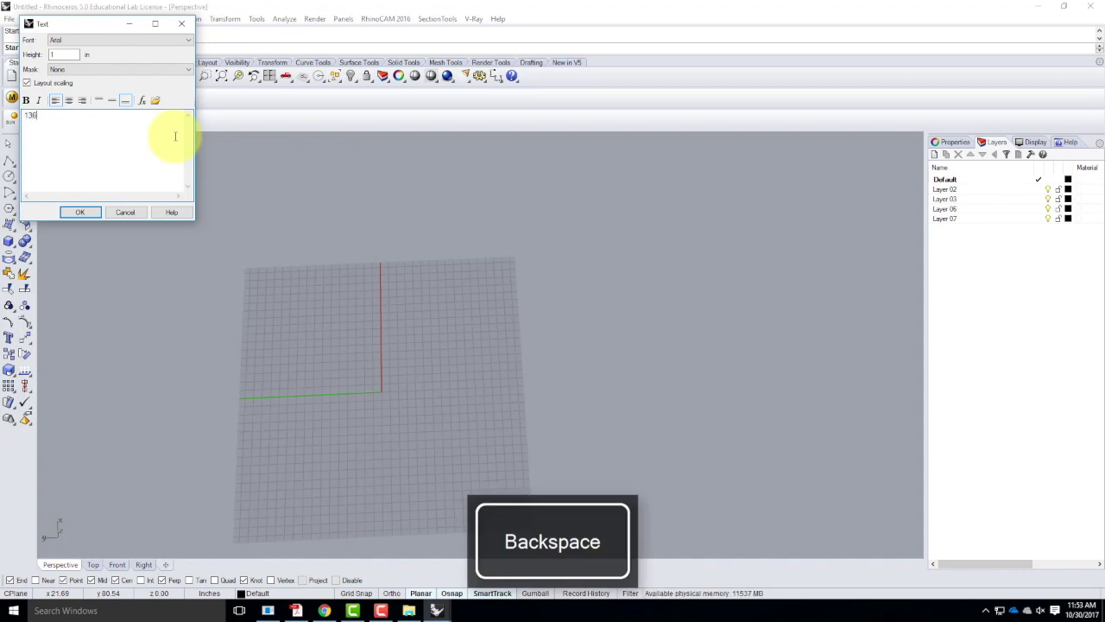
left_click(82, 41)
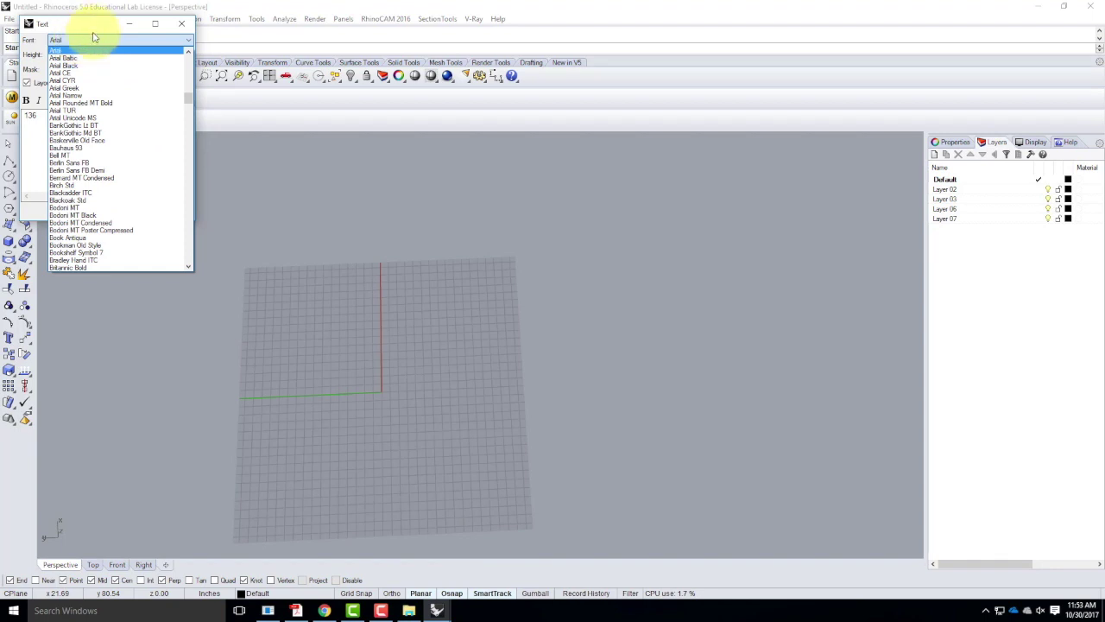
left_click(83, 48)
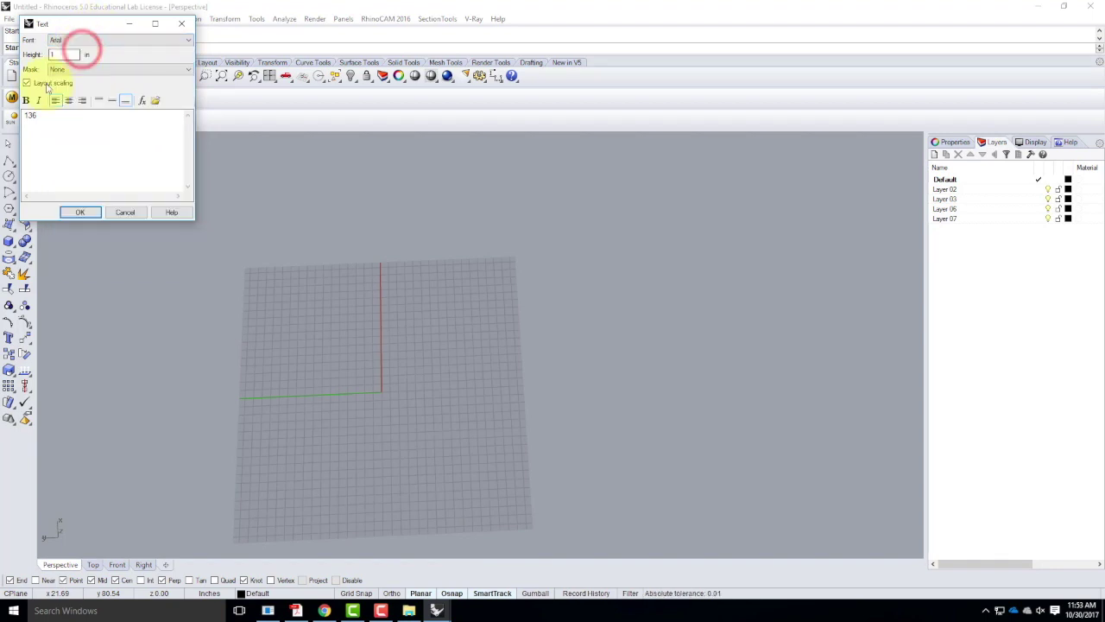
double_click(33, 115)
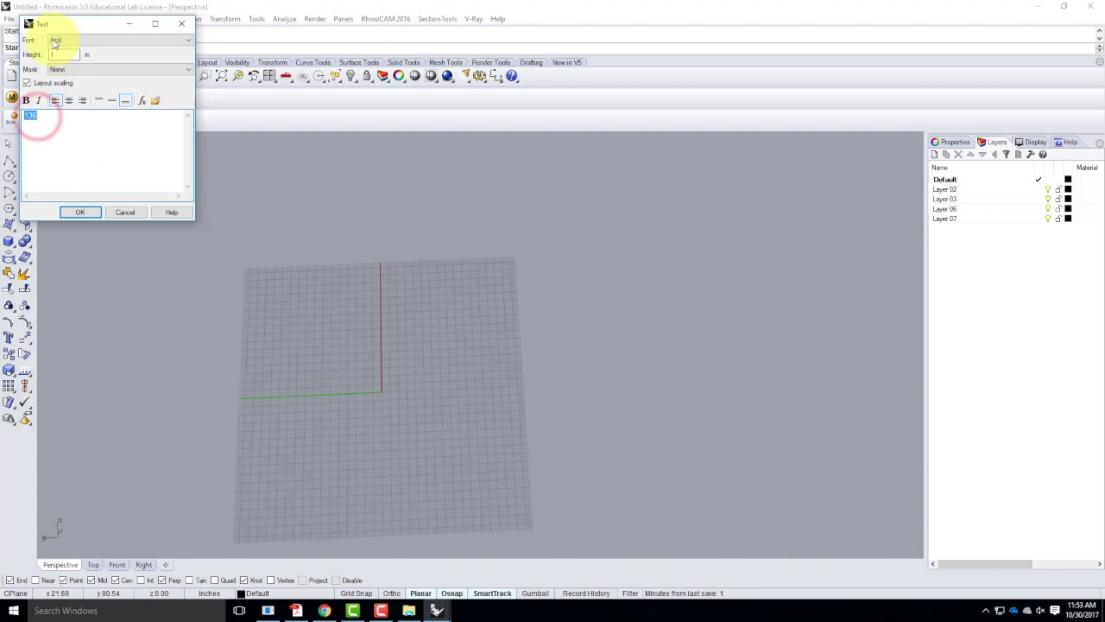
double_click(53, 54)
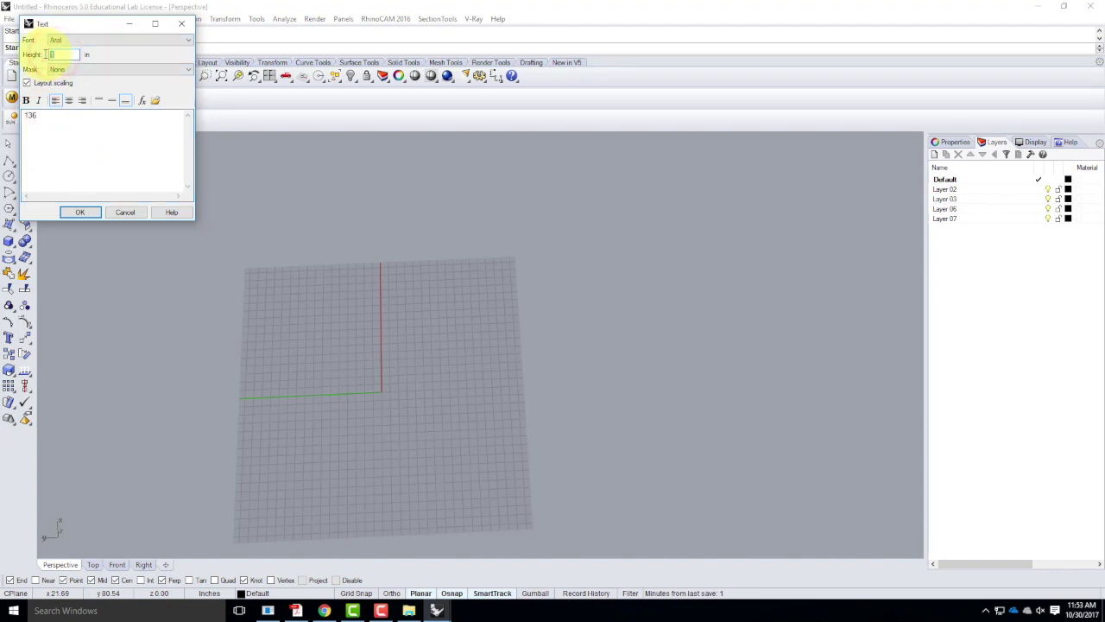
left_click(36, 117)
left_click(79, 212)
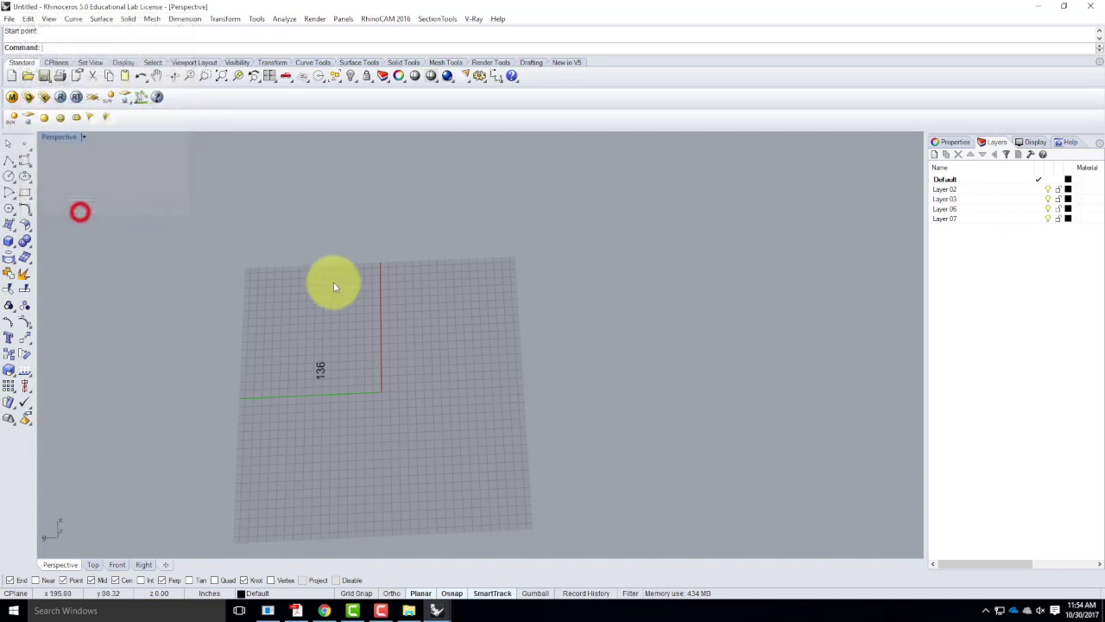
Try to duplicate the edges of the 136 text with DupEdge
left_click(320, 374)
right_click_drag(464, 372, 275, 385)
scroll(467, 209, "up", 14)
scroll(487, 216, "up", 5)
left_click(561, 248)
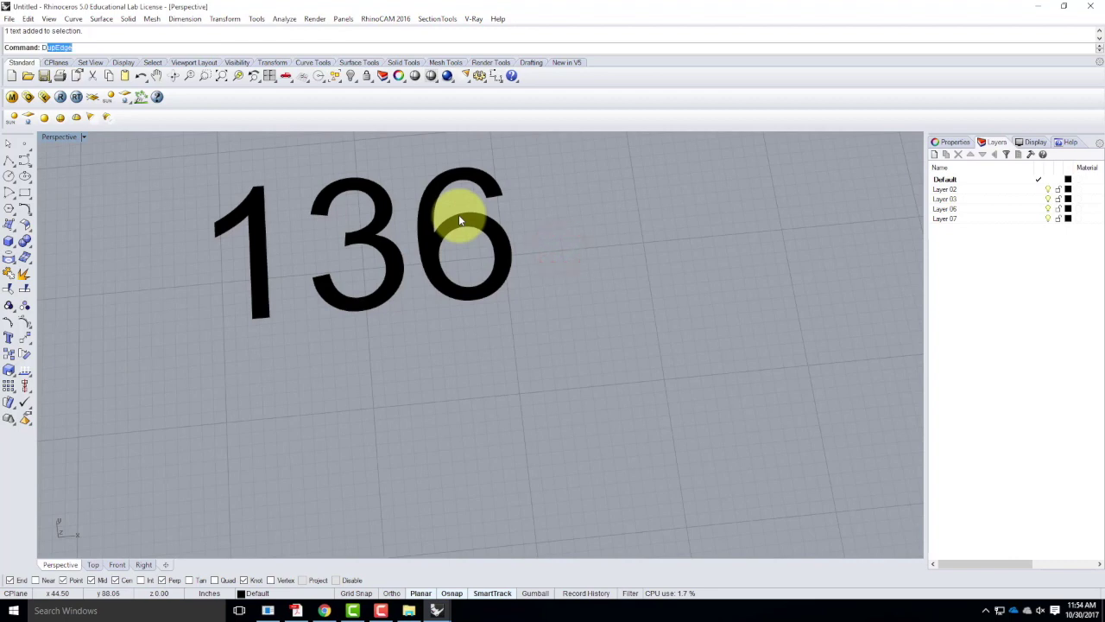
key("Return")
left_click(374, 186)
key("Escape")
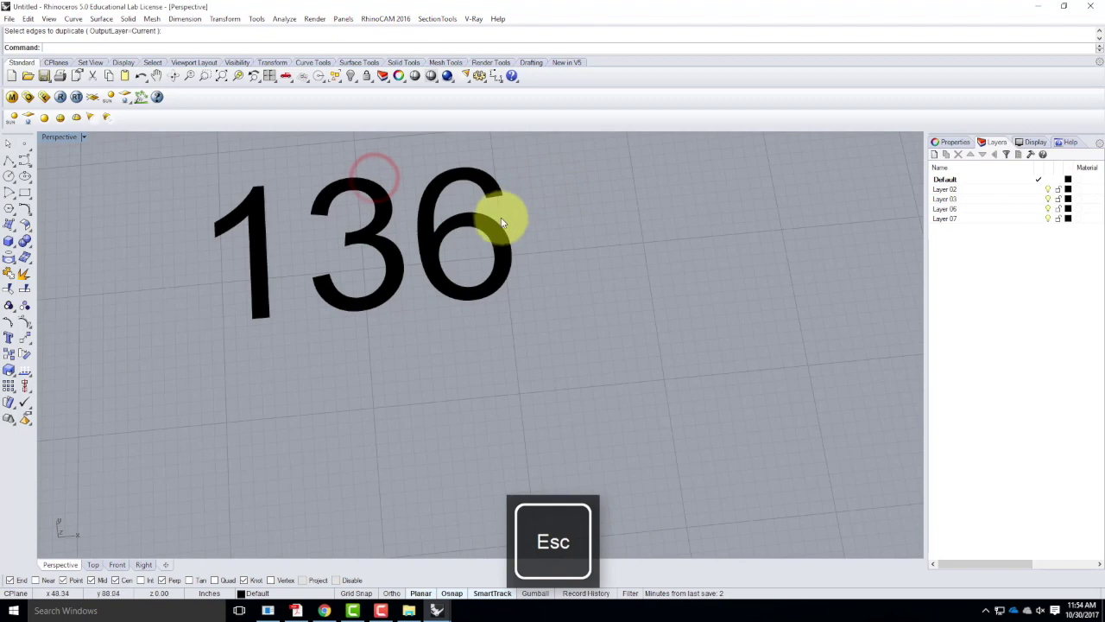
Explode the 136 text into curves and check the outline of the 6 as a separate curve
left_click(497, 225)
type("e")
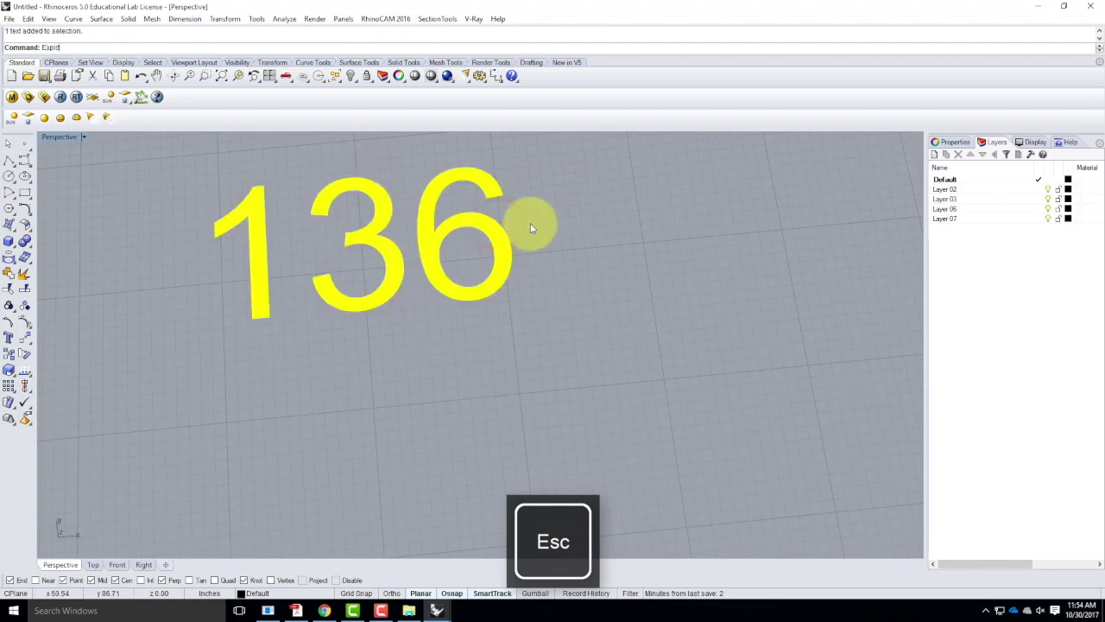
type("xplo")
key("BackSpace")
key("Return")
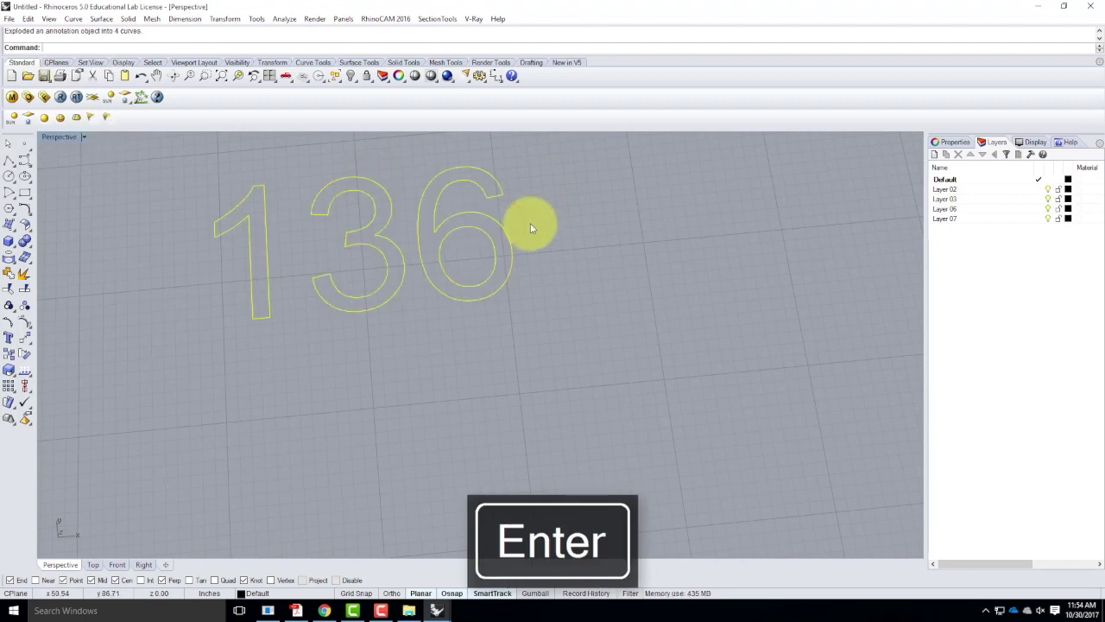
left_click(541, 217)
left_click(477, 189)
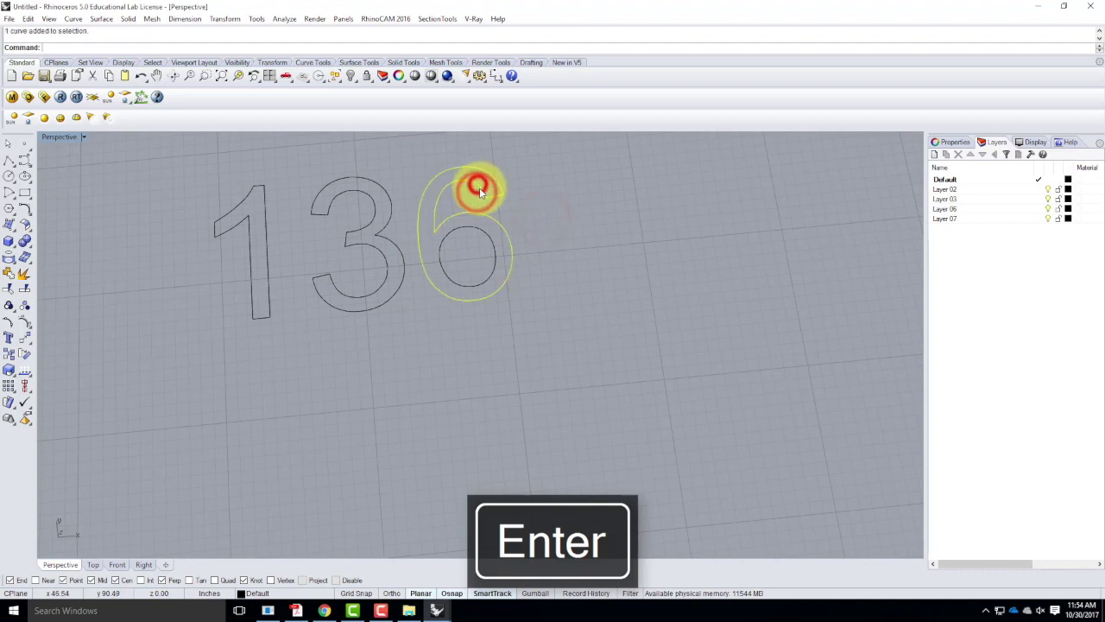
key("Escape")
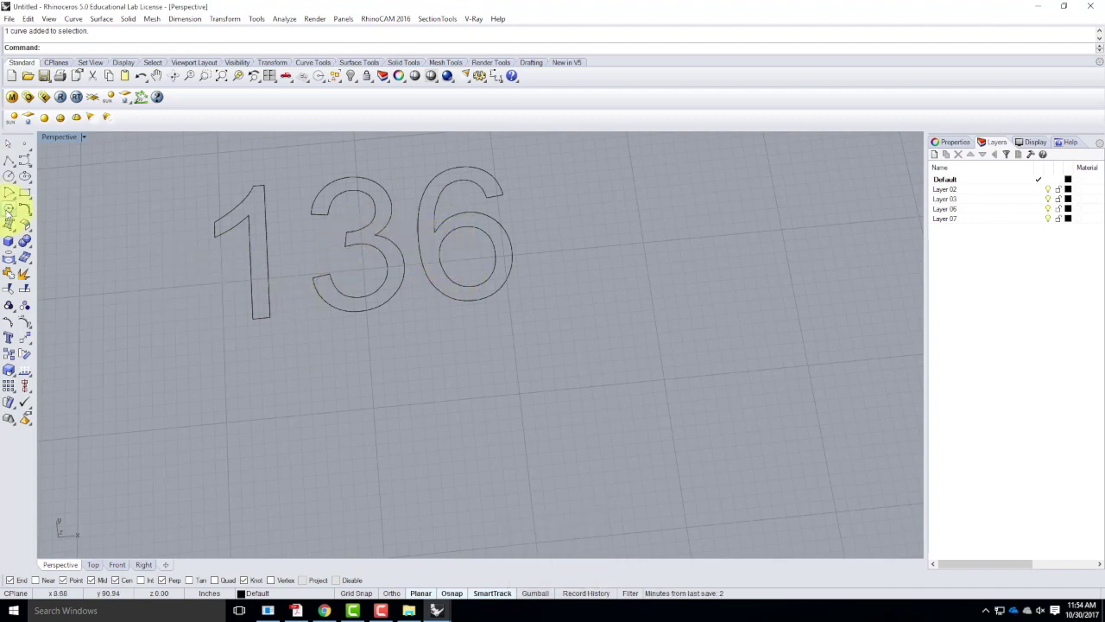
Try to fillet the upper corner of the 1's flag tip with a radius of 0.1
left_click(10, 175)
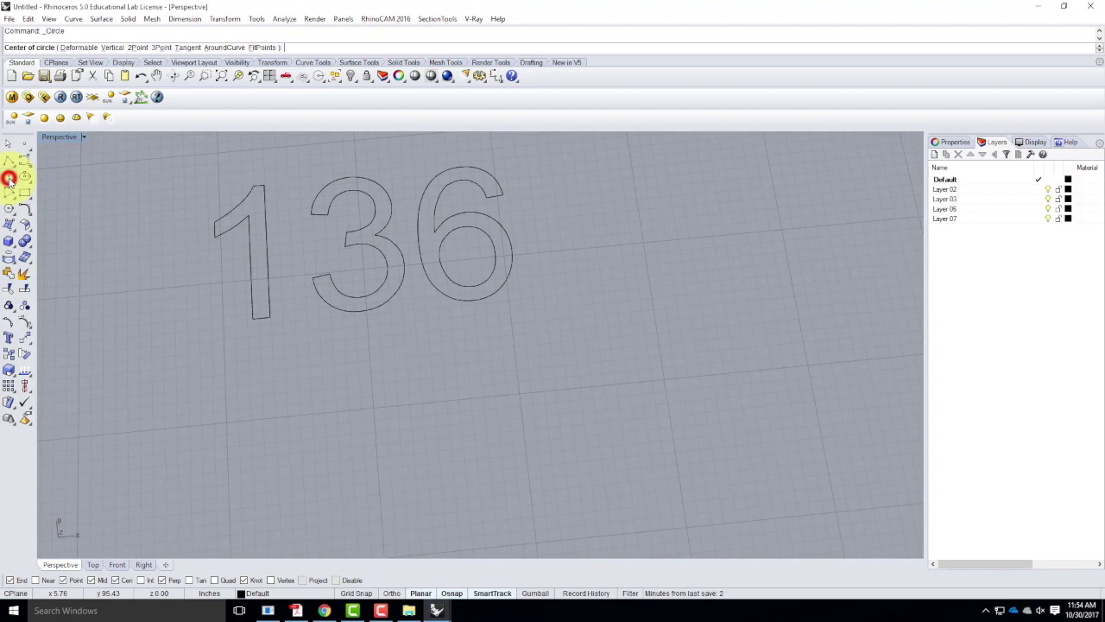
key("Escape")
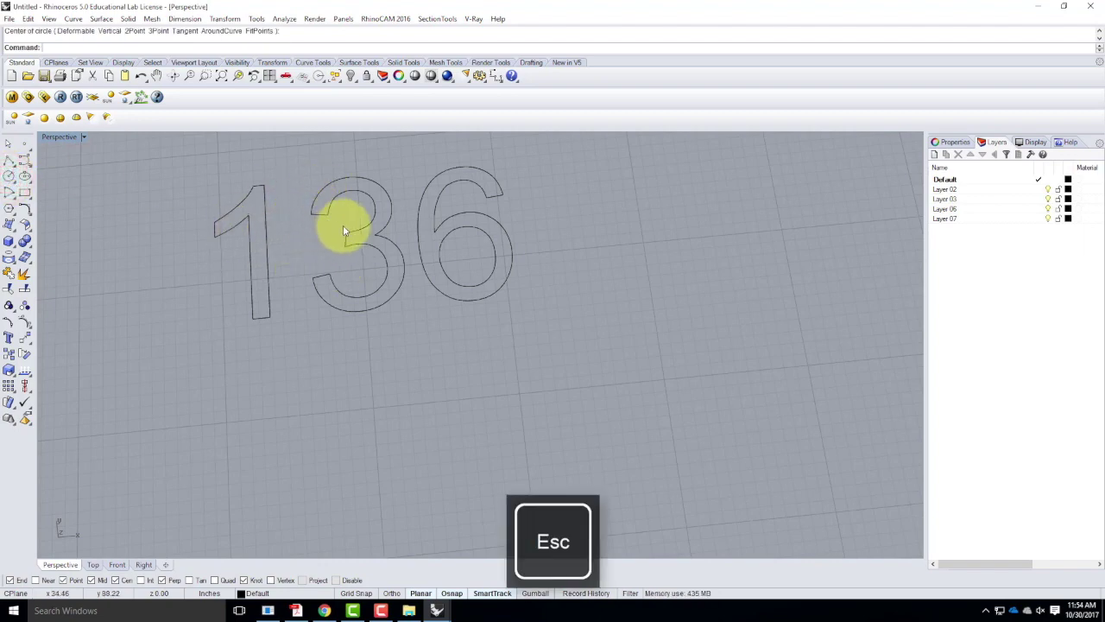
type("Fillet")
key("Return")
type("rim=Yes ExtendArcsBy=Arc ): r")
key("Return")
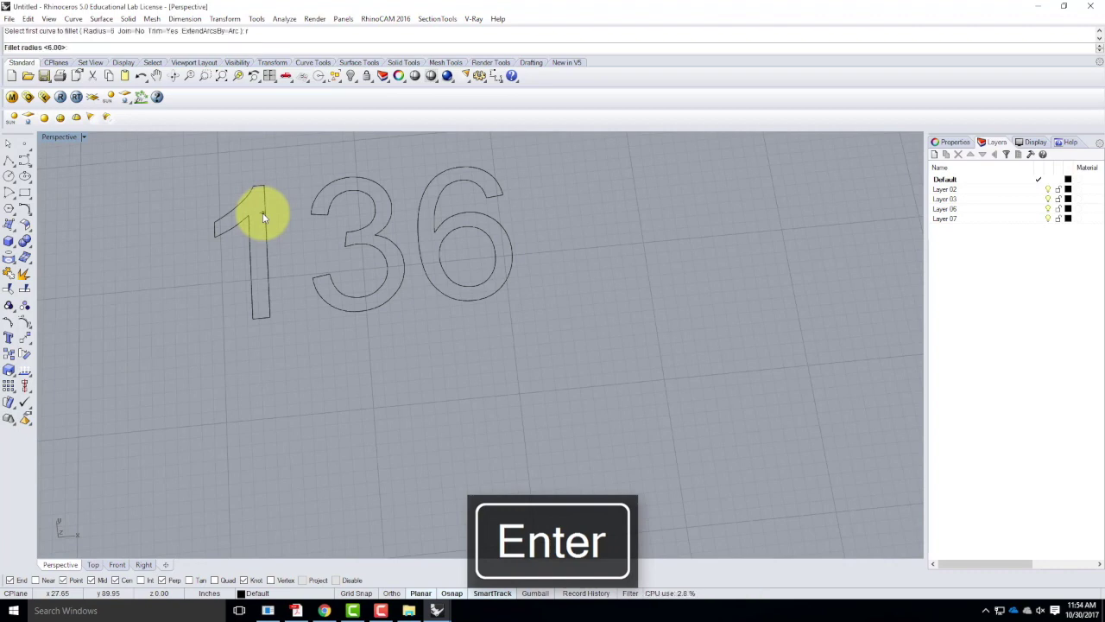
type(".5")
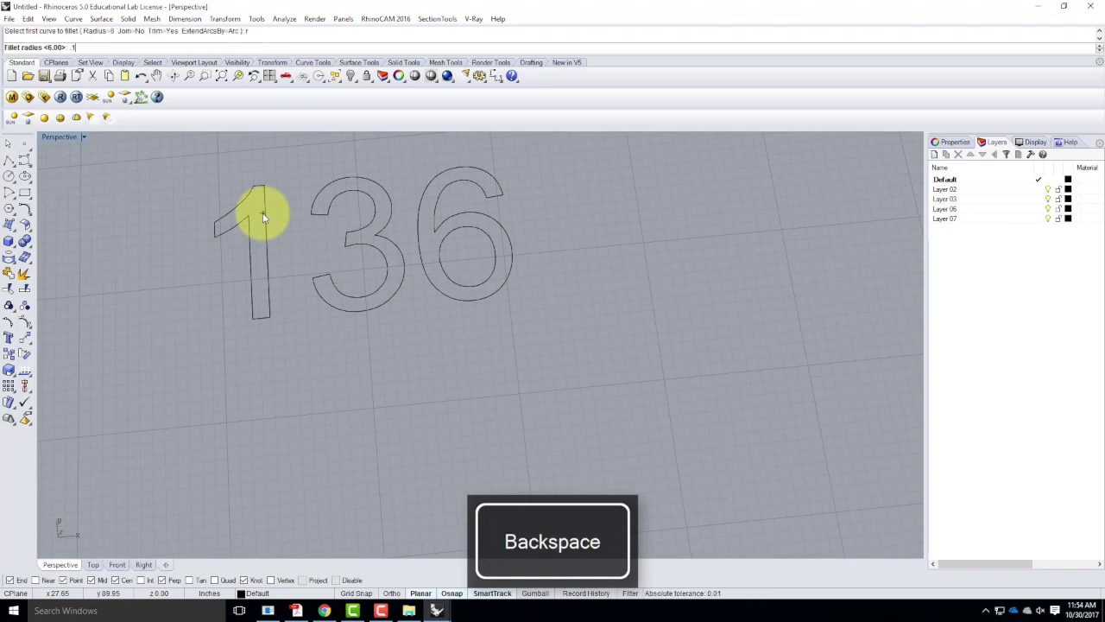
key("Return")
left_click(212, 230)
left_click(218, 217)
key("Return")
key("Escape")
Fillet the upper corner of the 1's flag tip with a radius of 1
right_click(187, 253)
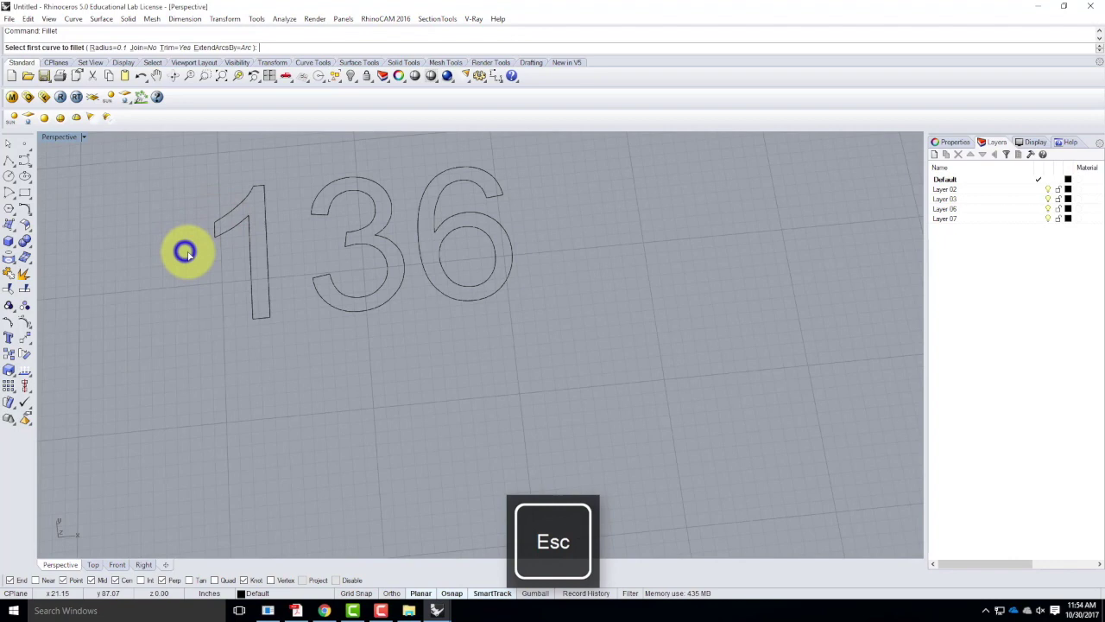
left_click(97, 46)
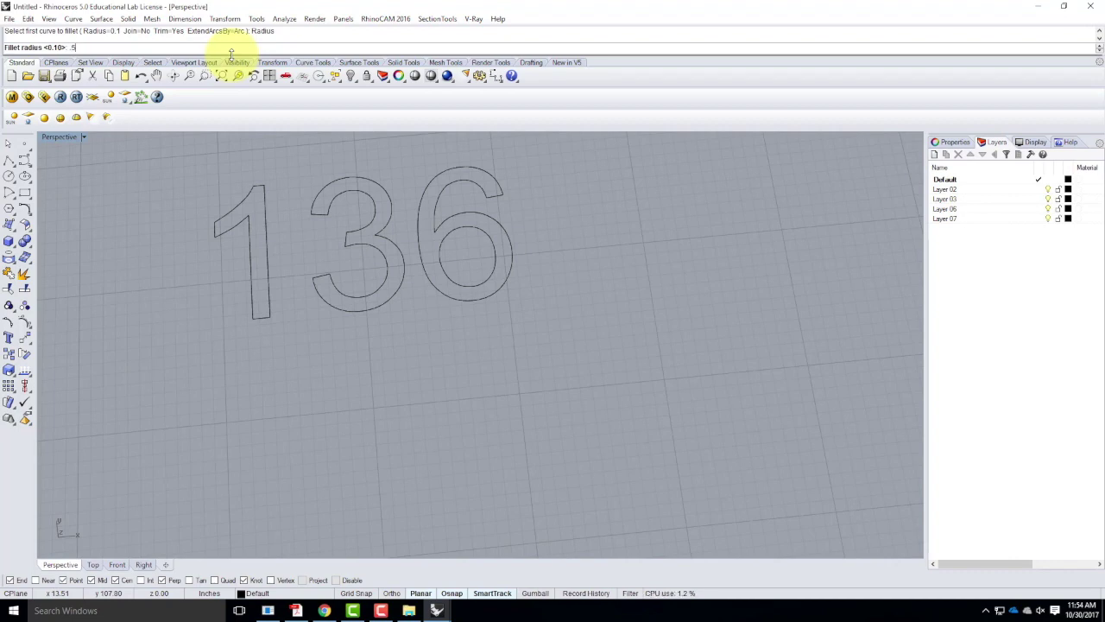
key("BackSpace")
key("BackSpace")
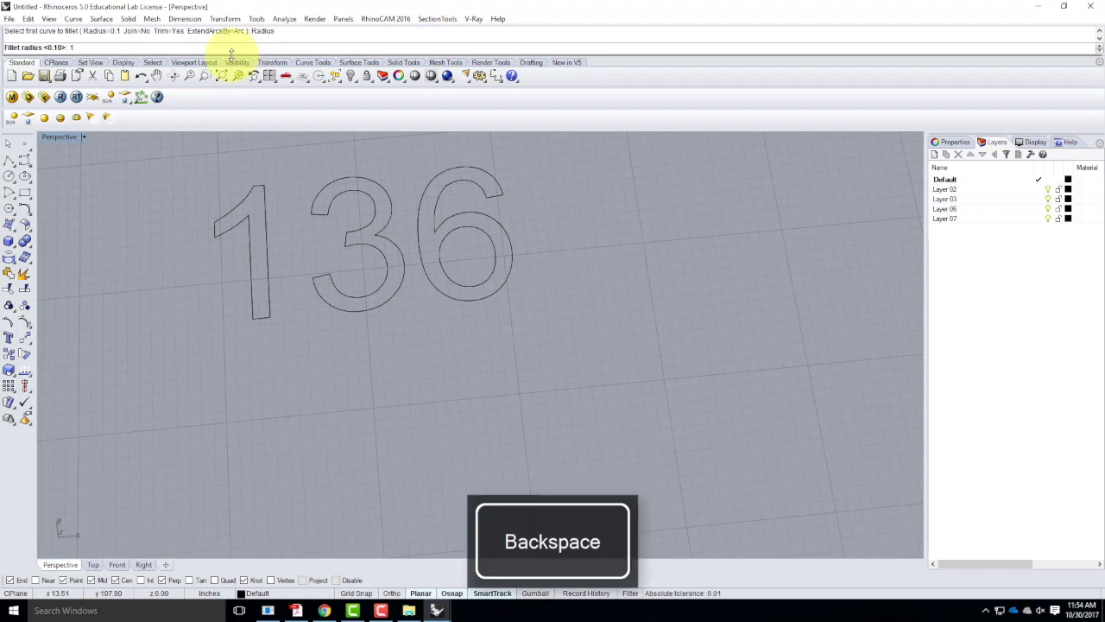
key("Return")
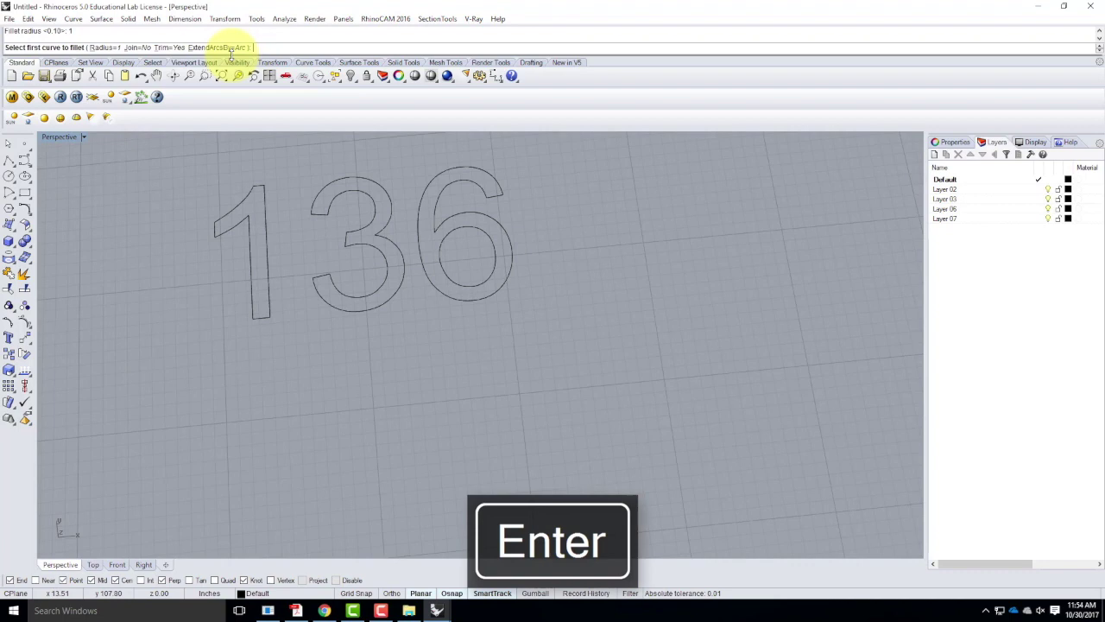
left_click(215, 226)
left_click(219, 217)
Try to fillet the lower corner of the 1's flag tip with a radius of 1
left_click(214, 230)
left_click(222, 235)
right_click(208, 238)
left_click(212, 234)
left_click(221, 233)
left_click(219, 233)
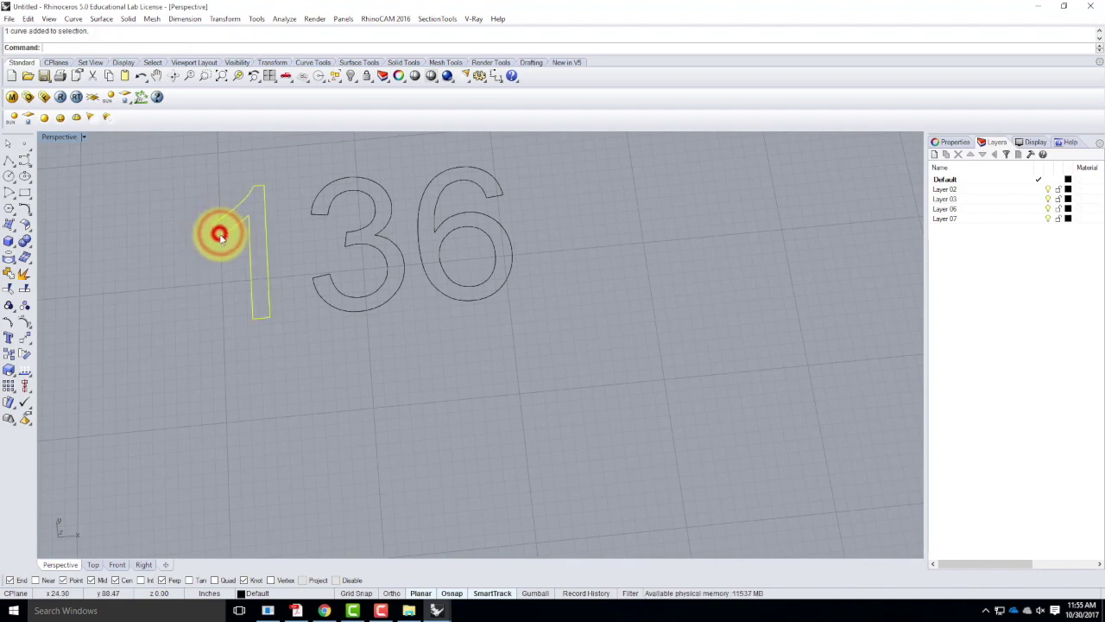
Fillet the inner corner between the 1's flag and stem with a radius of 1
scroll(215, 229, "up", 3)
right_click(215, 233)
left_click(212, 233)
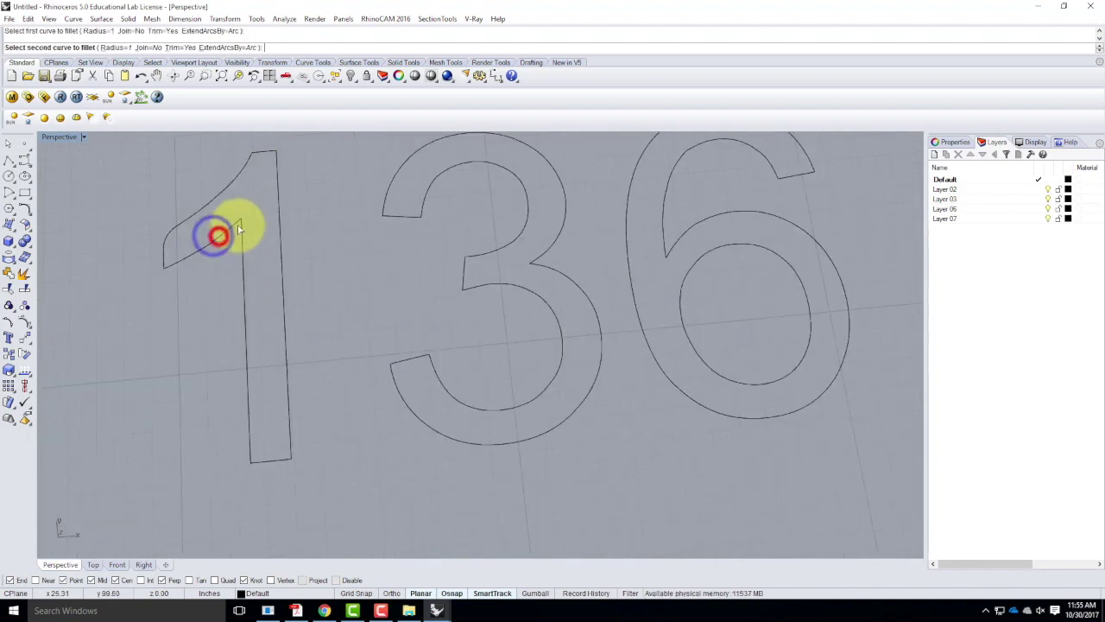
left_click(228, 226)
left_click(239, 233)
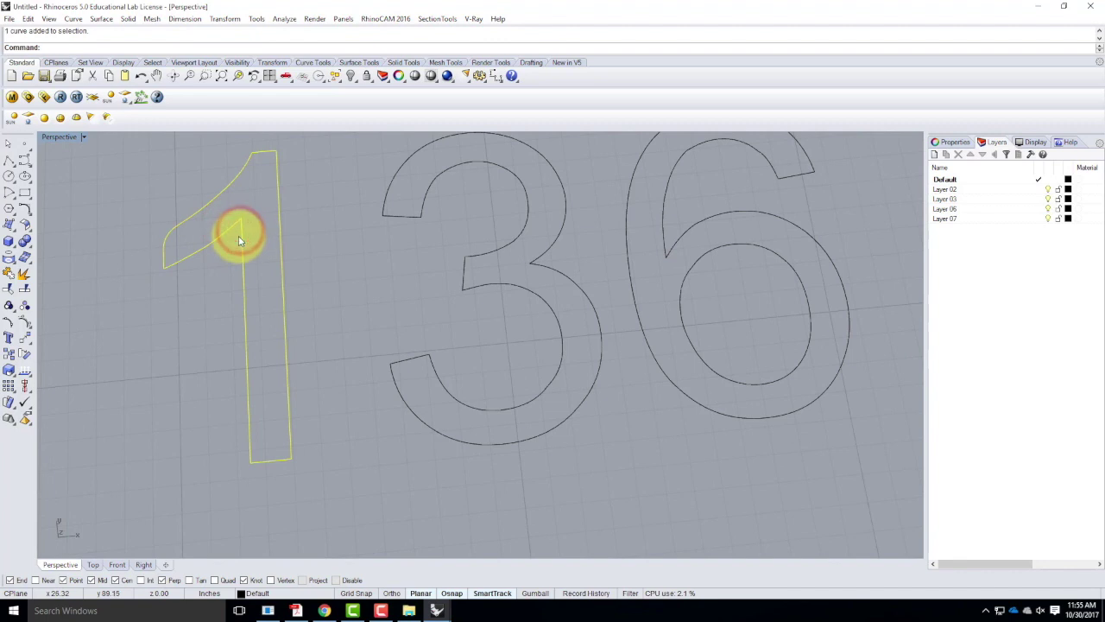
key("Escape")
type("Fille")
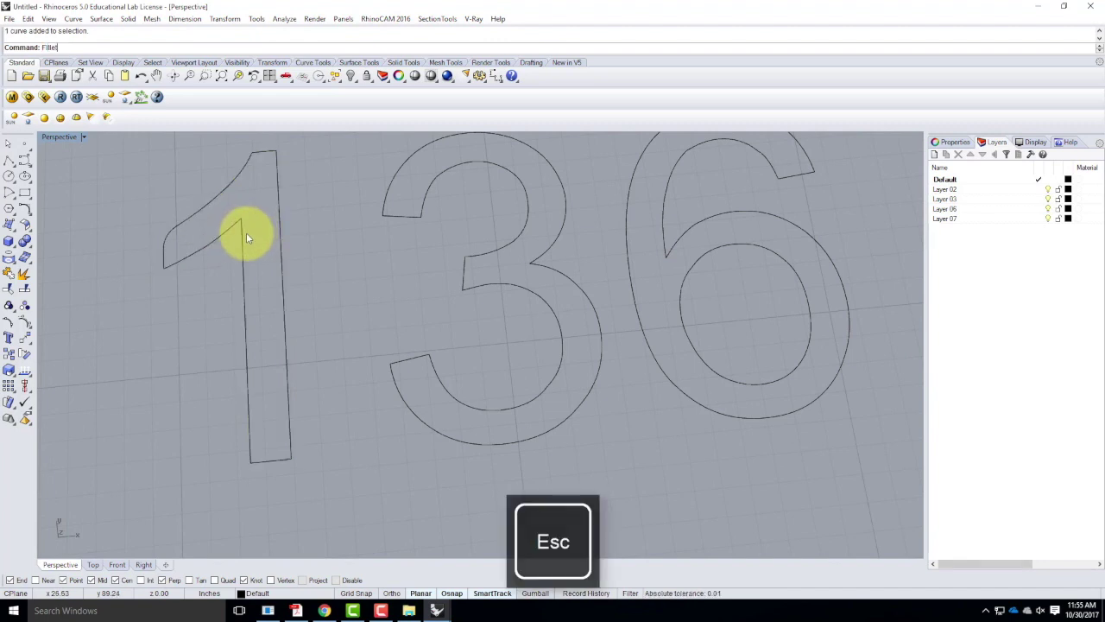
type("t")
key("Return")
left_click(222, 233)
left_click(240, 239)
Try to fillet the 1's lower flag corner and both corners of its base with a radius of 1
right_click(185, 260)
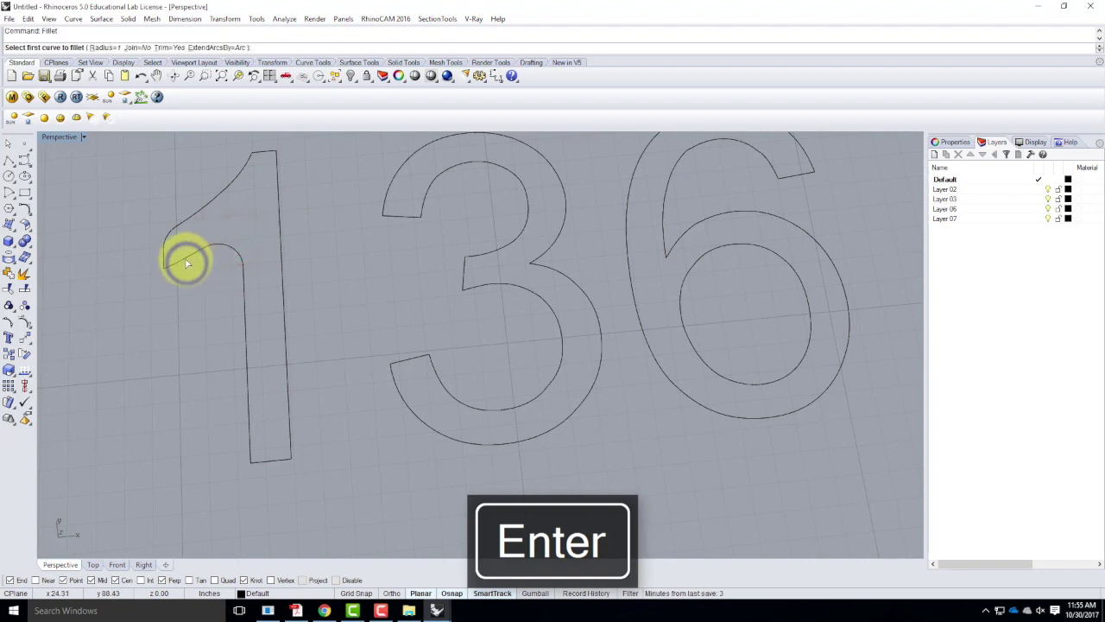
left_click(183, 258)
left_click(163, 256)
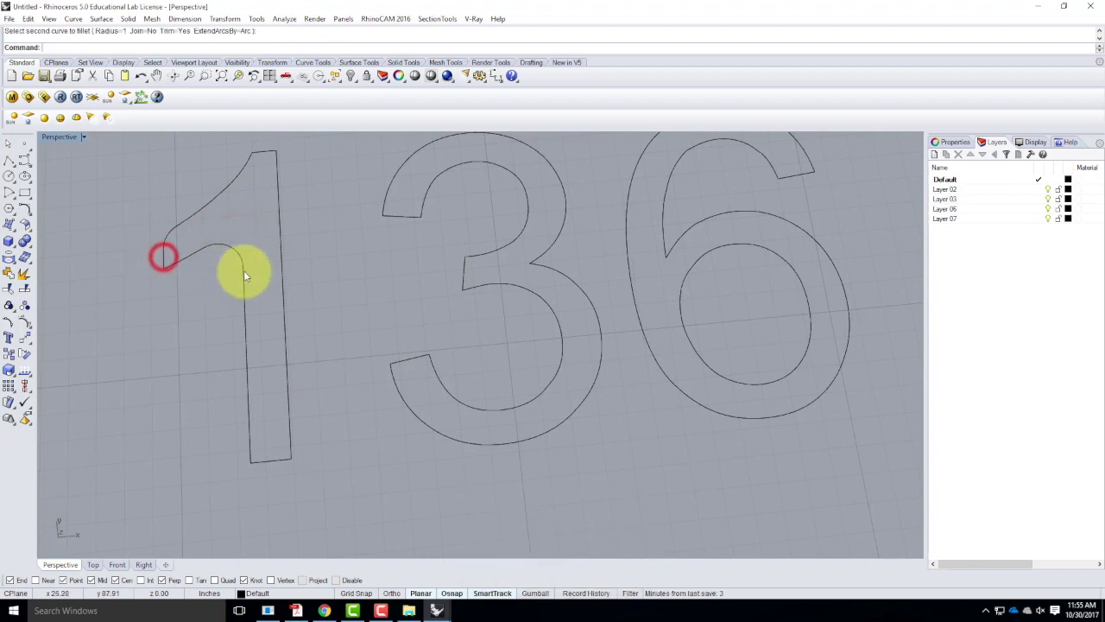
right_click(245, 370)
left_click(248, 410)
left_click(262, 460)
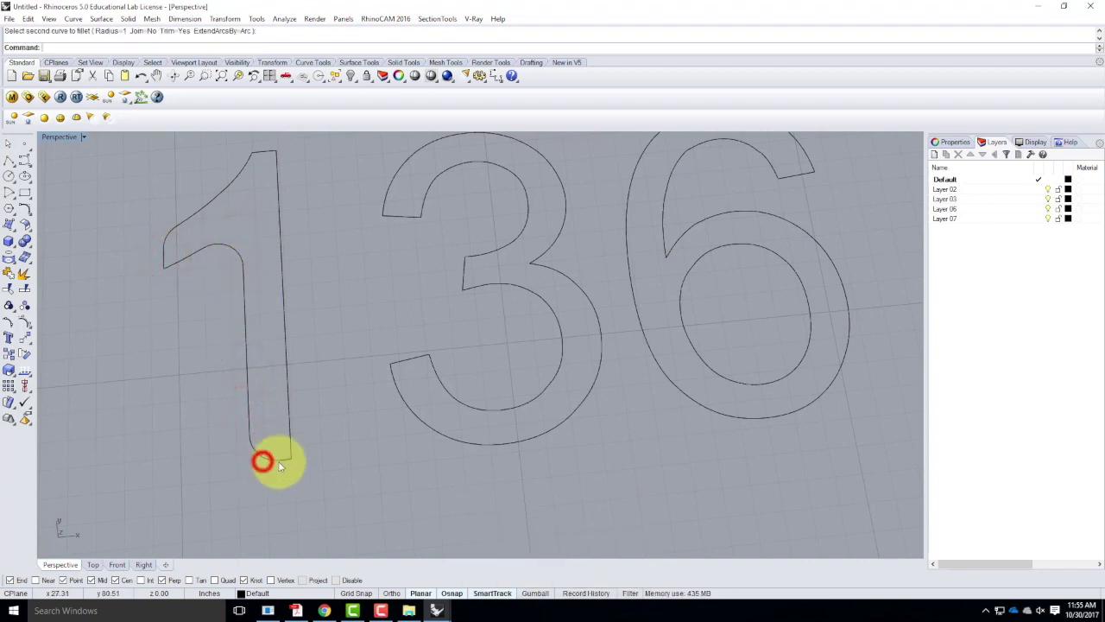
right_click(274, 458)
left_click(273, 458)
left_click(291, 432)
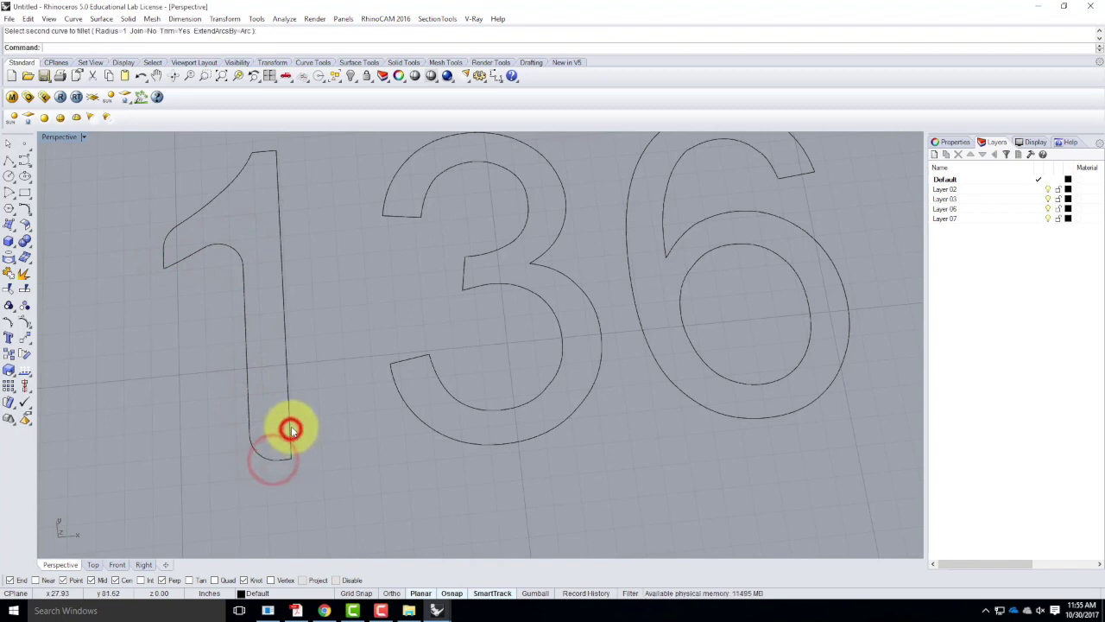
Undo all the fillets made on the outline of the 1
key("Escape")
key("ctrl+z")
key("ctrl+z")
key("ctrl+z")
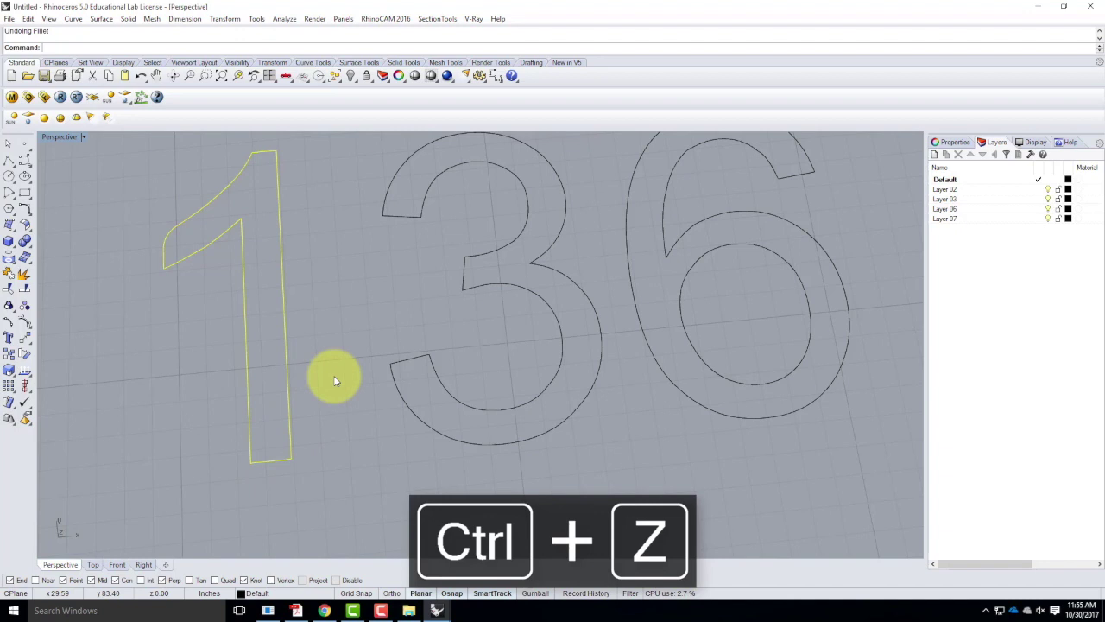
key("Escape")
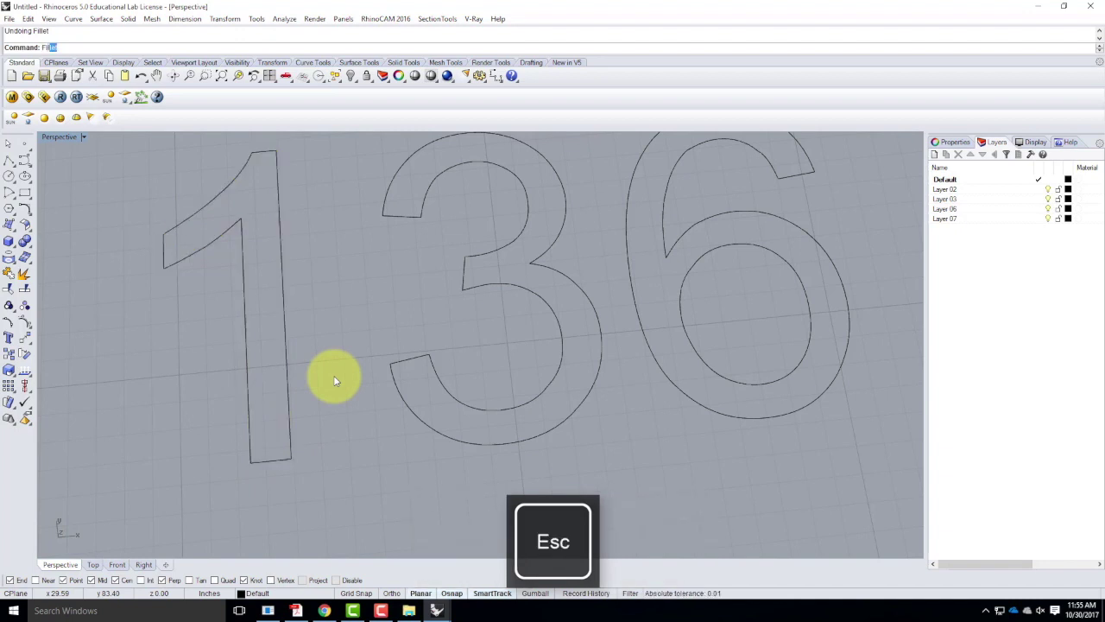
Fillet both corners of the 1's flag tip and the inner corner at the stem with a radius of 0.5
key("Return")
type(".5")
key("Return")
left_click(165, 246)
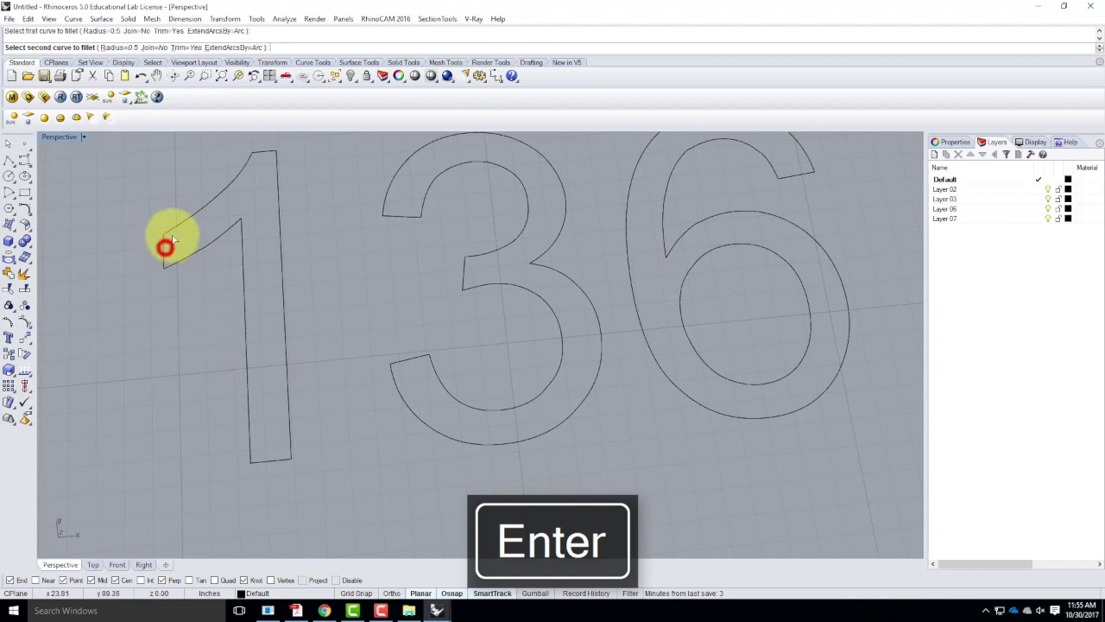
left_click(164, 256)
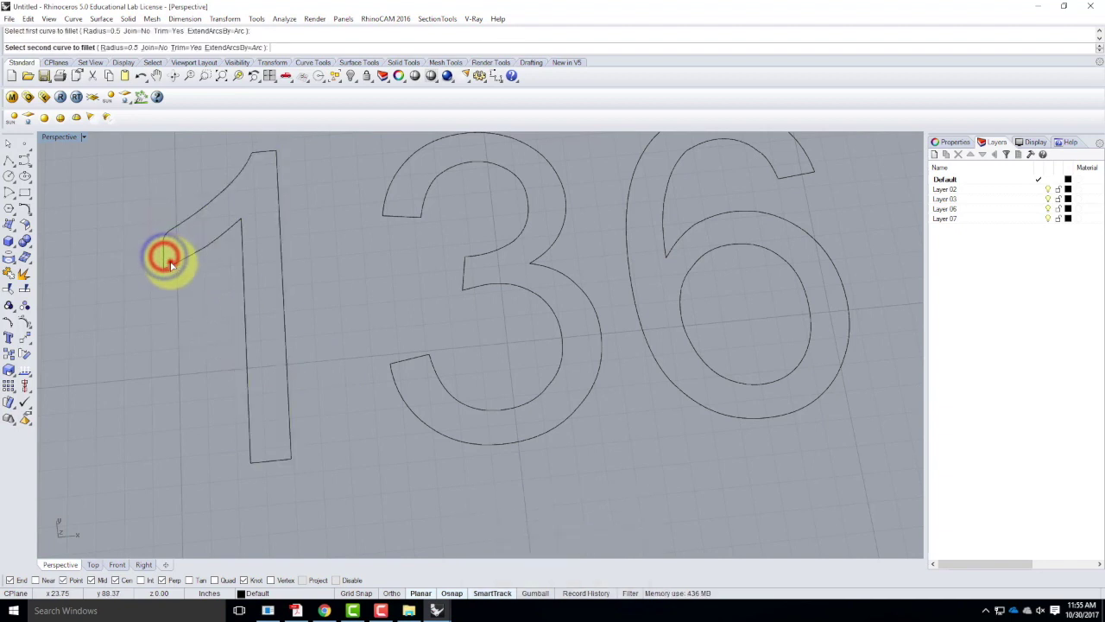
left_click(209, 245)
left_click(239, 233)
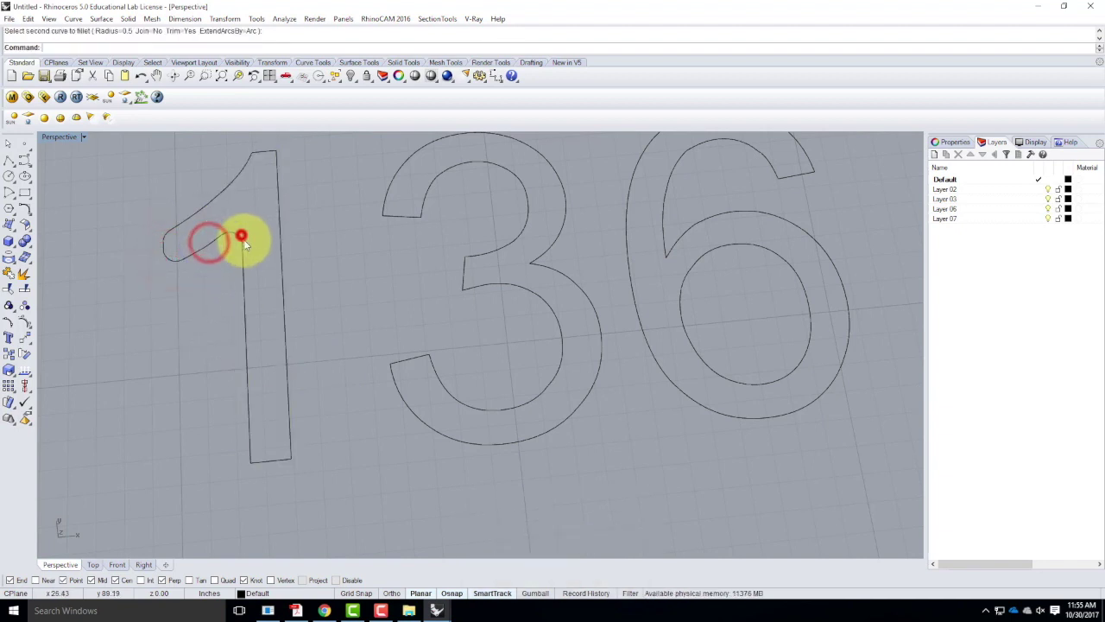
Fillet both base corners and both top corners of the 1 with a radius of 0.5
right_click(242, 369)
left_click(249, 442)
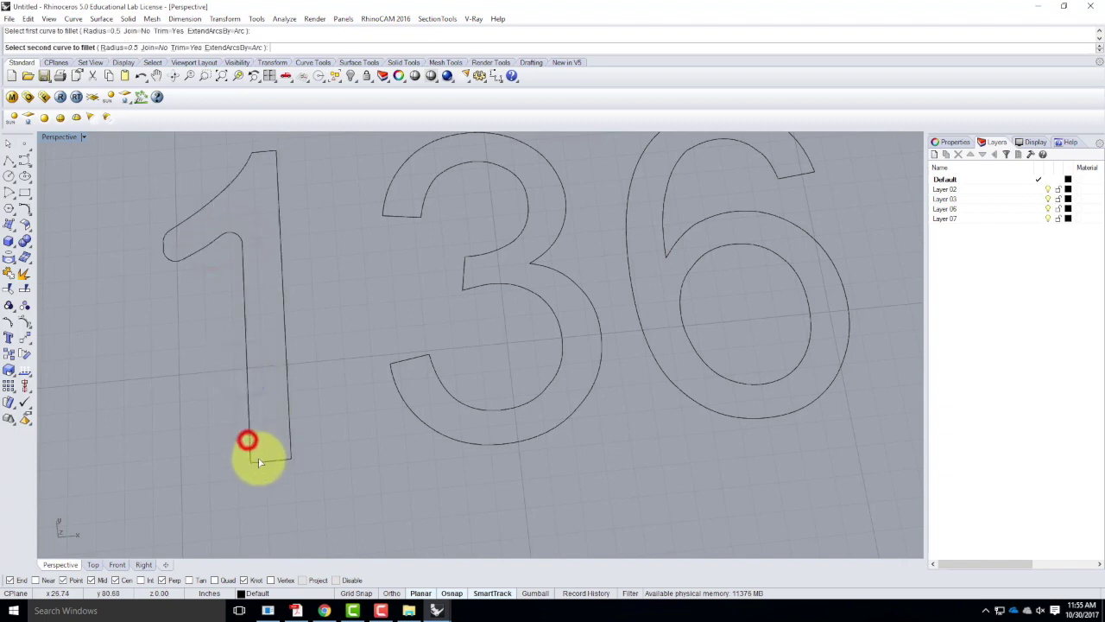
left_click(289, 438)
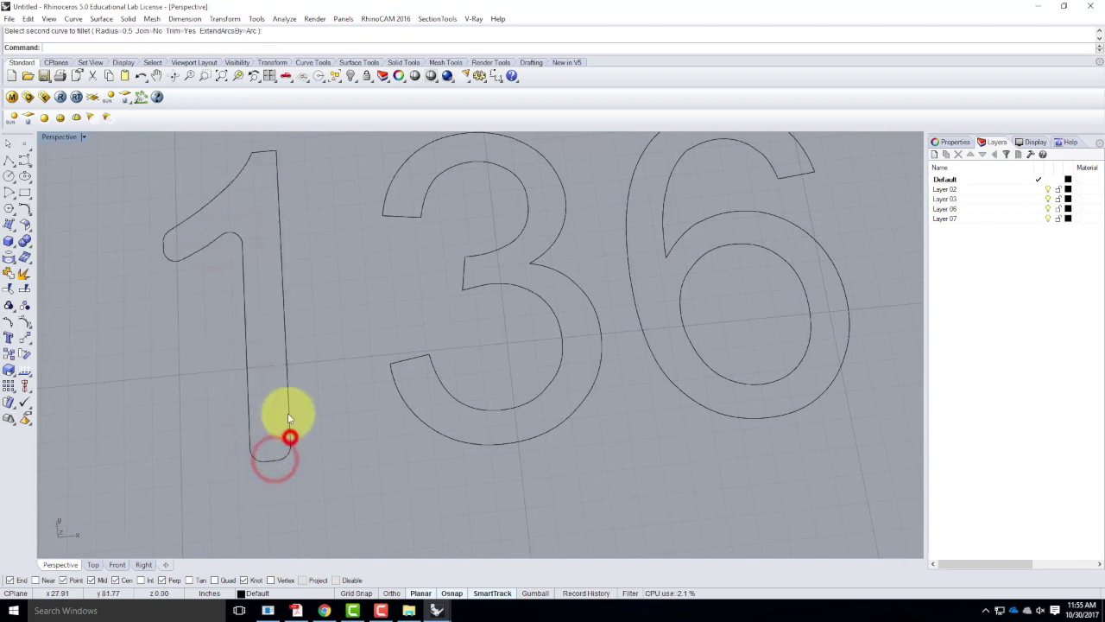
left_click(277, 202)
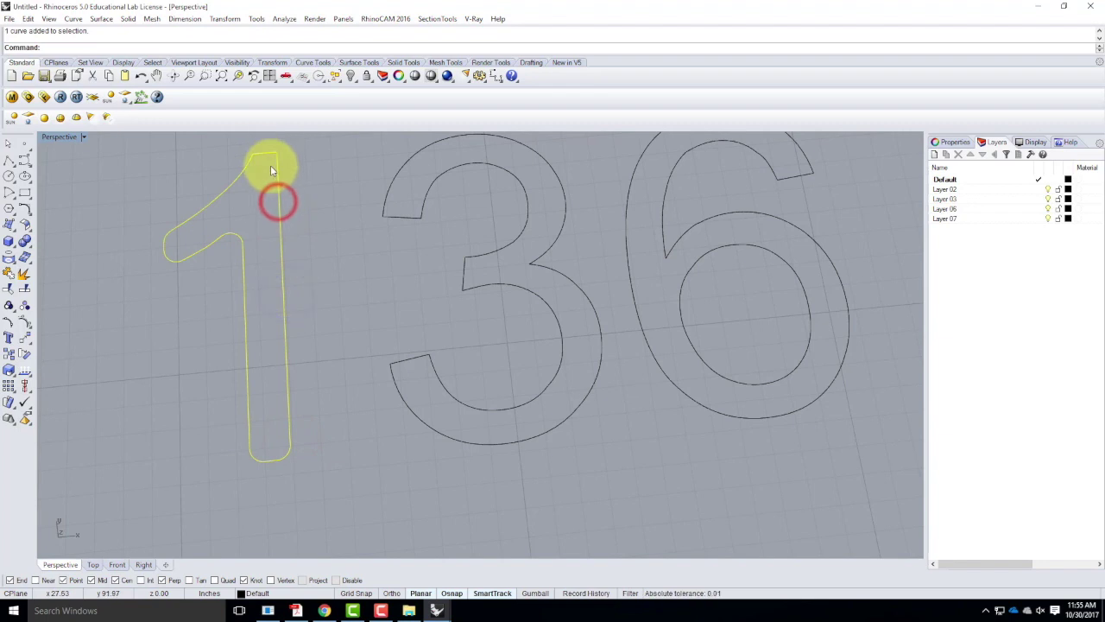
right_click(268, 164)
left_click(276, 168)
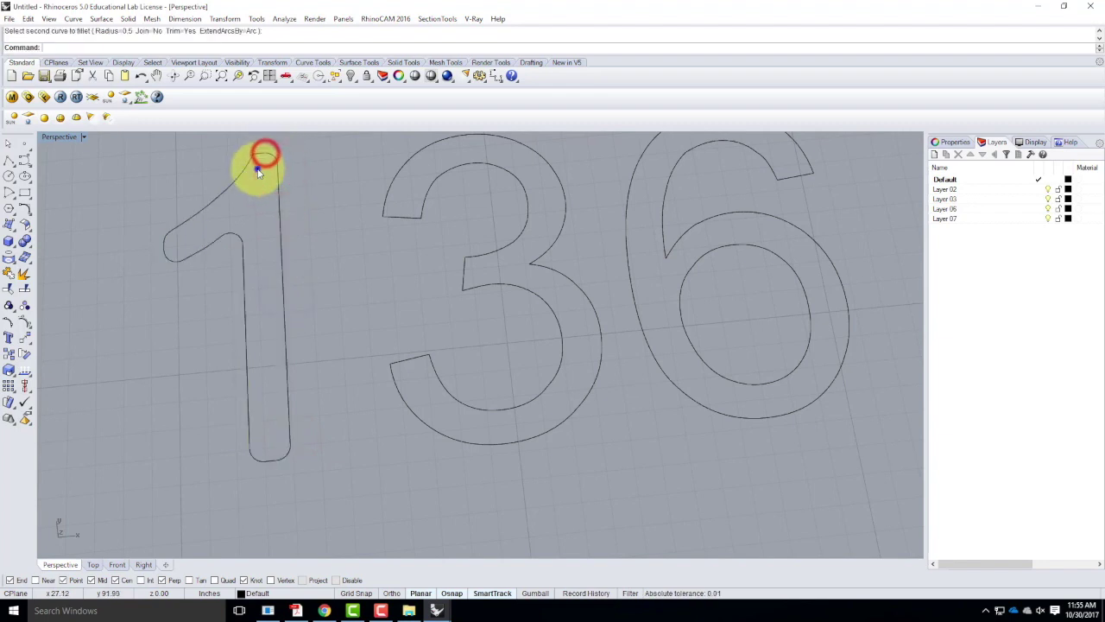
left_click(247, 163)
Fillet both corners of the 3's upper stroke end with a radius of 0.5
right_click(414, 222)
left_click(407, 217)
left_click(423, 204)
right_click(386, 215)
left_click(398, 216)
left_click(384, 201)
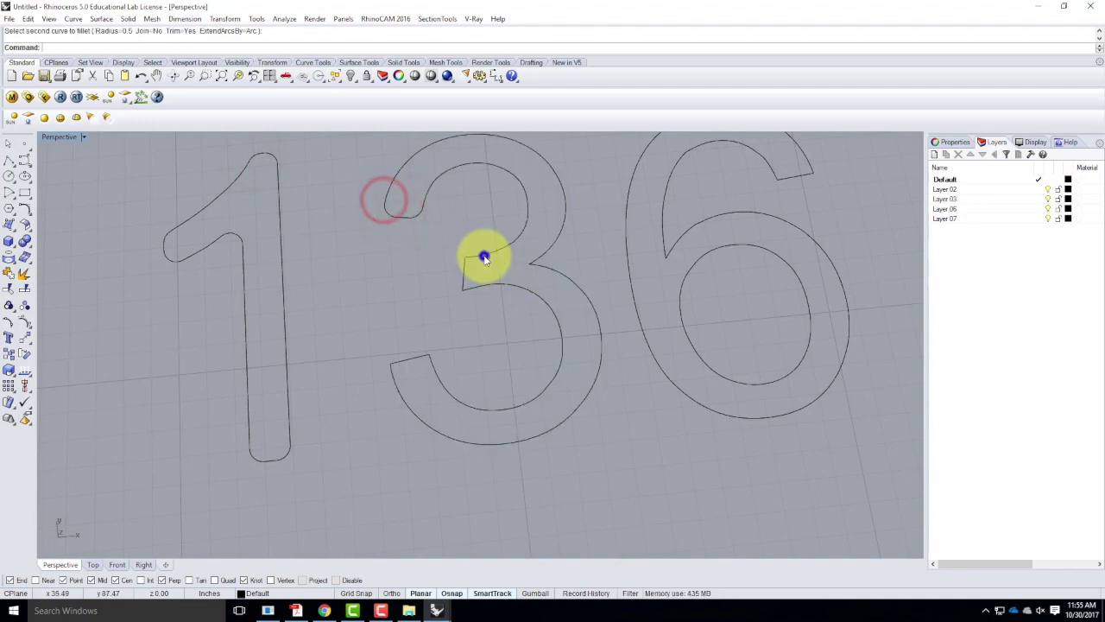
Fillet the corners of the 3's middle stroke end with a radius of 0.5
right_click(483, 251)
left_click(482, 253)
left_click(460, 268)
left_click(466, 282)
Fillet both corners of the 3's lower stroke end with a radius of 0.5
right_click(428, 348)
left_click(431, 365)
left_click(421, 355)
right_click(407, 386)
left_click(401, 362)
left_click(396, 381)
Fillet the notch where the 3's two outer bowls meet with a radius of 0.5
right_click(542, 246)
left_click(544, 251)
left_click(545, 264)
Fillet the sharp inner corner where the 6's bowl meets its stem with a radius of 0.5
scroll(414, 332, "down", 2)
right_click(633, 217)
left_click(611, 239)
left_click(631, 259)
Fillet both corners of the 6's upper stroke end with a radius of 0.5
right_click(698, 190)
left_click(700, 191)
left_click(718, 208)
right_click(724, 207)
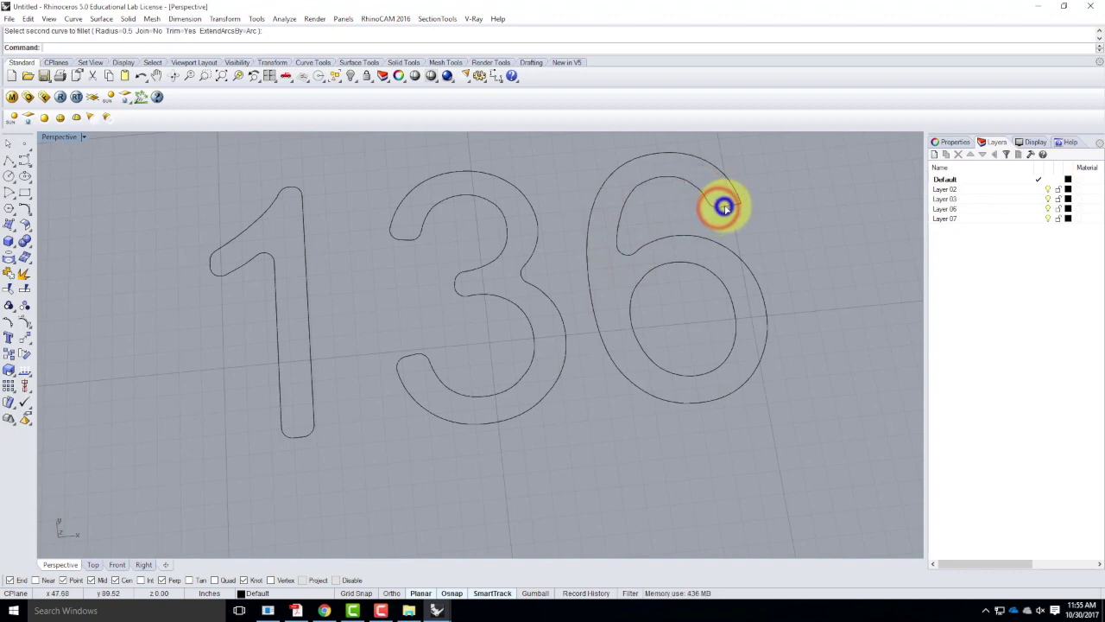
left_click(724, 207)
left_click(737, 184)
scroll(525, 270, "down", 5)
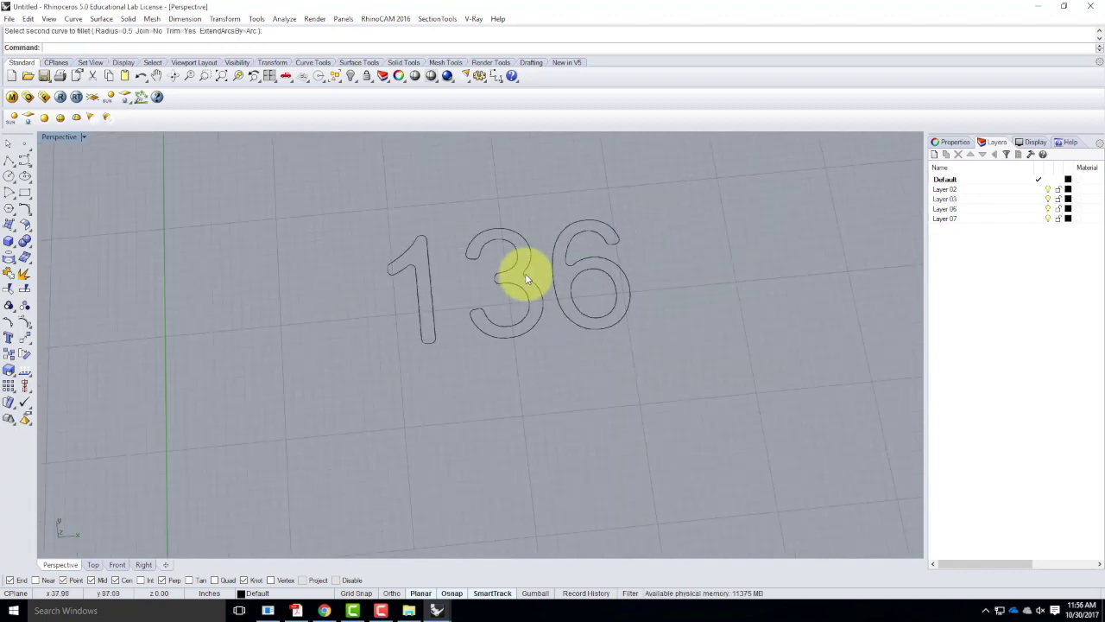
key("Escape")
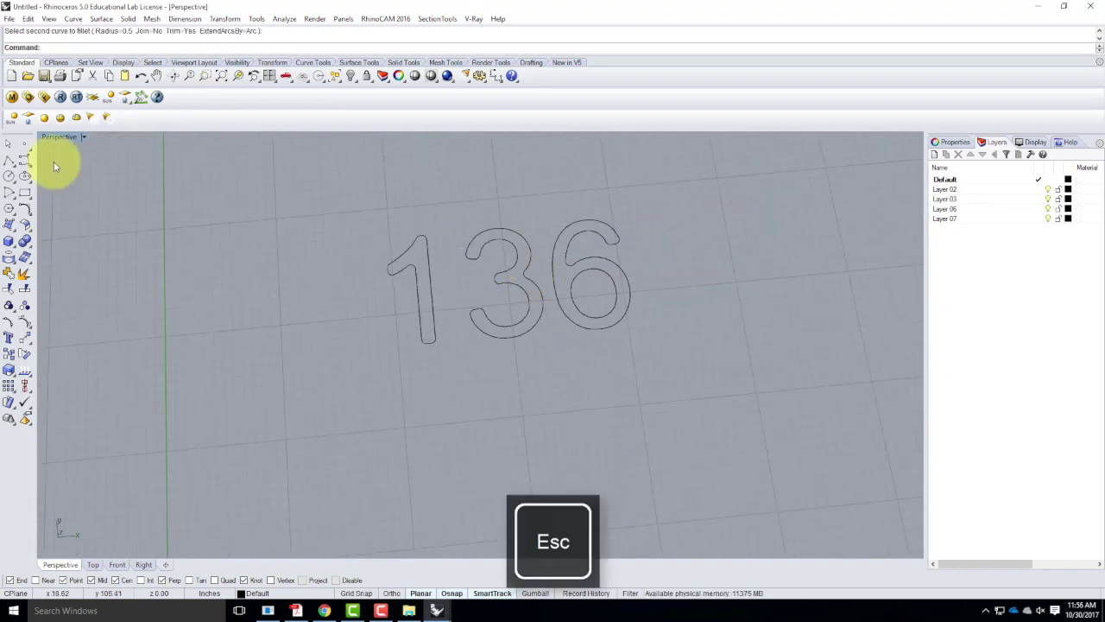
Draw a circle of diameter 0.375 inches centred on the 1's outline, at the flag-side end of the inner fillet
left_click(8, 177)
scroll(412, 385, "up", 5)
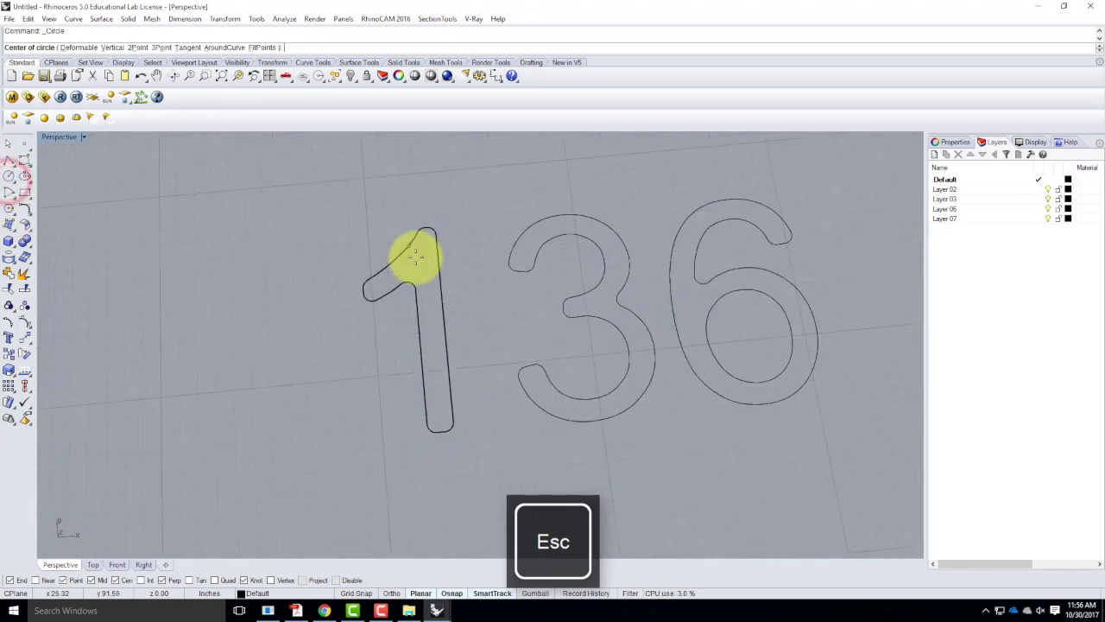
scroll(521, 288, "down", 1)
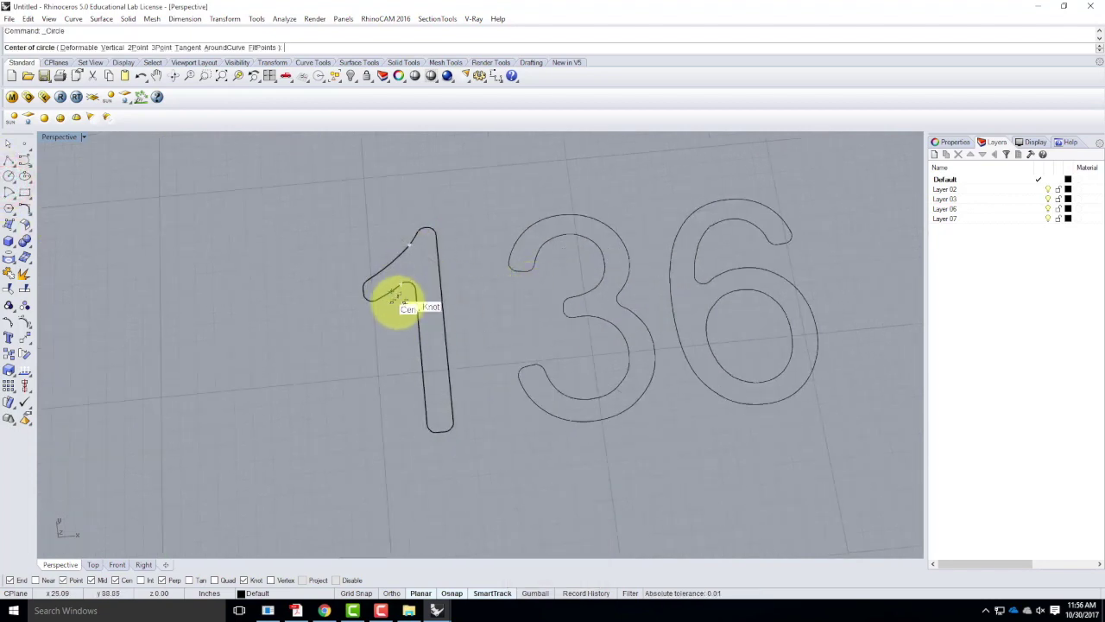
left_click(400, 285)
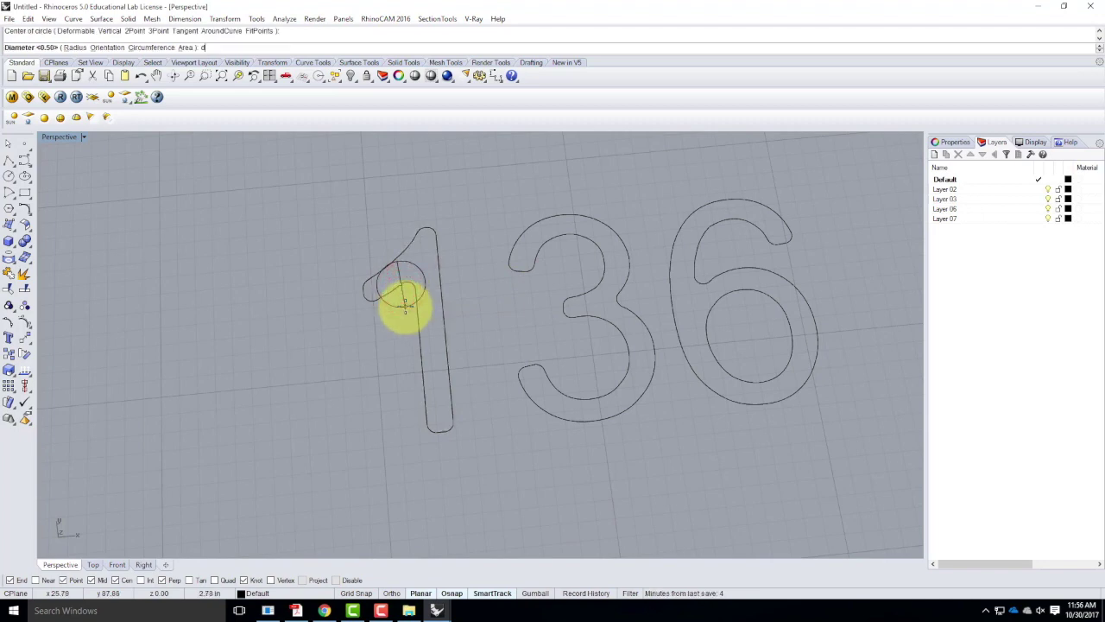
key("Return")
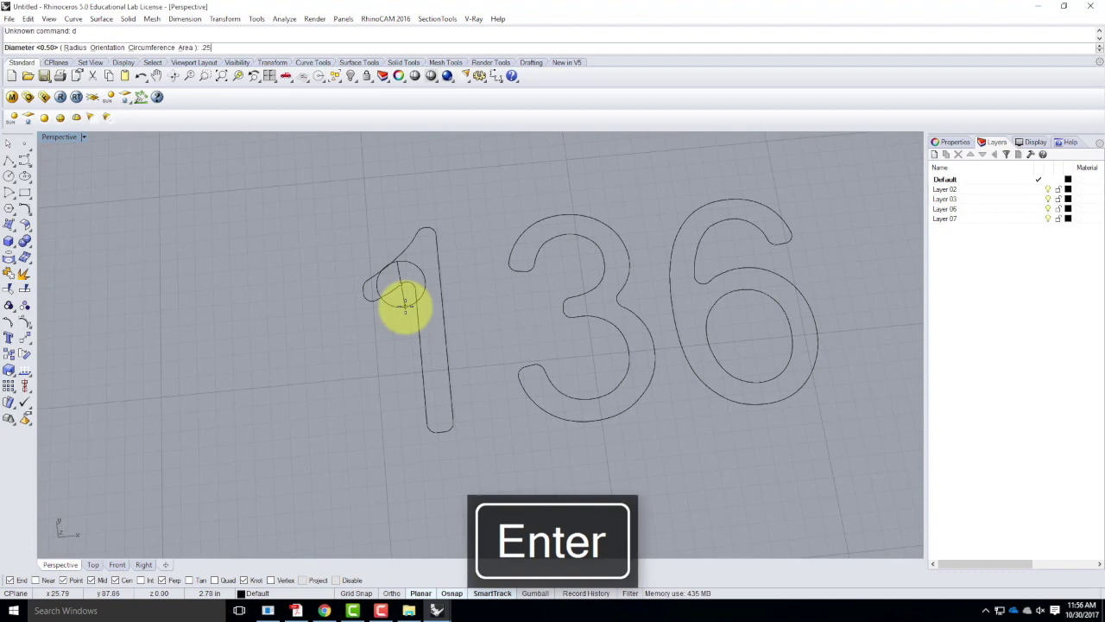
key("BackSpace")
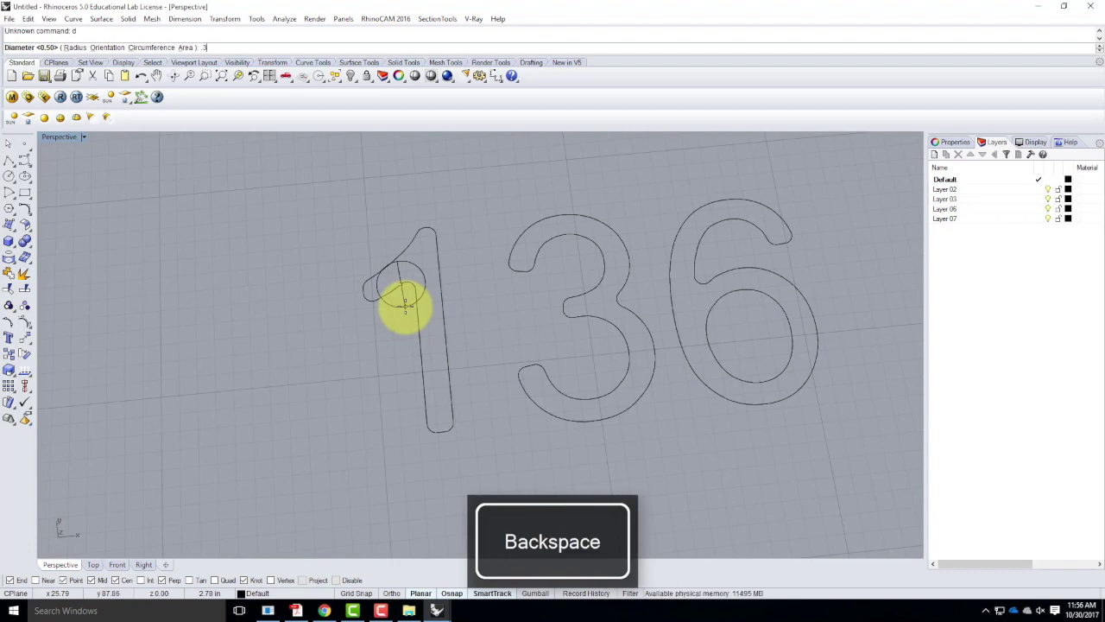
type(".375")
key("Return")
Rotate the small circle in 3D about an axis through its centre so it stands upright across the 1's outline
scroll(406, 285, "up", 5)
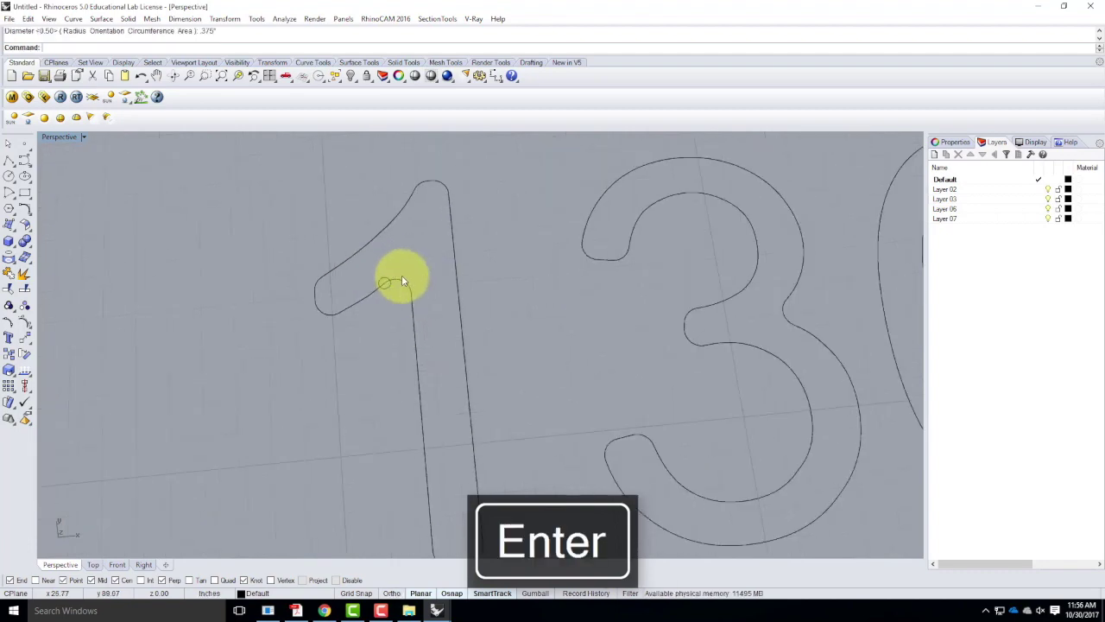
left_click(376, 295)
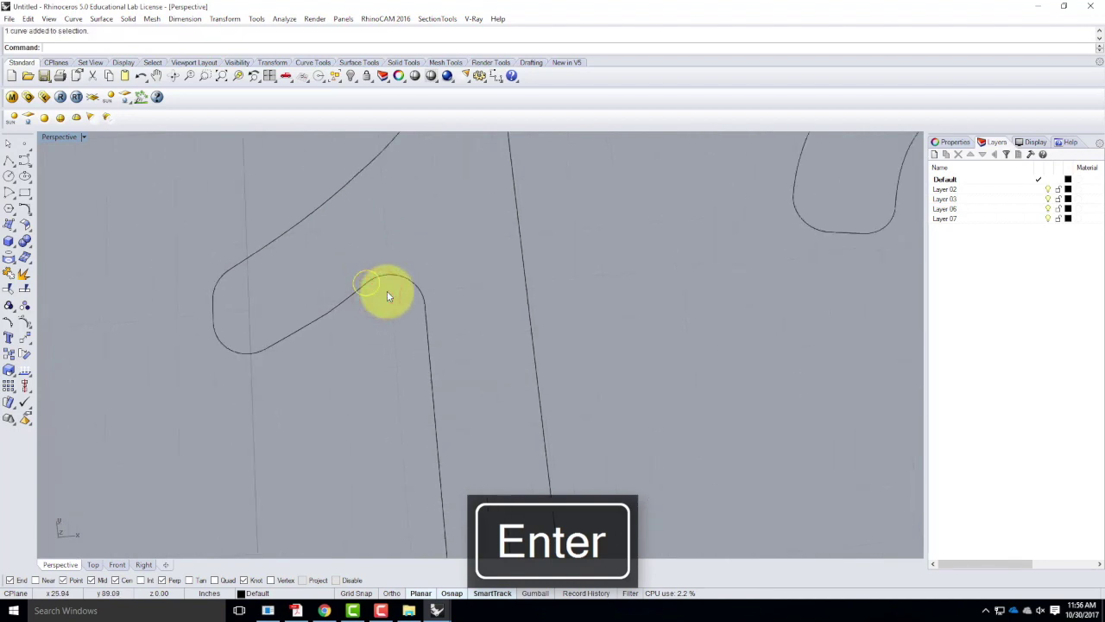
key("BackSpace")
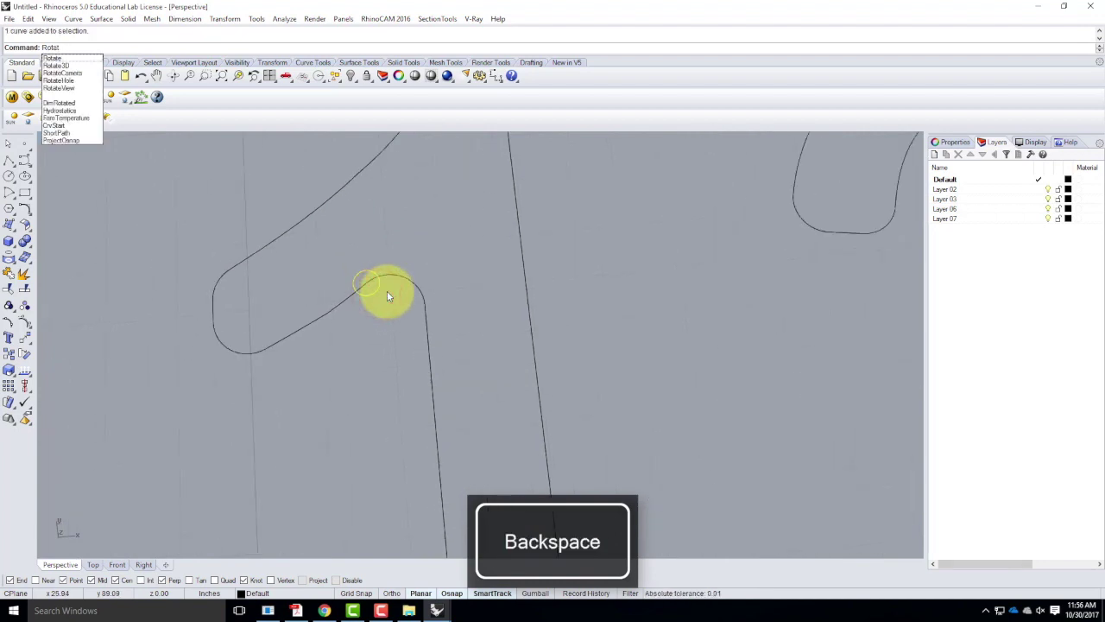
type("3d")
key("Return")
right_click_drag(310, 380, 405, 314)
type("Ro")
key("Return")
left_click(349, 375)
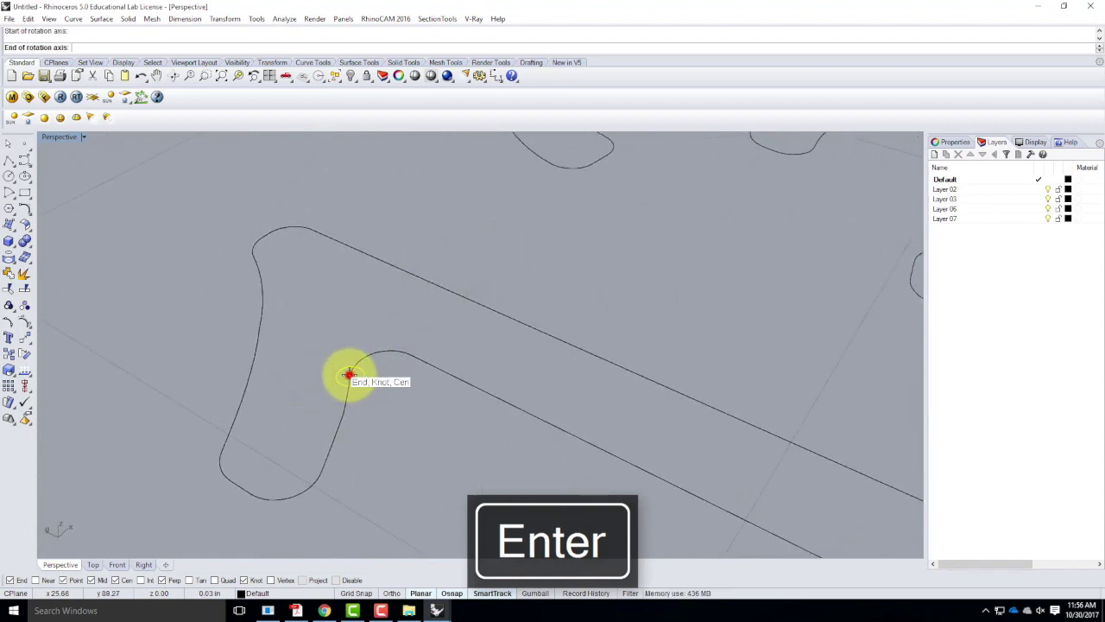
left_click(383, 374)
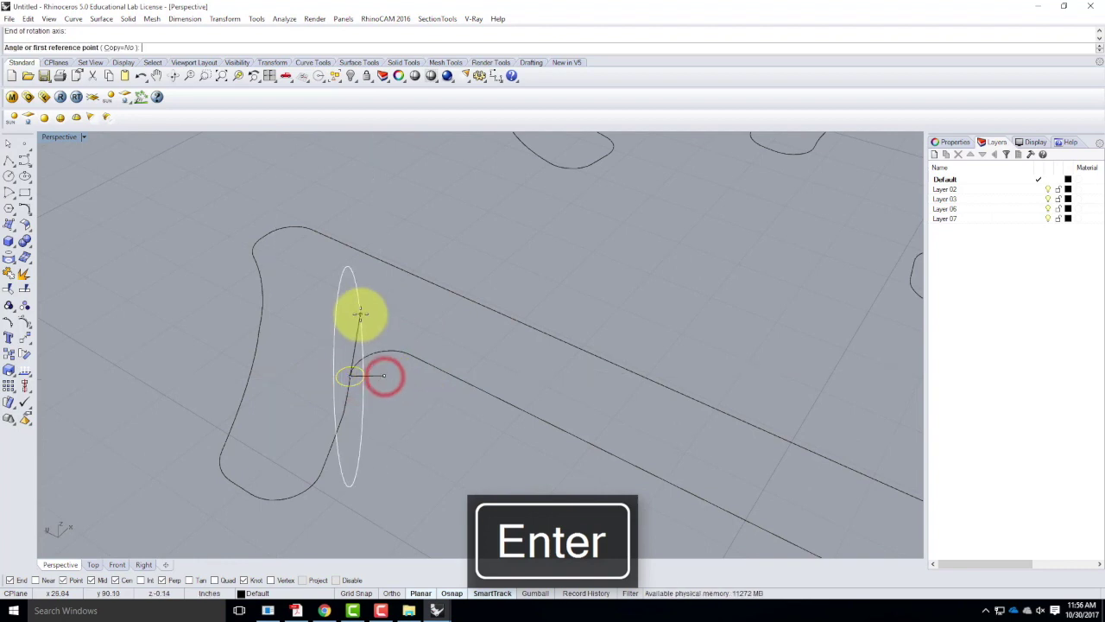
left_click(359, 309)
left_click(338, 278)
right_click_drag(542, 370, 446, 376)
scroll(445, 377, "down", 4)
key("Escape")
Sweep the upright circle along the outline of the 1 with Sweep1, using Freeform style and Do not simplify
left_click(431, 348)
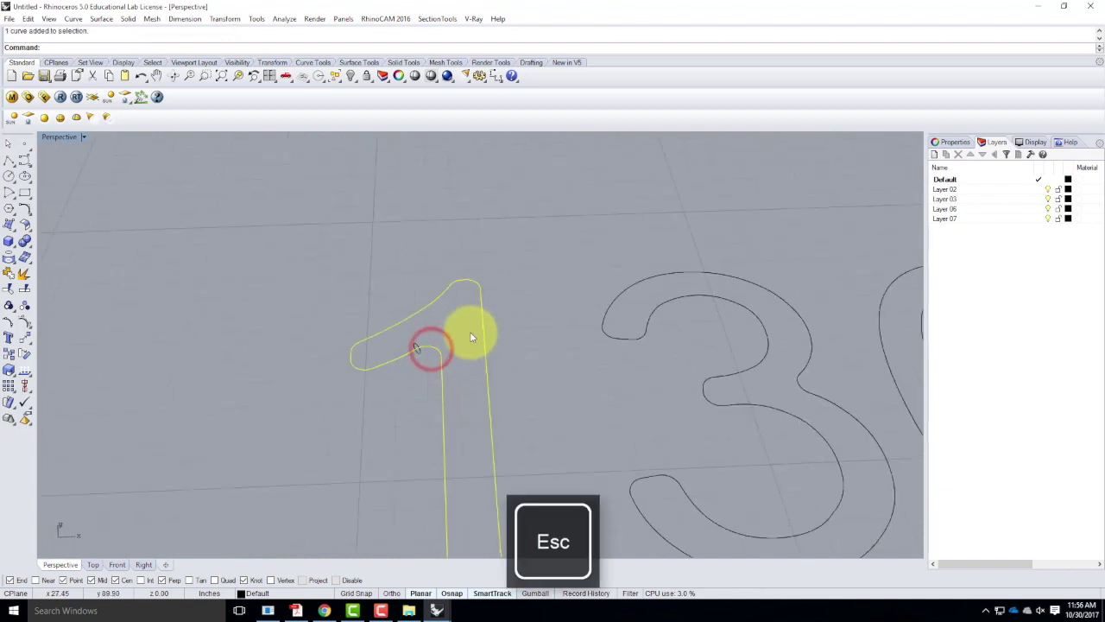
key("Return")
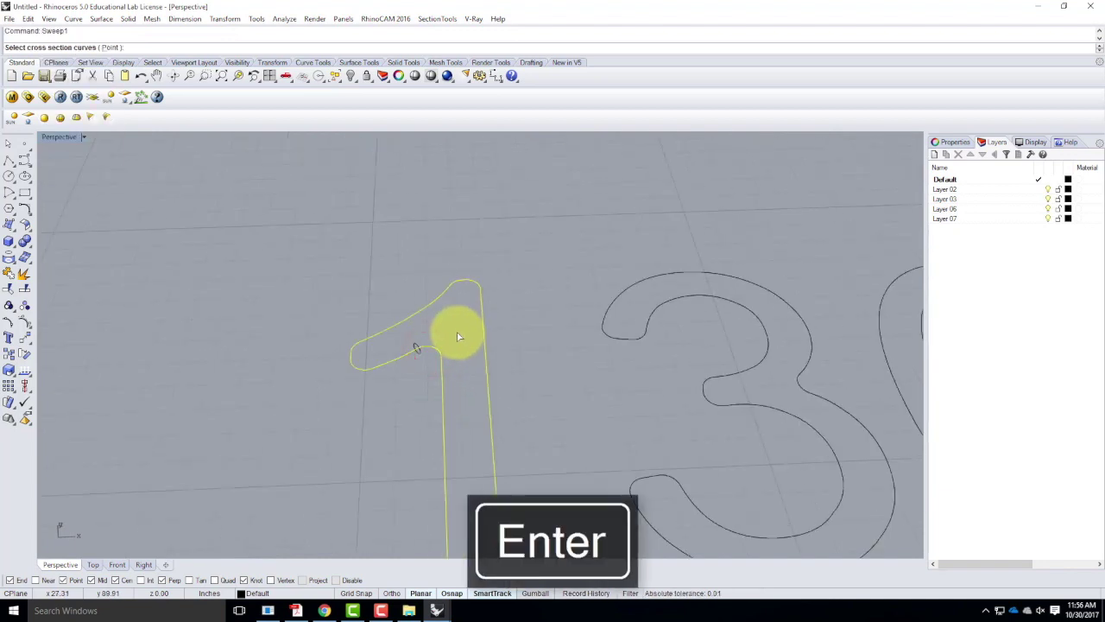
left_click(415, 343)
key("Return")
key("Return")
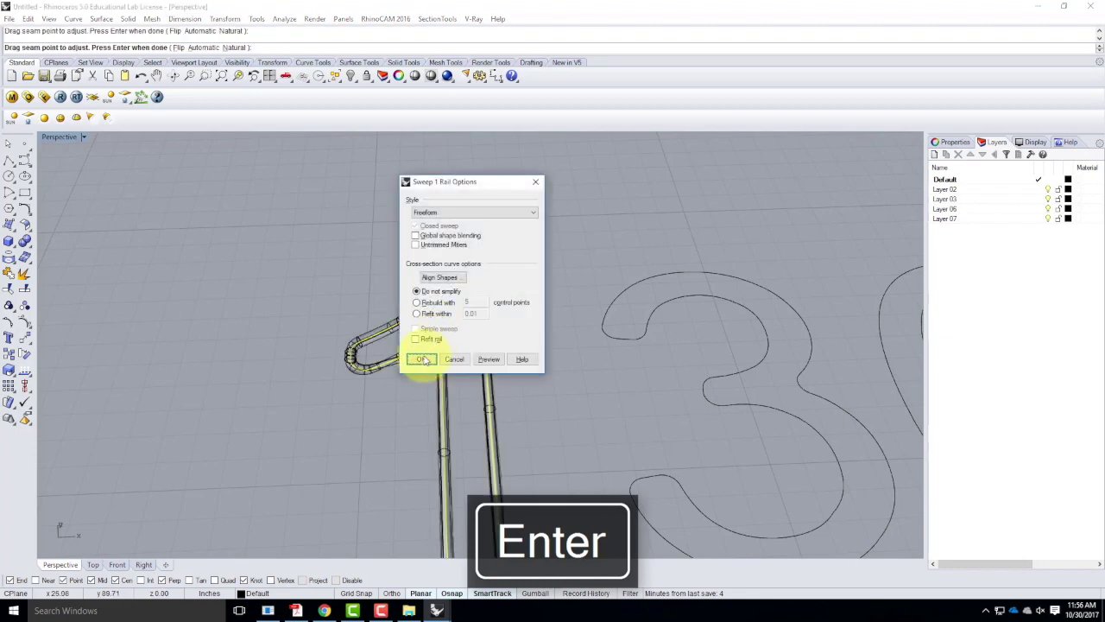
left_click(422, 359)
Copy the profile circle from the 1 onto the 3's outline at its middle tip and onto the 6's outer outline
scroll(382, 345, "down", 5)
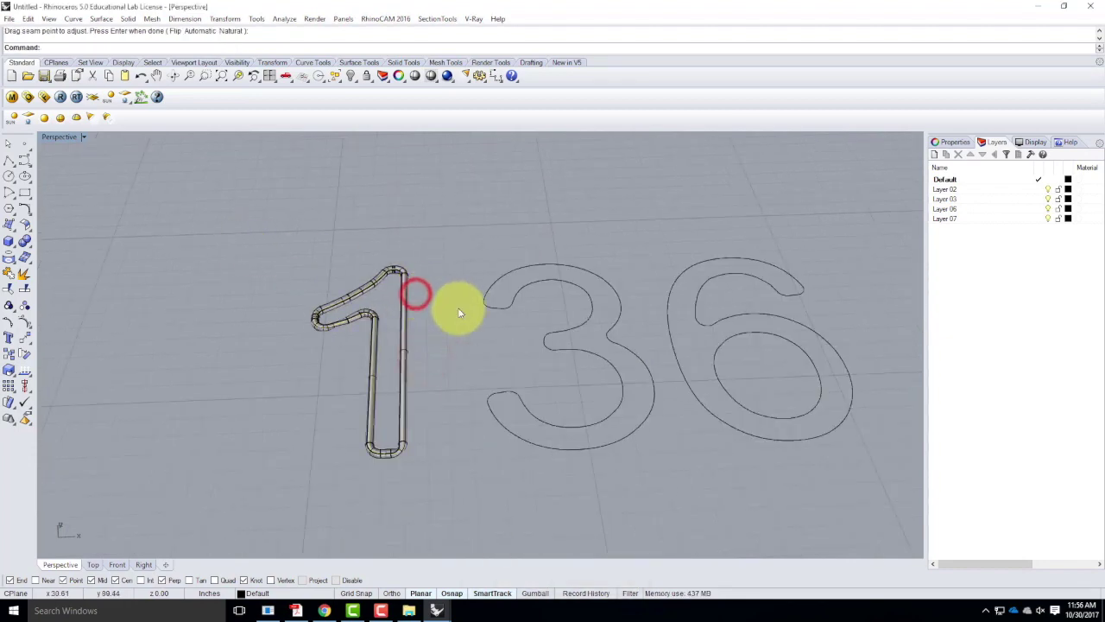
left_click(362, 314)
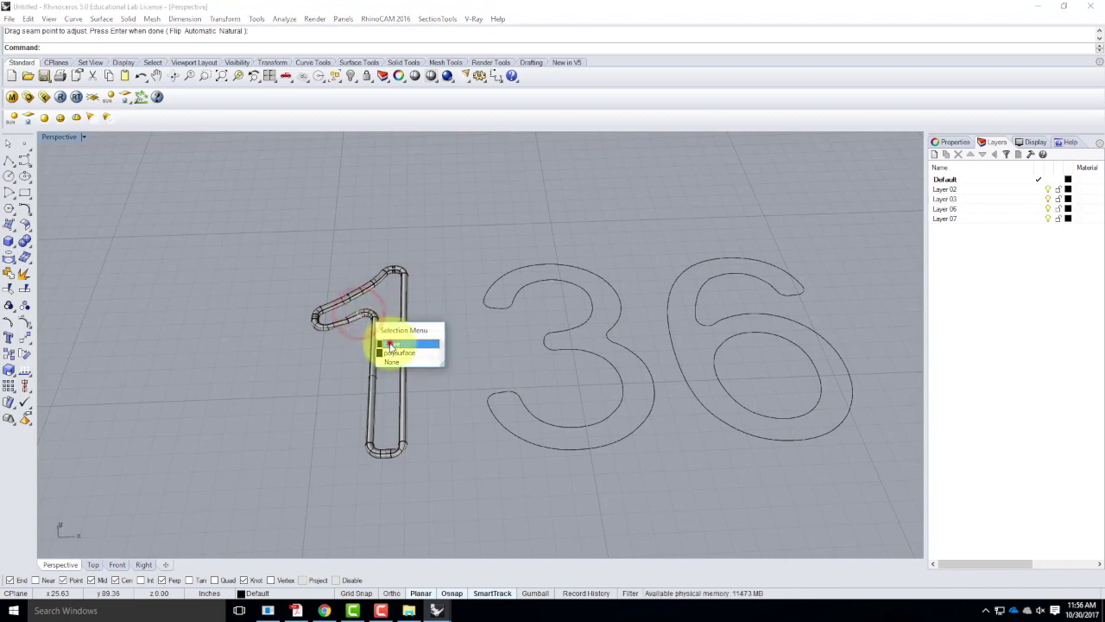
left_click(390, 344)
type("Copy")
key("Return")
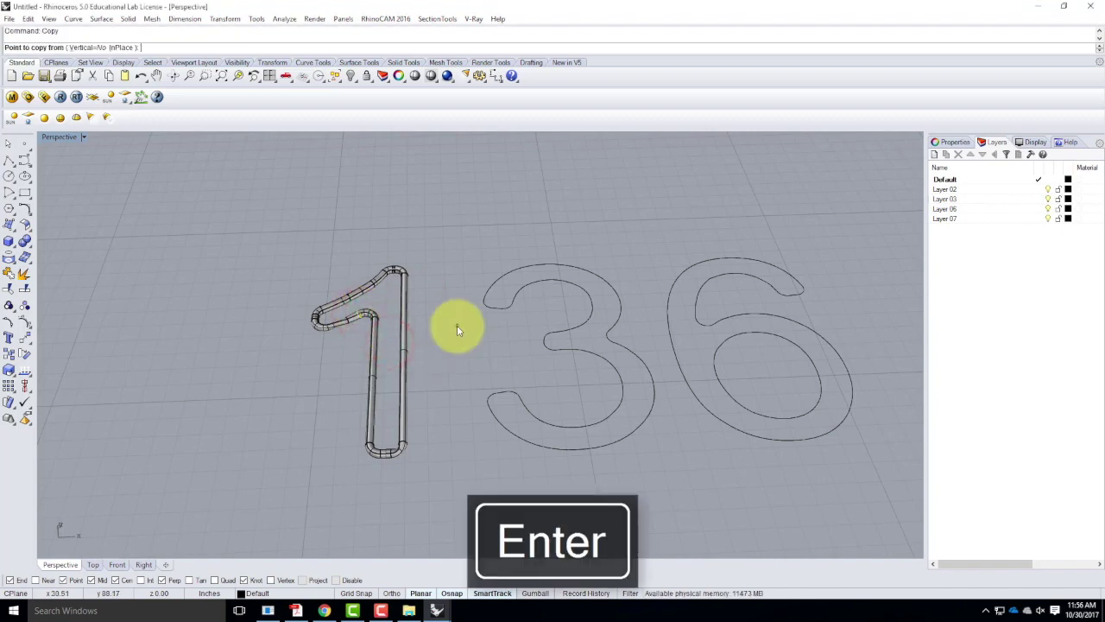
scroll(369, 322, "up", 2)
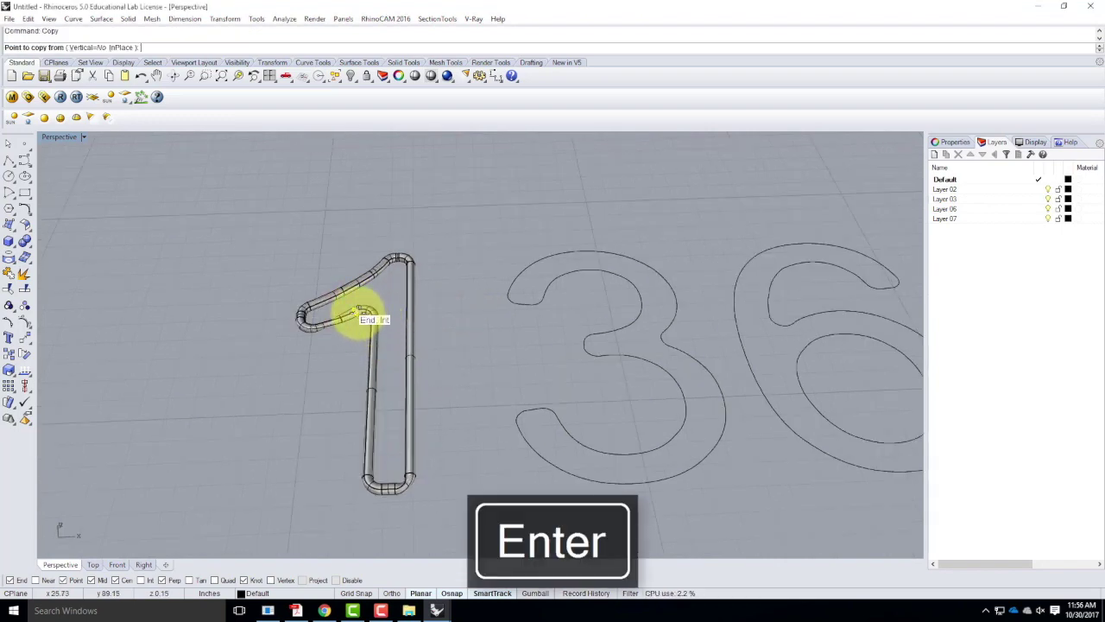
left_click(368, 316)
left_click(590, 329)
scroll(698, 316, "down", 2)
scroll(757, 321, "up", 4)
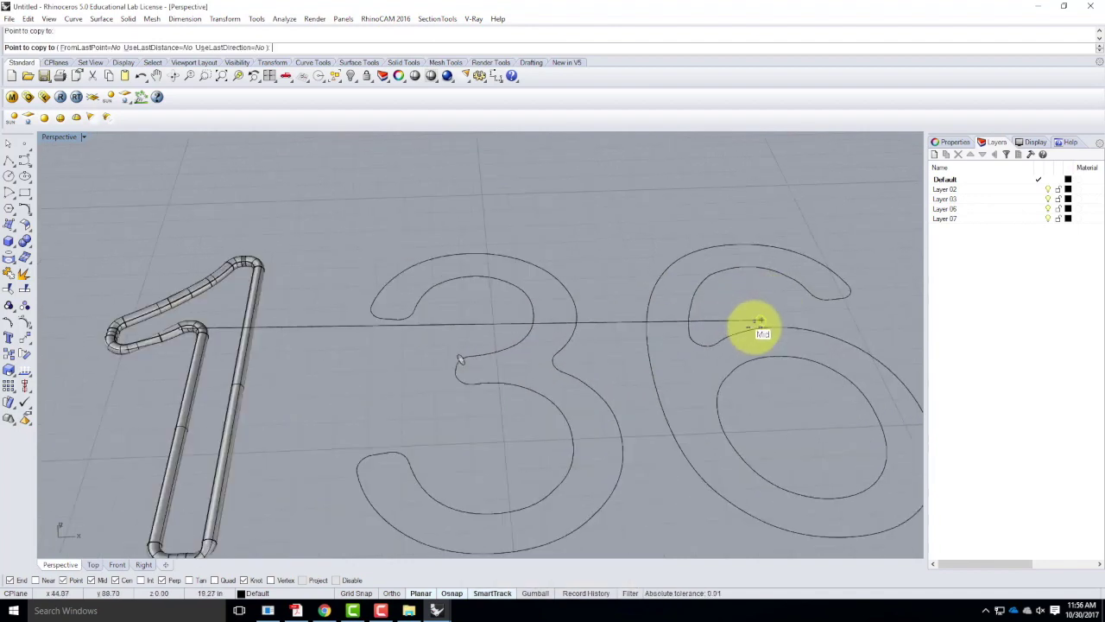
left_click(749, 327)
key("Escape")
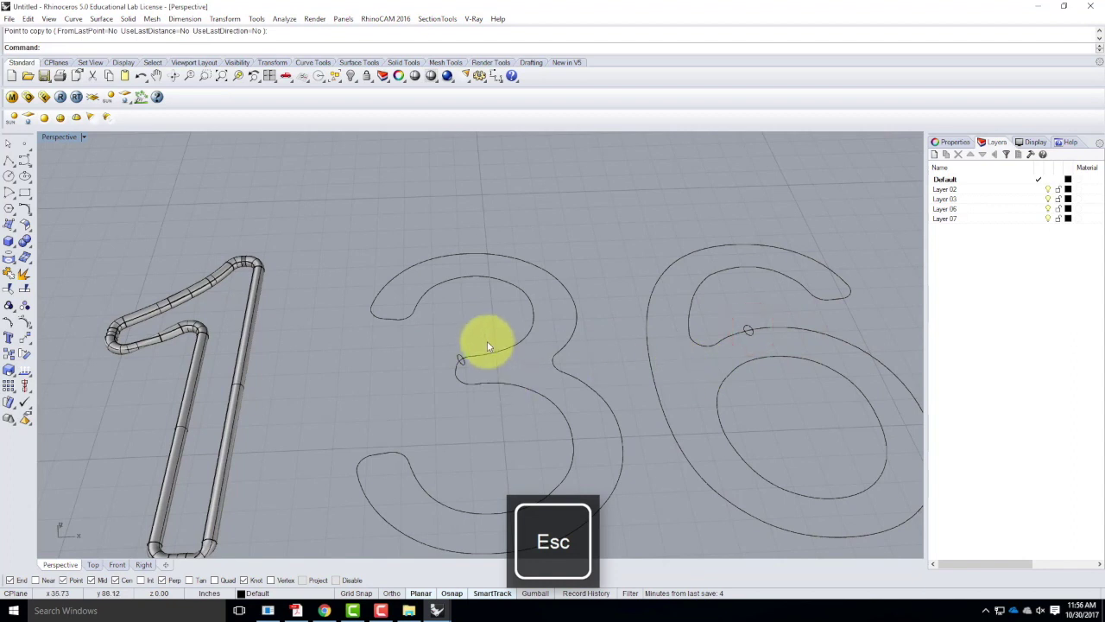
left_click(460, 357)
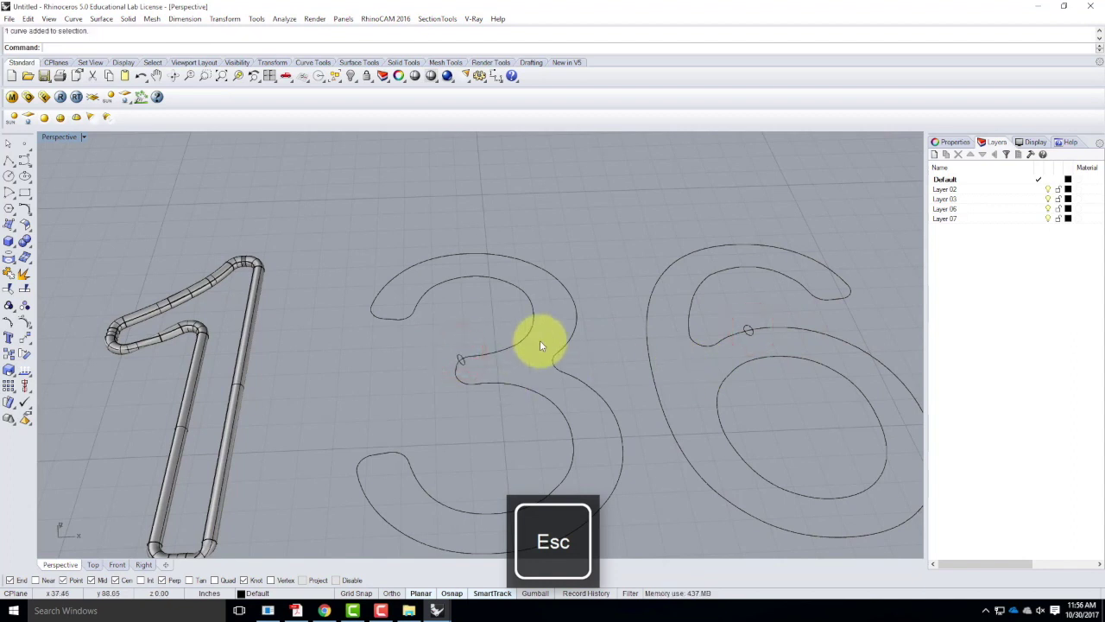
type("SetDisplayMode")
key("Return")
key("Escape")
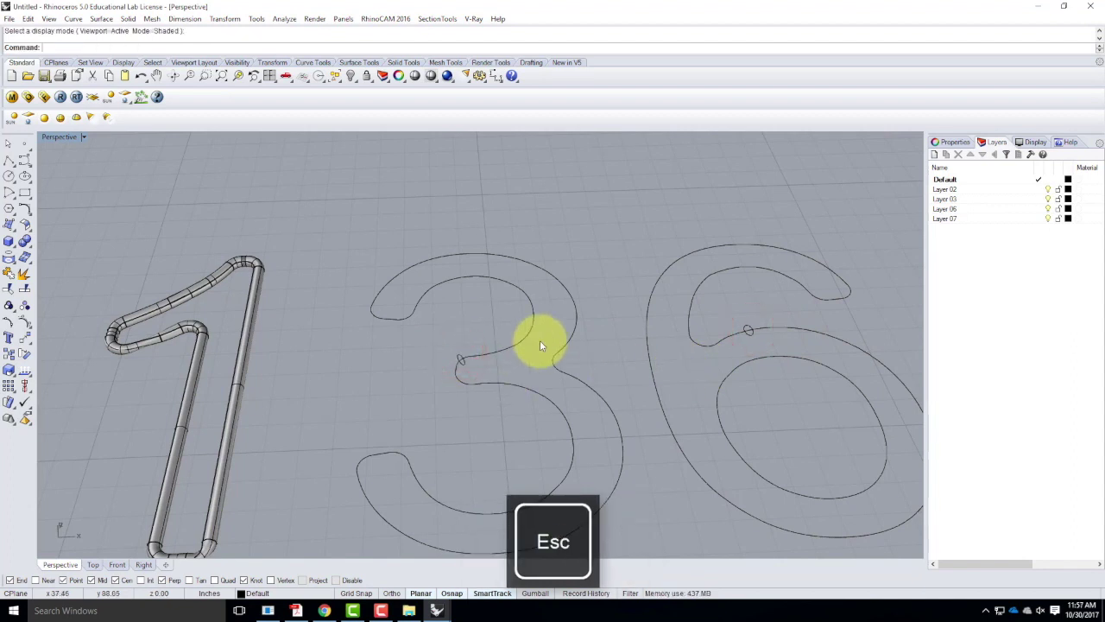
Sweep the copied circle along the outline of the 3 with Sweep1, using Freeform style and Do not simplify
key("Return")
left_click(518, 345)
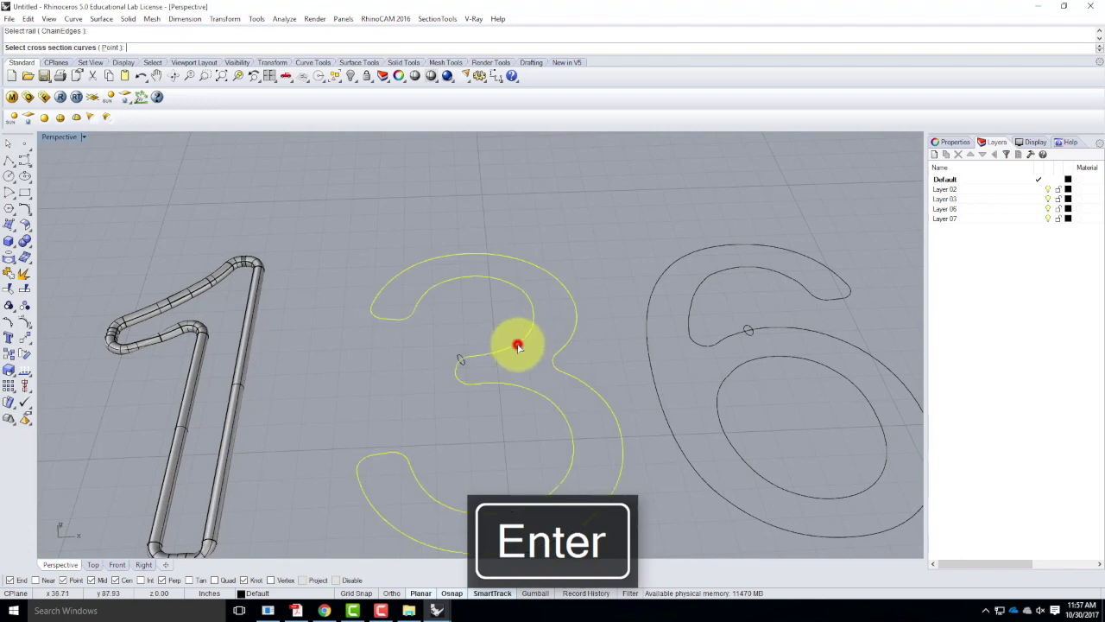
left_click(458, 355)
key("Return")
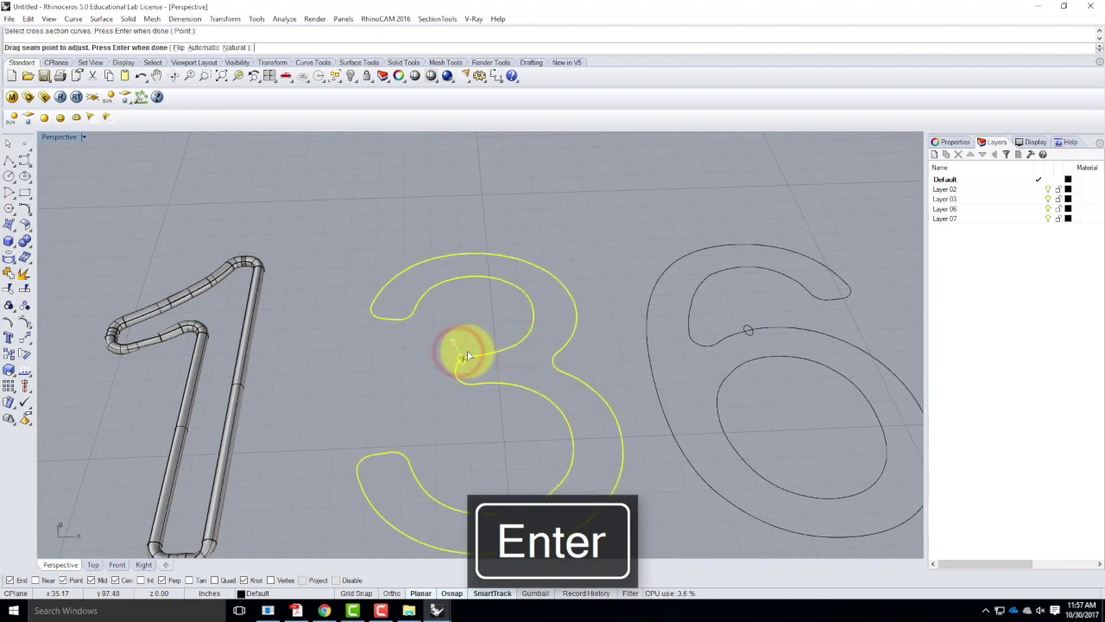
key("Return")
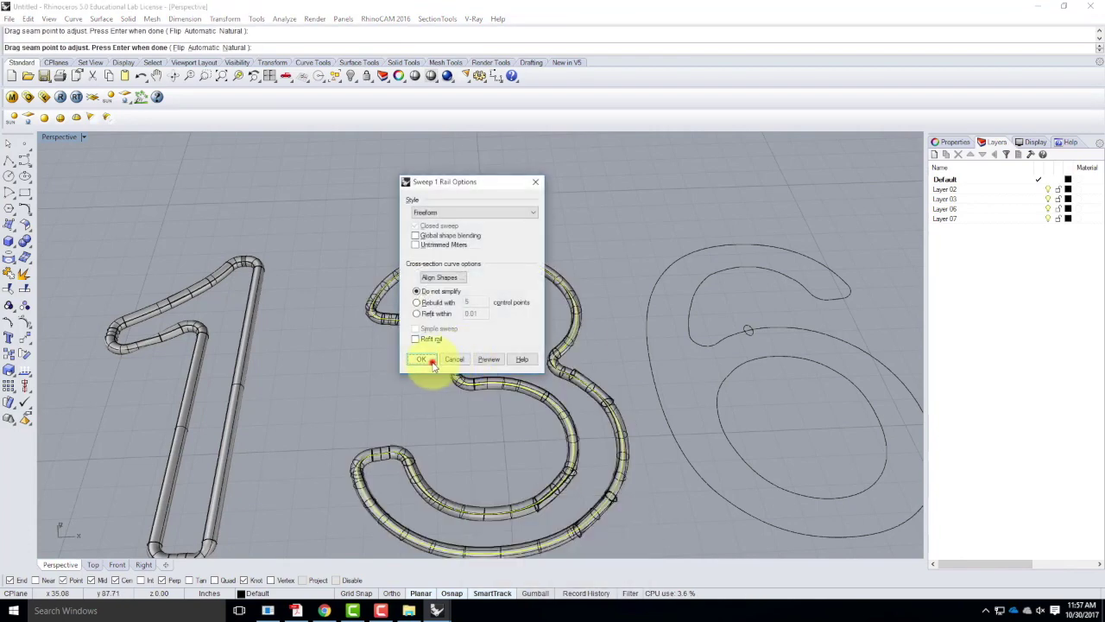
left_click(424, 359)
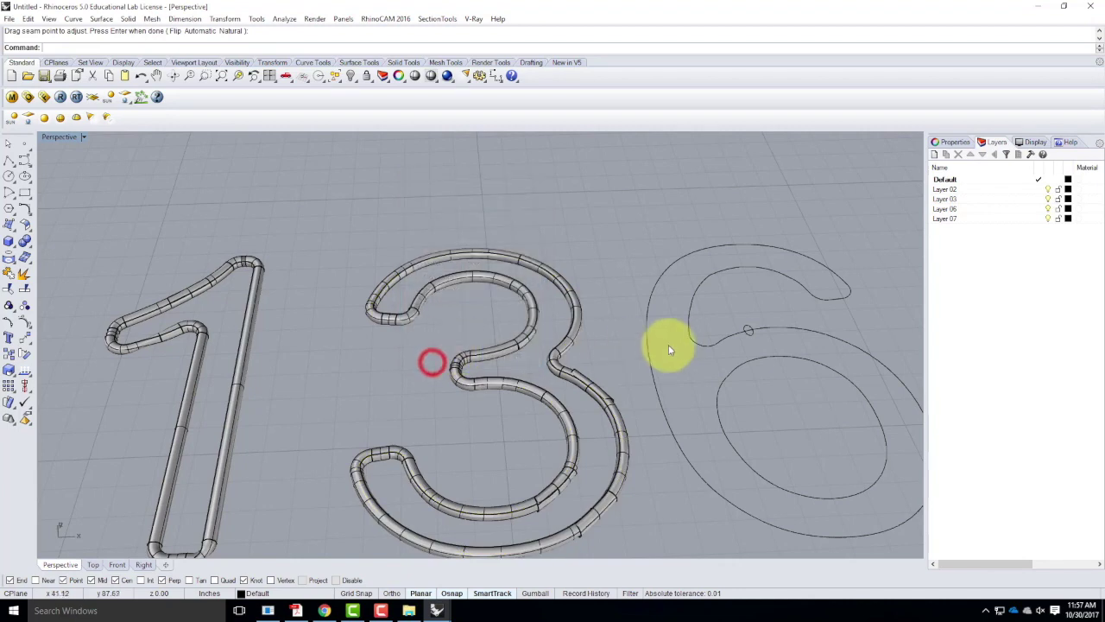
Sweep the copied circle along the outer outline of the 6 with Sweep1, using Freeform style and Do not simplify
left_click(735, 327)
key("Return")
key("Return")
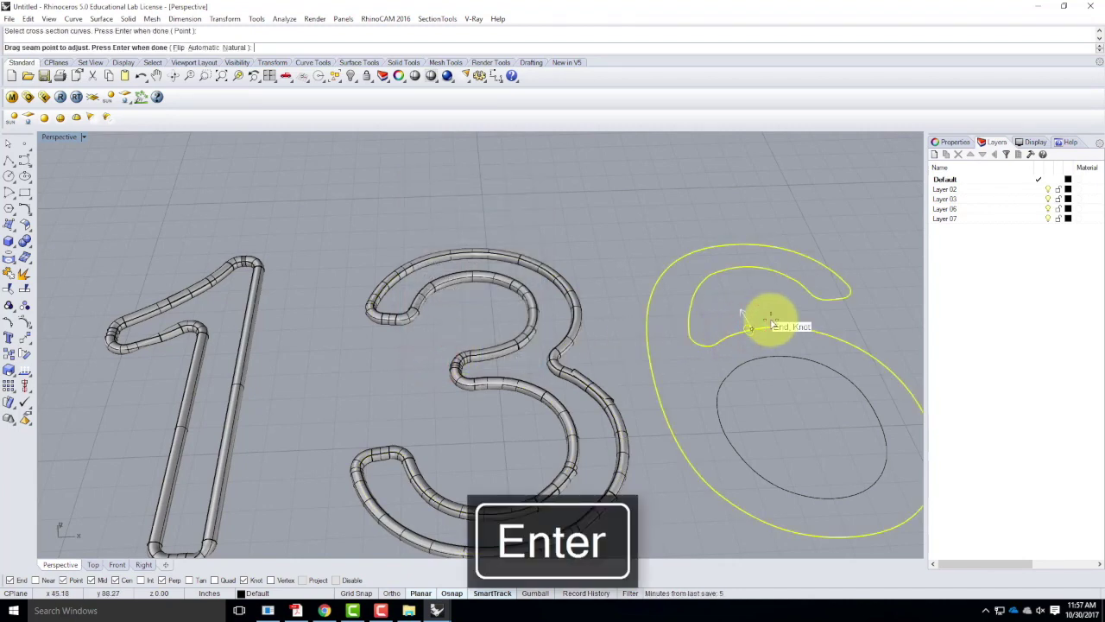
key("Return")
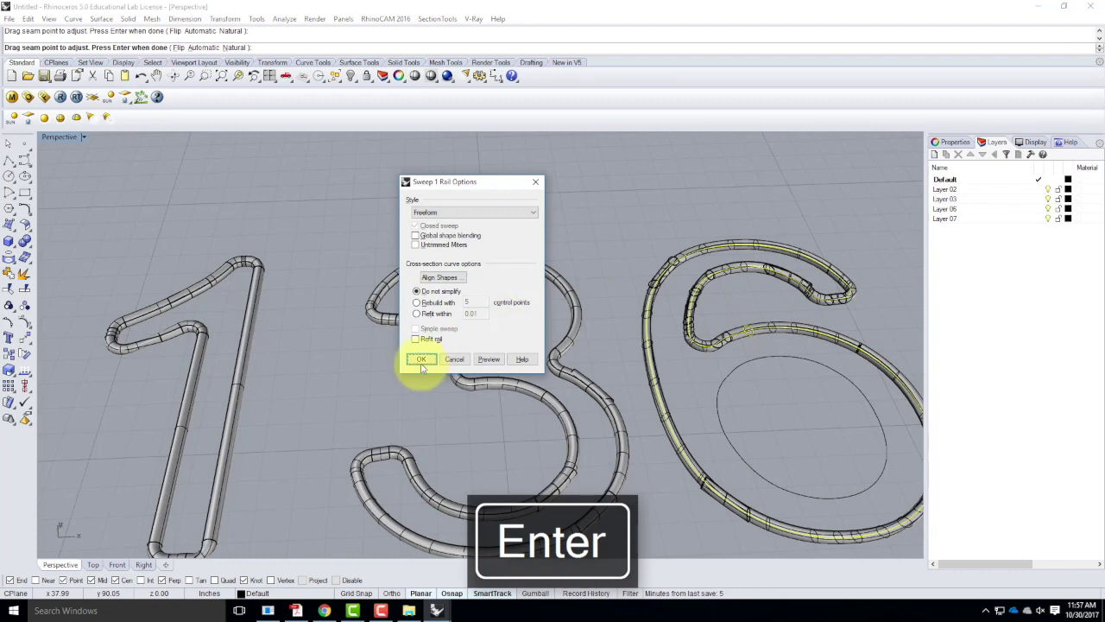
left_click(422, 359)
scroll(605, 259, "down", 5)
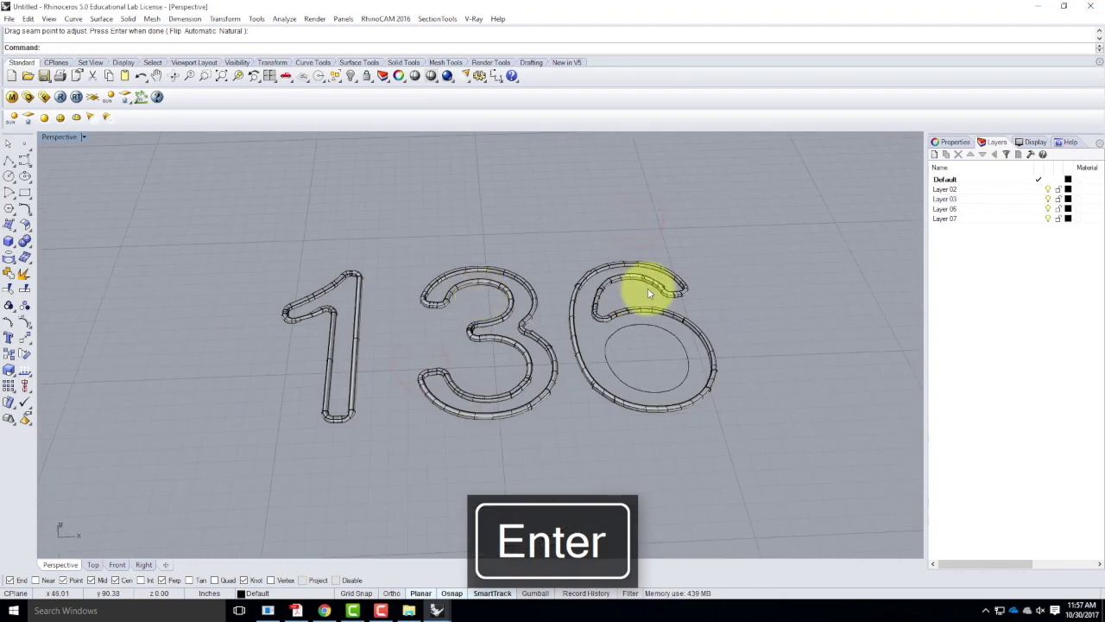
Move the profile circle from the 6's outer outline by its centre onto the inner oval of the 6
scroll(647, 289, "up", 3)
scroll(670, 290, "down", 4)
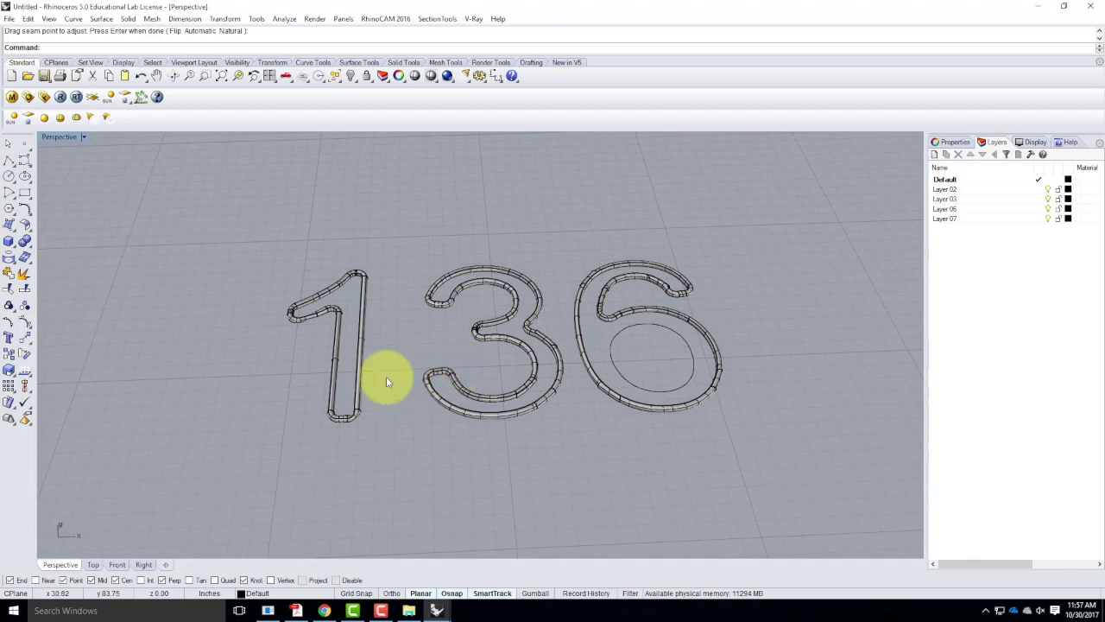
scroll(402, 377, "down", 3)
left_click_drag(301, 298, 443, 291)
key("Escape")
scroll(525, 352, "up", 3)
left_click(478, 340)
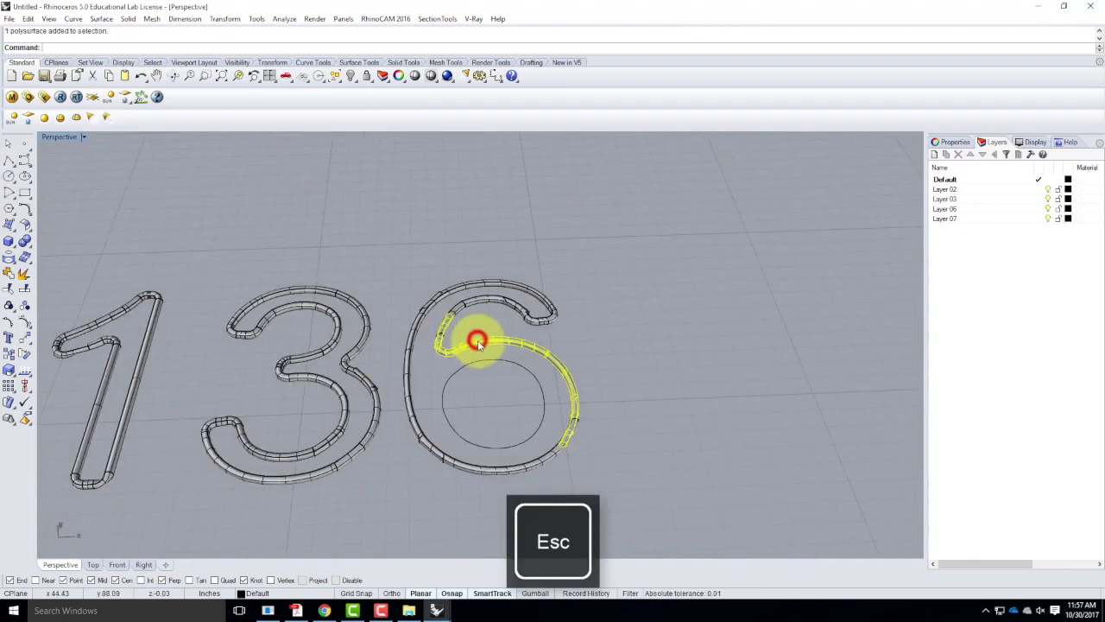
scroll(477, 340, "up", 3)
key("Escape")
left_click(474, 354)
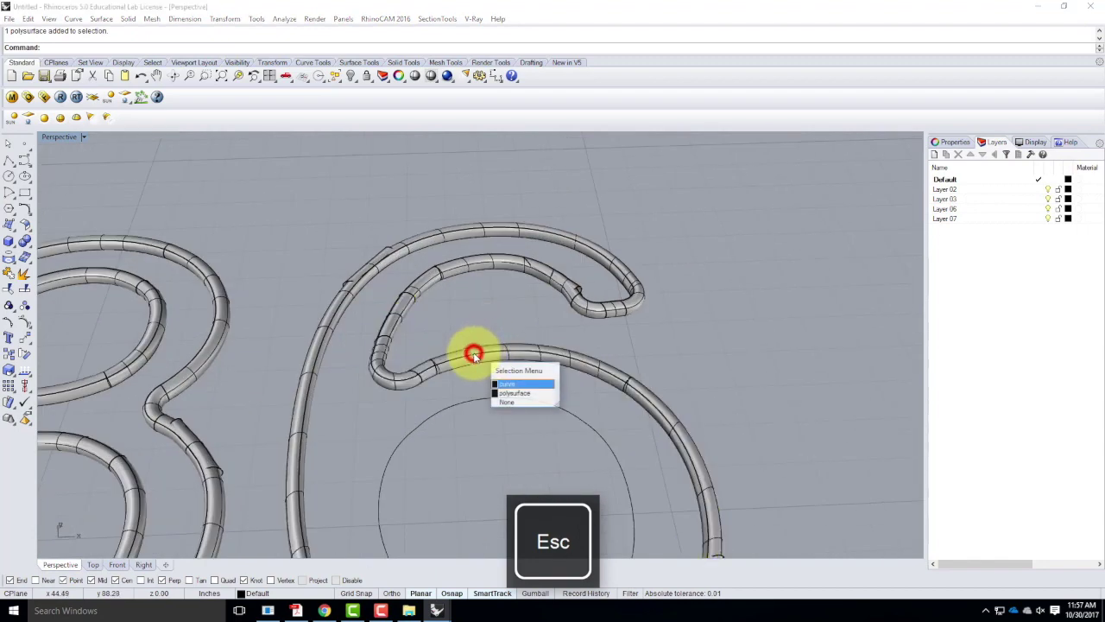
left_click(508, 383)
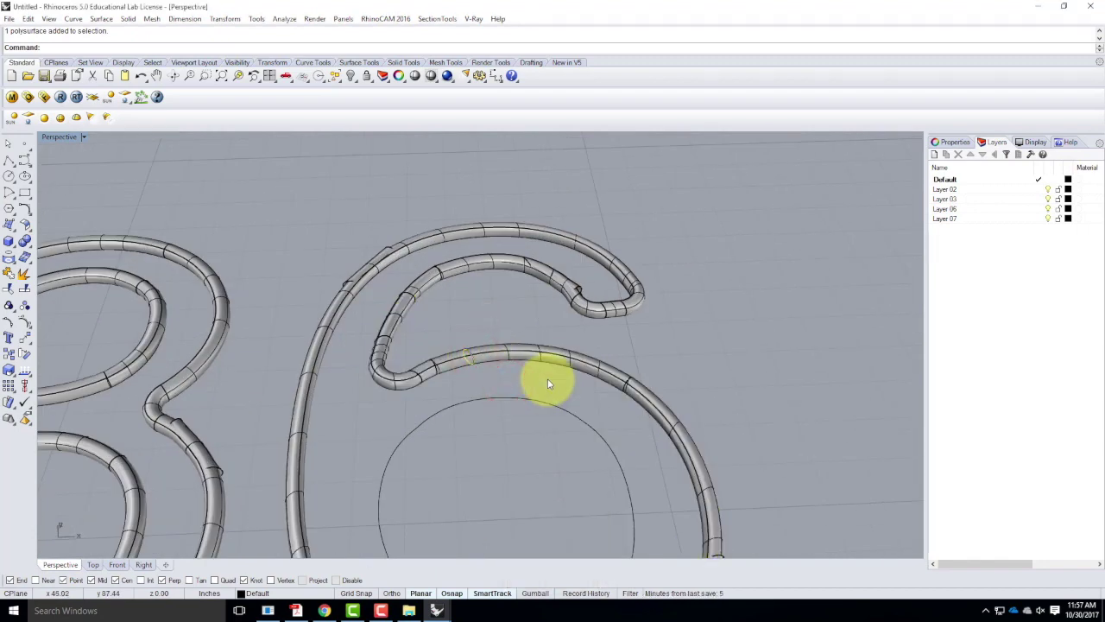
key("Return")
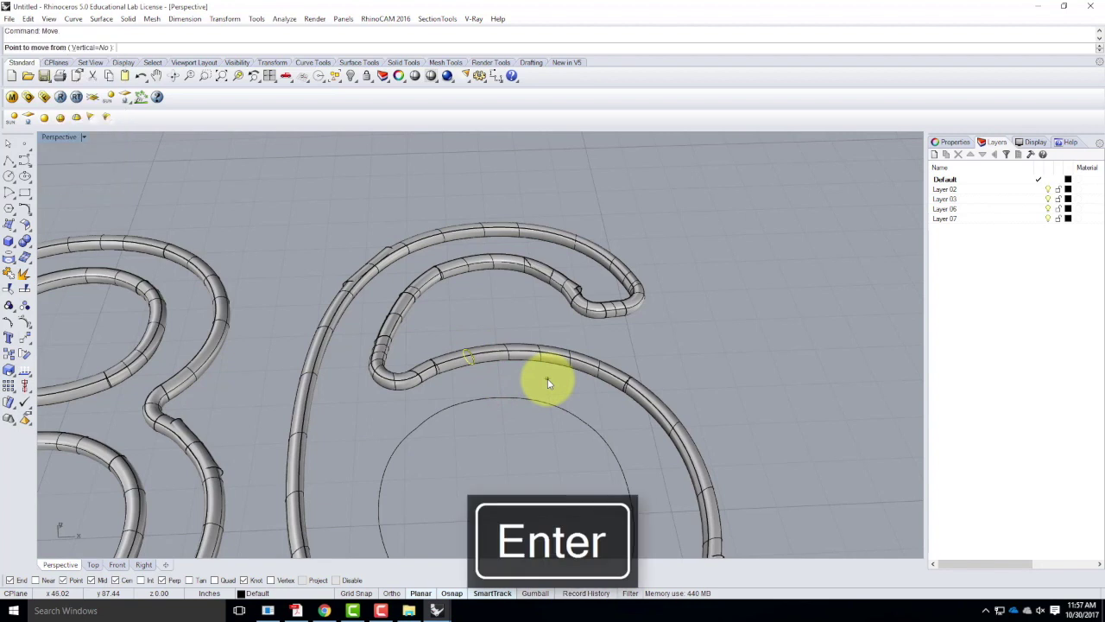
left_click(467, 355)
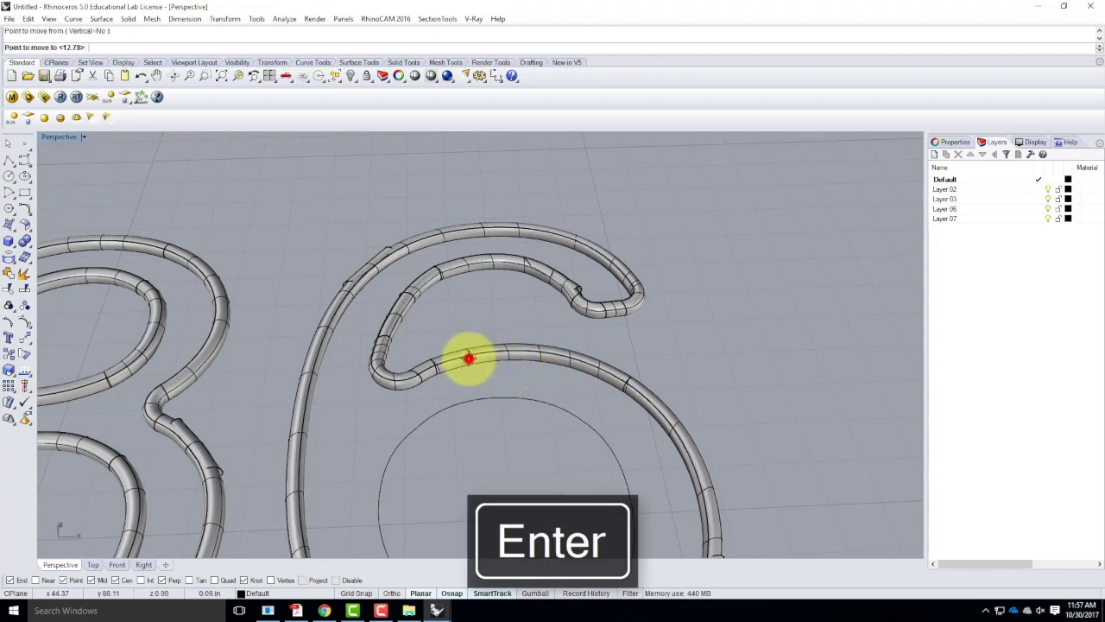
scroll(415, 427, "down", 3)
left_click(419, 425)
key("Escape")
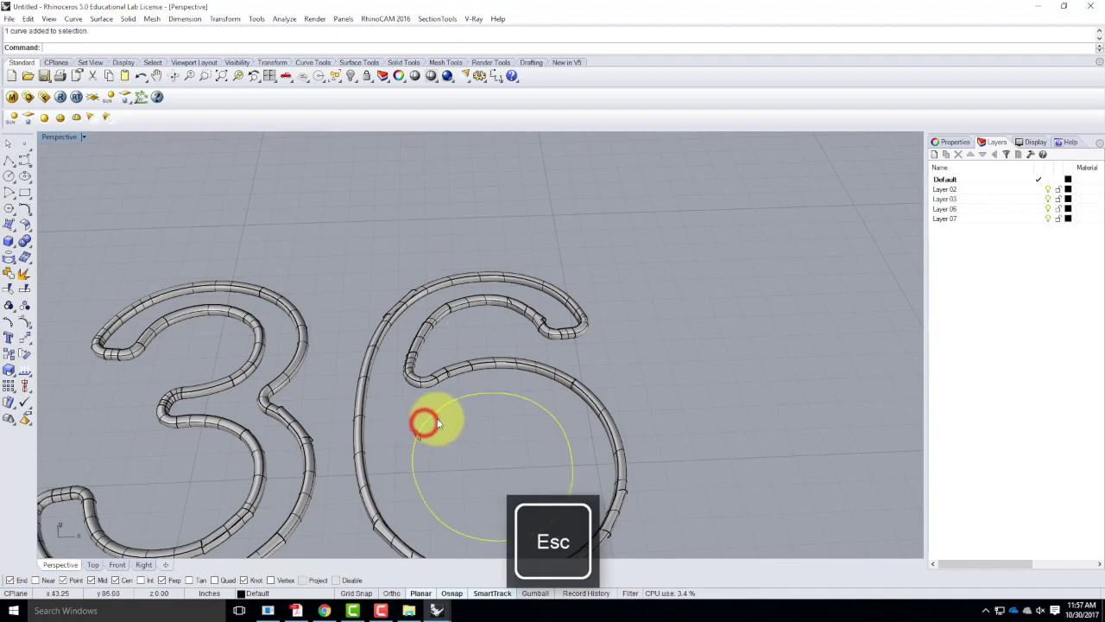
Sweep the profile circle along the inner oval of the 6 with Sweep1, using Freeform style and Do not simplify
key("Return")
left_click(413, 429)
key("Return")
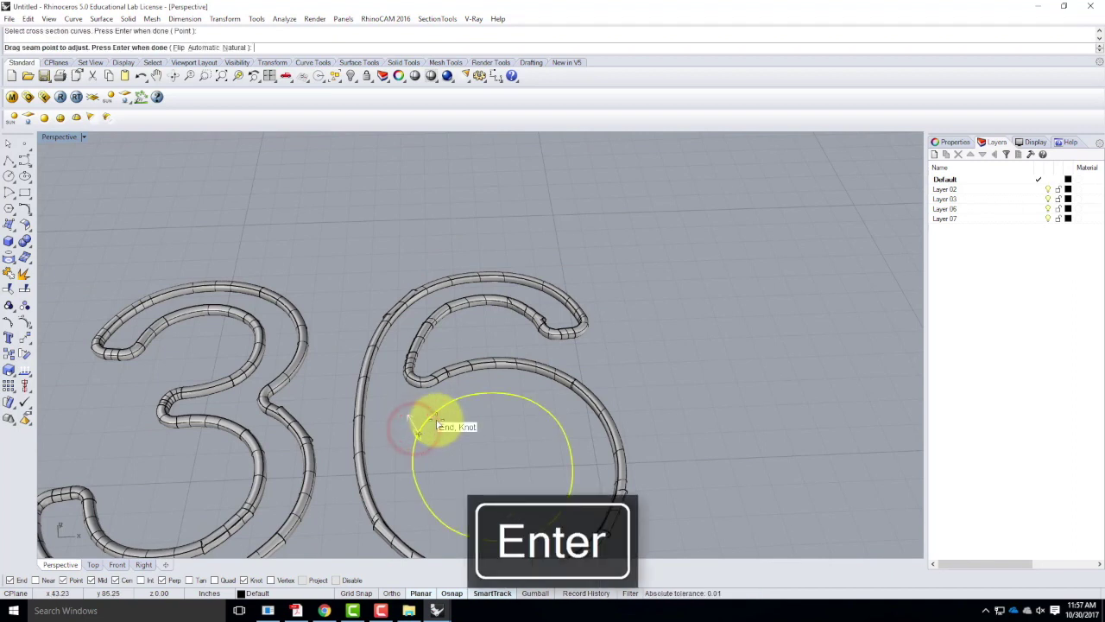
key("Return")
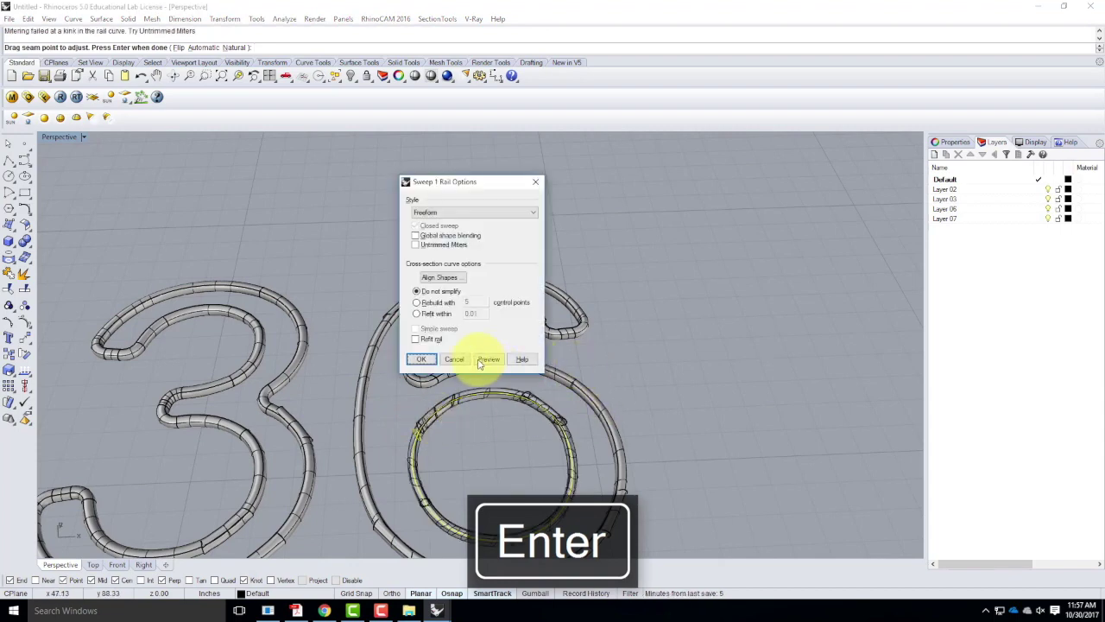
left_click(432, 358)
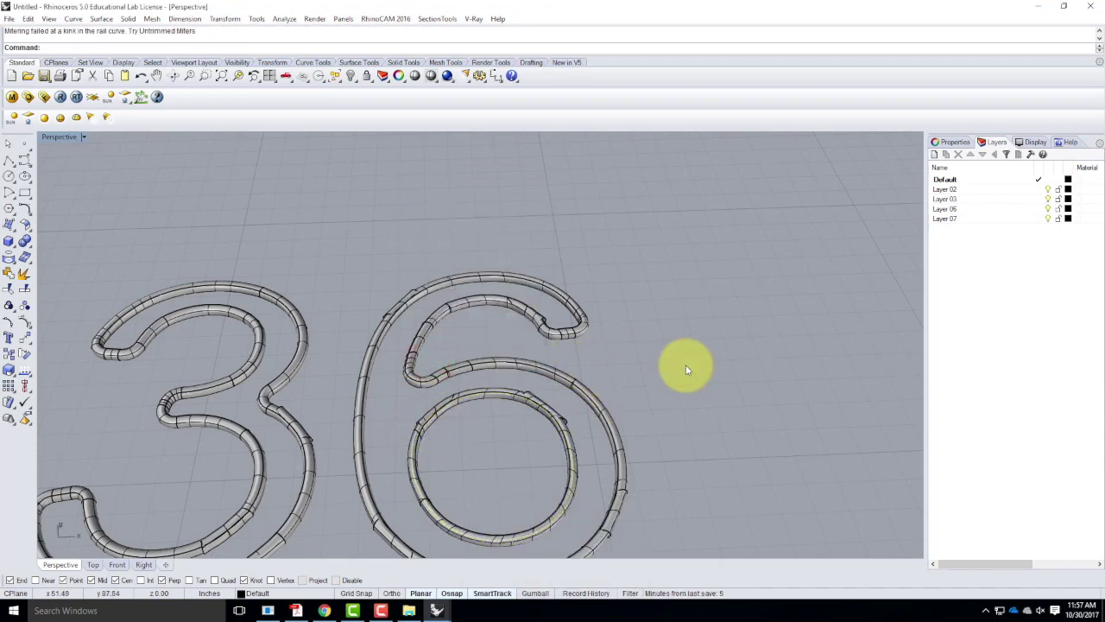
scroll(704, 333, "down", 5)
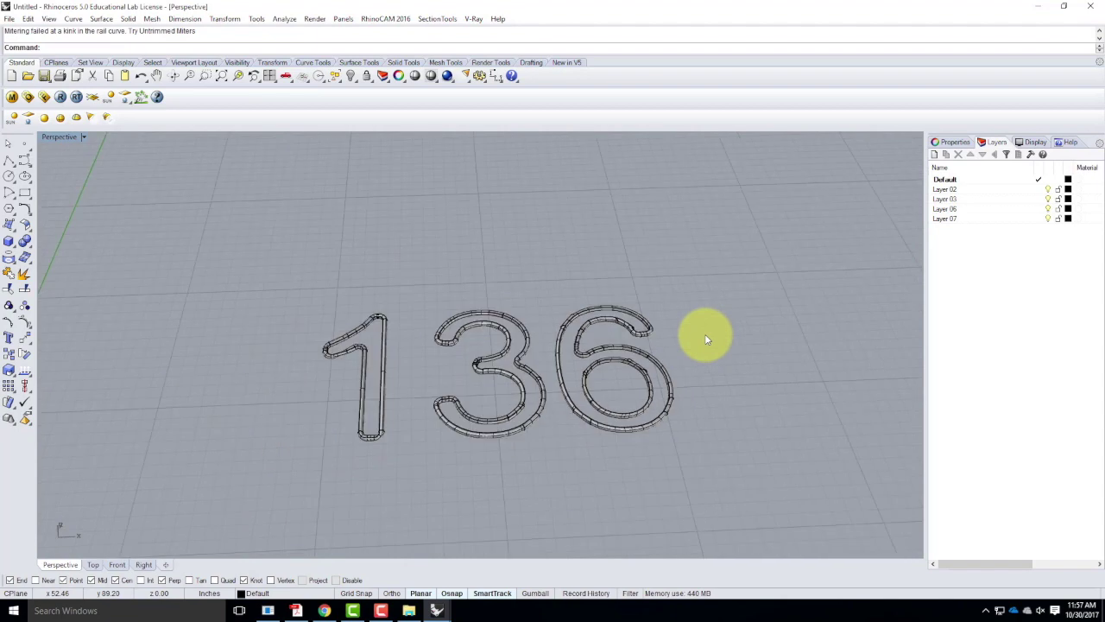
Rotate all the 136 tubes and curves in 3D by 90 degrees about a line below the digits so they stand upright
scroll(580, 348, "down", 2)
left_click_drag(216, 274, 701, 467)
type("rotate3d")
key("Return")
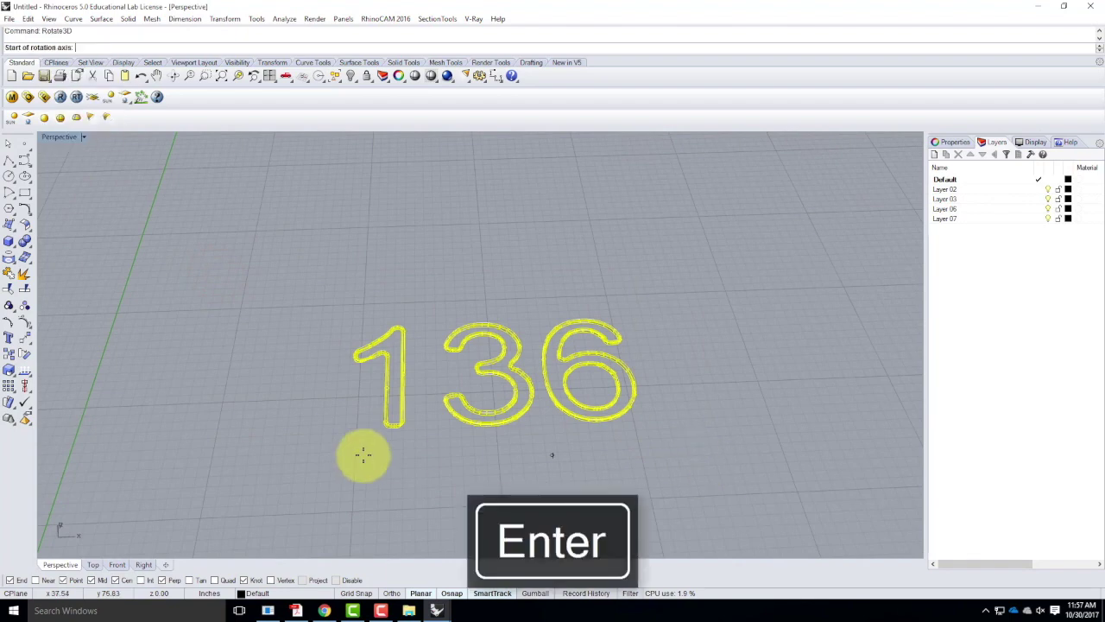
left_click(332, 439)
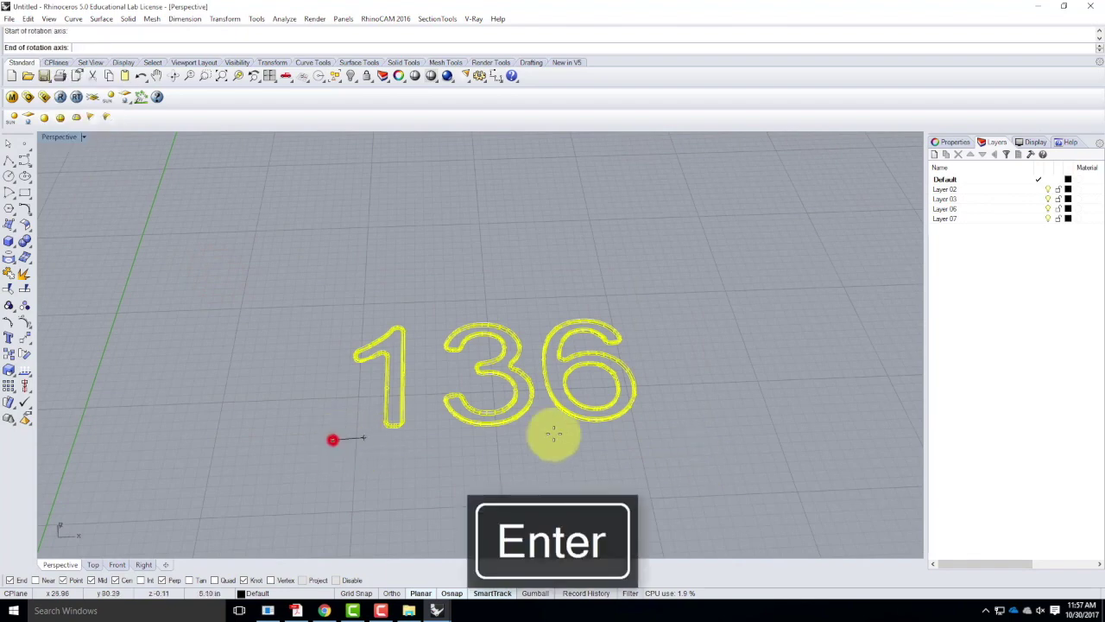
left_click(731, 424)
left_click(339, 286)
left_click(238, 263)
Move the upright 136 in the Right view from a base point on the horizontal axis just below the digits to 0,0,0
right_click_drag(602, 381, 458, 318)
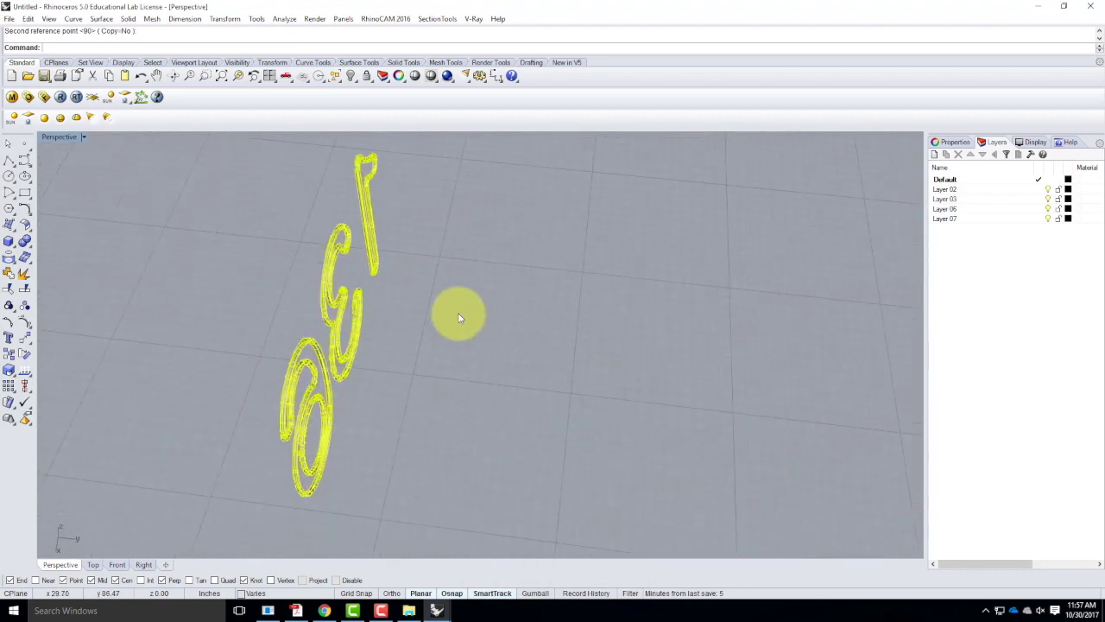
type("Move")
key("Return")
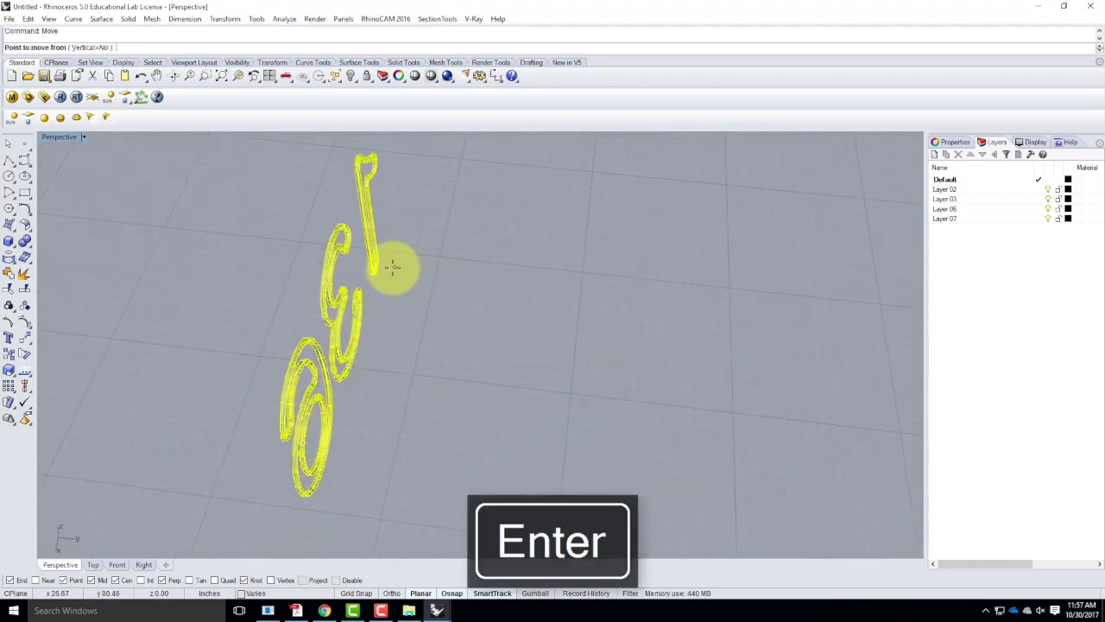
right_click_drag(389, 276, 455, 316)
left_click(57, 140)
left_click(57, 140)
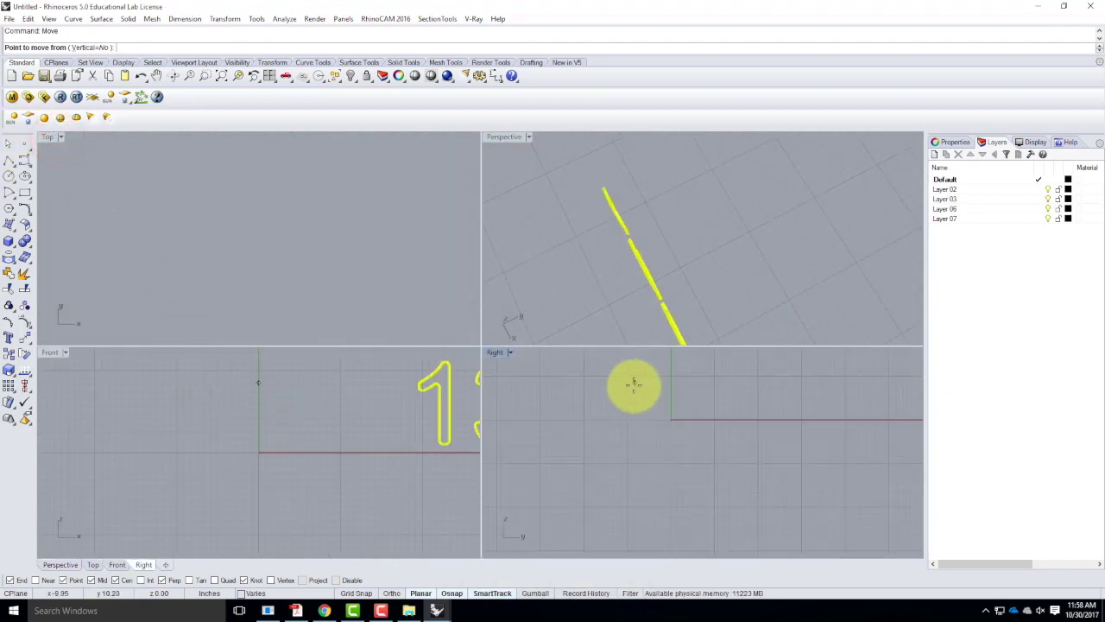
scroll(720, 434, "up", 5)
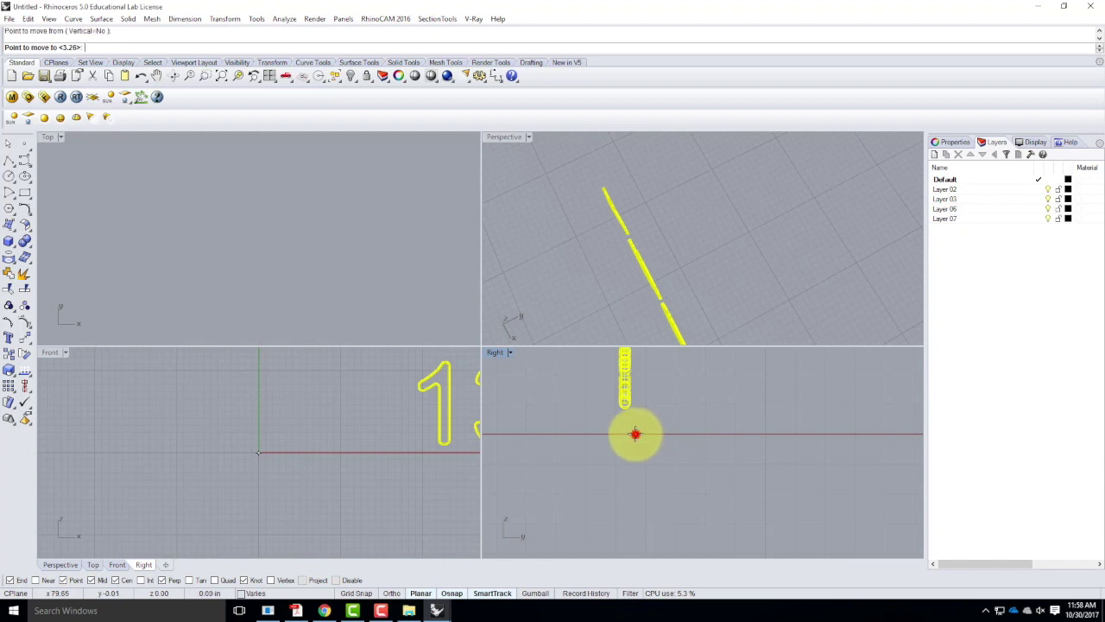
left_click(634, 433)
type("0,0")
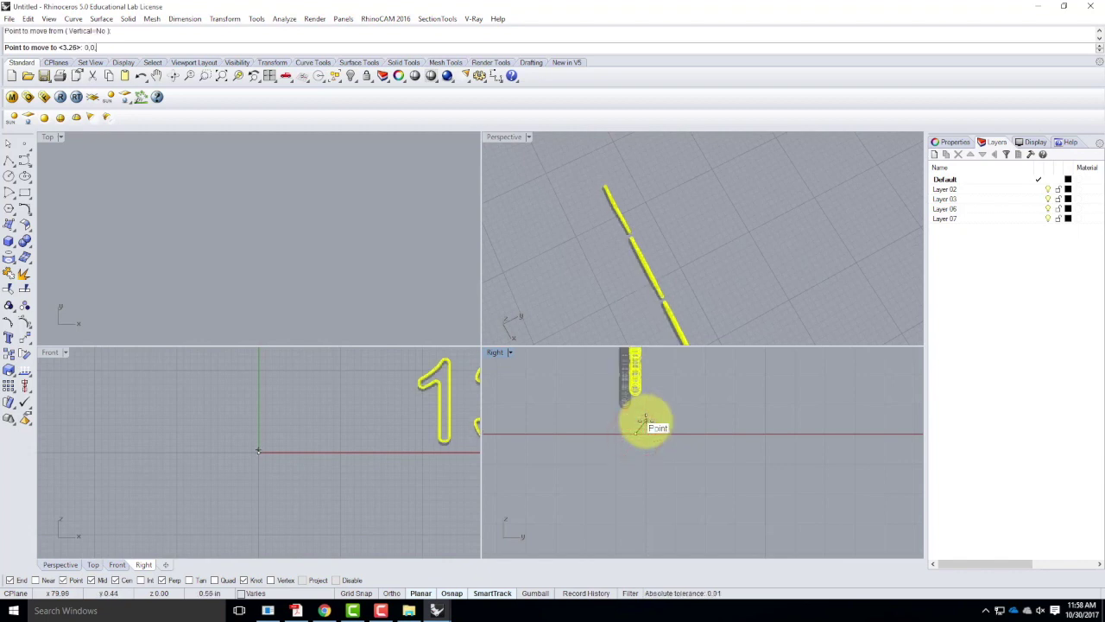
type(",0")
key("Return")
scroll(602, 386, "down", 5)
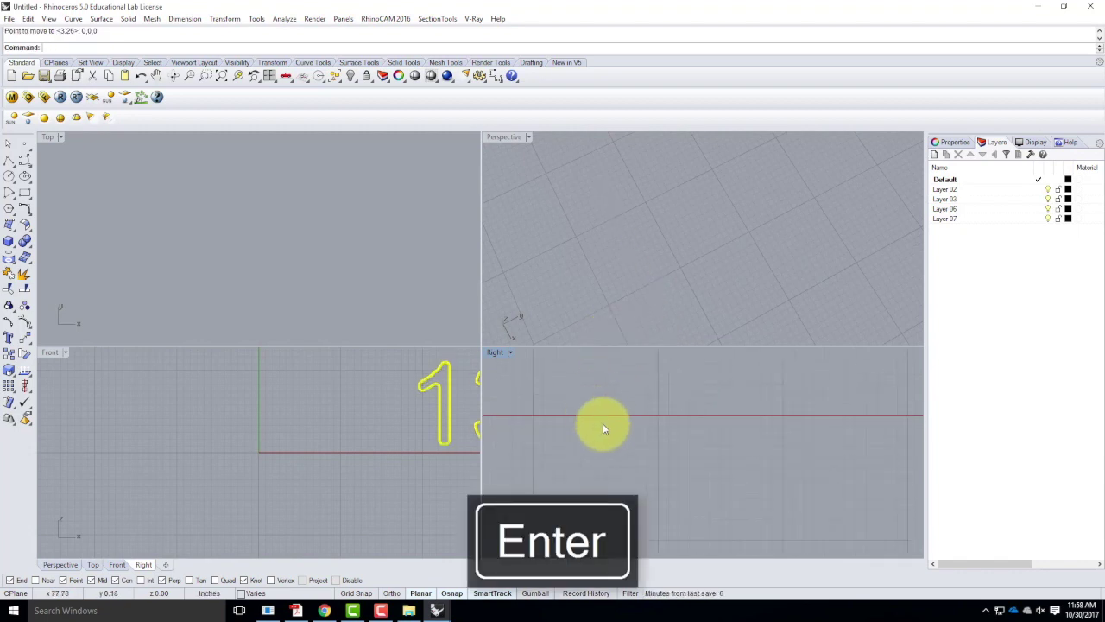
Move the 136 sideways in the Front view so the 1 sits just beside the vertical axis, and deselect it
scroll(319, 397, "down", 5)
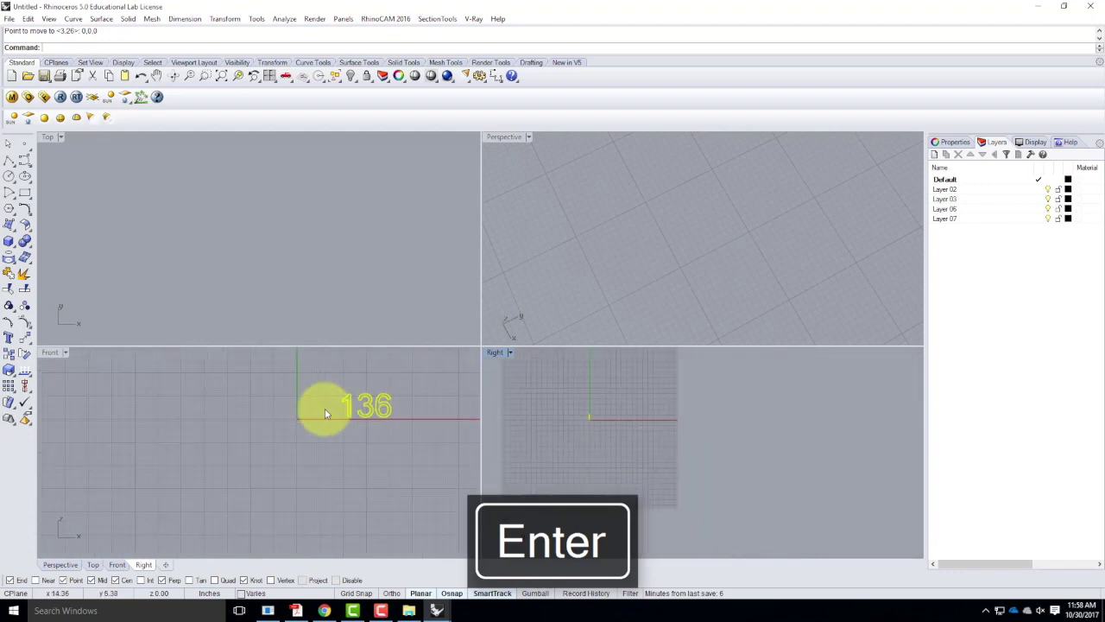
scroll(382, 424, "up", 3)
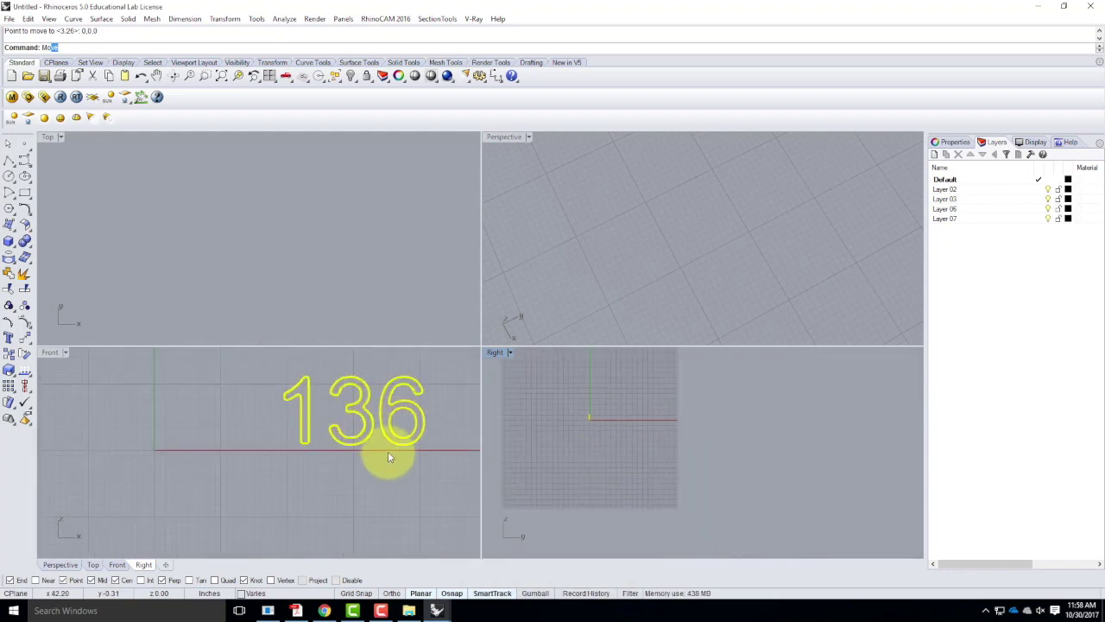
key("Return")
left_click(410, 482)
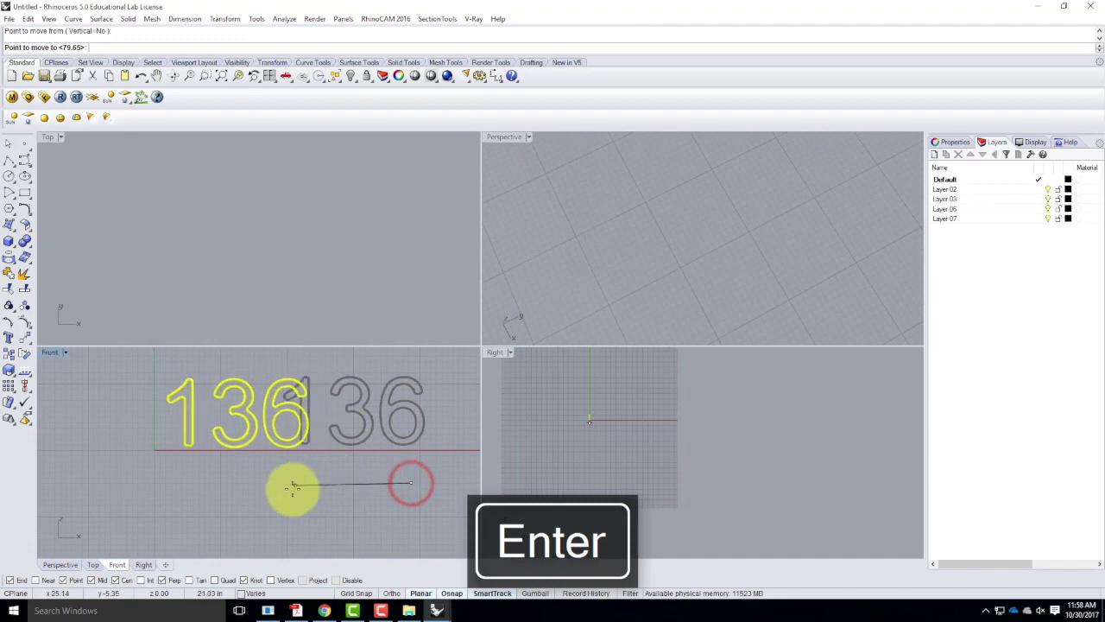
left_click(287, 493)
key("Escape")
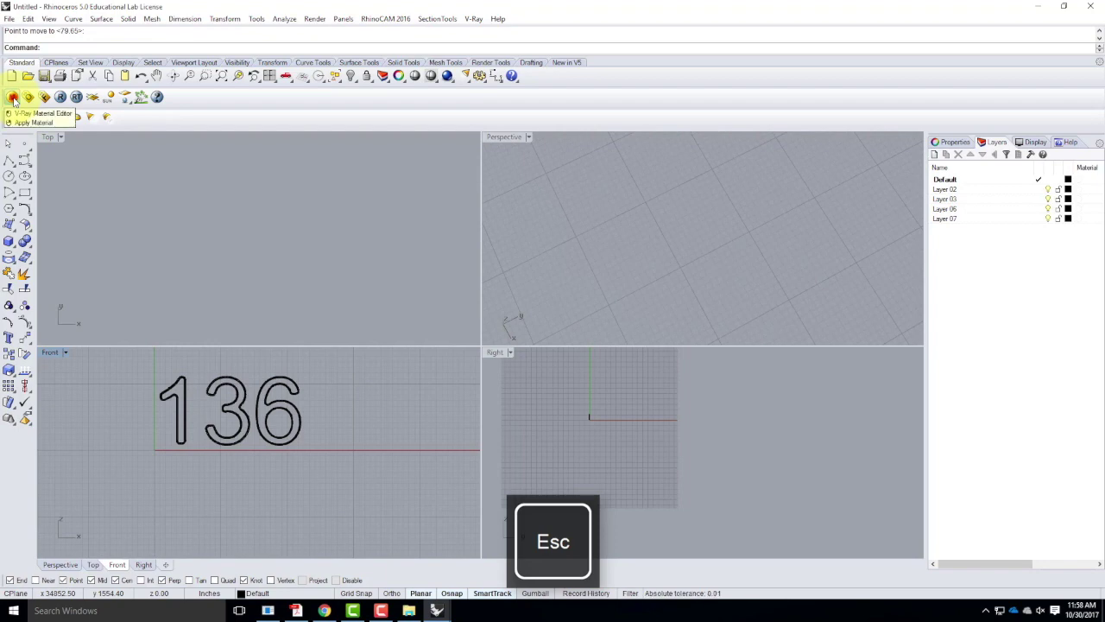
Open the V-Ray material editor and purge the unused scene materials
left_click(13, 100)
right_click(68, 169)
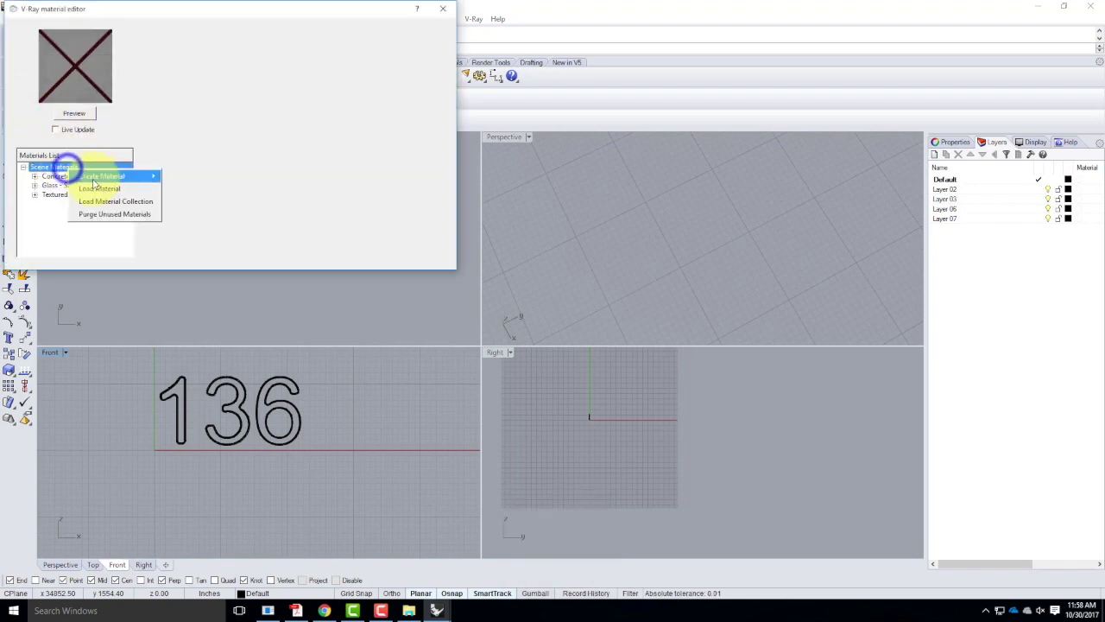
left_click(101, 216)
Create a Standard V-Ray material in the scene and rename it Neon
right_click(59, 170)
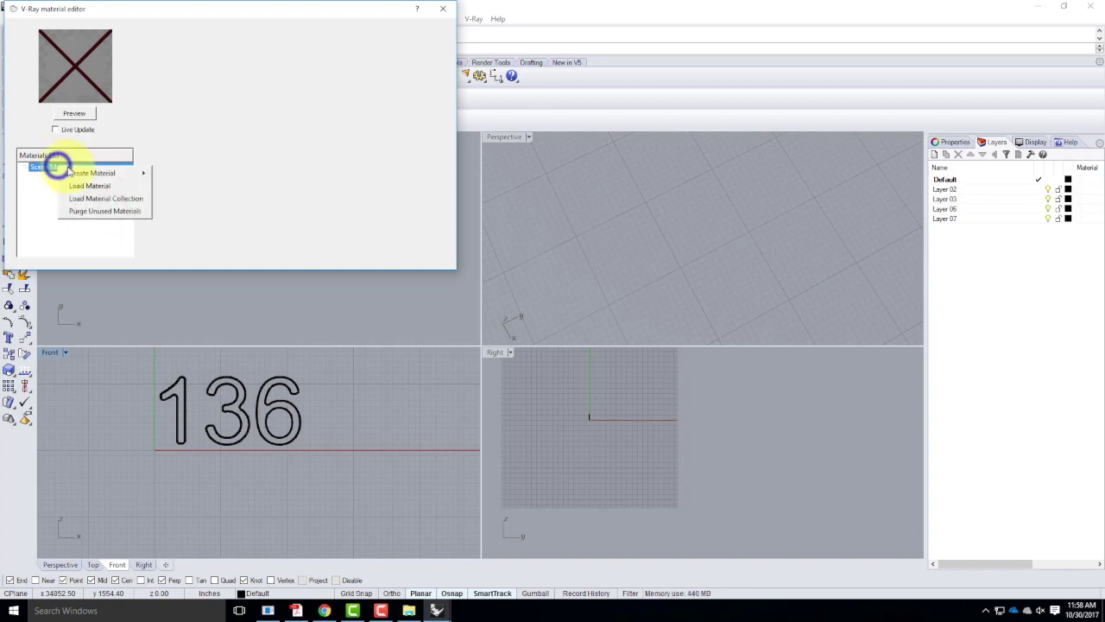
mouse_move(102, 173)
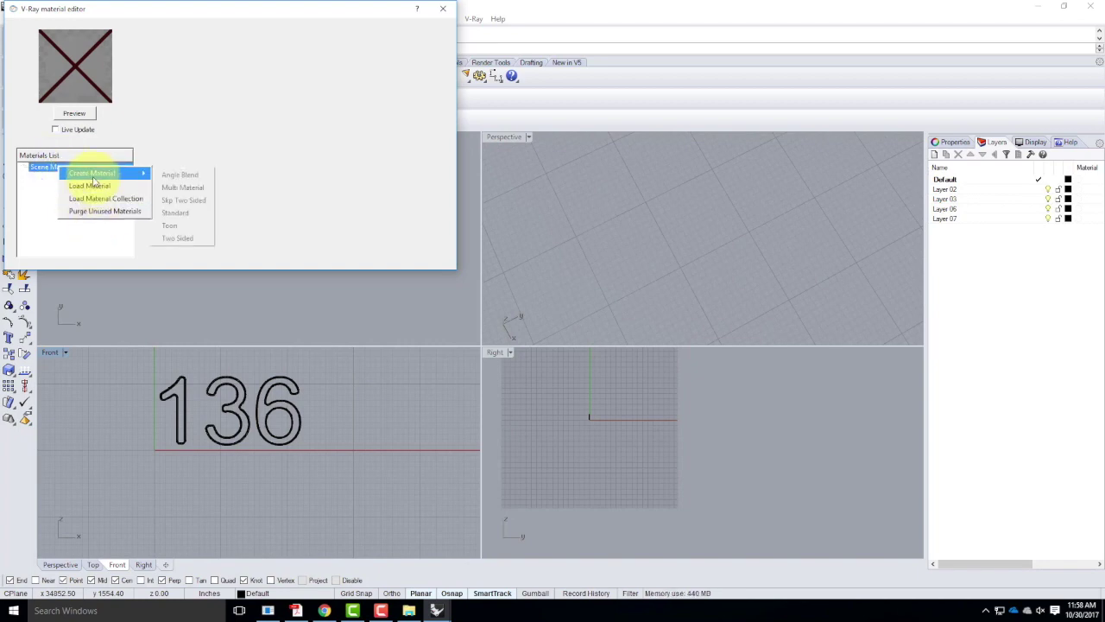
left_click(184, 212)
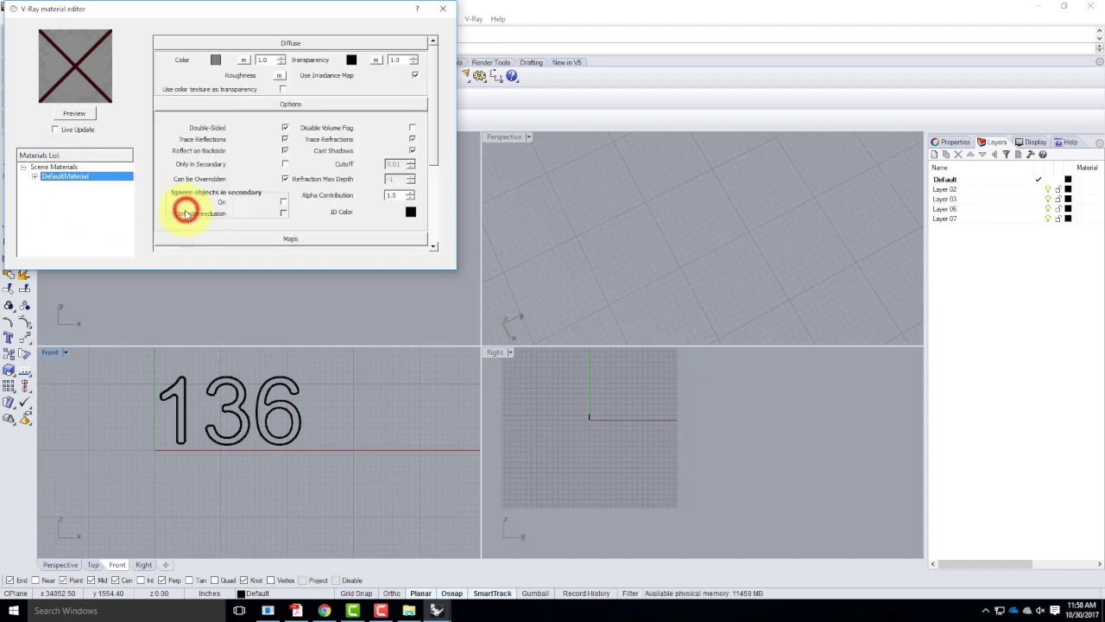
double_click(66, 175)
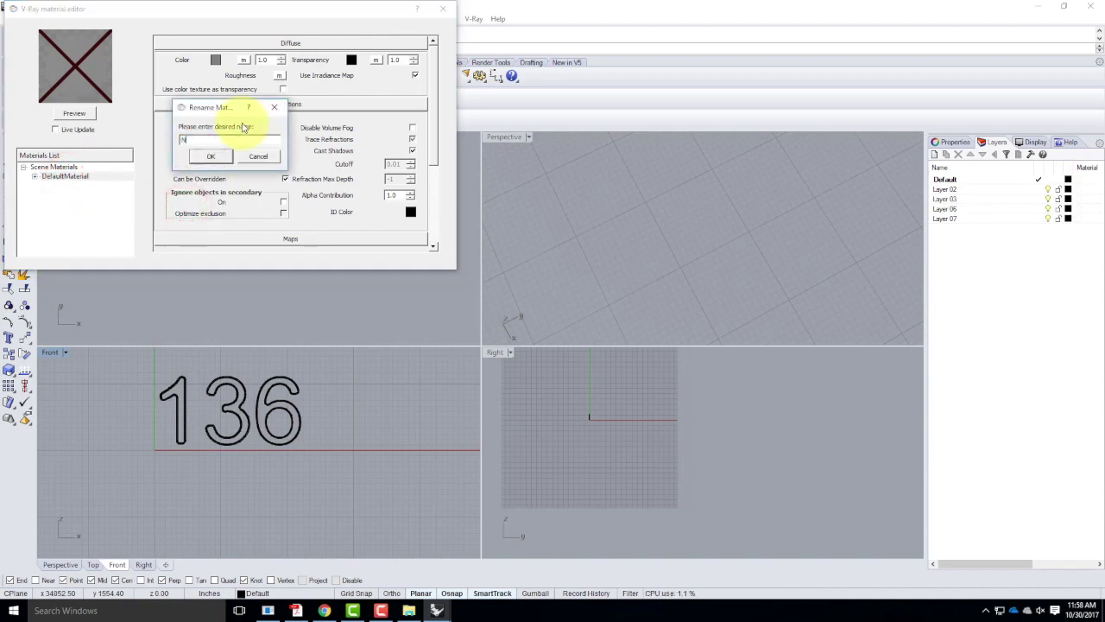
type("Neono")
key("BackSpace")
key("BackSpace")
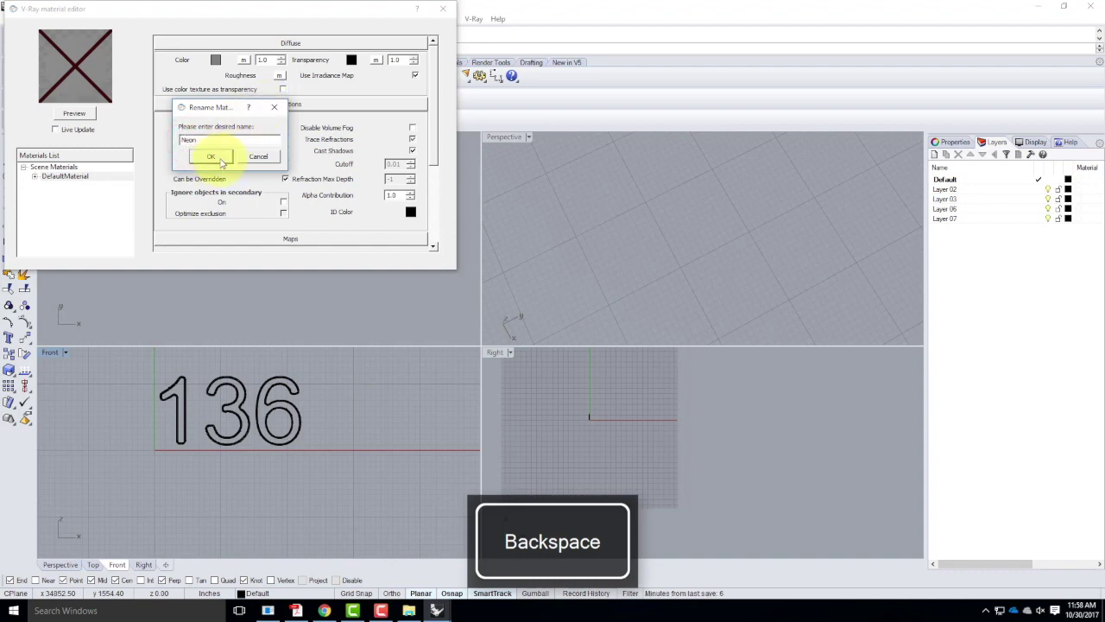
left_click(213, 155)
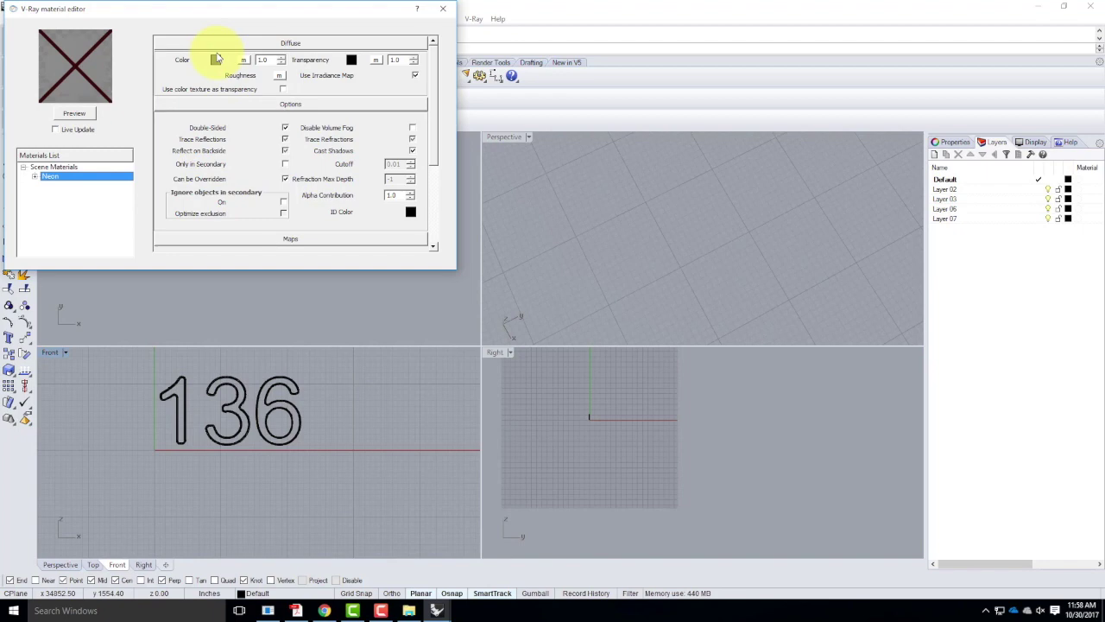
Add an emissive layer to the Neon material and set its emissive color to orange
right_click(63, 176)
right_click(62, 176)
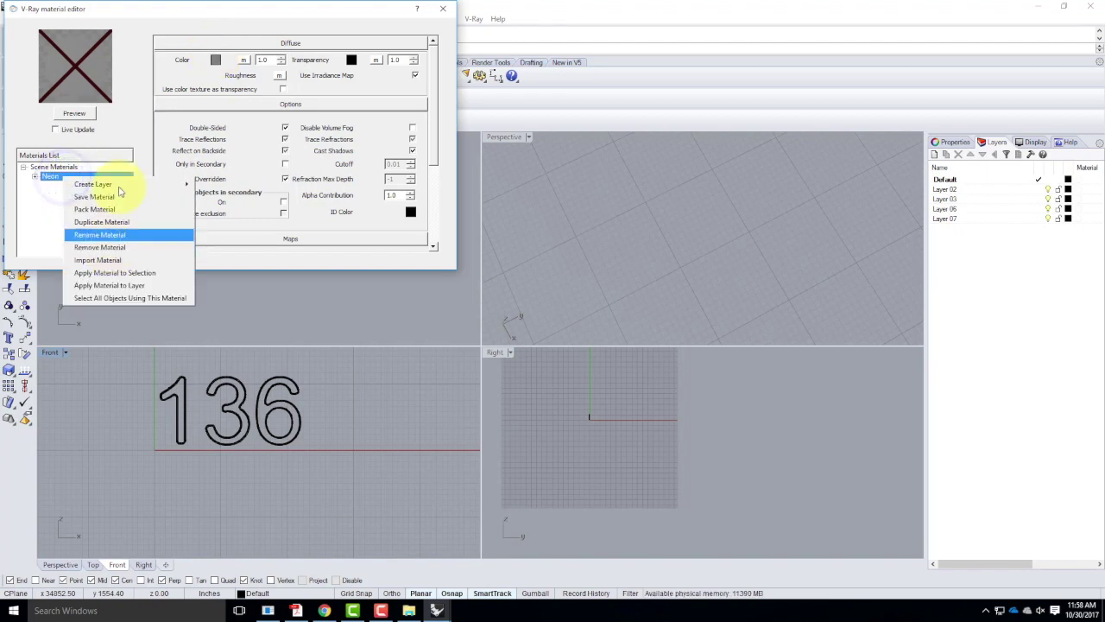
mouse_move(129, 184)
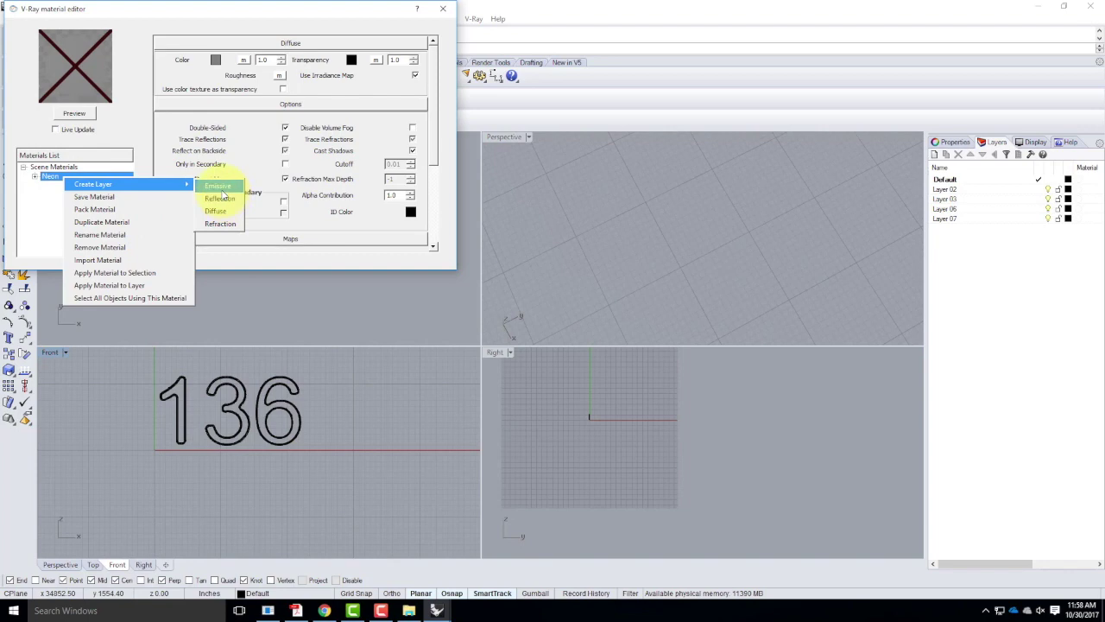
left_click(221, 185)
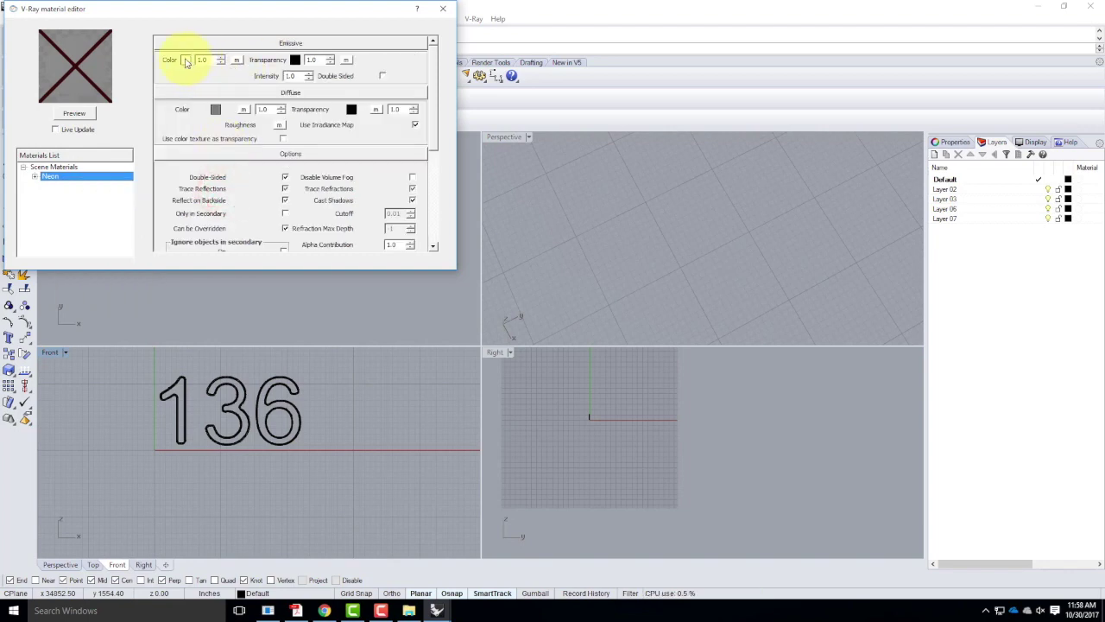
left_click(185, 60)
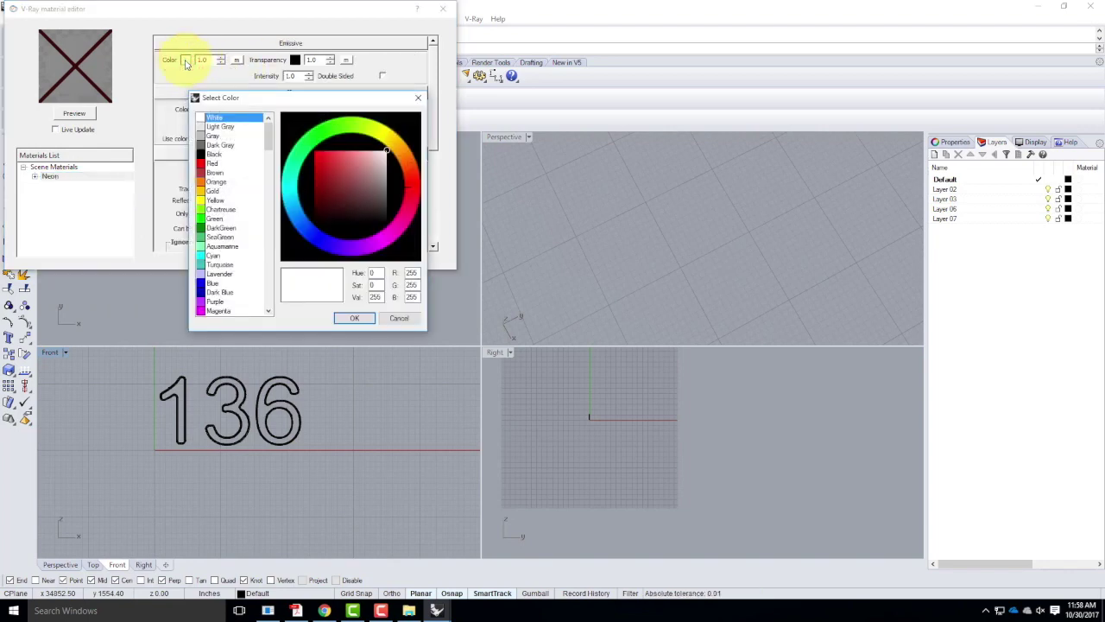
left_click(354, 317)
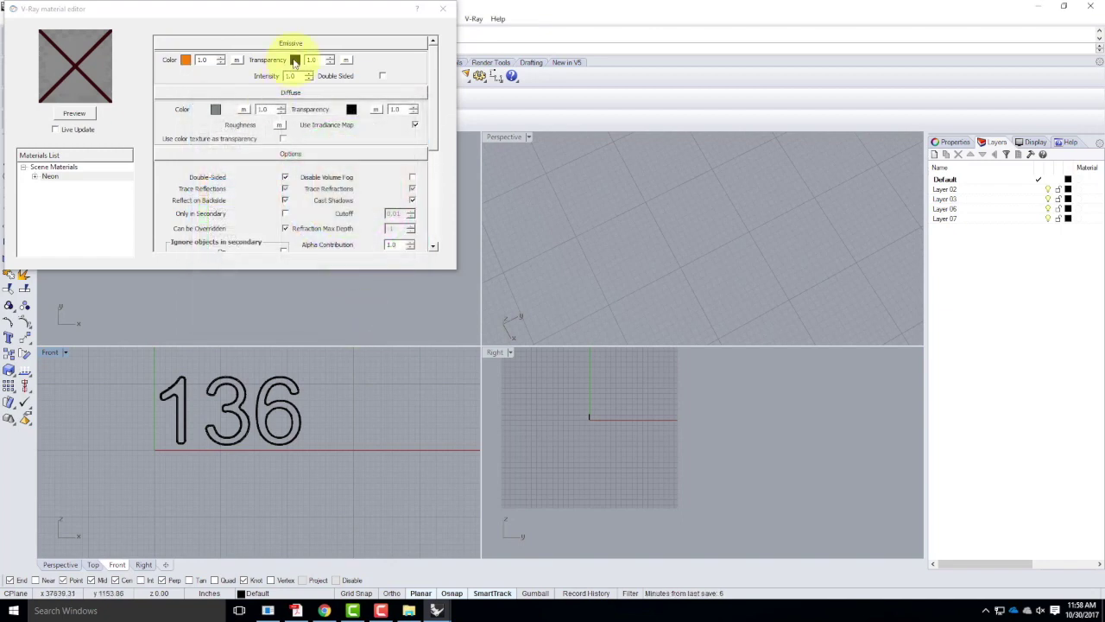
Check the emissive material tutorial in Chrome, return to Rhino and set the emissive transparency color to R 100, G 100, B 100
left_click(294, 60)
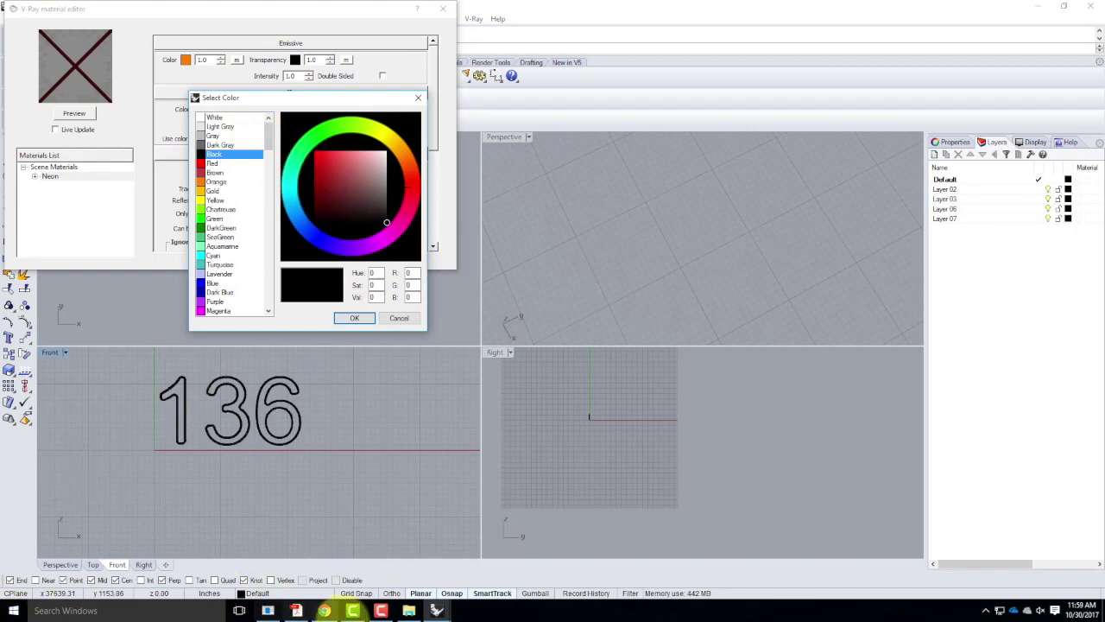
left_click(324, 610)
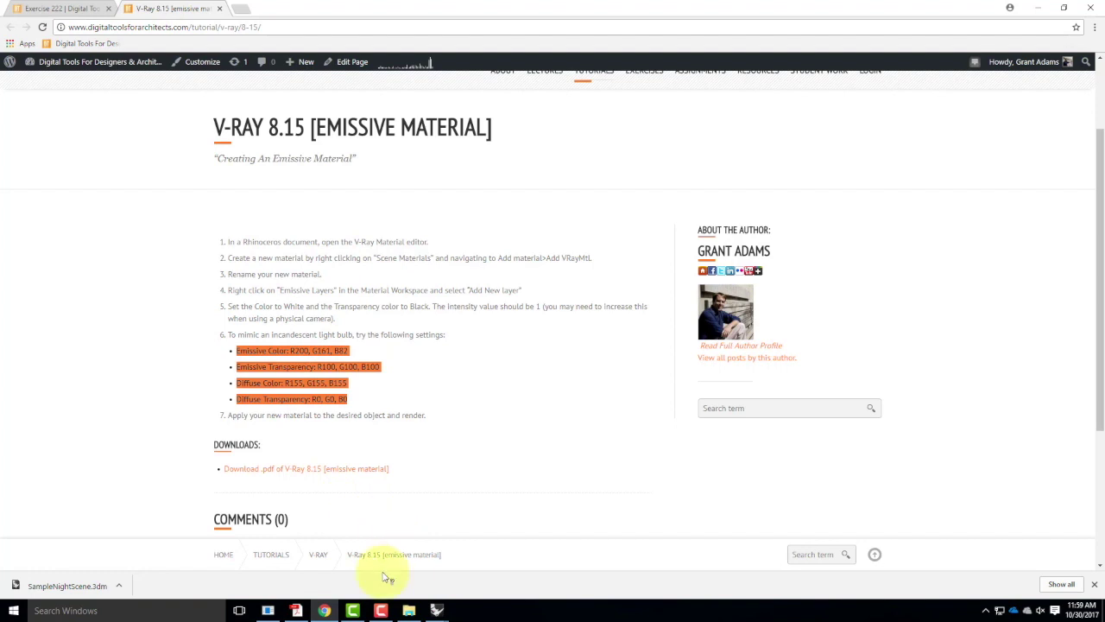
mouse_move(437, 612)
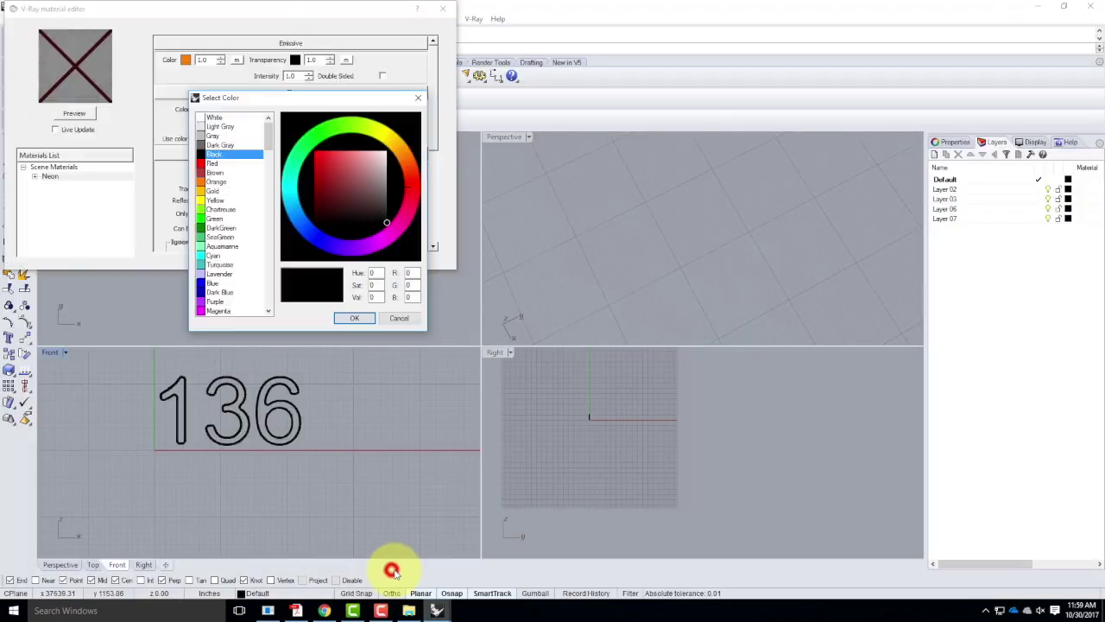
left_click(391, 568)
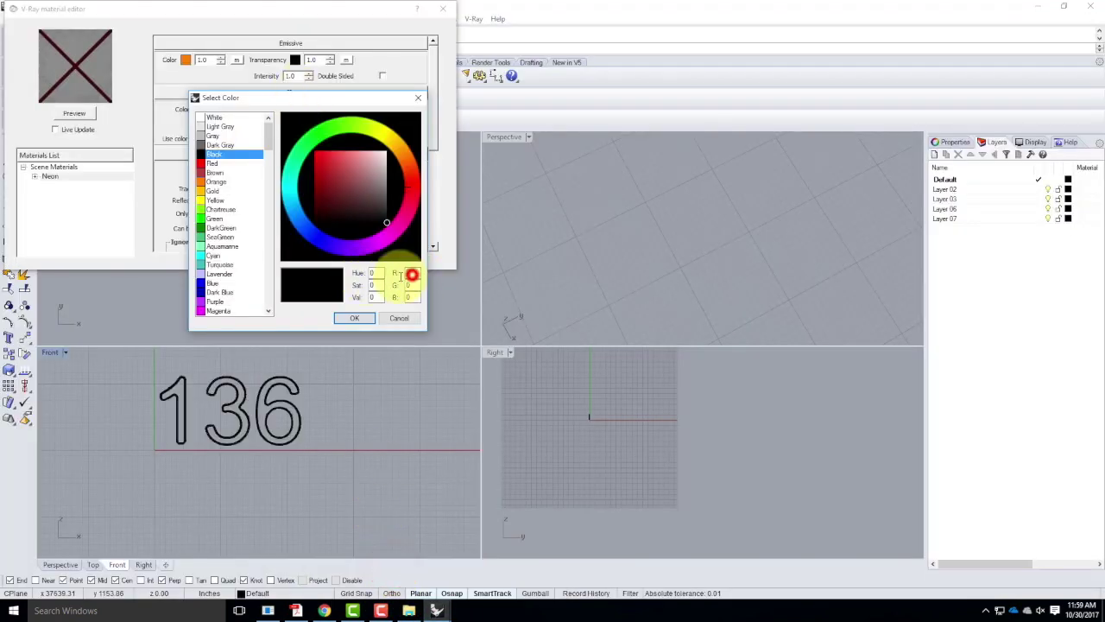
type("100")
key("Tab")
type("100100")
left_click(357, 318)
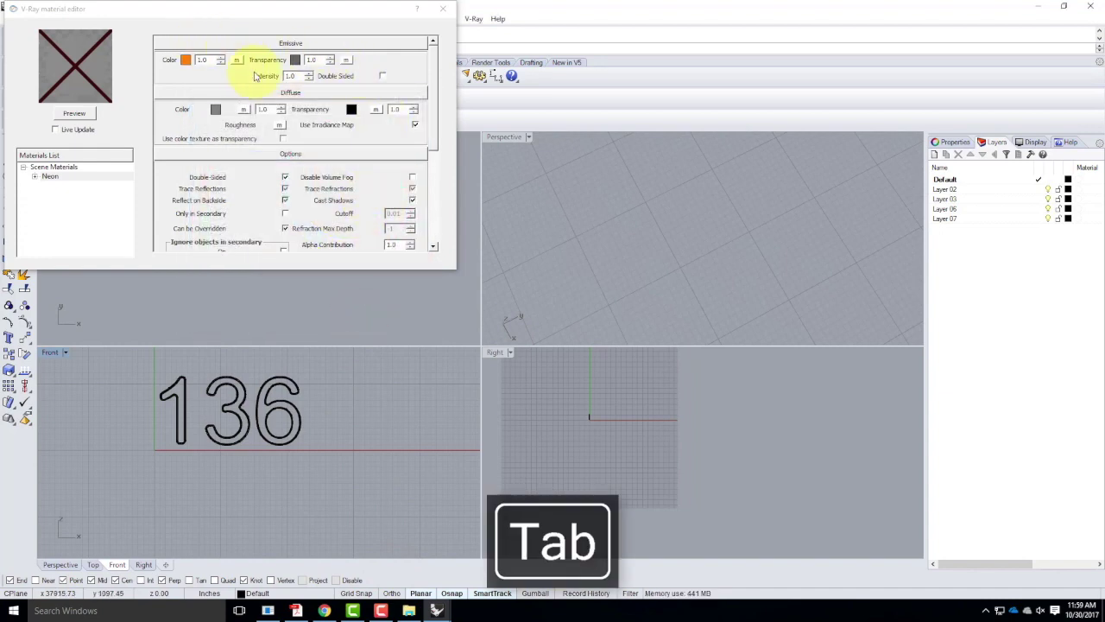
Set Neon's diffuse color to R 155, G 155, B 155 and keep its diffuse transparency black
left_click(216, 110)
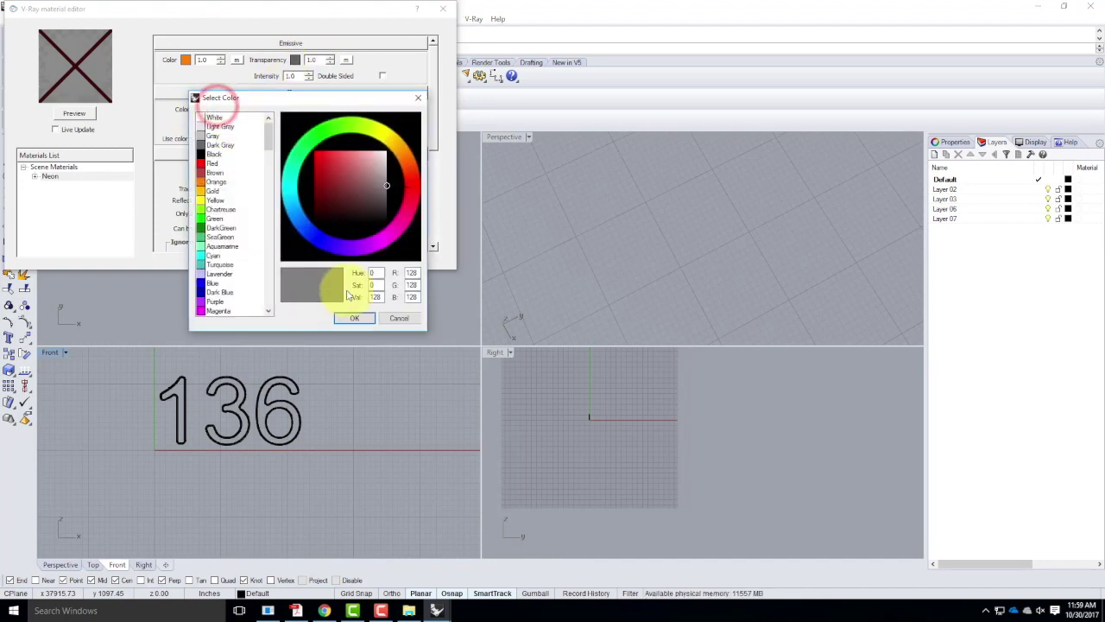
double_click(412, 273)
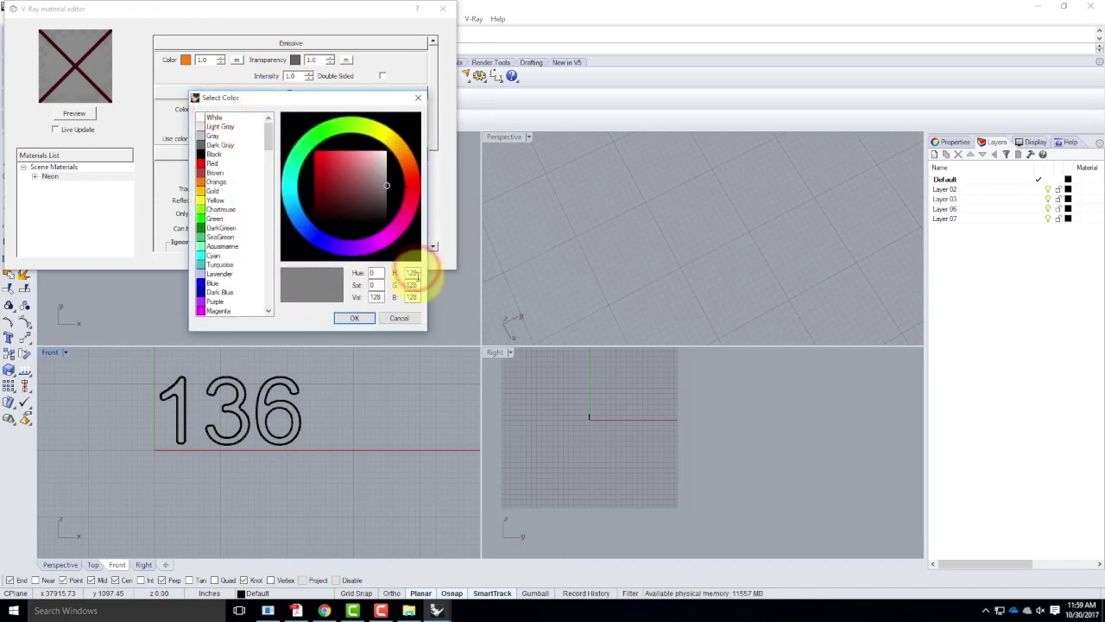
type("155")
key("Tab")
type("155")
key("Tab")
type("155")
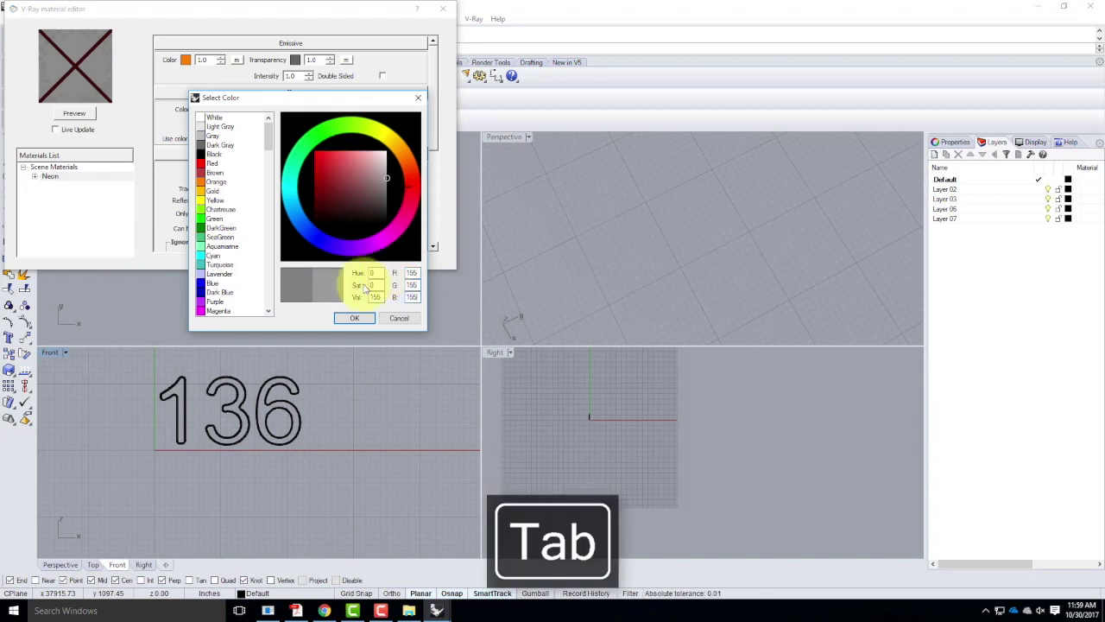
left_click(352, 317)
left_click(349, 109)
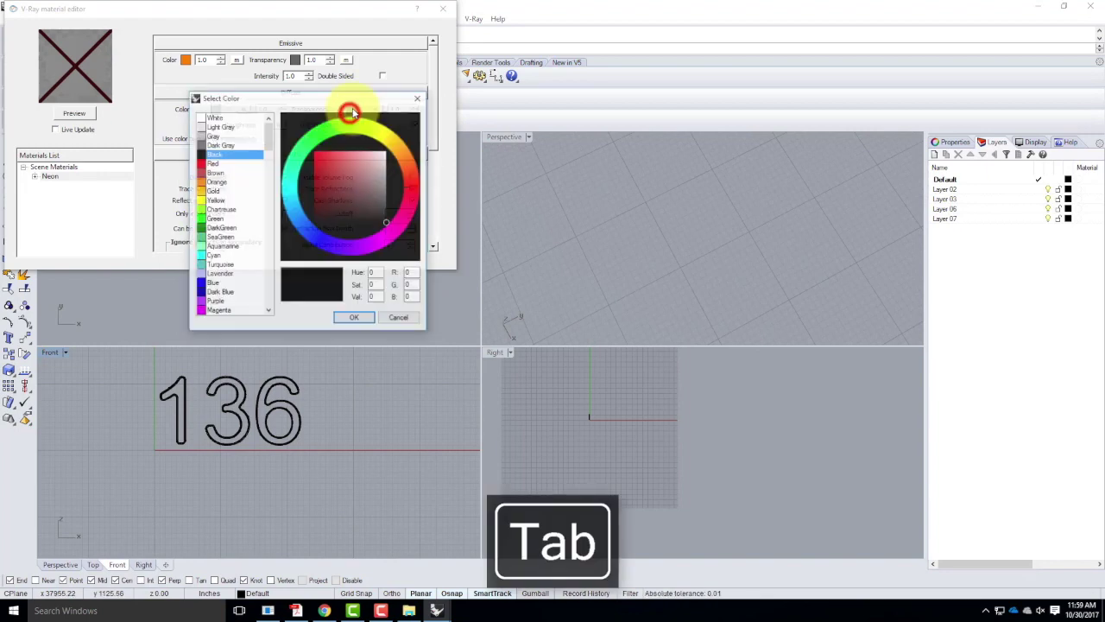
left_click(354, 318)
Set the emissive intensity of the Neon material to 50 and render its preview
left_click(88, 113)
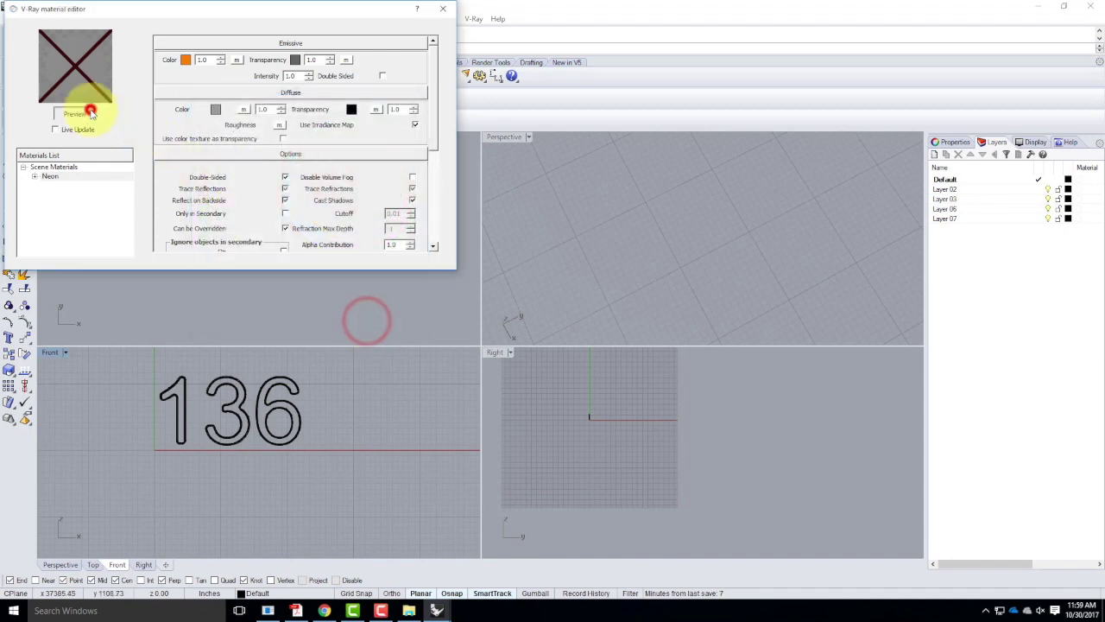
left_click_drag(298, 76, 279, 76)
type("10")
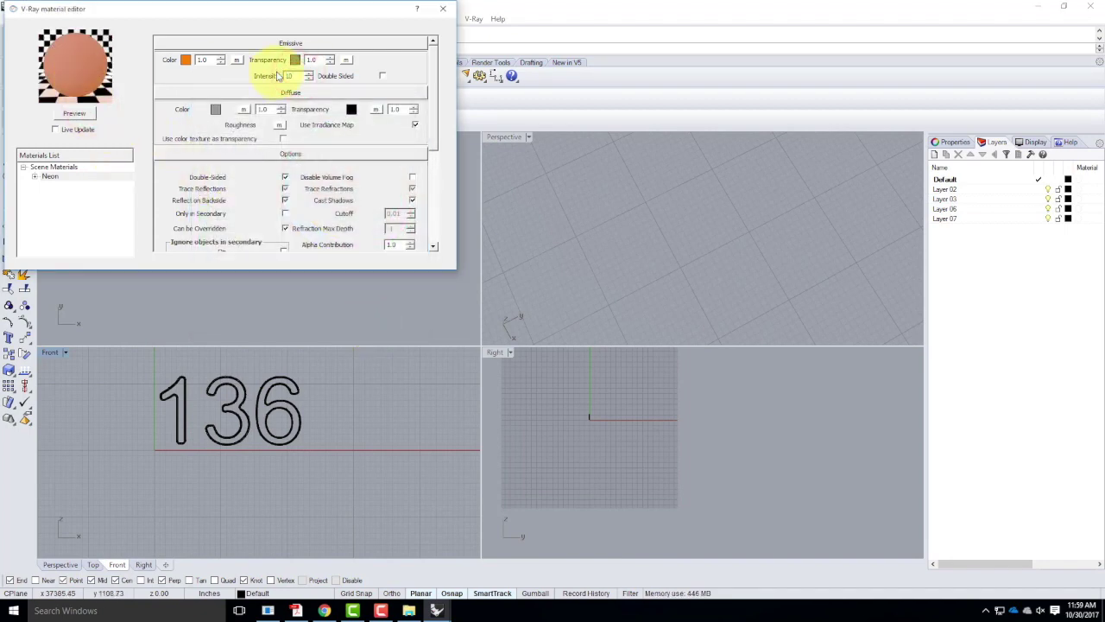
left_click_drag(298, 76, 271, 75)
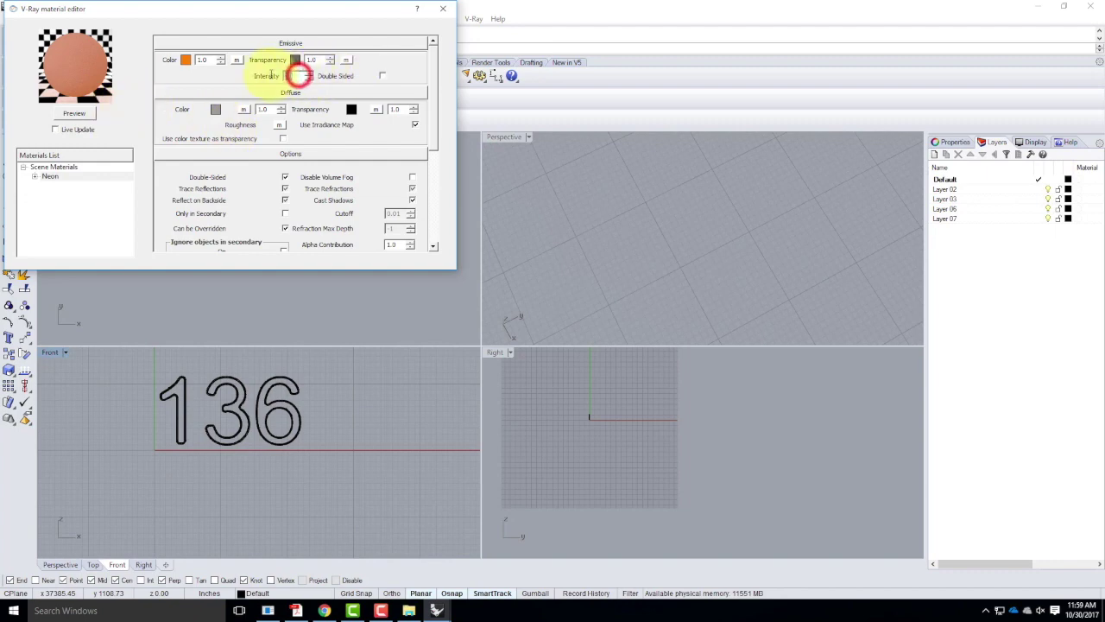
type("50")
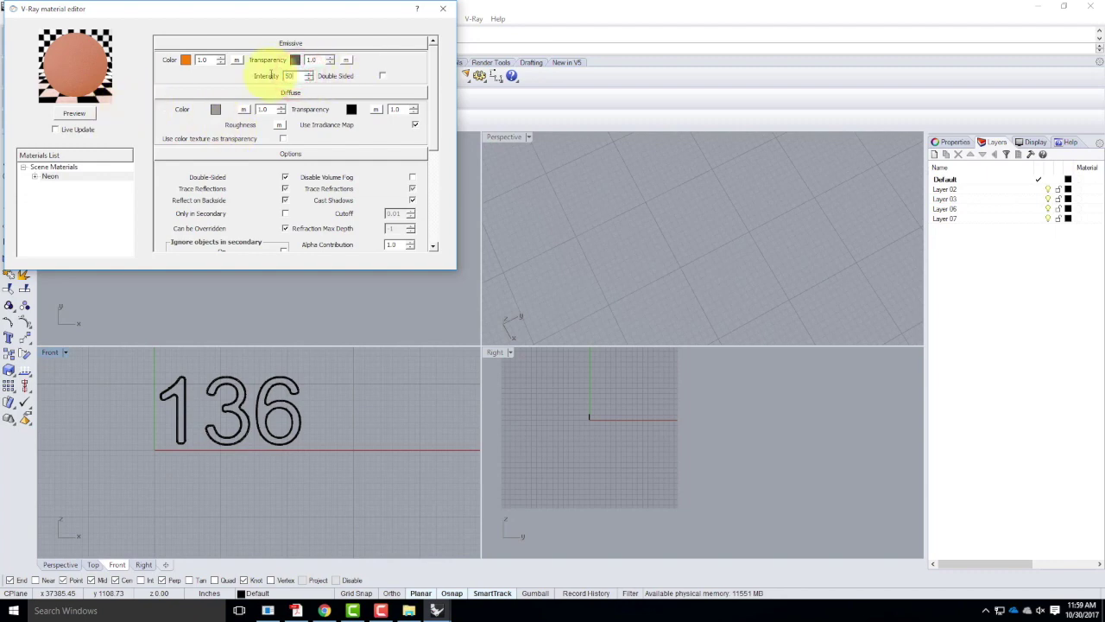
left_click(89, 116)
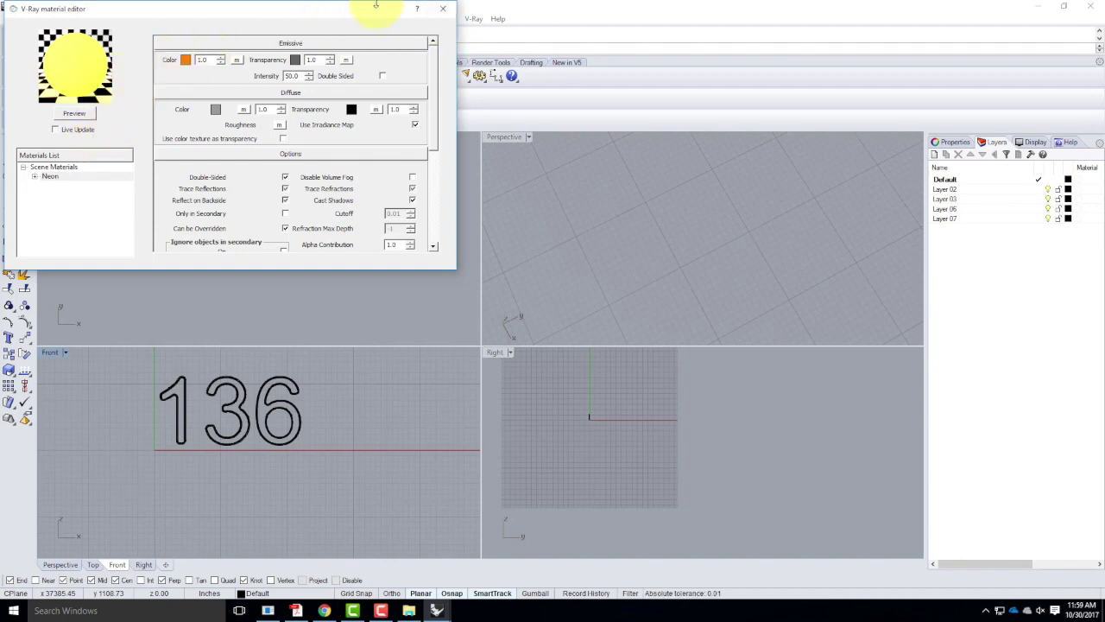
Apply the Neon material to the Default layer
right_click(61, 177)
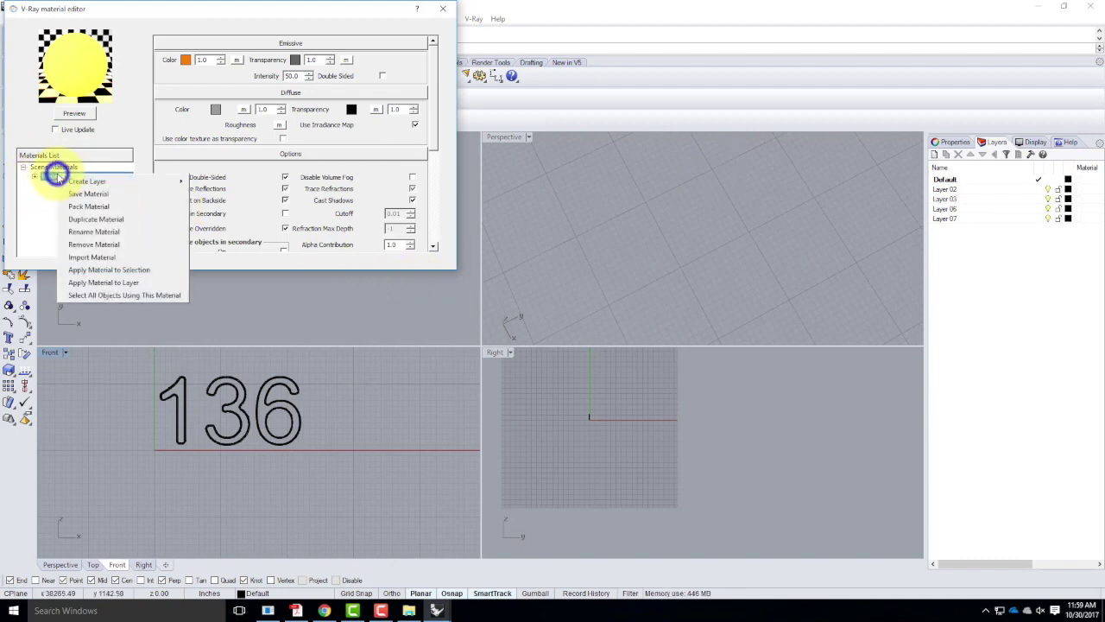
left_click(104, 282)
left_click(546, 357)
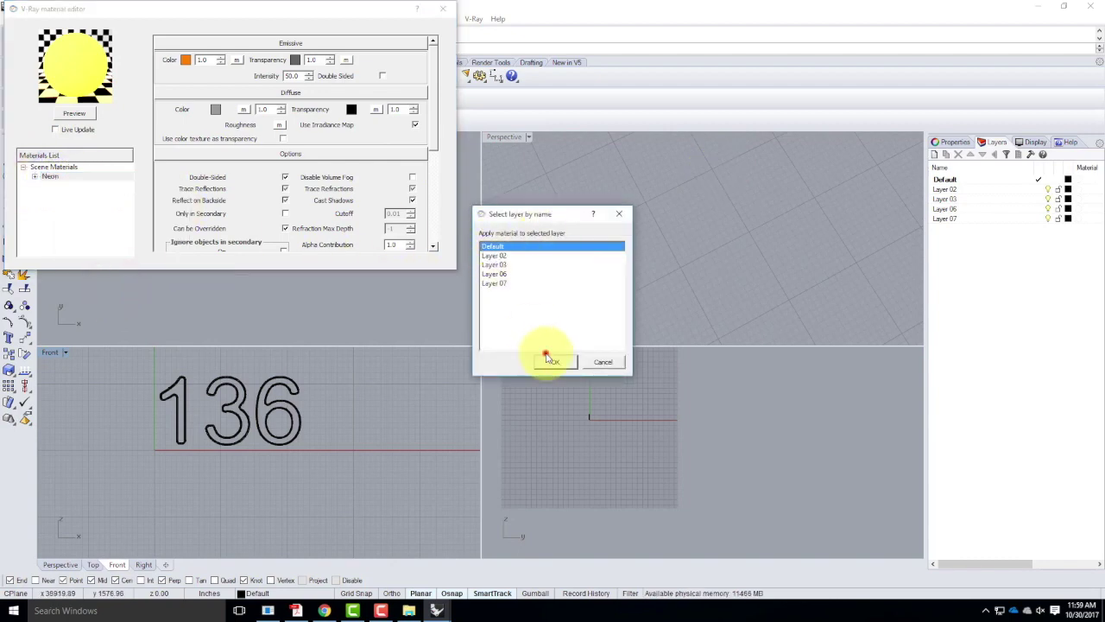
key("Escape")
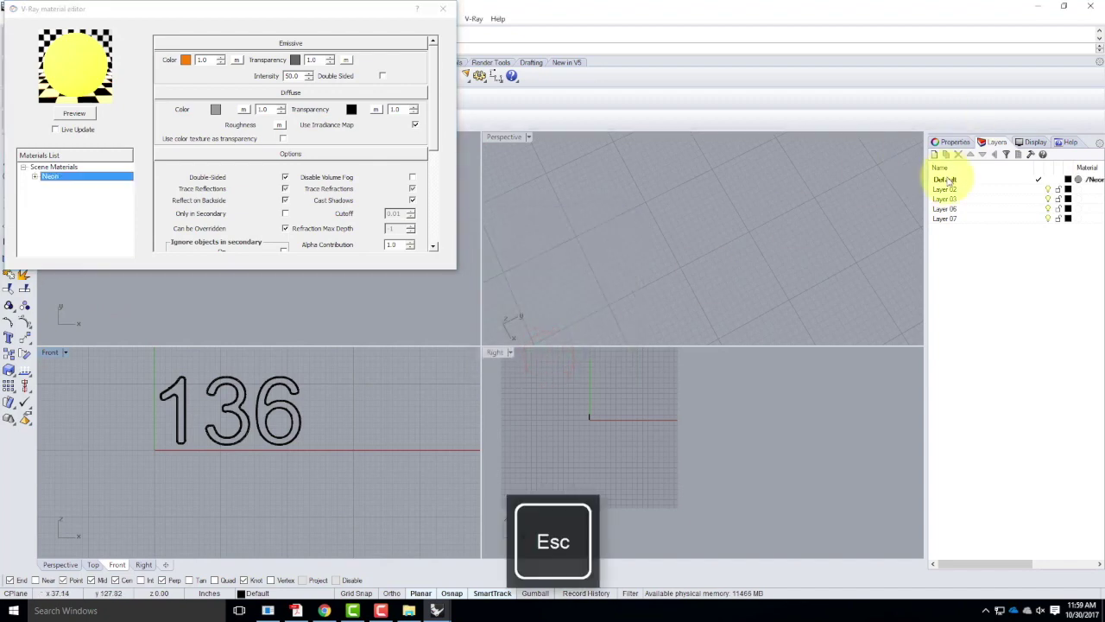
Rename the Default layer as Neon 136 and delete Layers 02, 03, 06 and 07
left_click(946, 178)
left_click(950, 178)
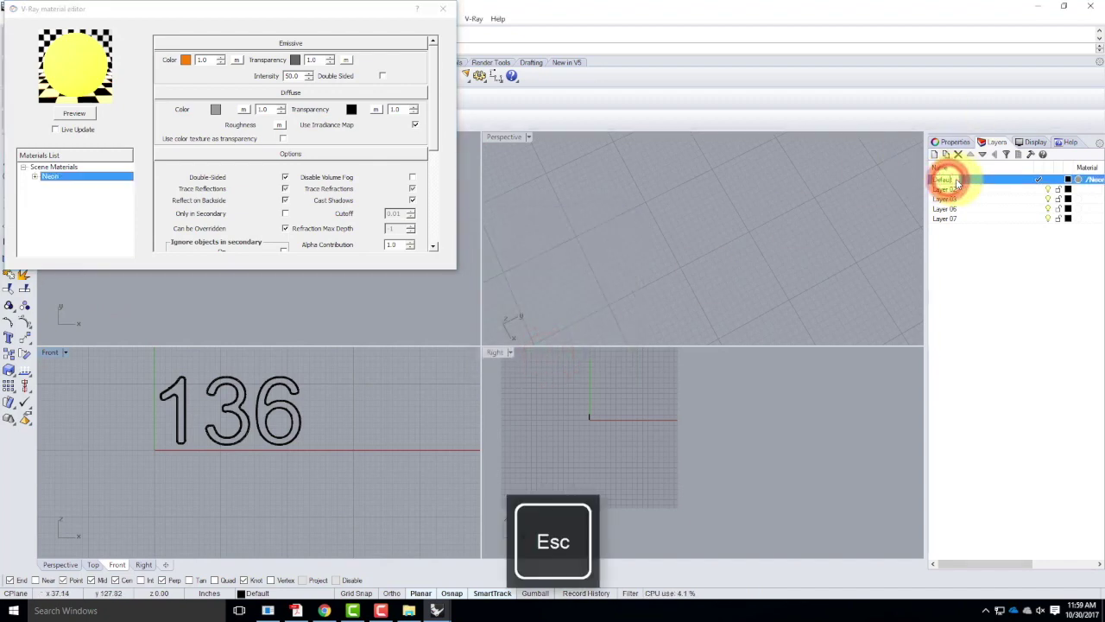
type("Neon 136")
left_click(939, 189)
left_click(948, 218, "shift")
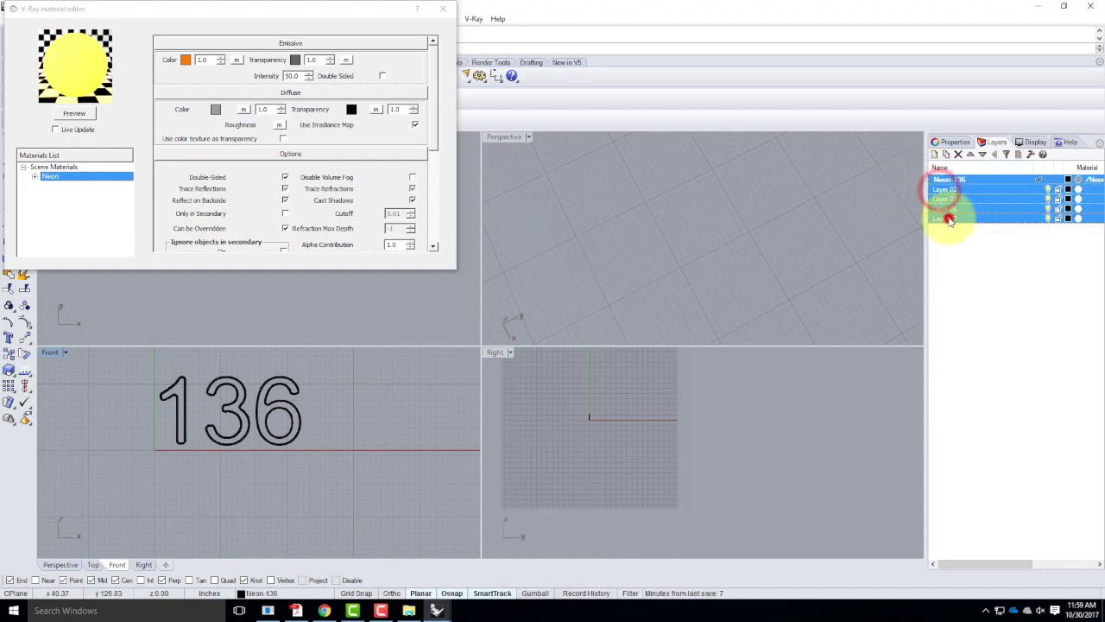
left_click(958, 154)
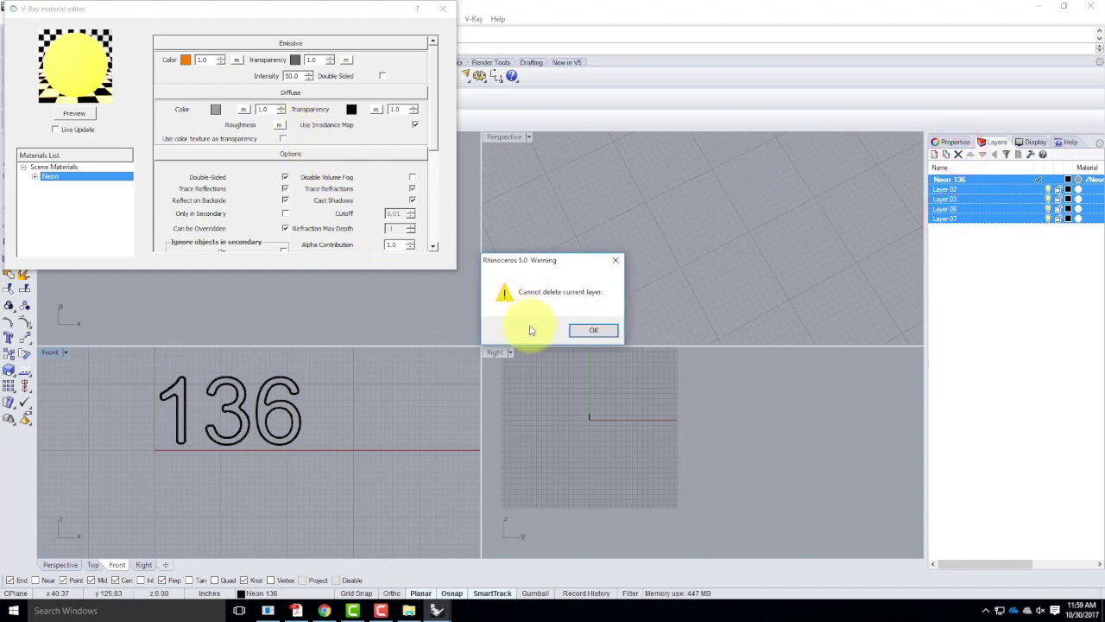
left_click(592, 329)
left_click(698, 278)
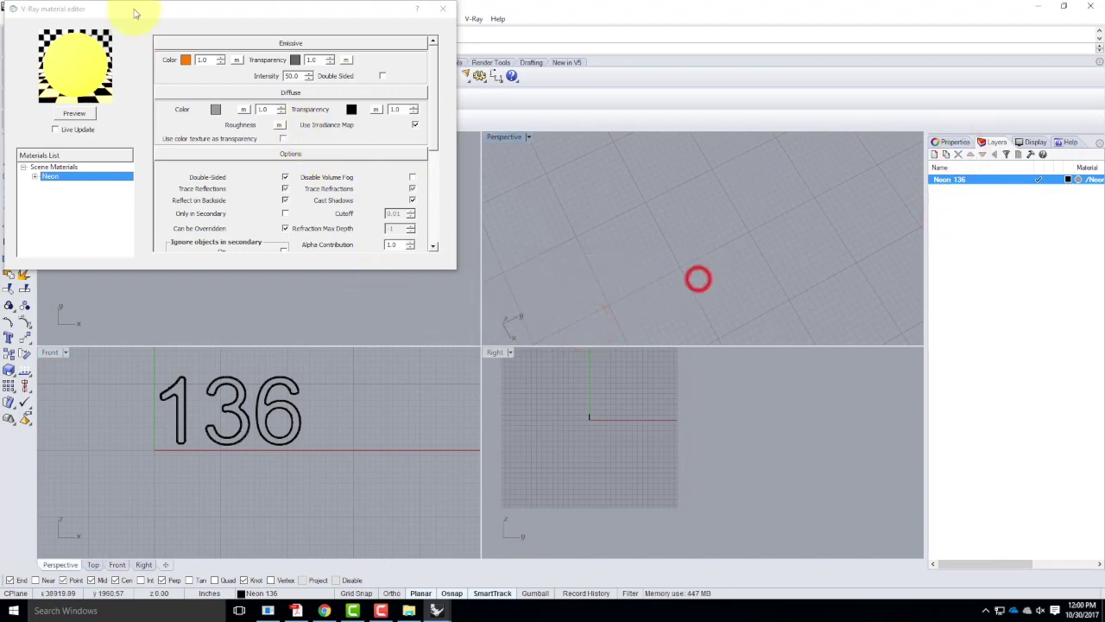
Close the material editor and save the model as Neon 136 in the Lighting folder
left_click(443, 9)
left_click(8, 18)
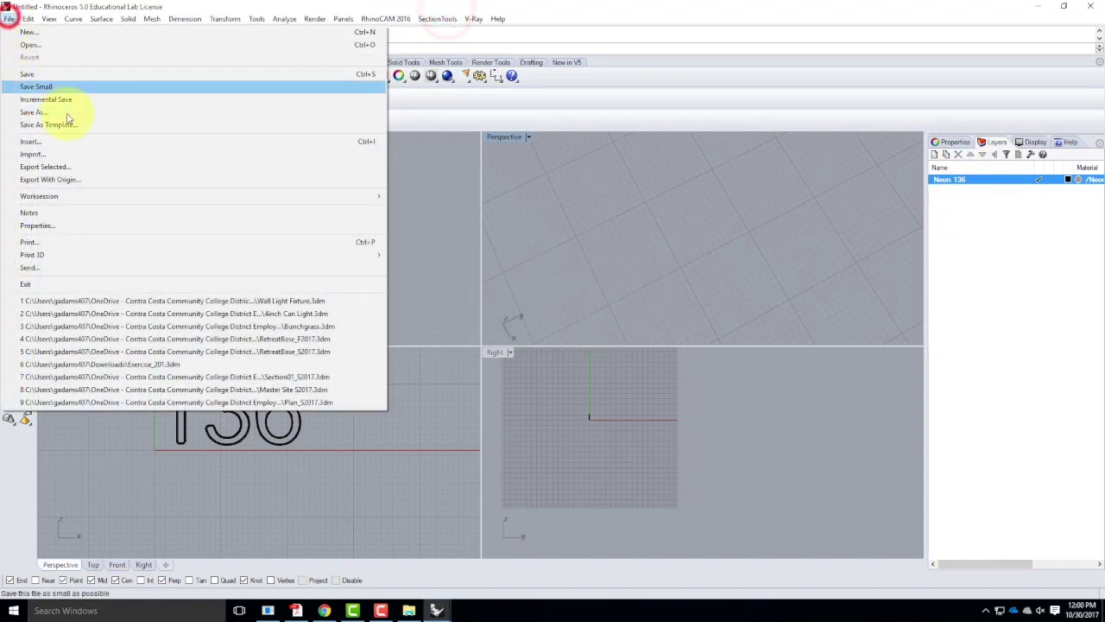
left_click(62, 112)
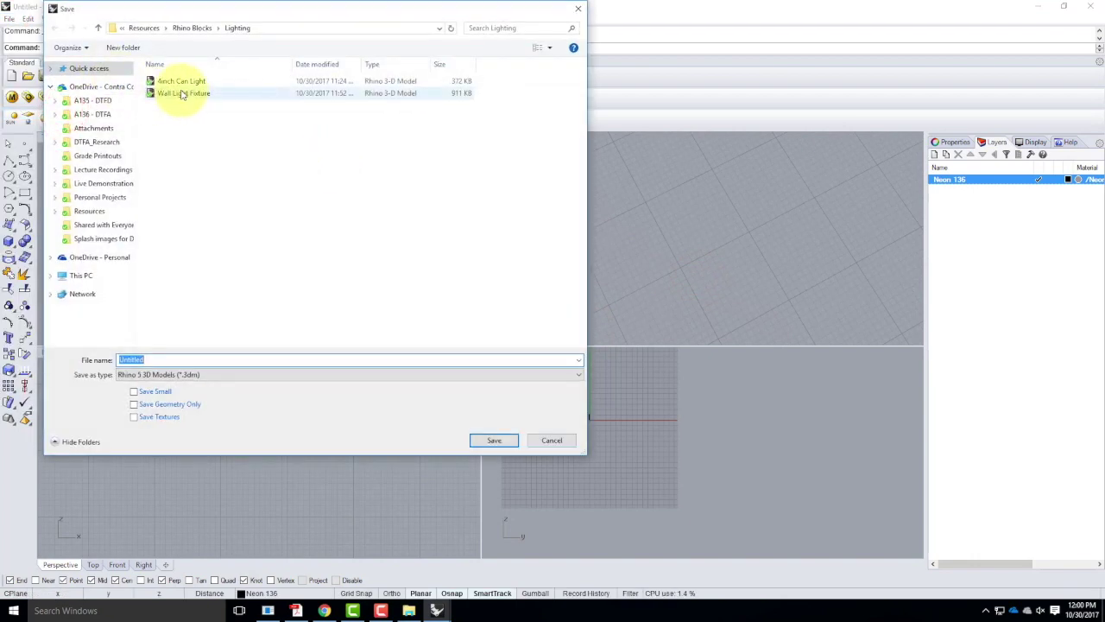
left_click(182, 93)
left_click_drag(178, 360, 37, 340)
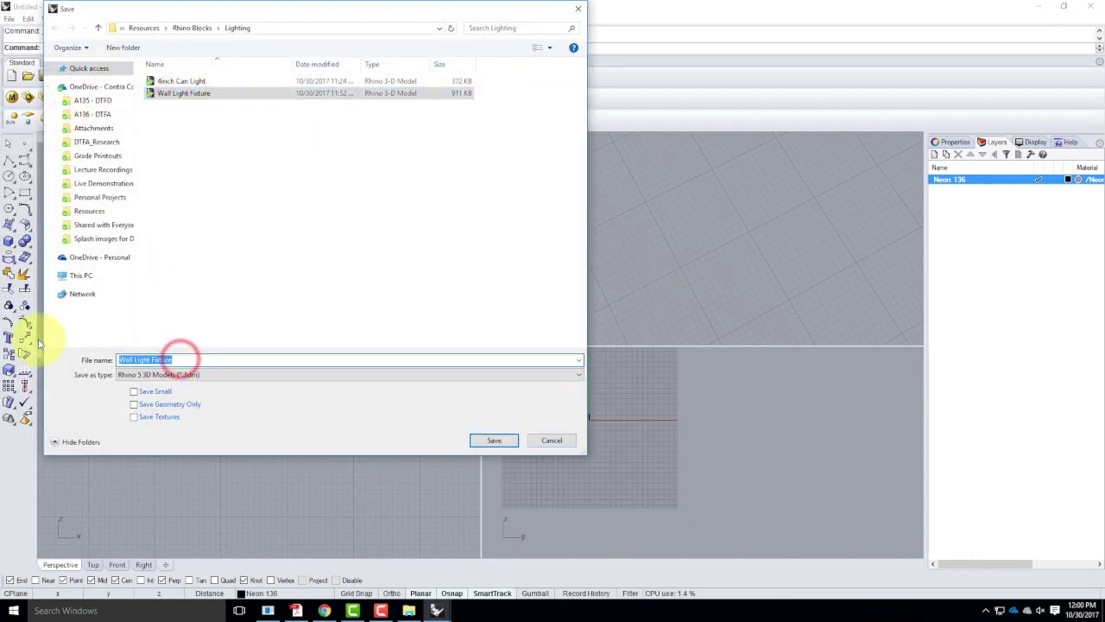
type("Neon 136")
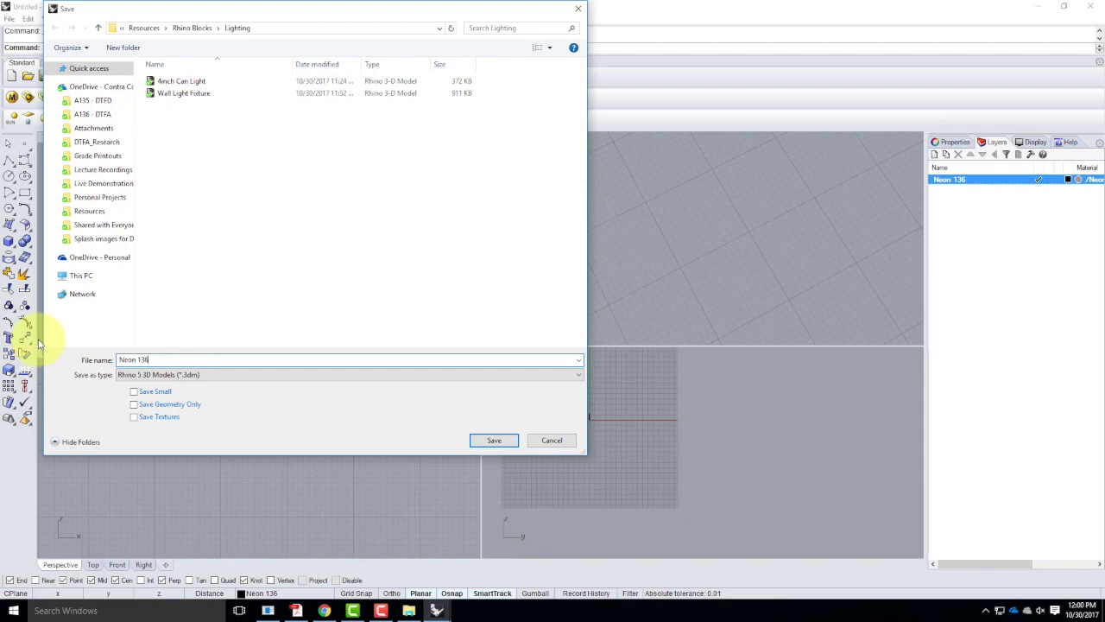
left_click(493, 440)
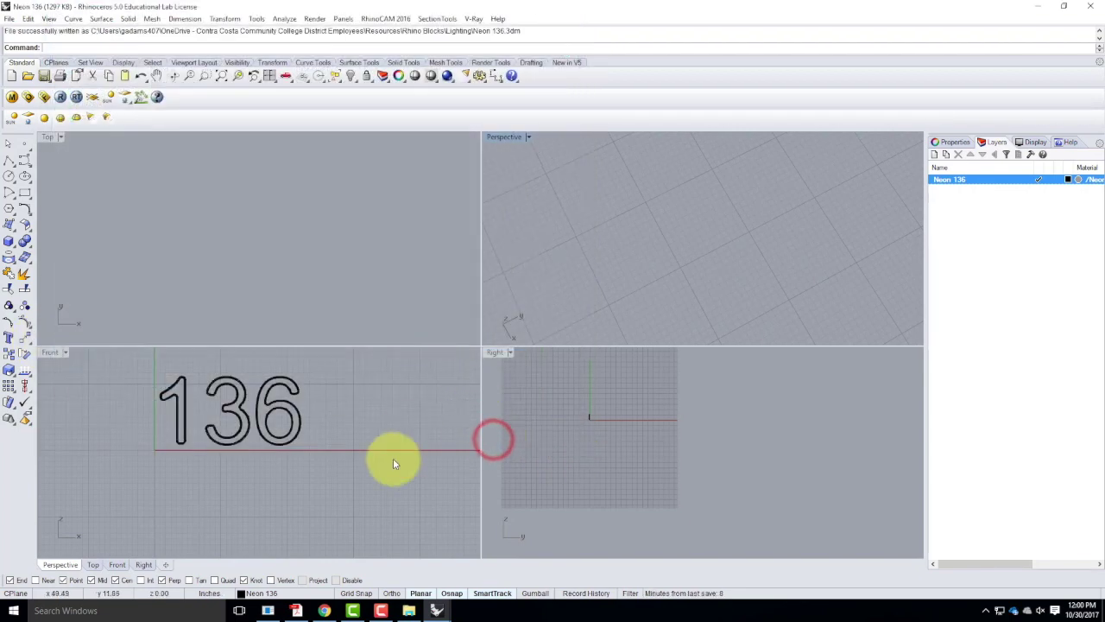
Switch to the SampleNightScene model and open the Insert dialog for block instances
left_click(437, 607)
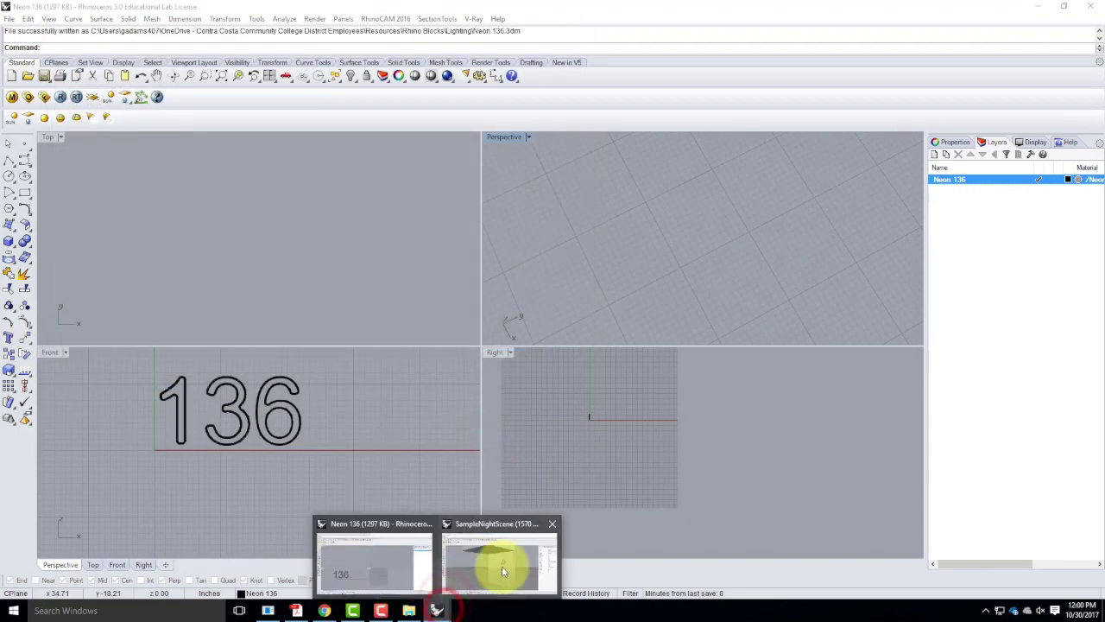
left_click(504, 570)
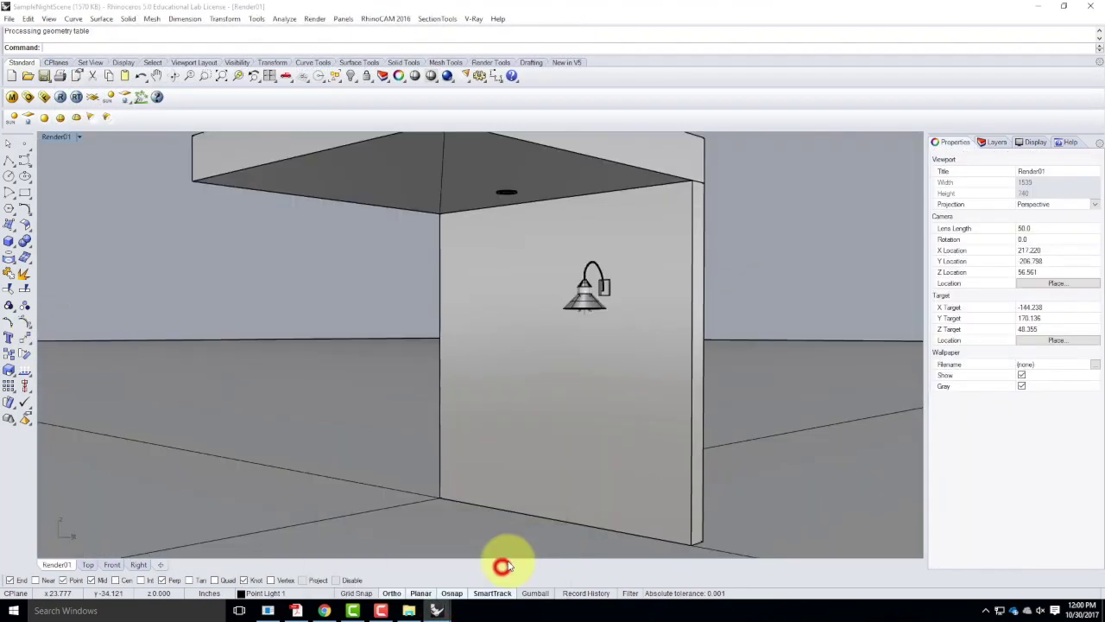
left_click(7, 19)
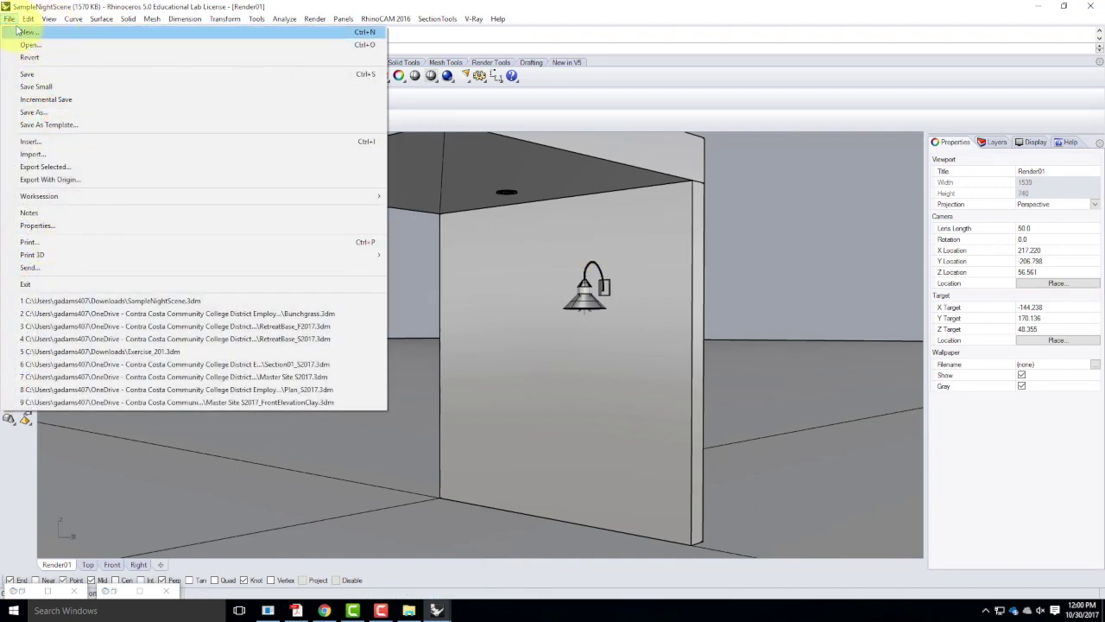
mouse_move(27, 22)
mouse_move(93, 222)
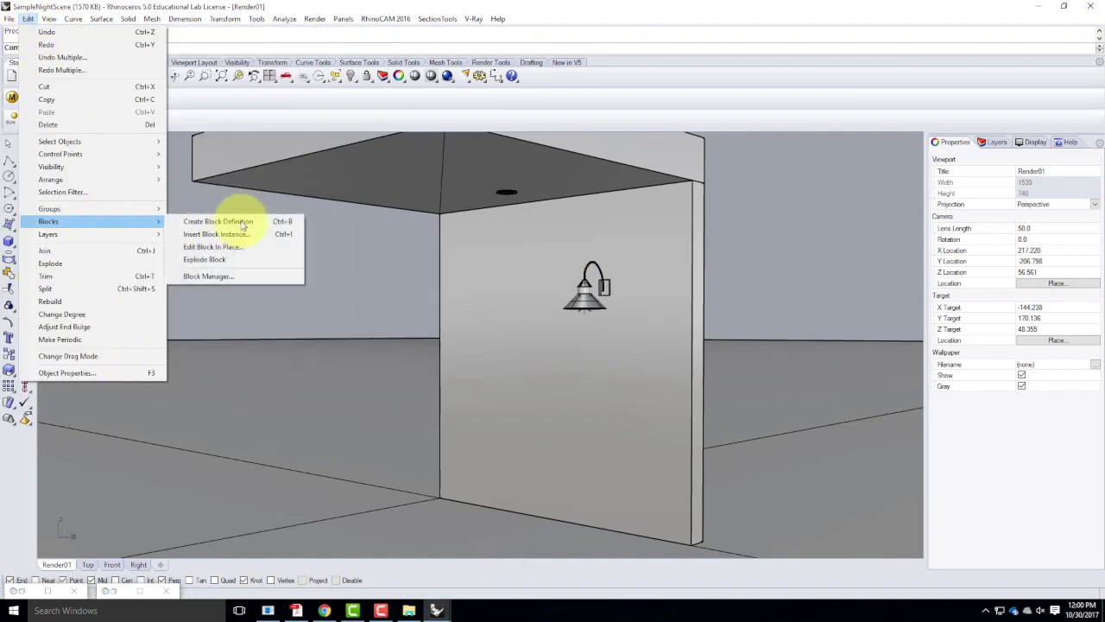
left_click(245, 238)
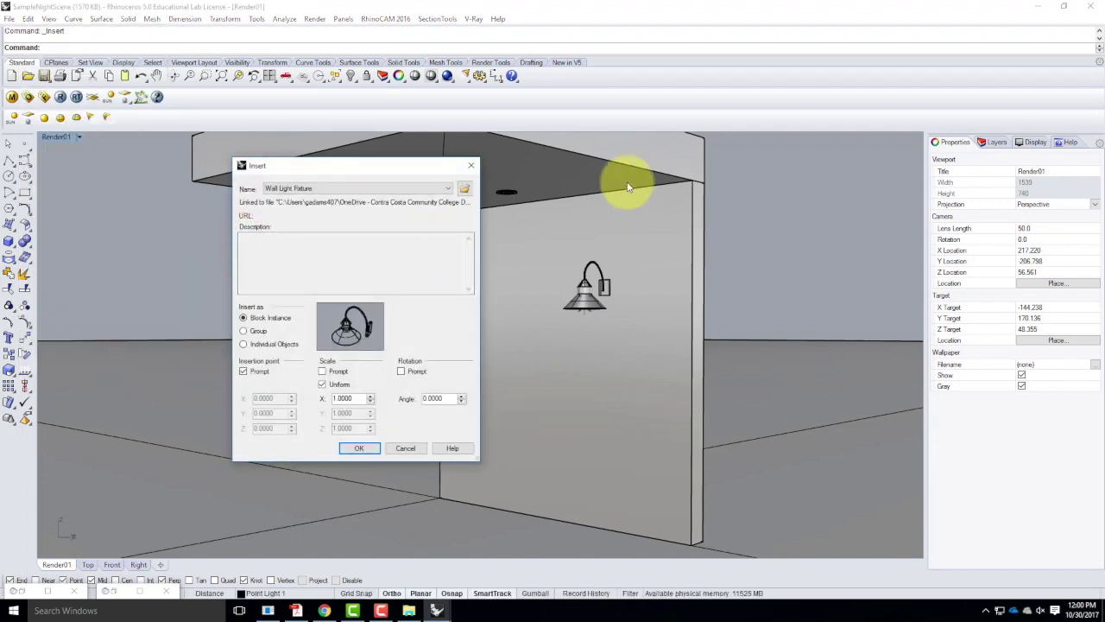
Insert the Neon 136 file from the Lighting folder as a linked block at the wall's lower front corner
left_click(436, 189)
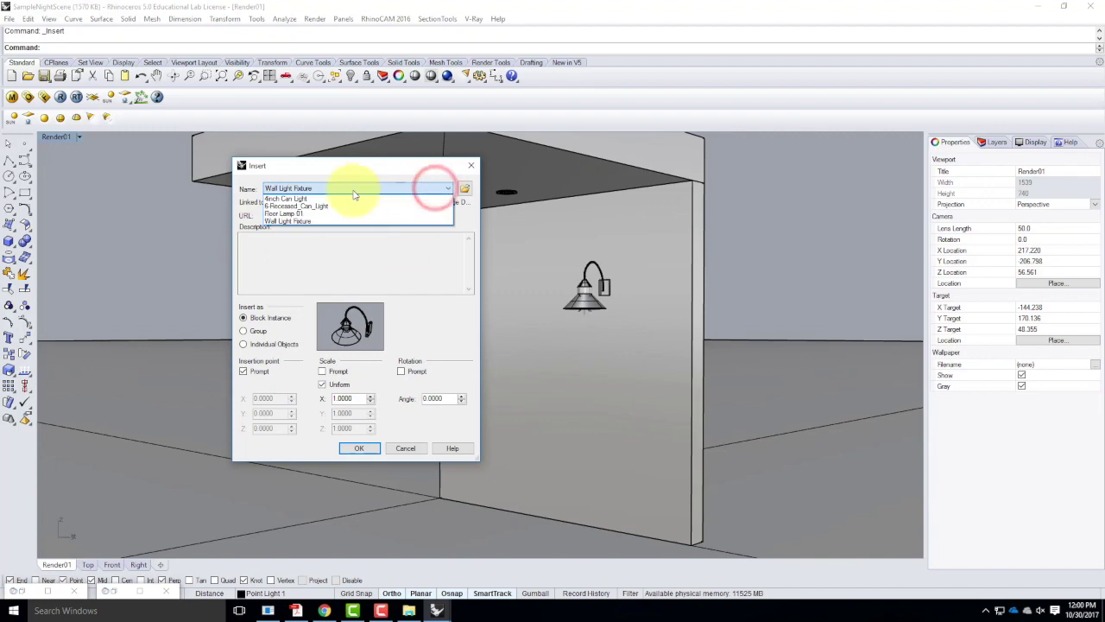
left_click(468, 188)
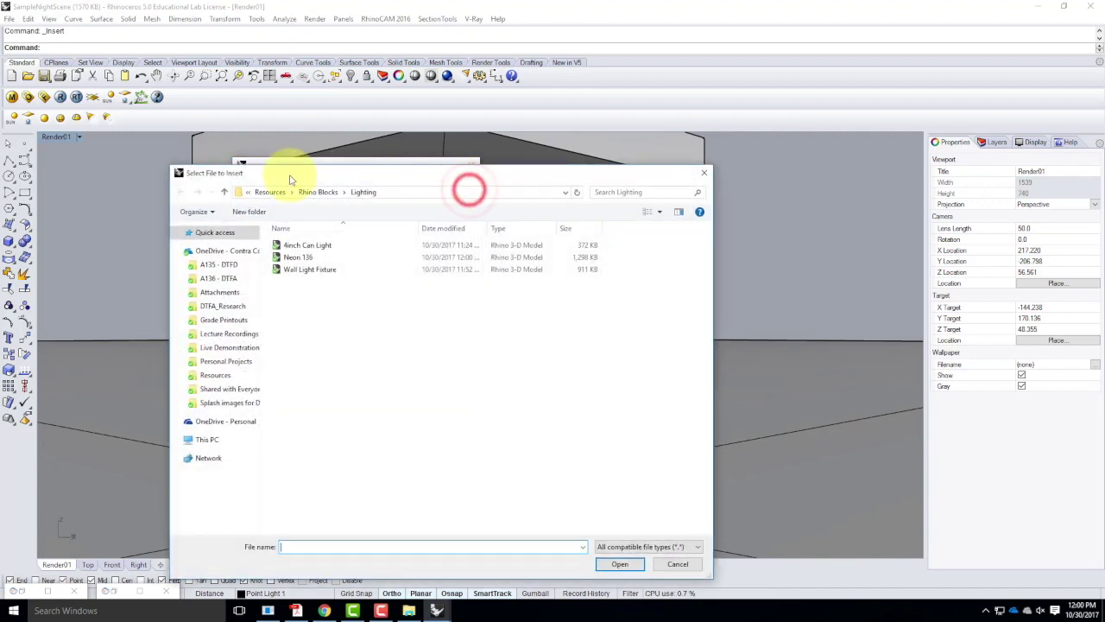
left_click(304, 268)
left_click(307, 257)
left_click(619, 563)
left_click(359, 448)
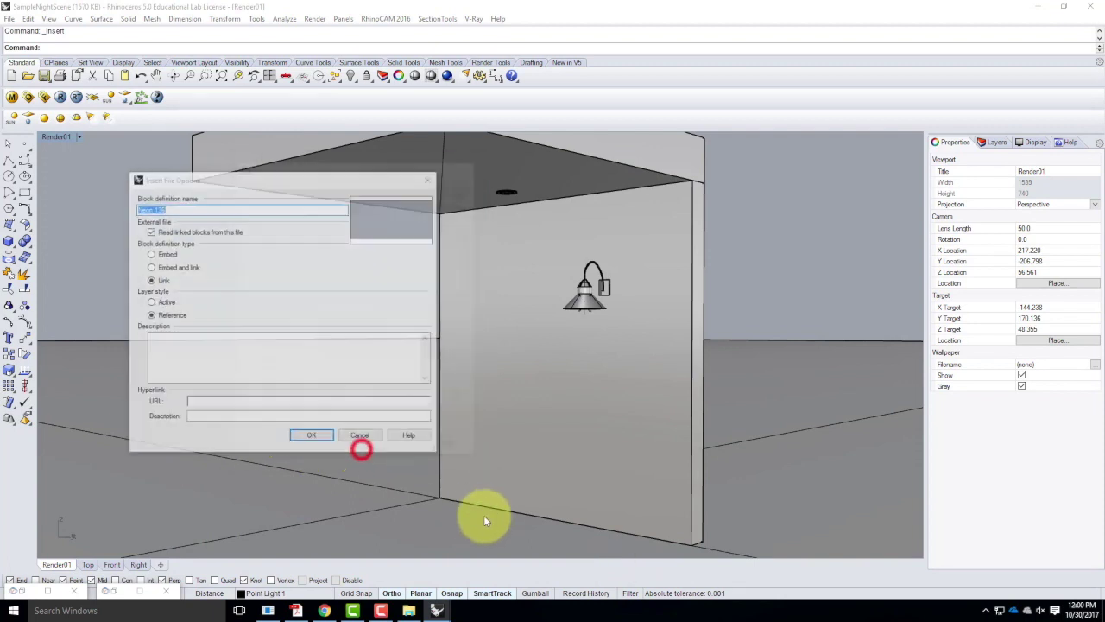
left_click(322, 440)
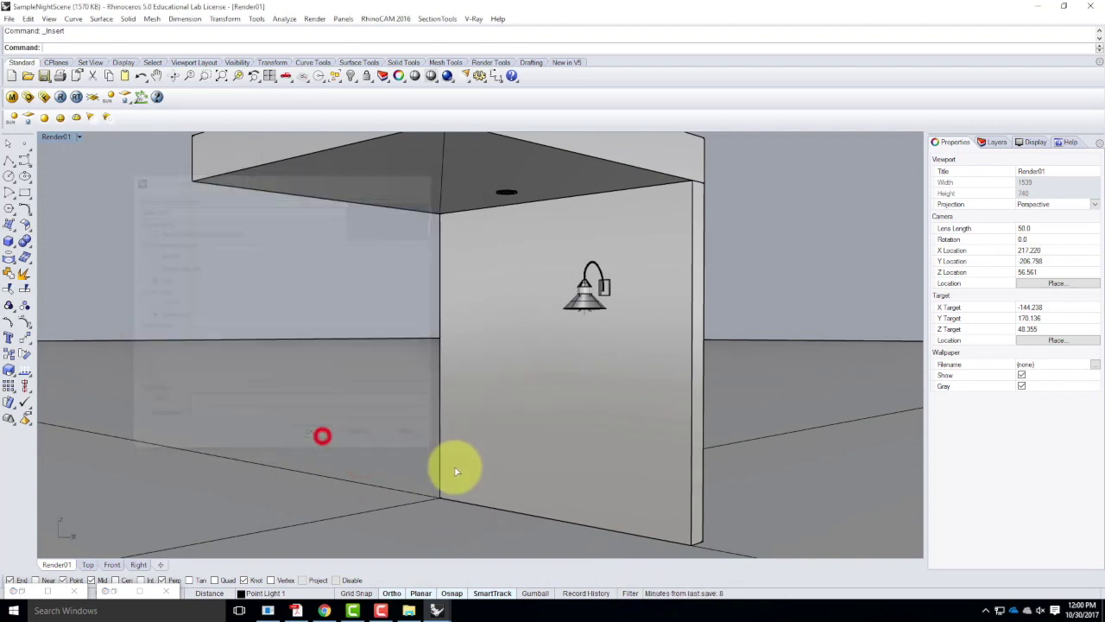
left_click(439, 495)
Move the 136 block straight up the wall by about 45 inches, working in the Right view
type("move")
key("Return")
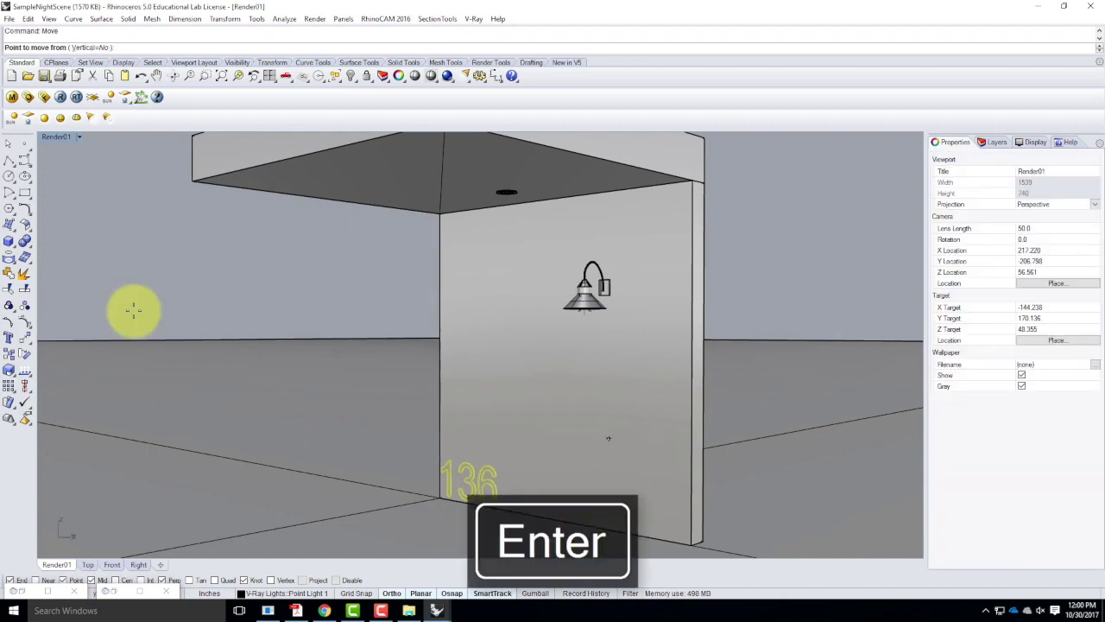
double_click(55, 136)
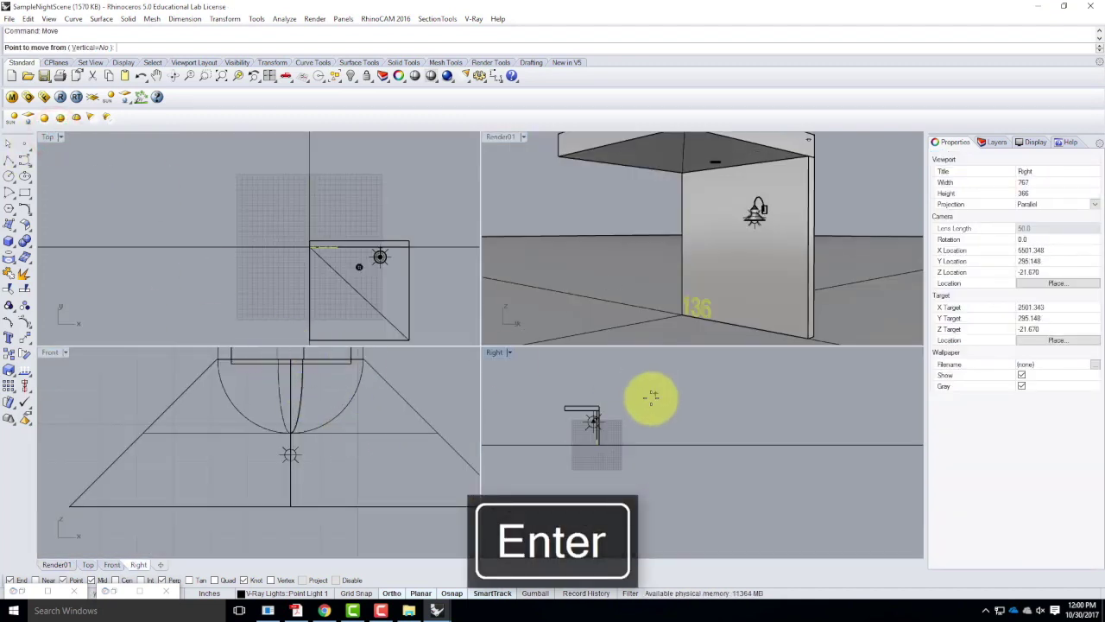
left_click(643, 421)
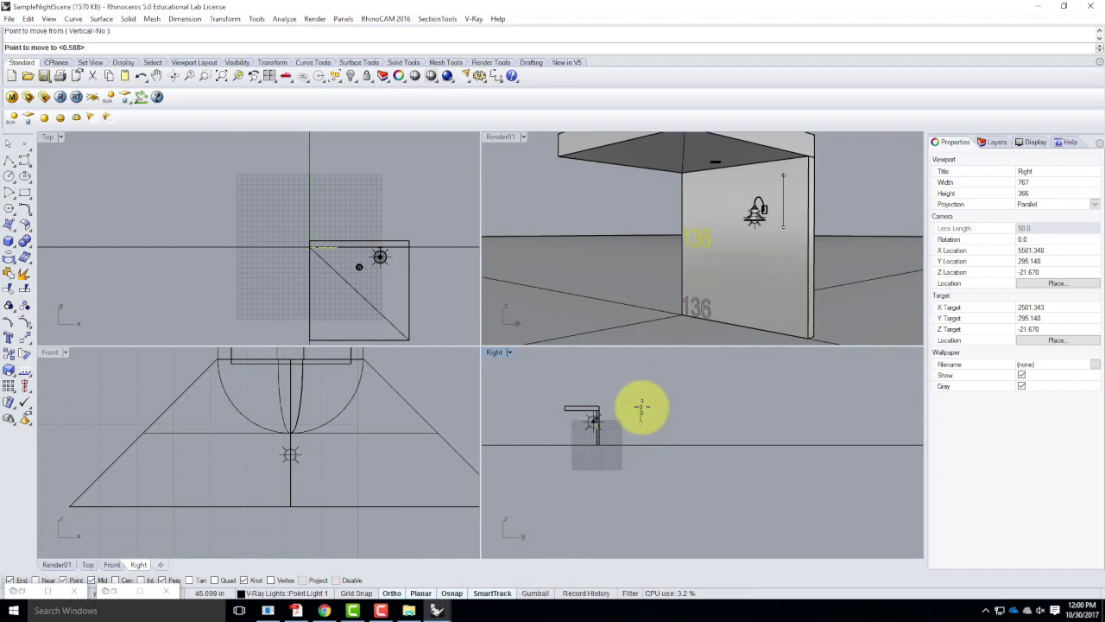
left_click(641, 405)
Move the 136 block horizontally along the wall, away from its edge and toward the wall lamp
right_click(247, 275)
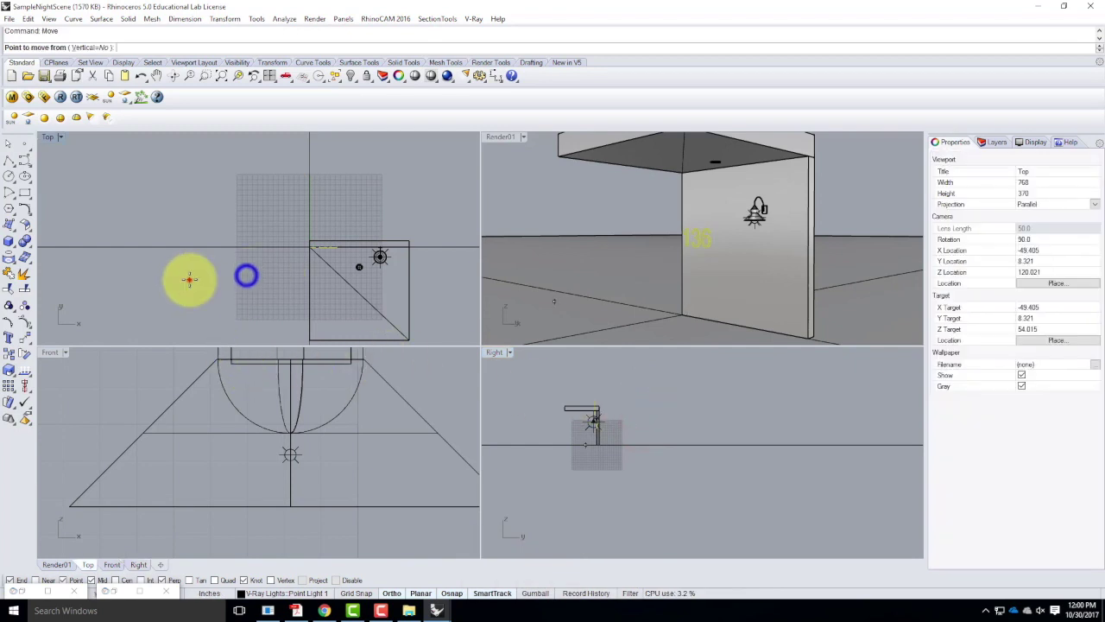
left_click(190, 280)
left_click(214, 286)
key("Escape")
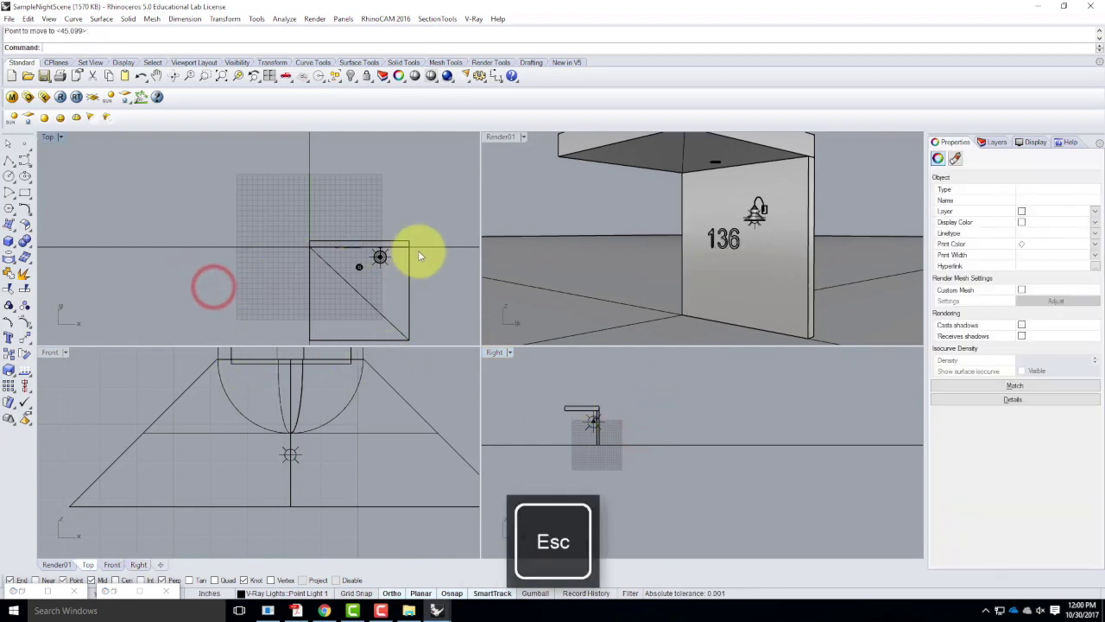
Make V-Ray Lights the current layer and toggle the Point Light 1 layer off and back on
left_click(992, 145)
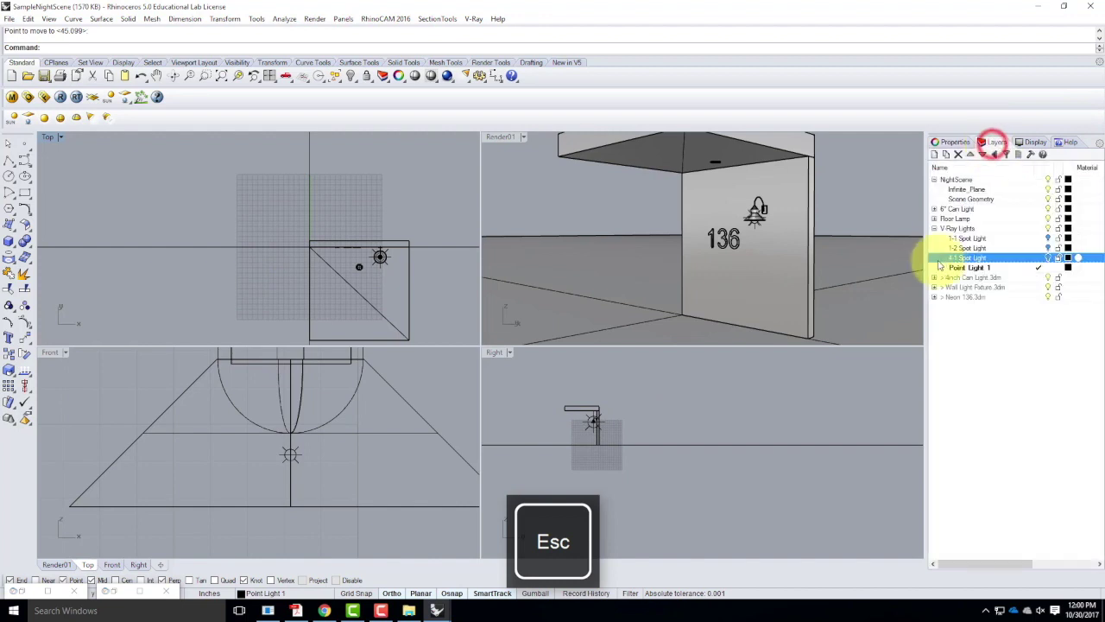
double_click(1013, 228)
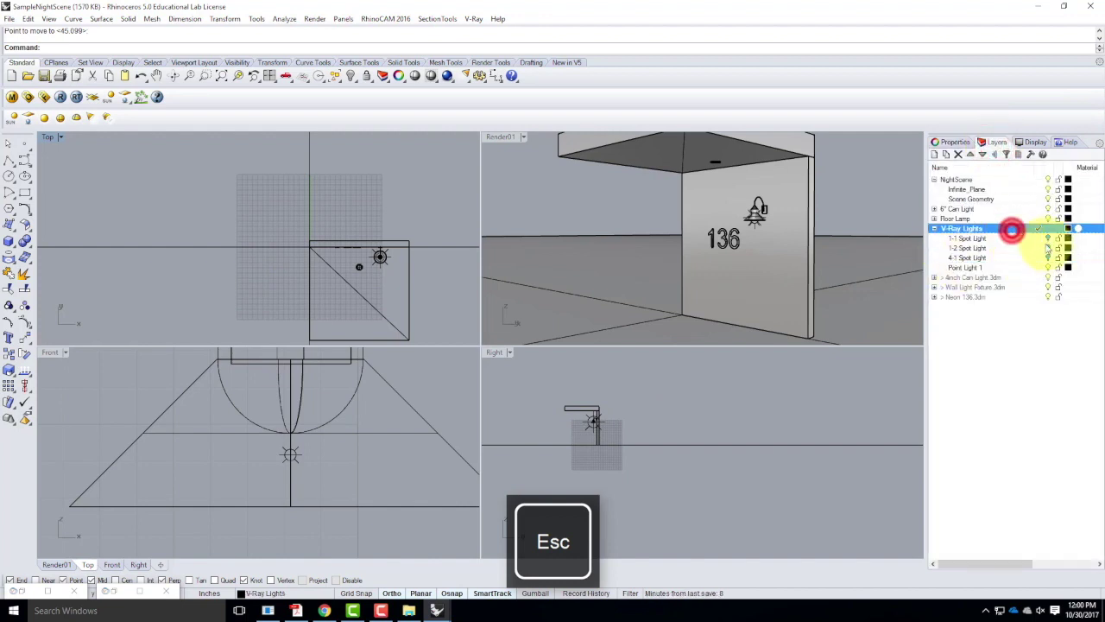
left_click(1047, 267)
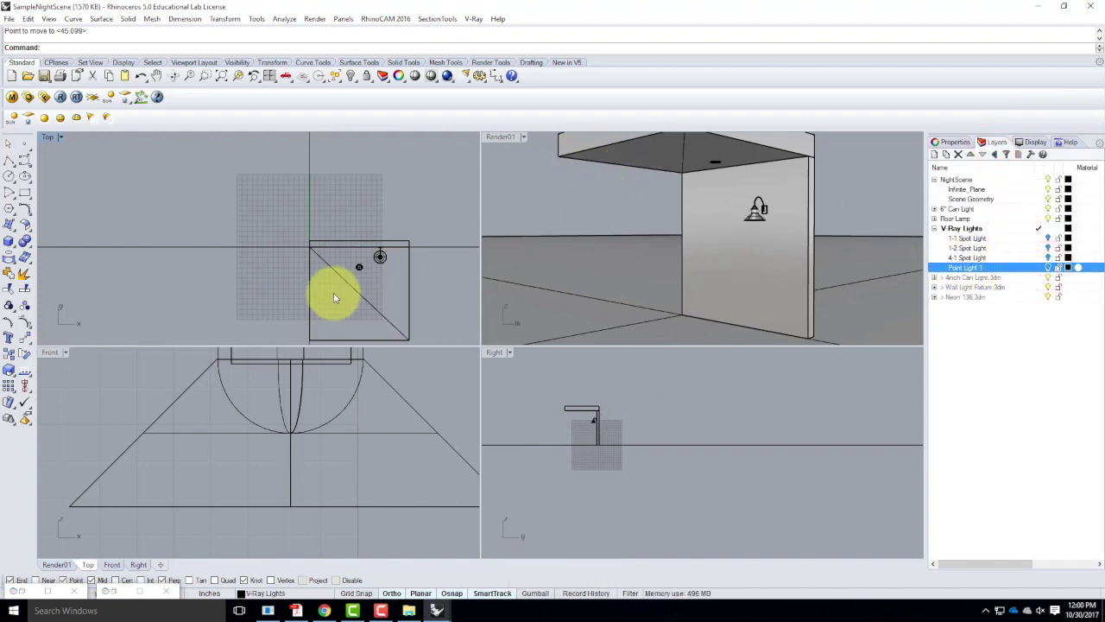
left_click(1047, 268)
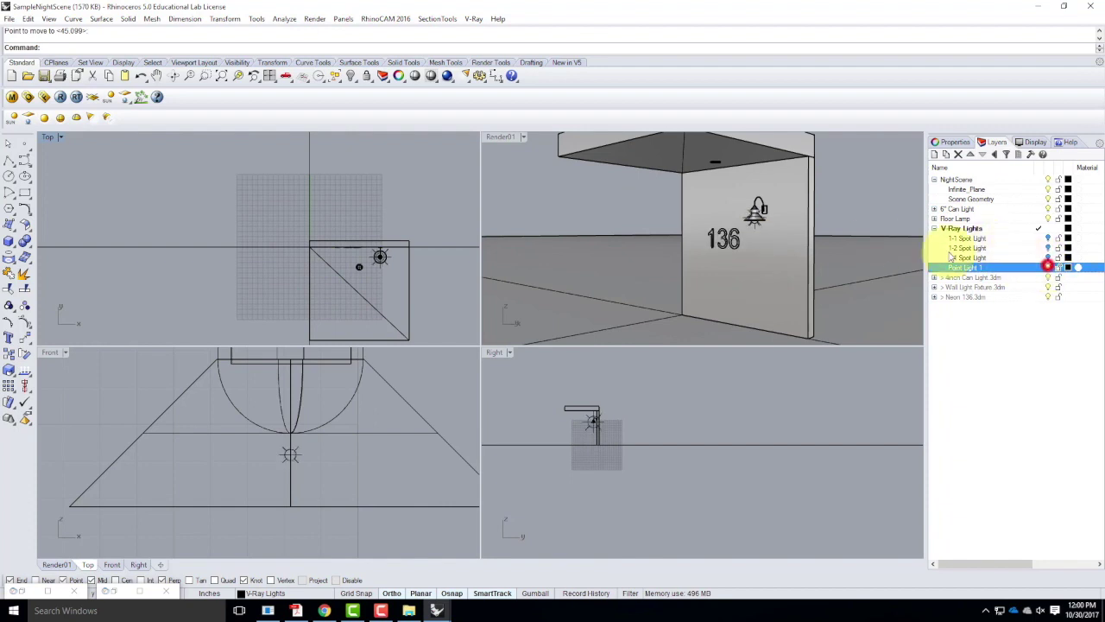
Create a layer named Lights and change the 136 block to that layer
left_click(727, 239)
left_click(770, 272)
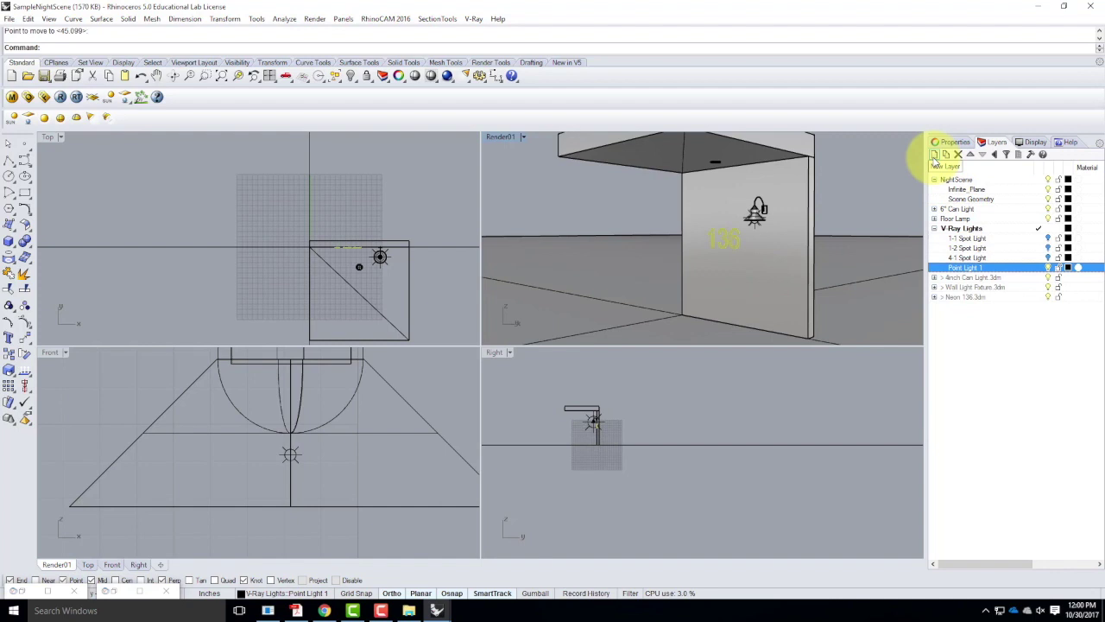
left_click(933, 154)
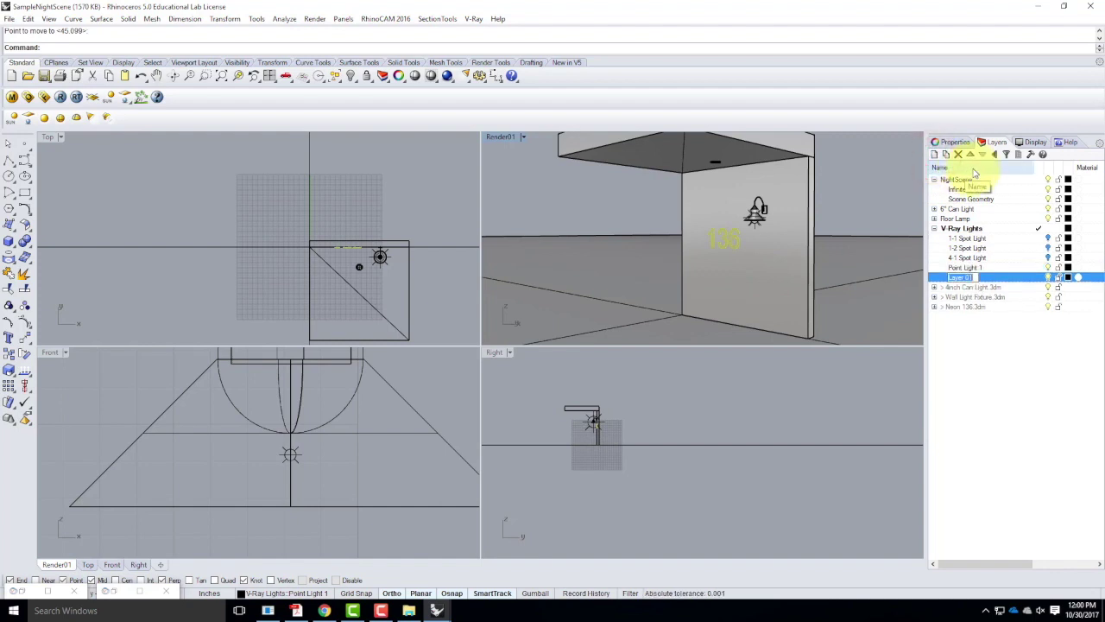
type("Lights")
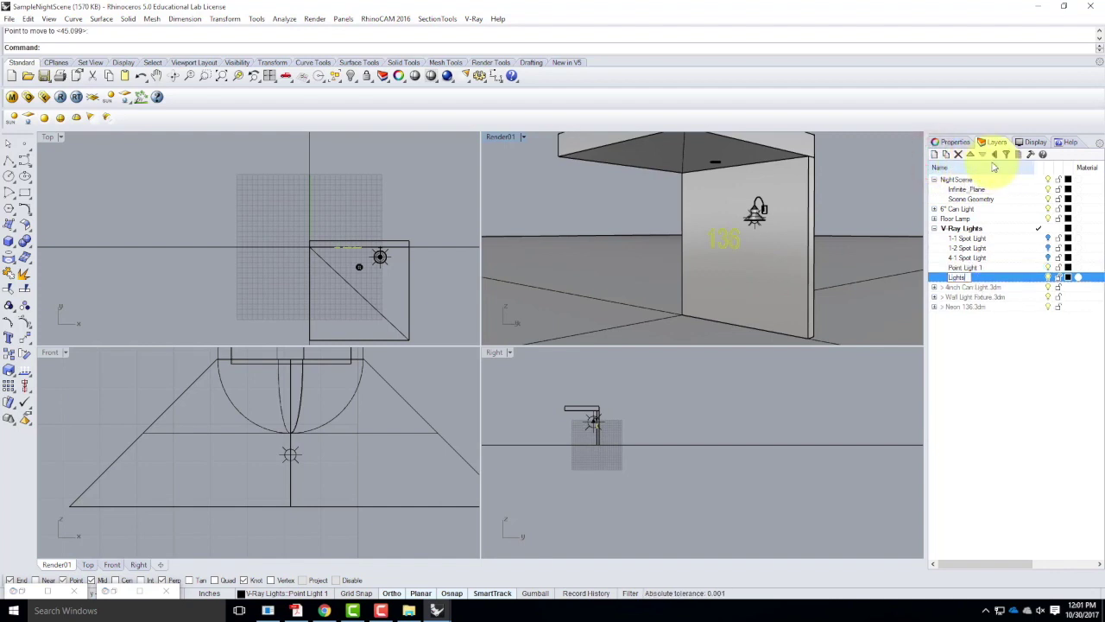
right_click(960, 277)
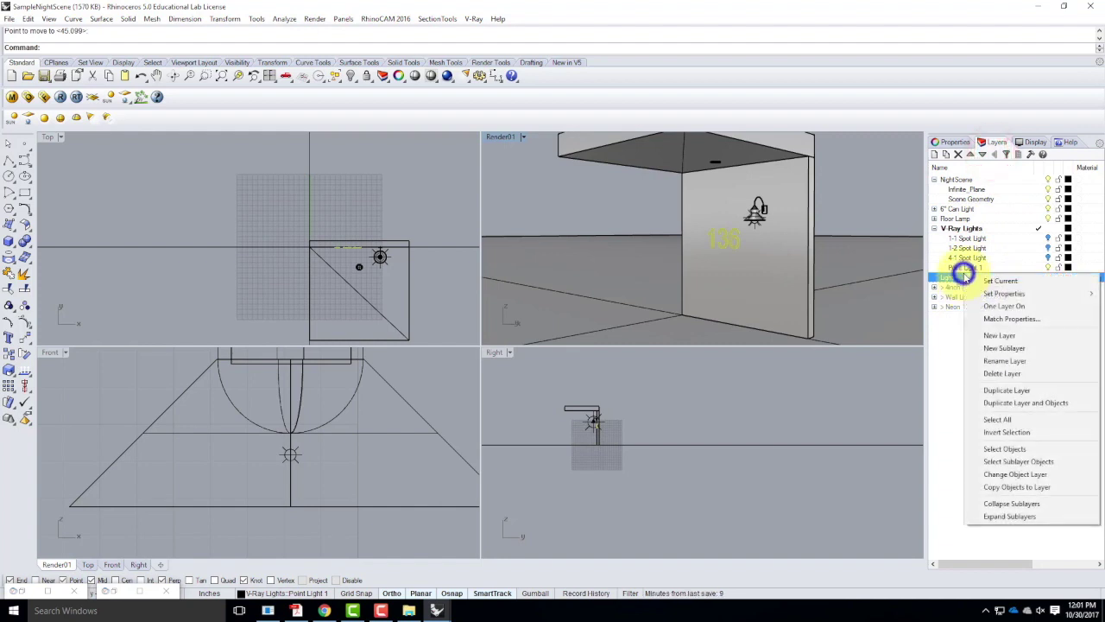
left_click(1015, 473)
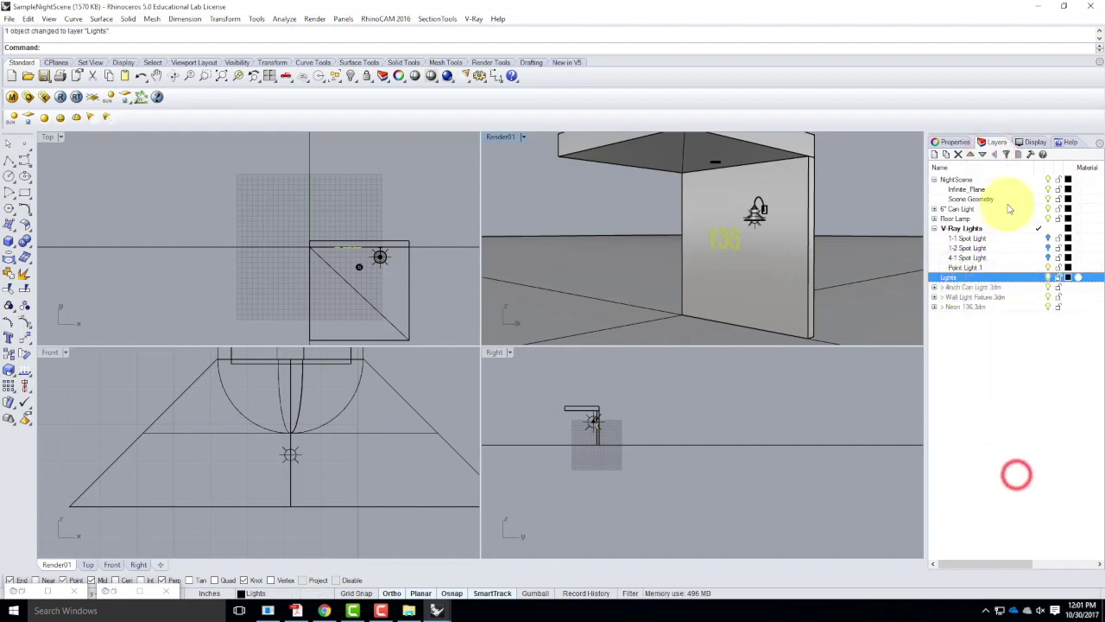
Turn off the Point Light 1 layer and render the maximized Render01 view with V-Ray
left_click(1036, 268)
left_click(839, 194)
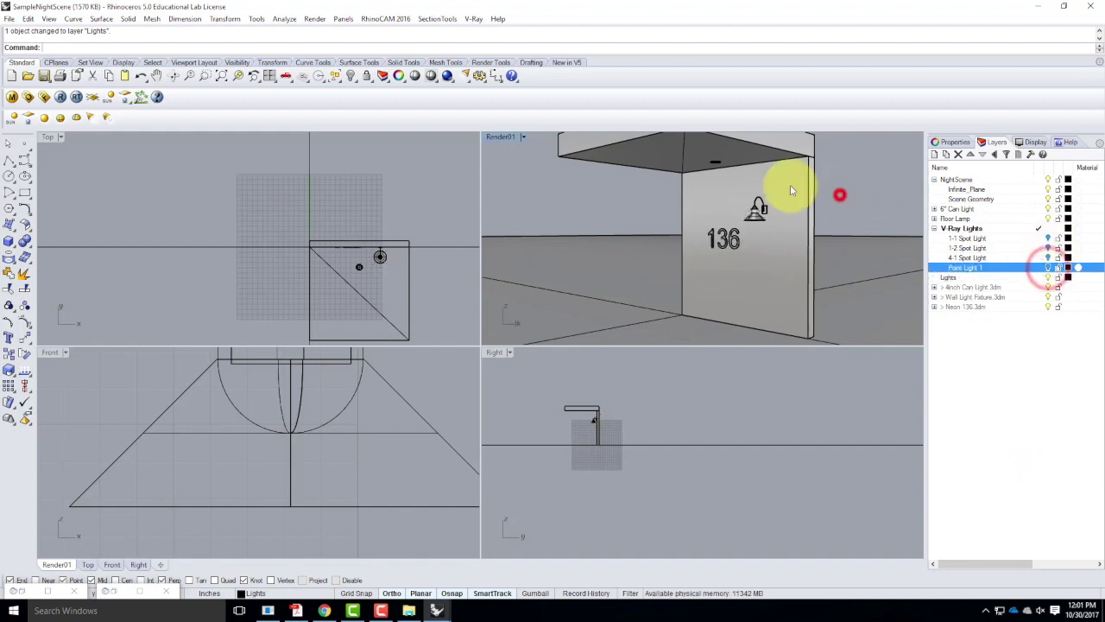
double_click(508, 138)
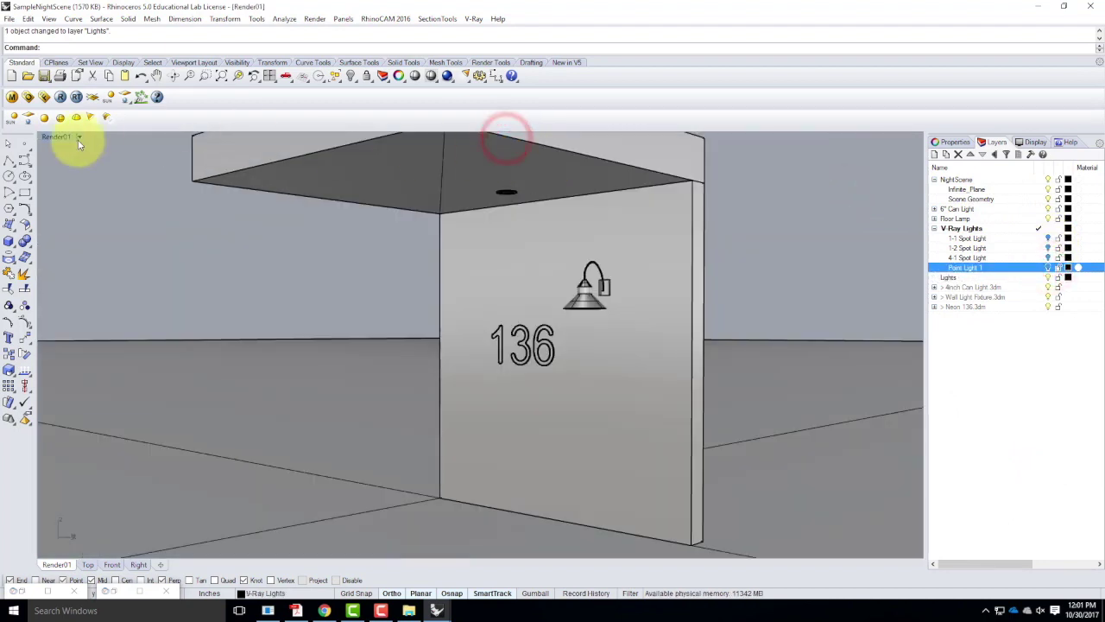
left_click(63, 102)
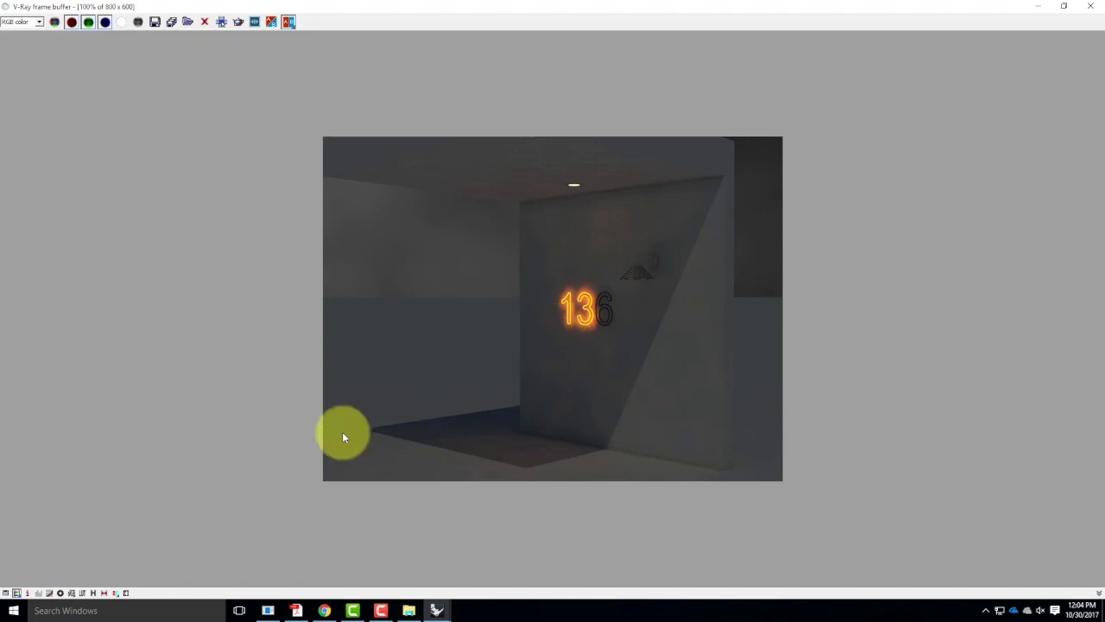
left_click(381, 610)
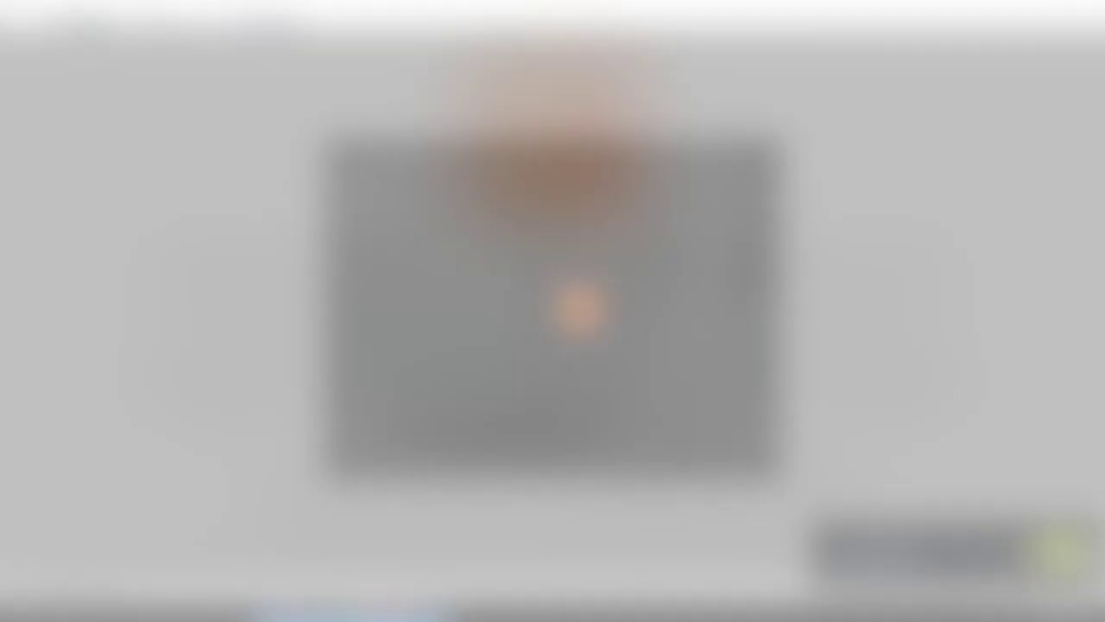